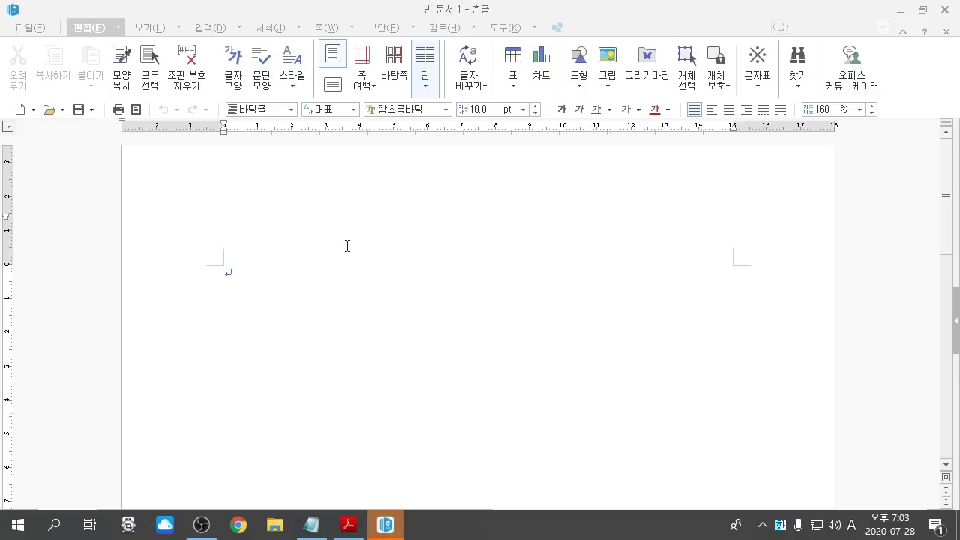
Step: Zoom the blank Hangul document, then bring up the GW07-11A.pdf exam paper in Acrobat
click(379, 13)
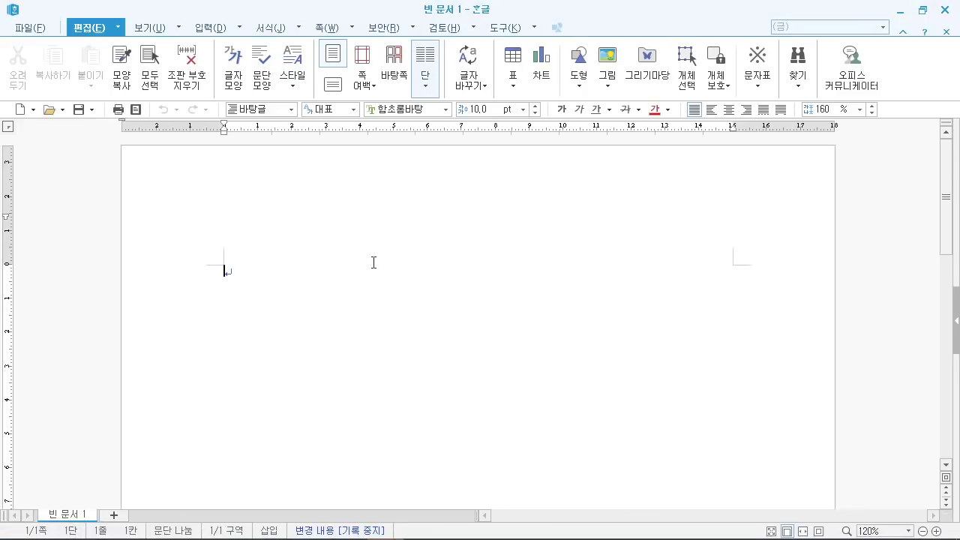
scroll(399, 287, up, 3)
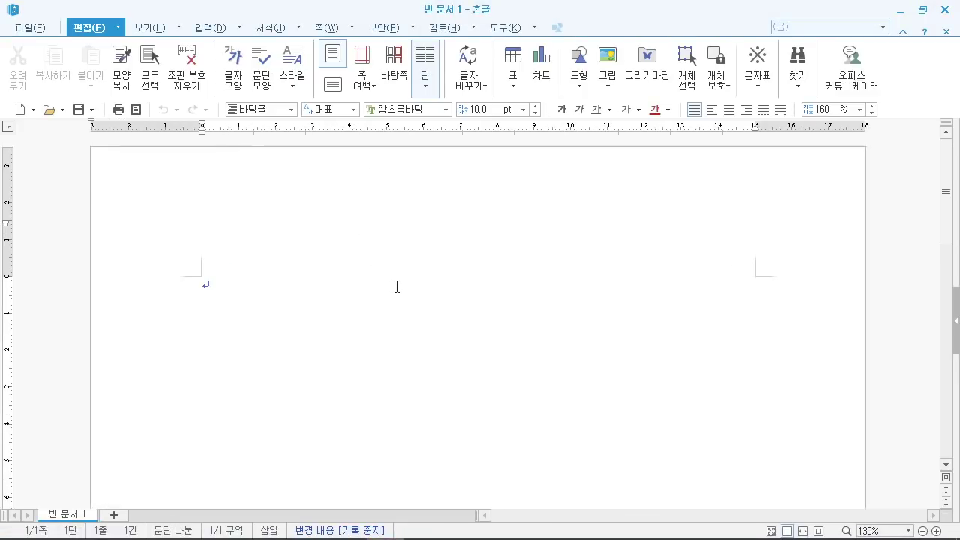
scroll(396, 289, down, 1)
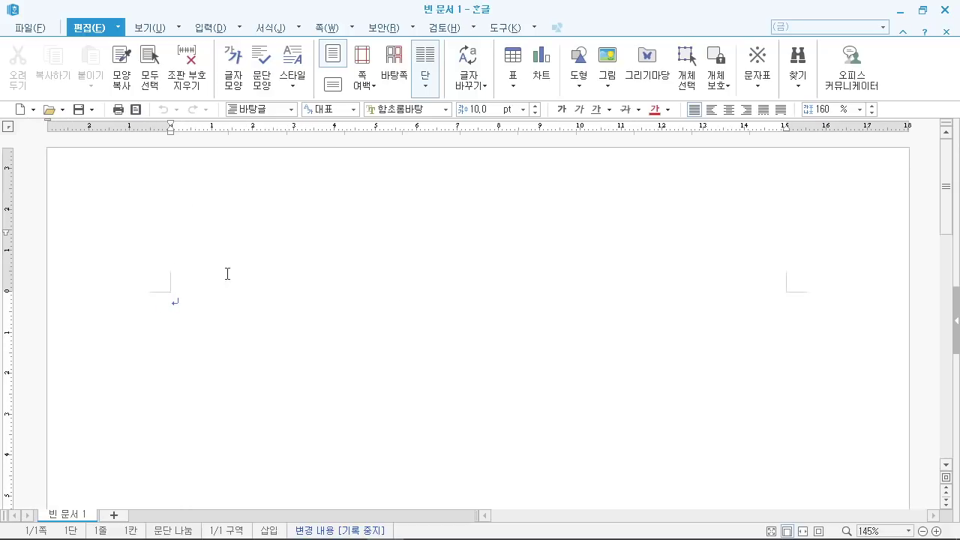
click(350, 524)
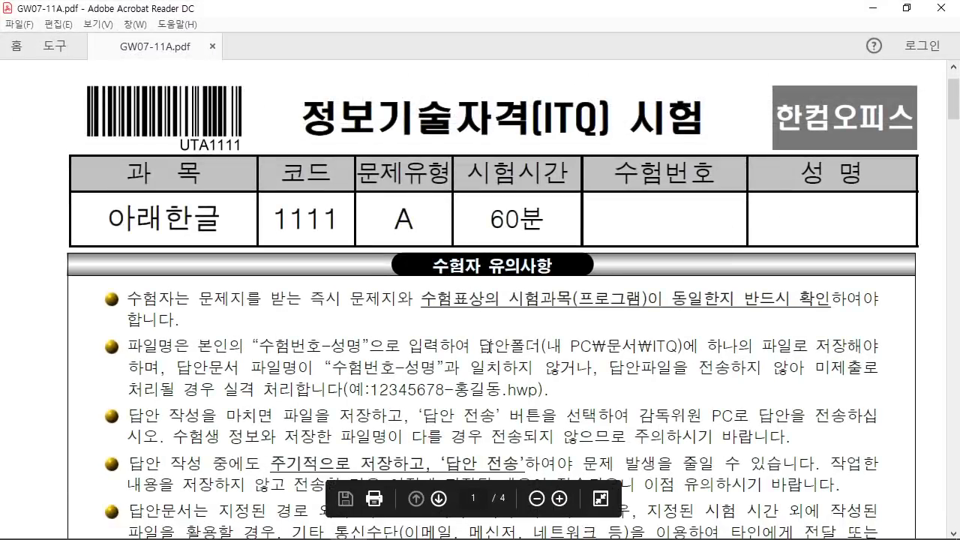
Step: Highlight the answer-folder path and 수험번호-성명 file-name rule, then minimize the exam PDF
drag(548, 347, 675, 351)
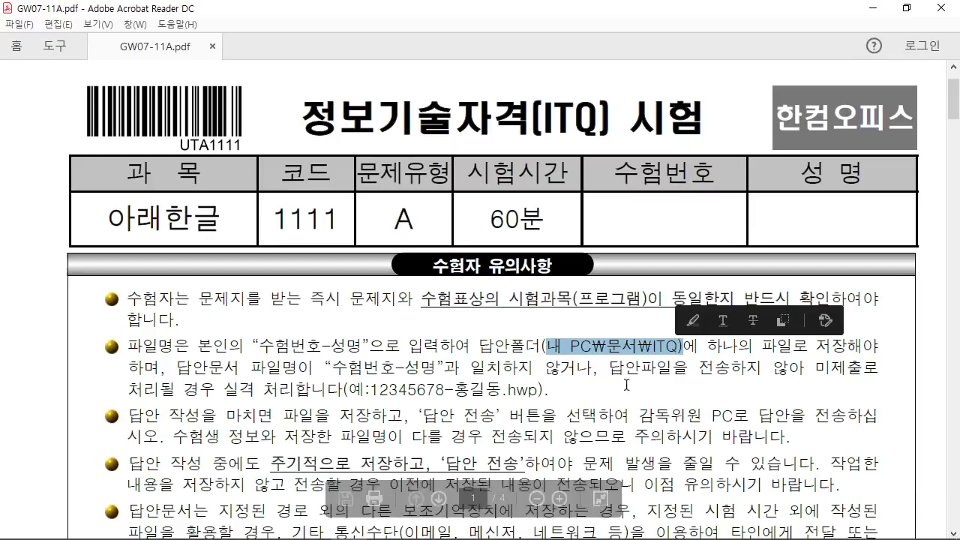
drag(332, 367, 441, 368)
click(421, 392)
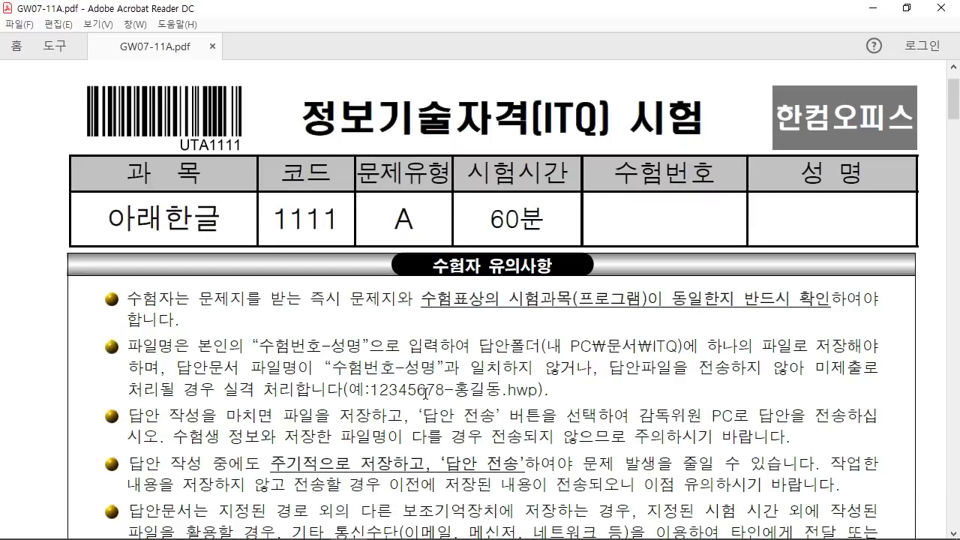
click(870, 12)
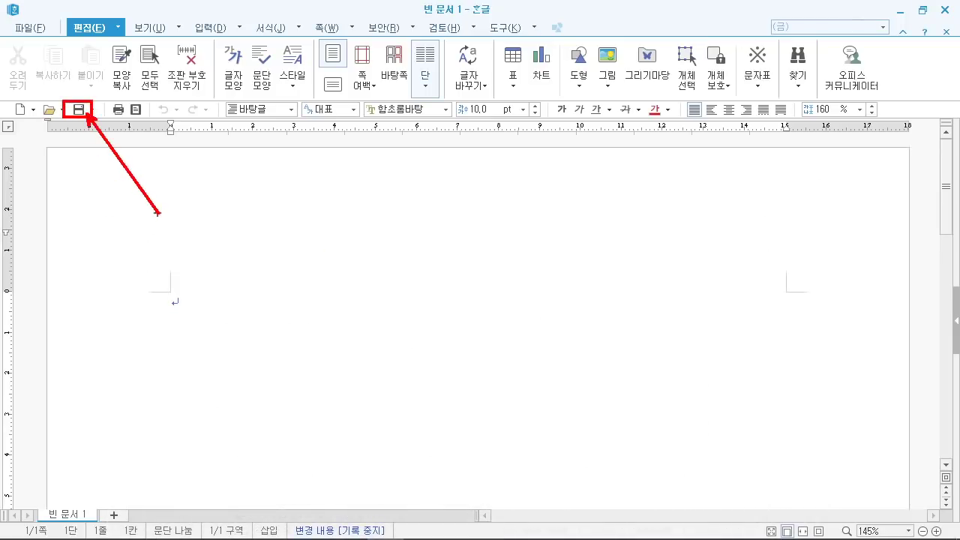
Step: Save the document as .hwp in 문서\ITQ, named with date 20200728 and the candidate's name
click(79, 110)
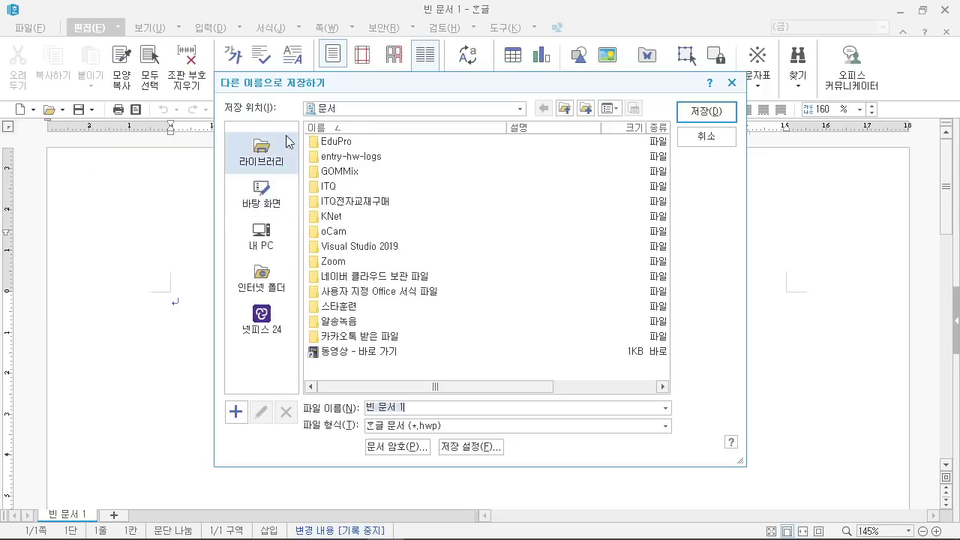
click(272, 155)
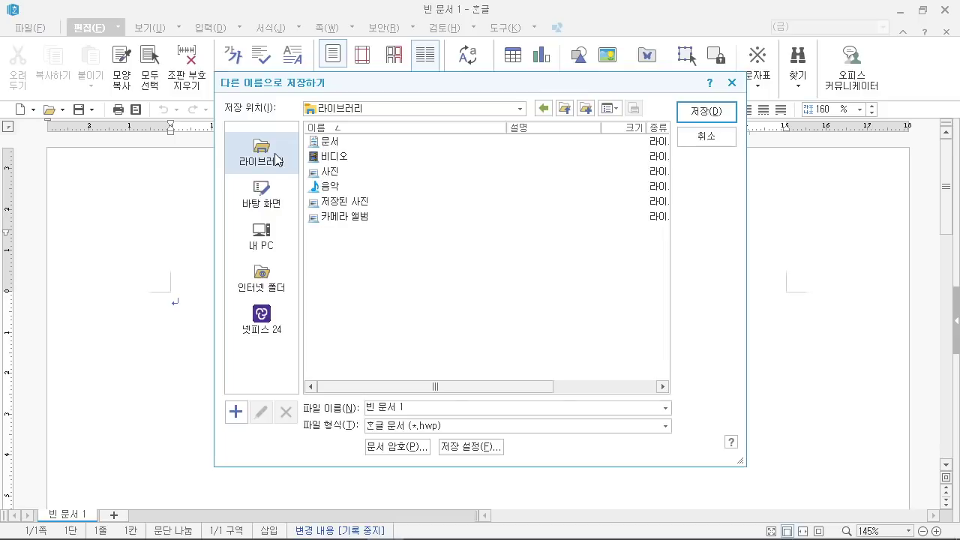
click(337, 143)
double_click(337, 142)
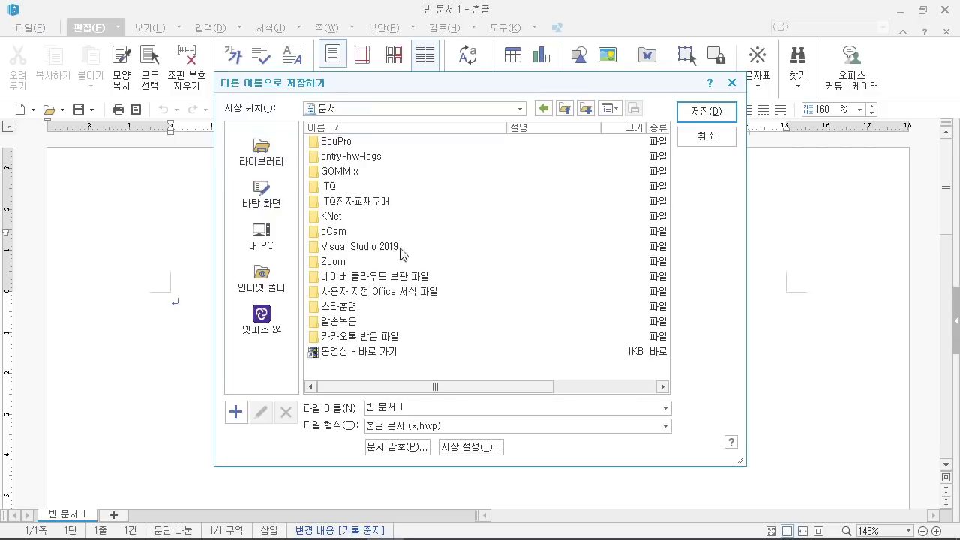
click(330, 189)
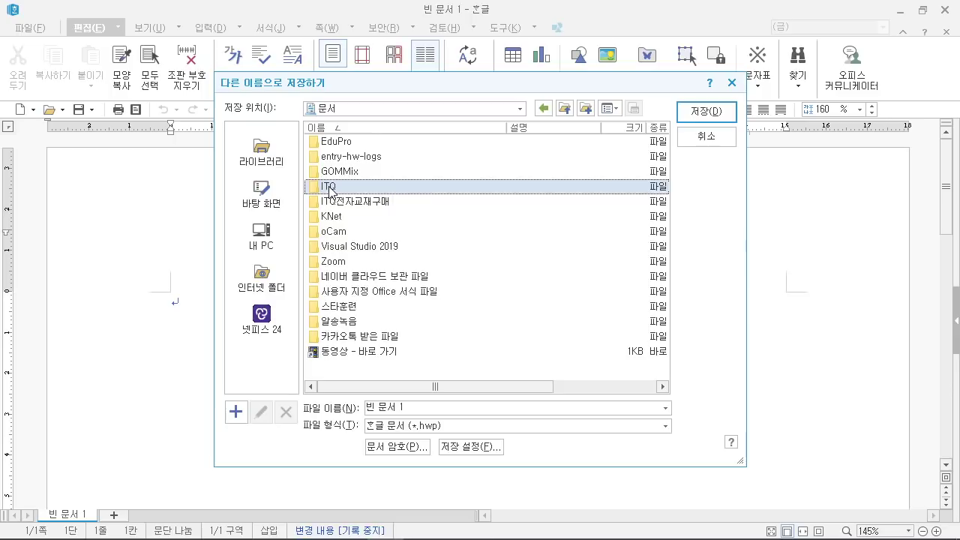
double_click(330, 189)
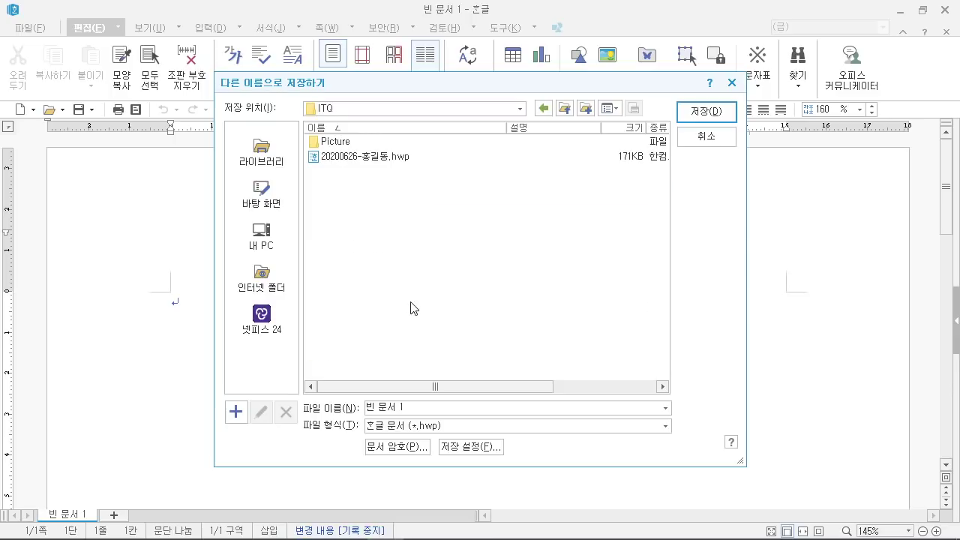
click(432, 405)
click(706, 111)
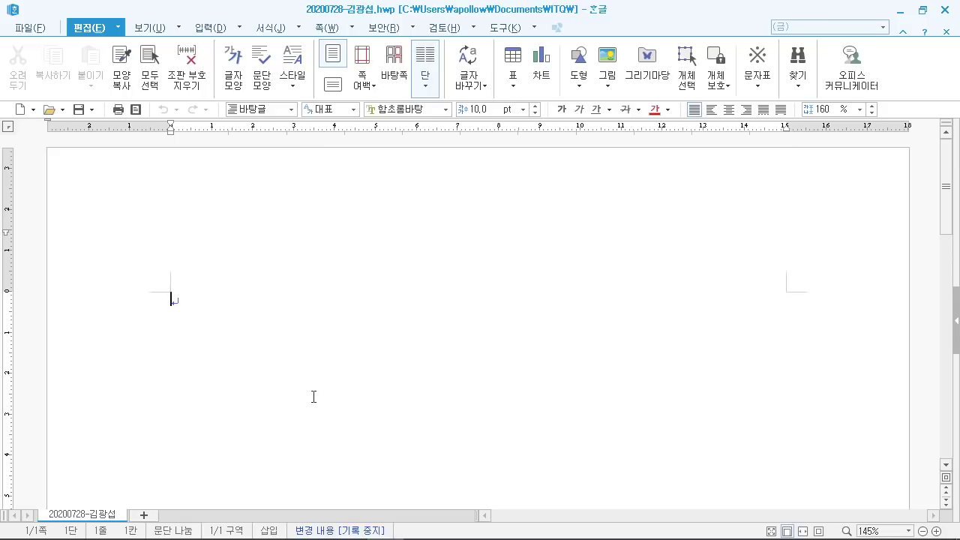
Step: Scroll the exam PDF to the 답안 작성요령 용지여백 rule (11 mm sides, 10 mm others) and mark it
click(352, 523)
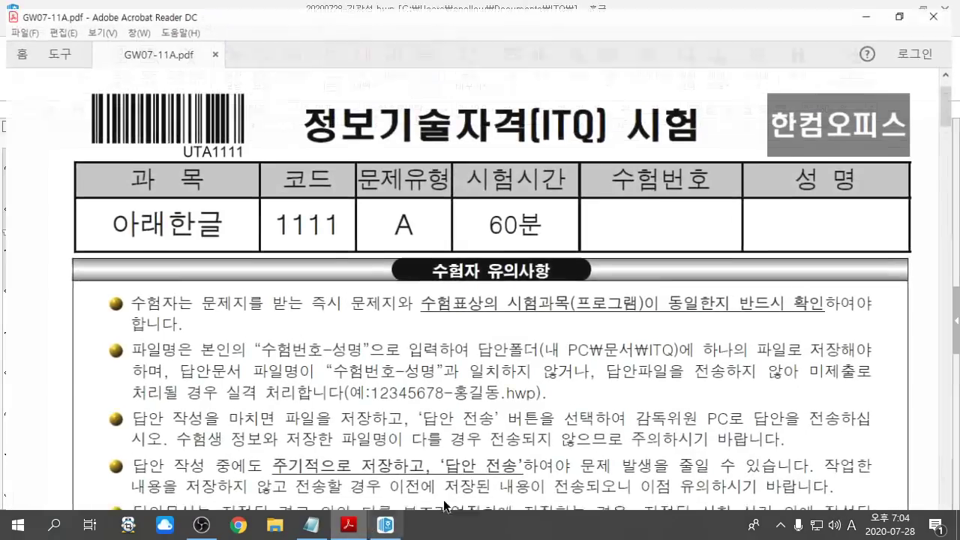
scroll(483, 425, down, 10)
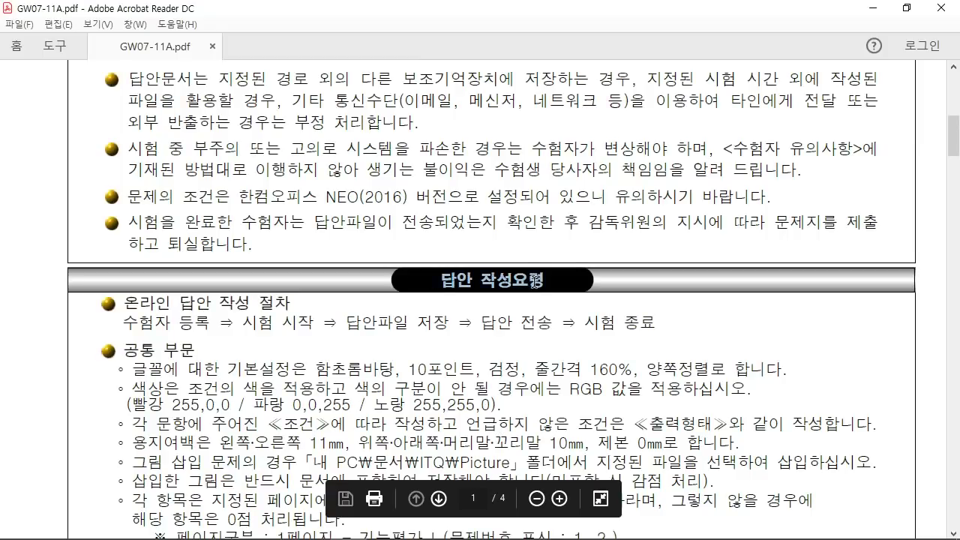
scroll(475, 351, down, 5)
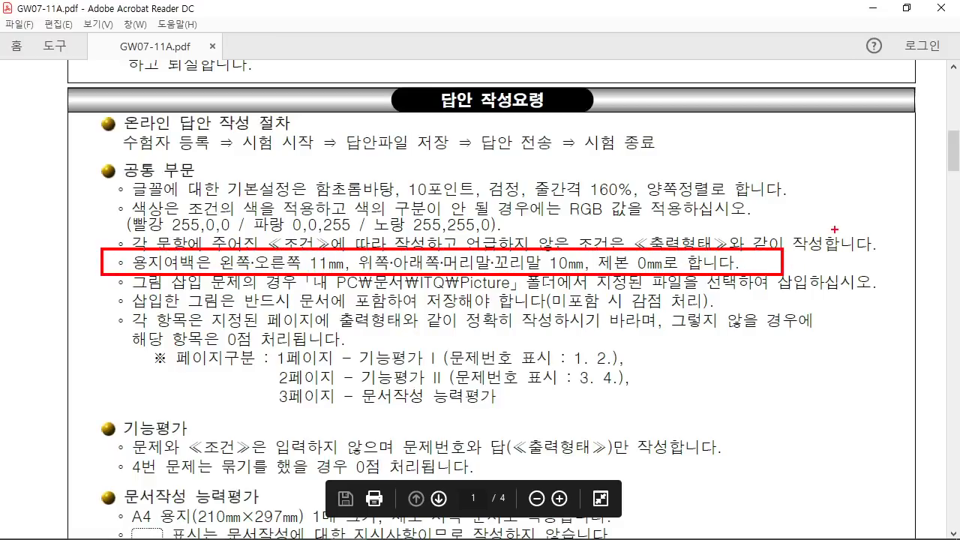
mouse_move(834, 229)
mouse_down()
mouse_move(840, 247)
mouse_move(795, 225)
mouse_move(840, 240)
mouse_up()
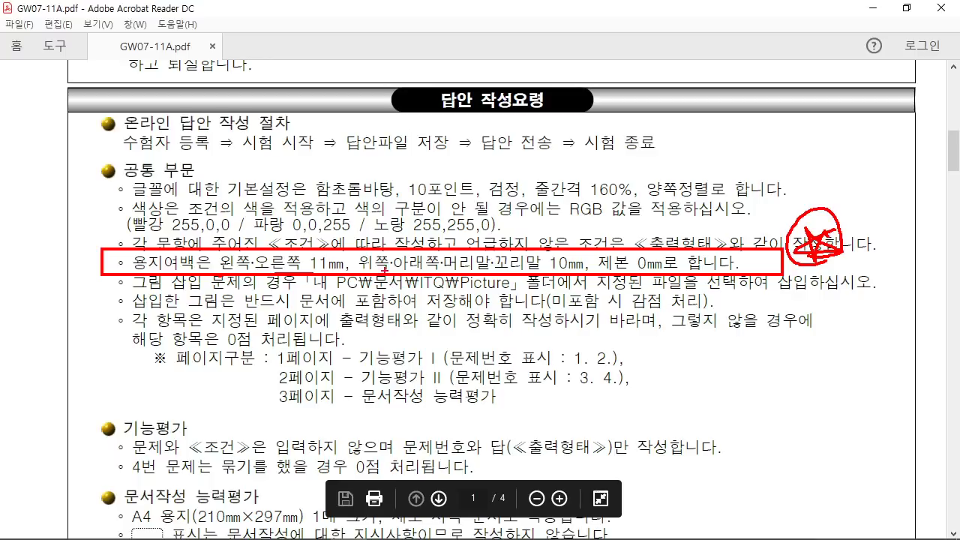
drag(559, 268, 579, 265)
key(Escape)
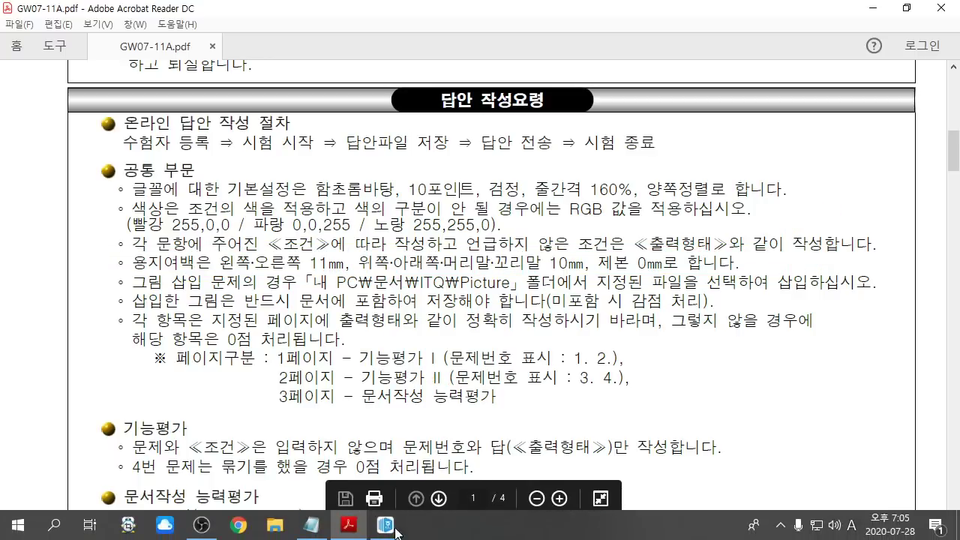
click(395, 531)
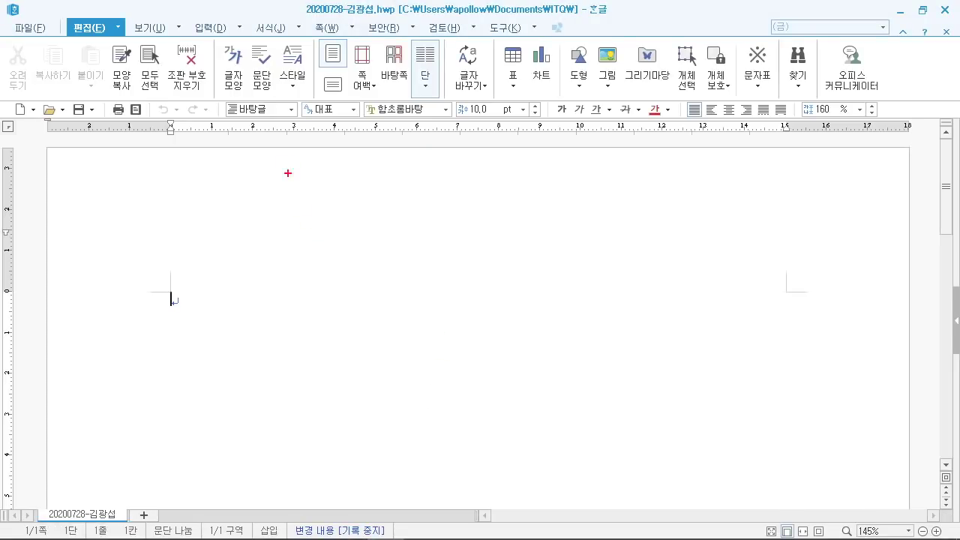
Step: Open the 편집 용지 page setup dialog with F7 and move it up and left
drag(328, 54, 530, 194)
mouse_move(457, 90)
mouse_down()
mouse_move(387, 92)
mouse_move(370, 157)
mouse_up()
drag(384, 118, 405, 127)
drag(459, 97, 450, 118)
mouse_move(455, 104)
mouse_down()
mouse_move(492, 105)
mouse_move(453, 159)
mouse_up()
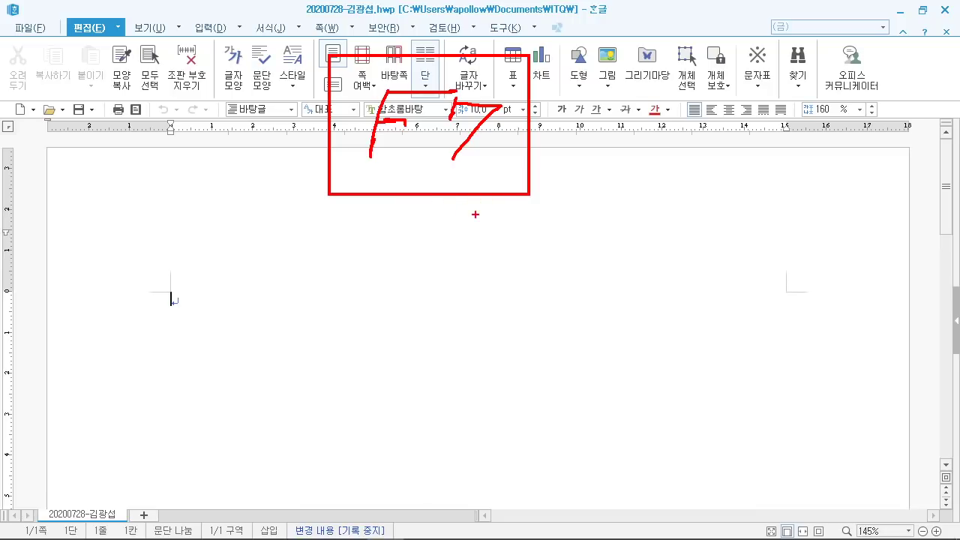
key(Escape)
key(F7)
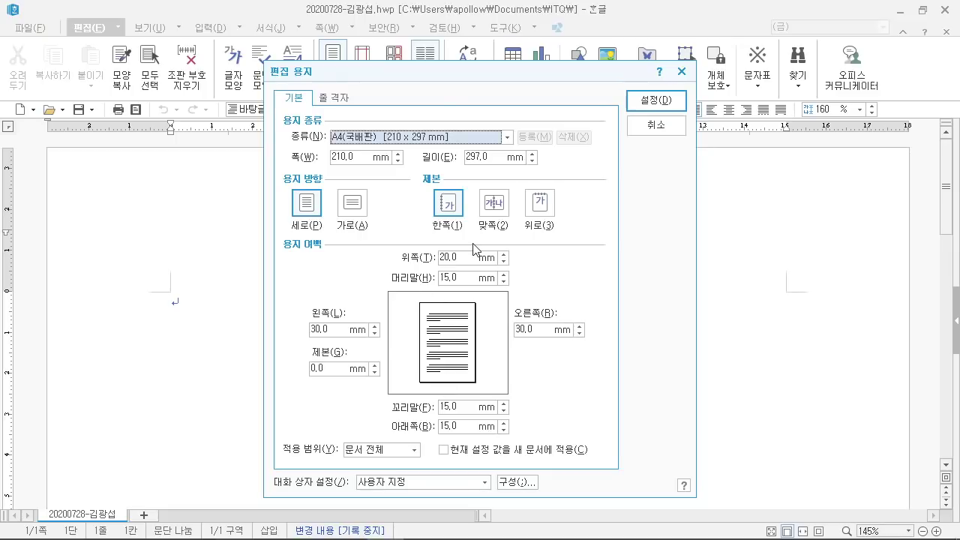
drag(429, 78, 412, 36)
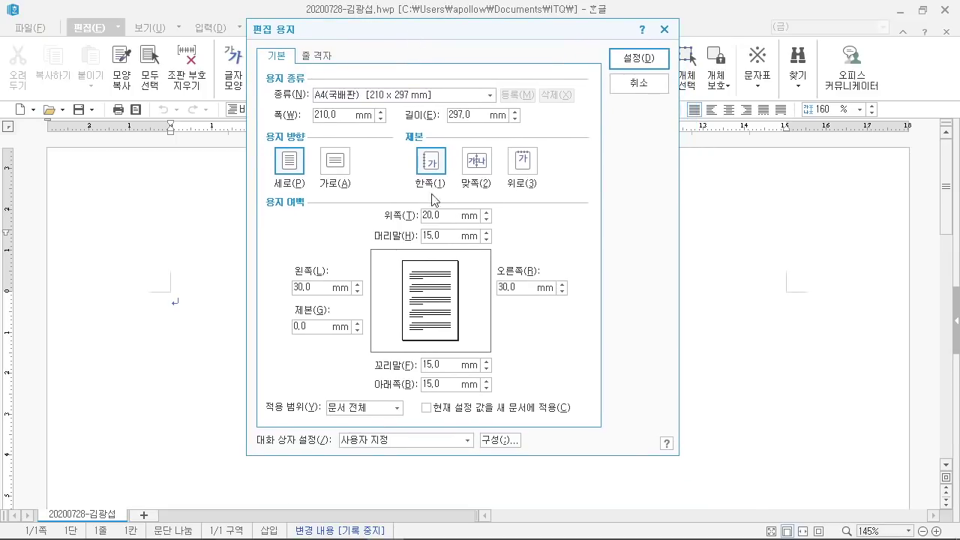
Step: Set the top and bottom margins to 10 mm
click(441, 216)
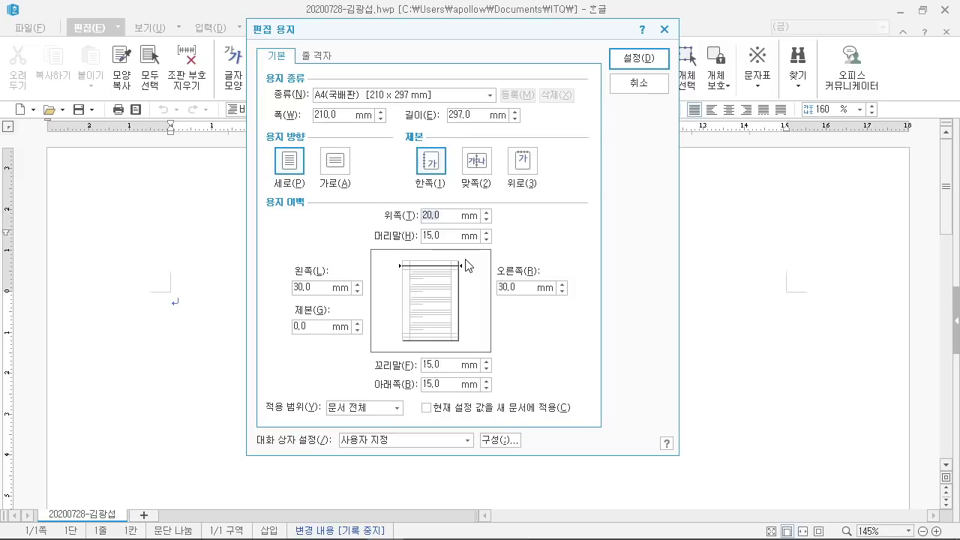
text(10)
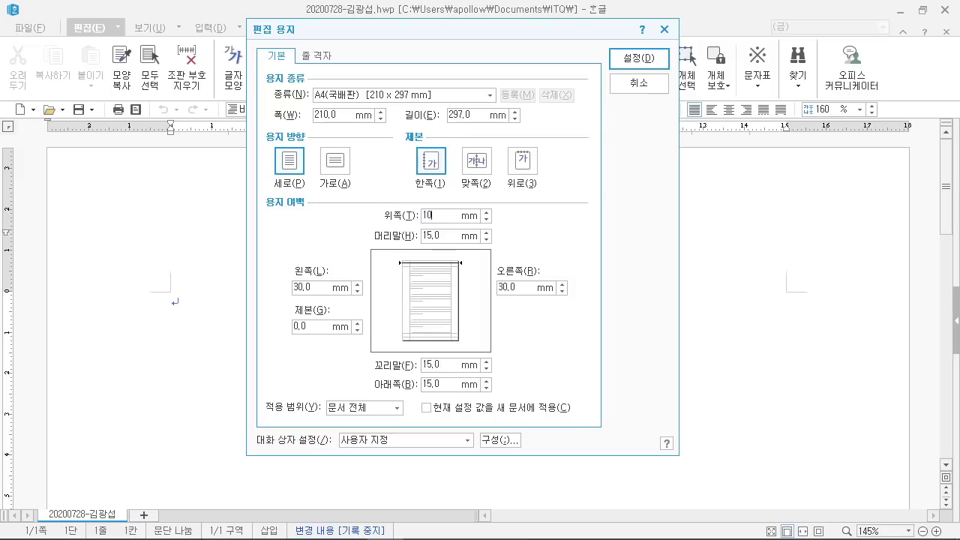
drag(529, 63, 728, 219)
mouse_move(554, 116)
mouse_down()
mouse_move(628, 116)
mouse_move(598, 189)
mouse_up()
mouse_move(617, 178)
mouse_down()
mouse_move(639, 137)
mouse_move(660, 198)
mouse_up()
drag(627, 169, 647, 166)
drag(668, 125, 670, 196)
mouse_move(663, 120)
mouse_down()
mouse_move(702, 129)
mouse_move(669, 180)
mouse_up()
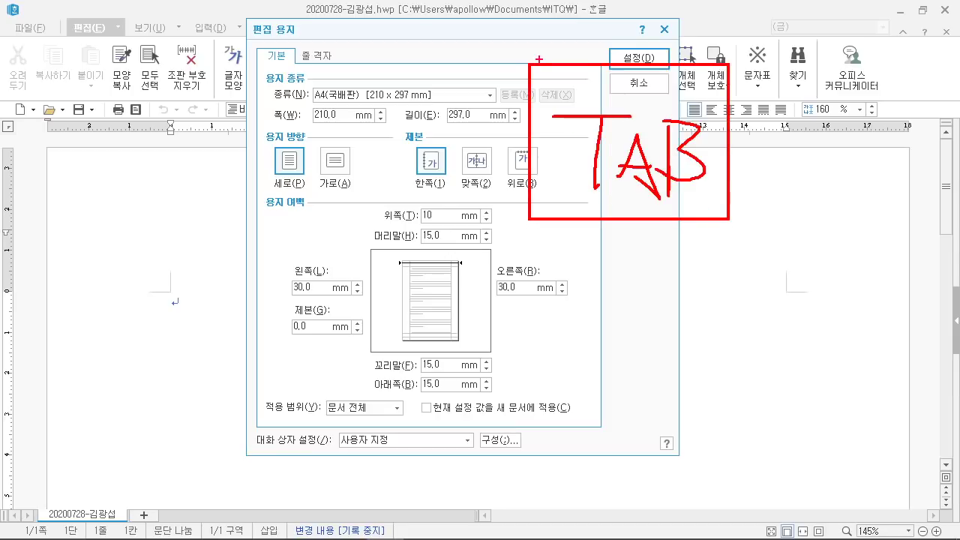
mouse_move(525, 8)
mouse_down()
mouse_move(543, 503)
mouse_move(946, 518)
mouse_up()
drag(552, 420, 729, 513)
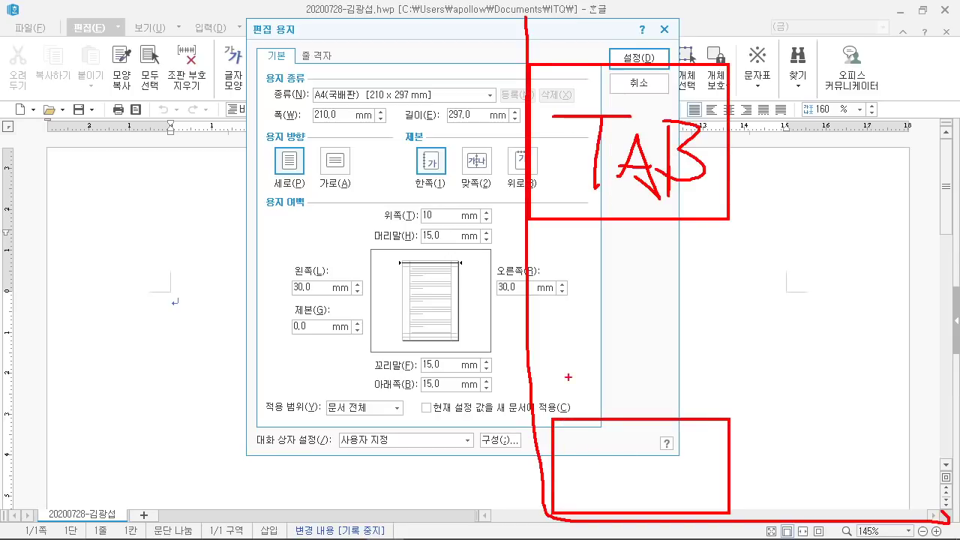
mouse_move(534, 345)
mouse_down()
mouse_move(694, 425)
mouse_move(720, 417)
mouse_up()
drag(527, 258, 724, 348)
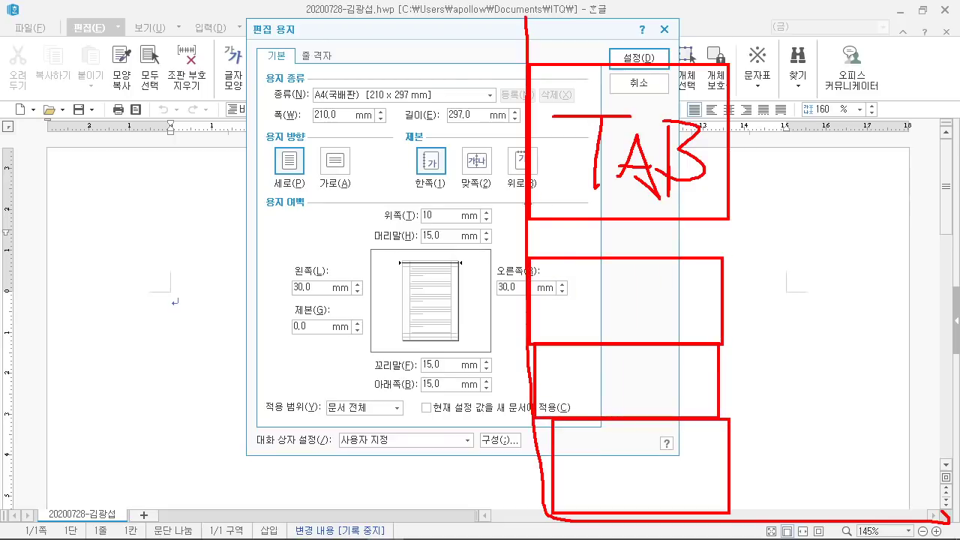
drag(392, 256, 558, 183)
key(Escape)
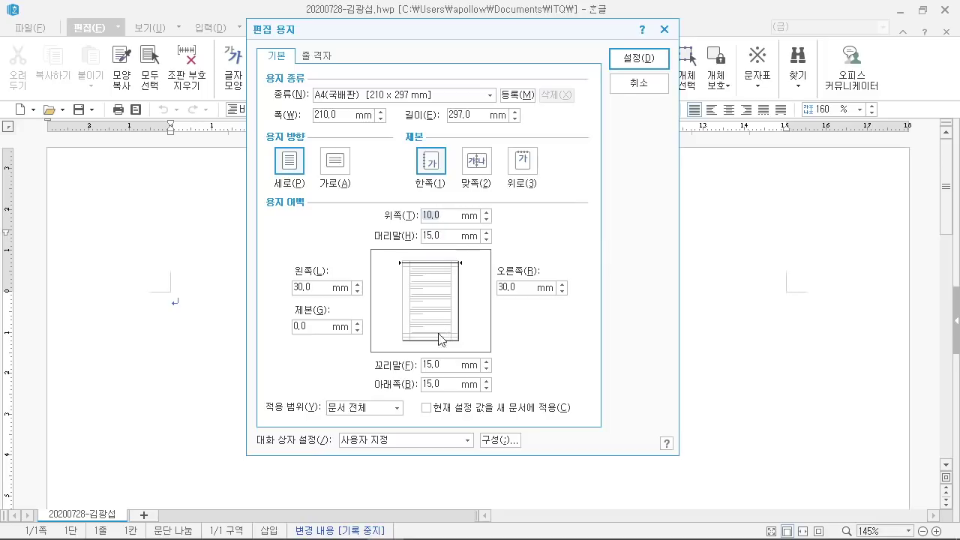
click(429, 387)
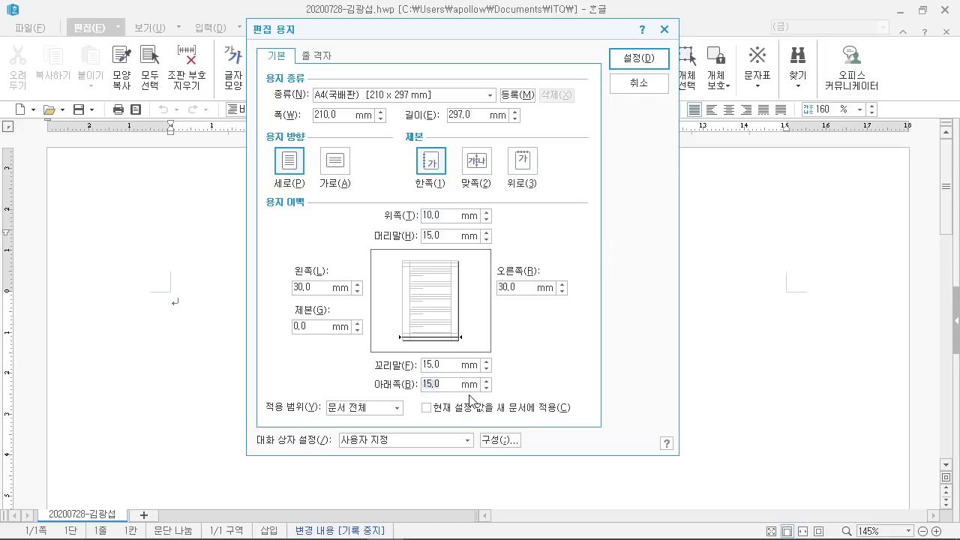
text(10)
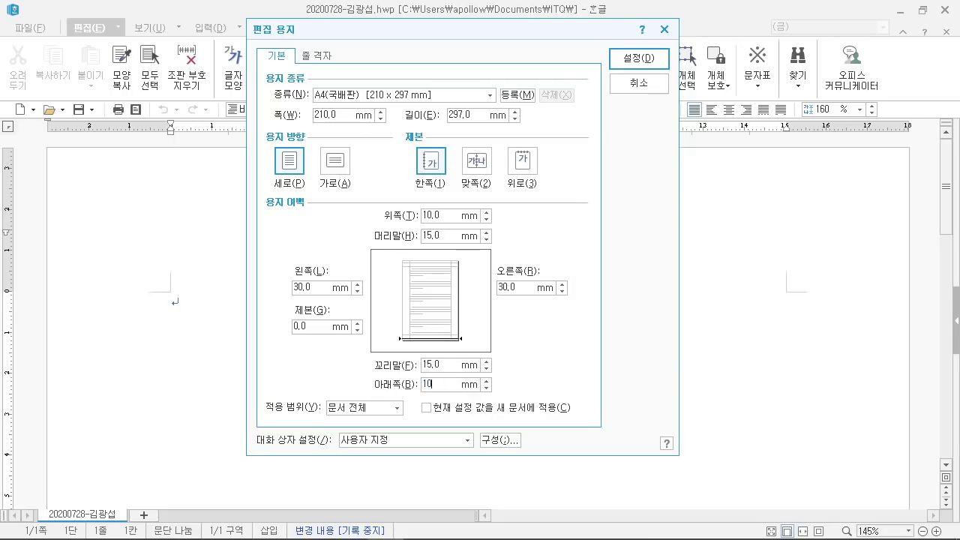
key(Tab)
Step: Set left and right margins to 11 mm and header and footer to 10 mm
click(300, 287)
double_click(308, 293)
text(11)
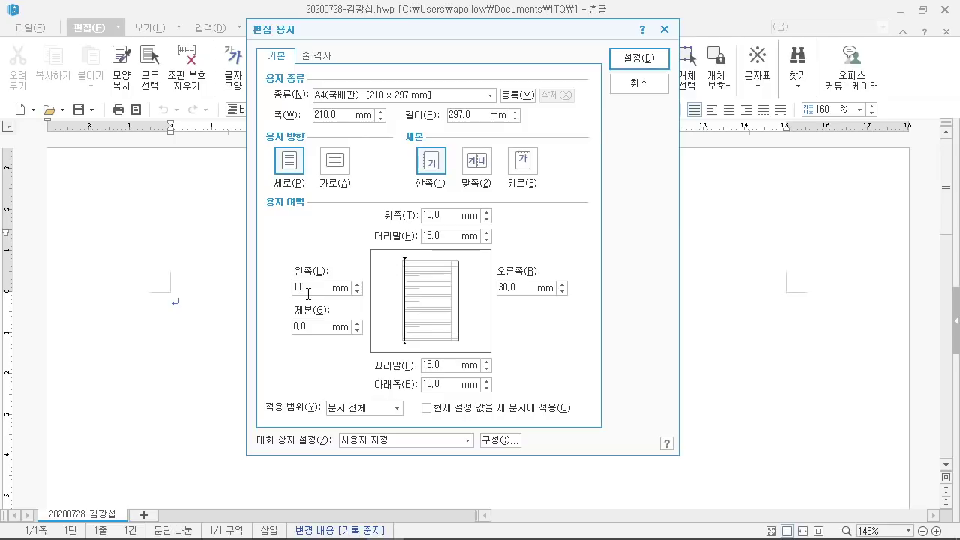
key(Tab)
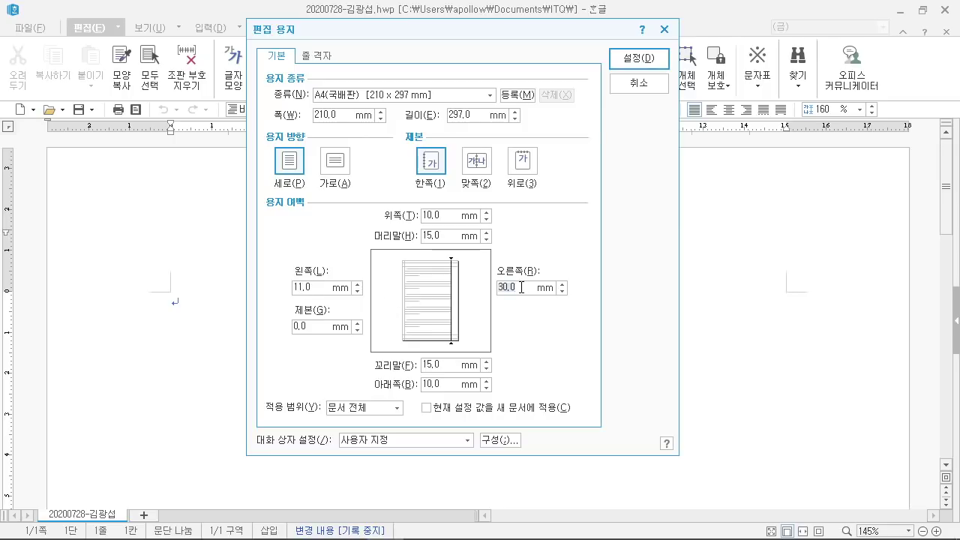
text(11)
key(Tab)
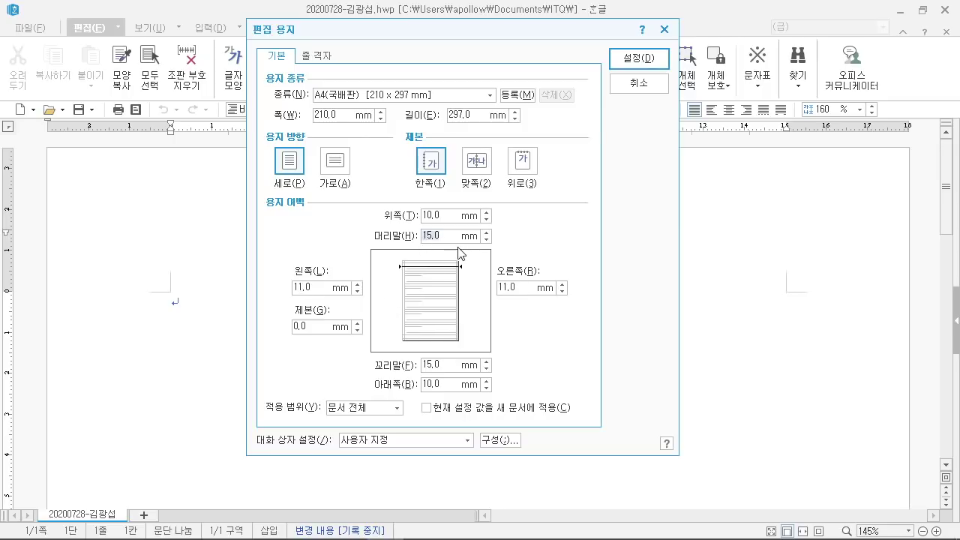
text(10)
key(Tab)
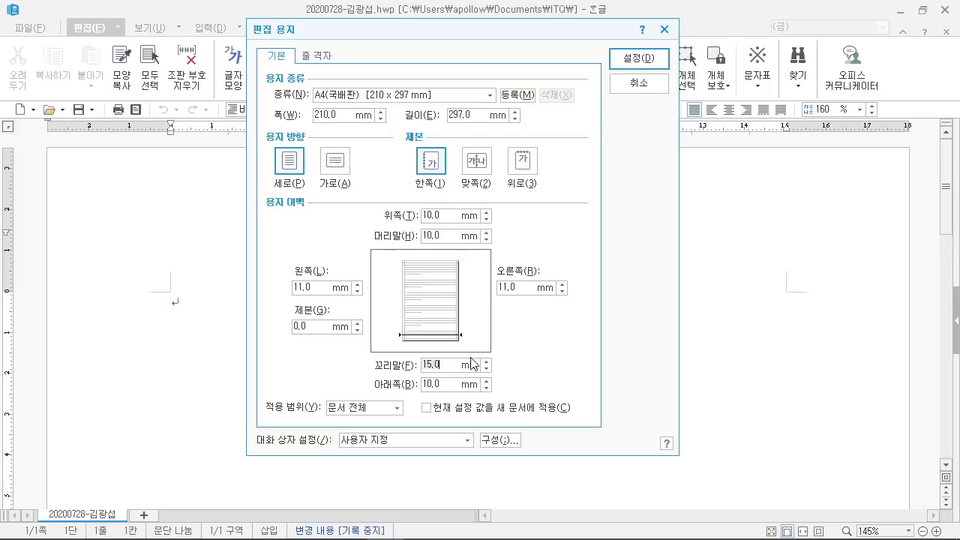
click(432, 364)
text(10)
Step: Mark the entered margin values, binding at 0 mm, and apply the page settings
mouse_move(278, 259)
mouse_down()
mouse_move(529, 309)
mouse_move(618, 309)
mouse_up()
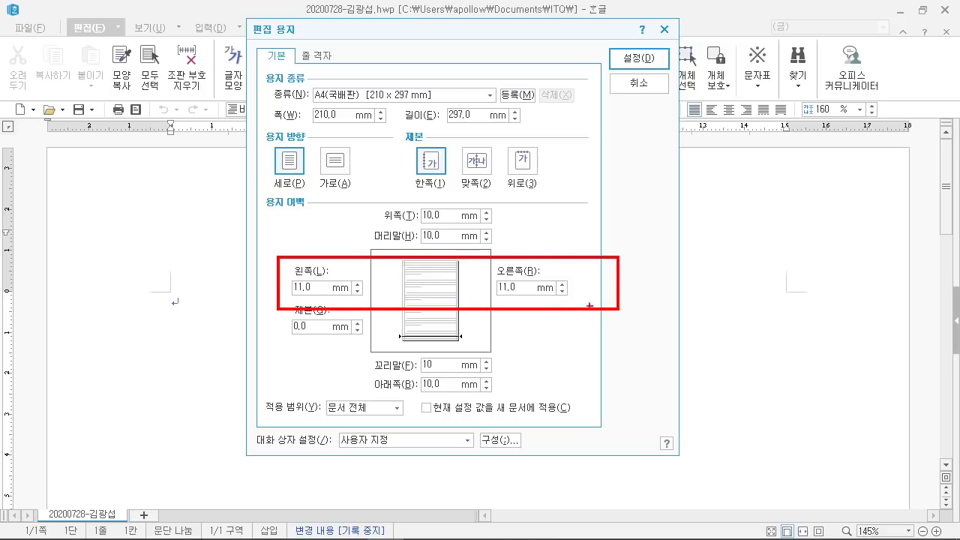
mouse_move(483, 245)
mouse_down()
mouse_move(424, 189)
mouse_move(483, 243)
mouse_up()
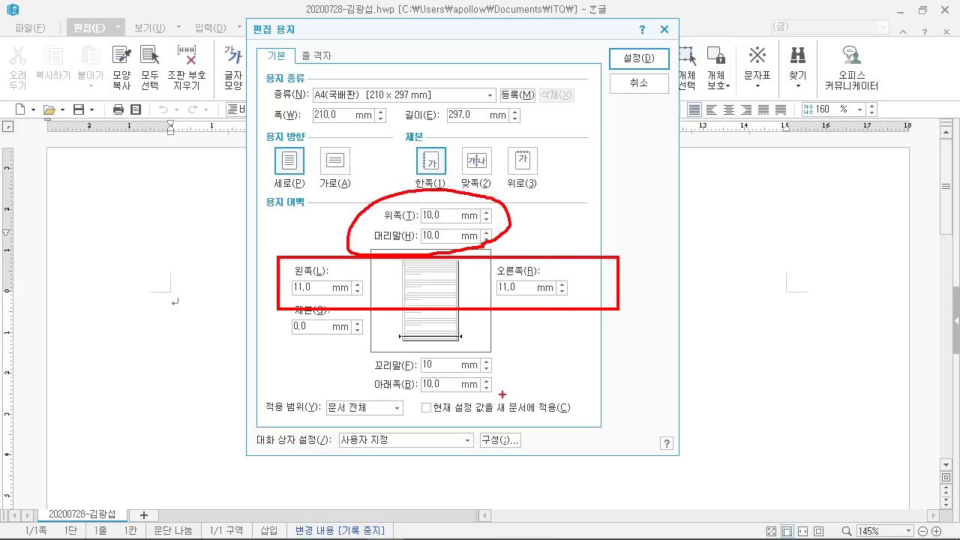
mouse_move(503, 388)
mouse_down()
mouse_move(397, 365)
mouse_move(405, 352)
mouse_up()
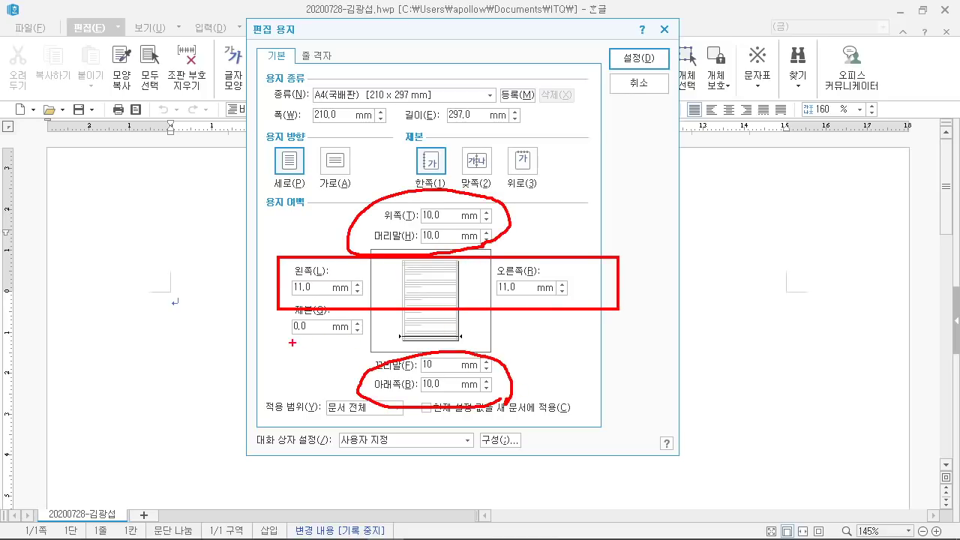
drag(291, 343, 319, 346)
drag(645, 68, 761, 155)
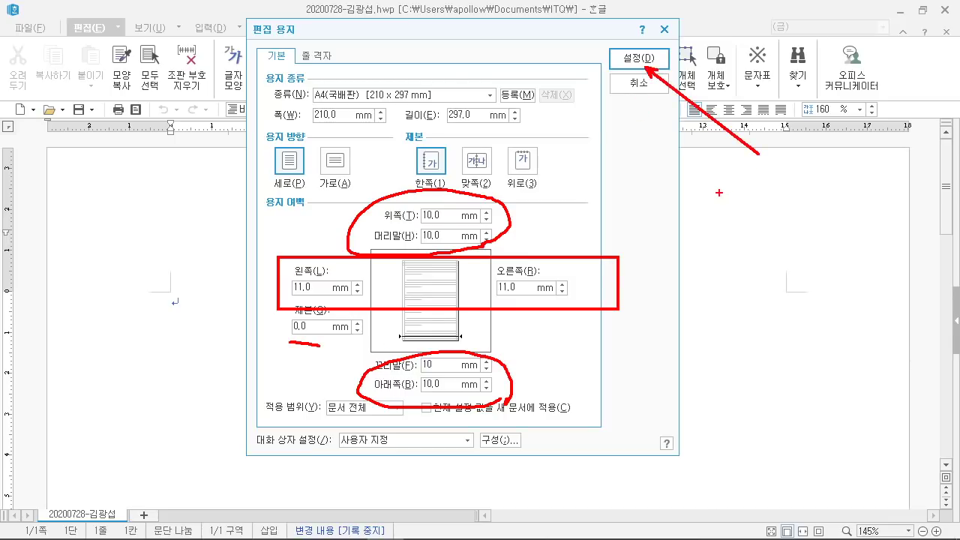
click(634, 61)
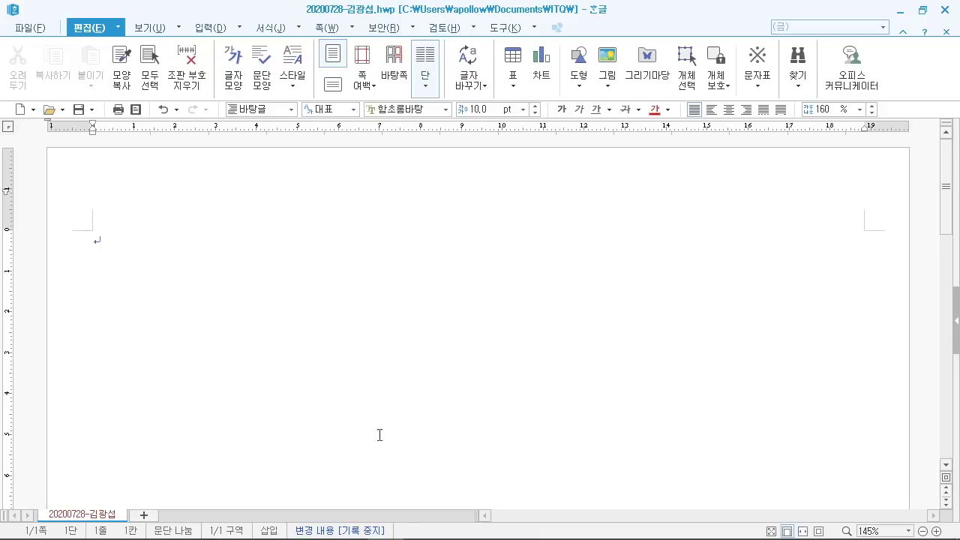
Step: Review the exam's page rule: page 1 기능평가 I, page 2 기능평가 II, page 3 문서작성 능력평가
click(349, 517)
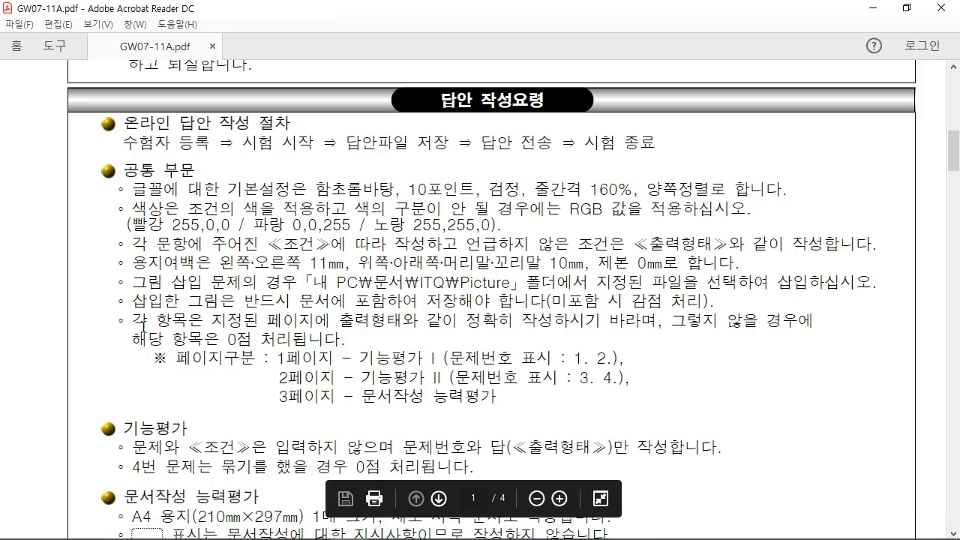
mouse_move(105, 311)
mouse_down()
mouse_move(251, 366)
mouse_move(718, 442)
mouse_move(846, 418)
mouse_move(839, 419)
mouse_up()
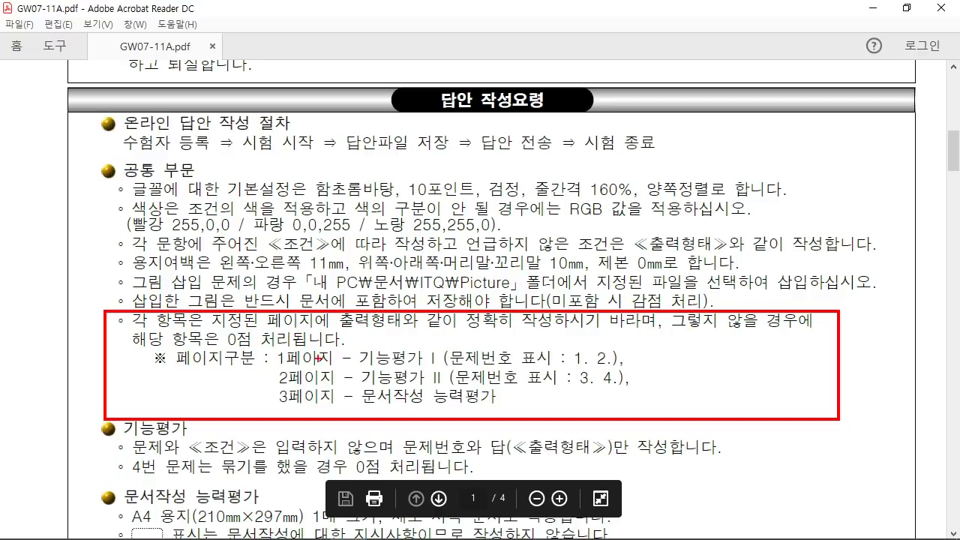
drag(225, 348, 280, 350)
mouse_move(412, 332)
mouse_down()
mouse_move(368, 347)
mouse_move(405, 344)
mouse_move(368, 346)
mouse_up()
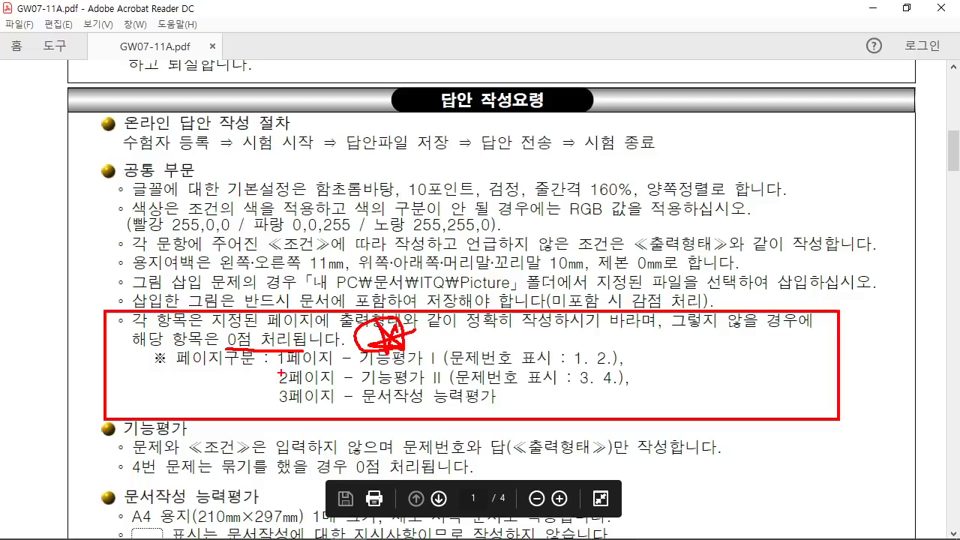
drag(453, 365, 577, 364)
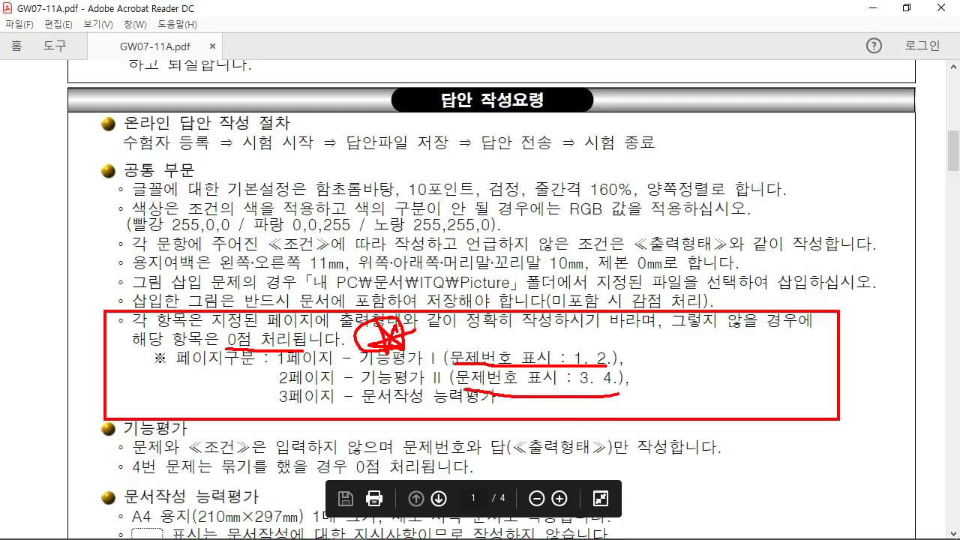
drag(631, 349, 654, 388)
mouse_move(250, 268)
mouse_down()
mouse_move(311, 292)
mouse_move(341, 270)
mouse_up()
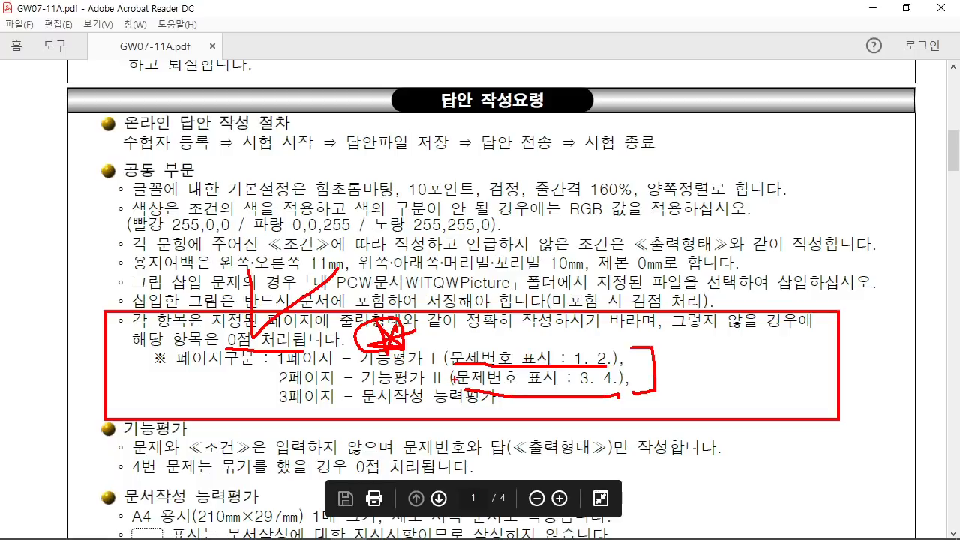
key(Escape)
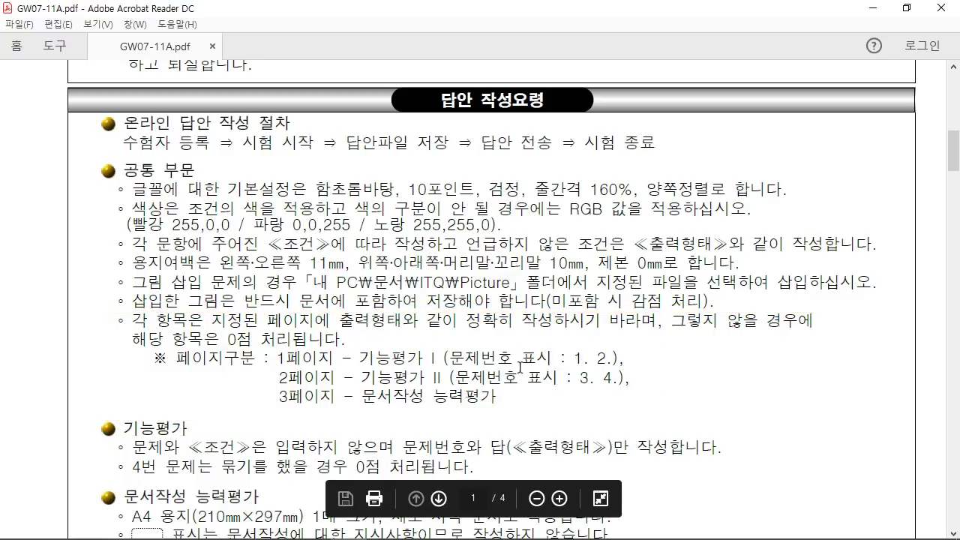
Step: Type answer items 1. and 2. on page 1 with blank lines below each
click(386, 525)
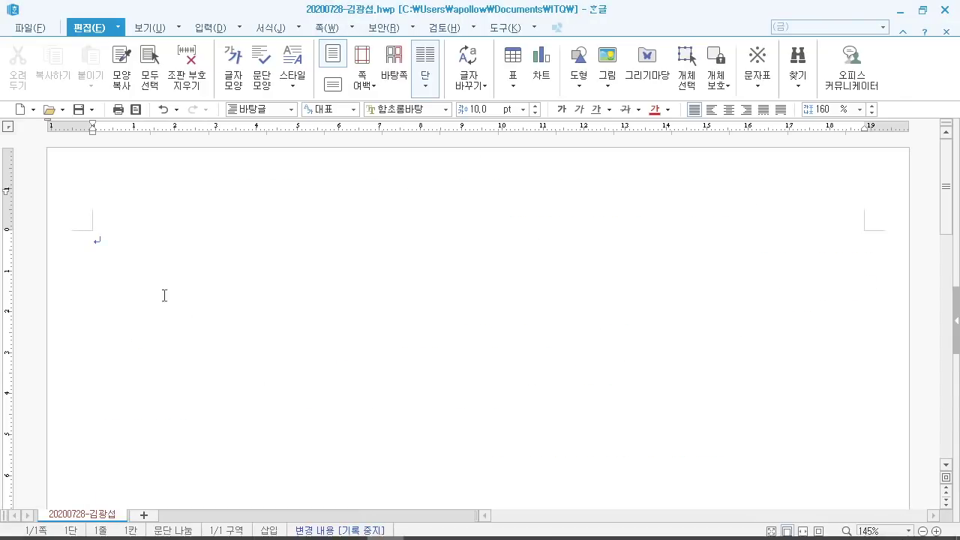
text(1.)
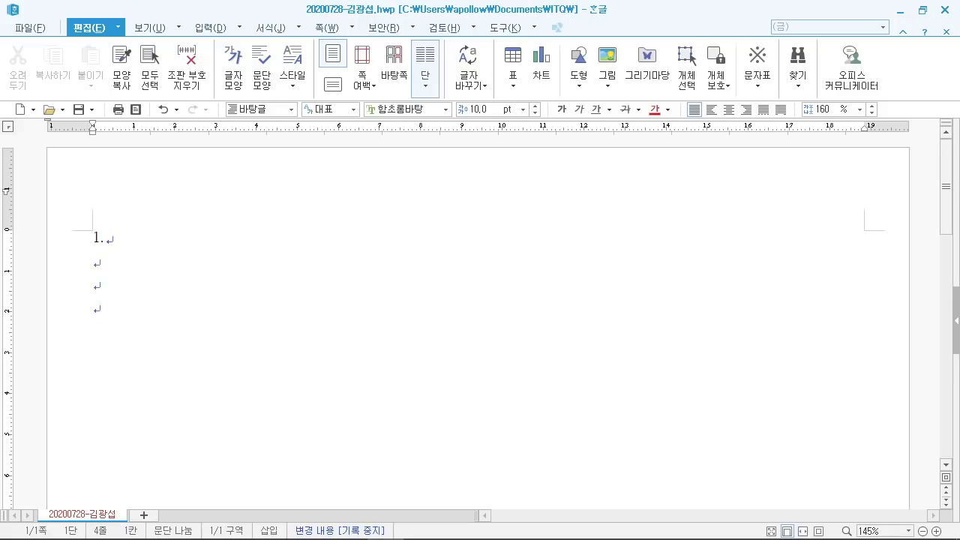
text(2.)
key(Return)
key(Return)
Step: Annotate the Alt+Shift+Enter shortcut, then insert a new section to start page 2
key(ctrl+n)
key(b)
drag(192, 84, 388, 216)
mouse_move(228, 204)
mouse_down()
mouse_move(257, 122)
mouse_move(293, 196)
mouse_up()
mouse_move(244, 156)
mouse_down()
mouse_move(271, 159)
mouse_move(279, 210)
mouse_up()
drag(298, 197, 339, 180)
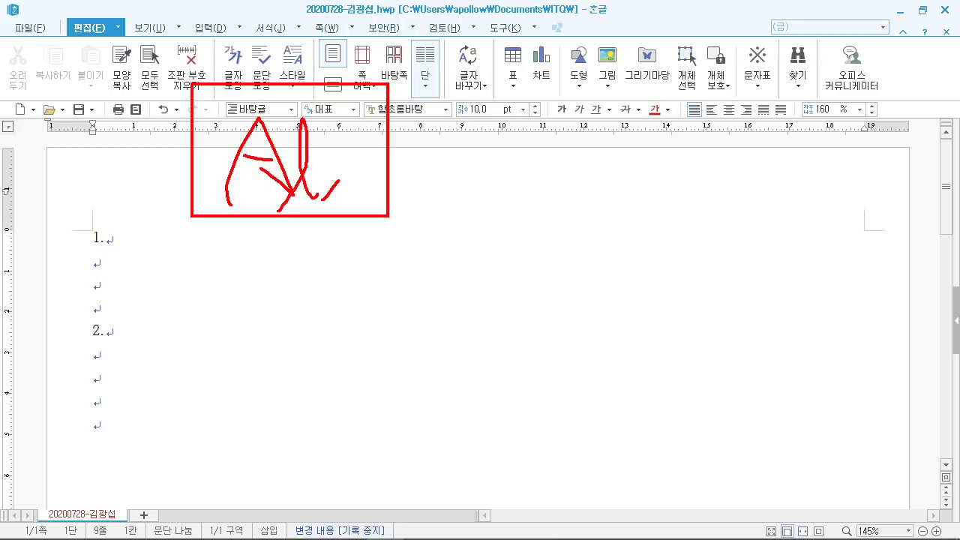
drag(346, 129, 351, 196)
drag(327, 171, 373, 180)
mouse_move(400, 123)
mouse_down()
mouse_move(405, 184)
mouse_move(434, 159)
mouse_up()
mouse_move(433, 81)
mouse_down()
mouse_move(497, 201)
mouse_move(596, 201)
mouse_up()
mouse_move(457, 139)
mouse_down()
mouse_move(493, 132)
mouse_move(484, 169)
mouse_up()
mouse_move(502, 107)
mouse_down()
mouse_move(501, 177)
mouse_move(534, 173)
mouse_up()
drag(523, 122, 534, 108)
mouse_move(558, 100)
mouse_down()
mouse_move(548, 171)
mouse_move(562, 158)
mouse_up()
drag(574, 111, 561, 174)
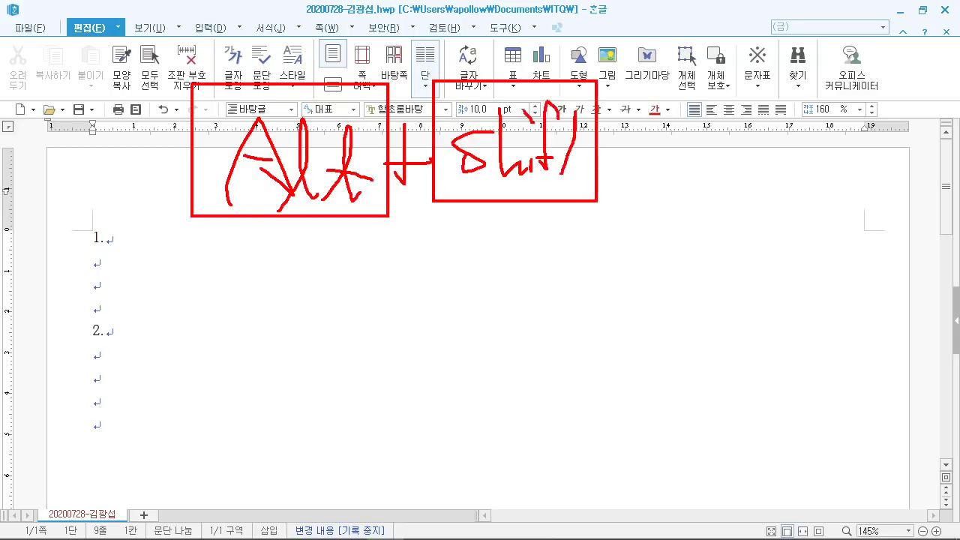
drag(586, 139, 576, 179)
drag(558, 150, 593, 155)
drag(655, 98, 656, 177)
drag(621, 137, 693, 139)
mouse_move(709, 66)
mouse_down()
mouse_move(709, 199)
mouse_move(709, 66)
mouse_move(772, 93)
mouse_move(749, 159)
mouse_up()
drag(736, 136, 790, 132)
mouse_move(788, 150)
mouse_down()
mouse_move(820, 105)
mouse_move(810, 152)
mouse_up()
mouse_move(793, 124)
mouse_down()
mouse_move(828, 116)
mouse_move(848, 153)
mouse_up()
mouse_move(855, 128)
mouse_down()
mouse_move(856, 154)
mouse_move(876, 124)
mouse_up()
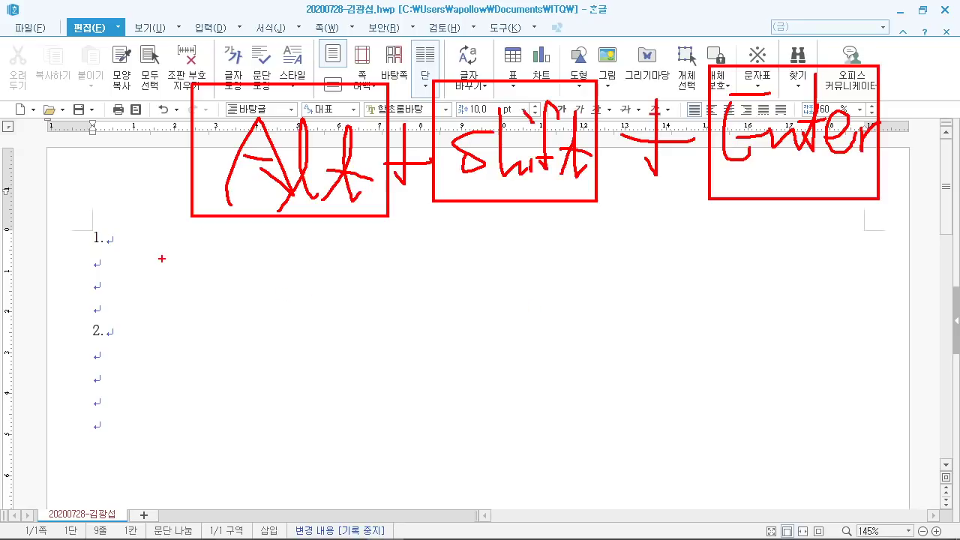
key(Escape)
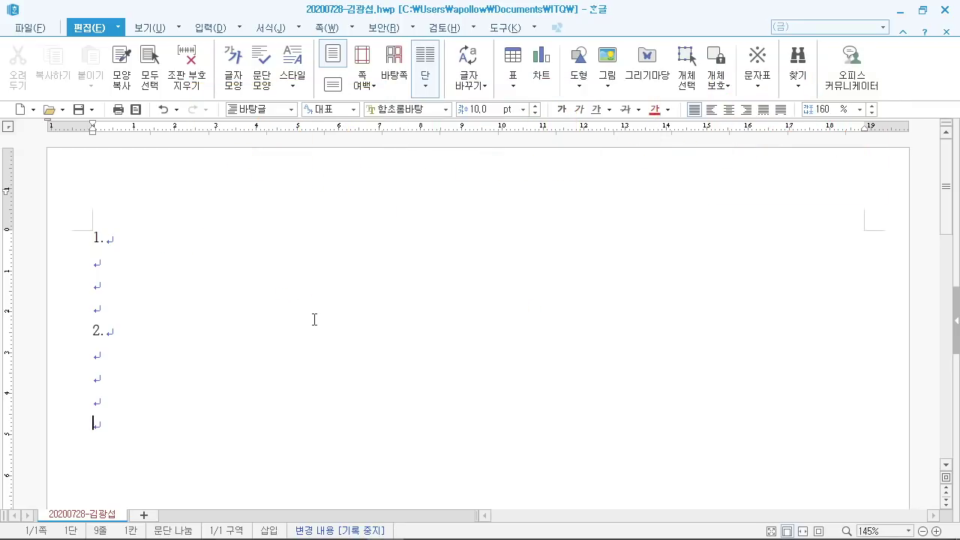
key(alt+shift+Return)
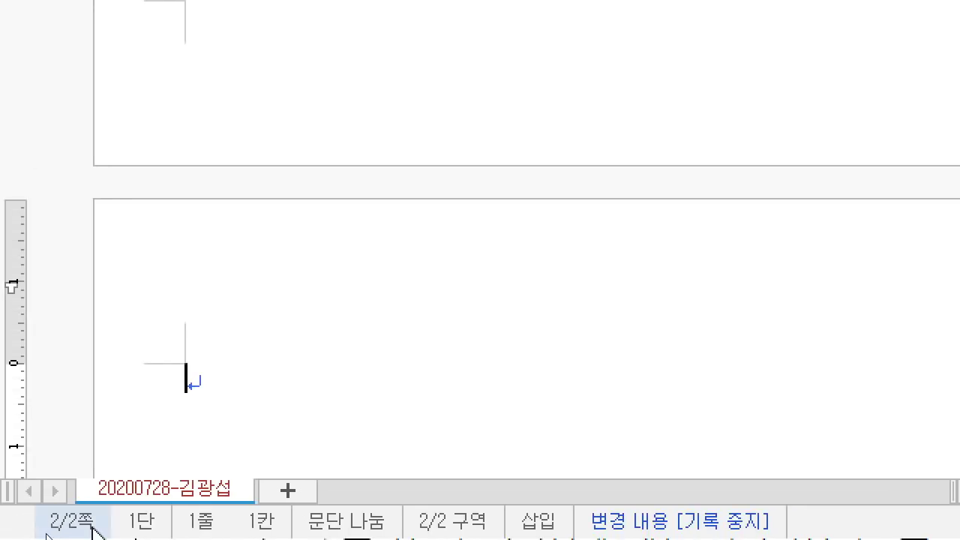
Step: Type answer items 3. and 4. on page 2, each followed by four blank lines
scroll(214, 325, down, 3)
scroll(216, 317, up, 3)
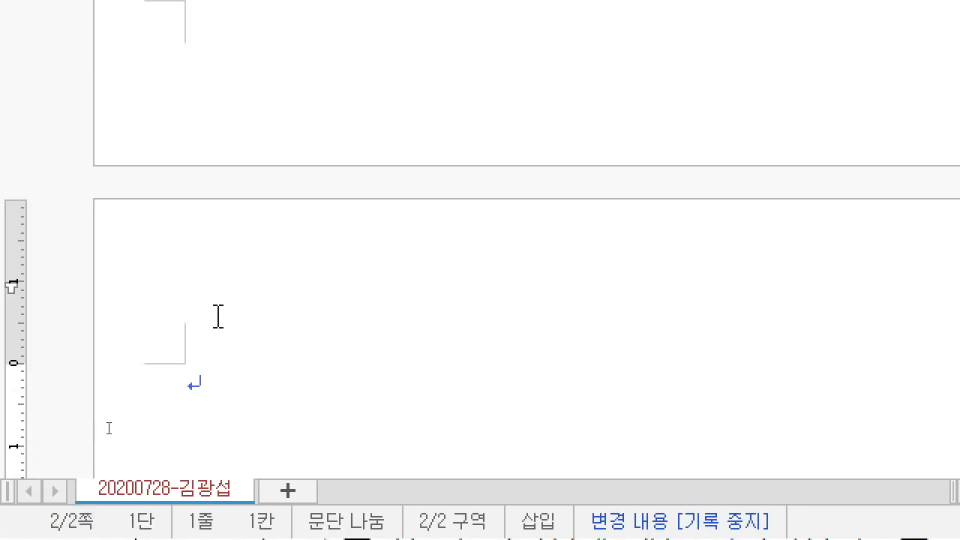
scroll(196, 363, down, 3)
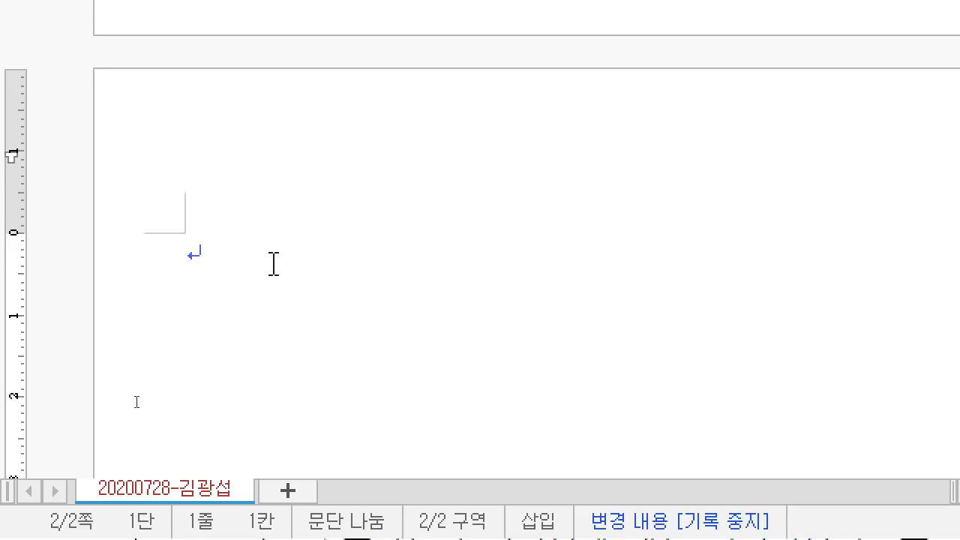
text(3.)
key(Return)
key(Return)
key(Return)
key(Return)
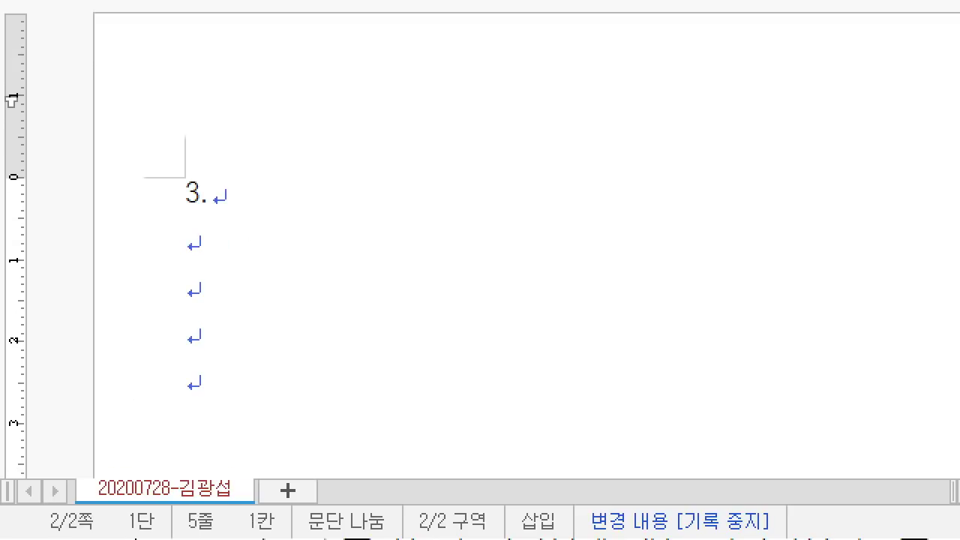
text(4.)
key(Return)
key(Return)
key(Return)
key(Return)
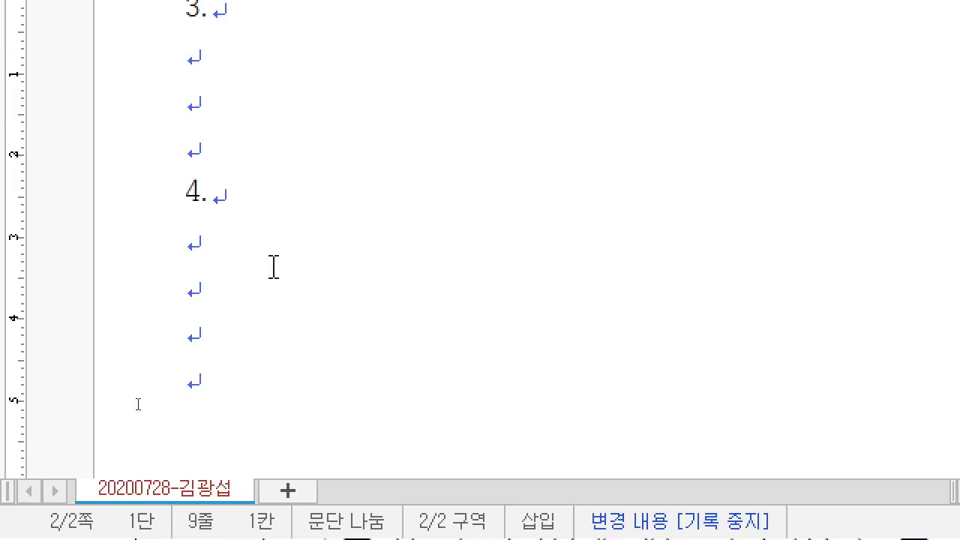
scroll(311, 285, up, 2)
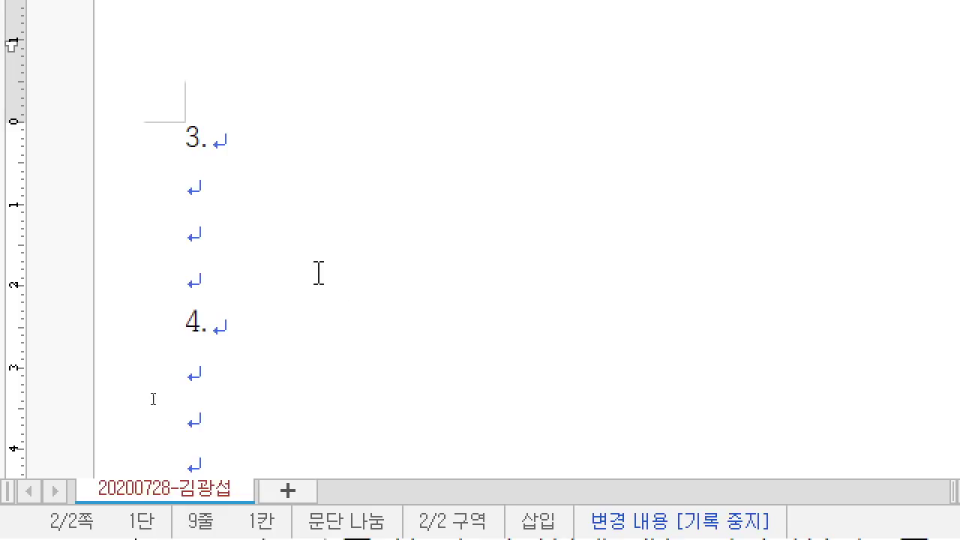
Step: Annotate the new-page shortcut, then insert a new section to start blank page 3
key(ctrl+2)
mouse_move(252, 65)
mouse_down()
mouse_move(342, 213)
mouse_move(436, 212)
mouse_up()
drag(279, 172, 324, 166)
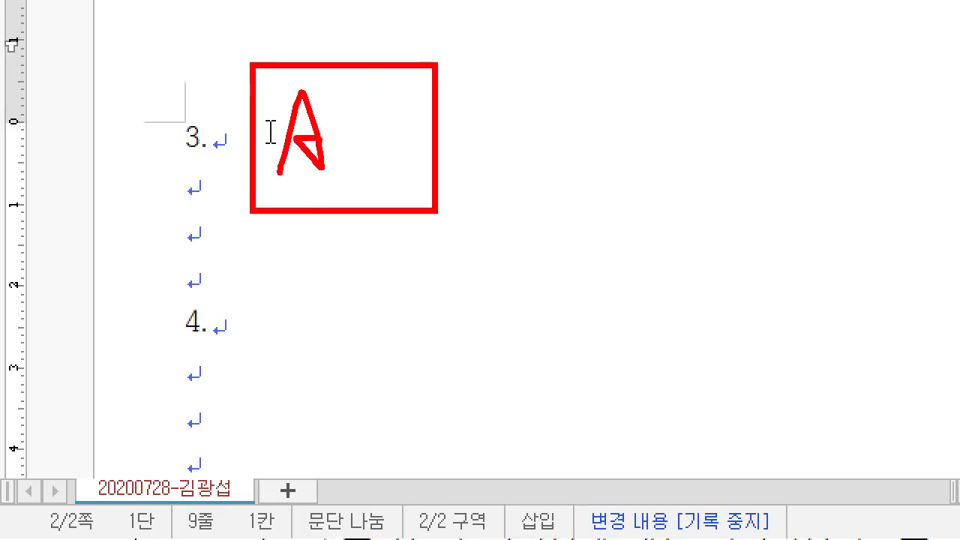
drag(346, 91, 383, 174)
drag(398, 91, 432, 142)
drag(501, 76, 524, 123)
mouse_move(540, 60)
mouse_down()
mouse_move(735, 201)
mouse_move(775, 187)
mouse_move(758, 180)
mouse_up()
mouse_move(622, 129)
mouse_down()
mouse_move(608, 167)
mouse_move(626, 176)
mouse_up()
drag(658, 98, 683, 176)
drag(694, 139, 699, 177)
drag(738, 87, 720, 172)
mouse_move(742, 99)
mouse_down()
mouse_move(750, 180)
mouse_move(772, 158)
mouse_up()
mouse_move(817, 95)
mouse_down()
mouse_move(809, 155)
mouse_move(834, 139)
mouse_up()
drag(843, 53, 936, 204)
drag(859, 75, 957, 197)
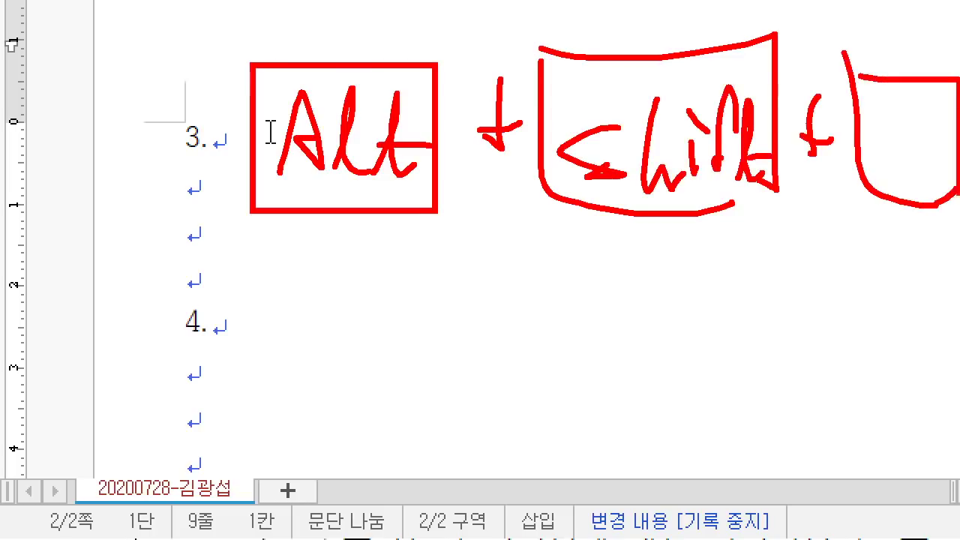
mouse_move(896, 120)
mouse_down()
mouse_move(864, 171)
mouse_move(903, 186)
mouse_up()
drag(893, 171, 928, 167)
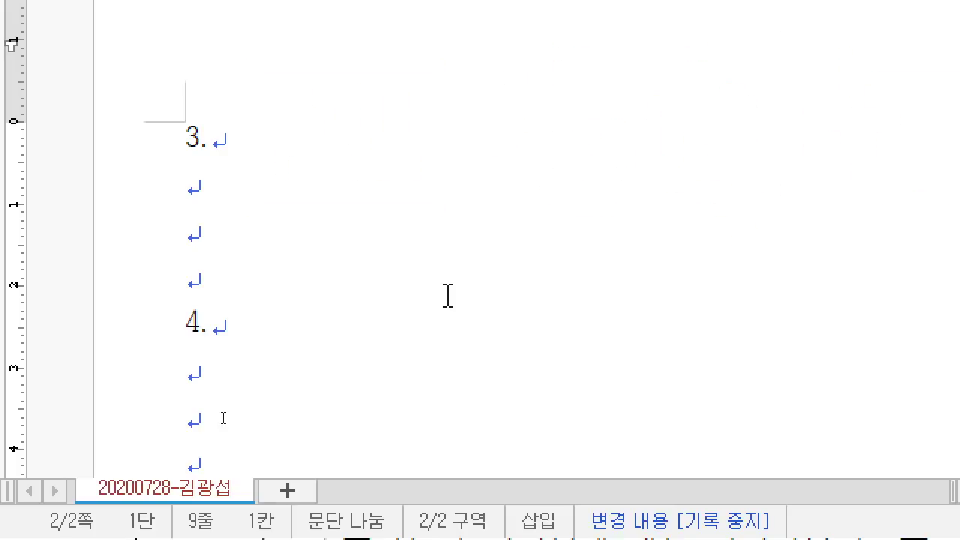
key(alt+shift+Return)
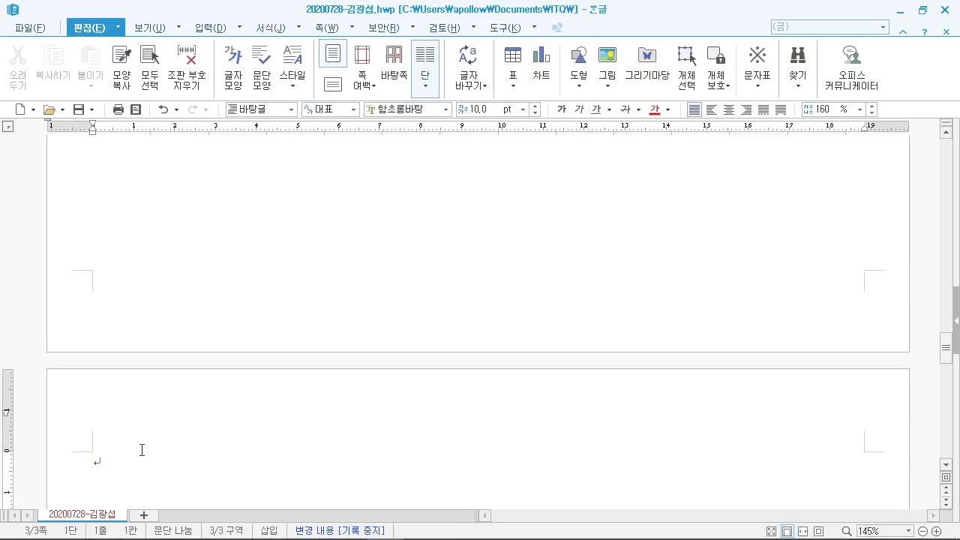
scroll(154, 449, down, 3)
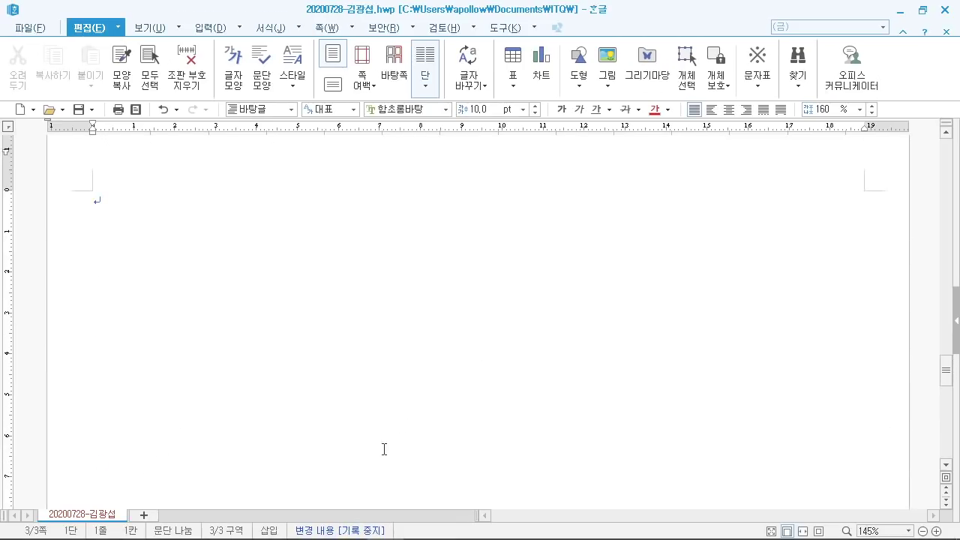
Step: Scroll the exam PDF to the 문서작성 능력평가 page with the title 안전한 나라 행복한 국민
click(349, 524)
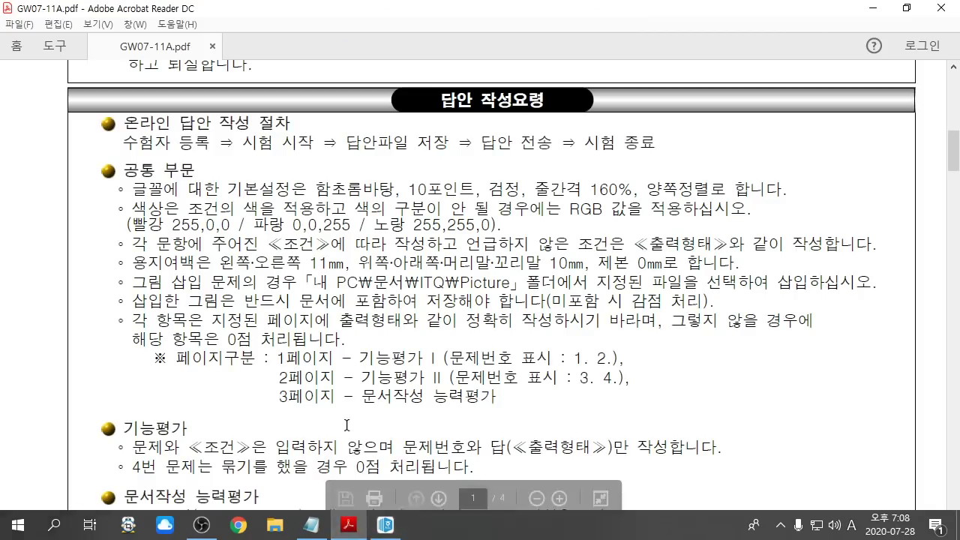
scroll(347, 425, down, 10)
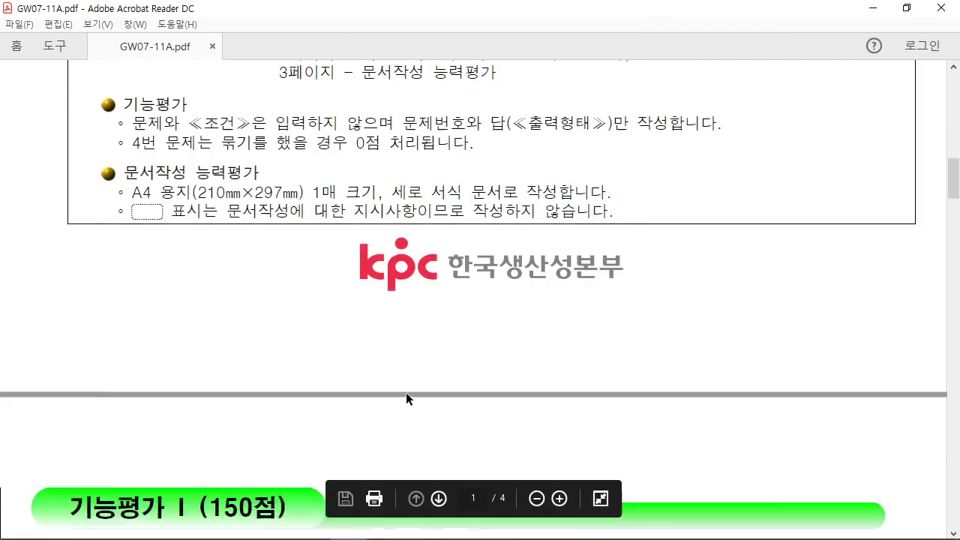
scroll(407, 394, down, 3)
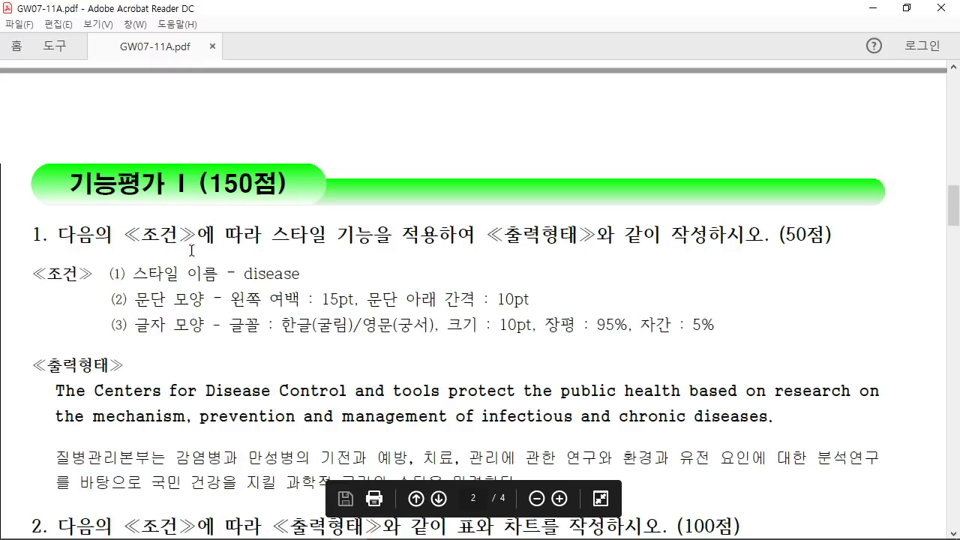
scroll(733, 242, down, 4)
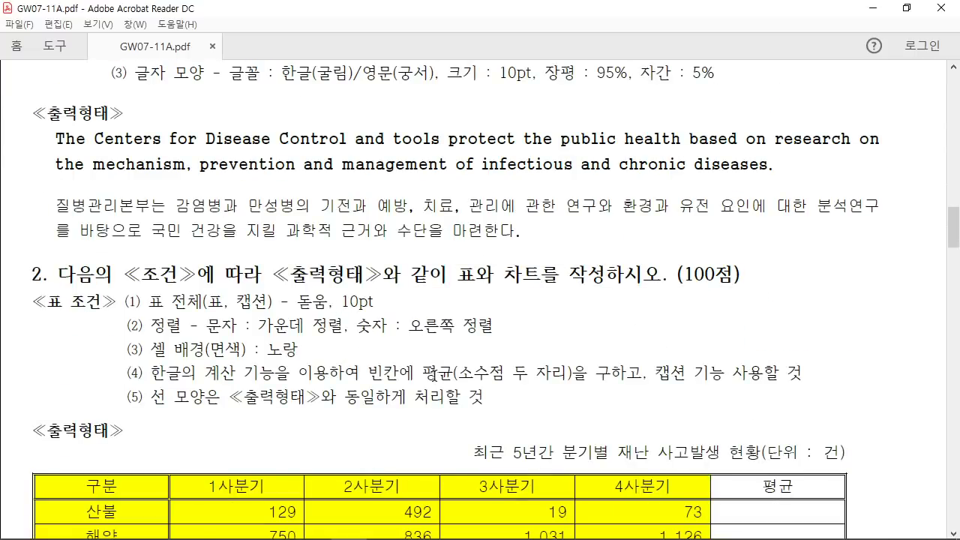
scroll(435, 375, down, 17)
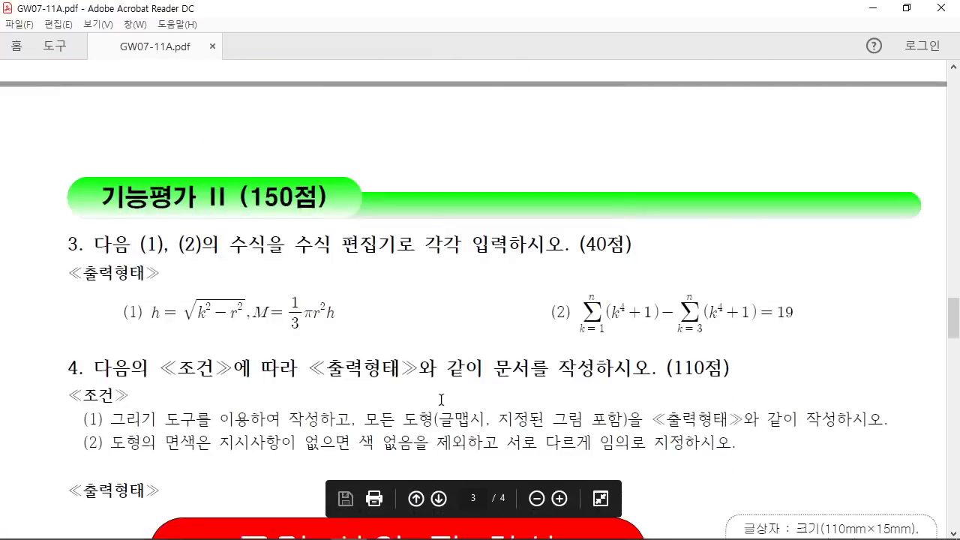
scroll(440, 400, down, 2)
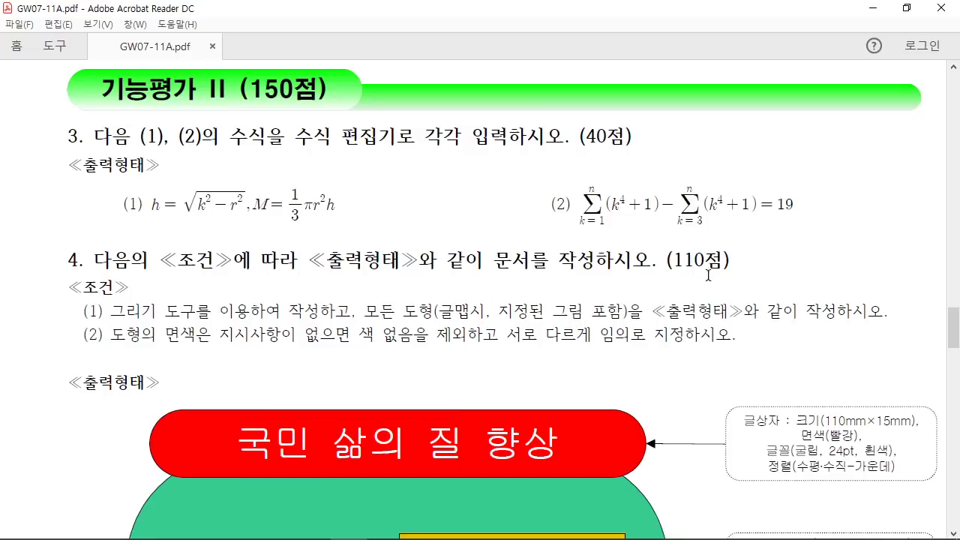
scroll(580, 349, down, 15)
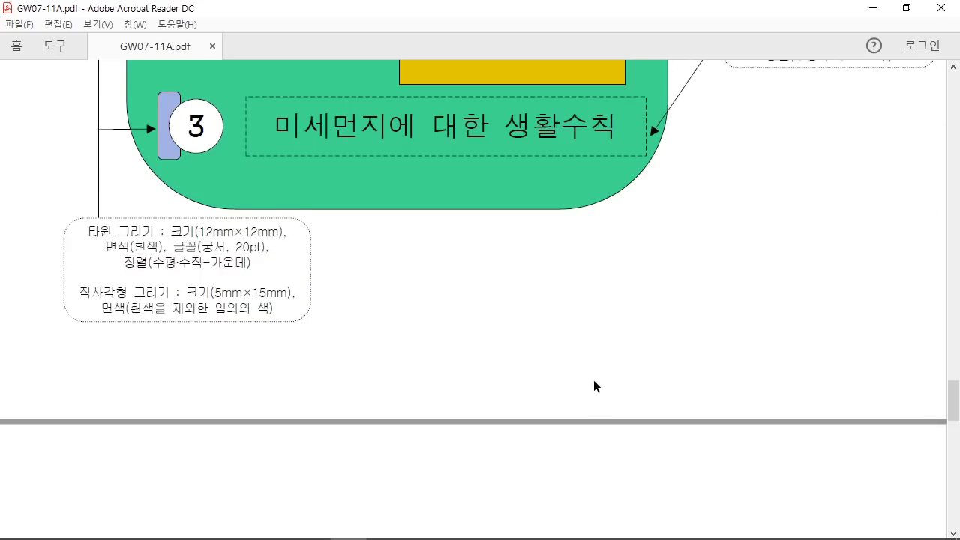
scroll(586, 380, down, 6)
scroll(526, 348, up, 1)
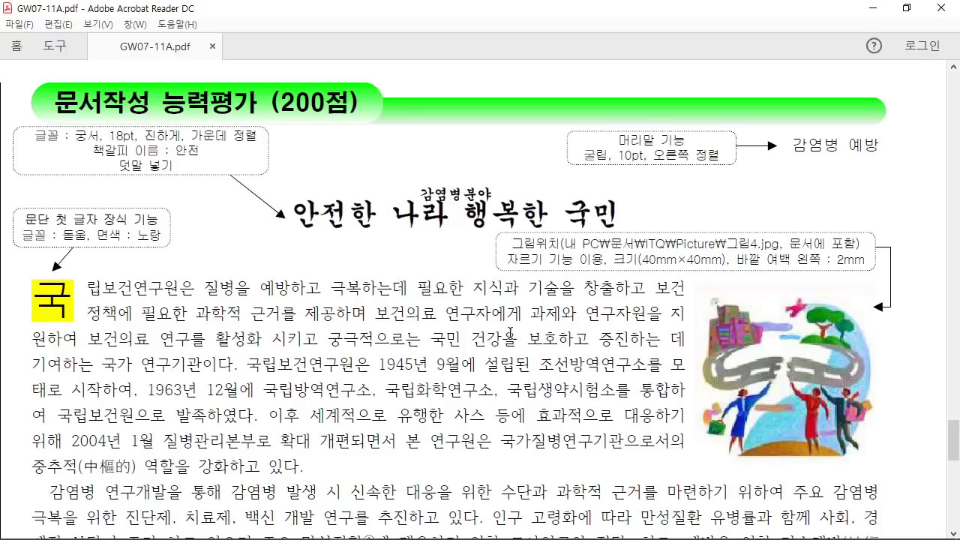
Step: Mark up the header note, title, first paragraph and picture in red, clear the marks, then restore down the window
drag(847, 94, 702, 167)
drag(690, 116, 837, 207)
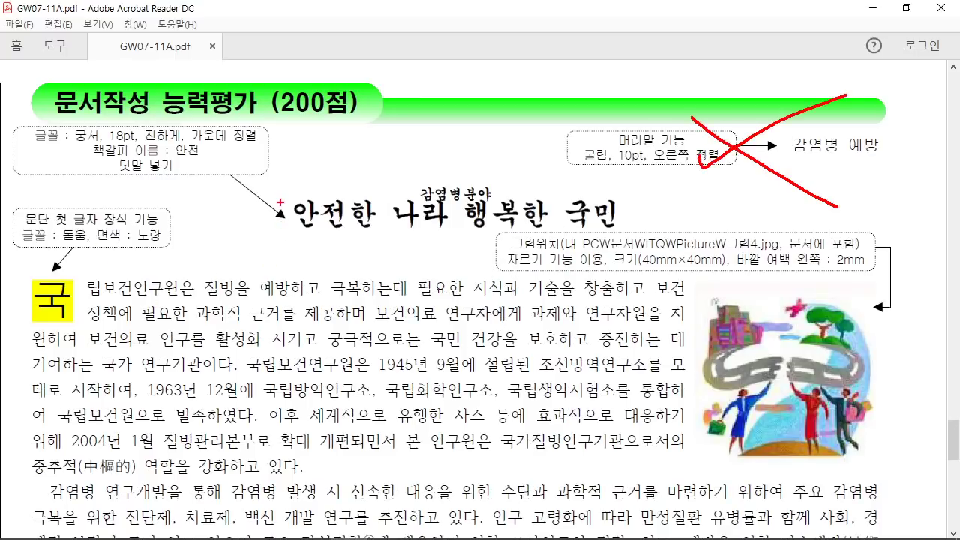
drag(277, 193, 615, 241)
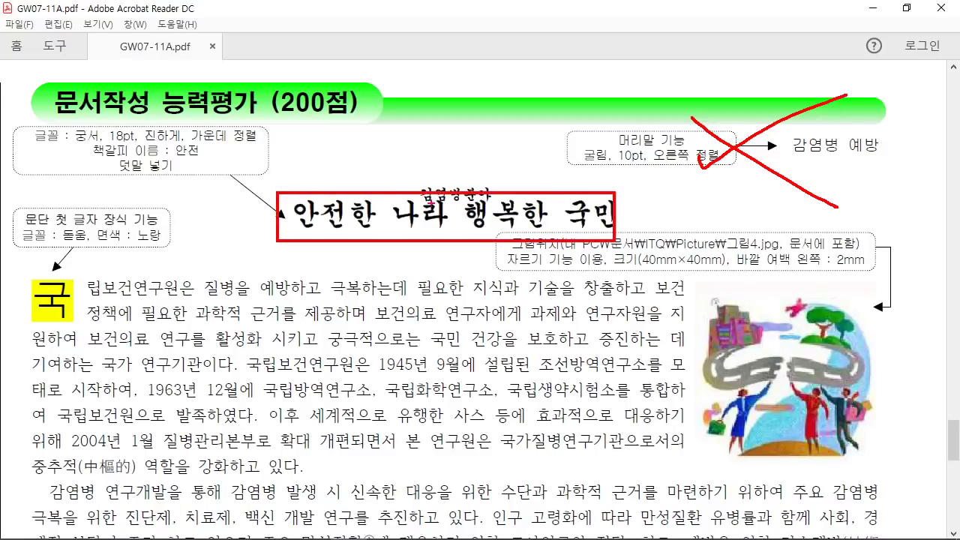
mouse_move(415, 195)
mouse_down()
mouse_move(483, 194)
mouse_move(442, 199)
mouse_move(473, 203)
mouse_up()
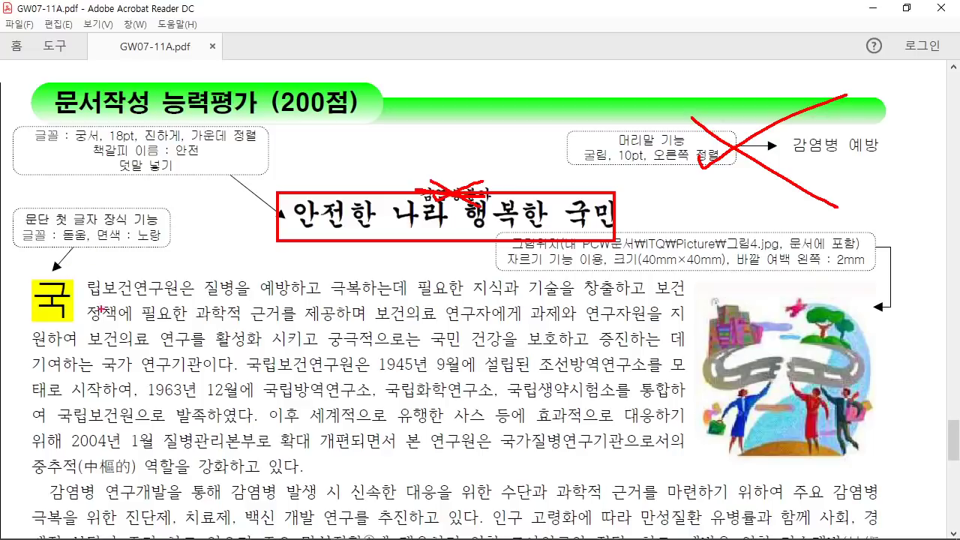
mouse_move(11, 283)
mouse_down()
mouse_move(675, 270)
mouse_move(701, 377)
mouse_up()
drag(834, 301, 740, 387)
drag(720, 311, 869, 402)
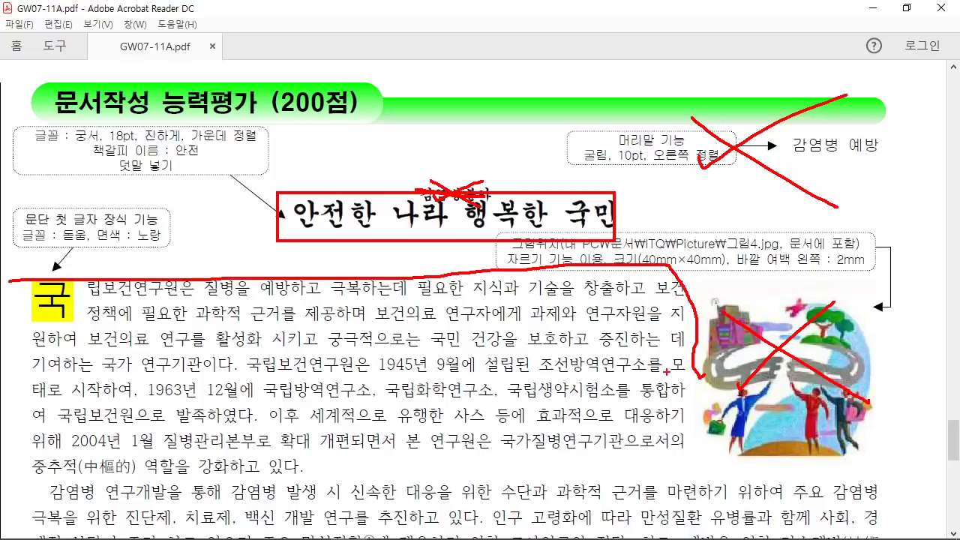
key(Escape)
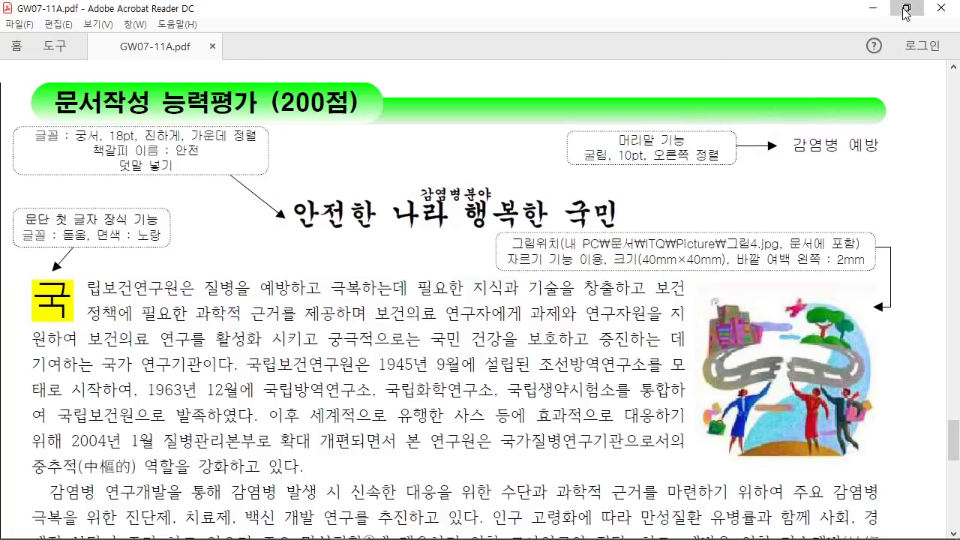
click(906, 11)
Step: Move the PDF viewer lower and restore Hangul's window above it with the ribbon collapsed
scroll(480, 375, down, 1)
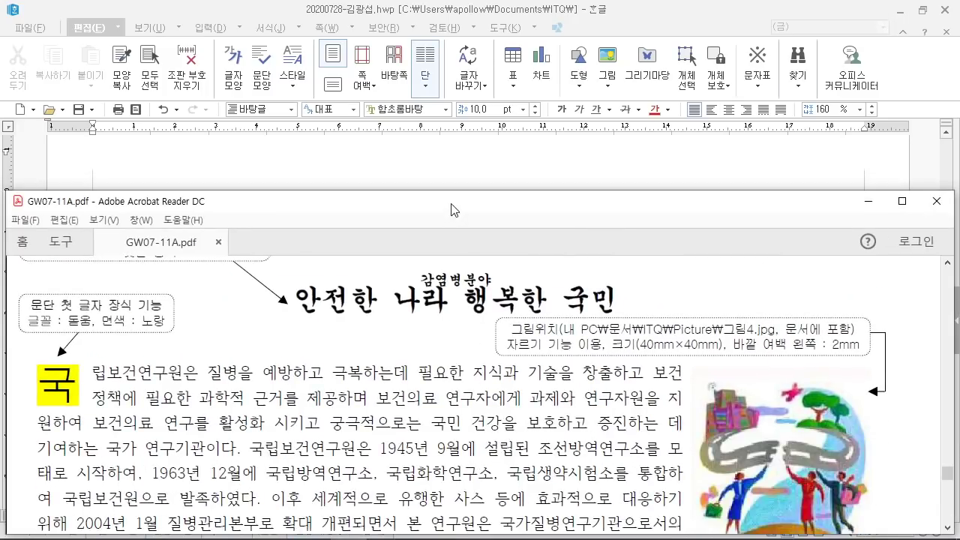
drag(453, 210, 450, 342)
click(312, 239)
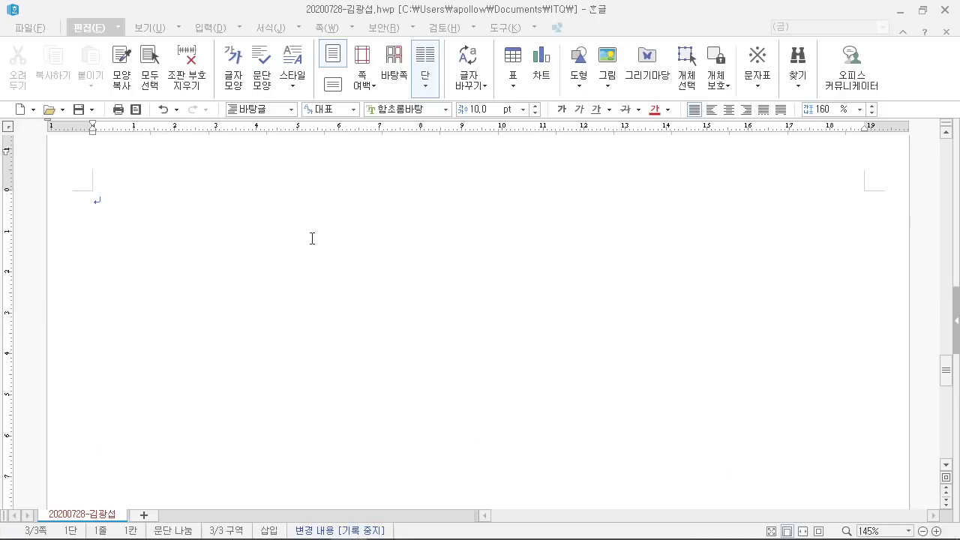
click(921, 11)
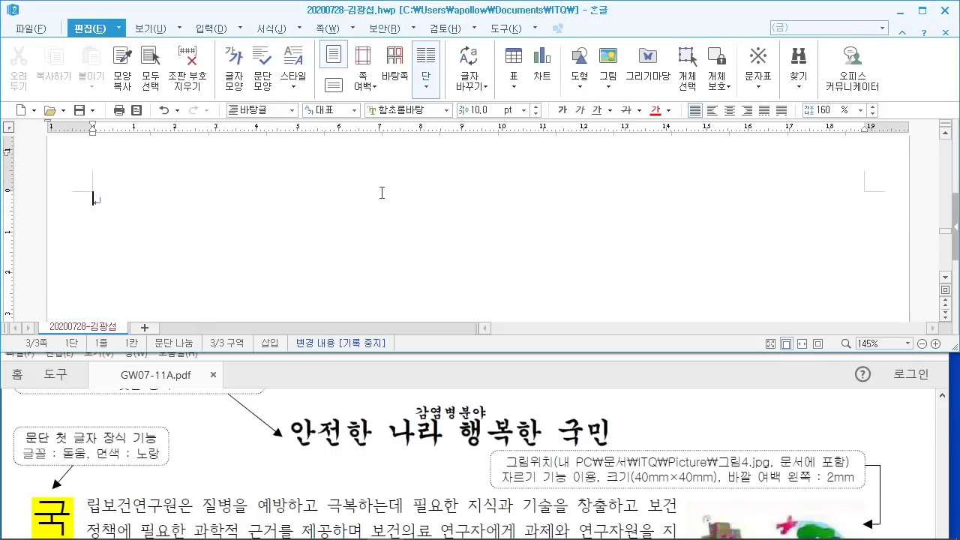
click(91, 30)
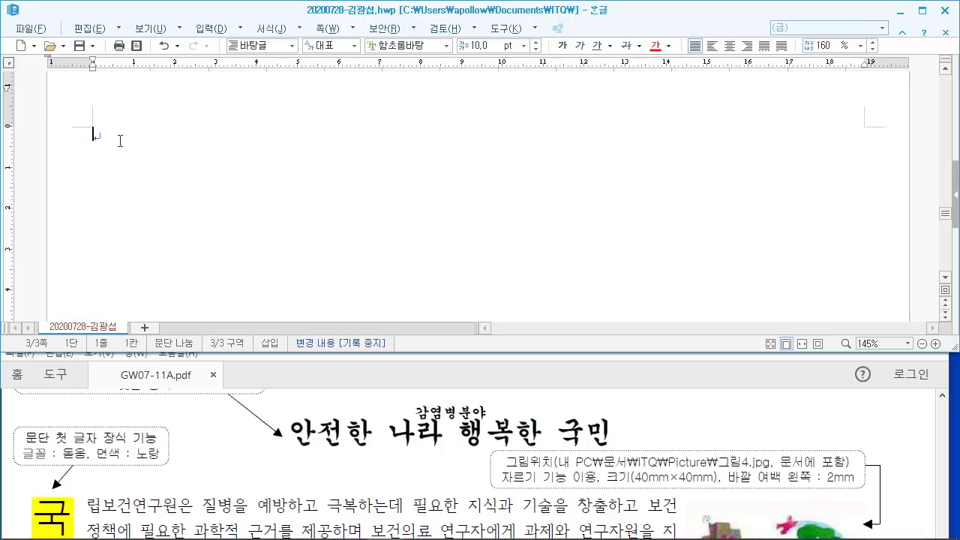
Step: Type the title 안전한 나라 행복한 국민 on page 3, followed by a blank line
scroll(120, 141, up, 2)
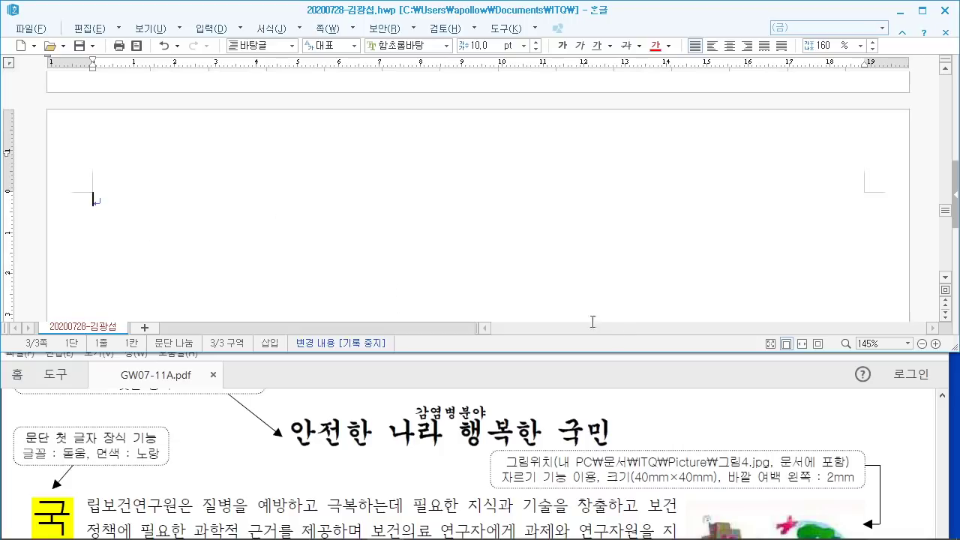
text(안전)
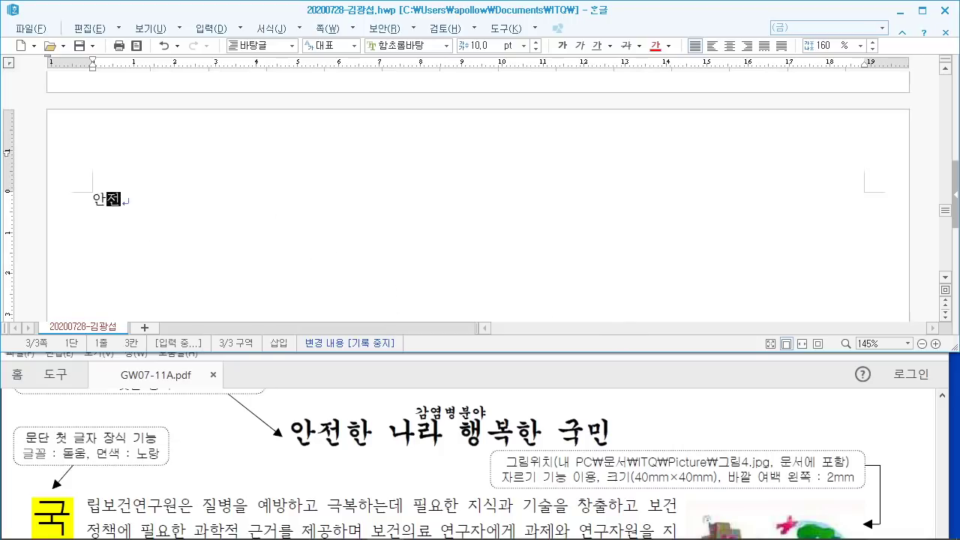
text(한 나라 행복한 국민)
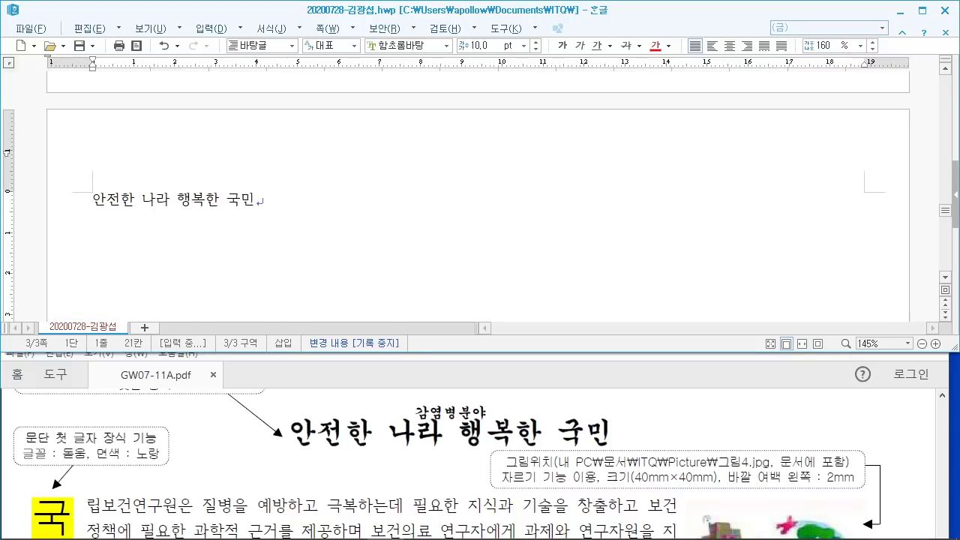
key(Return)
key(Return)
Step: Begin the body paragraph with '국립보건연구원은 질병을 예방하고 극복하는데 필요한 지식과 기술을…'
scroll(421, 243, up, 1)
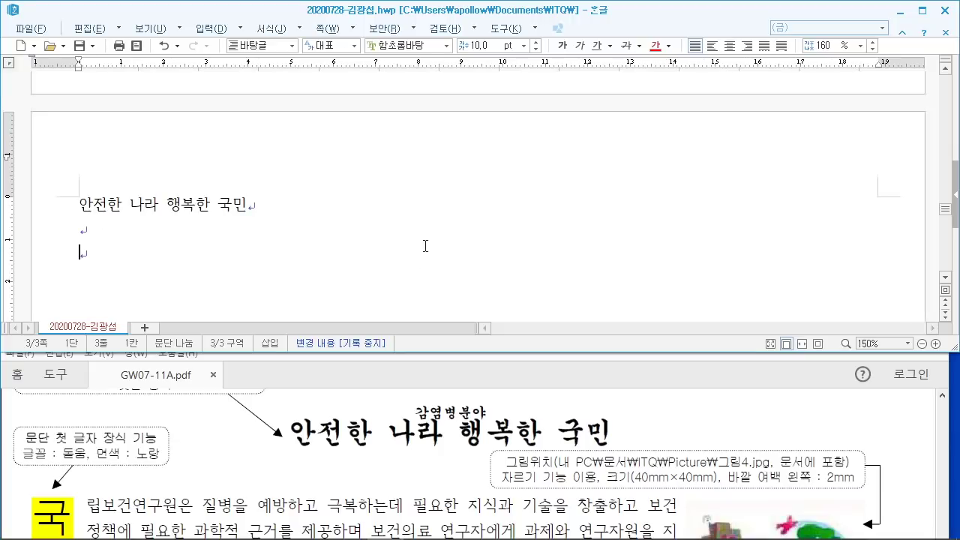
scroll(318, 444, down, 2)
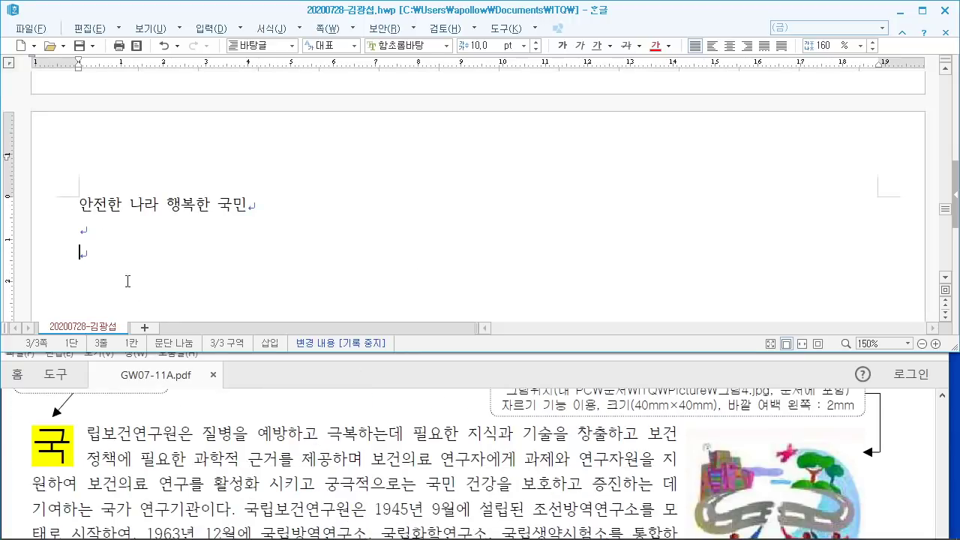
text(국립보건연)
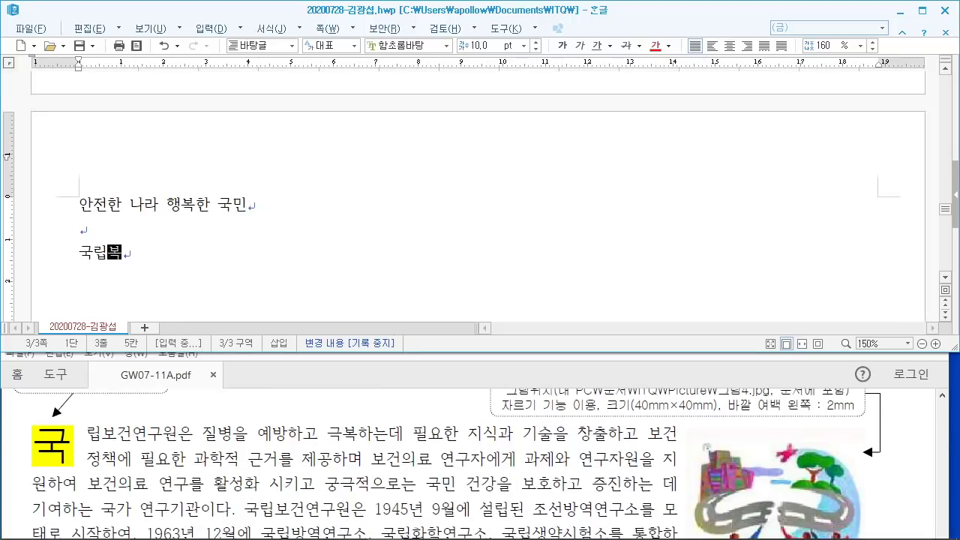
text(구원은 질)
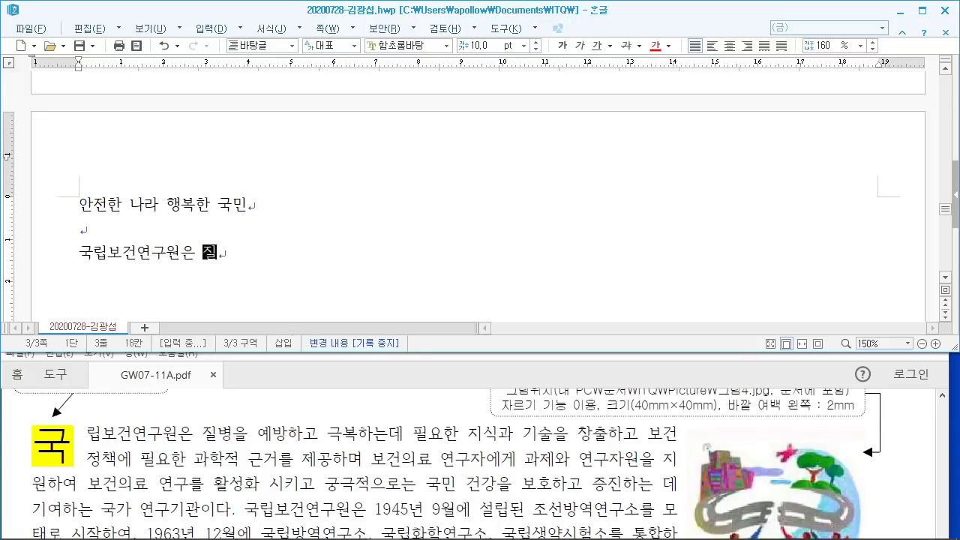
text(병으을 예방하)
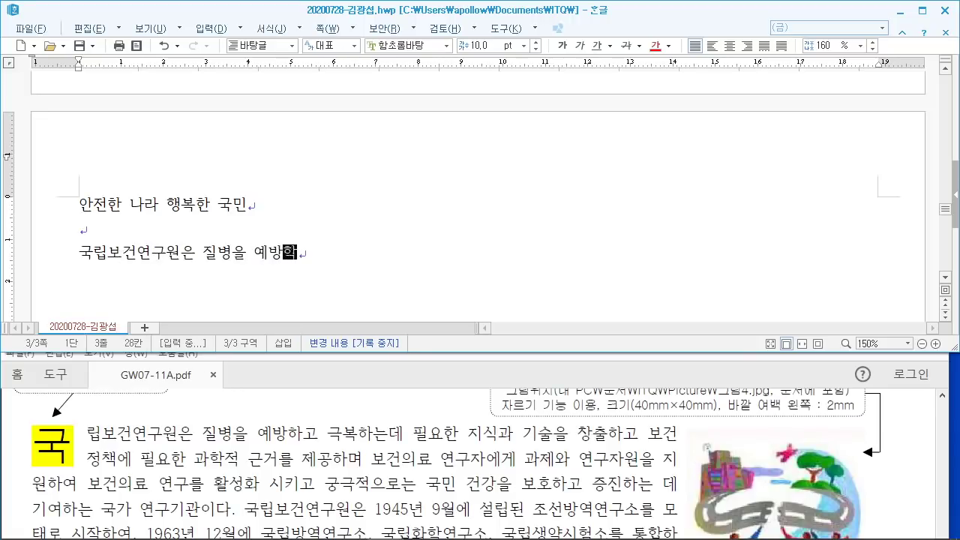
text(고 그극복하는데 필요)
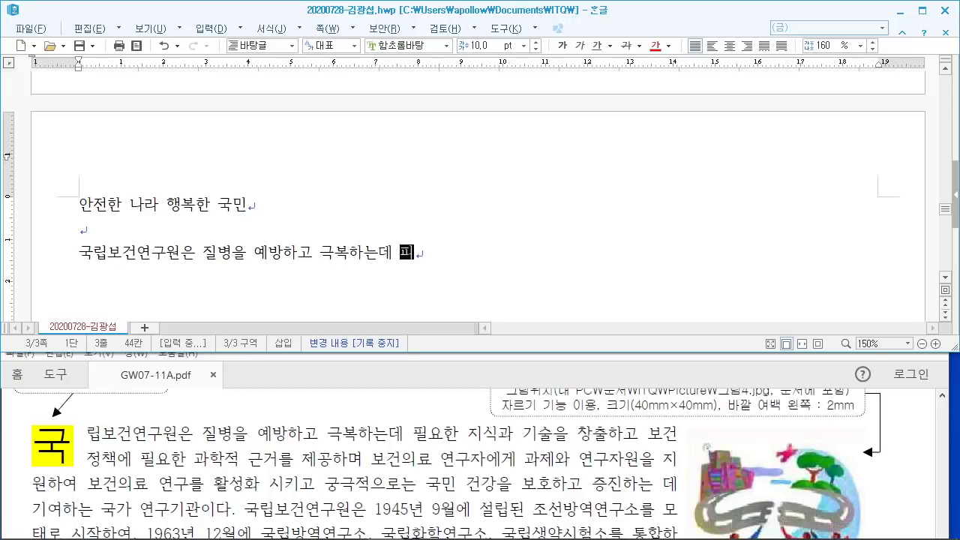
text(한 지식과 )
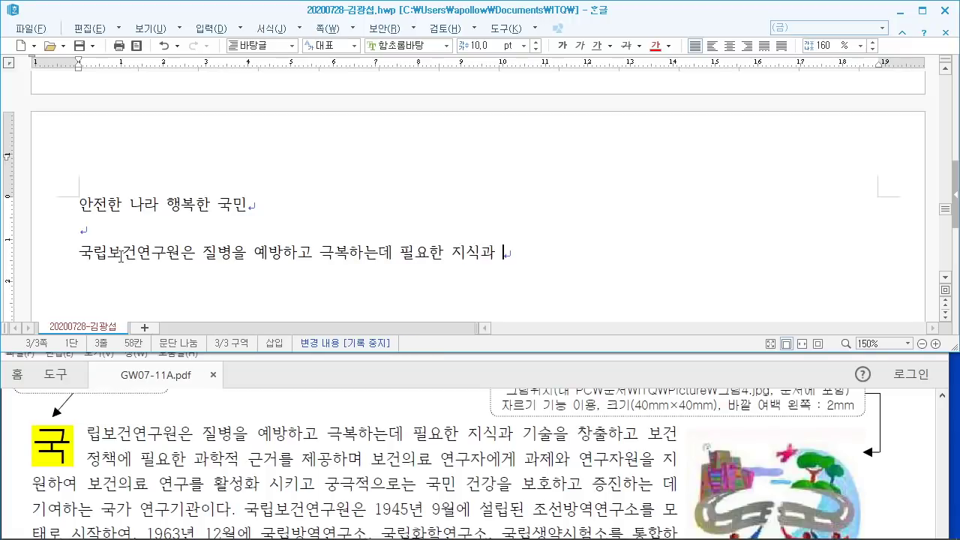
text(기술을 창추)
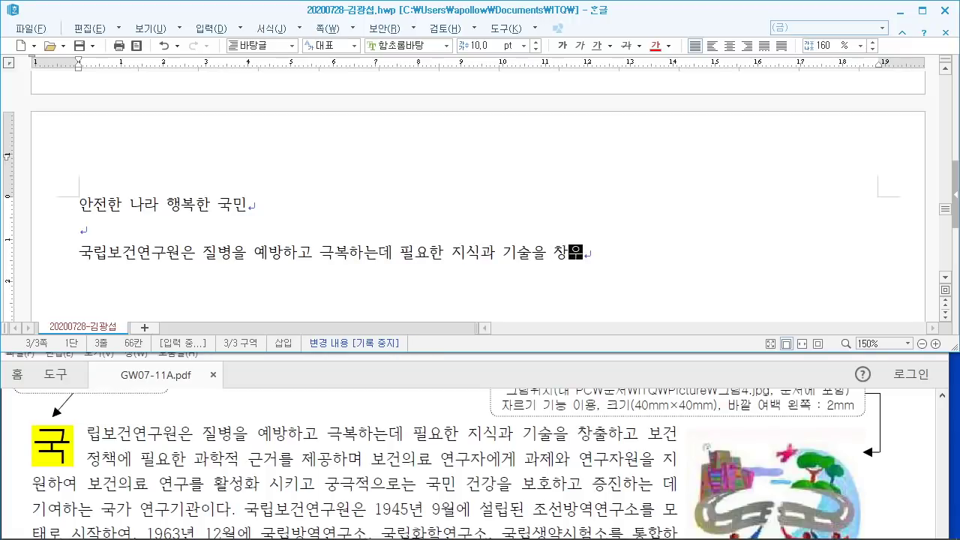
text(출하고 보건)
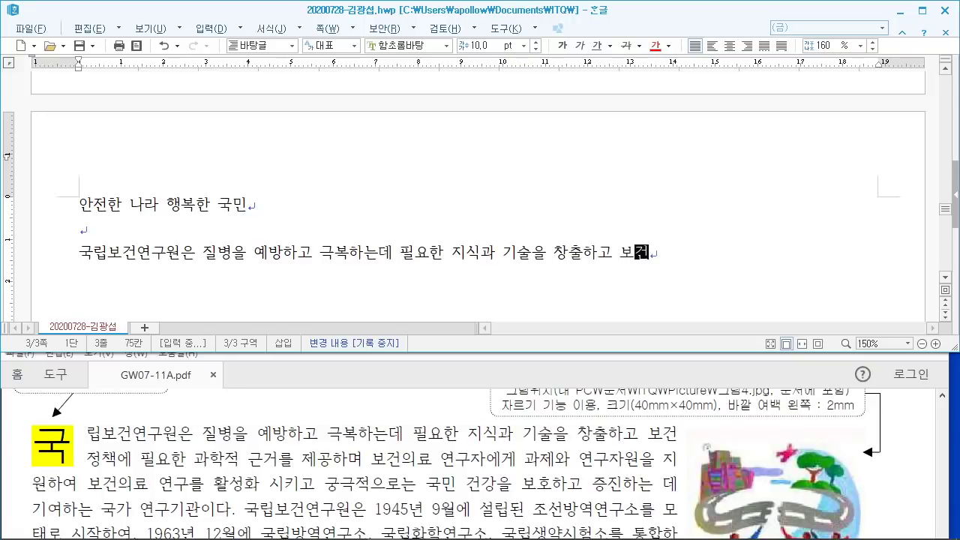
text(정채)
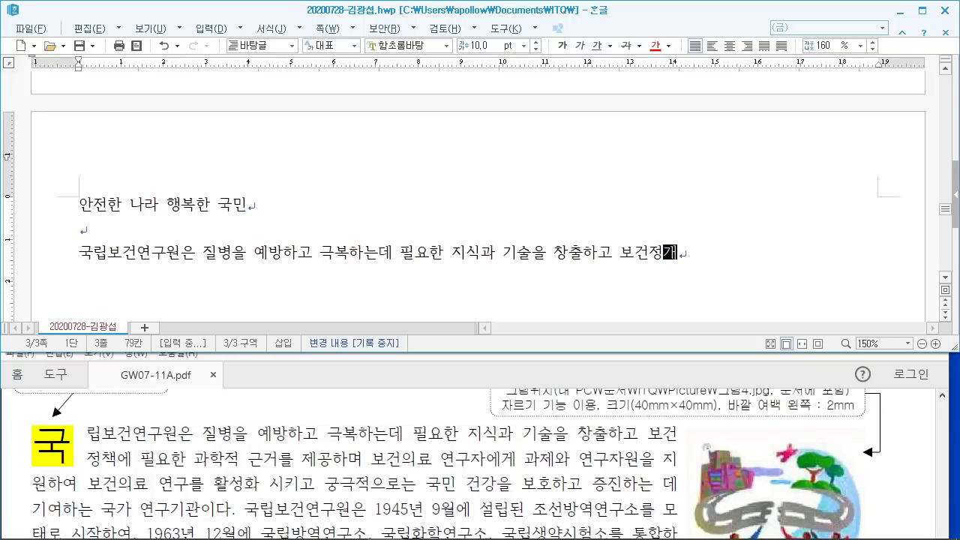
text(책에 필)
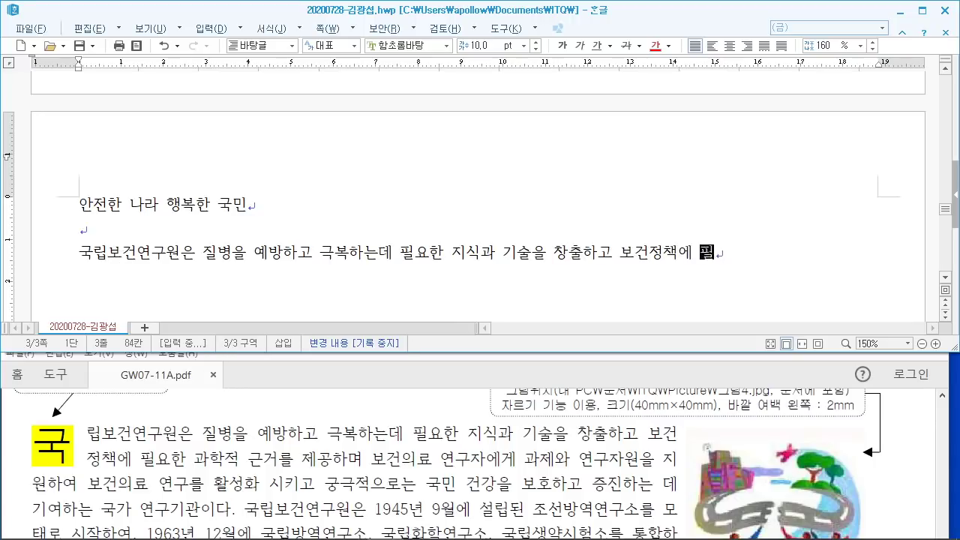
text(요한 과학적 그)
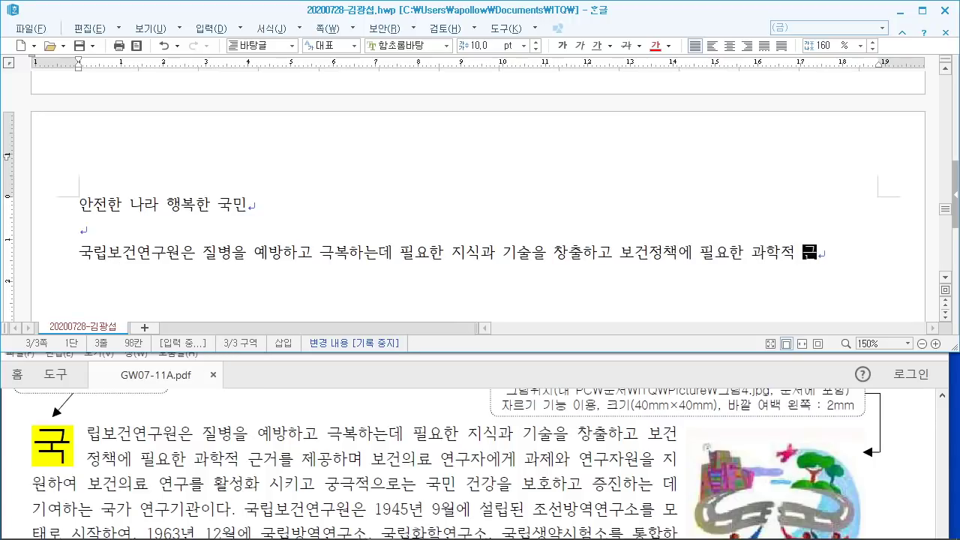
text(근거를 제고)
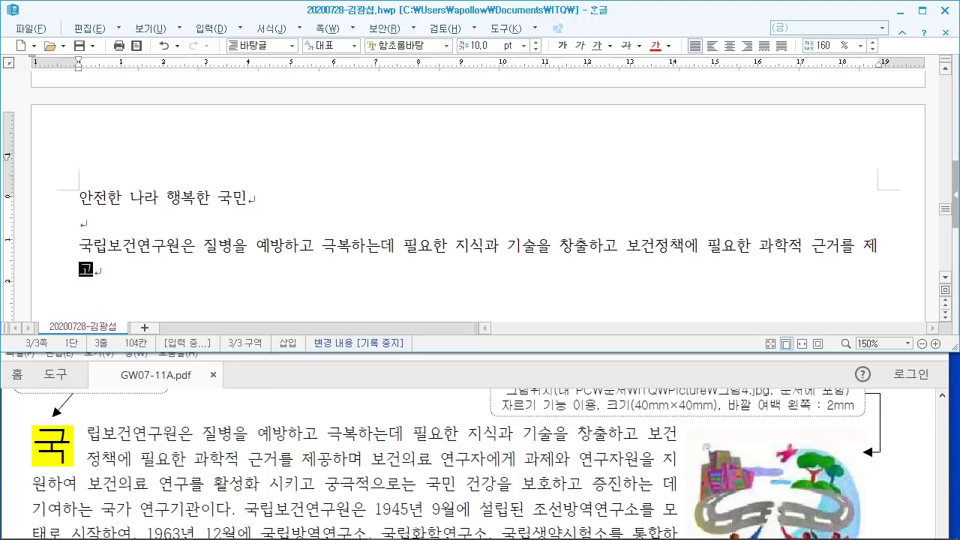
text(공하며 보건읠)
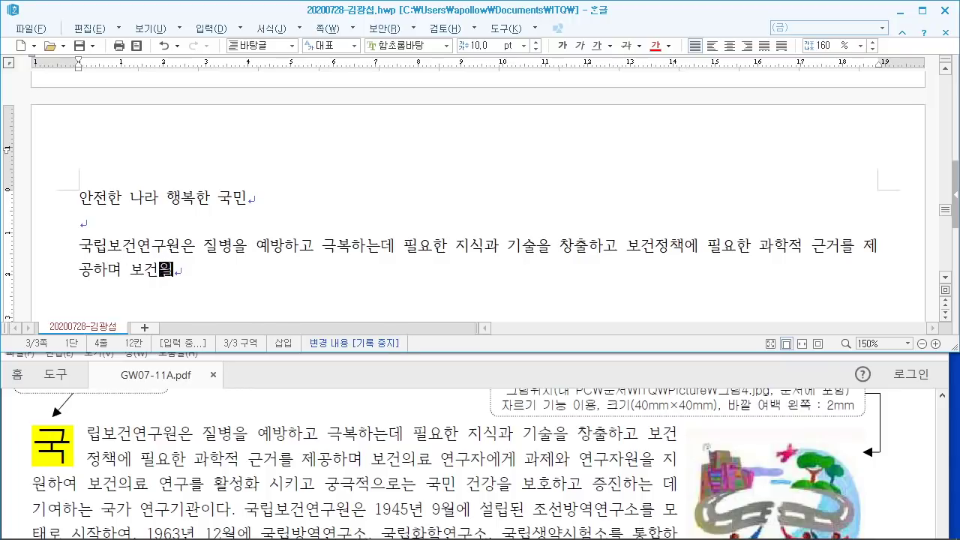
text(의료 연ㄱ)
text(구자에게 곶)
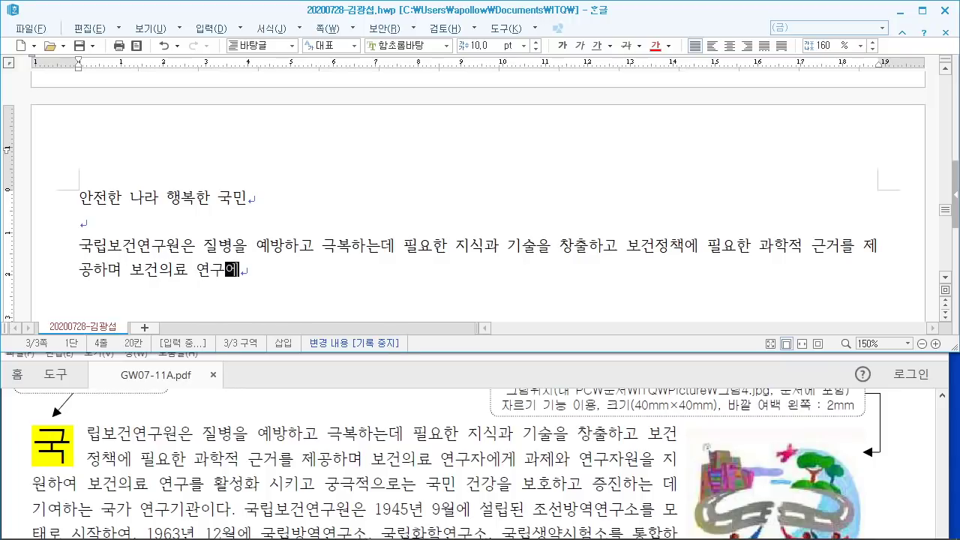
text(제와)
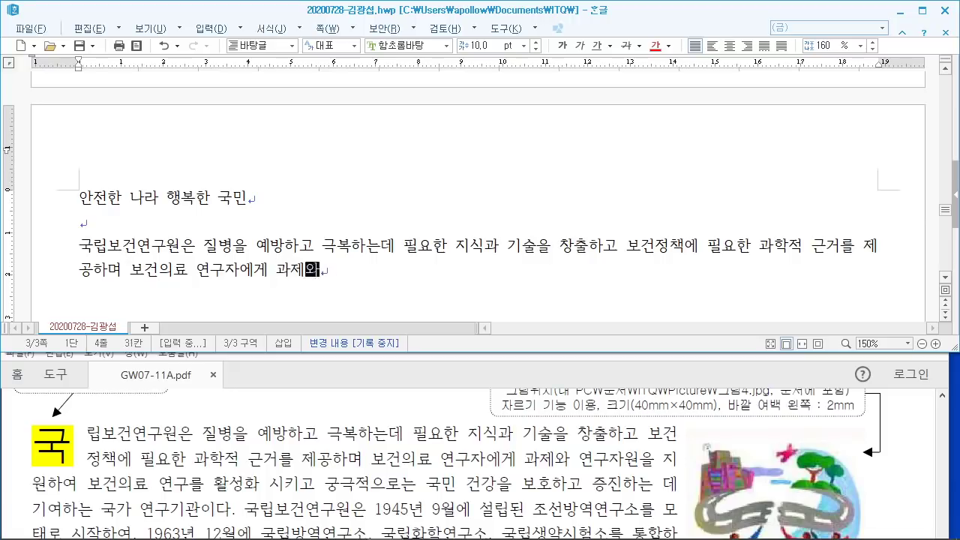
text( 연구자원)
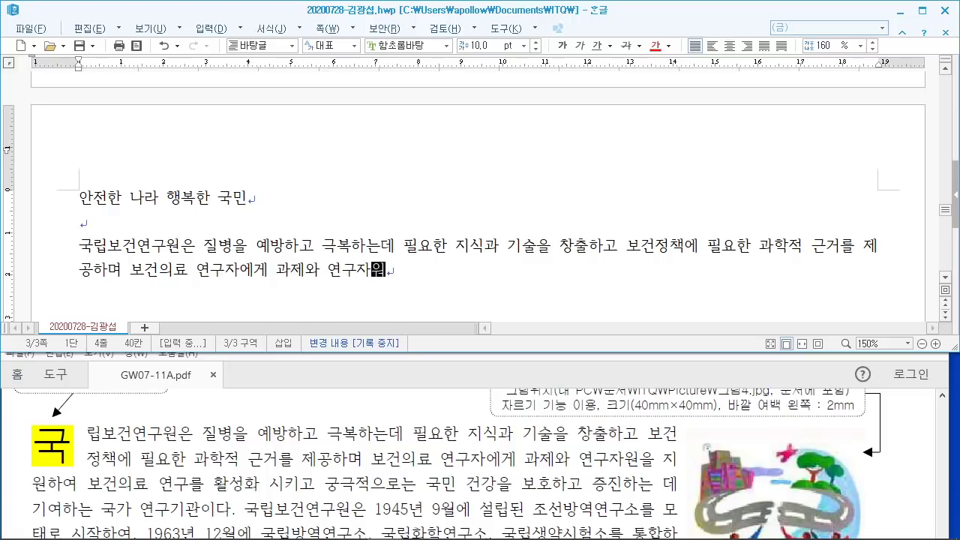
text(으을 )
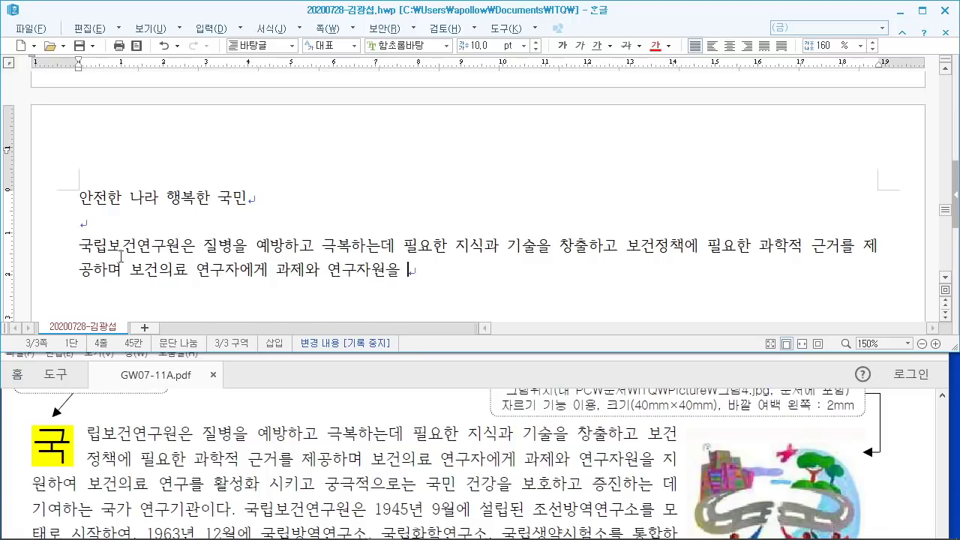
text(지원하여 보)
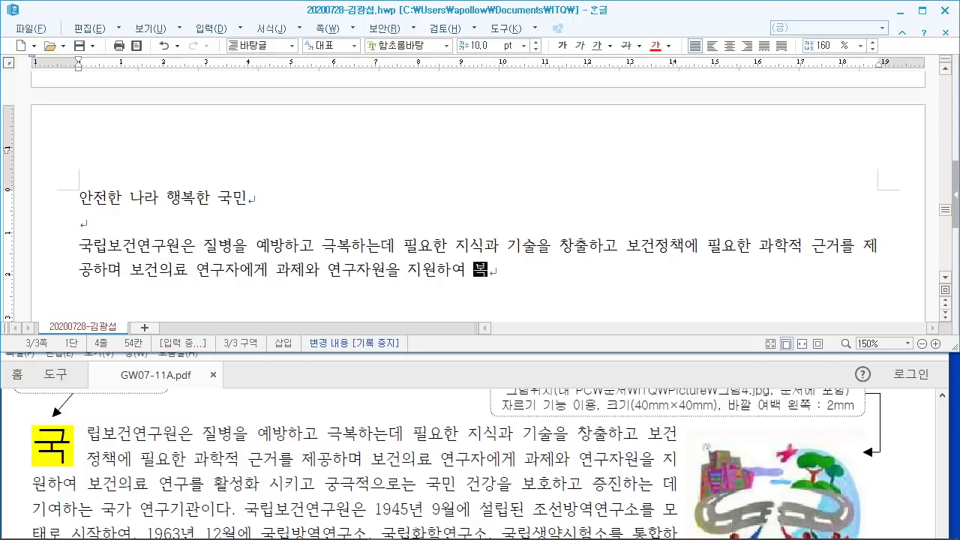
text(건의료 연구를 활성)
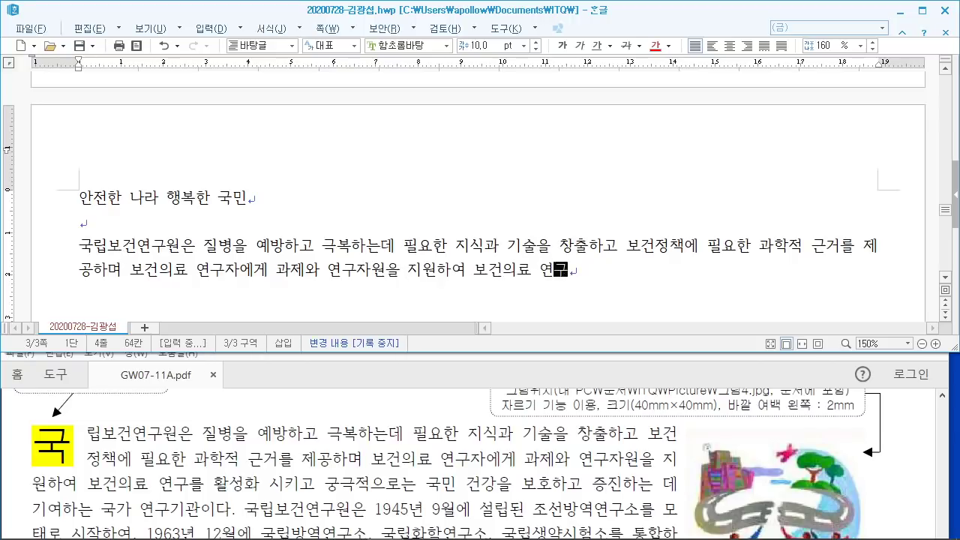
text(화 시키고 구)
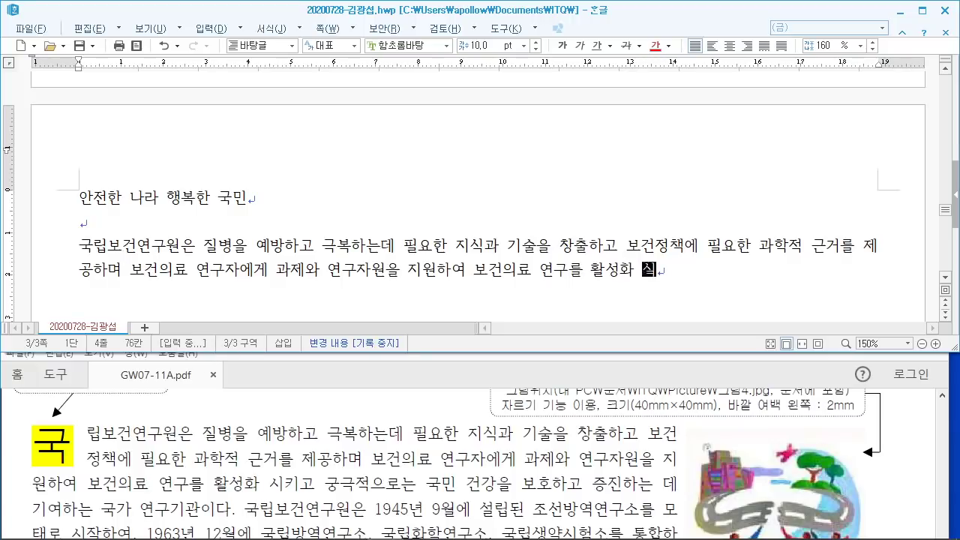
Step: Continue the paragraph from '궁극적으로는 국민 건강을 보호하고 증진하는' through the 1945 조선방역연구소 founding history
text(극적으)
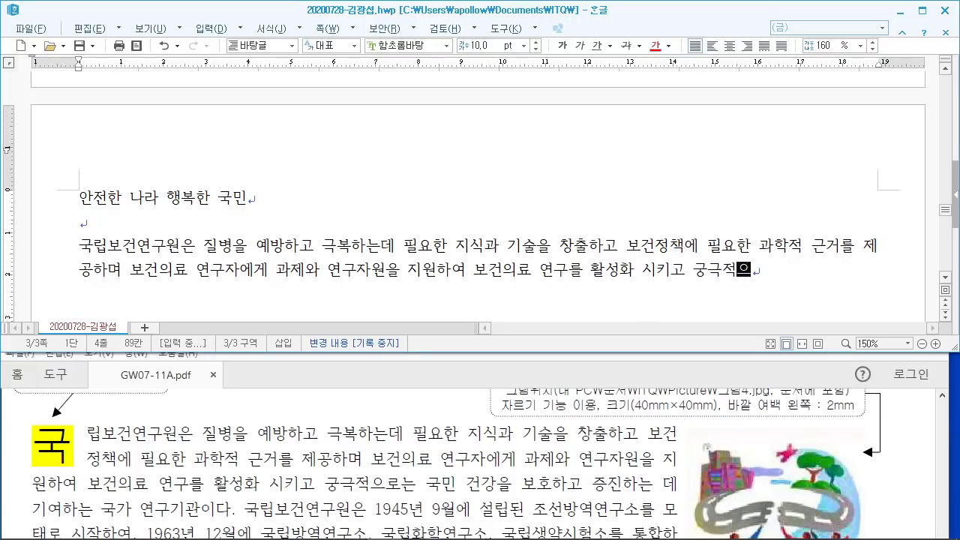
text(로는 국민 건)
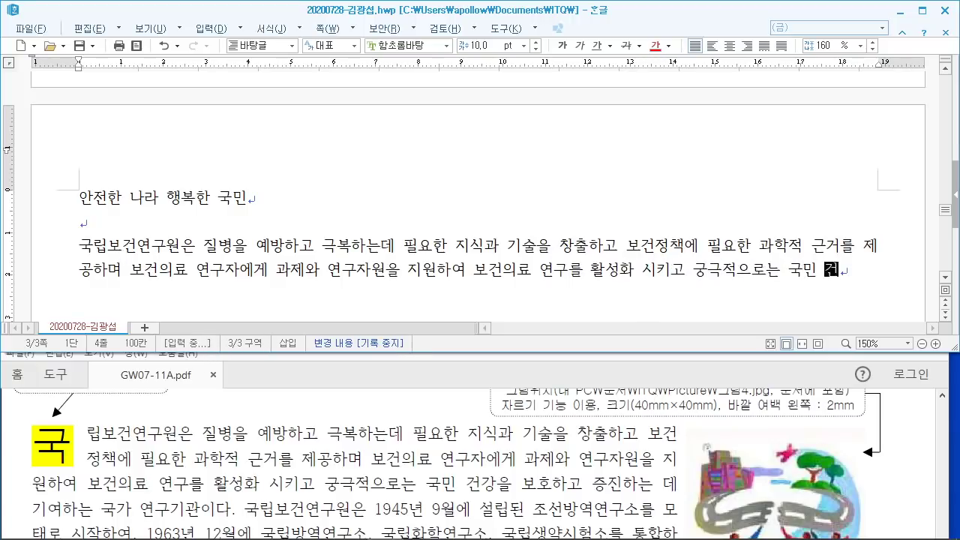
text(강을 보호하)
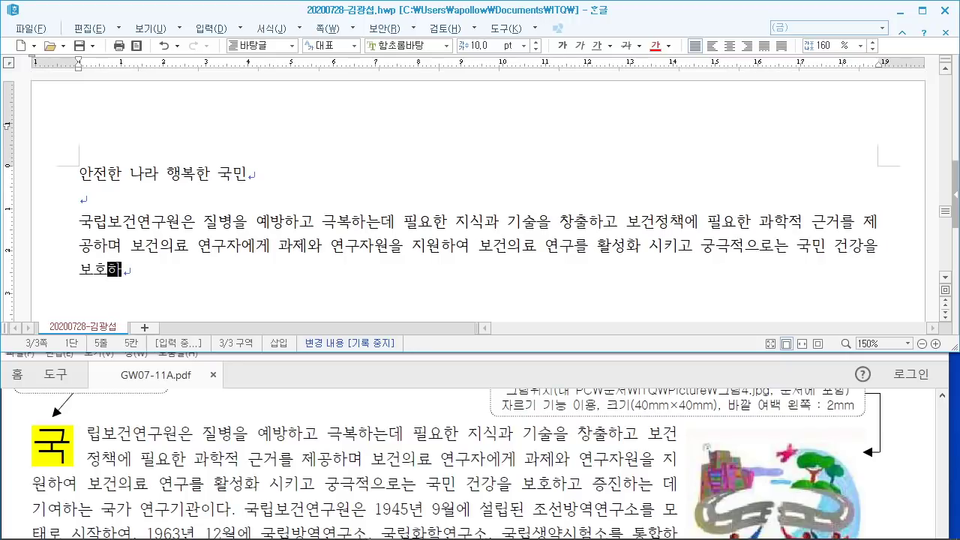
text(고 ㅈ진하는 데 기)
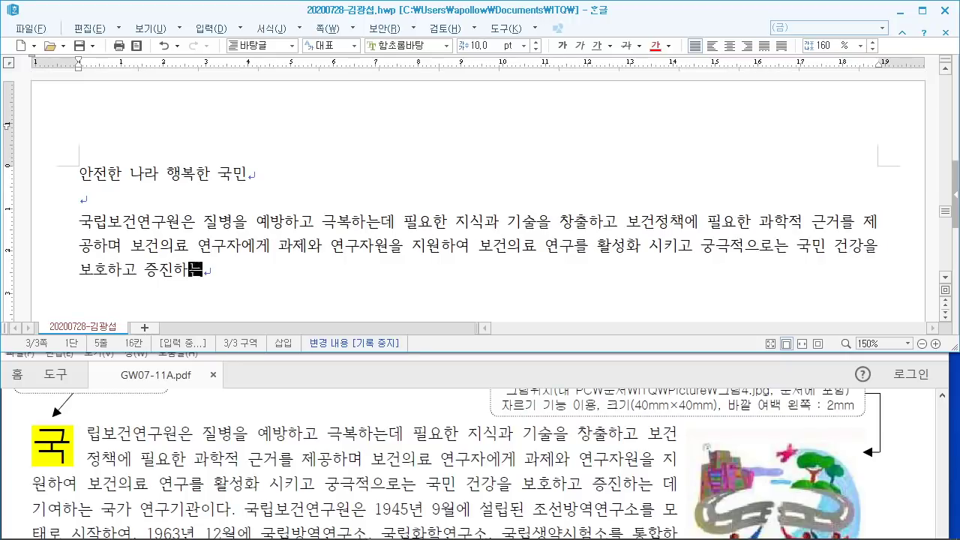
text(여하는 국가 연ㄱ)
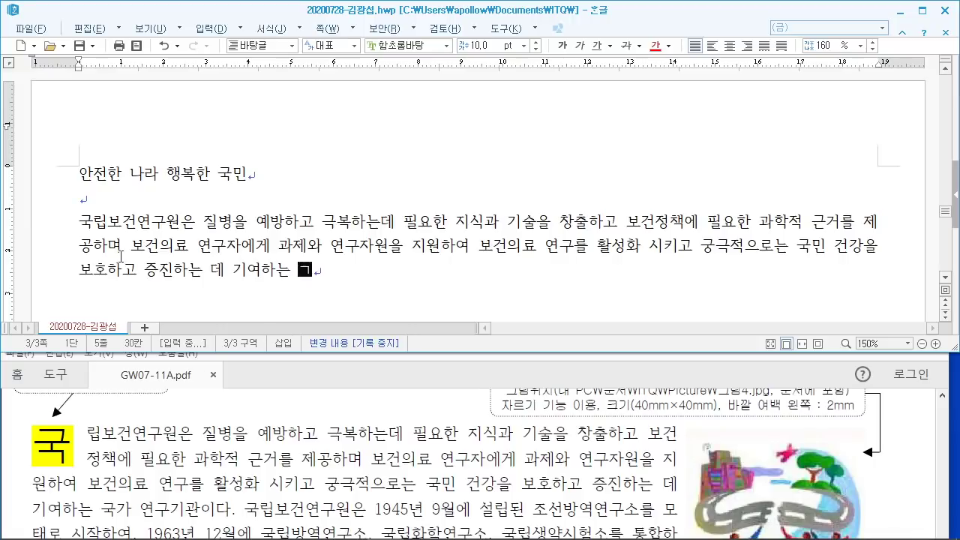
text(구기관이다. 국)
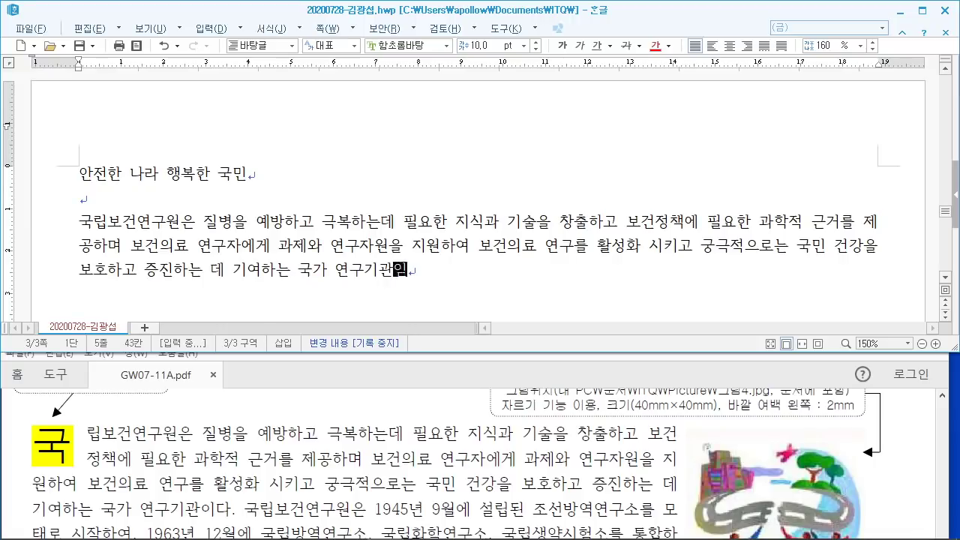
text(립보건연ㄱ)
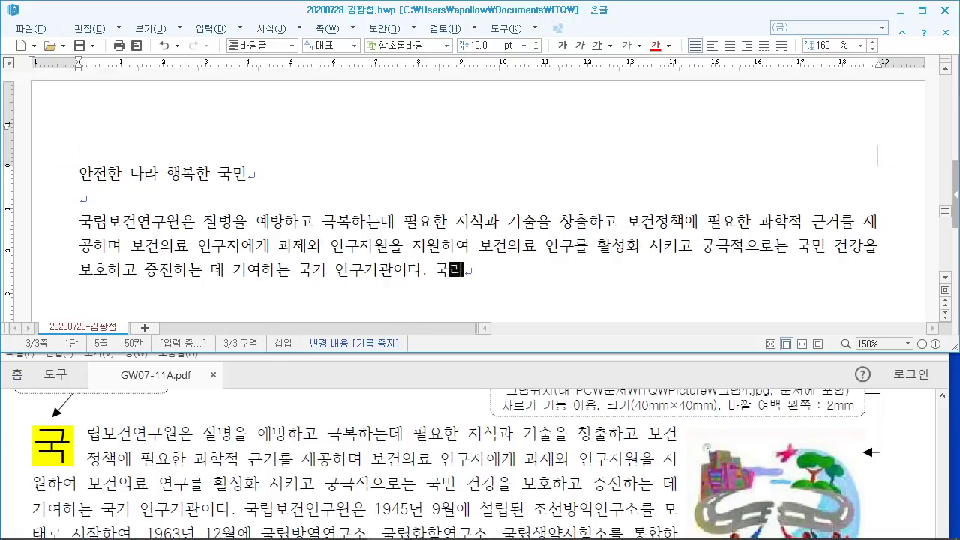
text(구원)
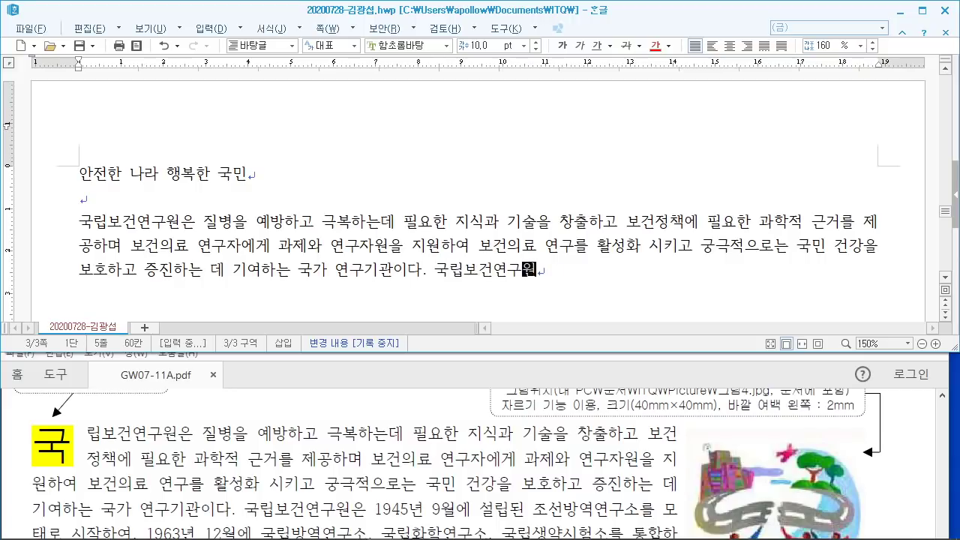
text(은 1945년 9월에)
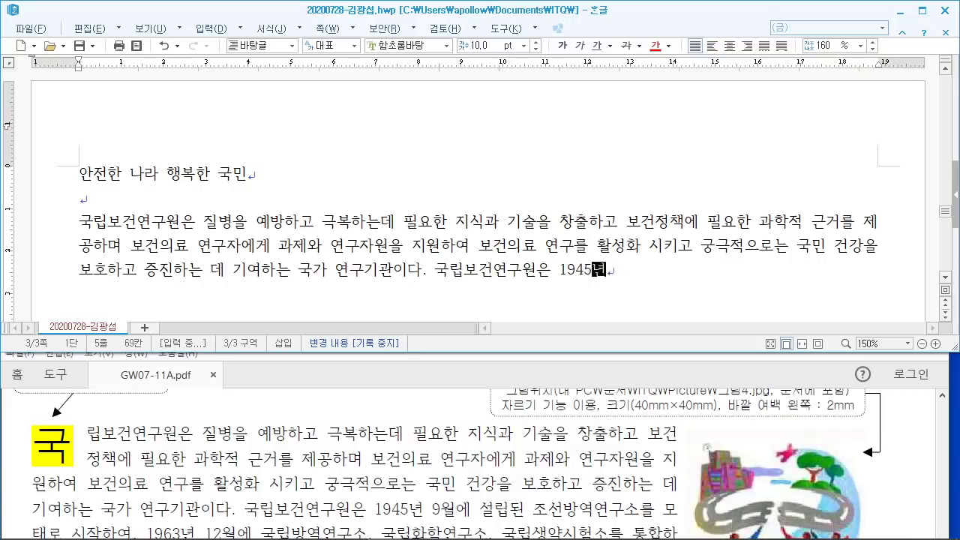
text( 설)
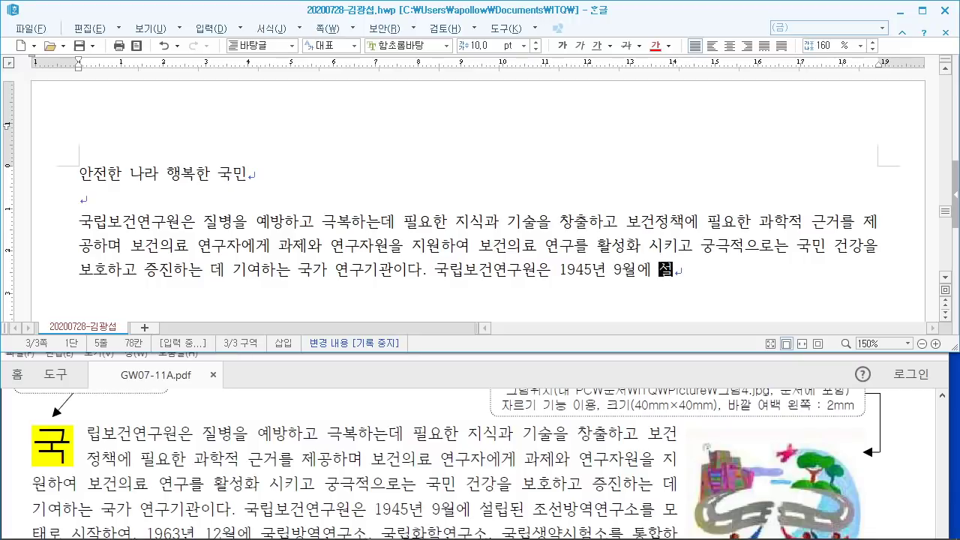
text(립된 좃선방역연굿)
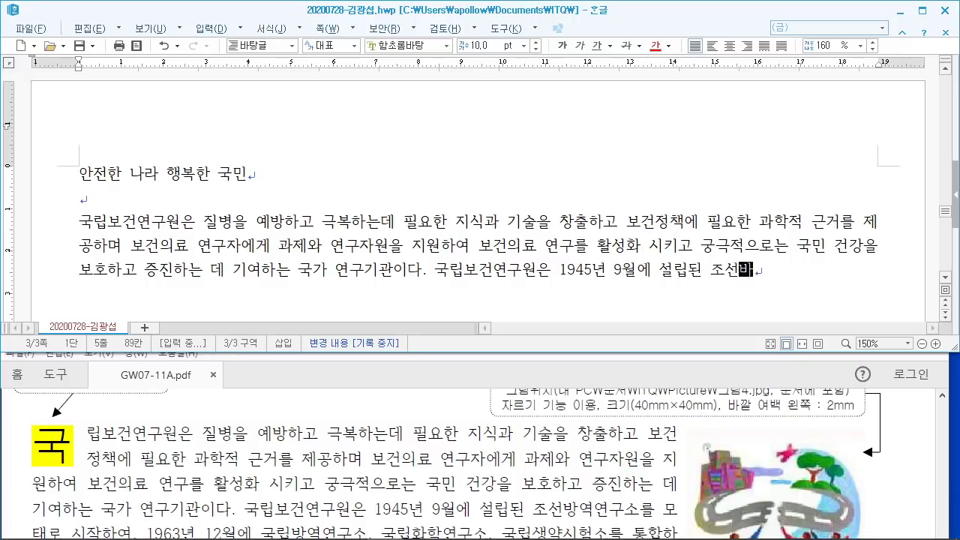
text(소를 )
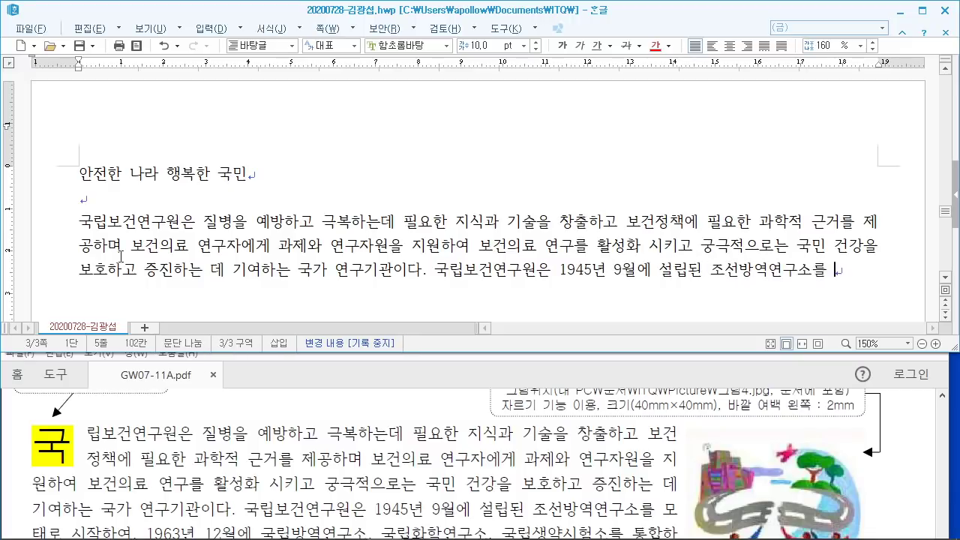
text(뫁태로 시작하)
text(여 )
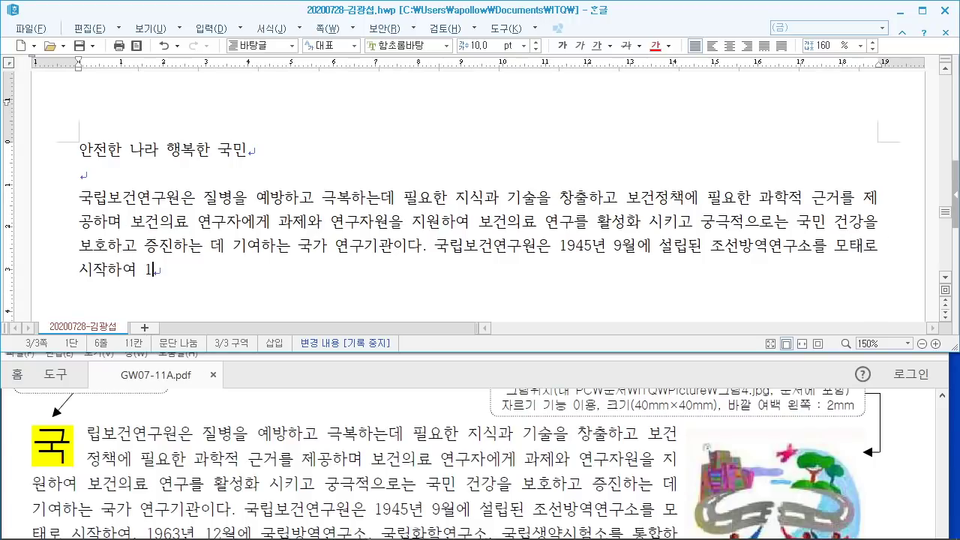
text(1963년 12월ㅇ)
text(ㅔ 국립방여)
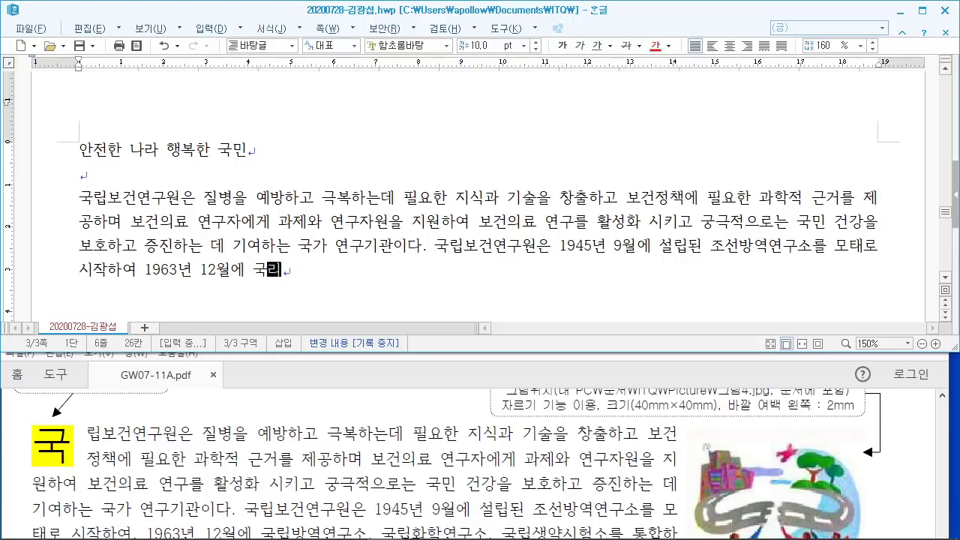
text(ㄱ연ㅅ)
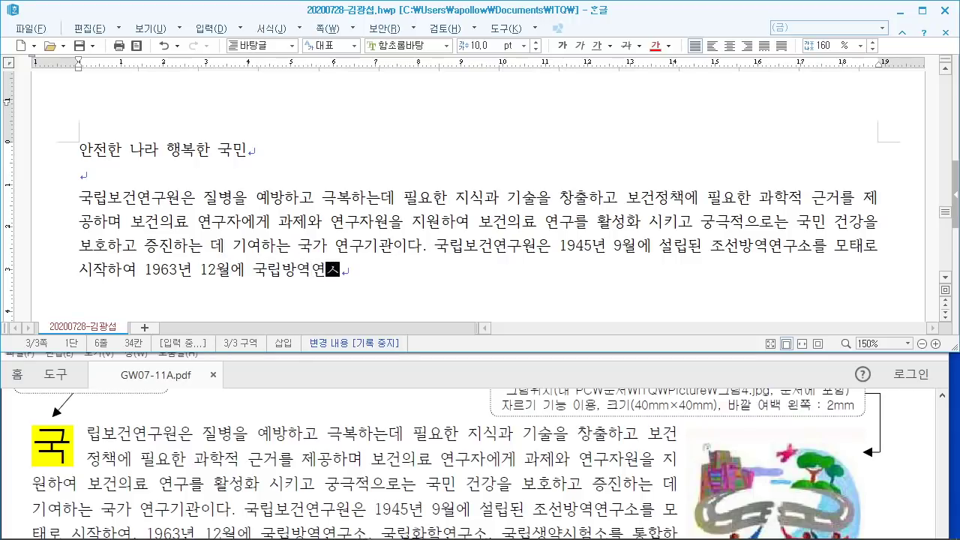
text(ㅜ소 국리)
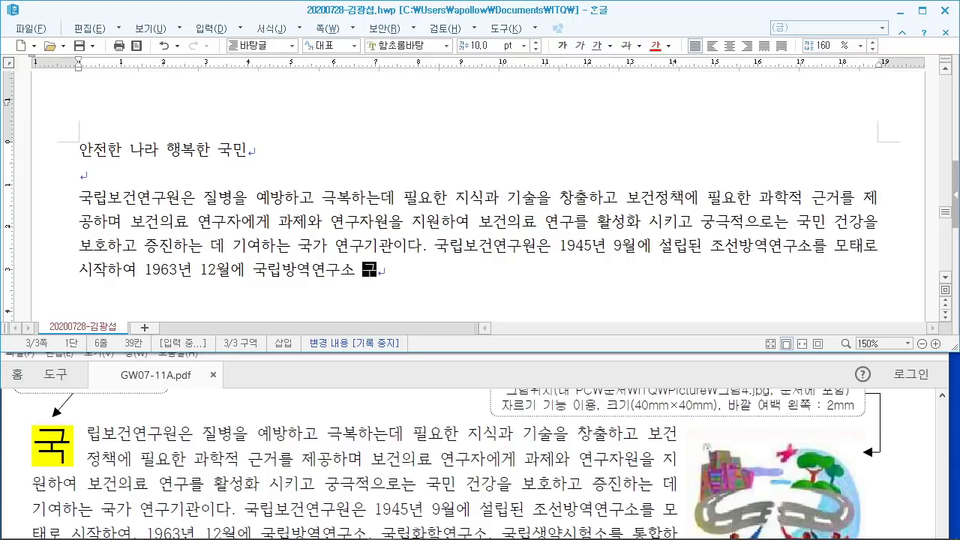
text(ㅂ화학연수)
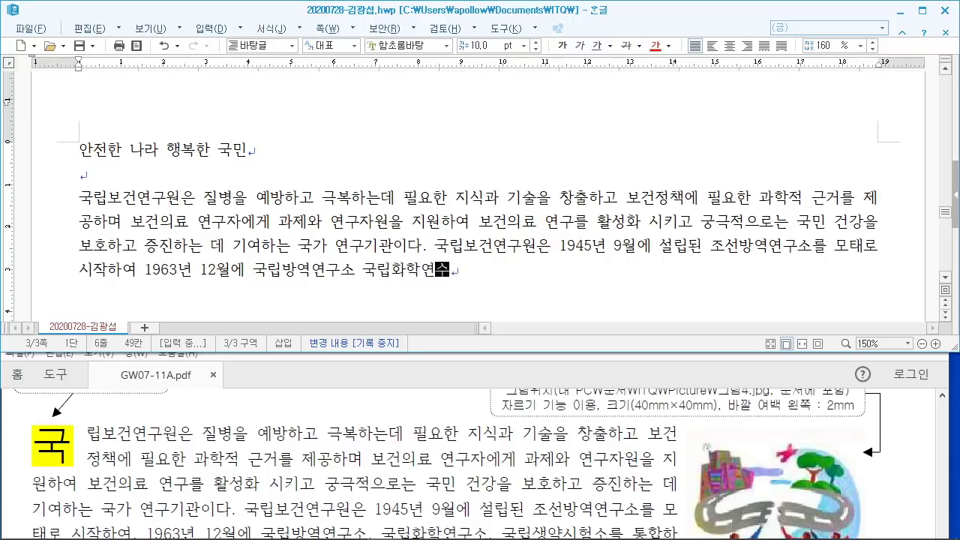
text(소.)
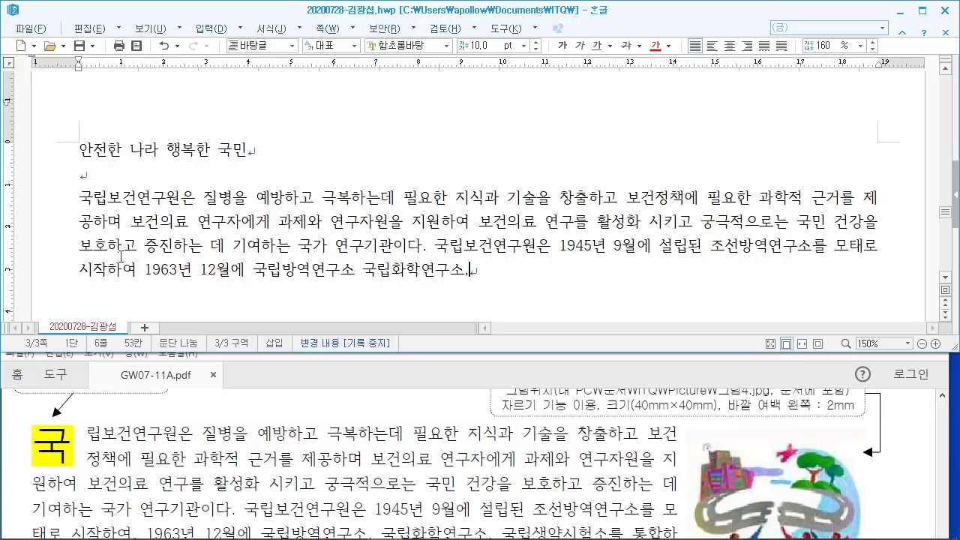
Step: Add punctuation after 국립방역연구소, then continue the paragraph through '사스 등에 효과적으로 대응하기'
scroll(301, 390, down, 1)
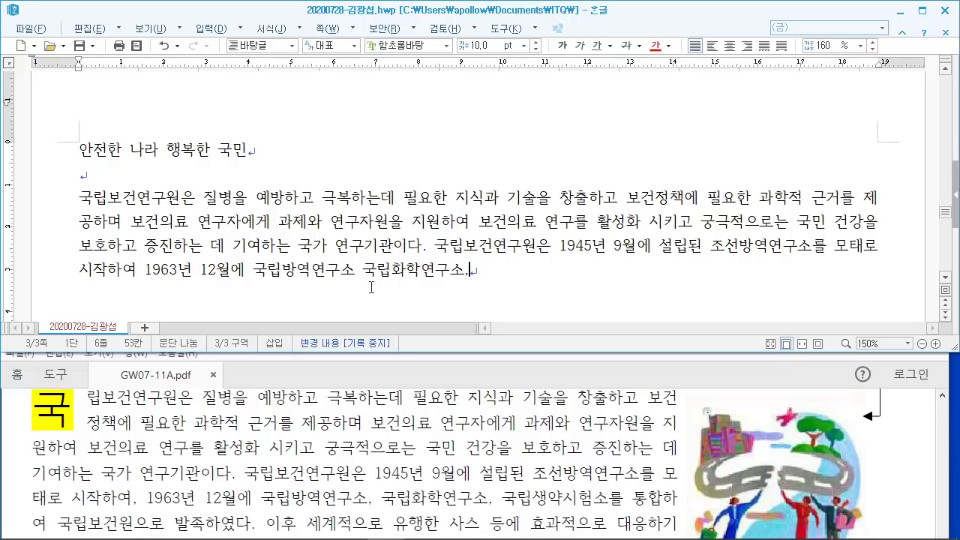
click(357, 269)
text(.)
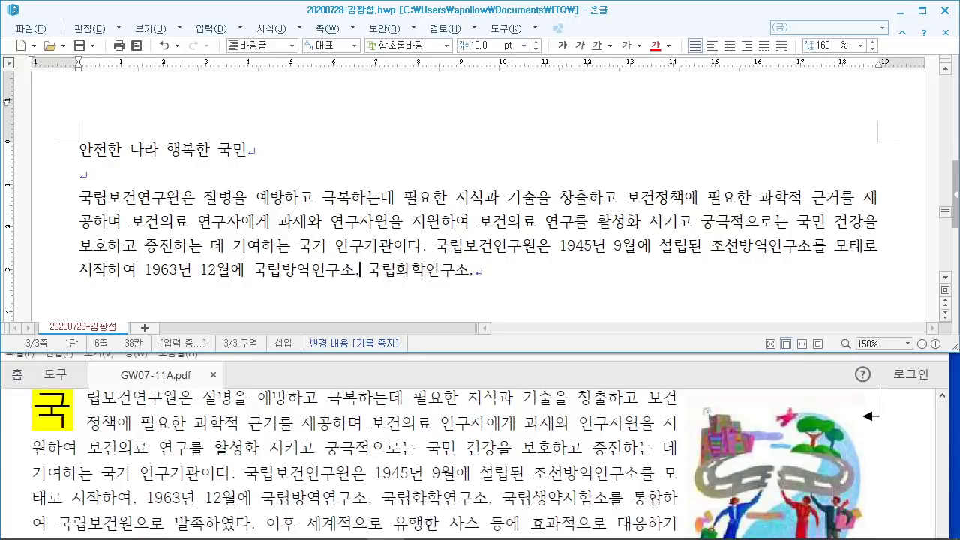
click(499, 272)
text(국립생약)
text(시험소를 통ㅎ)
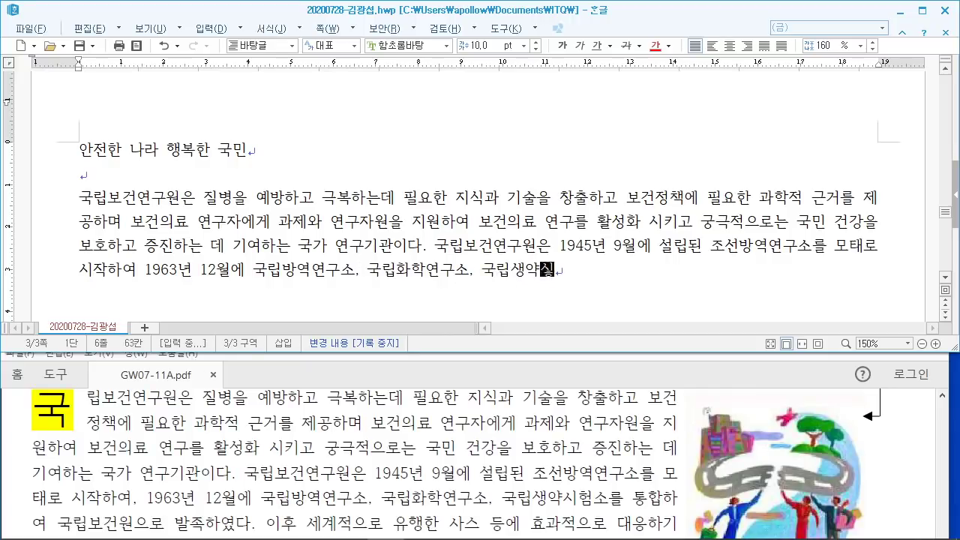
text(합하)
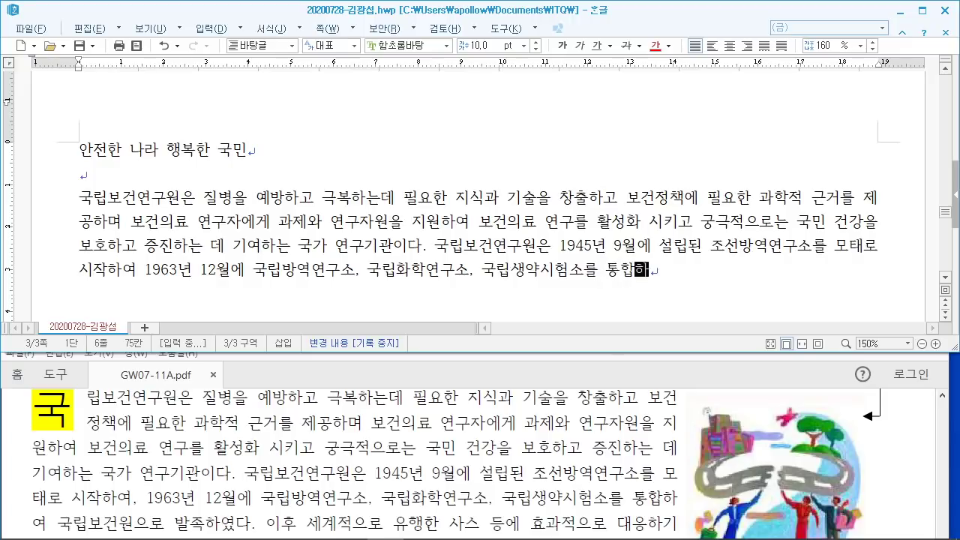
text(여 국립보)
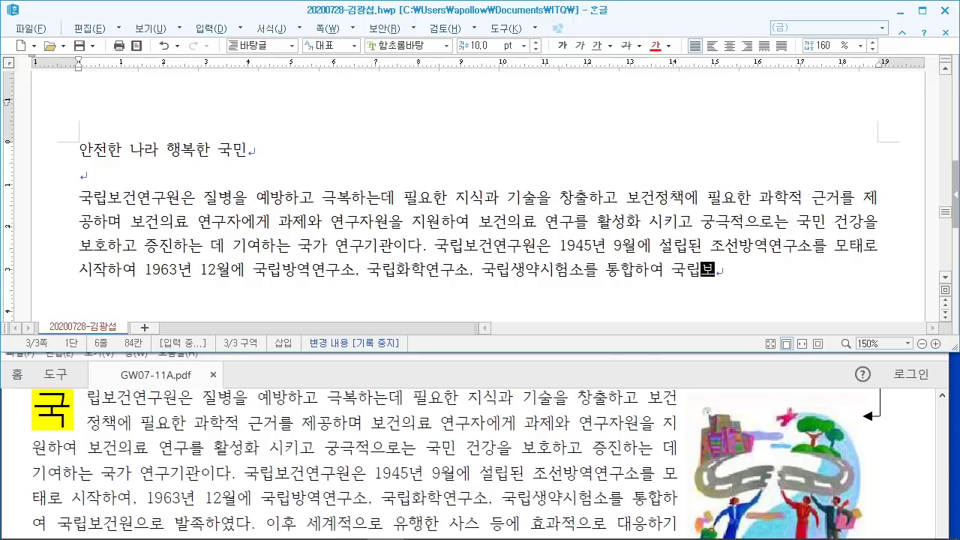
text(건원으로 발족)
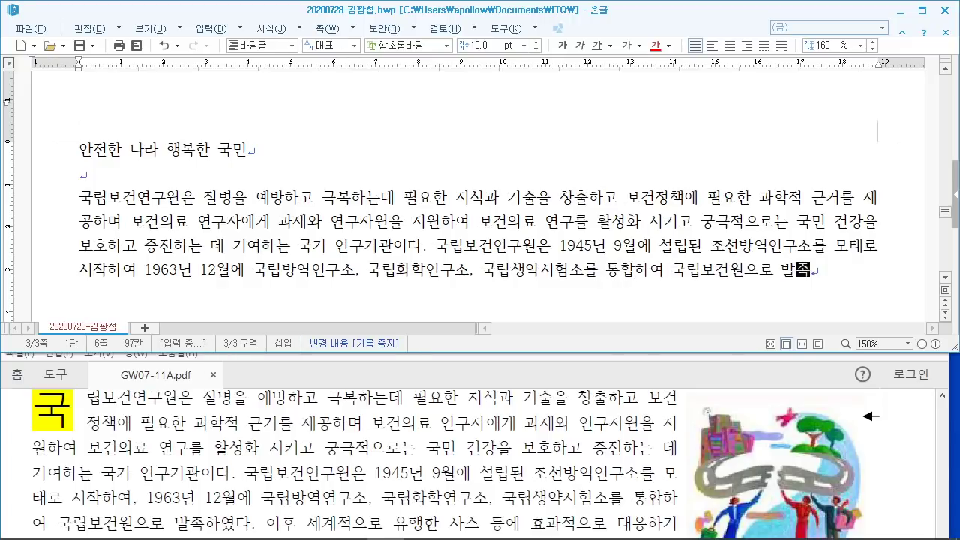
text(하였다. 이후 )
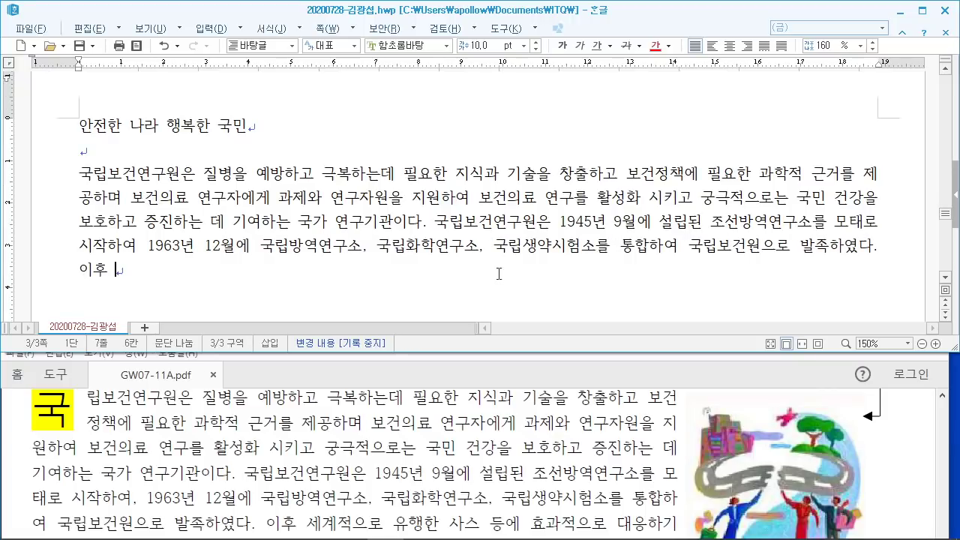
text(세계적으로 ㅇ)
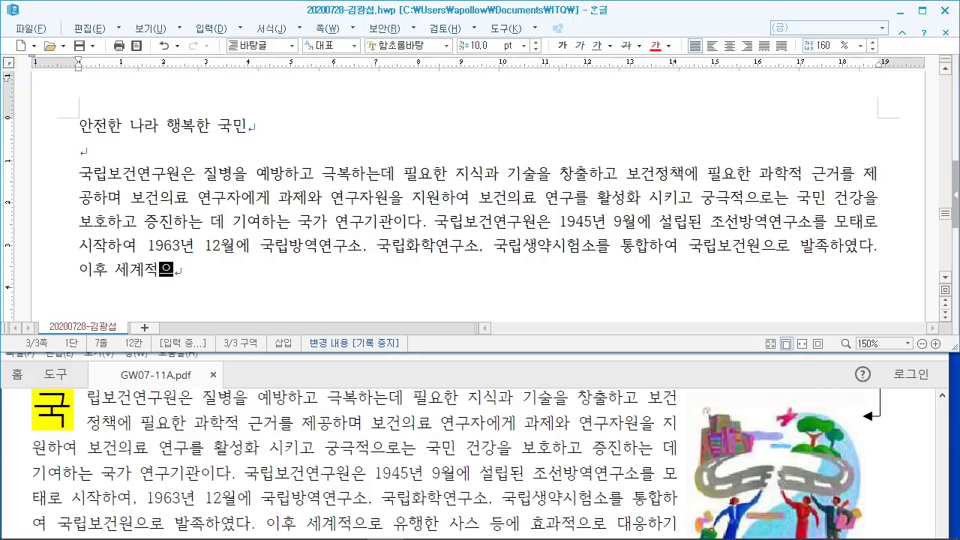
text(유행)
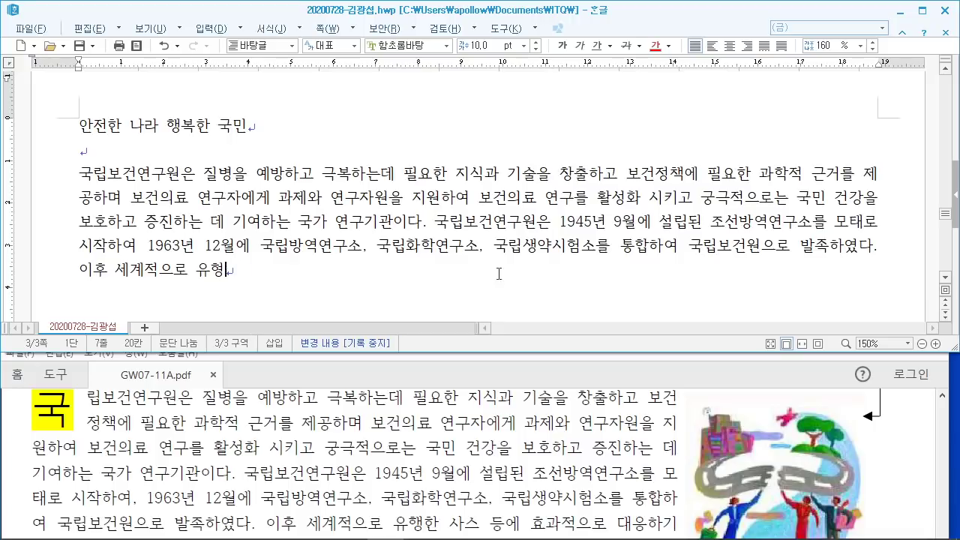
text(한 사스 등에 효)
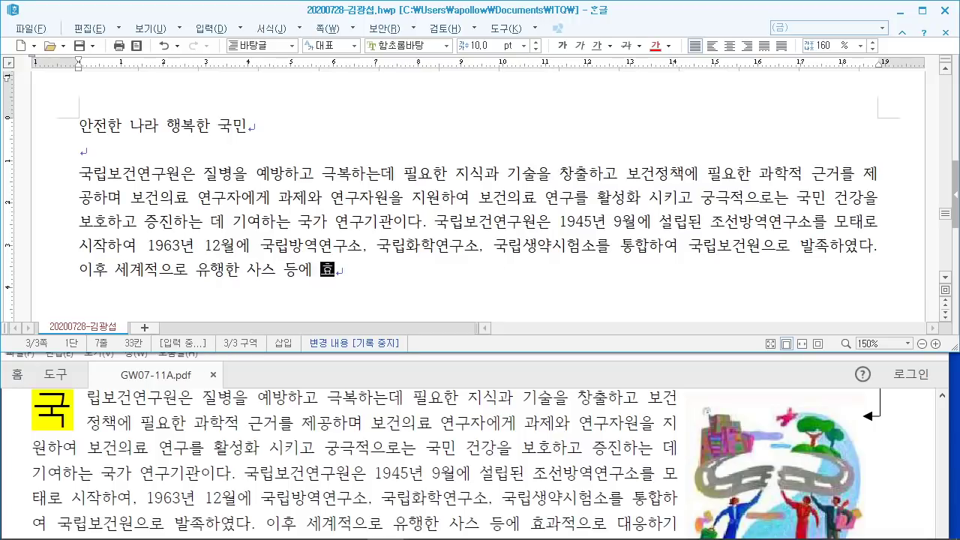
text(과적으로 대응하기)
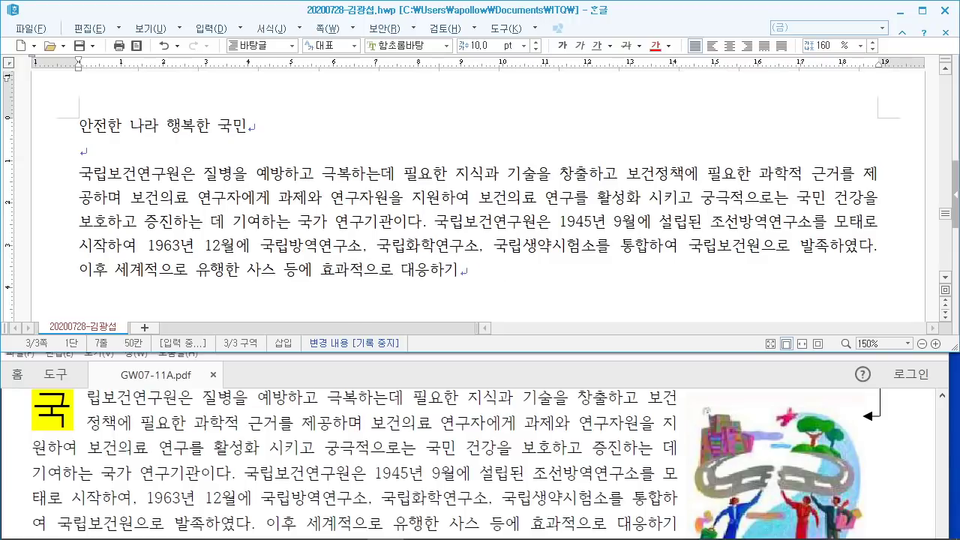
Step: Add the 2004 질병관리본부 reorganization sentence ending '중추적 역할을 강화하고 있다.' and start a new paragraph
click(528, 393)
scroll(528, 393, down, 3)
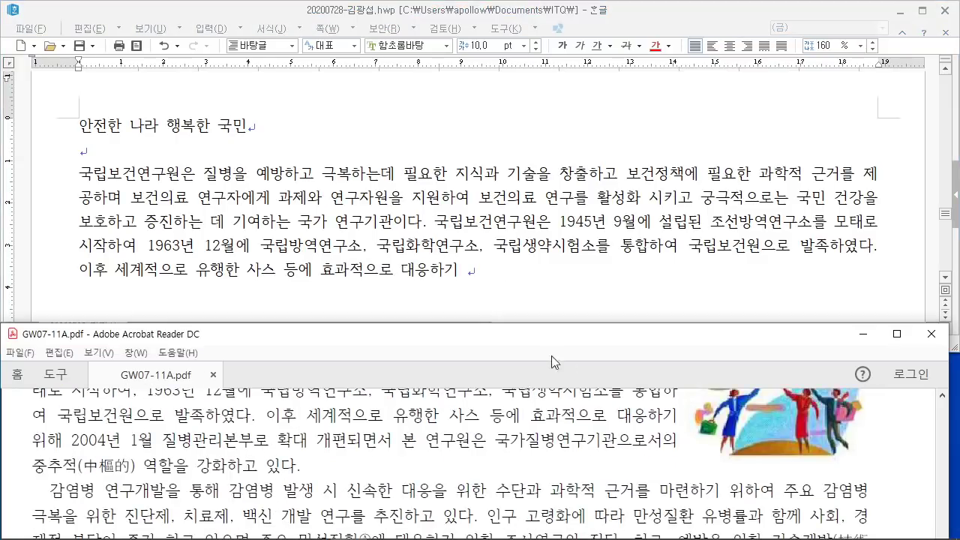
click(570, 259)
text(위해 )
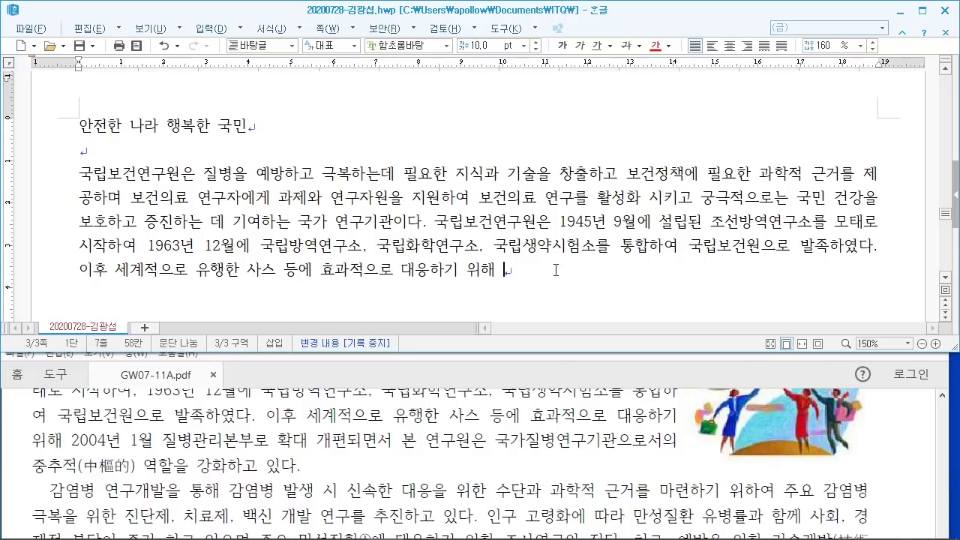
text(2004년 1월 질병)
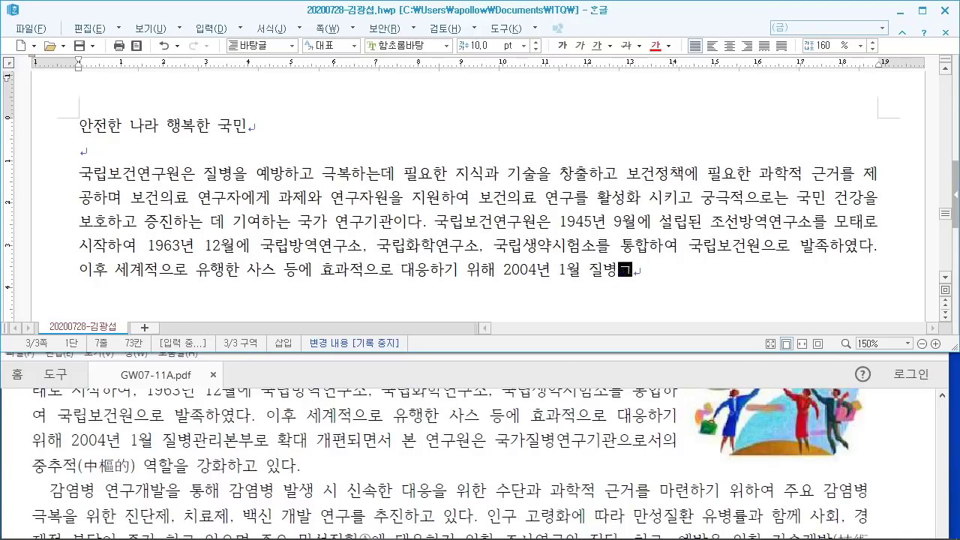
text(관리본부로)
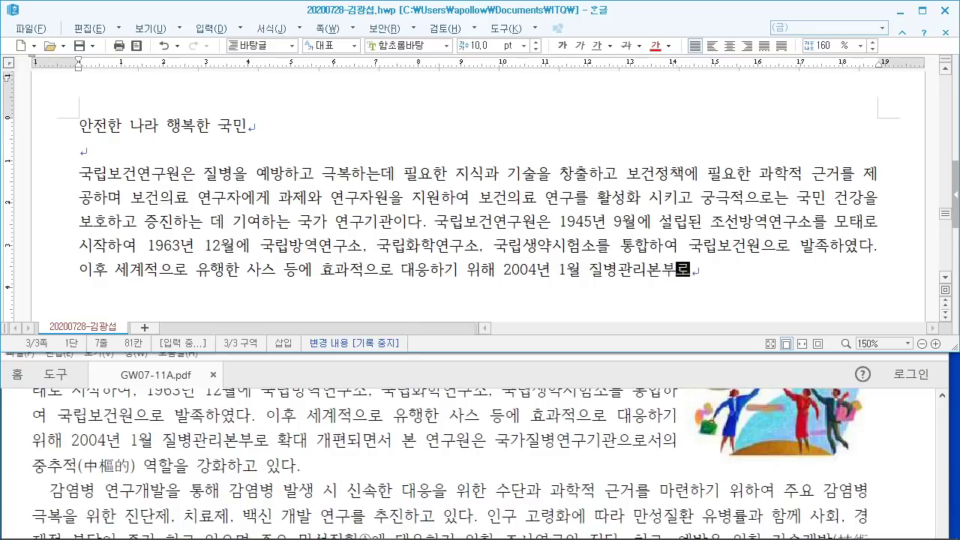
text( 확대 개편도)
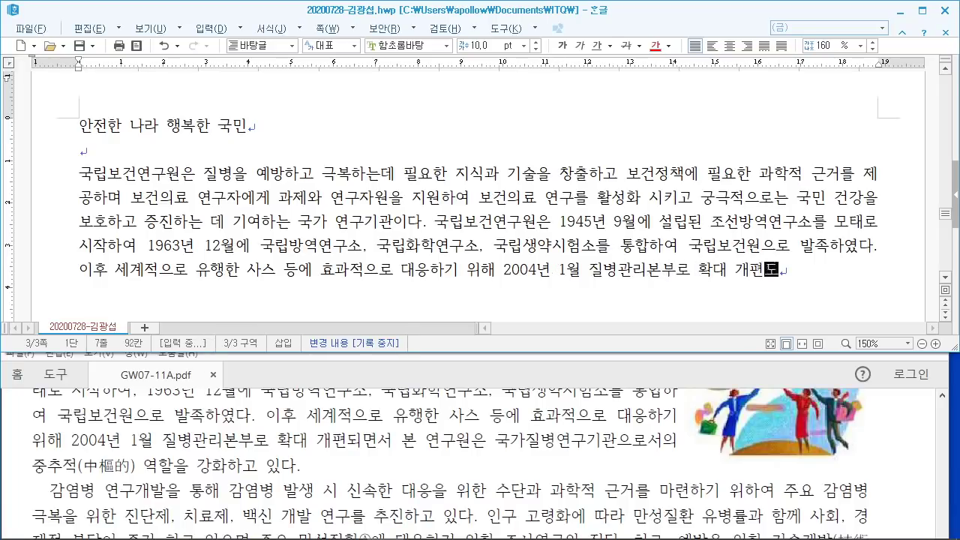
text(면서 본 연)
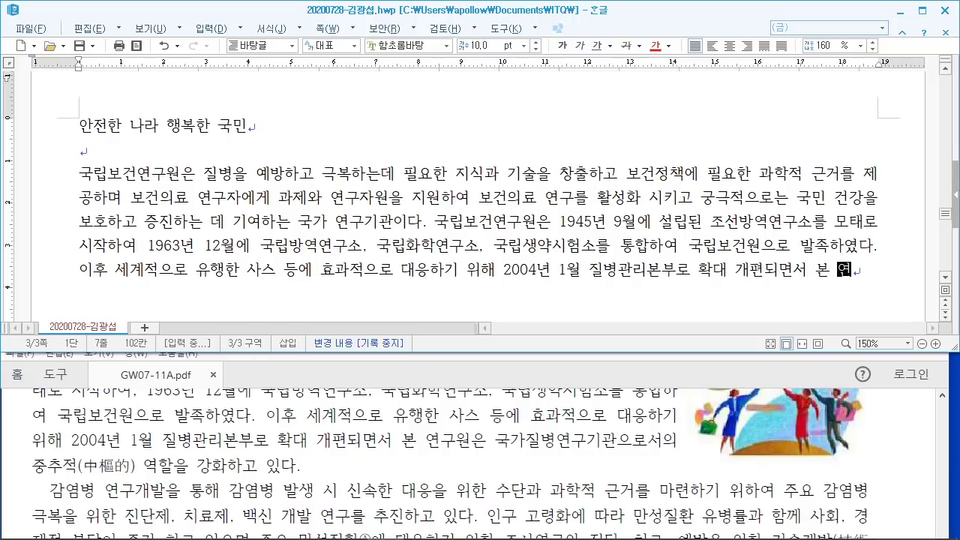
text(구원은 국지)
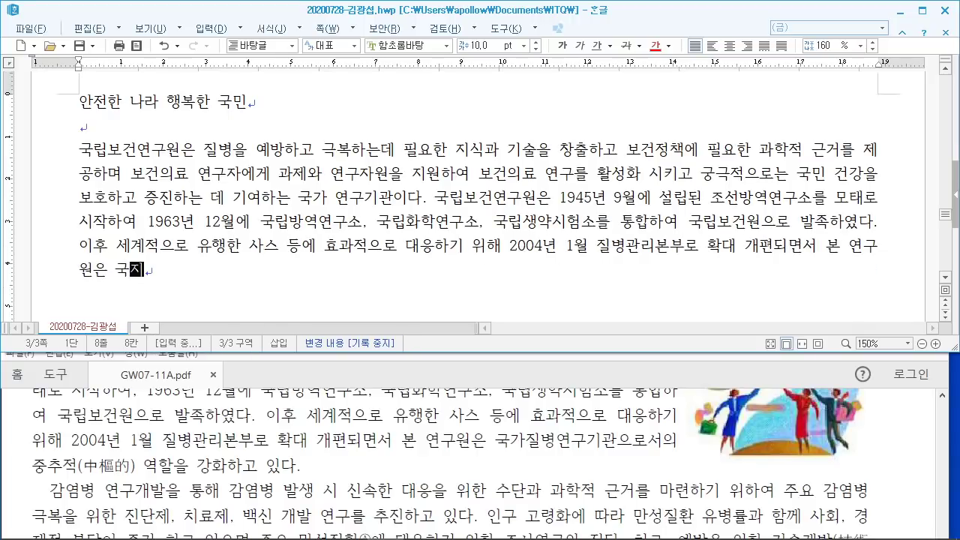
text(가질병)
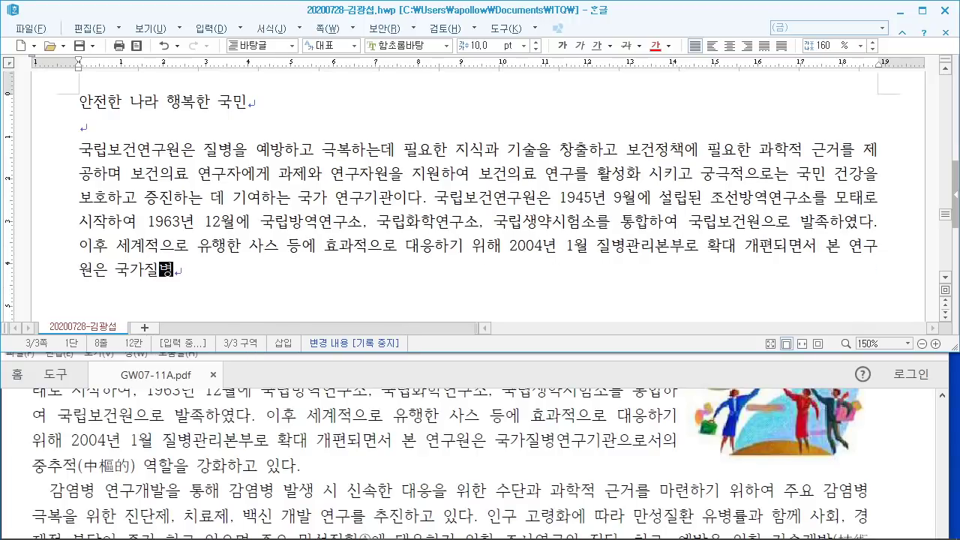
text(여)
key(BackSpace)
key(BackSpace)
key(BackSpace)
text(ㅇ)
key(BackSpace)
key(BackSpace)
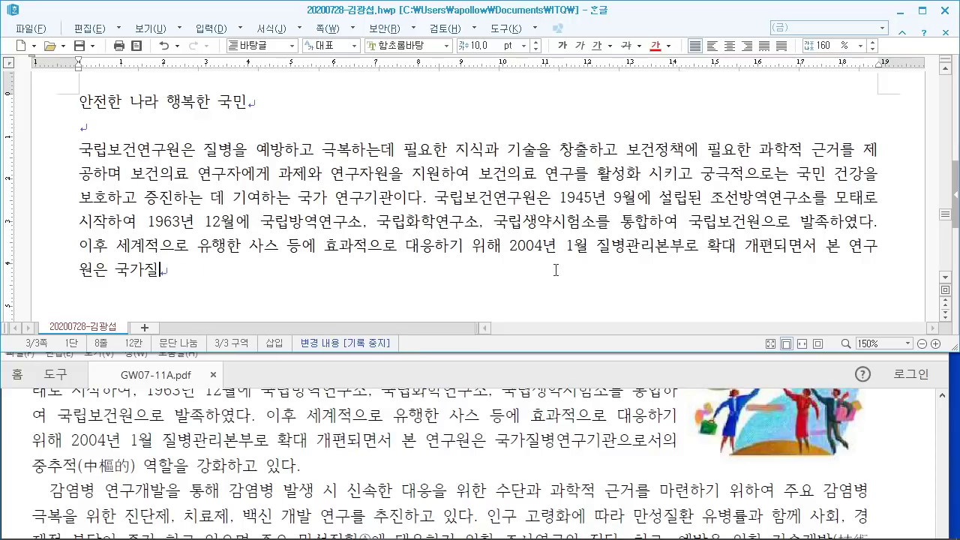
text(병연구기)
text(관으로서)
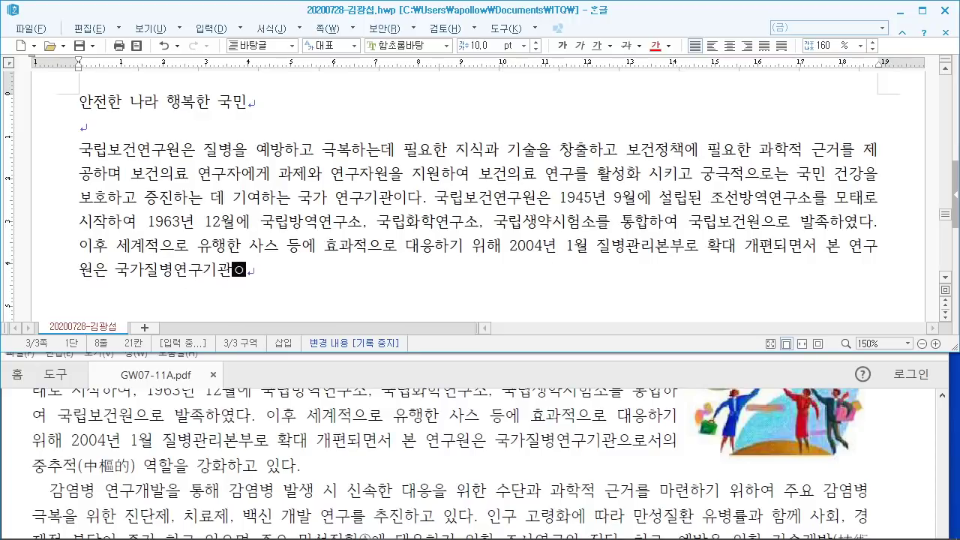
text(의 중추적)
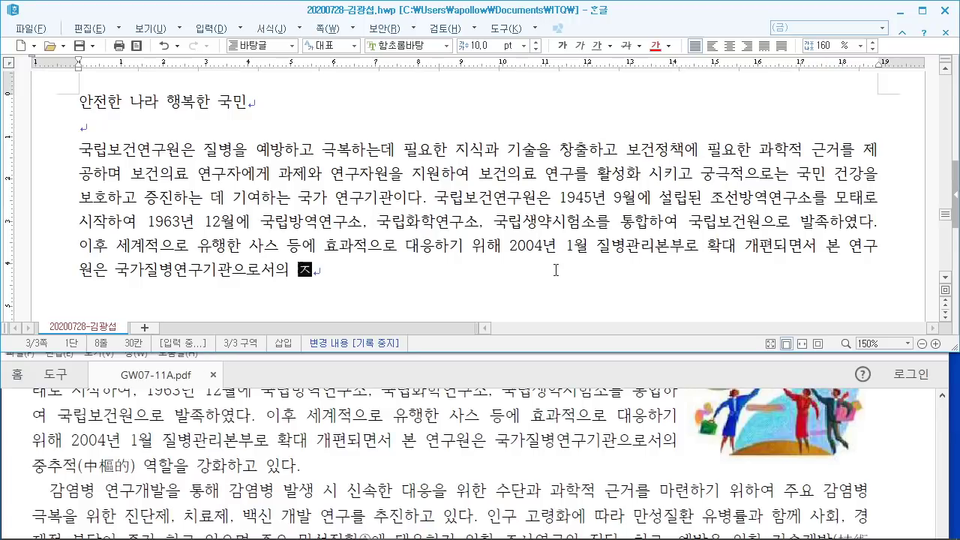
text( 역하)
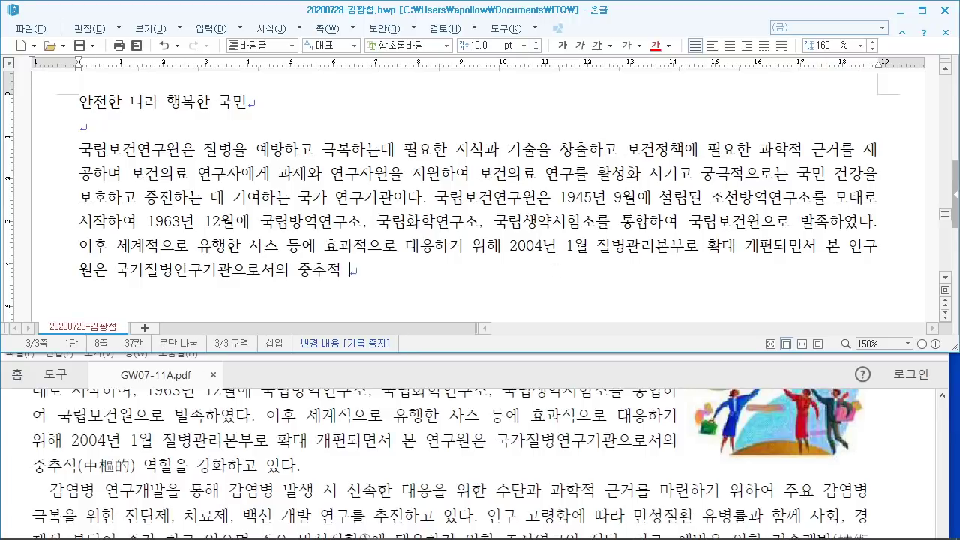
text(을 강)
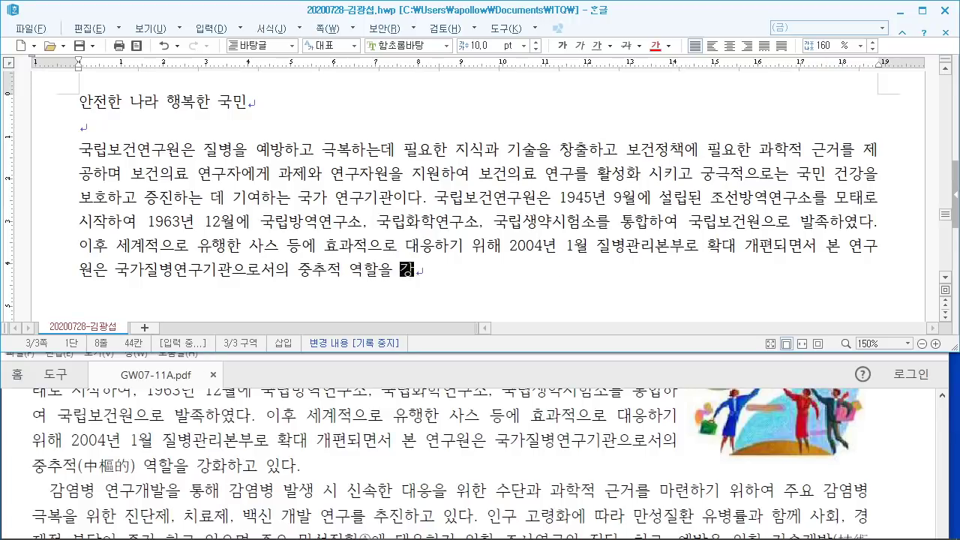
text(화하고 있다.)
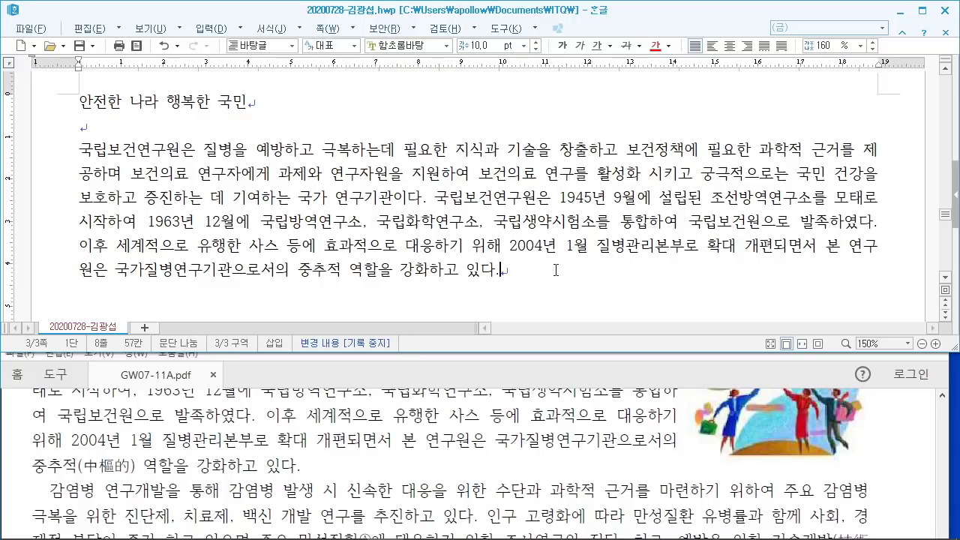
key(Return)
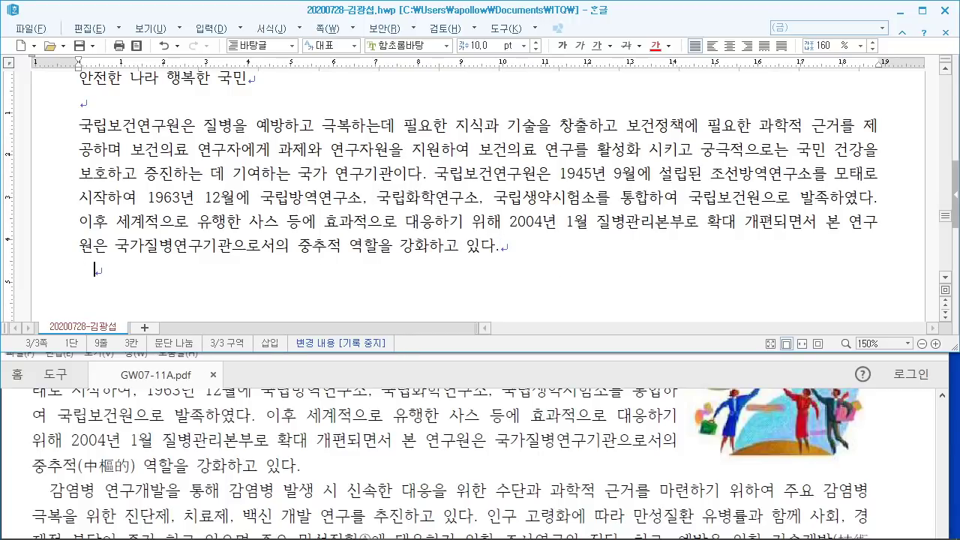
Step: Type the second paragraph on infectious-disease R&D for diagnostics, treatments and vaccines, fixing typos
text(감)
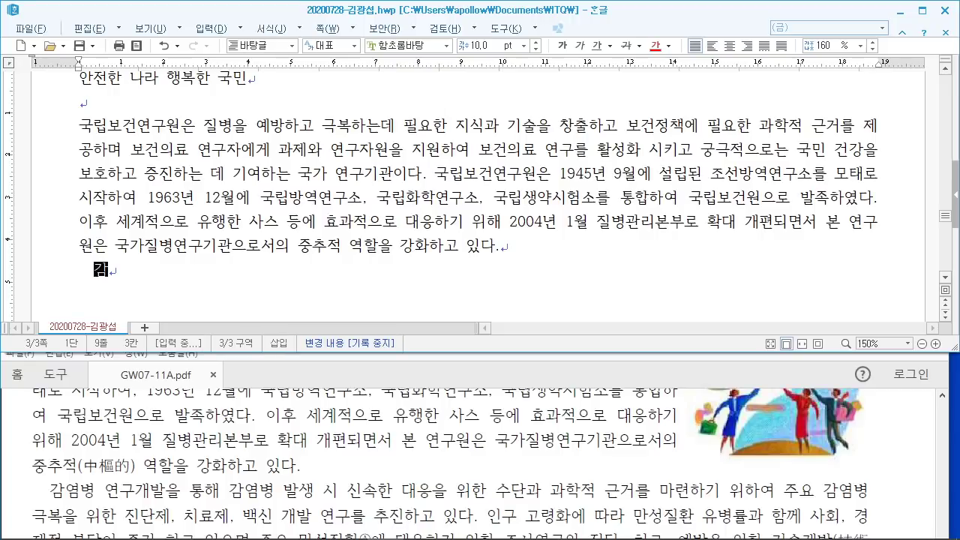
text(염병 연구개)
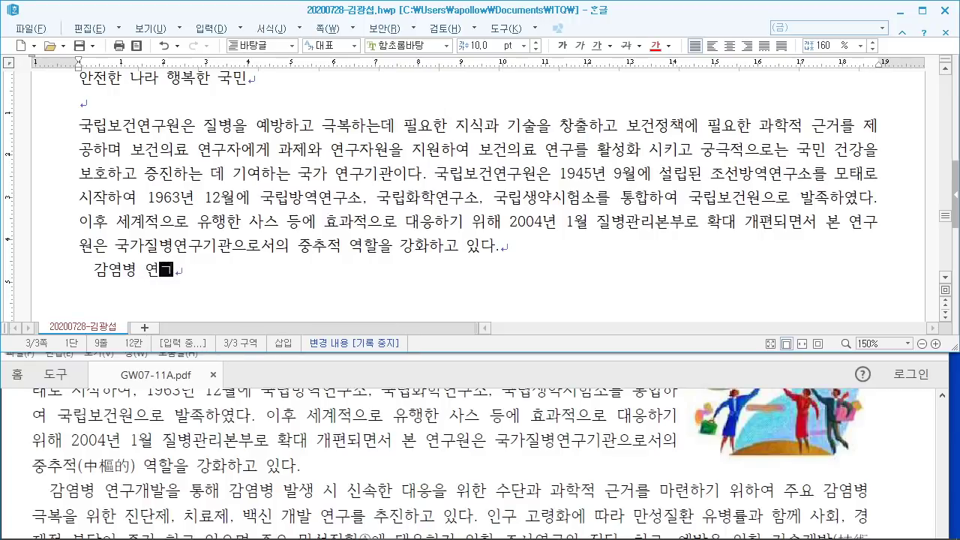
text(발을 )
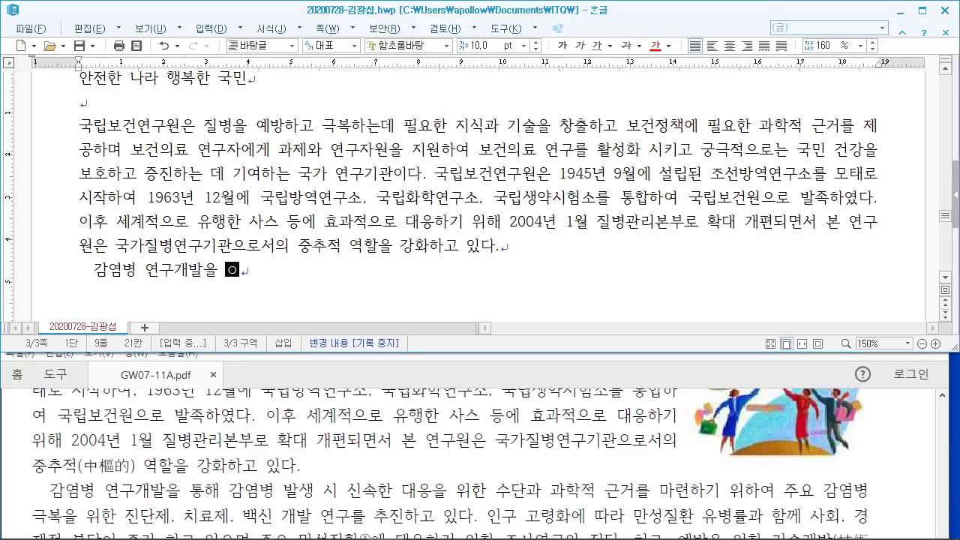
text(통해 감)
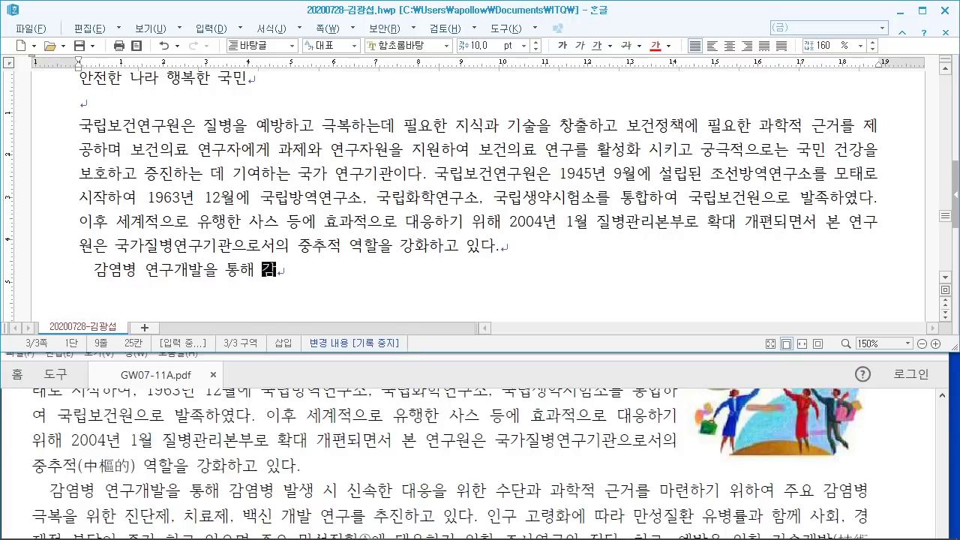
text(염병 발)
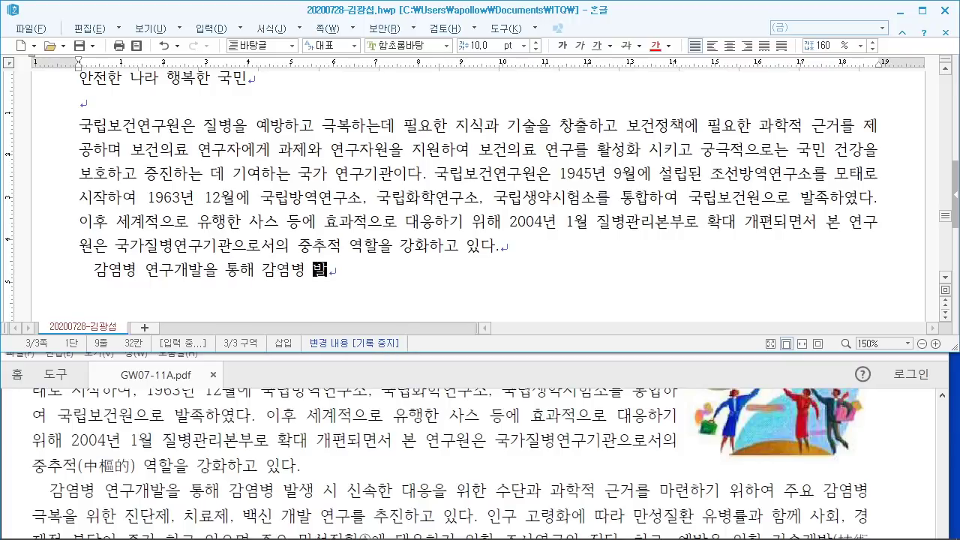
text(생 시 신속)
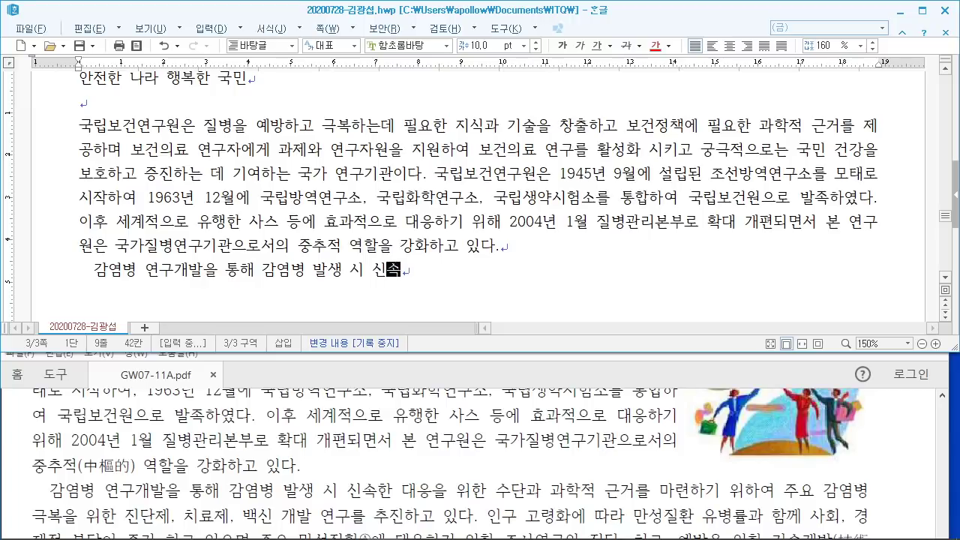
text(한 ㄷ응을 위)
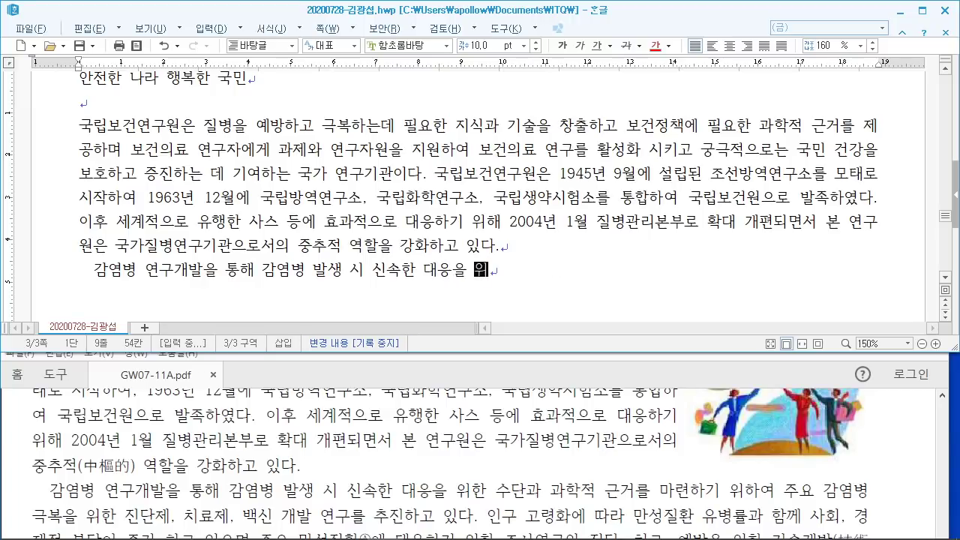
text(한 수단과 과학)
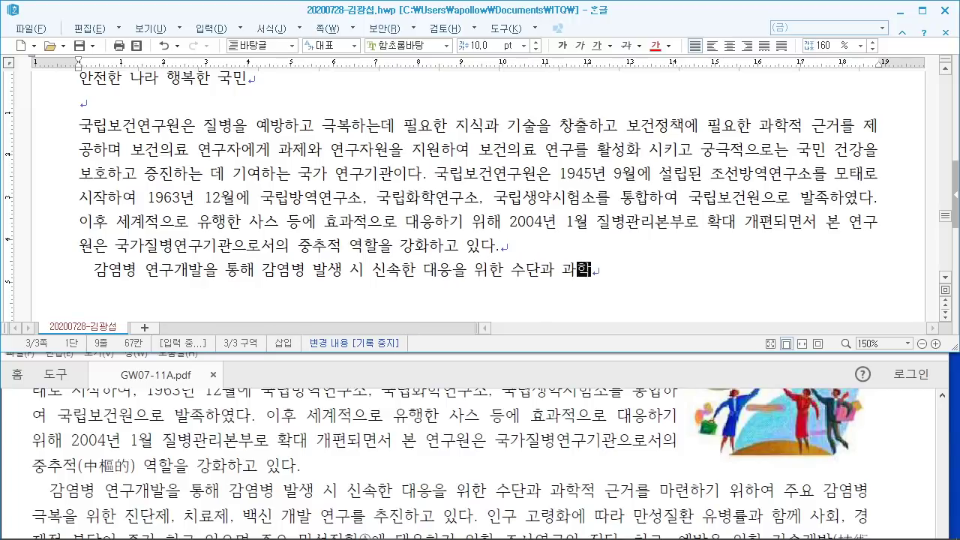
text(저적 근거를 마려)
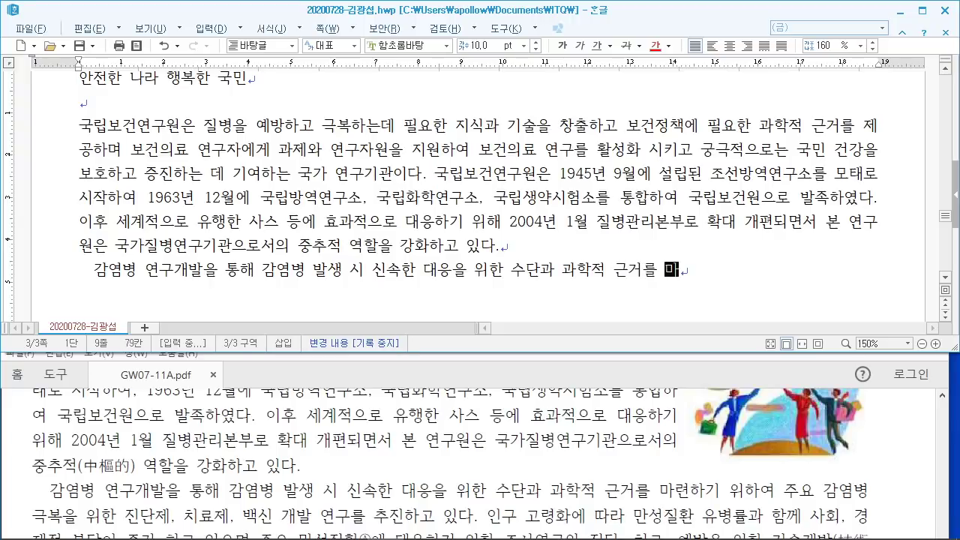
text(련하기 위하여 ㄱ)
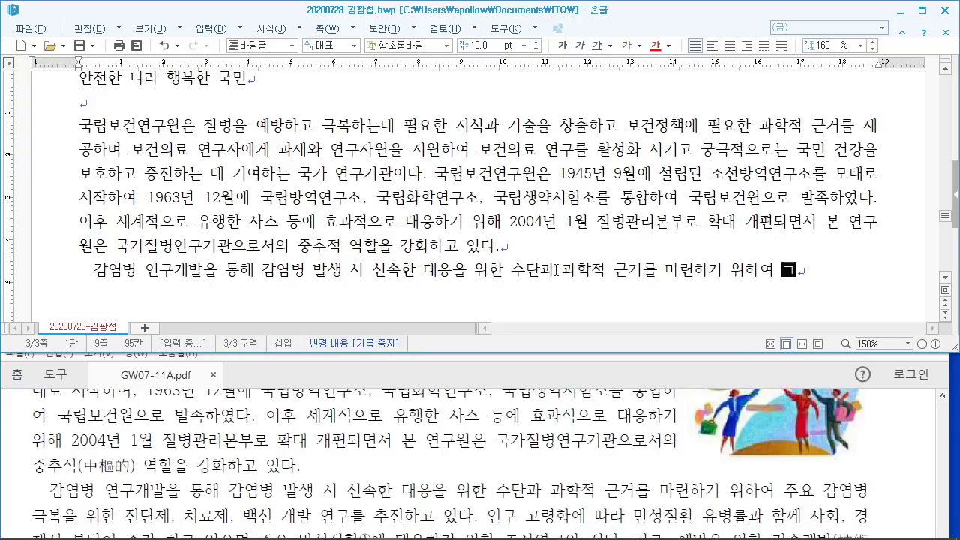
key(BackSpace)
text(주요 감)
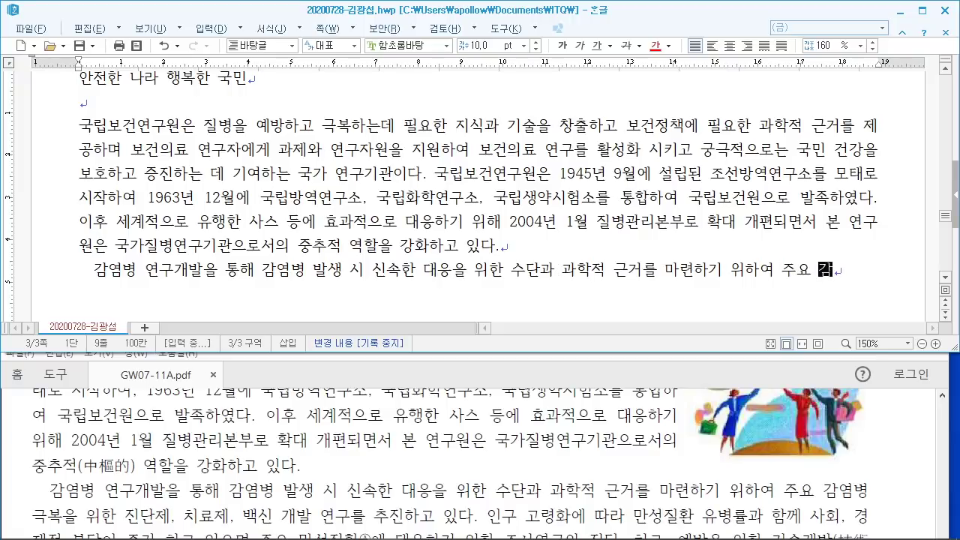
text(여염병 극복)
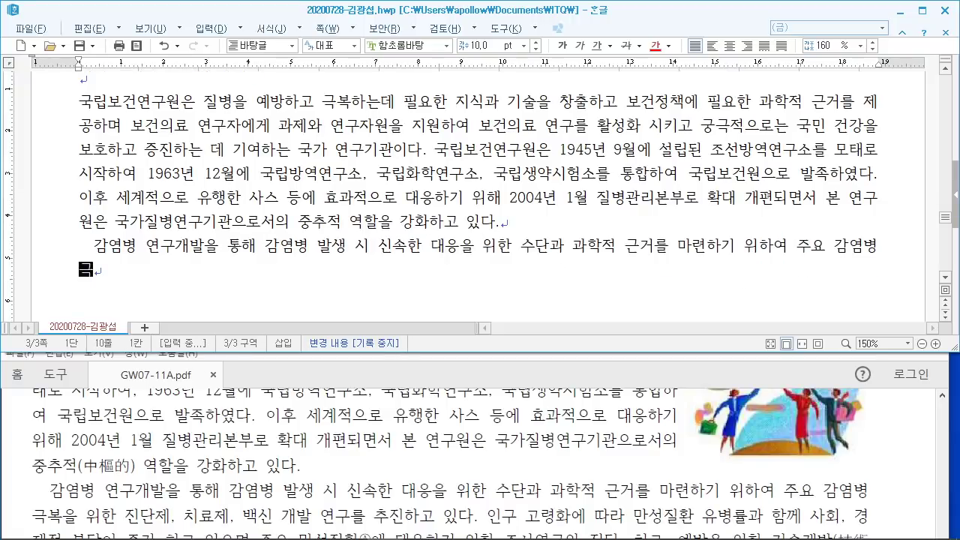
text(으)
text(을 )
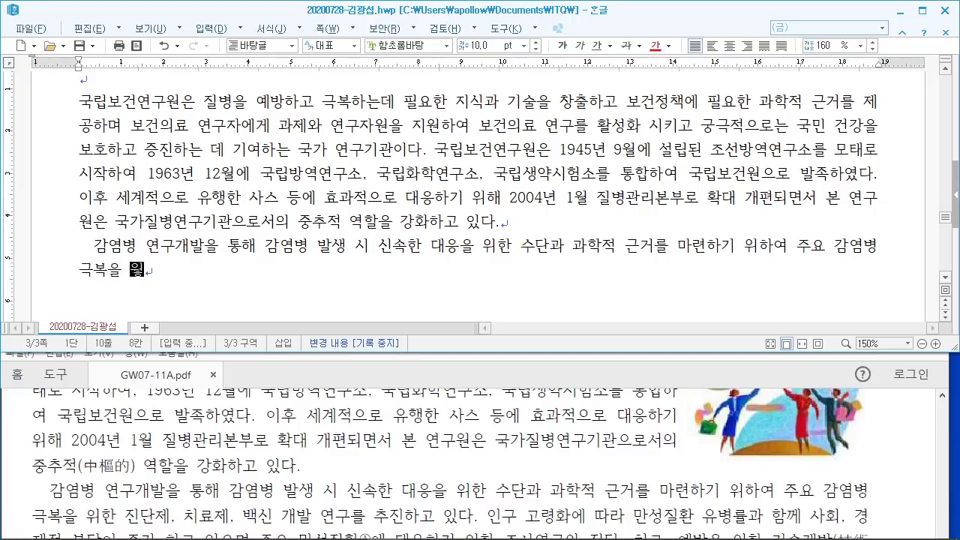
text(위한 진단데, 치)
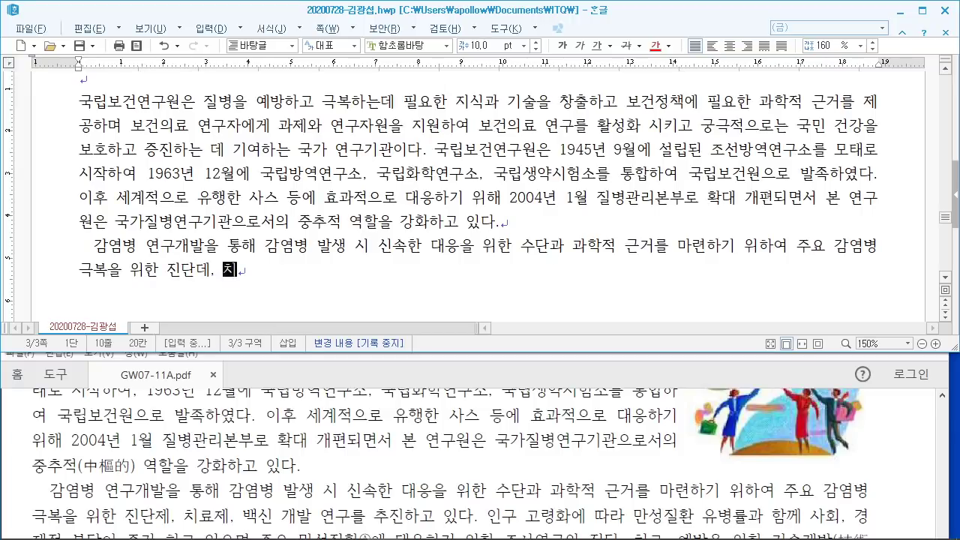
key(BackSpace)
key(BackSpace)
text(제, 지)
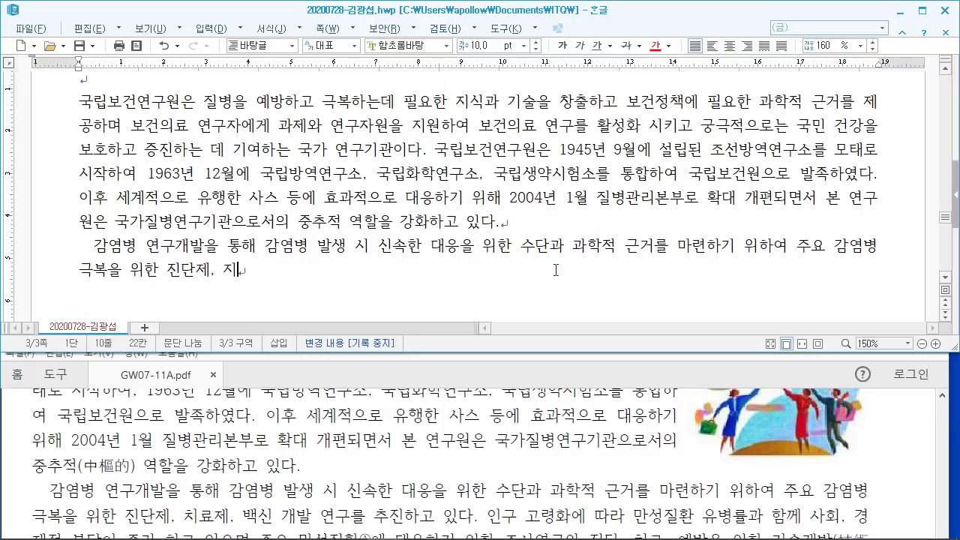
key(BackSpace)
text(치료)
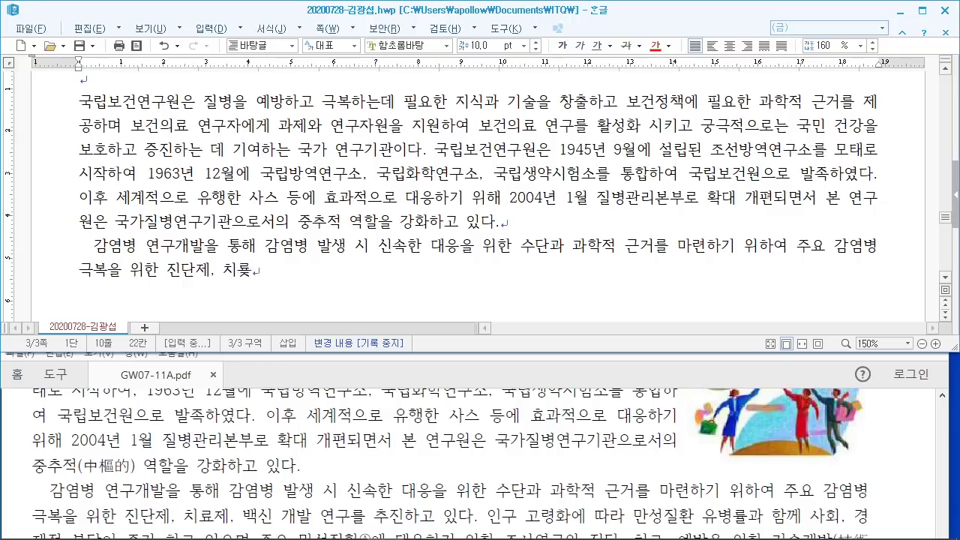
text(제, 백신 개발 여)
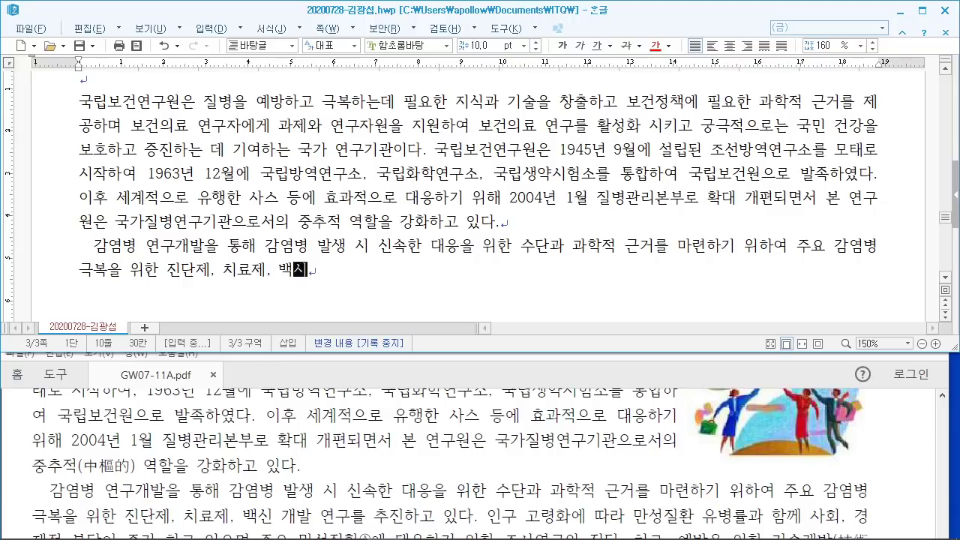
text(ㄴ구르)
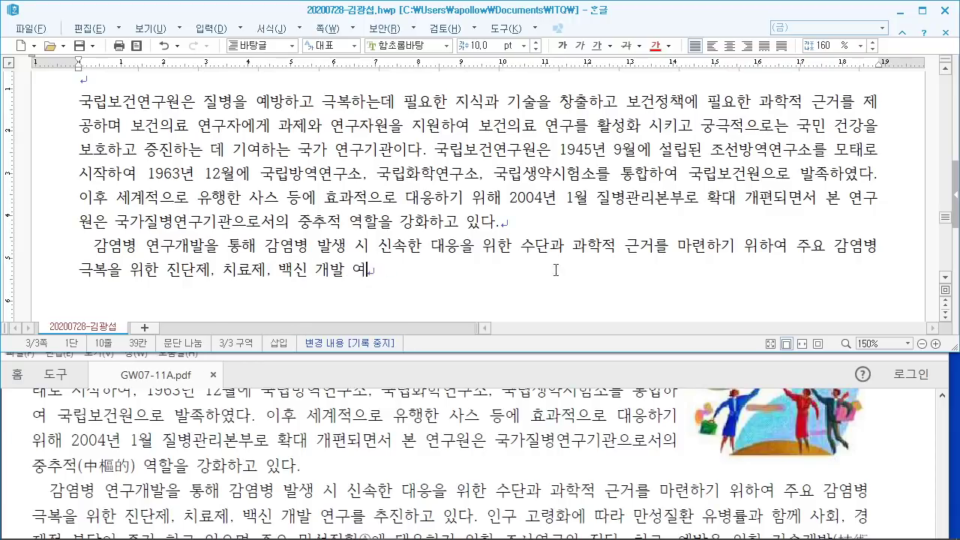
text(ㄹ 추진하고 있다.)
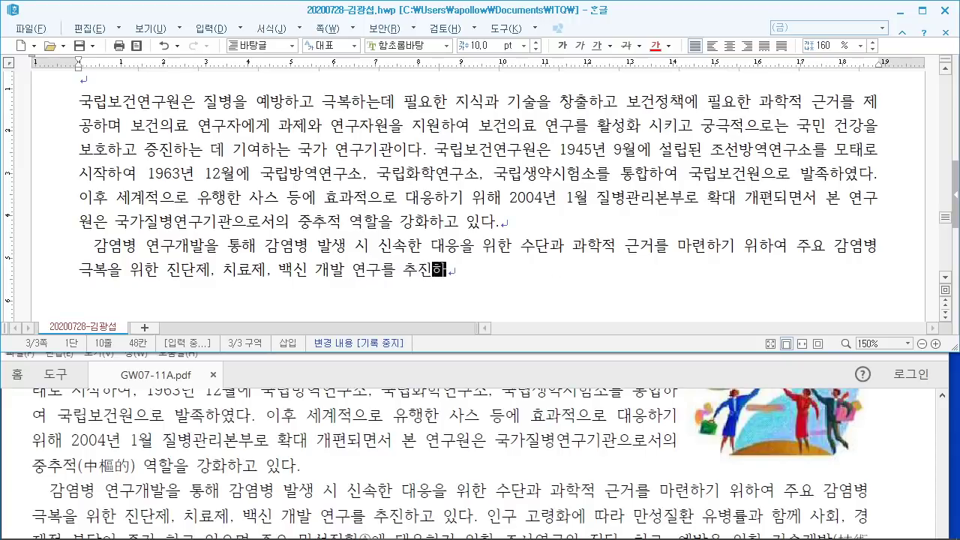
text( 인구 고)
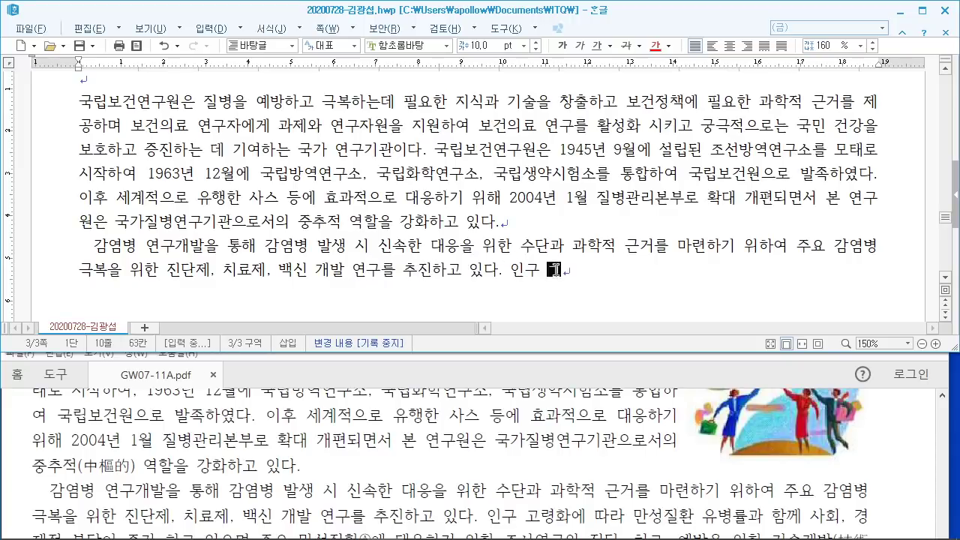
text(령화에 ㄸ)
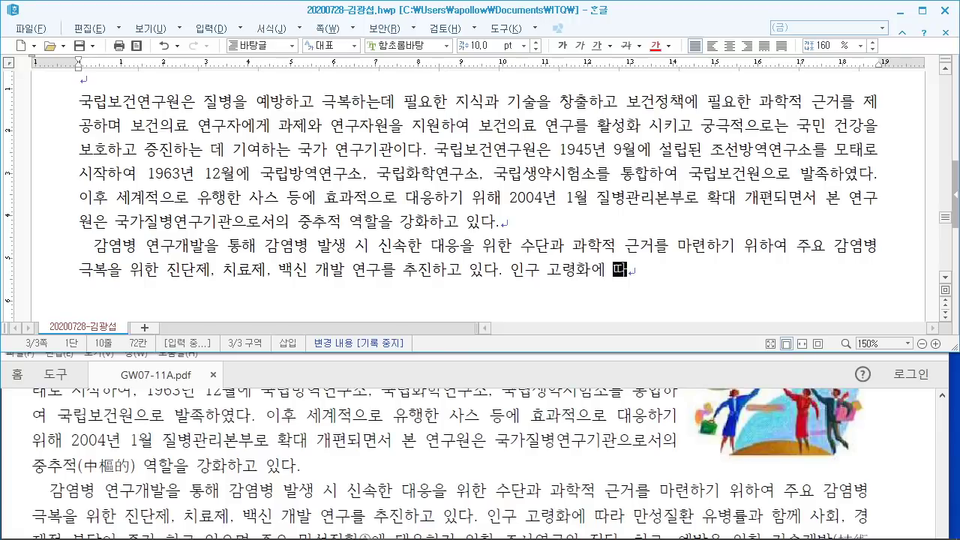
text(라 만서)
text(질)
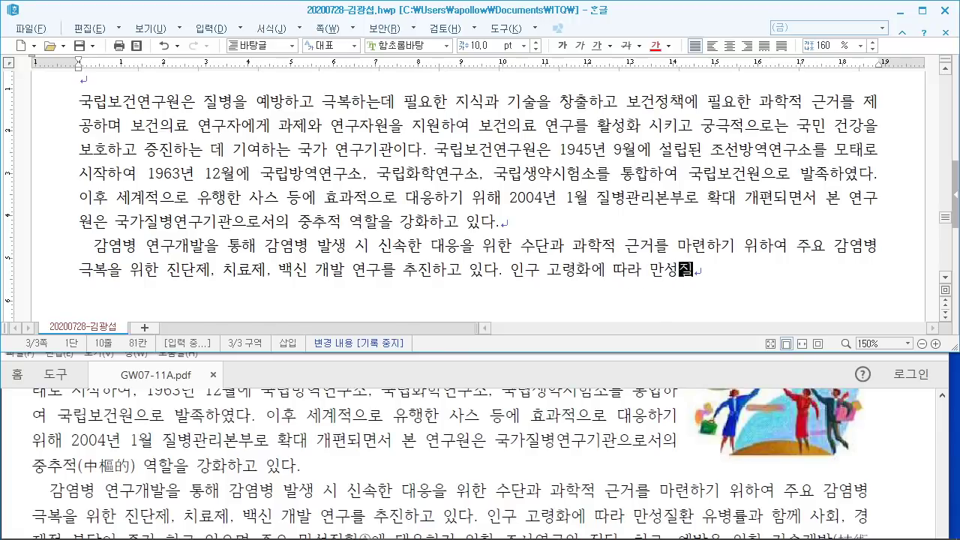
text(환 유병)
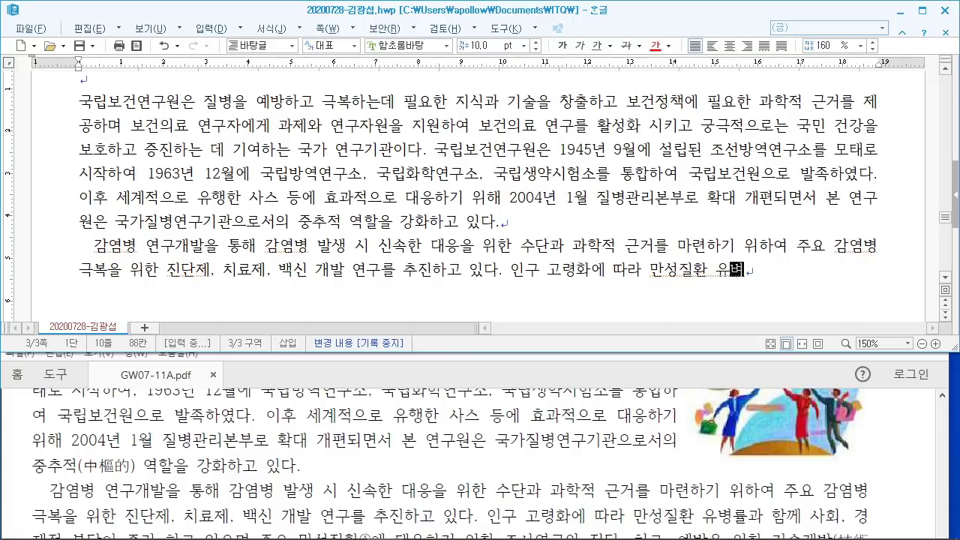
text(률과 ㅎ함께 )
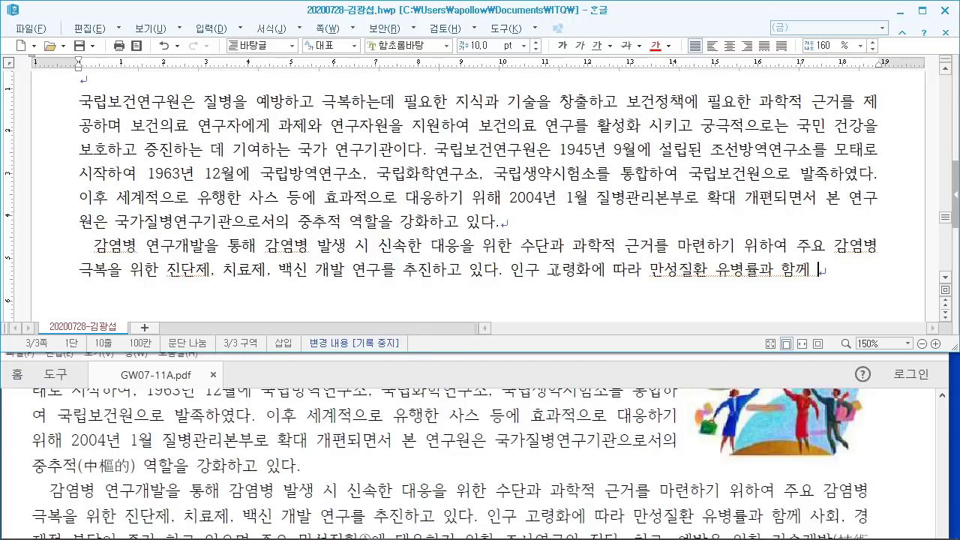
text(사회, 경제적)
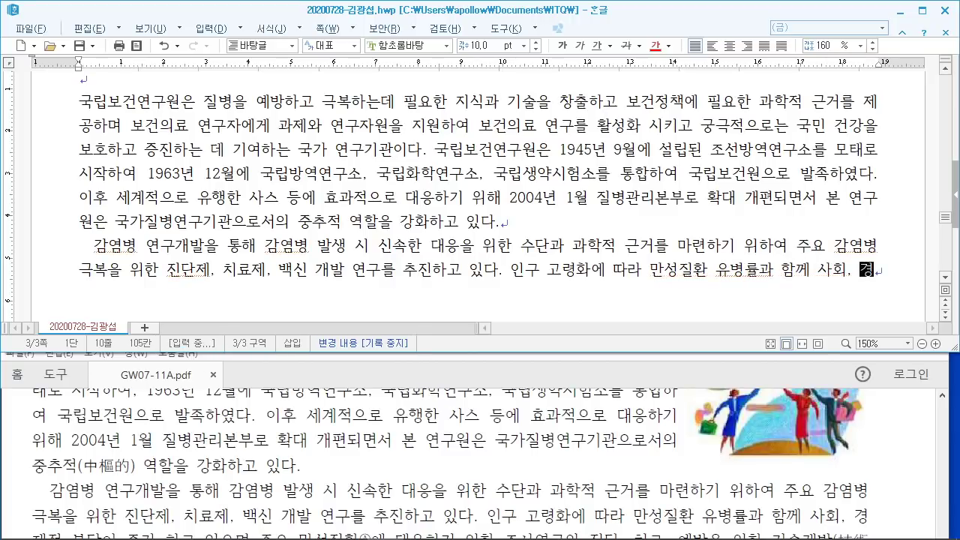
Step: Continue with the chronic-disease sentence ending '예방을 위한 기술개발 연구를 수행하고 있다.' and add new lines
click(362, 400)
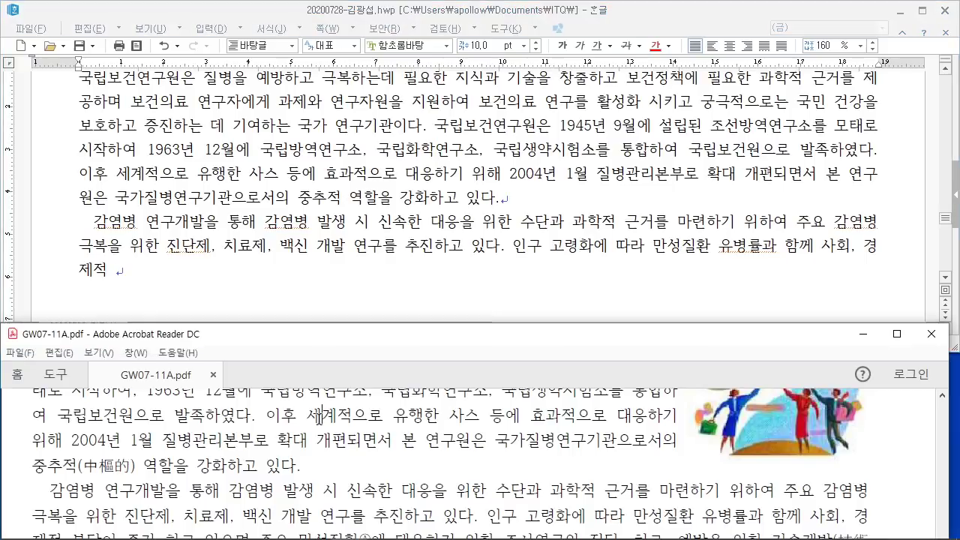
scroll(368, 450, down, 2)
click(254, 285)
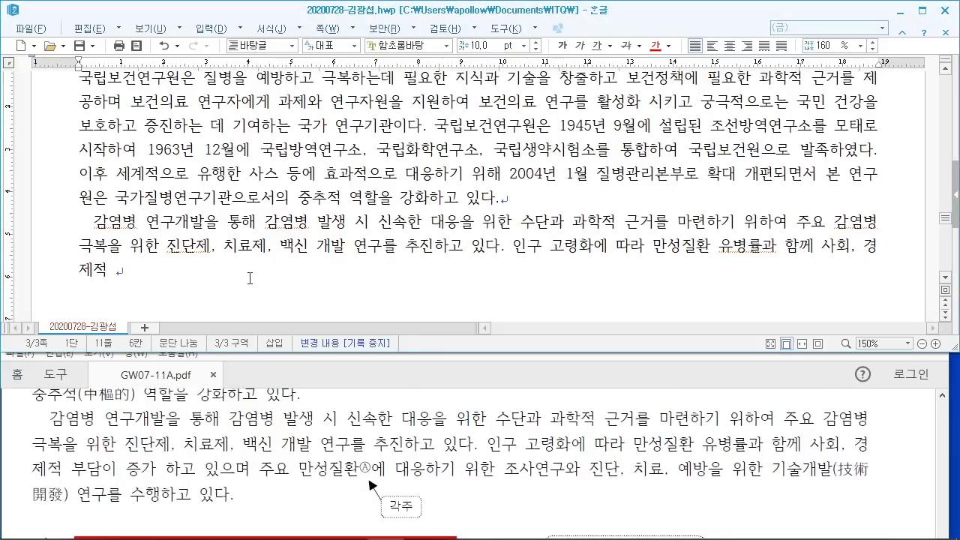
text(부담이 증가 하)
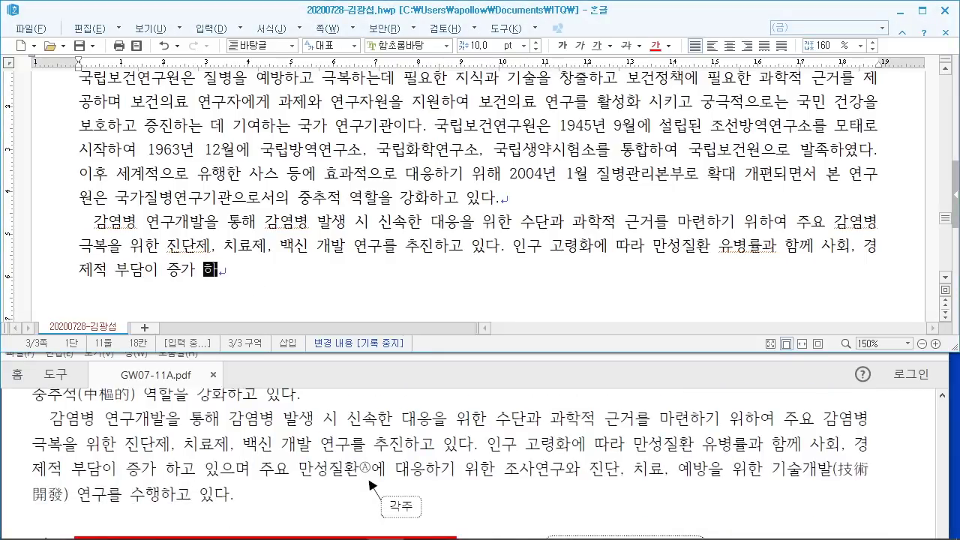
text(고 이ㅆ으며 주요 만성)
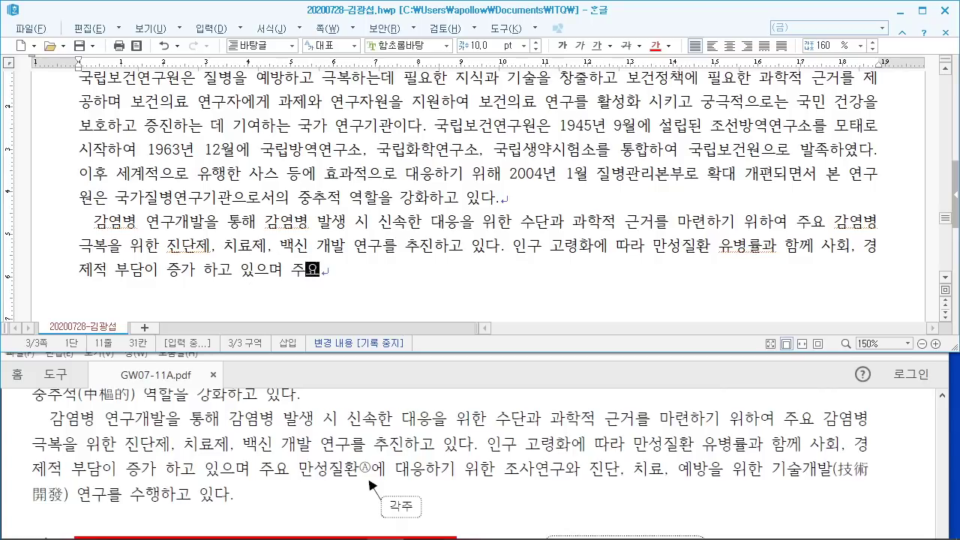
text(질환)
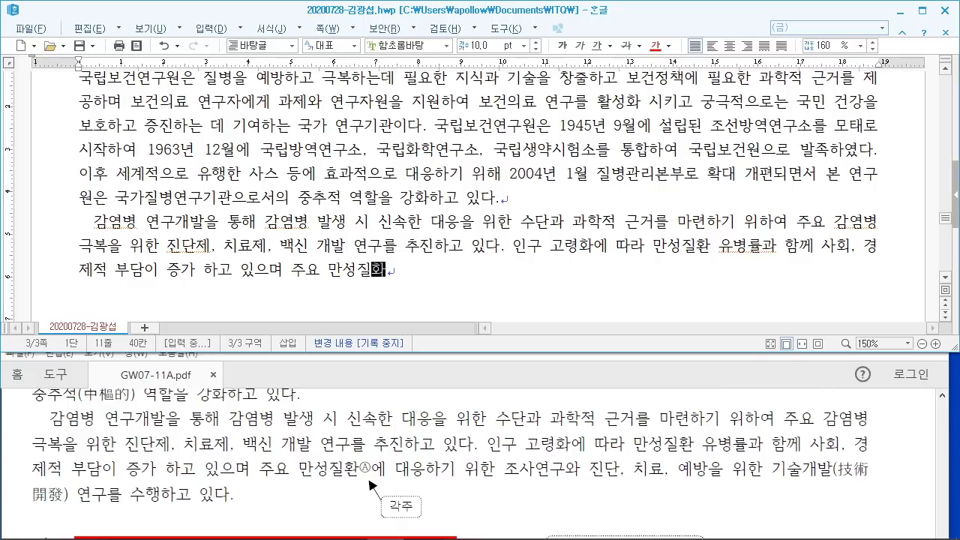
text(에 대응하기 위한 조)
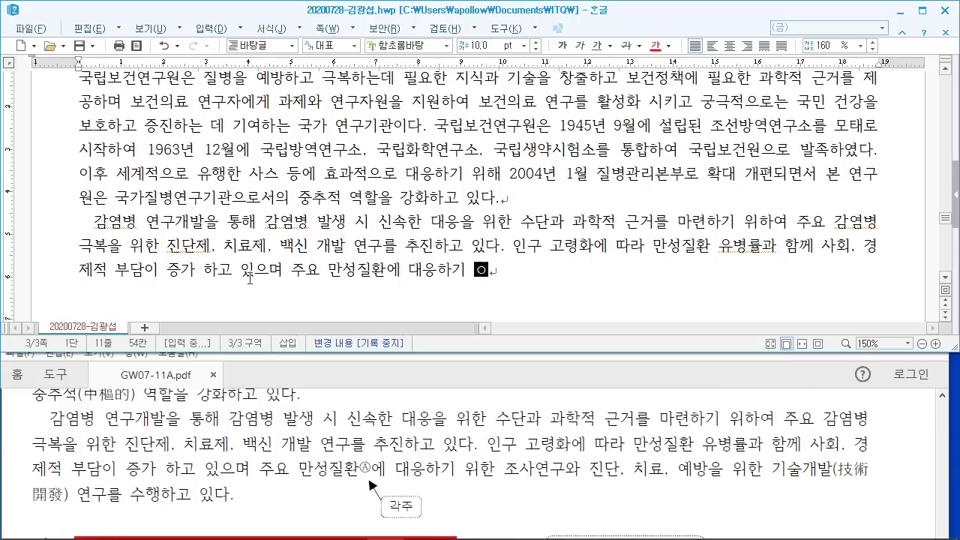
text(사연구와 연)
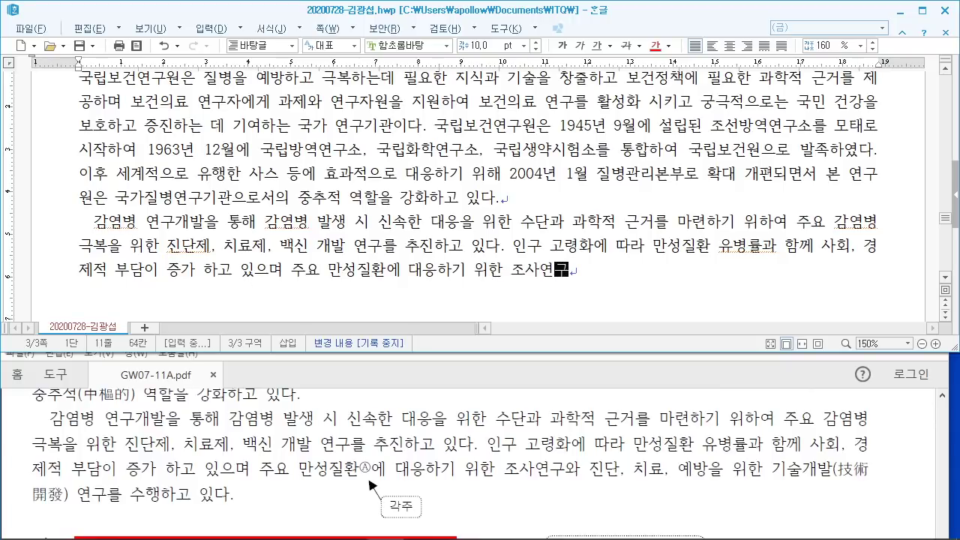
key(BackSpace)
text(진)
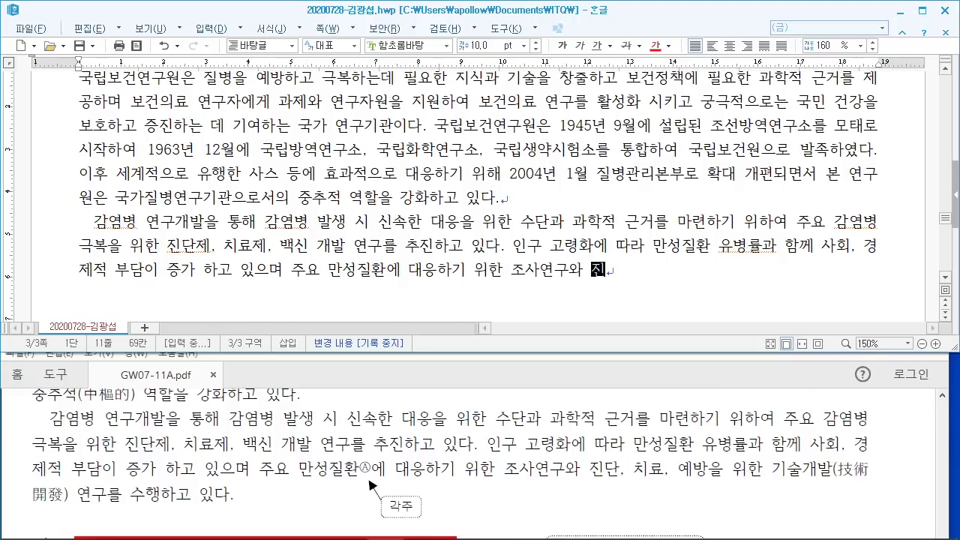
text(단, ㅊ료, 예방을 위)
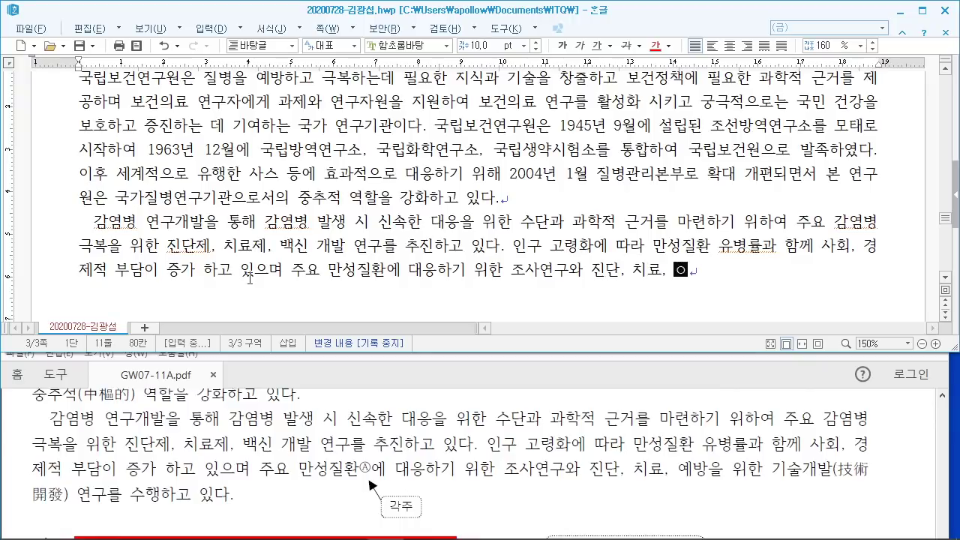
text(한 )
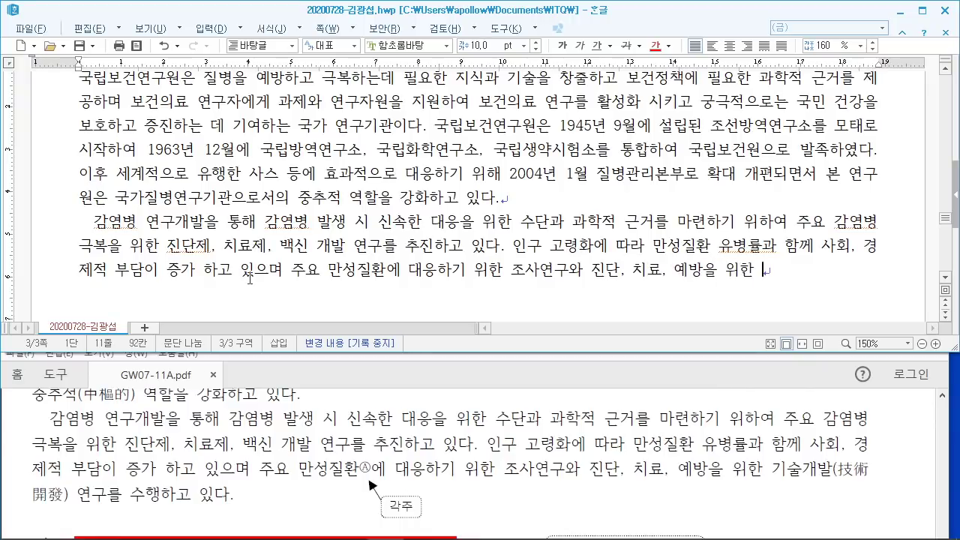
text(기술개발 )
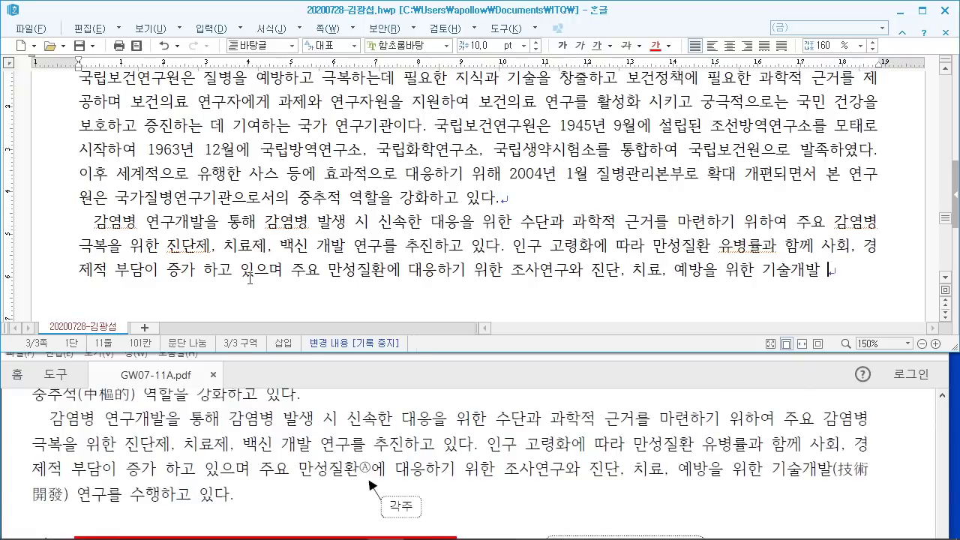
text(연구를 수행하고 있ㄷ)
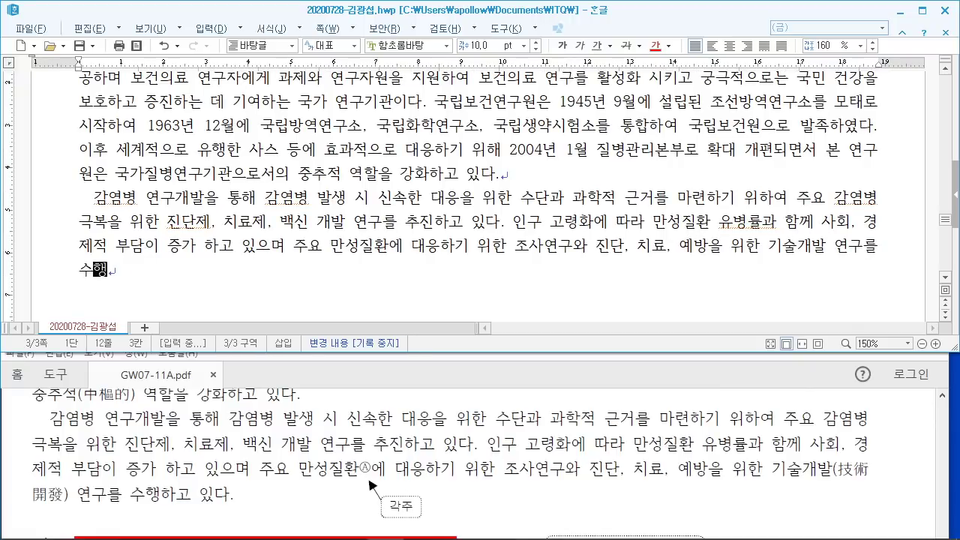
text(ㅏ.)
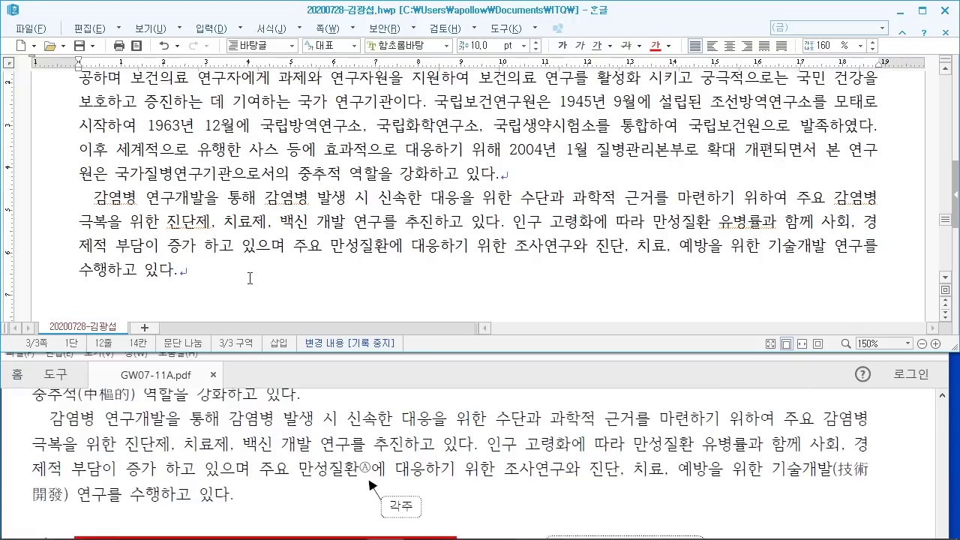
key(Return)
key(Return)
Step: On the last empty line, open the symbol map and select ◈ among the full-width general symbols
click(309, 420)
scroll(309, 420, down, 3)
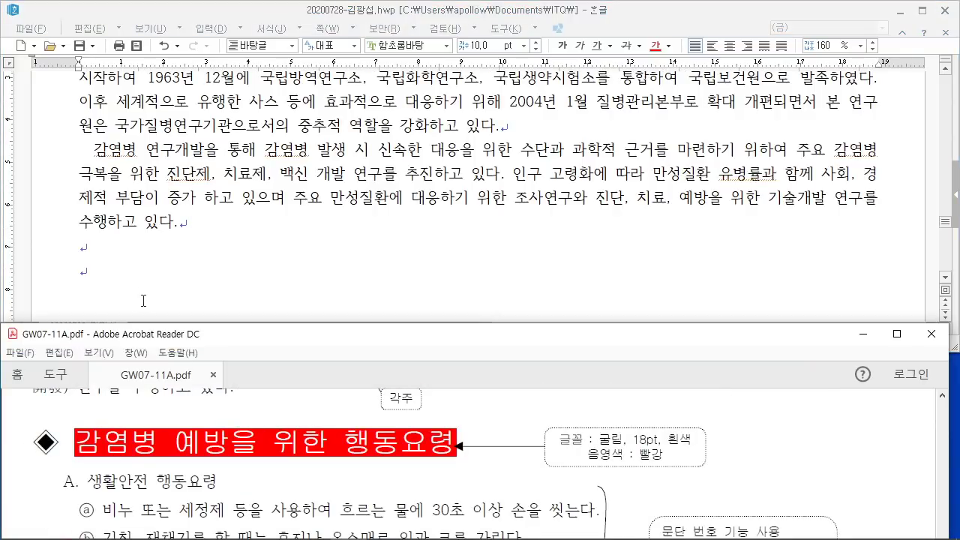
click(126, 278)
right_click(120, 274)
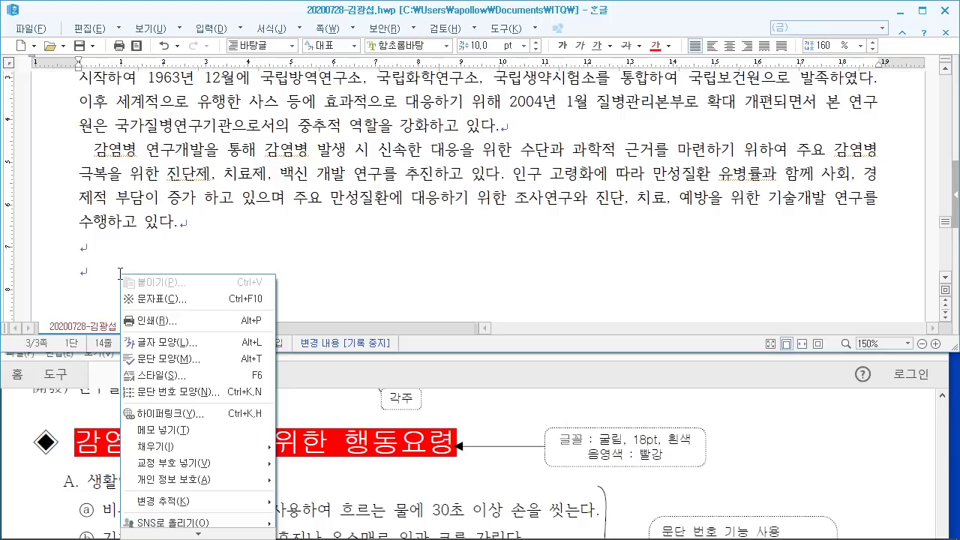
click(180, 301)
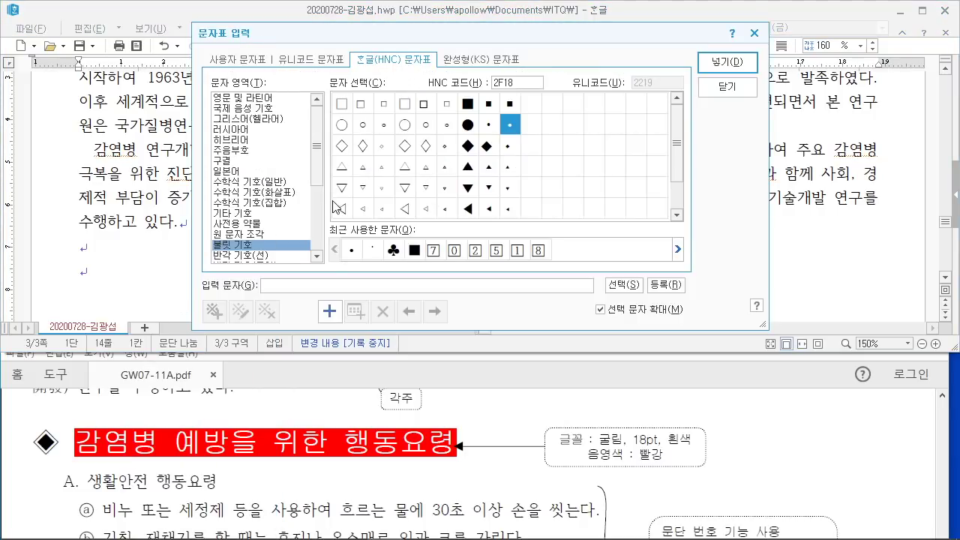
scroll(258, 248, down, 3)
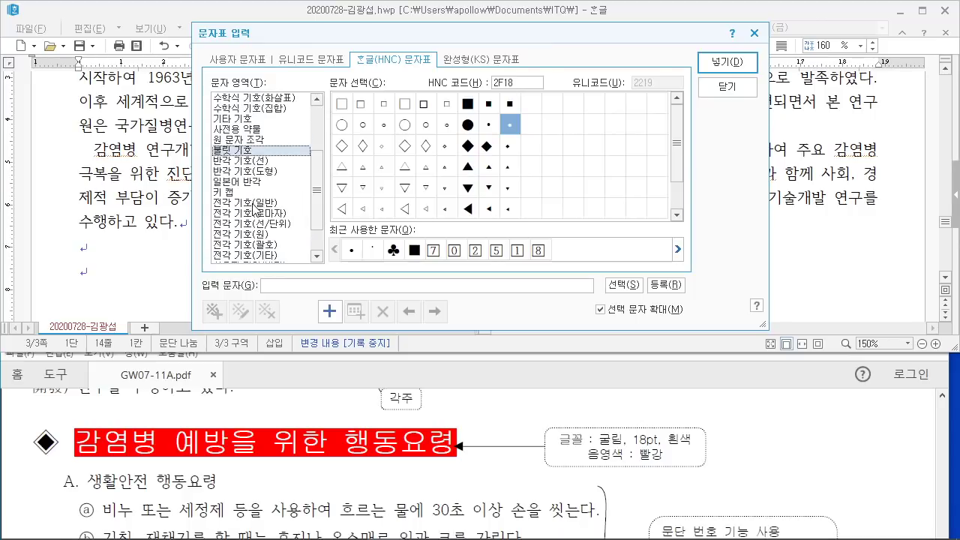
click(255, 202)
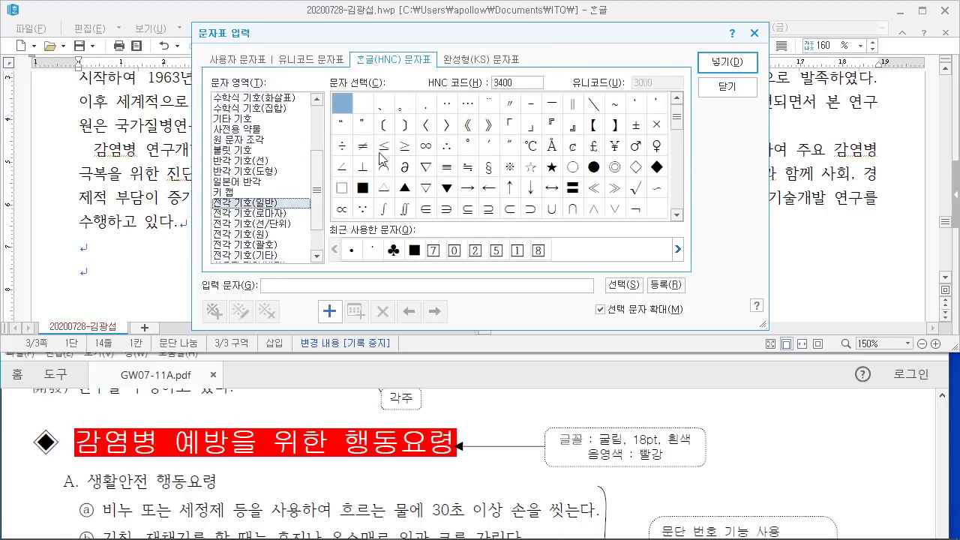
drag(677, 130, 679, 151)
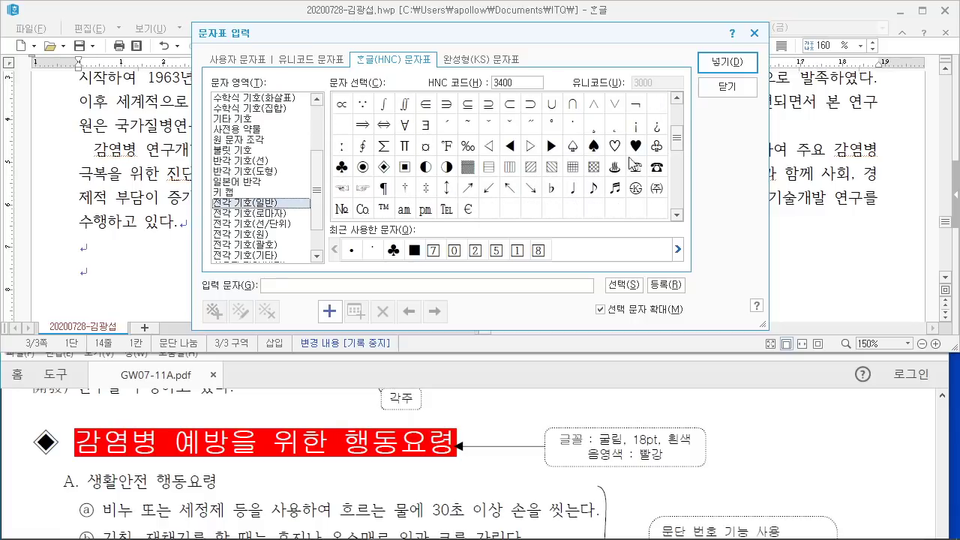
click(384, 172)
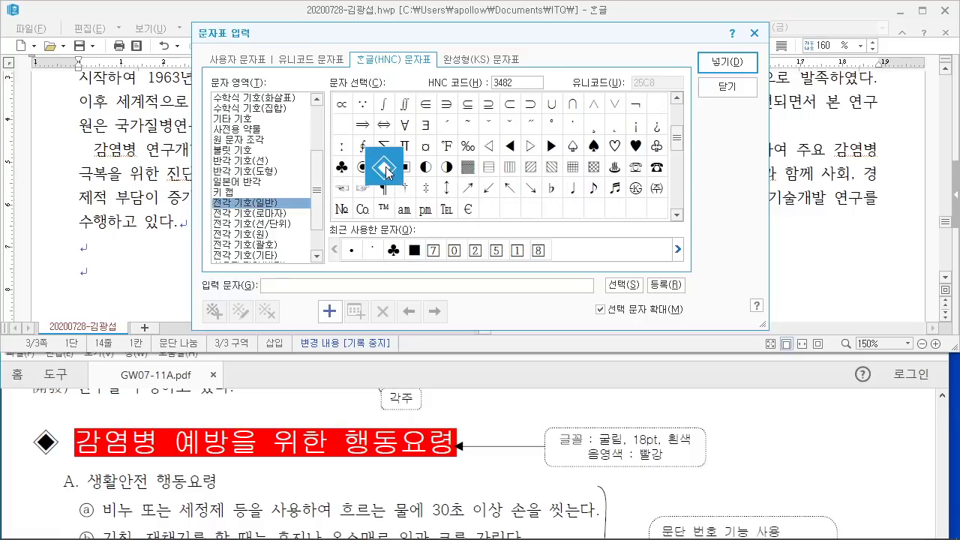
Step: Insert ◈, type the heading 감염병 예방을 위한 행동요령, and start a new line
click(726, 63)
text(감ㅇ)
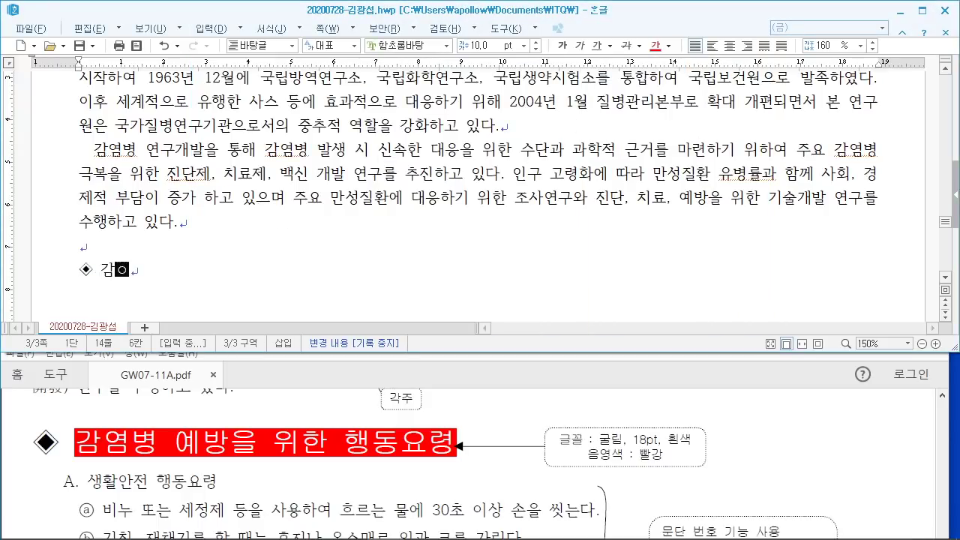
text(염병 예방을 위한 )
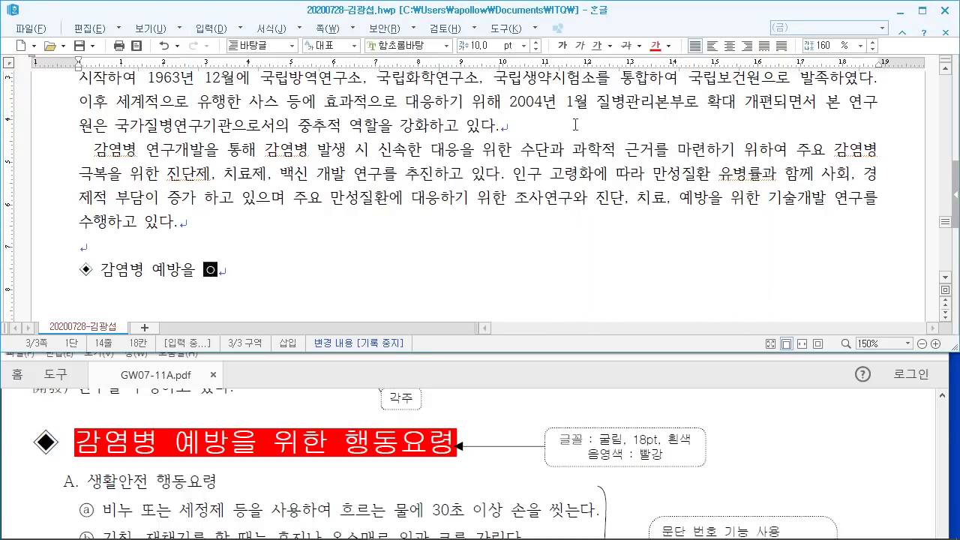
text(행동요령)
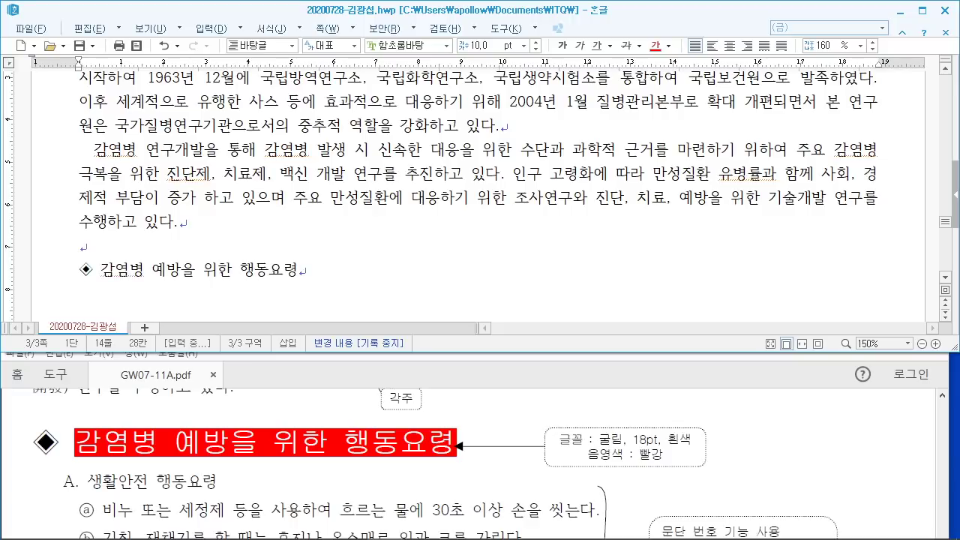
key(Return)
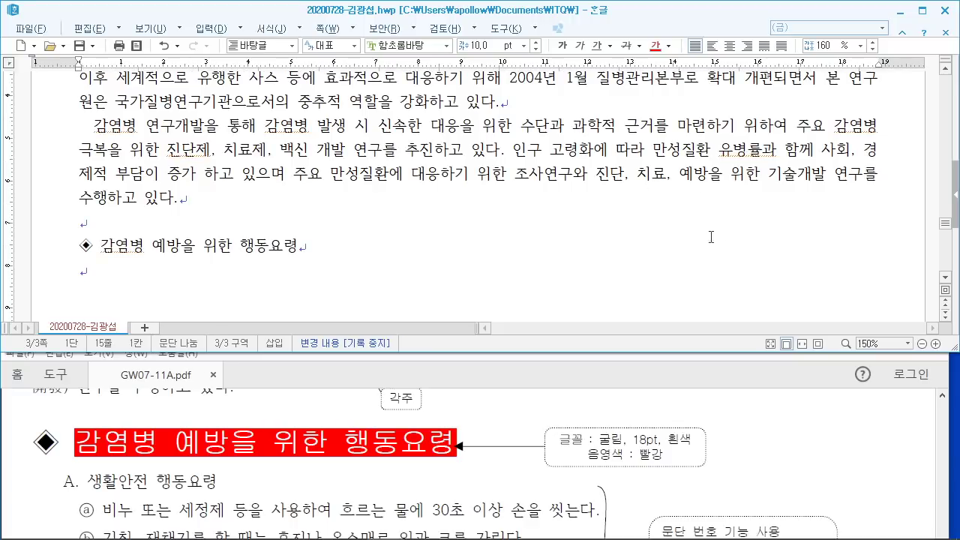
click(606, 442)
scroll(604, 446, down, 1)
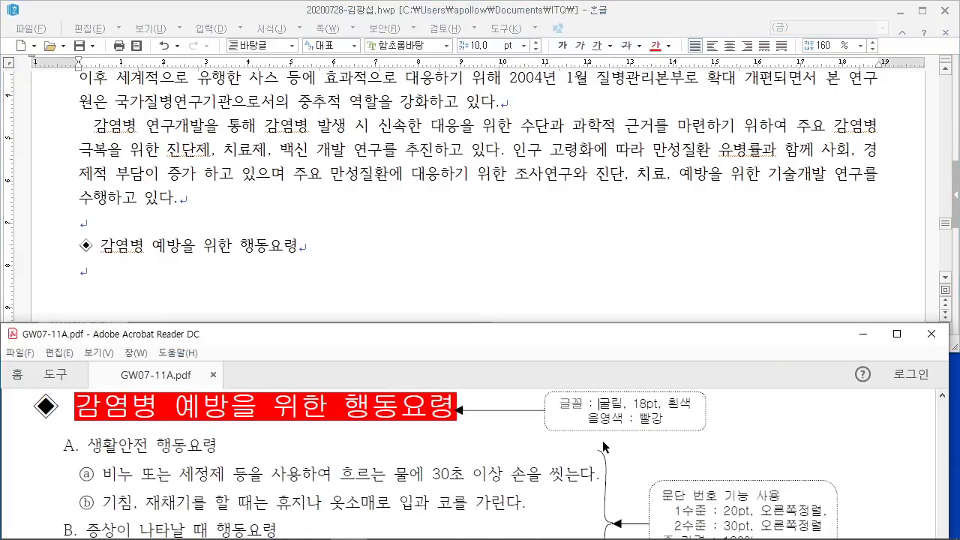
scroll(605, 447, down, 1)
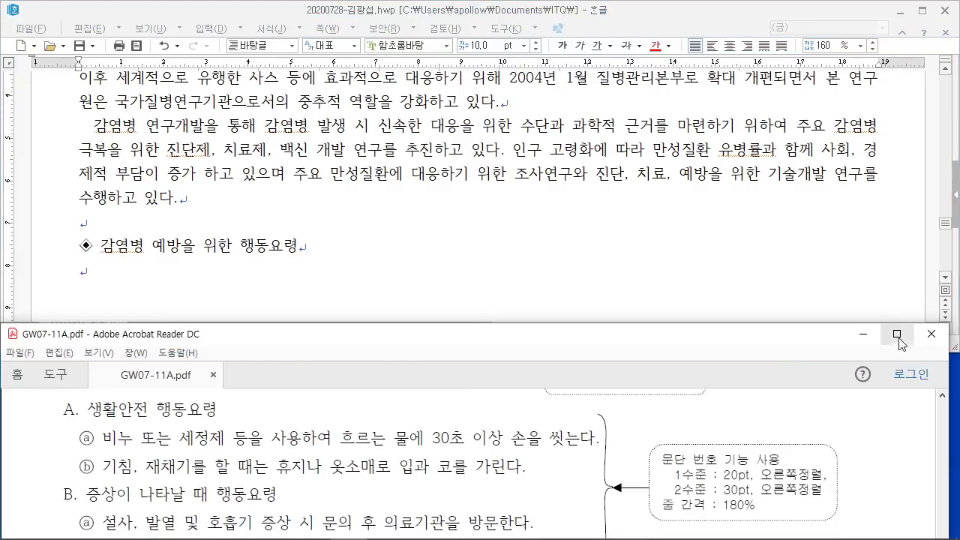
click(896, 334)
scroll(705, 330, up, 4)
scroll(702, 325, up, 10)
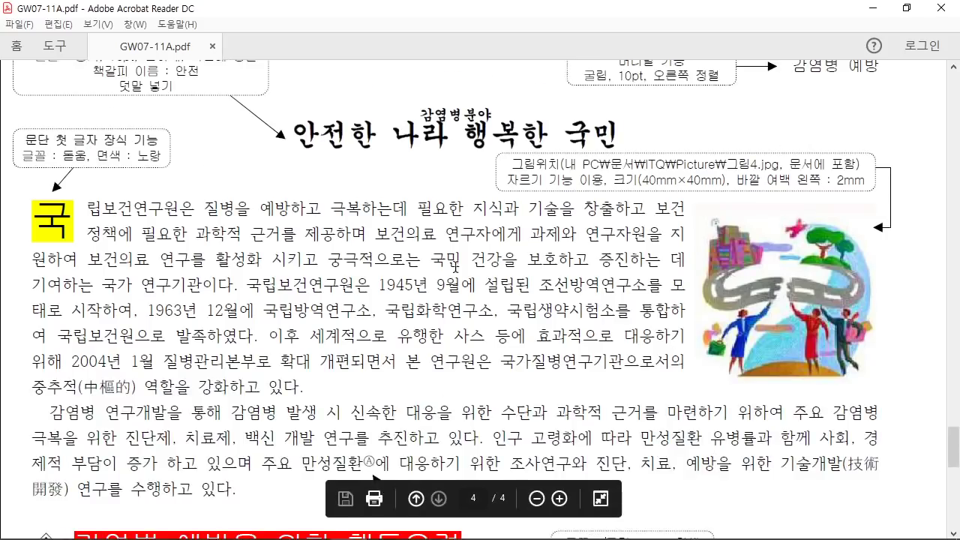
scroll(488, 328, down, 5)
scroll(488, 328, down, 5)
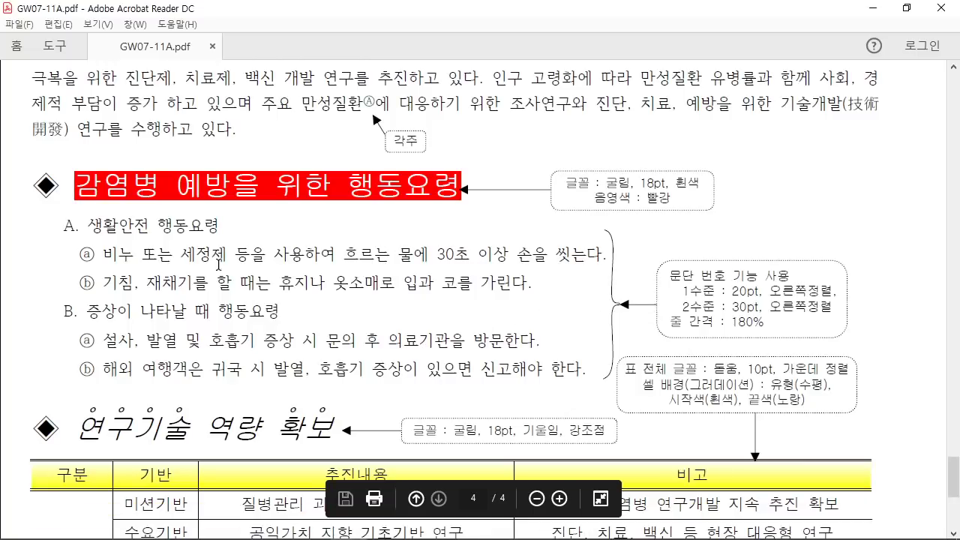
drag(48, 210, 58, 251)
mouse_move(59, 292)
mouse_down()
mouse_move(59, 392)
mouse_move(99, 344)
mouse_up()
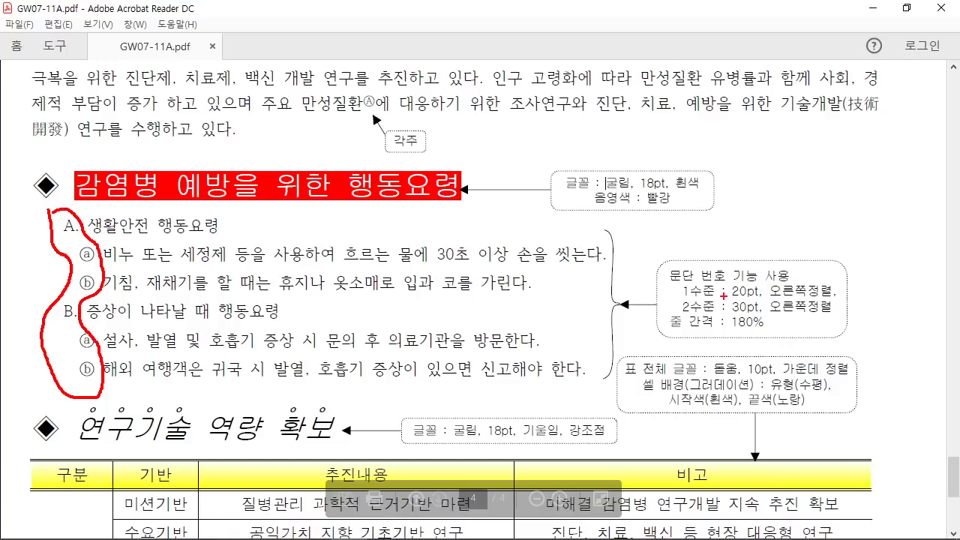
drag(667, 284, 797, 283)
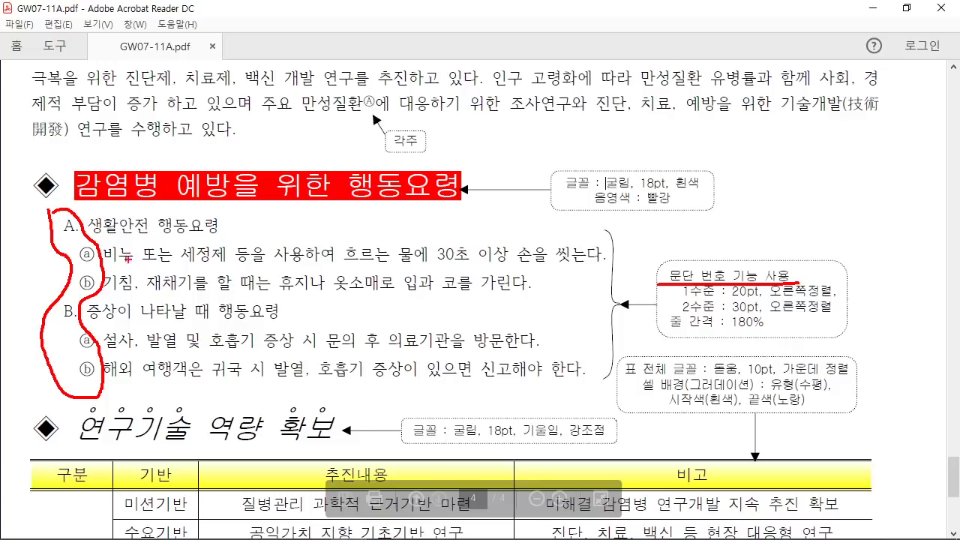
key(Escape)
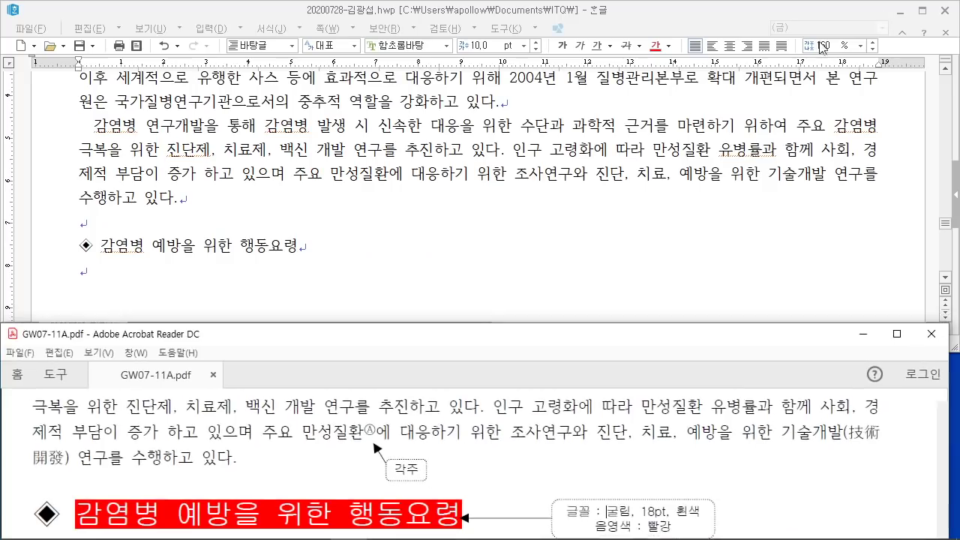
click(907, 7)
Step: Type 생활안전 행동요령 and the hand-washing line ending '30초 이상 손을 씻는다.'
scroll(339, 449, down, 4)
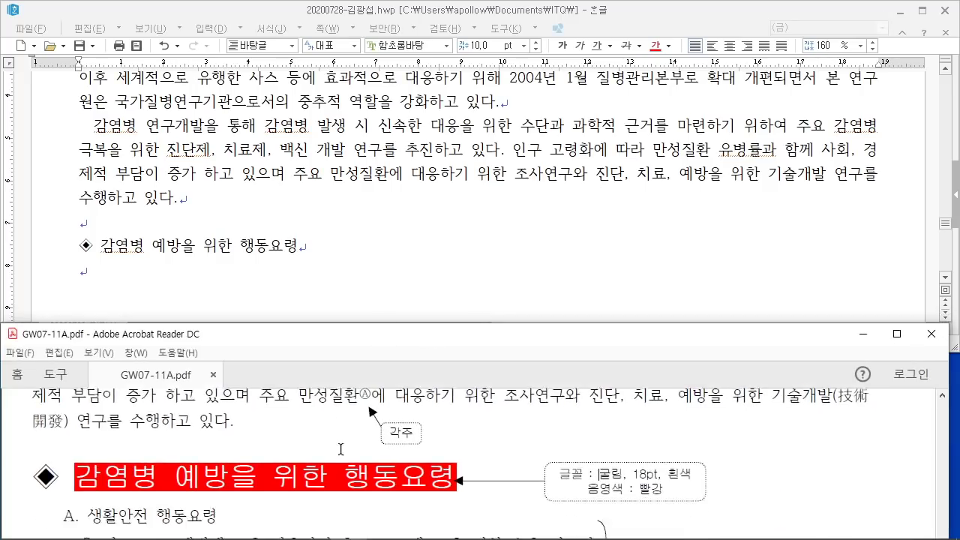
click(171, 273)
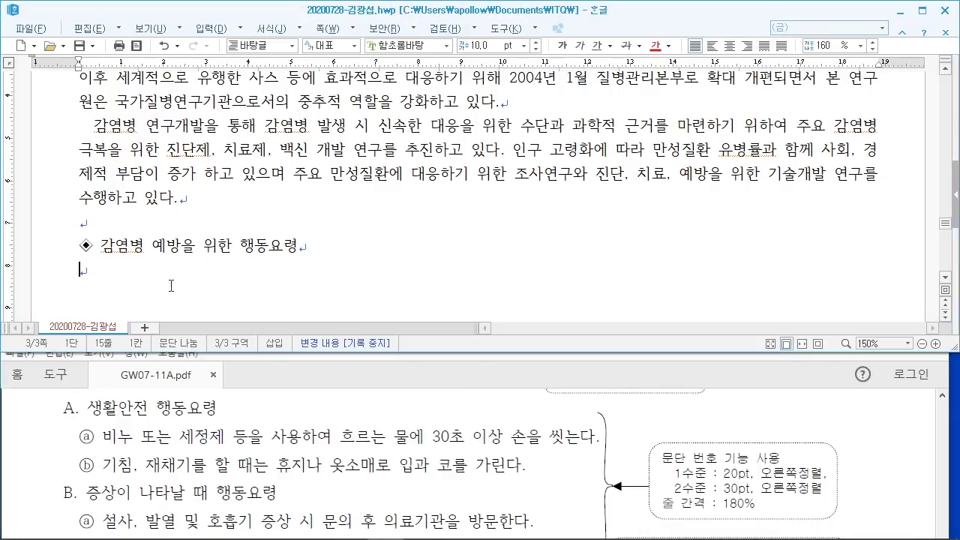
text(생활)
text(안전 행)
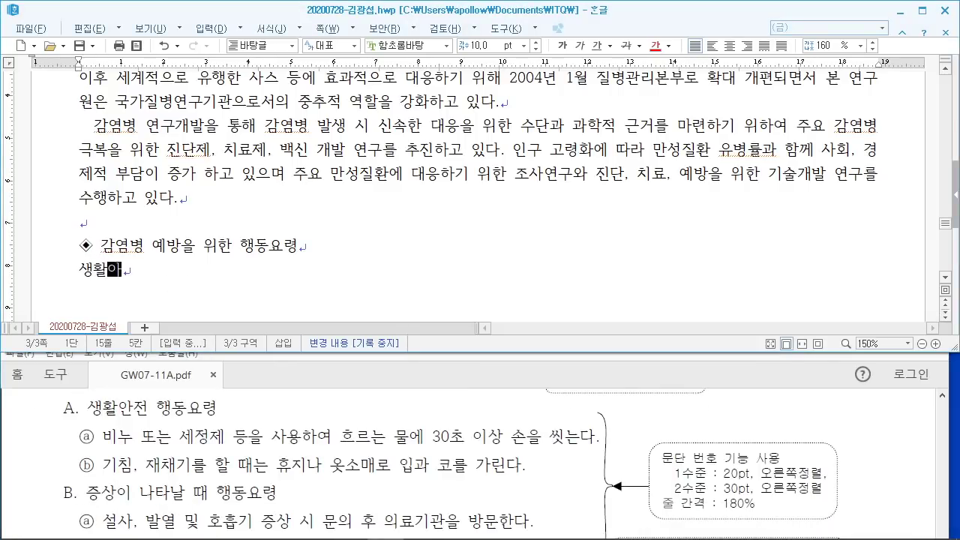
text(동요령)
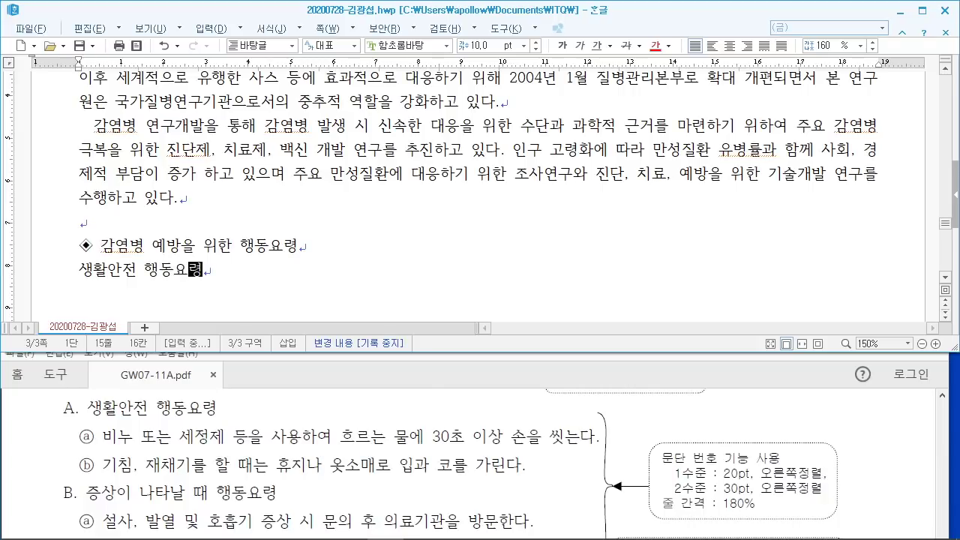
key(Return)
text(비)
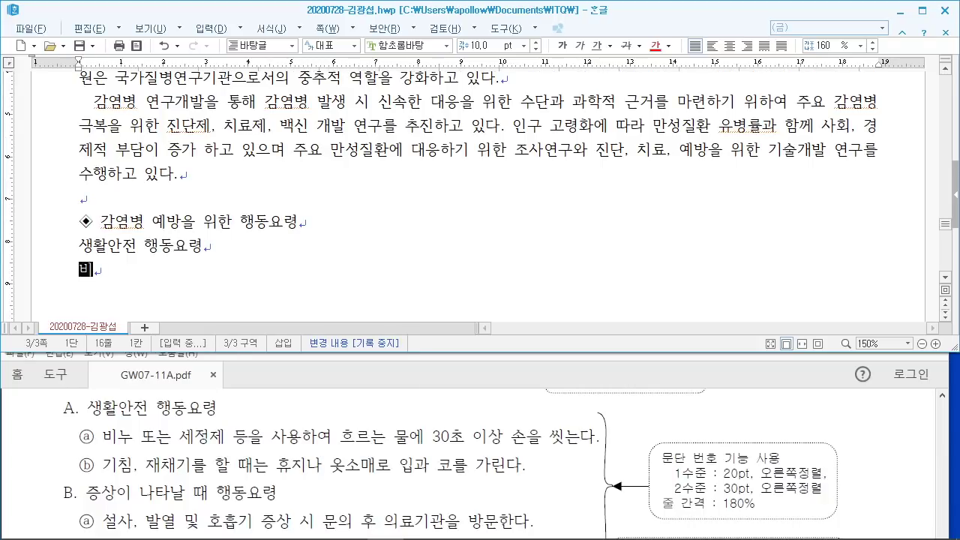
text(누 또는 세정)
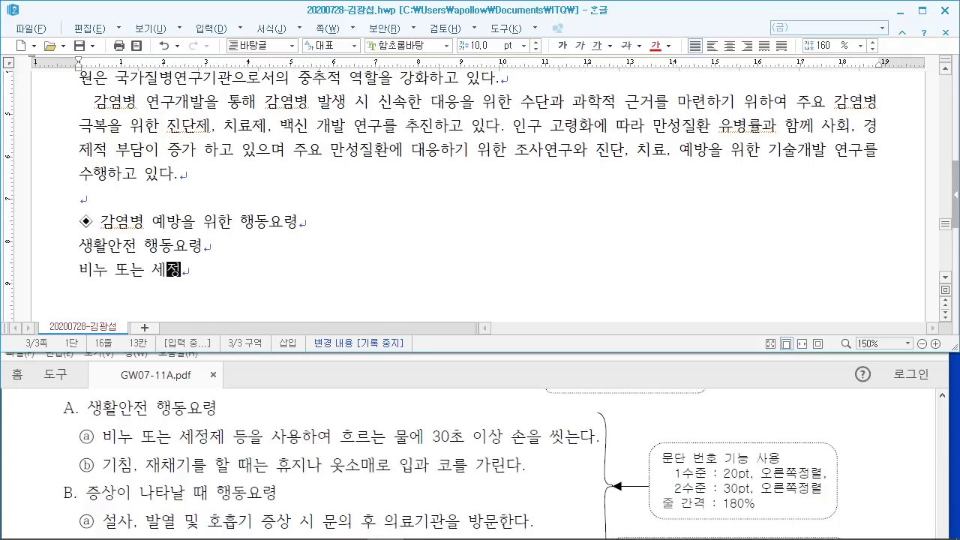
text(제 등을 상용하영)
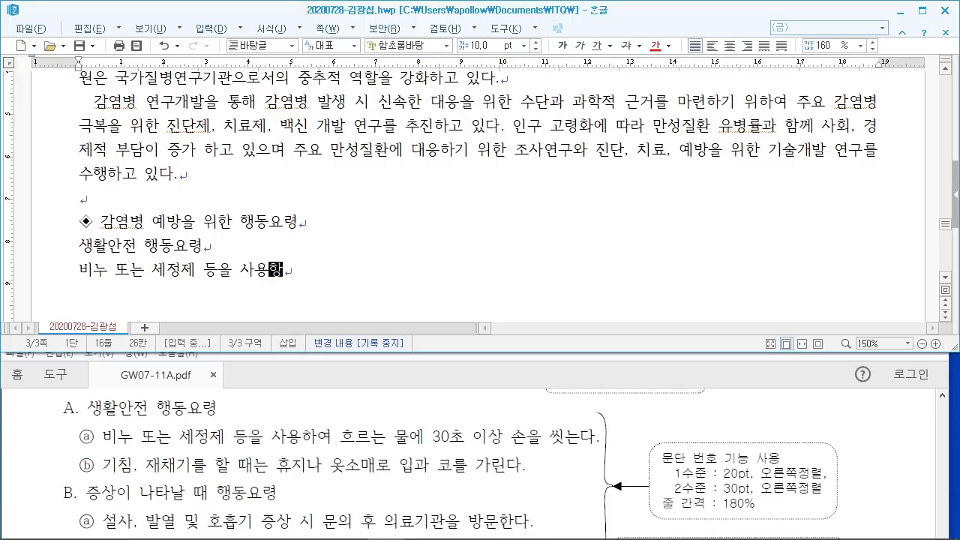
key(BackSpace)
text(흐)
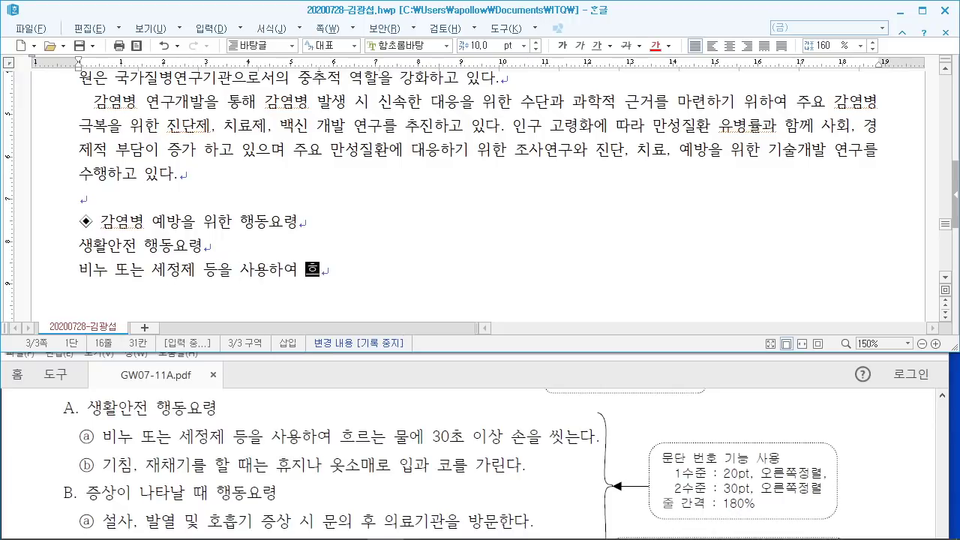
text(르는 물에 3)
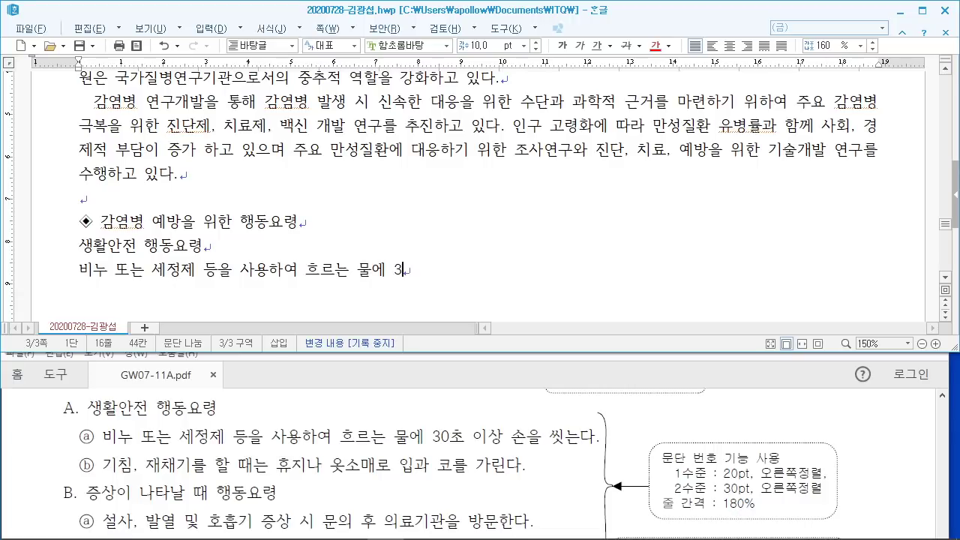
text(0초 이상 손을 씨)
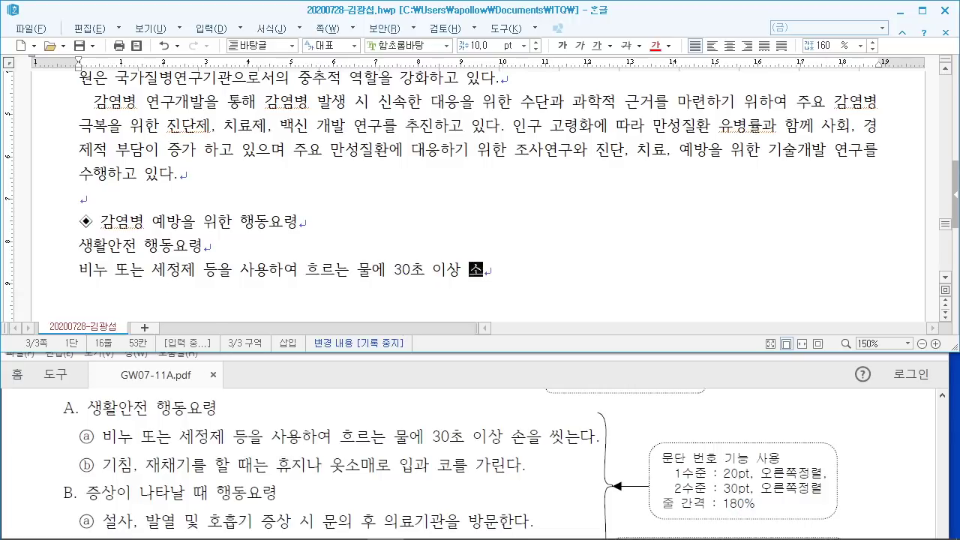
text(ㅅ는다.)
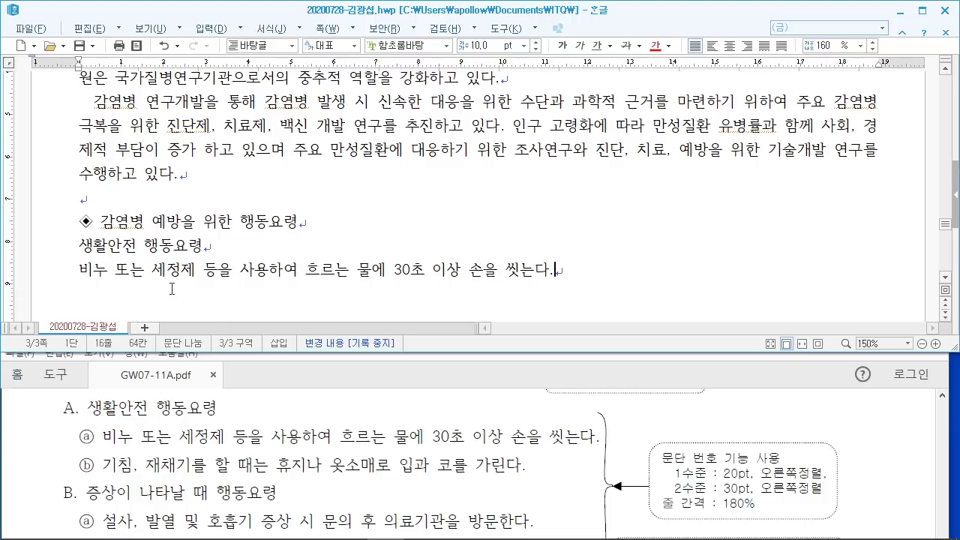
key(Return)
Step: Add the cough-covering line, 증상이 나타날 때 행동요령, and the 설사·발열 symptom line
text(기)
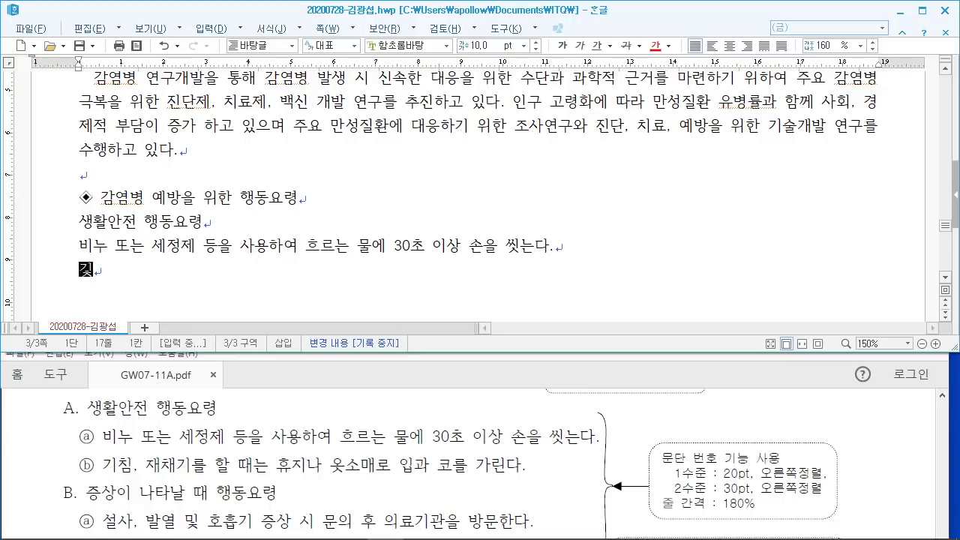
text(침, )
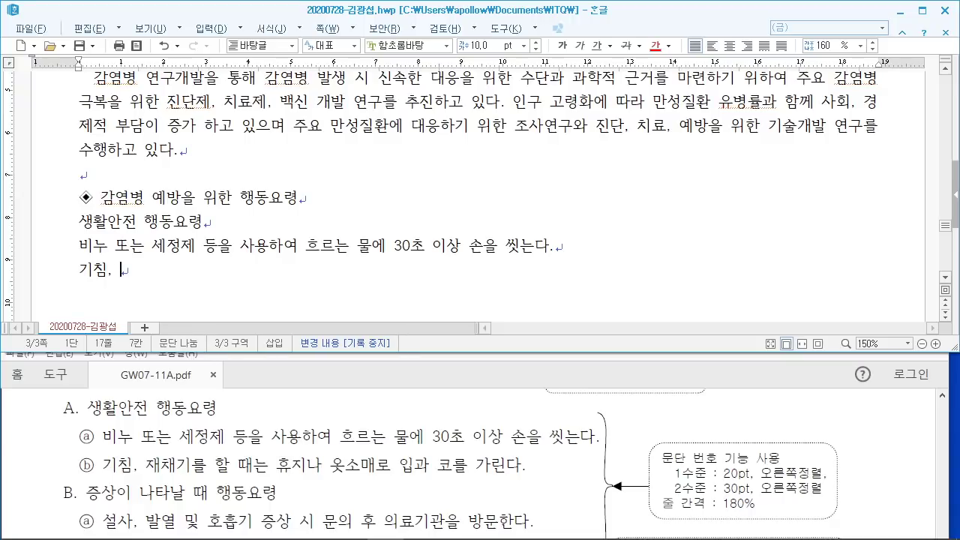
text(재채기를 할)
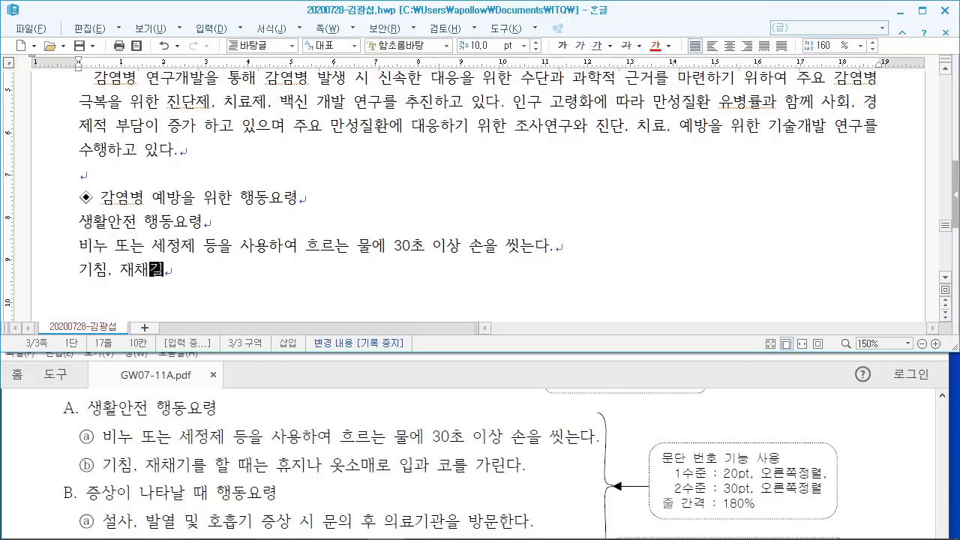
text( ㄸ)
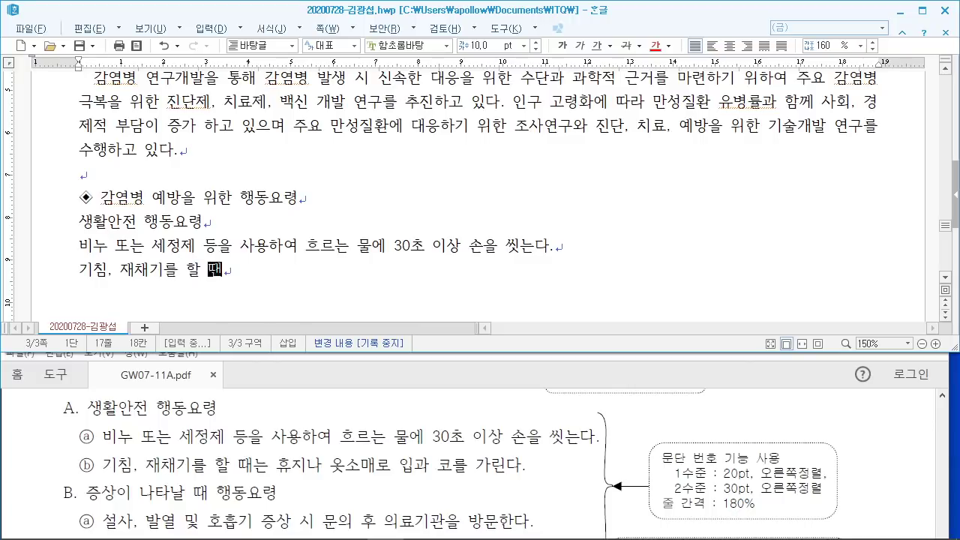
text(는 휴지나 옷)
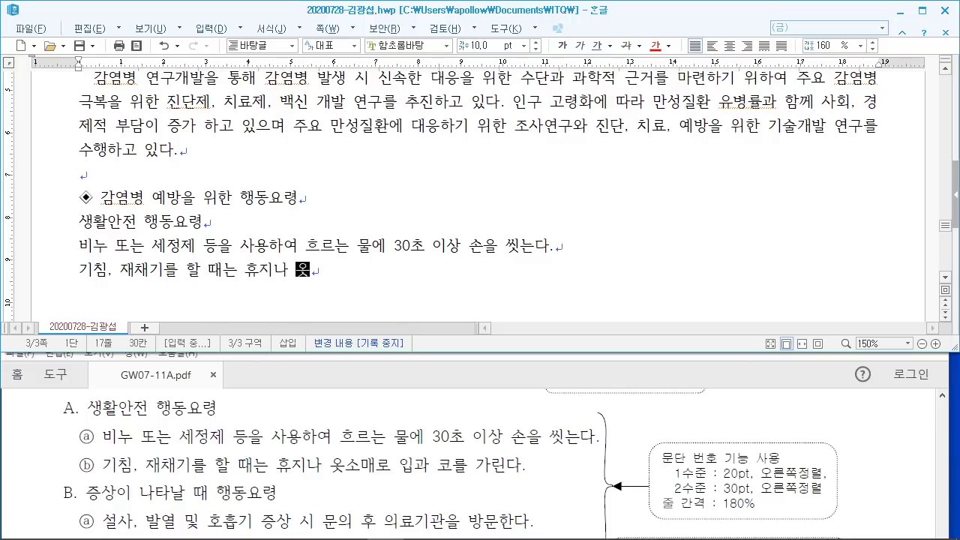
text(소매)
text(로 입과 코를 )
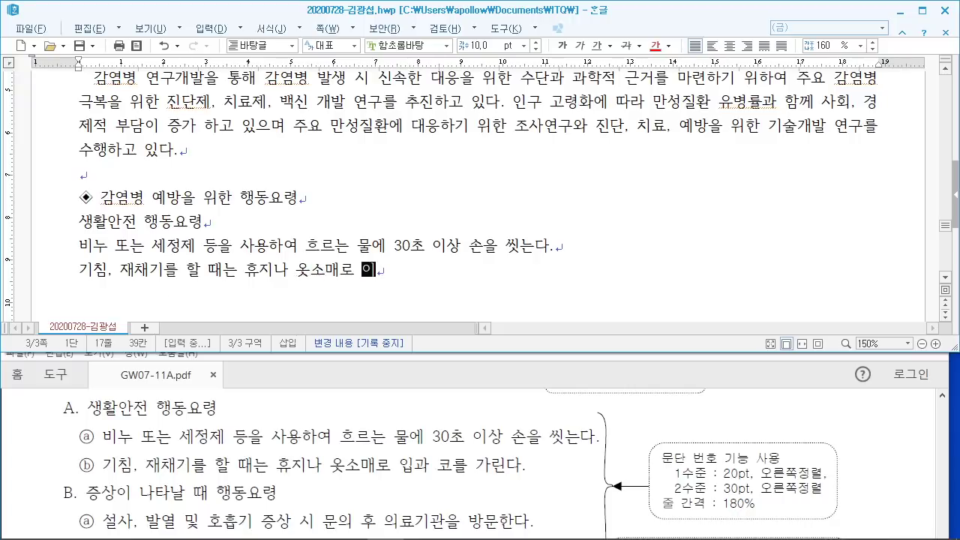
text(가린다.)
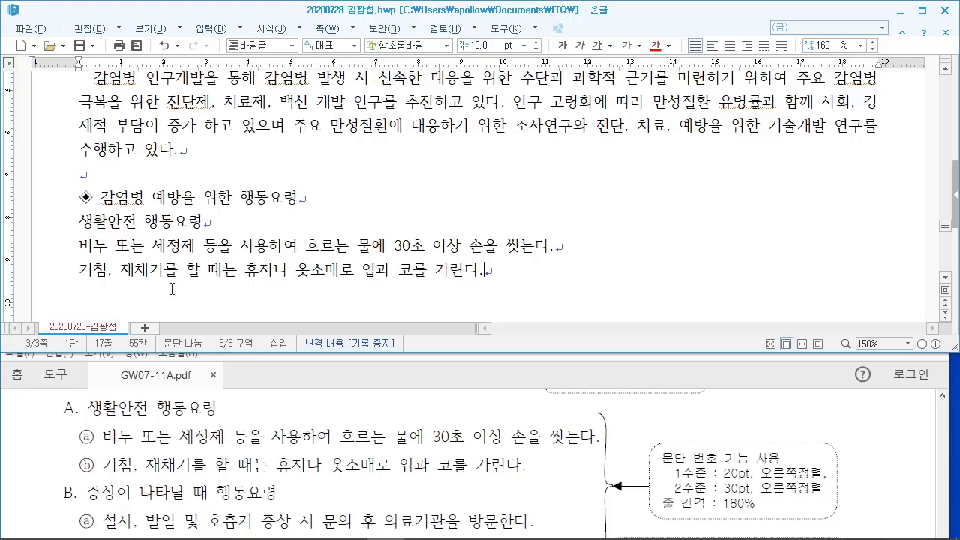
key(Return)
text(증사상이 나타날 때 )
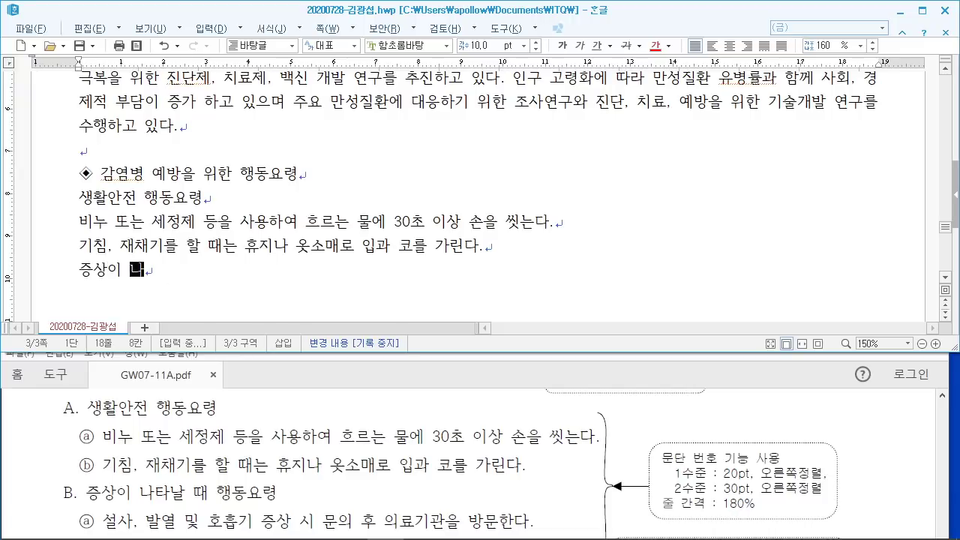
text(행동요령)
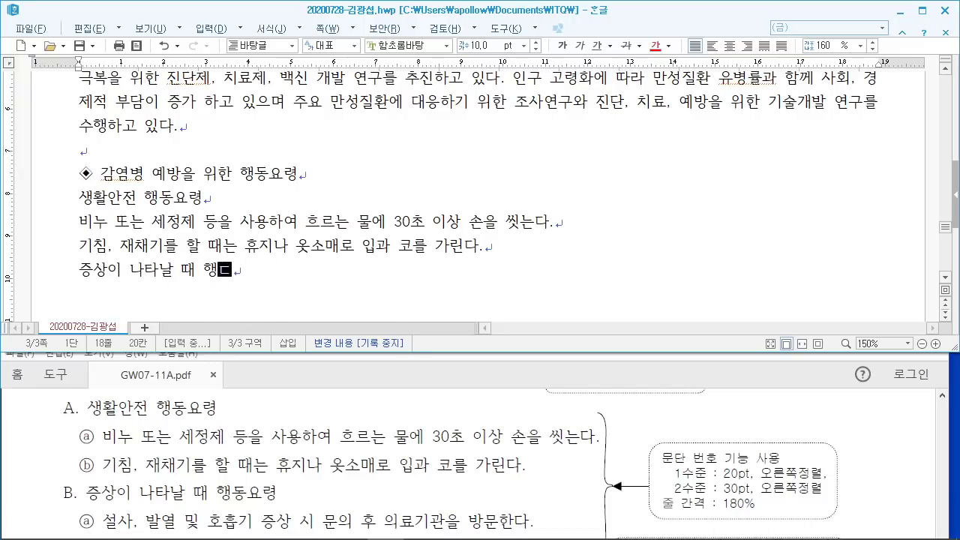
key(Return)
text(설사, )
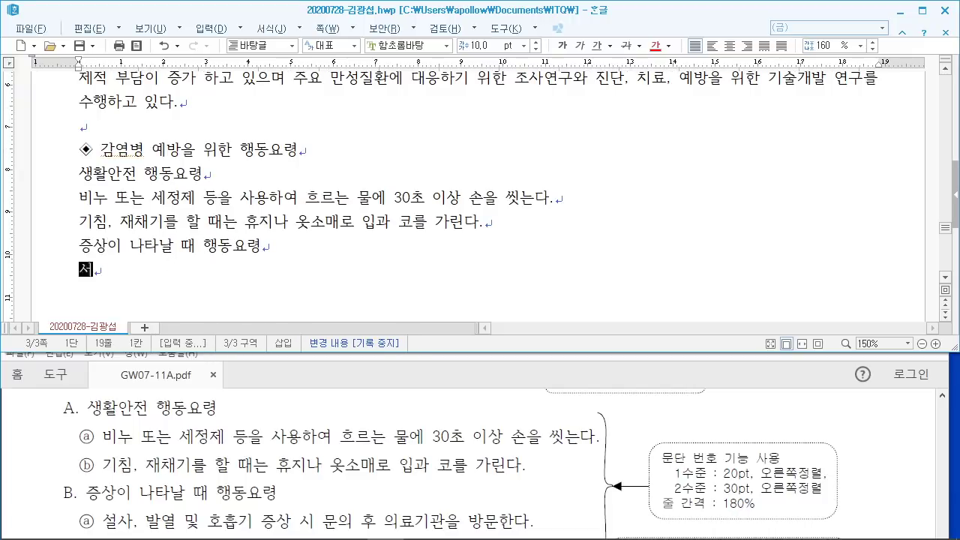
text(발)
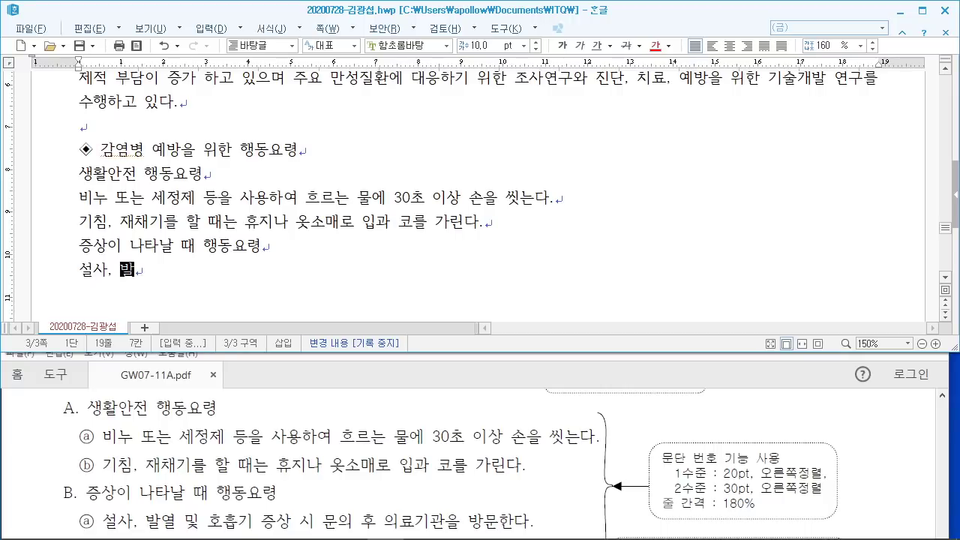
text(열 및 호흡기 증상 ㅅ)
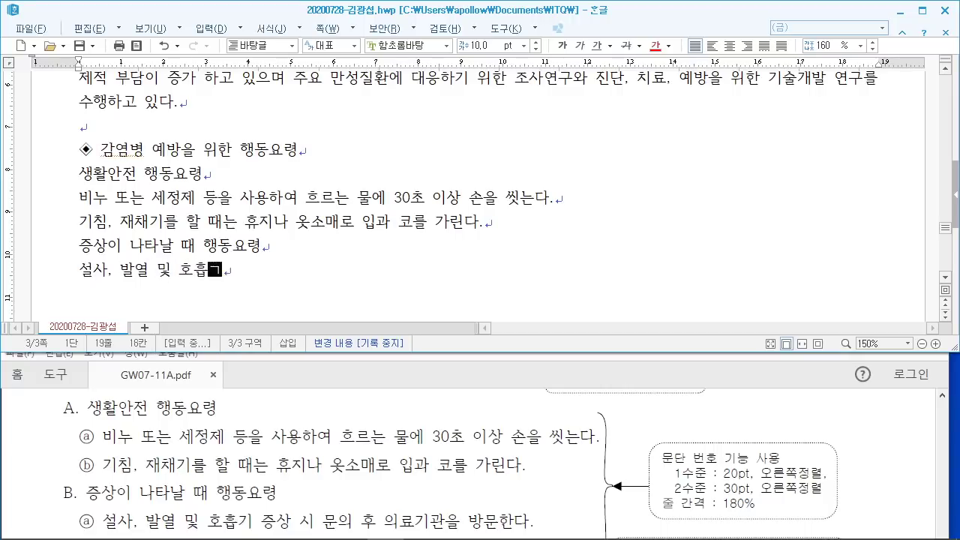
text( 문의 후 읠)
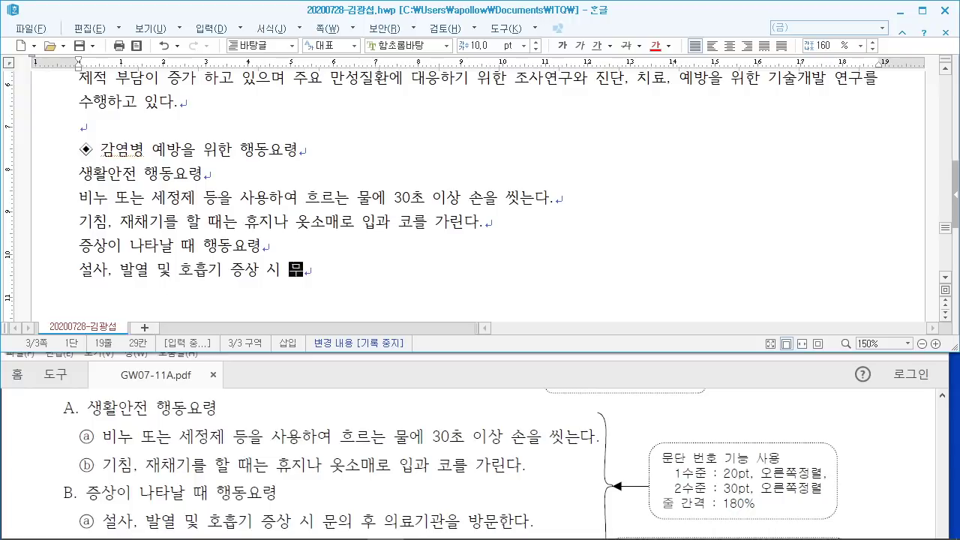
text(료기)
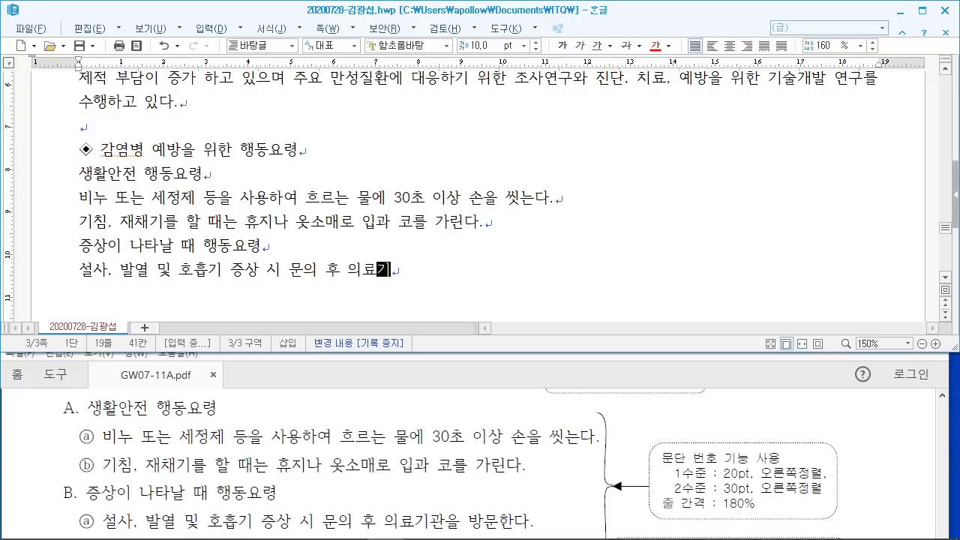
text(관을 방문한다.)
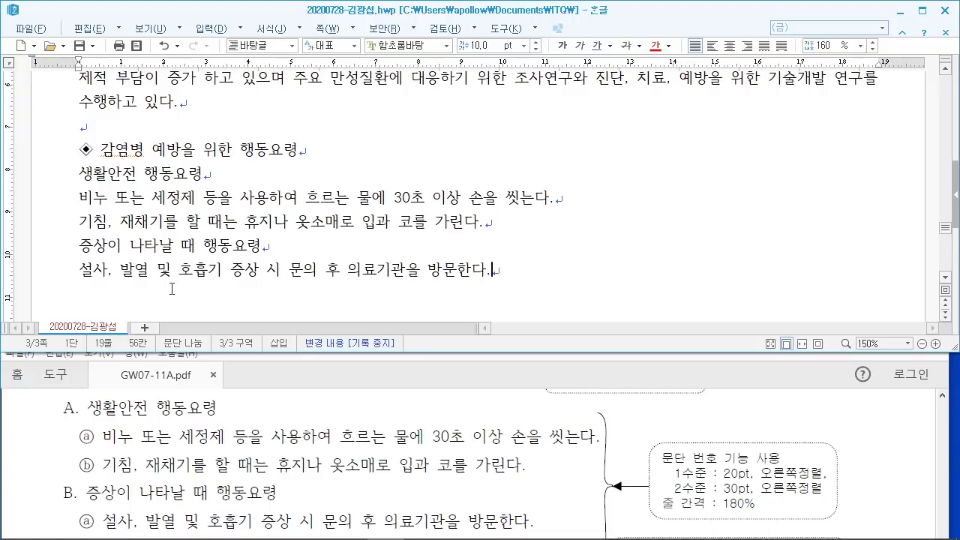
key(Return)
Step: Add '해외 여행객은 귀국 시 발열, 호흡기 증상이 있으면 신고해야 한다.' followed by blank lines
scroll(450, 465, down, 2)
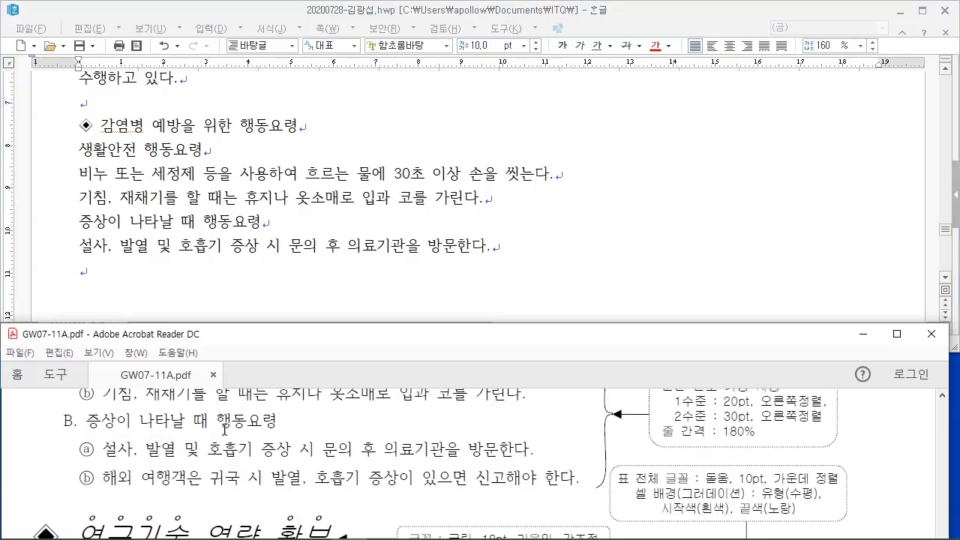
click(157, 278)
text(ㅎ해외 여)
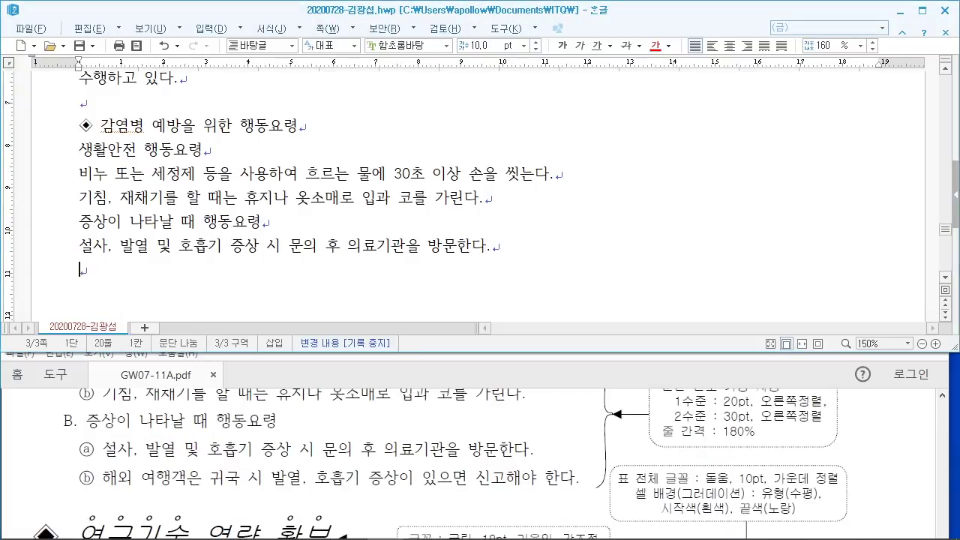
text(행객)
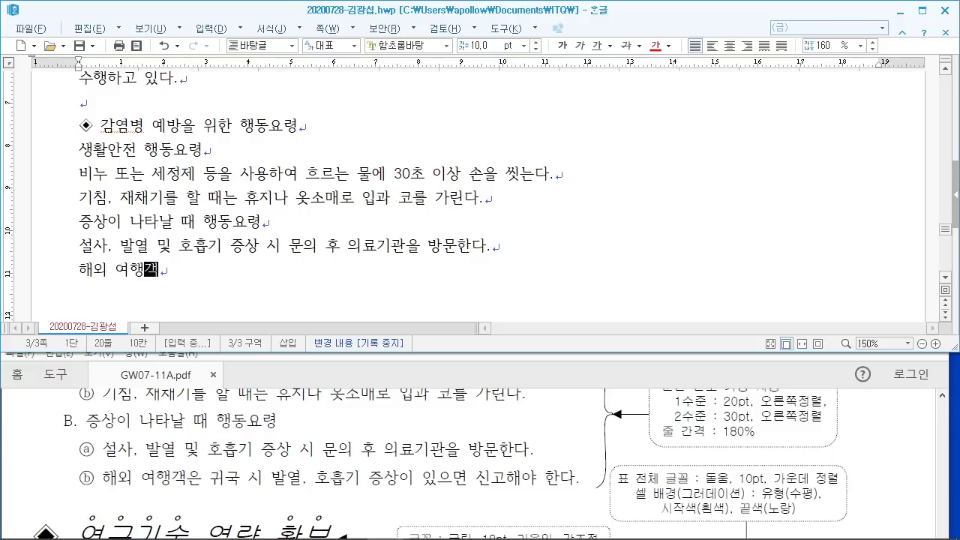
text(은 귀국 시 발)
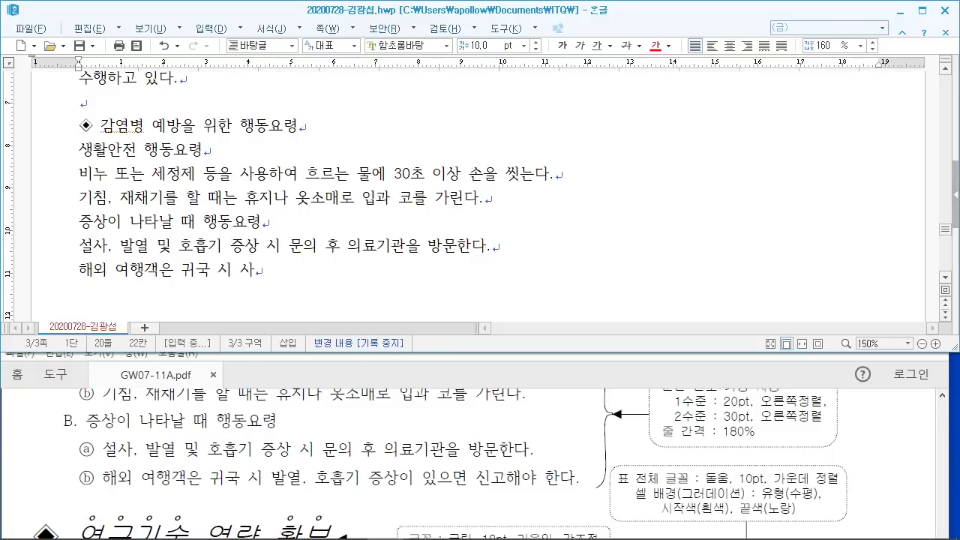
text(열, 호흡)
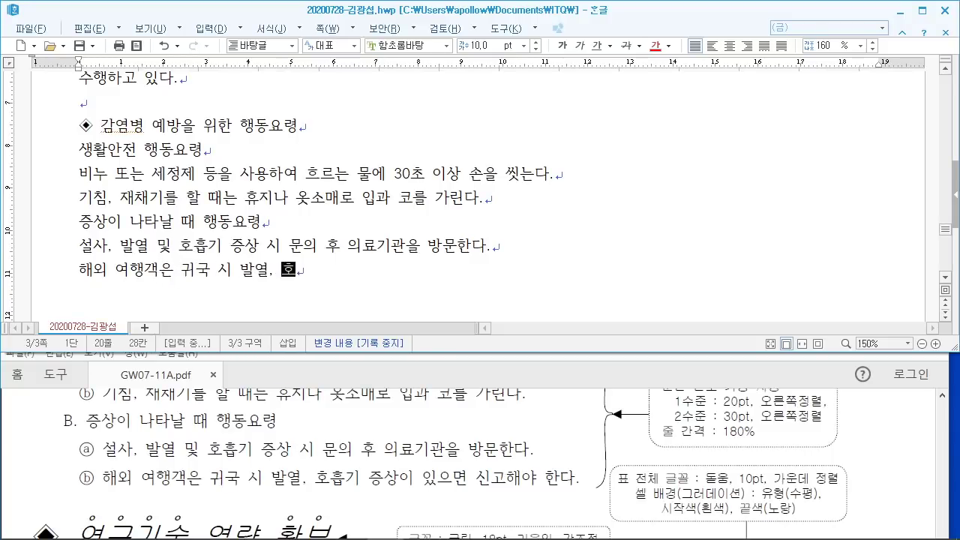
key(BackSpace)
key(BackSpace)
text(호흡기 증상이 있)
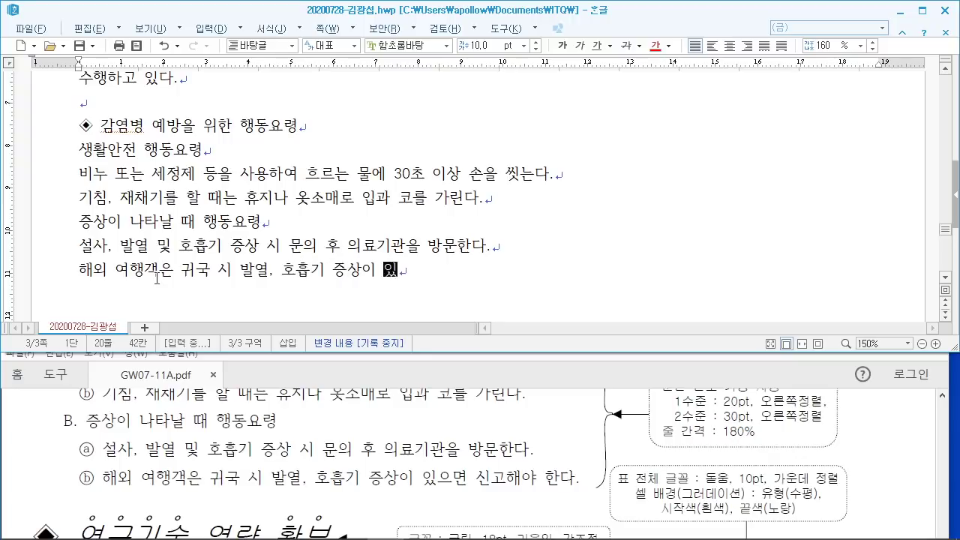
text(으면 신고해야 한다.)
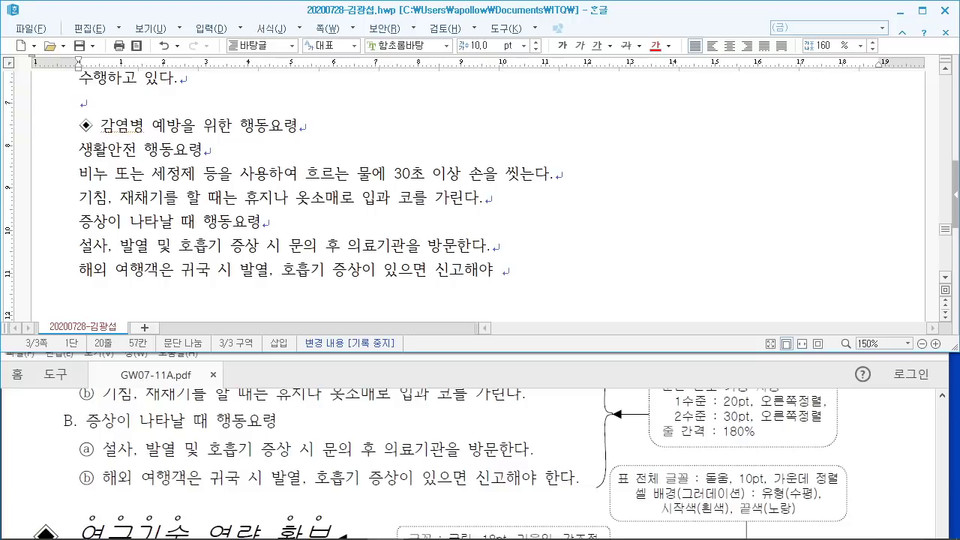
key(Return)
key(Return)
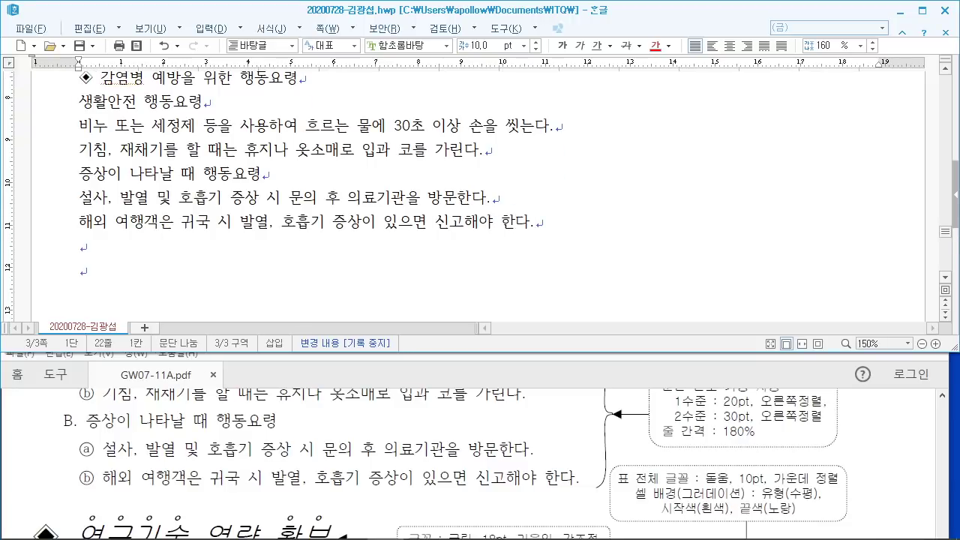
Step: Copy the first heading's ◆ onto the empty line and type 연구기술 역량 확보 after it
click(297, 449)
scroll(297, 450, down, 2)
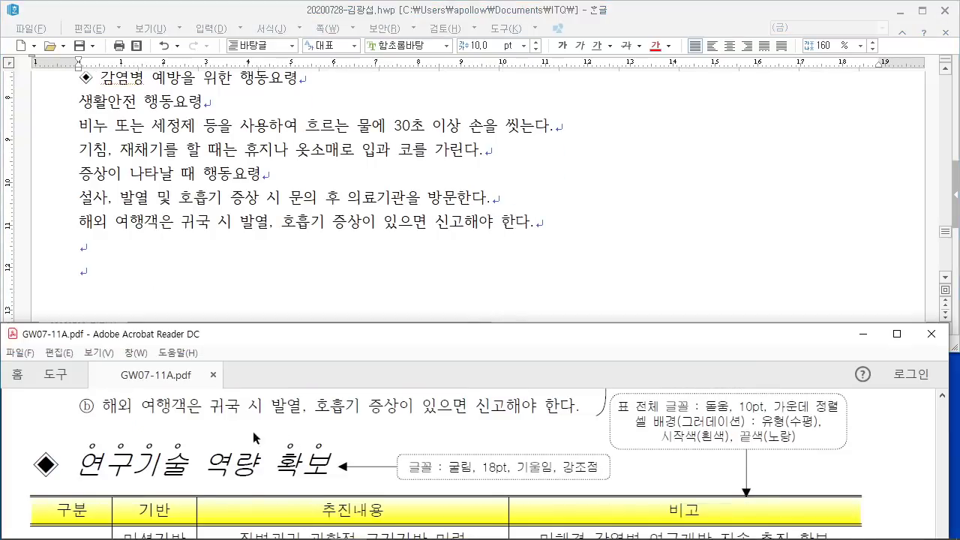
drag(89, 83, 81, 78)
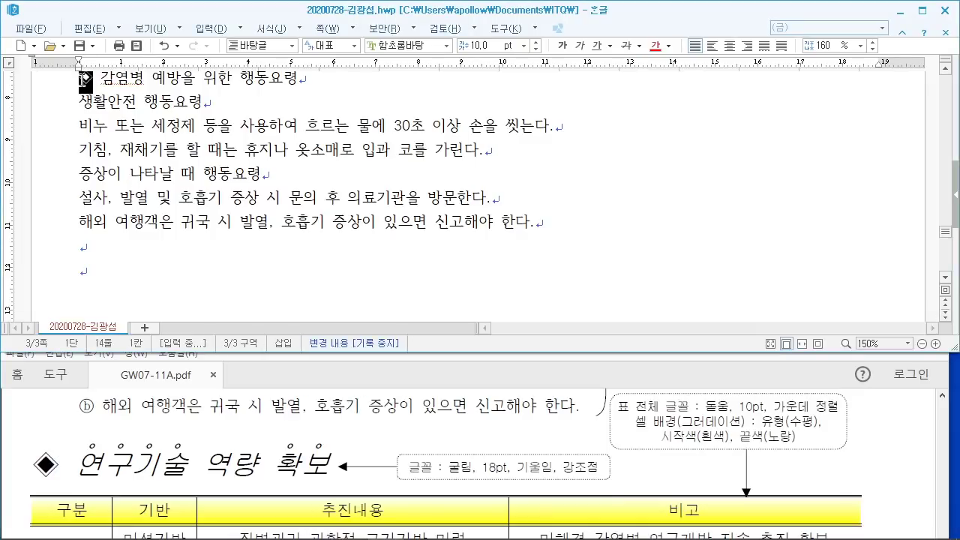
scroll(119, 124, up, 2)
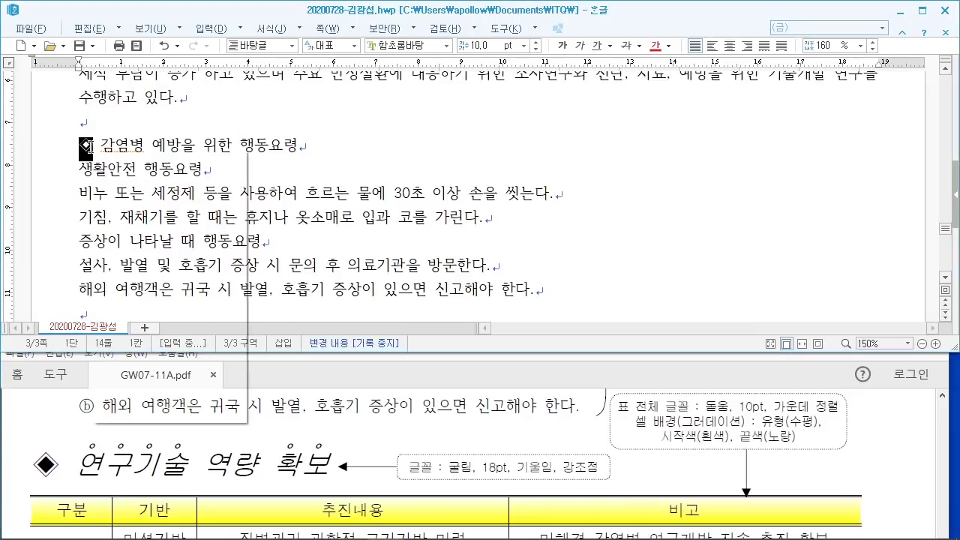
right_click(90, 150)
click(135, 183)
scroll(89, 225, down, 4)
right_click(84, 202)
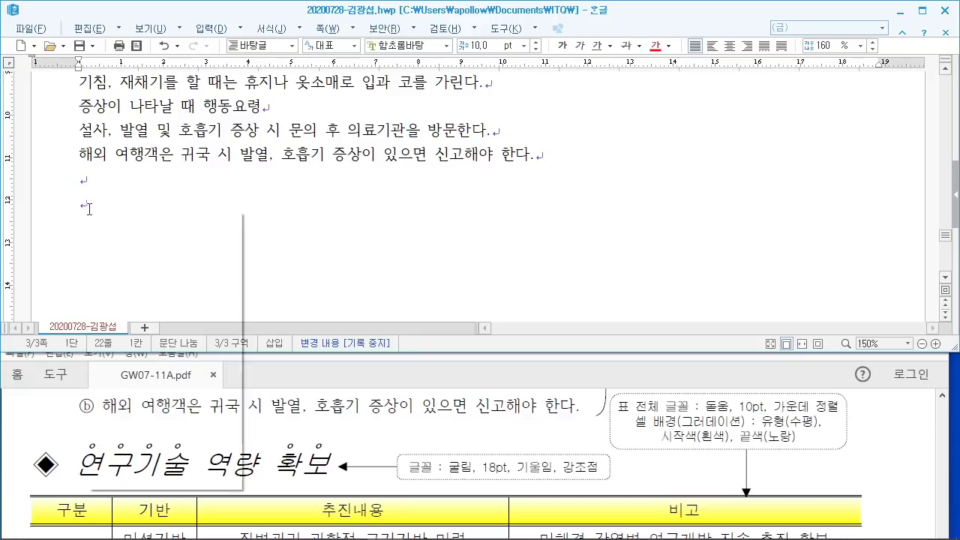
click(127, 217)
text(연구기술 역량)
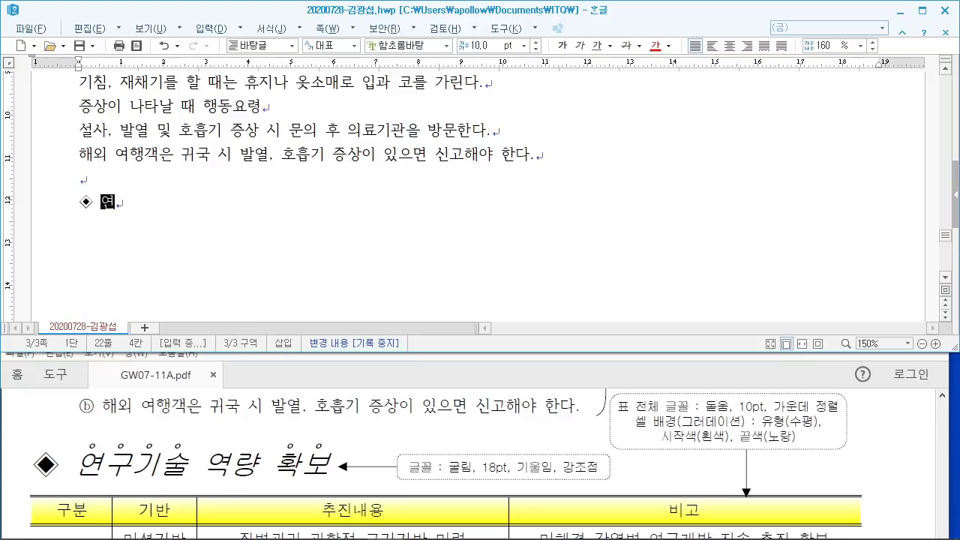
text( 확보)
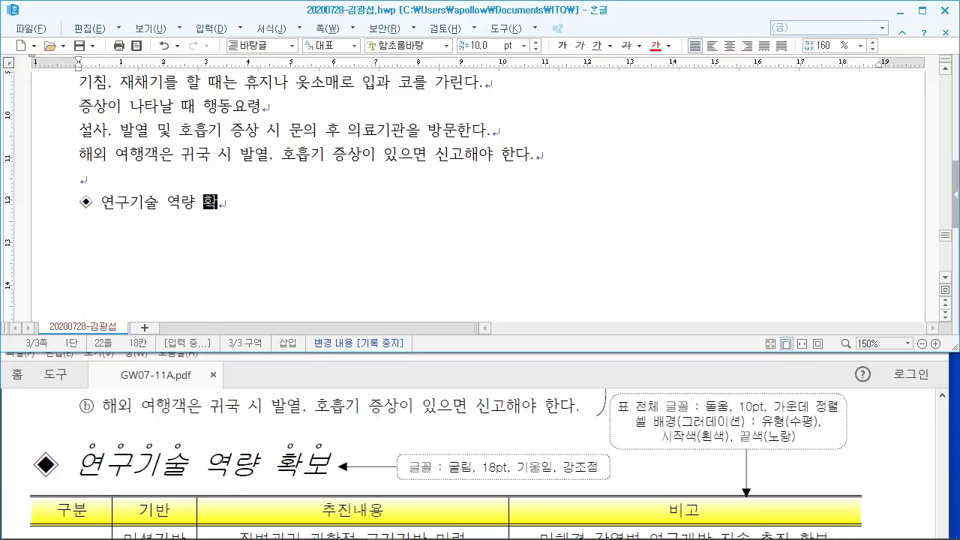
key(Return)
key(Return)
key(Return)
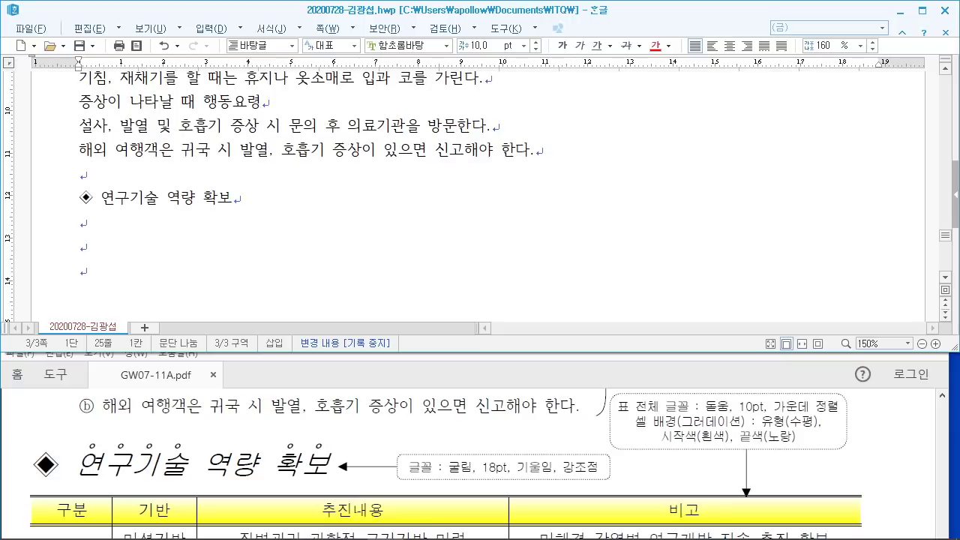
Step: Bring the PDF forward, maximize it, and scroll to the 연구기술 역량 확보 table
click(141, 424)
scroll(454, 425, down, 2)
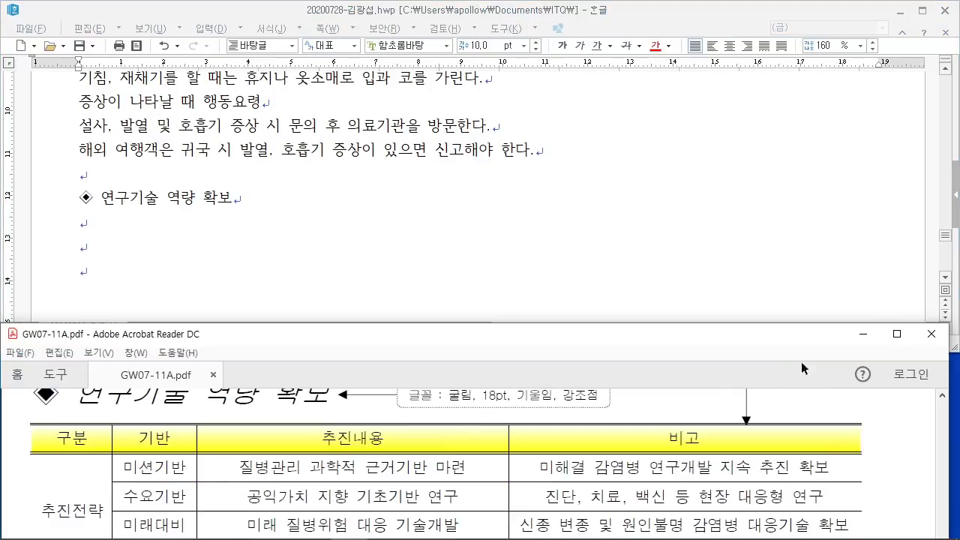
click(897, 334)
scroll(410, 342, up, 1)
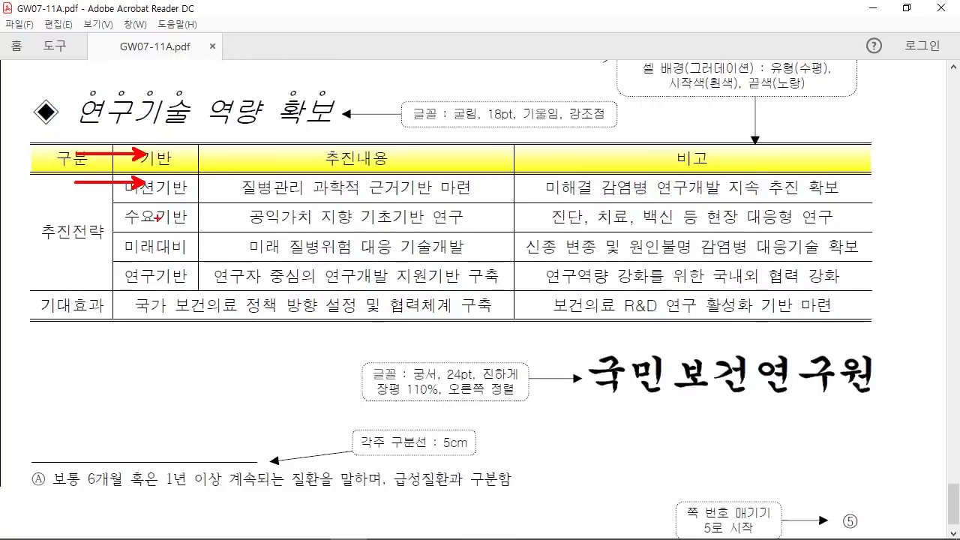
Step: Draw arrows at the 미래대비, 연구기반, 기대효과 rows and the 구분, 추진내용, 비고 headers, then clear them
drag(94, 242, 134, 232)
drag(101, 264, 137, 264)
drag(75, 292, 139, 282)
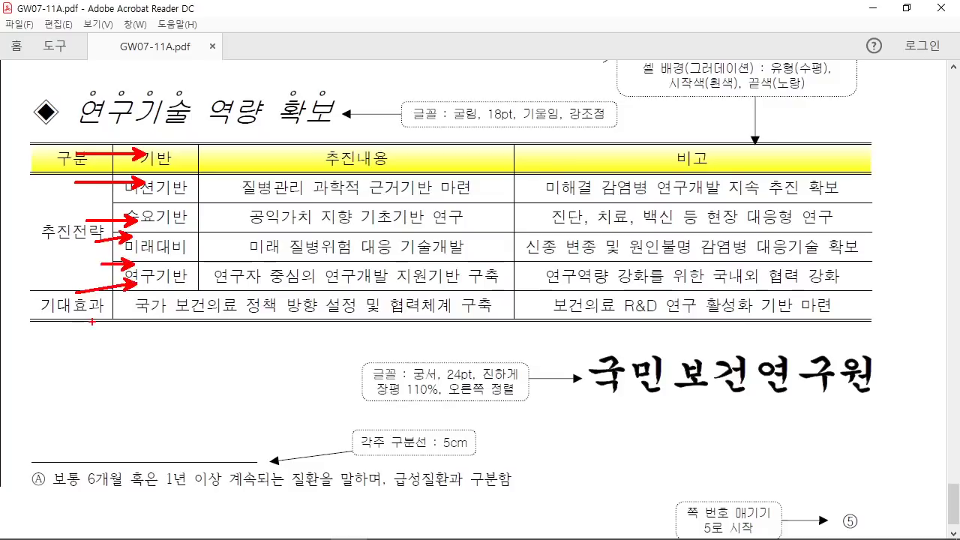
drag(71, 159, 71, 225)
drag(176, 133, 175, 189)
drag(345, 112, 320, 161)
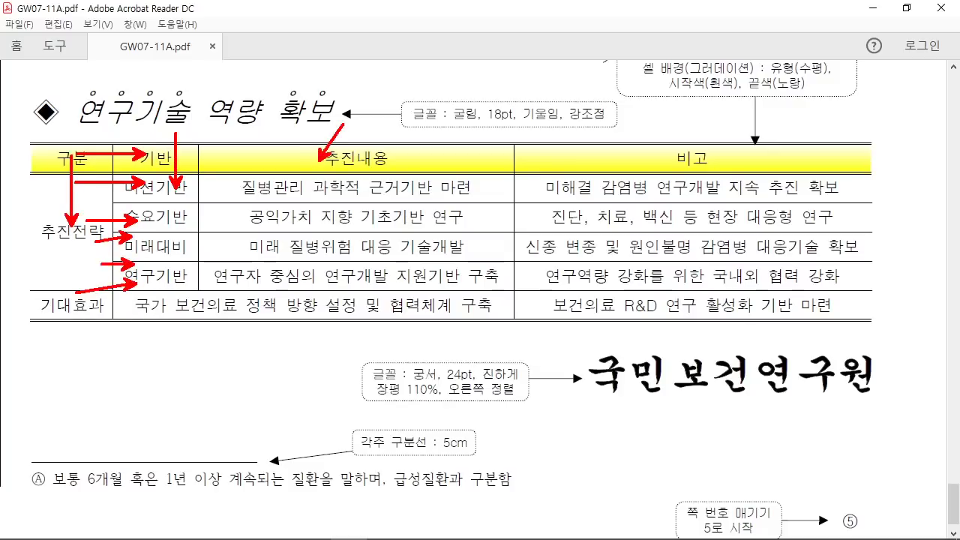
drag(664, 131, 664, 197)
key(Escape)
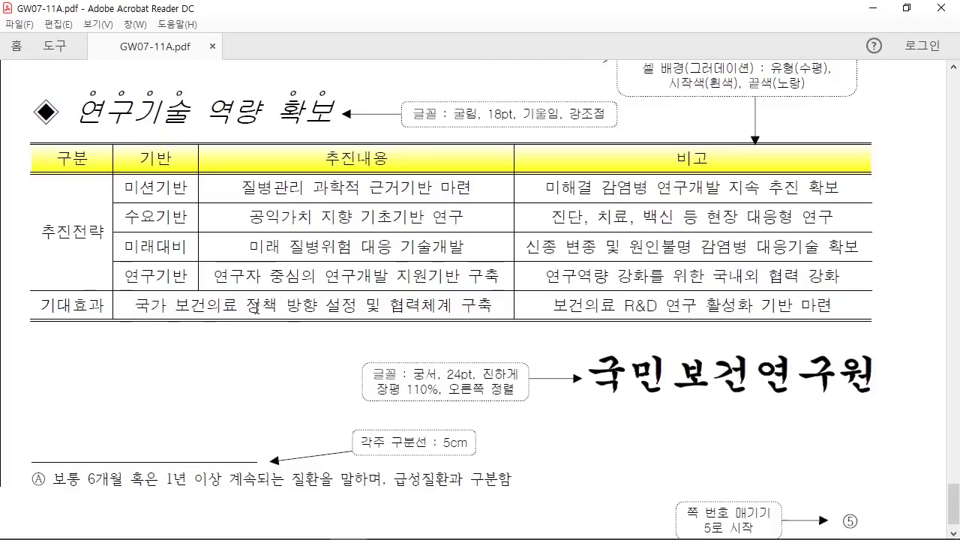
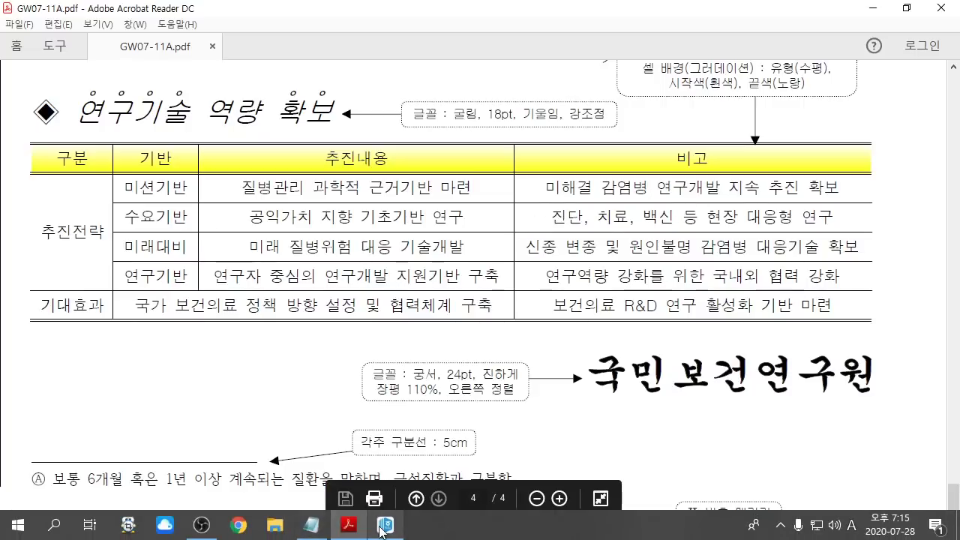
Step: Bring the Hangul answer document back in front of Acrobat
click(383, 525)
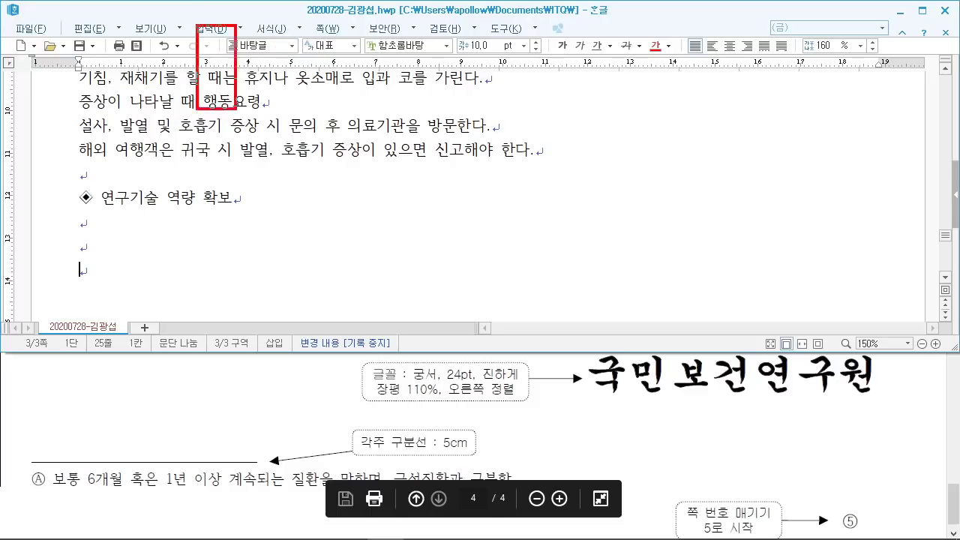
drag(236, 109, 370, 168)
mouse_move(244, 72)
mouse_down()
mouse_move(225, 110)
mouse_move(289, 82)
mouse_move(321, 96)
mouse_move(342, 132)
mouse_move(321, 82)
mouse_up()
mouse_move(405, 63)
mouse_down()
mouse_move(405, 125)
mouse_move(424, 96)
mouse_up()
mouse_move(440, 27)
mouse_down()
mouse_move(487, 180)
mouse_move(568, 174)
mouse_up()
drag(490, 141, 534, 135)
drag(534, 63, 523, 137)
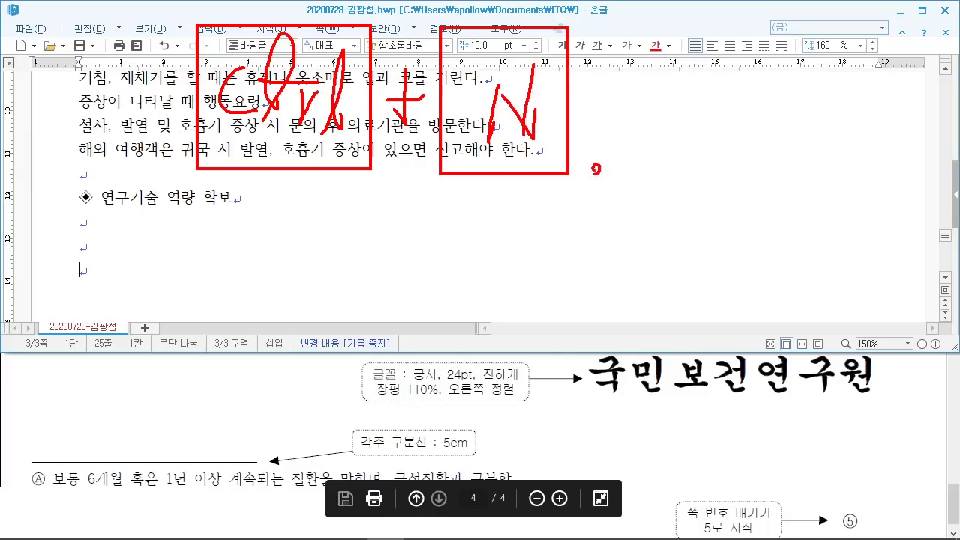
drag(597, 170, 591, 198)
mouse_move(632, 20)
mouse_down()
mouse_move(705, 143)
mouse_move(805, 166)
mouse_up()
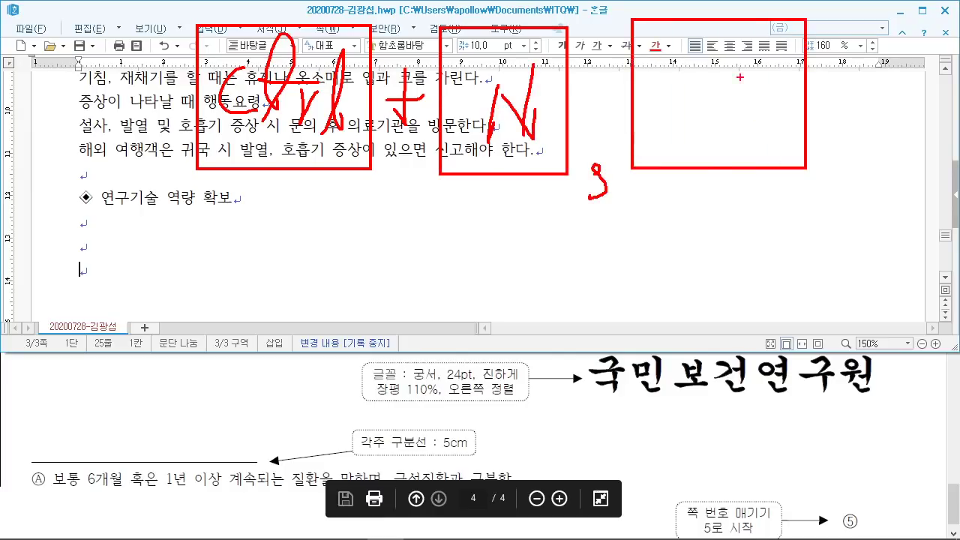
mouse_move(654, 52)
mouse_down()
mouse_move(735, 50)
mouse_move(705, 122)
mouse_up()
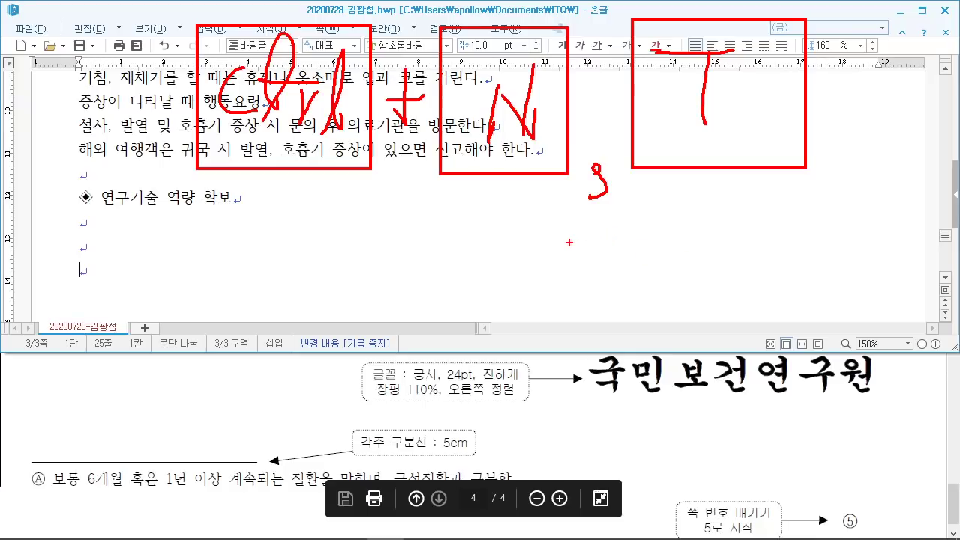
key(Escape)
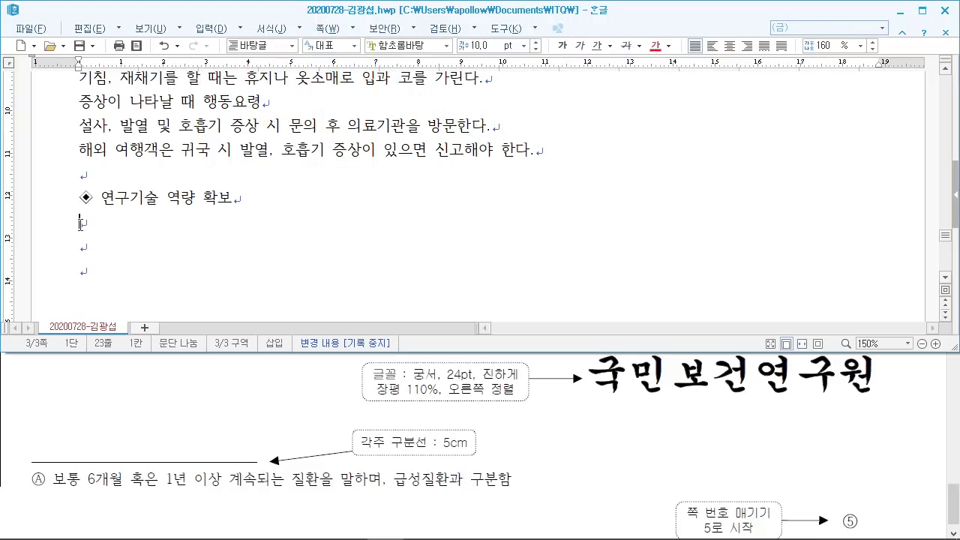
Step: Remove an extra empty line and insert a 6-row, 4-column table treated as a character
key(Delete)
key(ctrl+n)
key(t)
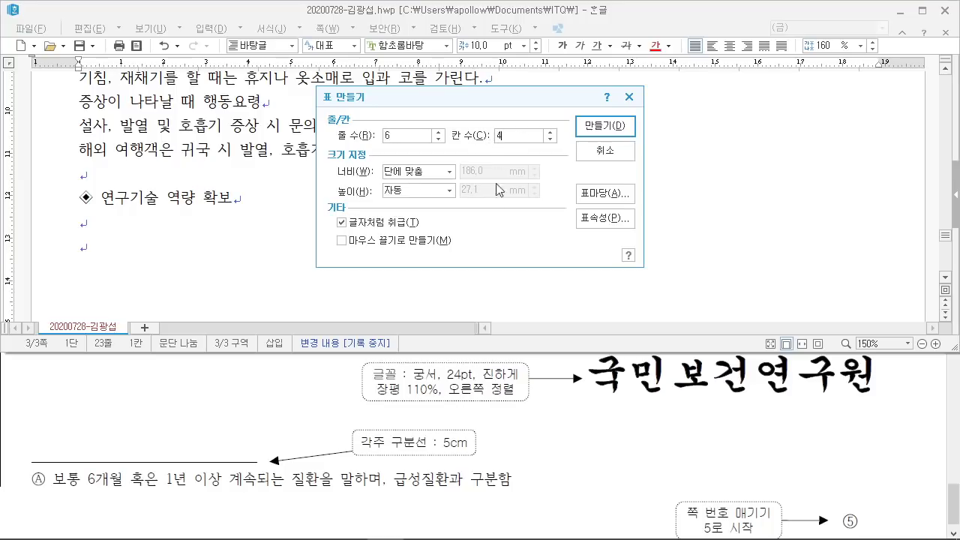
drag(324, 206, 434, 238)
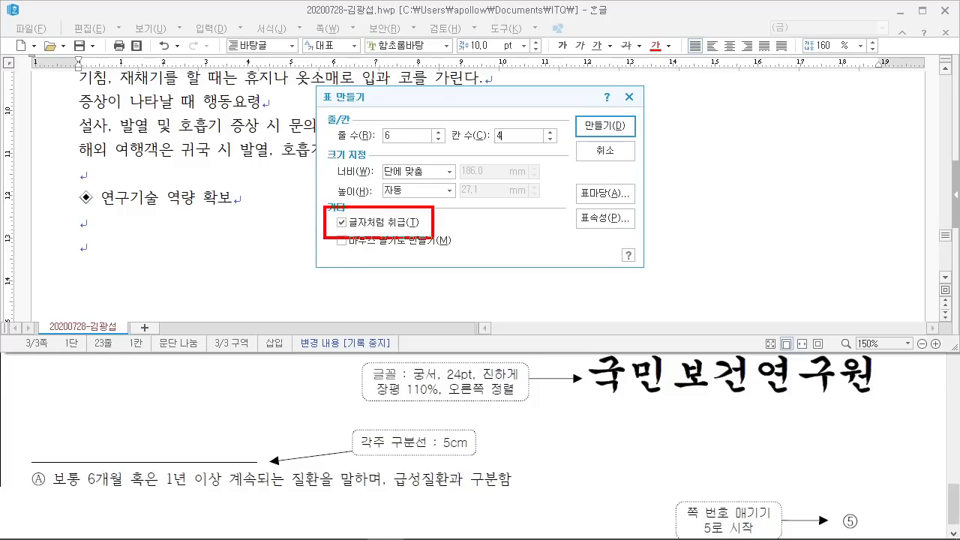
drag(633, 132, 686, 47)
key(Escape)
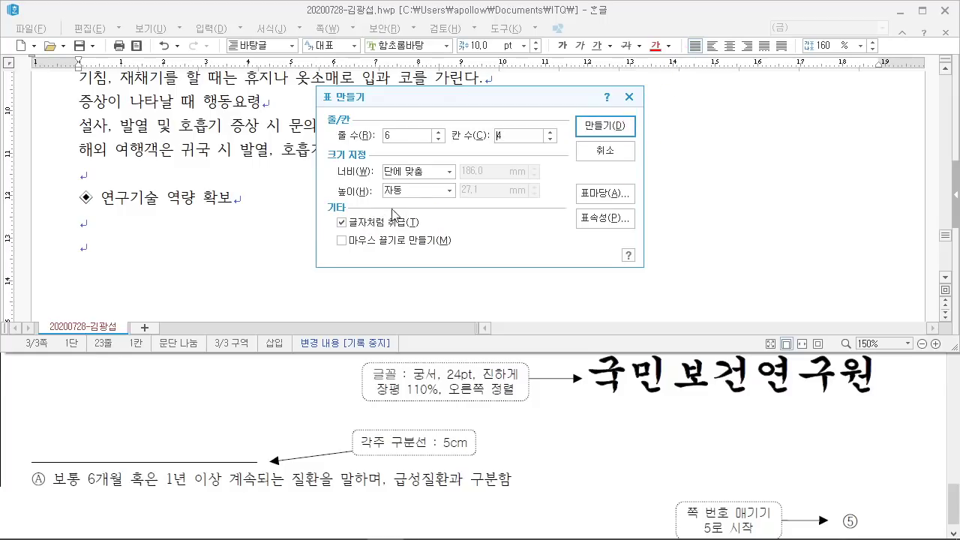
click(605, 126)
Step: Switch back to the exam PDF to check the table layout
scroll(418, 240, down, 1)
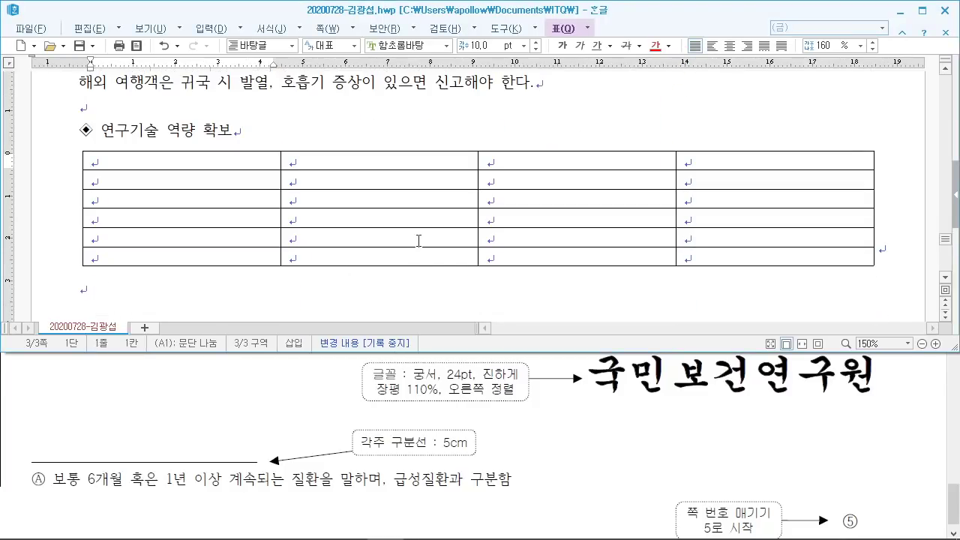
click(417, 377)
scroll(409, 375, up, 6)
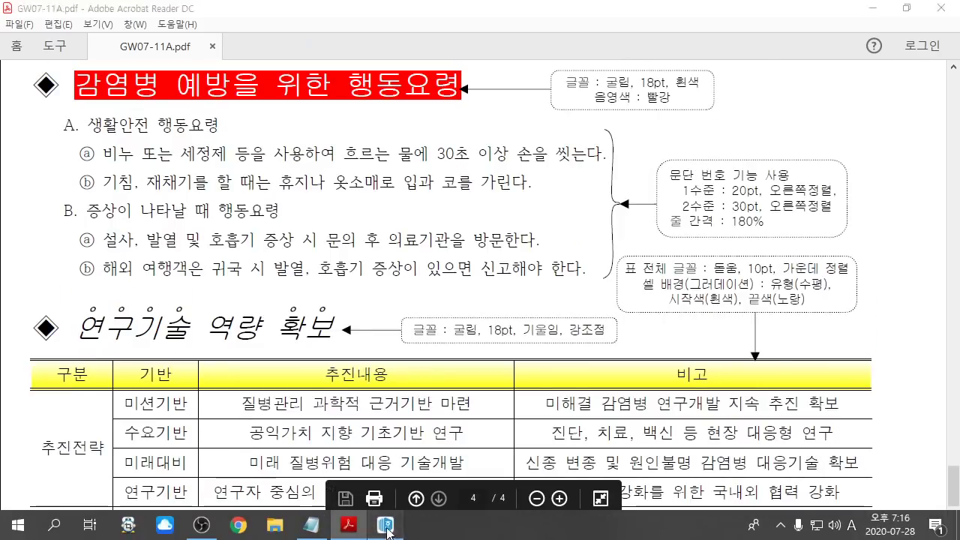
Step: Type 구분 in cell A1 and narrow the first three columns so the last is widest
click(385, 531)
text(구분)
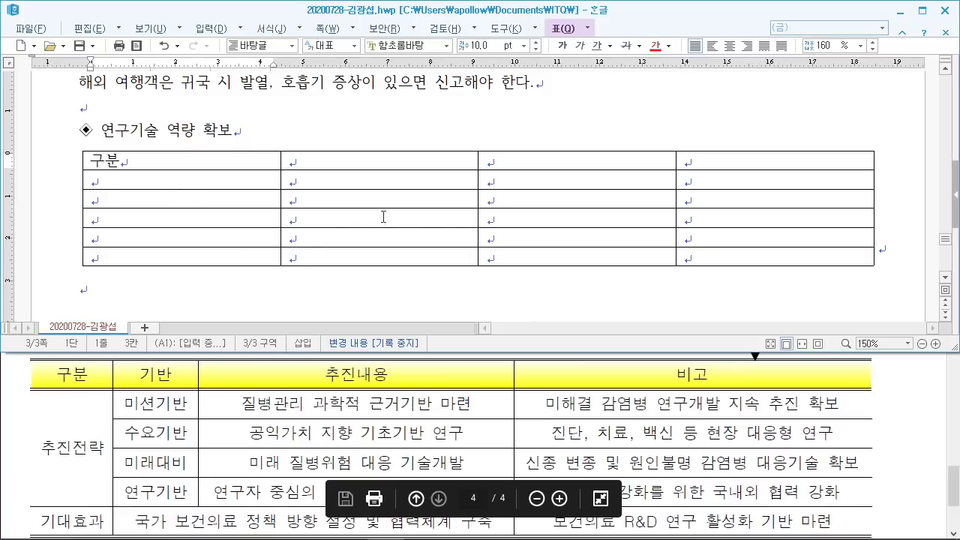
drag(280, 180, 175, 180)
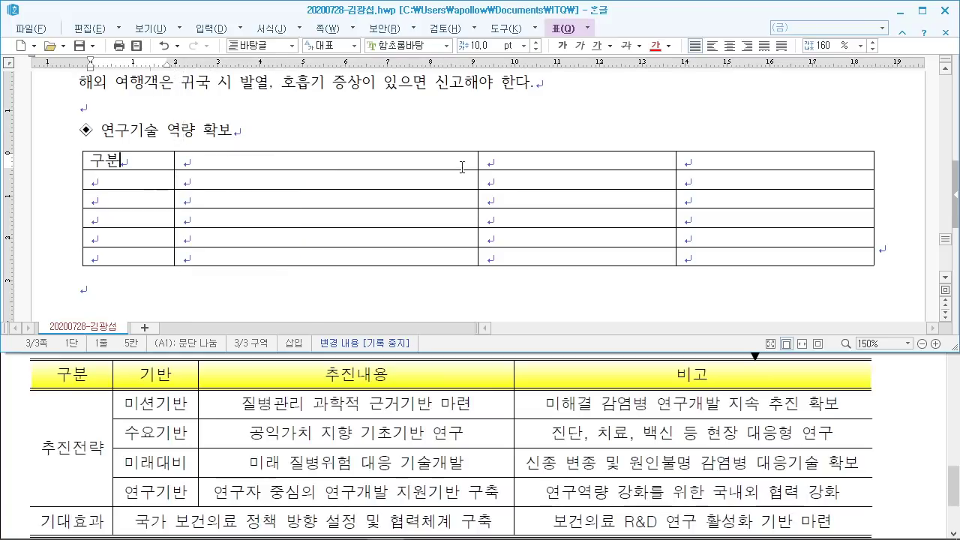
drag(477, 175, 253, 180)
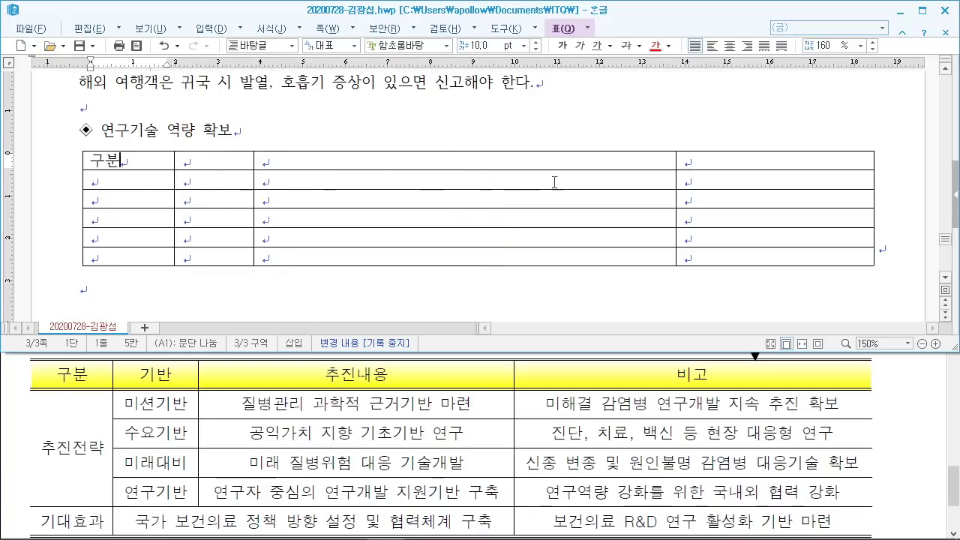
drag(677, 181, 519, 199)
Step: Enter 추진전략 in cell A2 and select cells A2 through A5
key(Down)
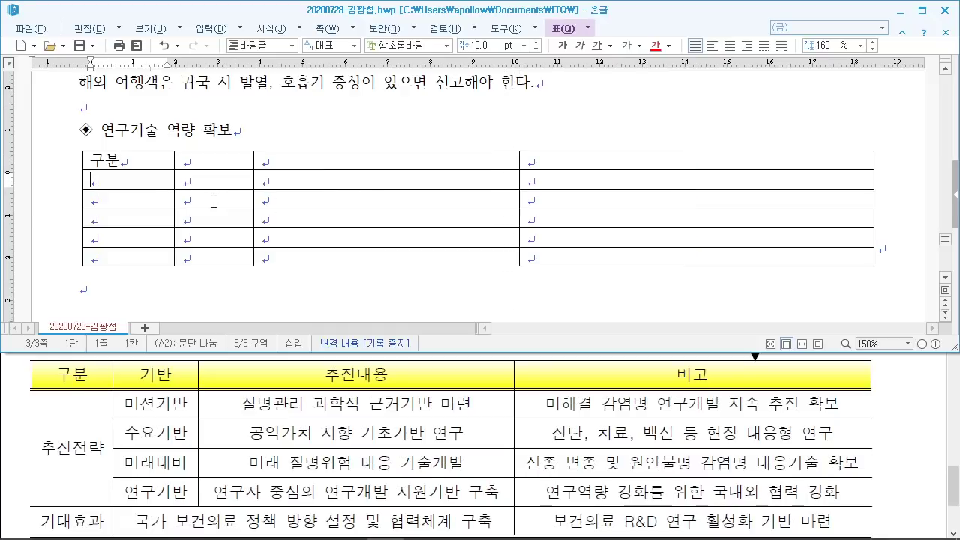
text(추진전략)
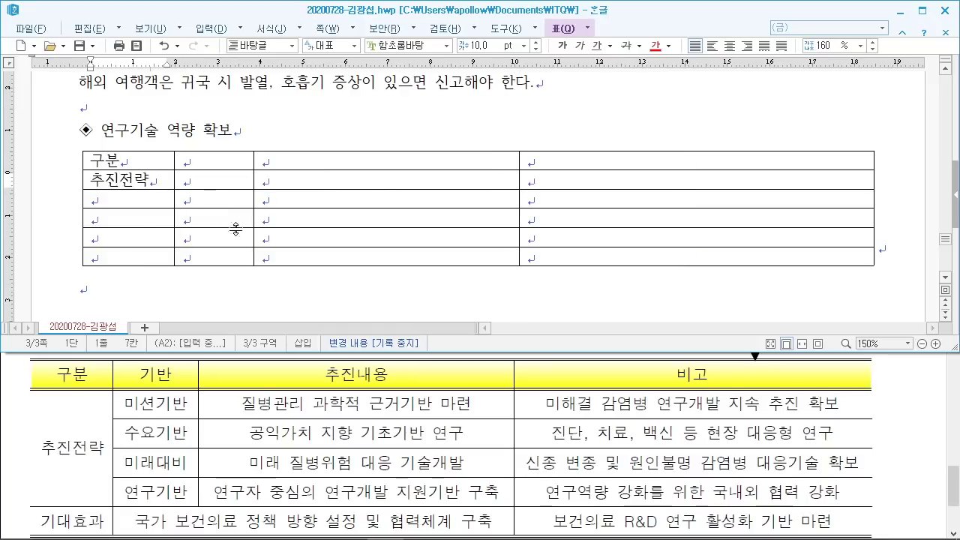
drag(132, 180, 128, 237)
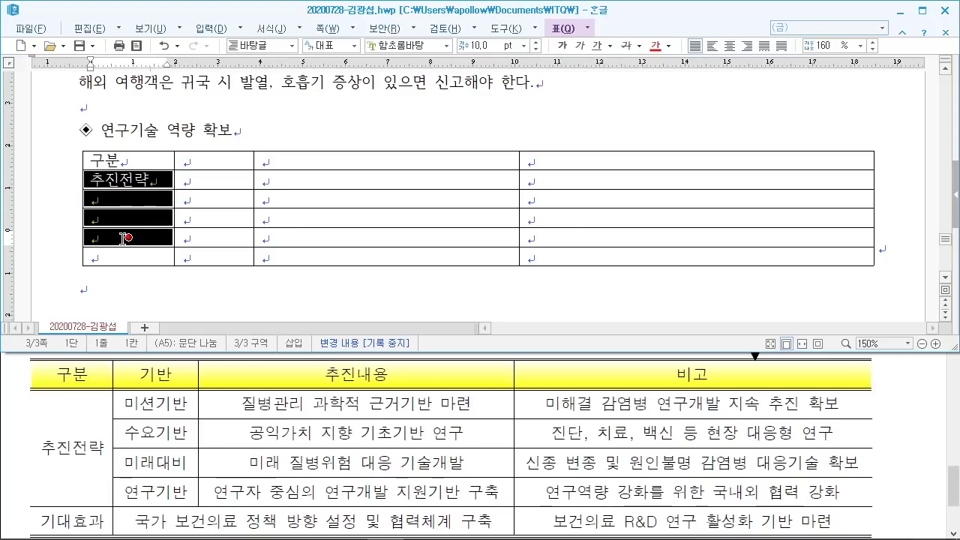
Step: Merge cells A2–A5 into one and type 기대효과 in cell A6
right_click(139, 199)
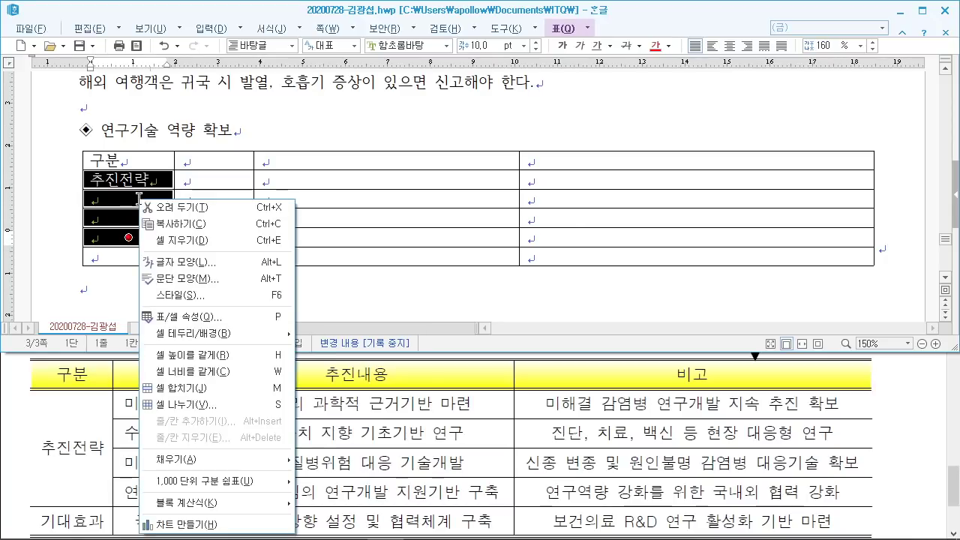
click(230, 389)
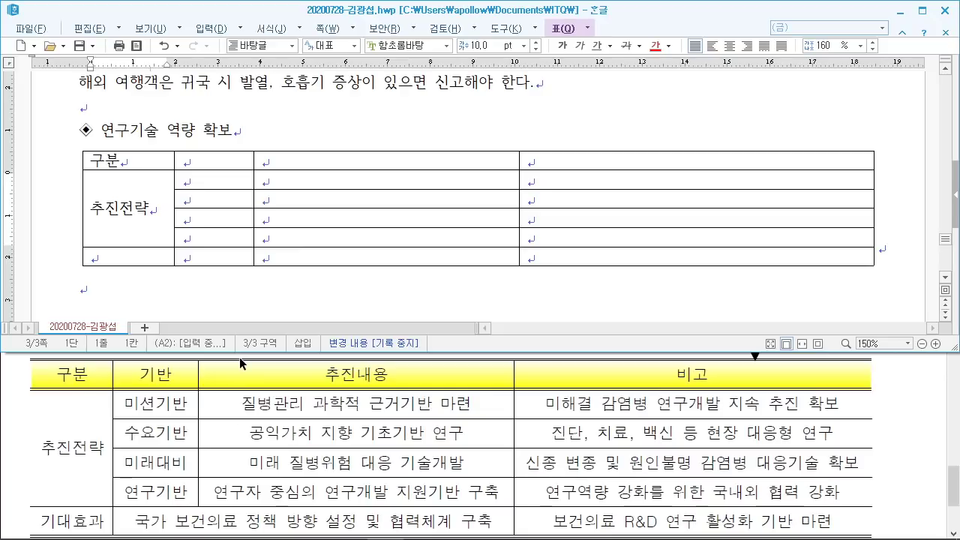
key(Down)
text(기대효과)
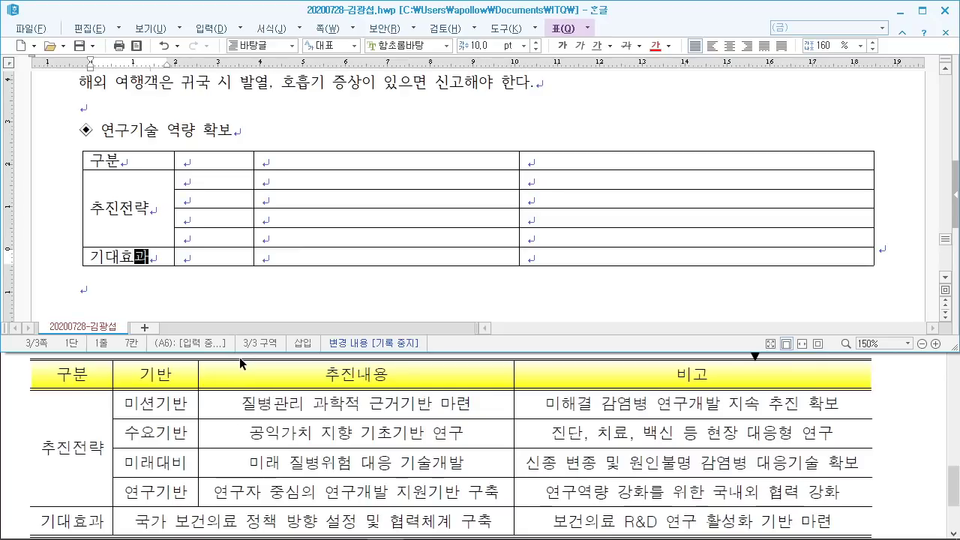
Step: Fill column B with 기반, 미션기반, 수요기반, 미래대비 and 연구기반
click(234, 163)
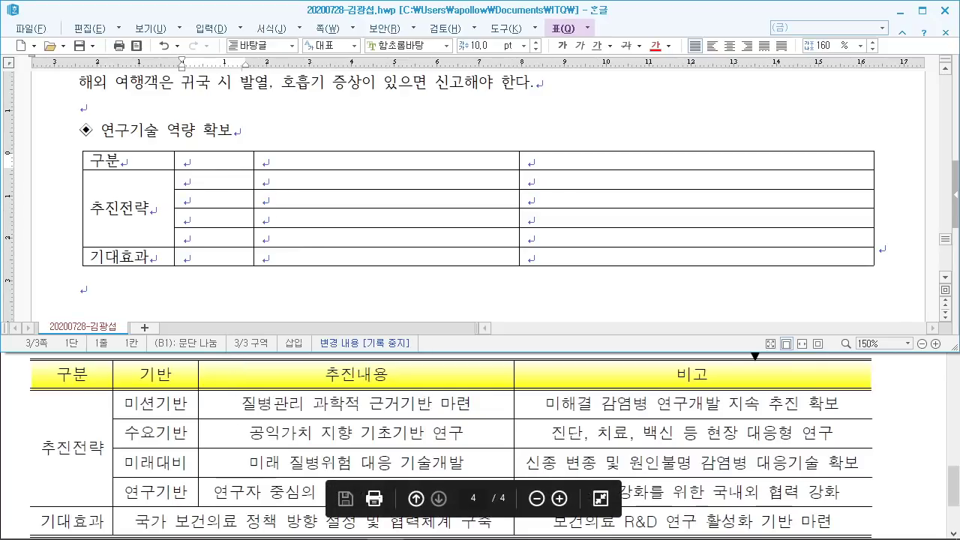
text(ㄱ기반)
key(Down)
text(미)
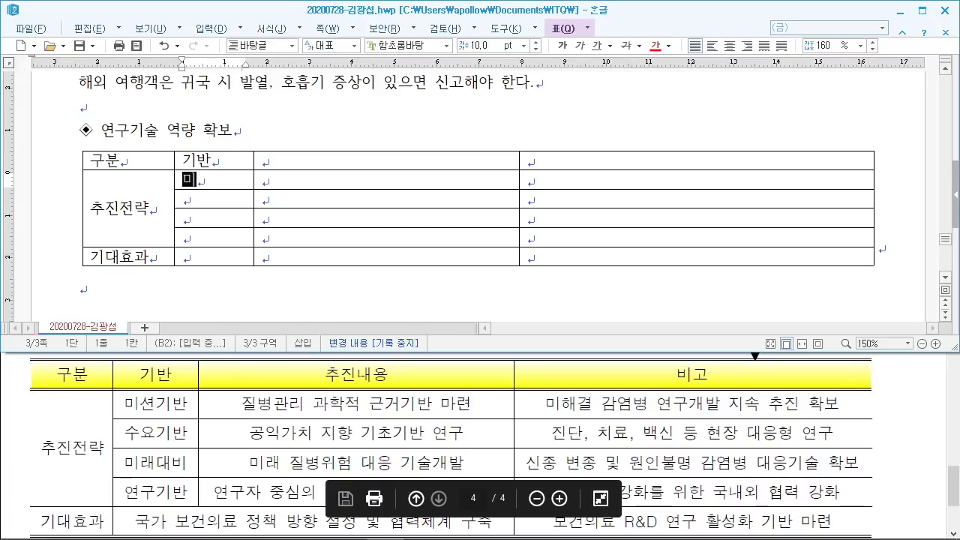
text(셔ㄴ)
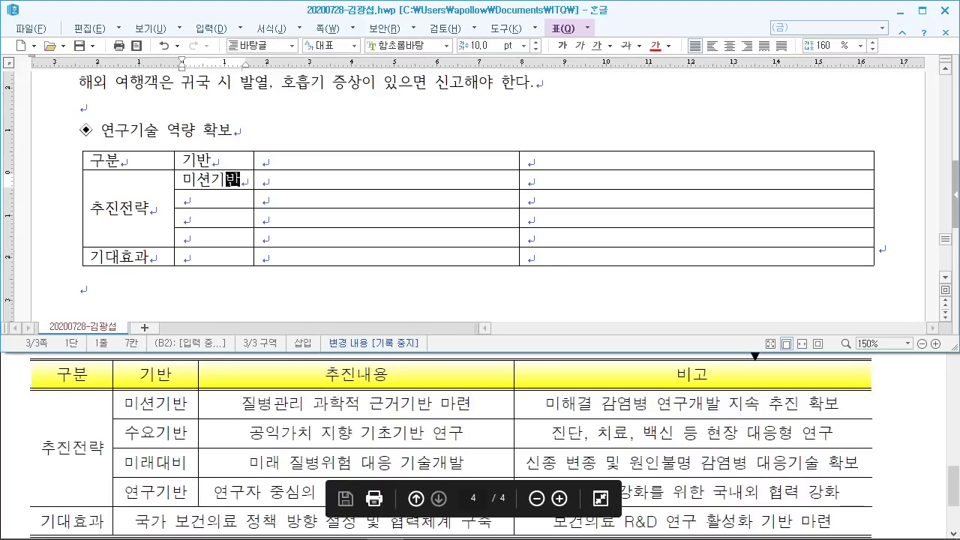
key(Down)
text(수요기반)
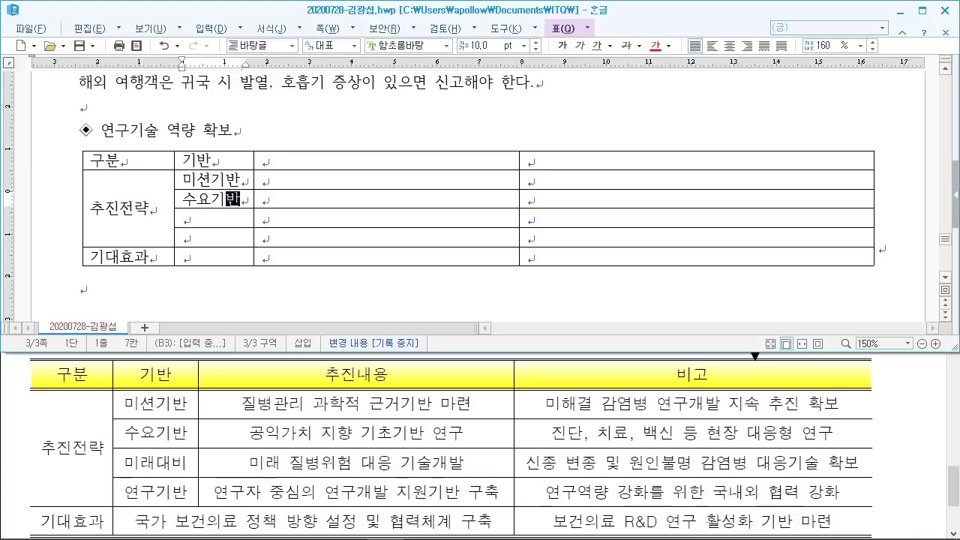
key(Down)
text(미래대)
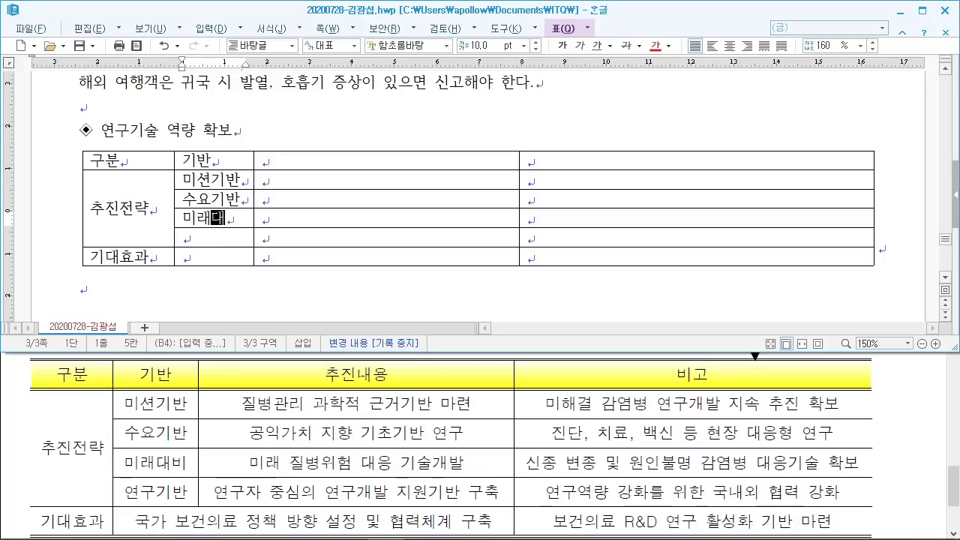
text(비)
key(Down)
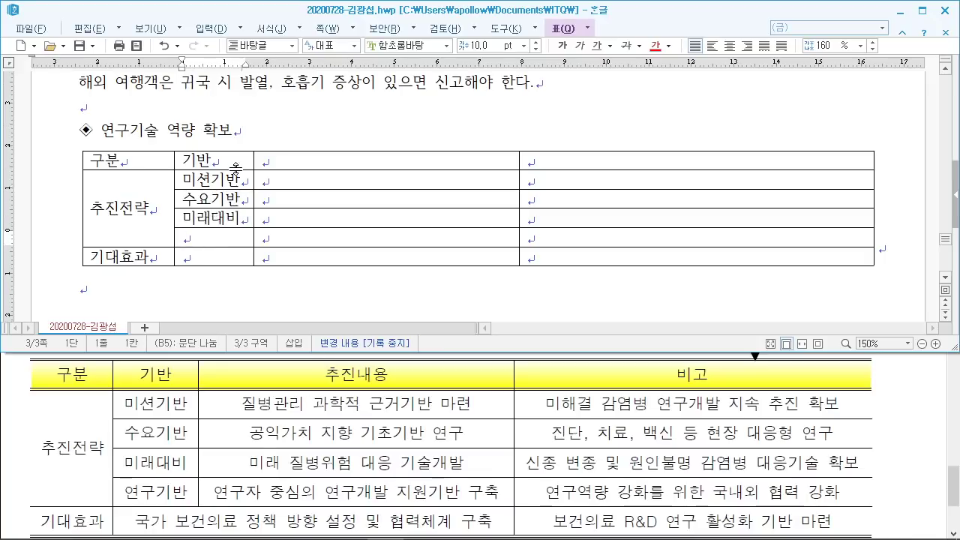
text(연)
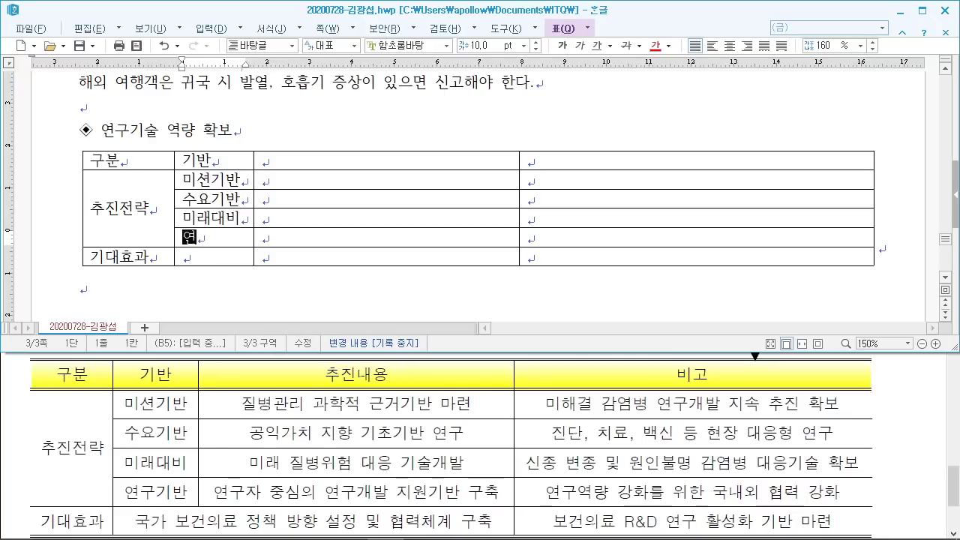
text(구기반)
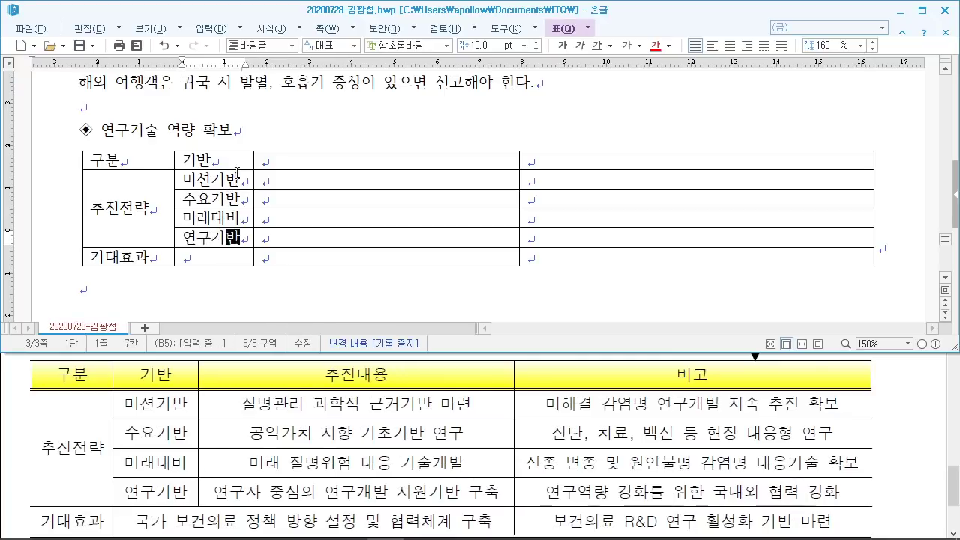
Step: Merge B6 and C6, enter 국가 보건의료 정책 방향 설정 및 협력체계 구축, widening to fit
drag(240, 251, 279, 253)
right_click(279, 253)
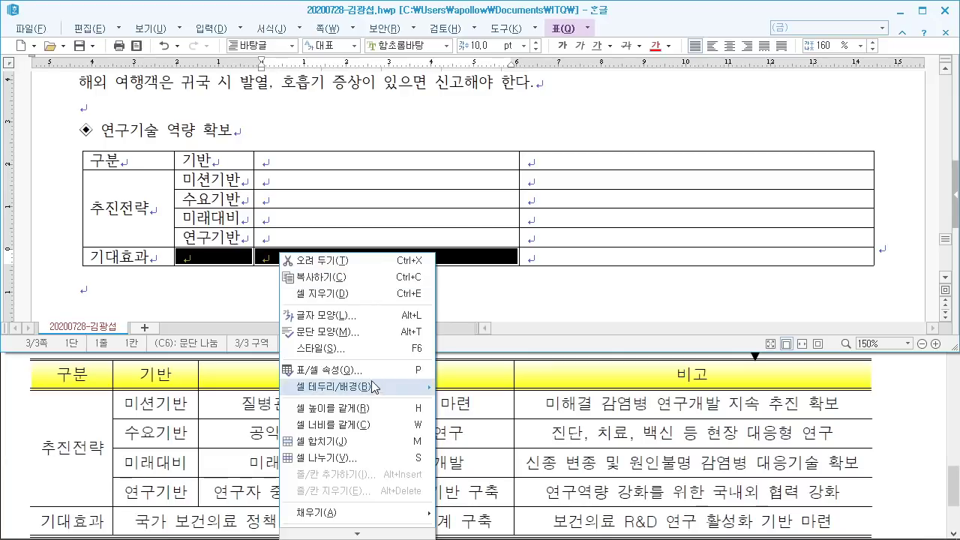
click(321, 441)
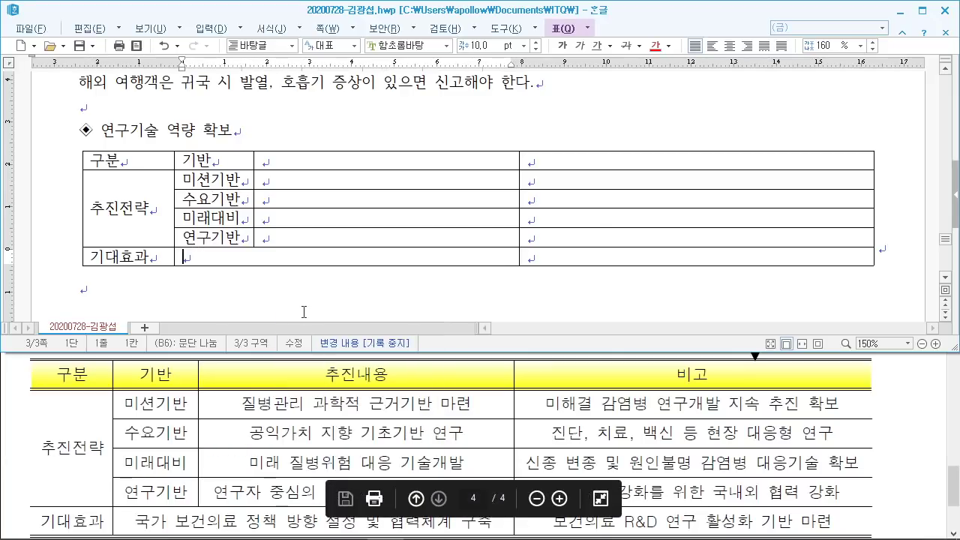
text(국가 보건의료 ㅈ)
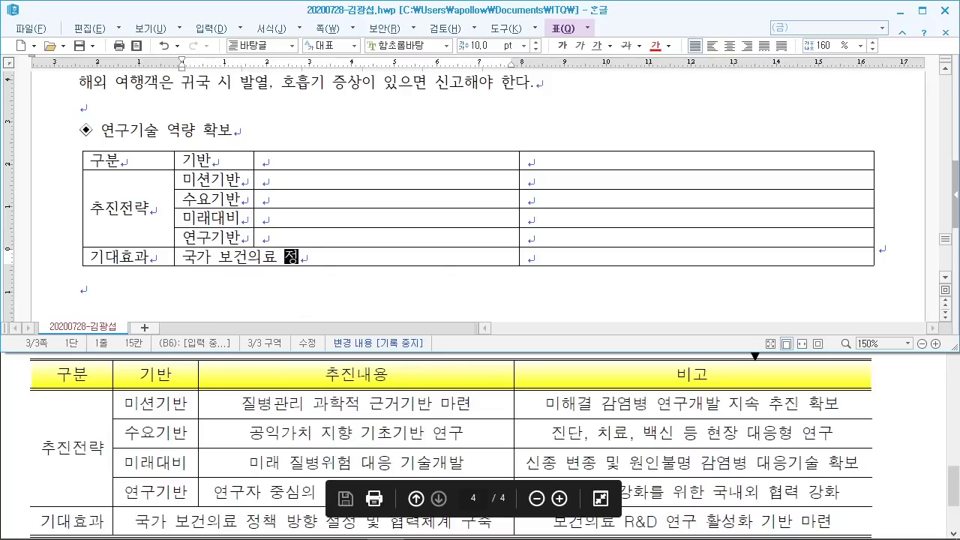
text(책 방향 설)
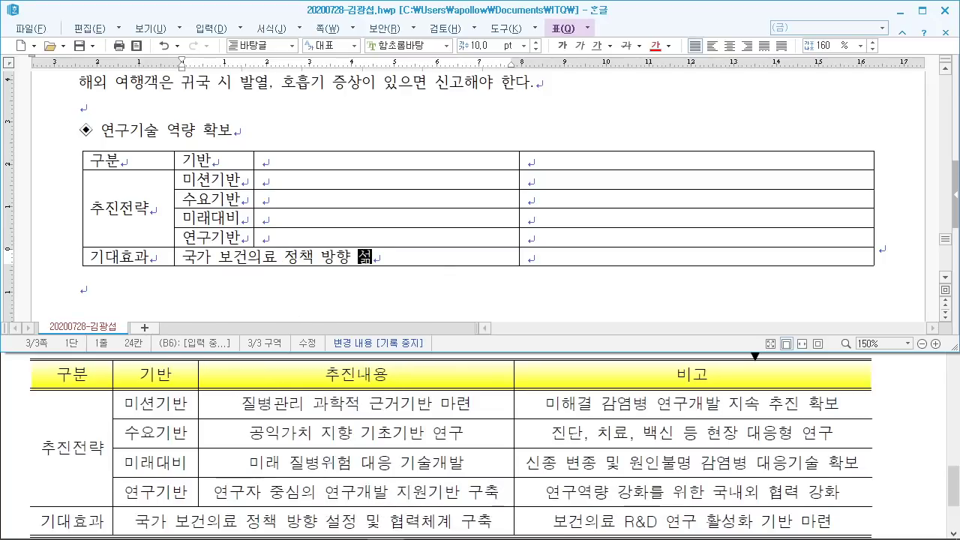
text(정 및 협력)
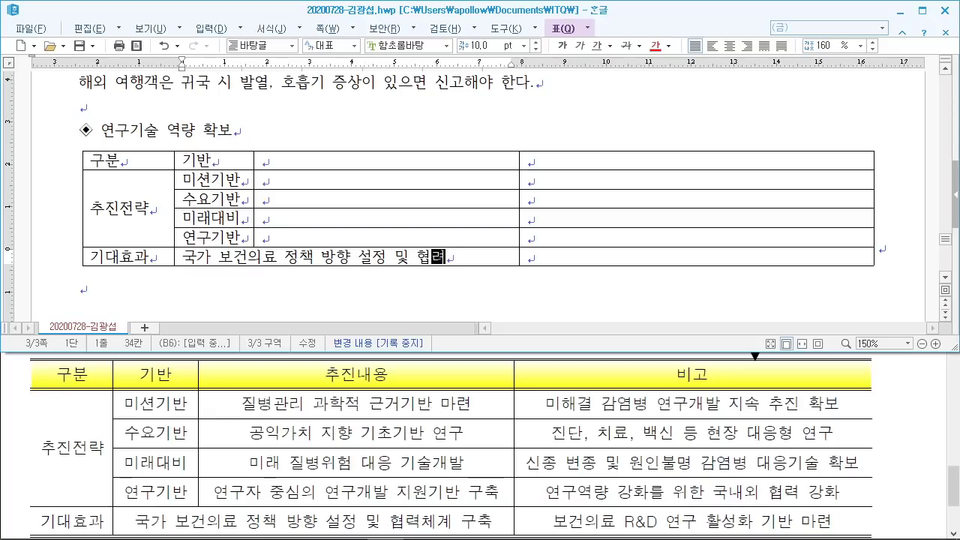
text(체계 구축)
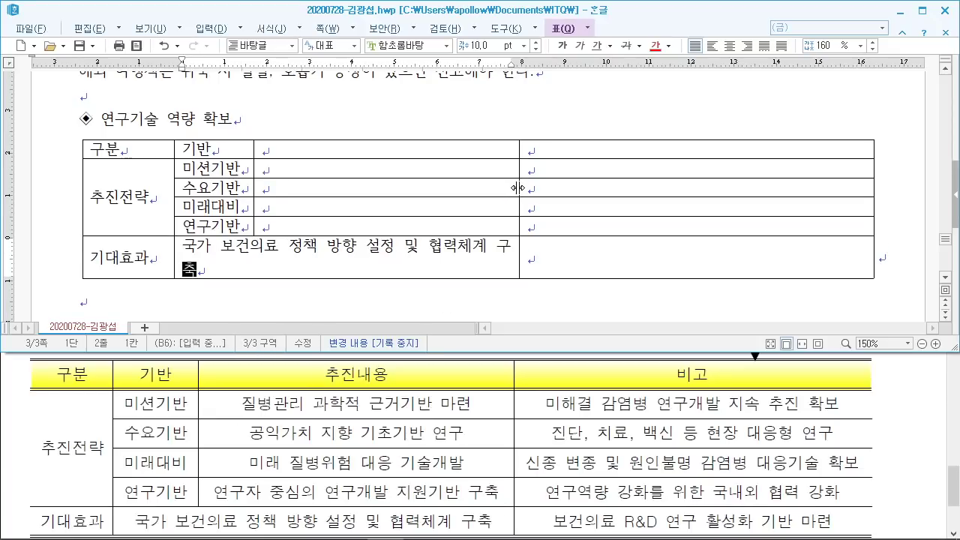
drag(517, 188, 530, 187)
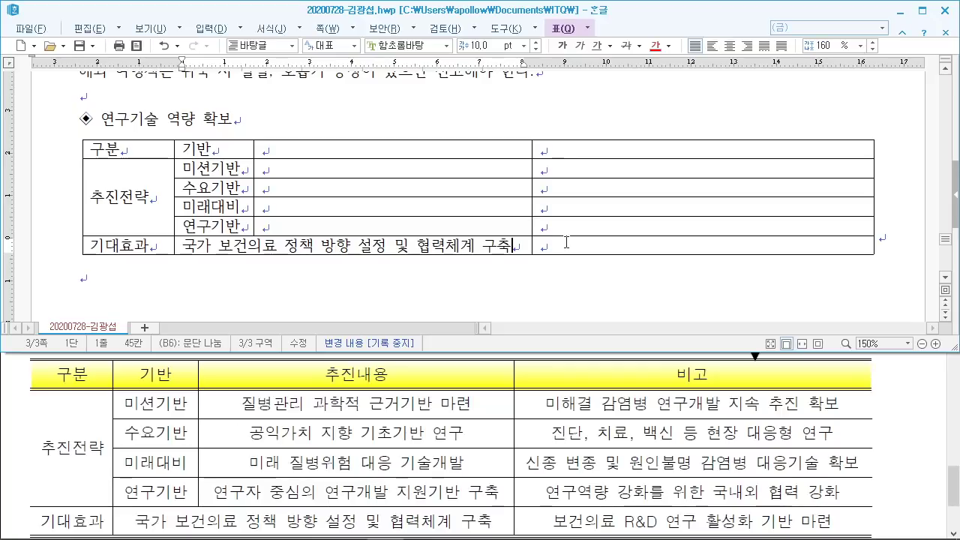
Step: Add the 추진내용 header and 질병관리 과학적 근거기반 마련 in the 미션기반 row
click(377, 148)
text(주)
key(BackSpace)
key(BackSpace)
text(추진내용)
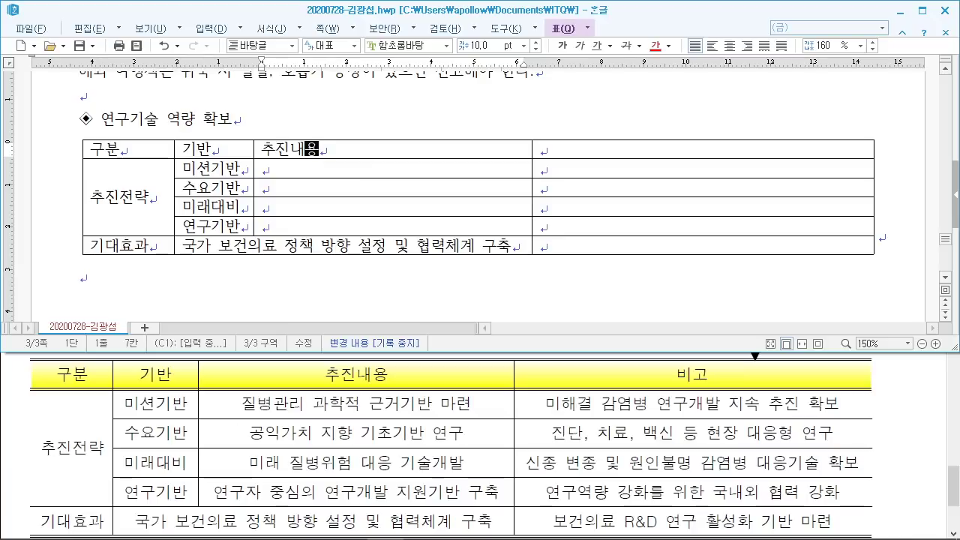
click(264, 168)
text(질병관ㄹㅣ 과학적 근ㄱ)
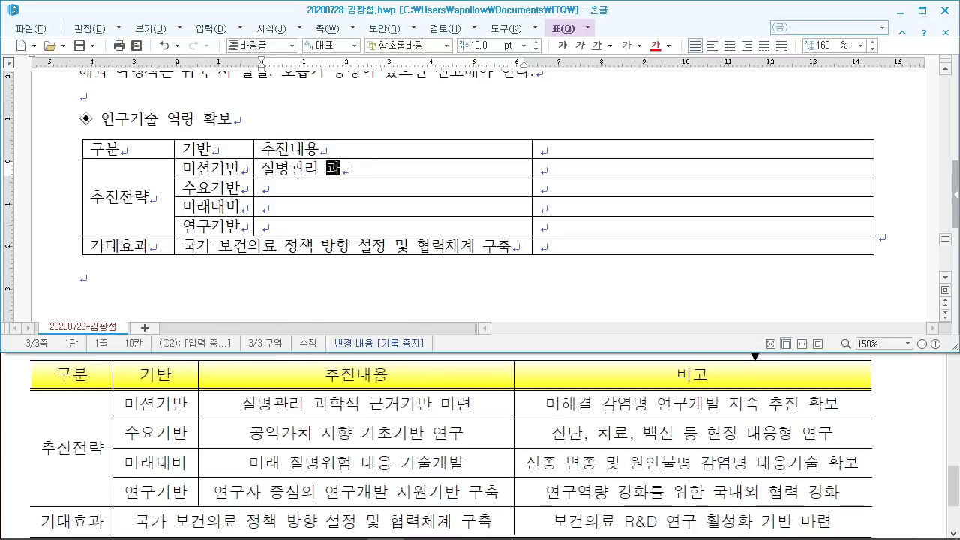
text(ㅓ)
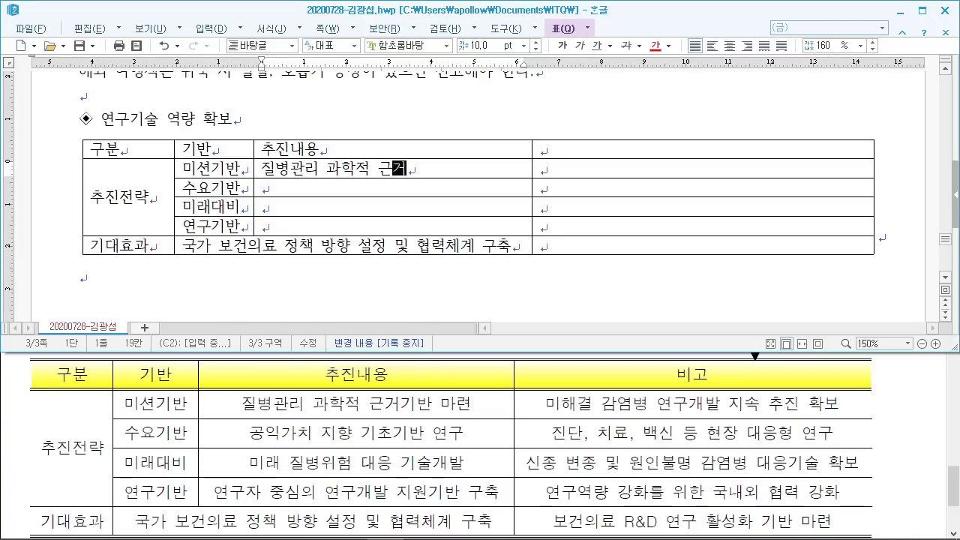
text(기반 마련)
key(Down)
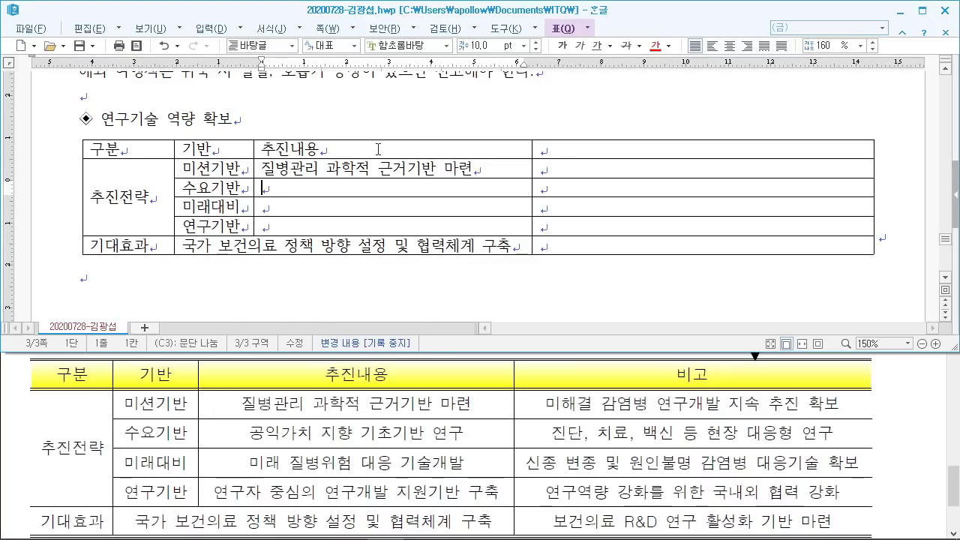
Step: Fill the remaining 추진내용 rows, ending with 연구자 중심의 연구개발 지원기반 구축, widening the column
text(공익가치 기)
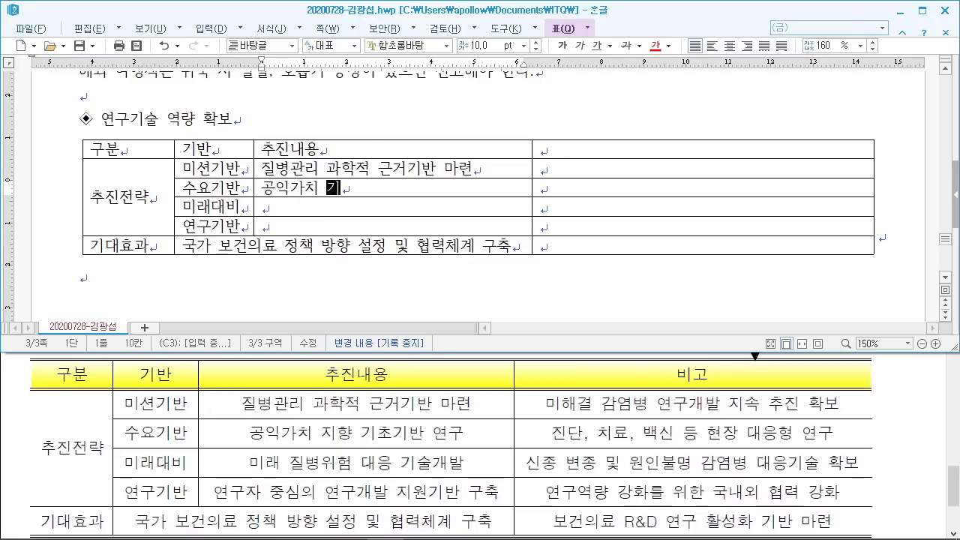
key(BackSpace)
text(지향 기초기)
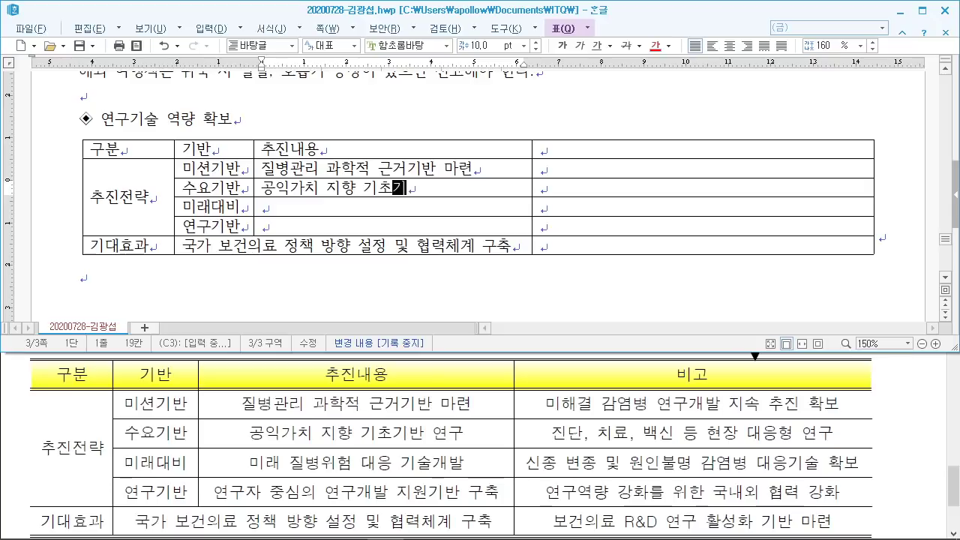
text(반 연구)
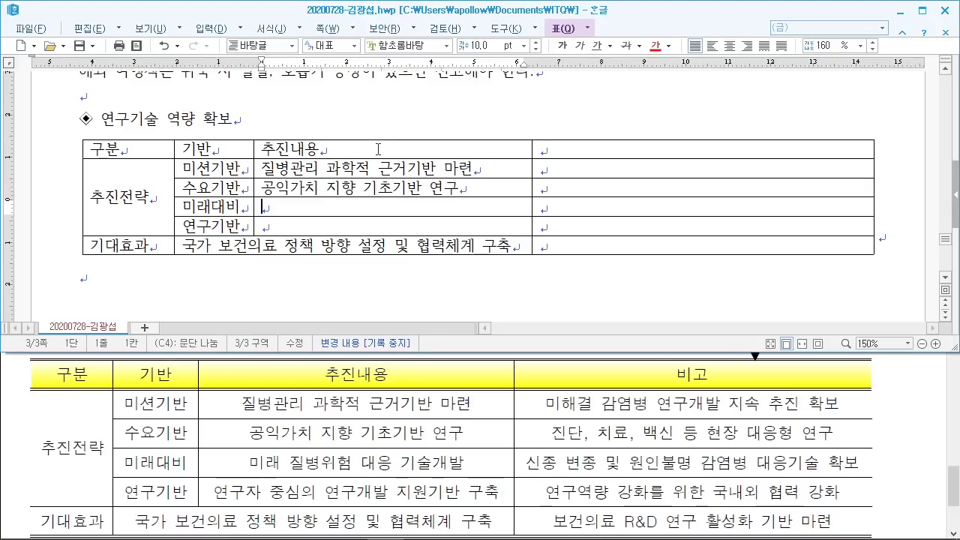
text(미래 질)
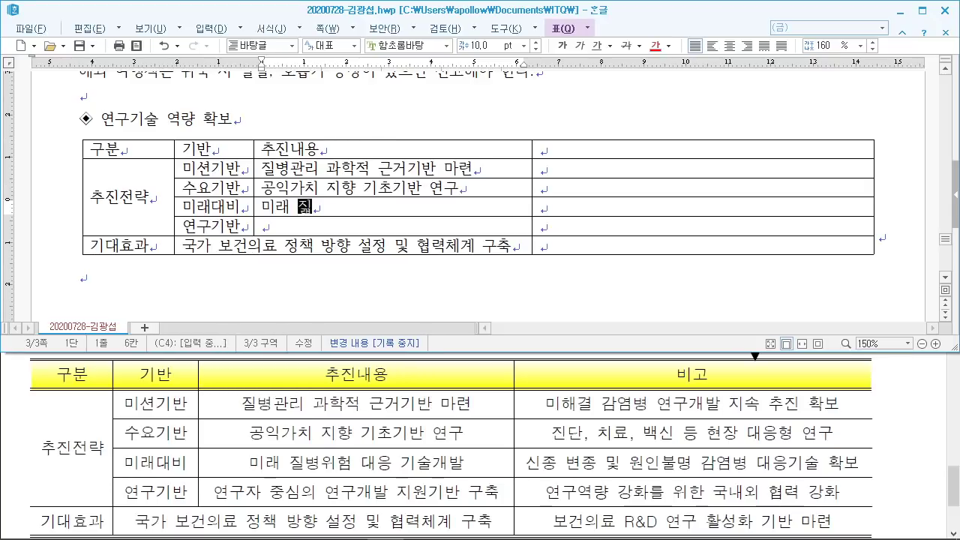
text(병ㅇ험 대)
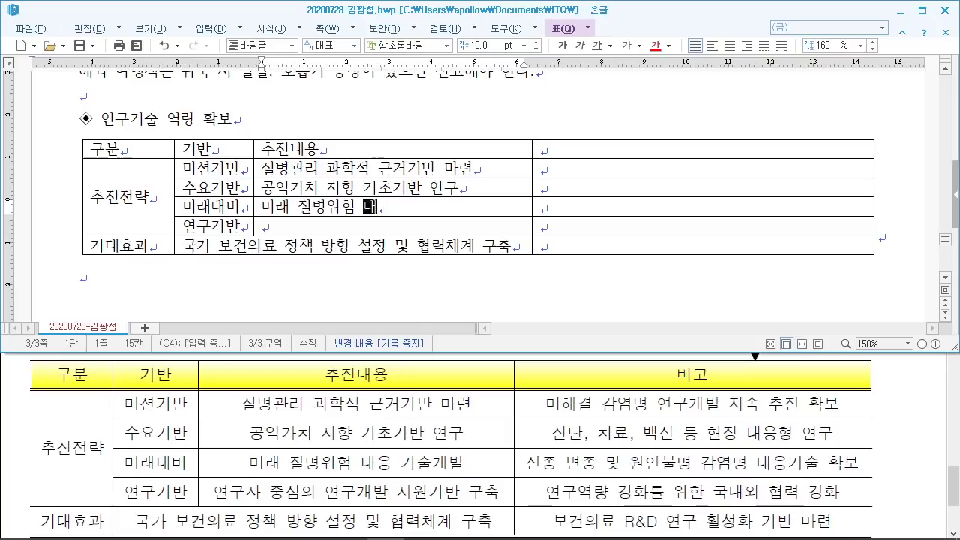
text(응 기술개발)
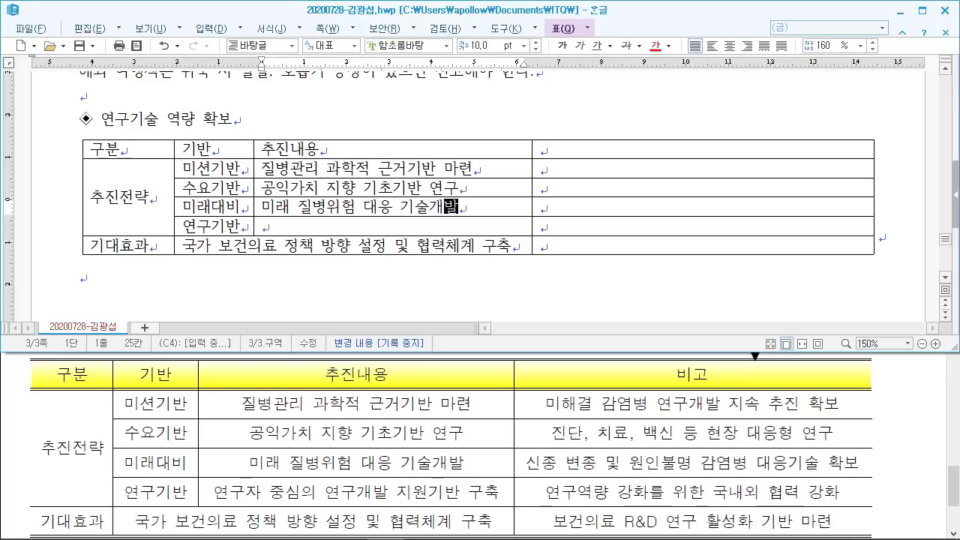
key(Down)
text(연구자)
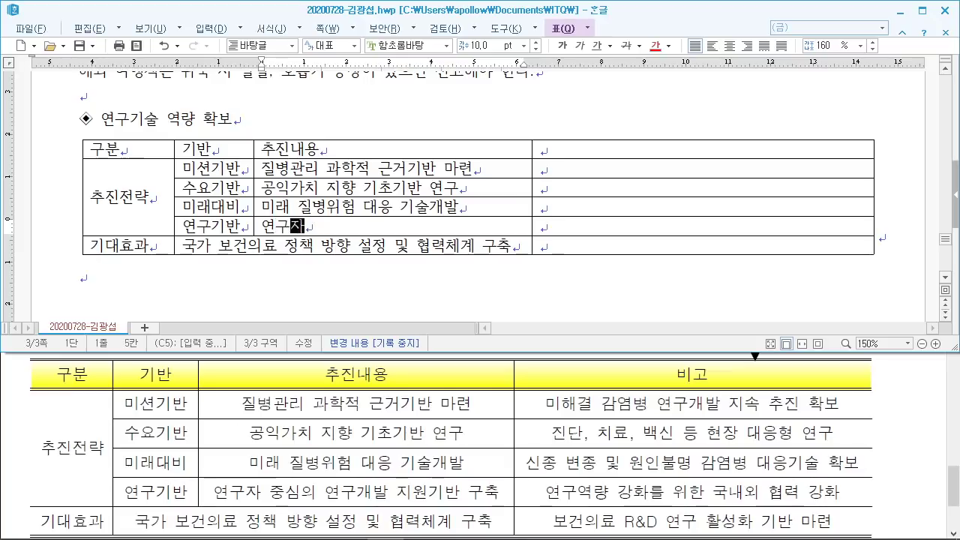
text( 중심ㅇ의 연구개발 징)
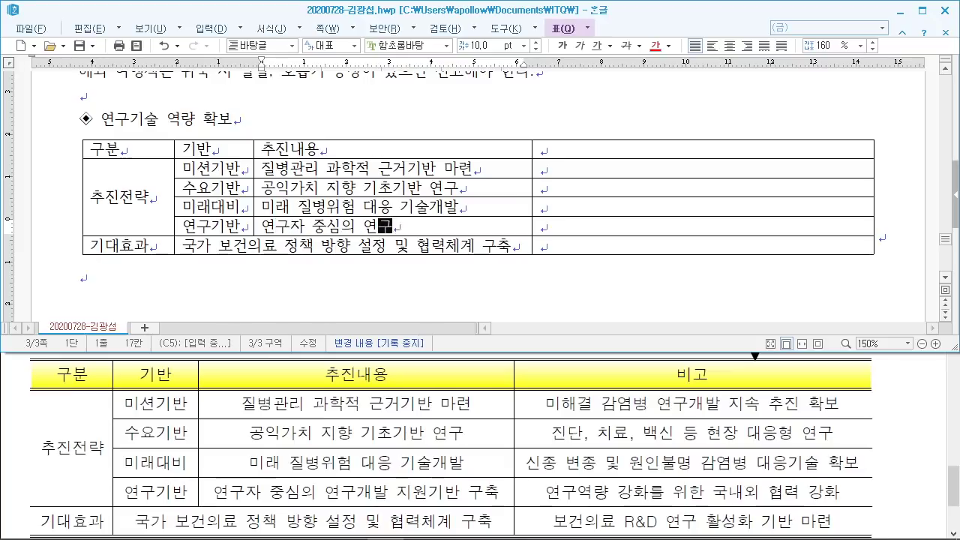
text(원)
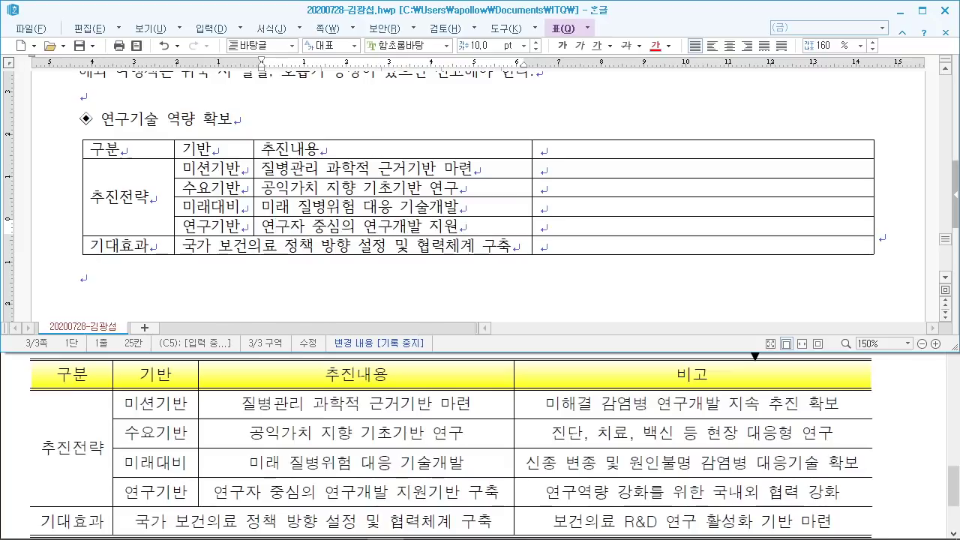
text(기반 구축)
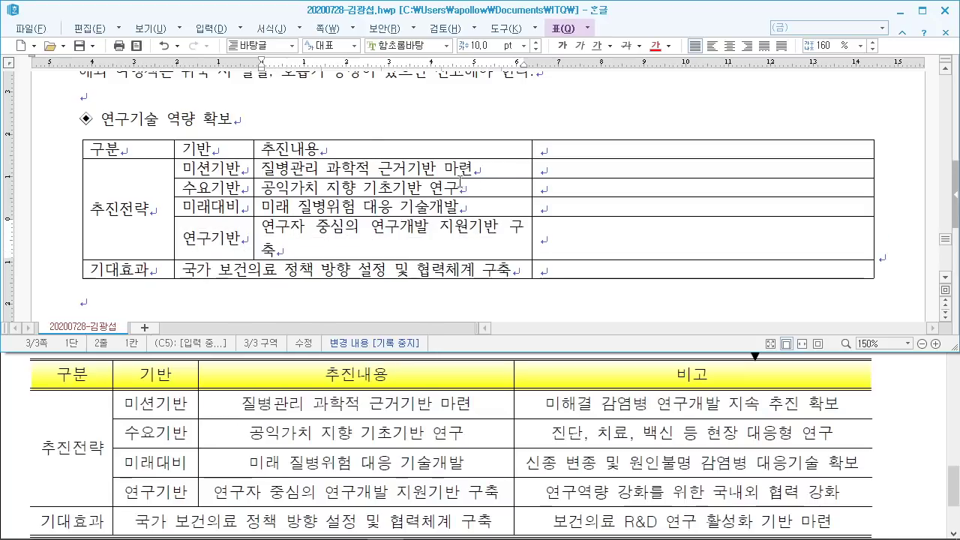
key(alt+Right)
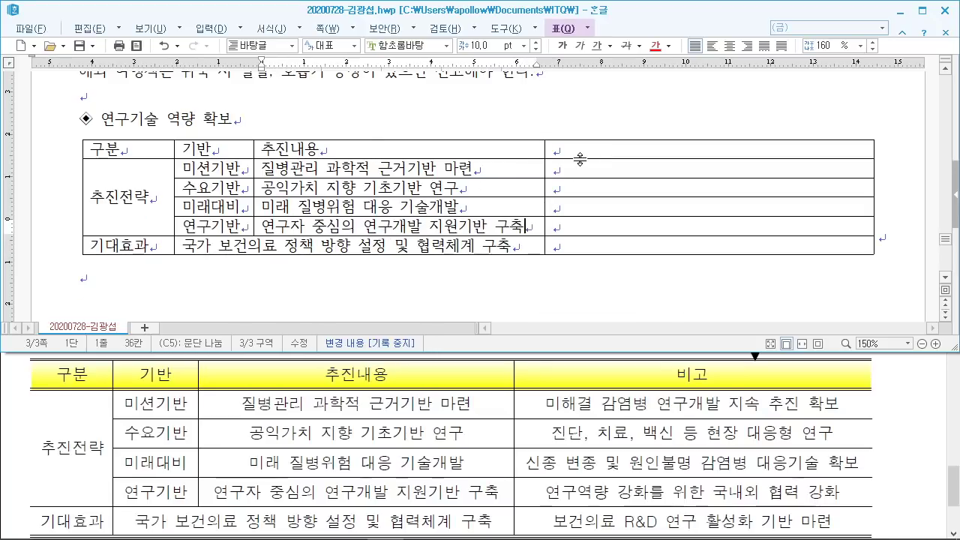
click(598, 151)
Step: Add the 비고 header and the first two remarks, 미해결 감염병 연구개발 지속 추진 확보 and 현장 대응형 연구
text(비고)
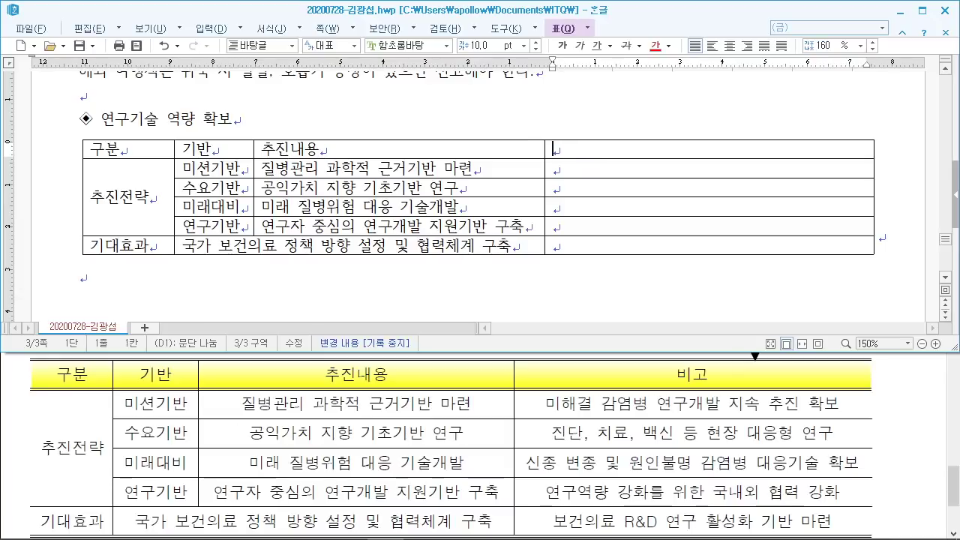
key(Down)
text(미해결감)
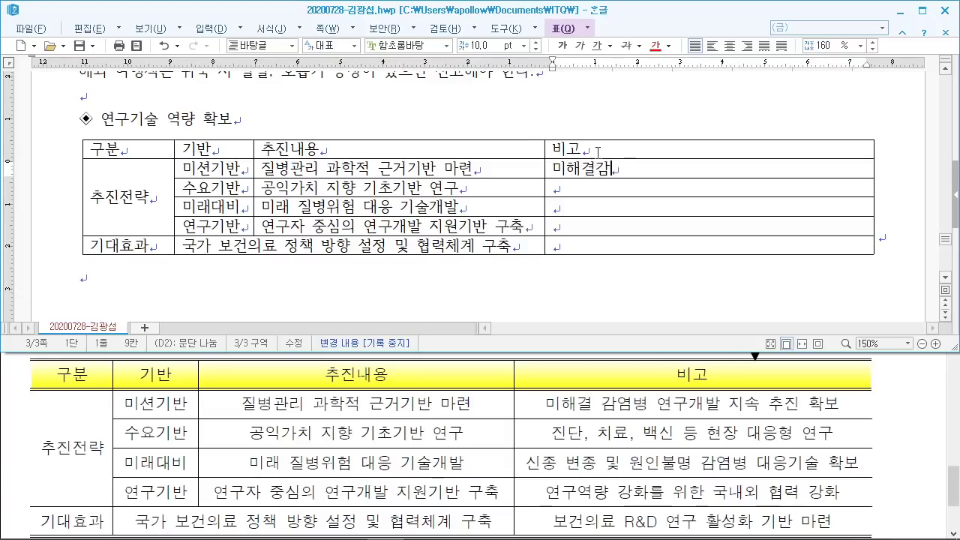
key(BackSpace)
text(ㅇ)
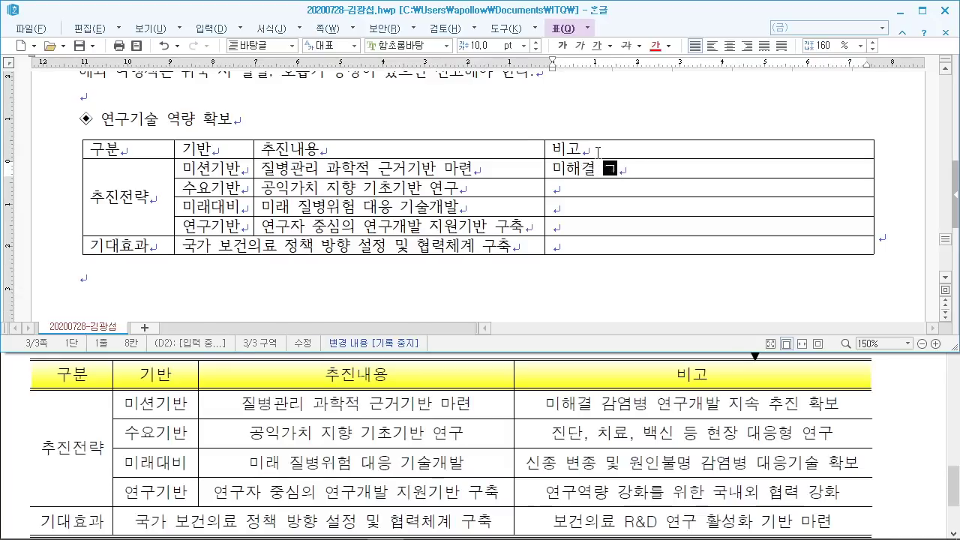
text(감염병 )
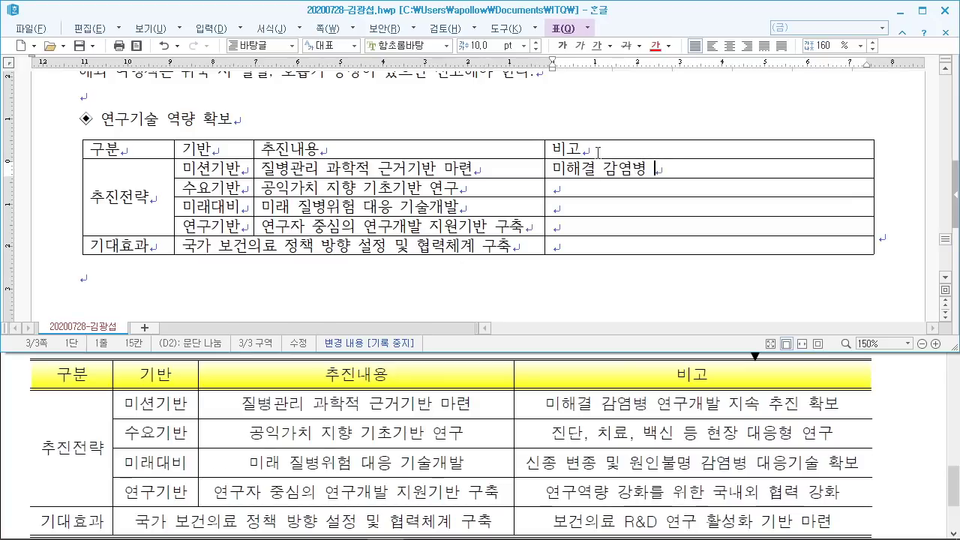
text(연구개발 지속 )
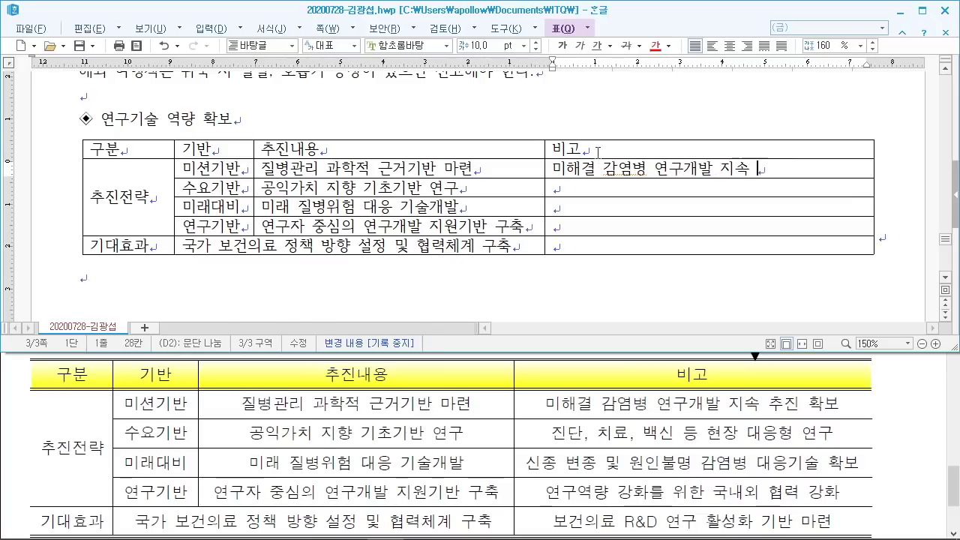
text(추진 확ㅂ)
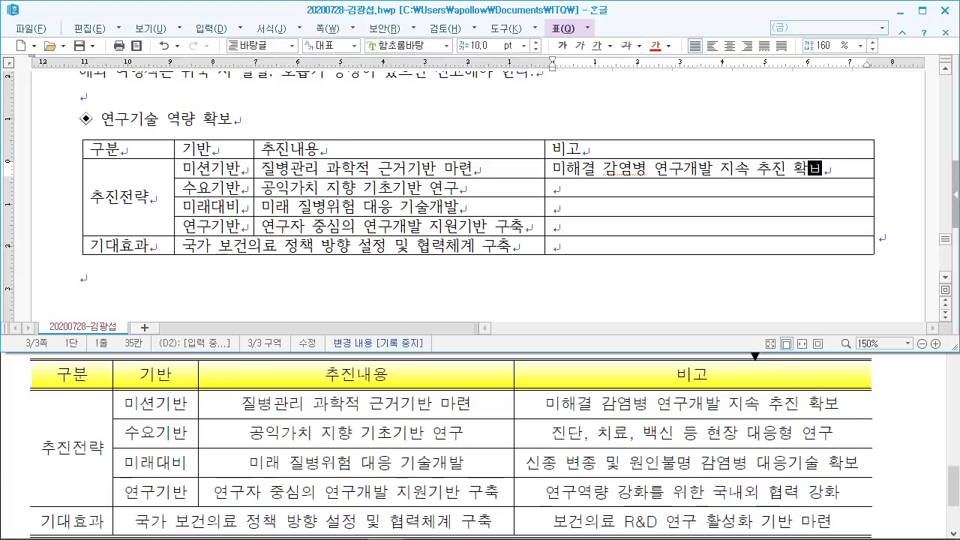
key(Down)
text(진단, )
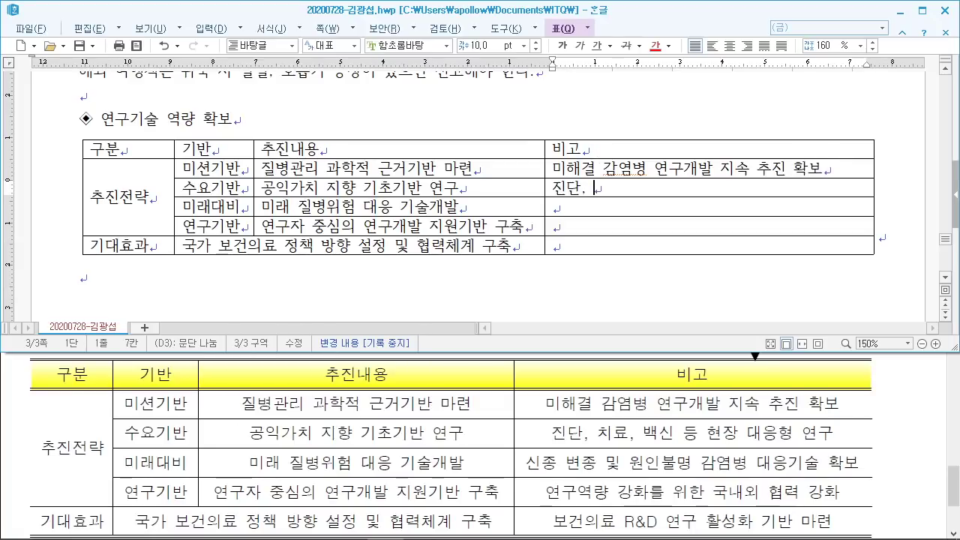
text(치료, 백신)
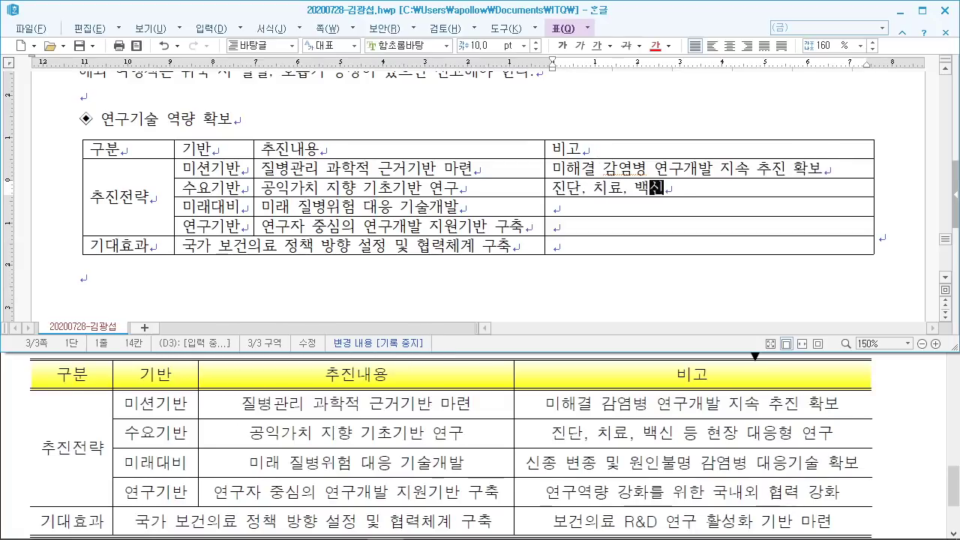
text( 등 현장 대응)
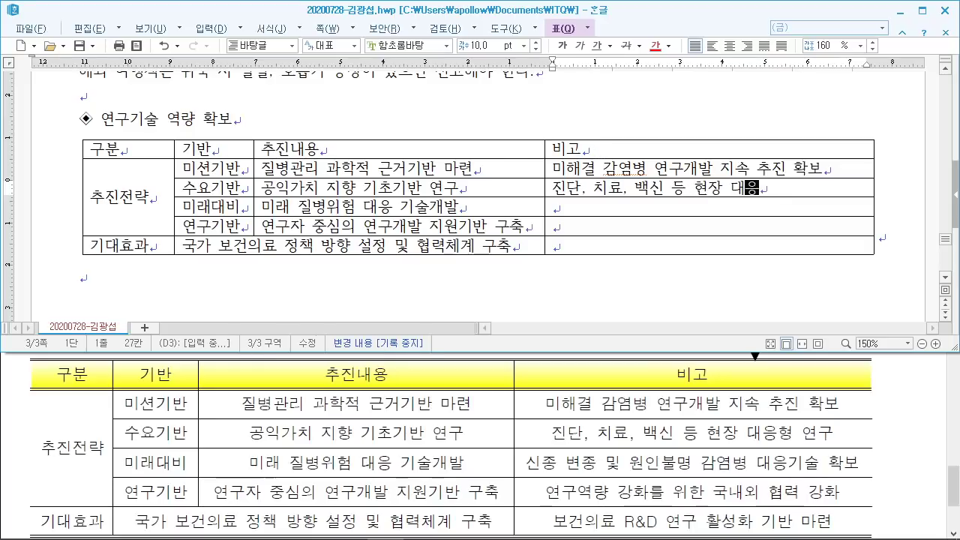
text(형 연ㄱ)
key(Down)
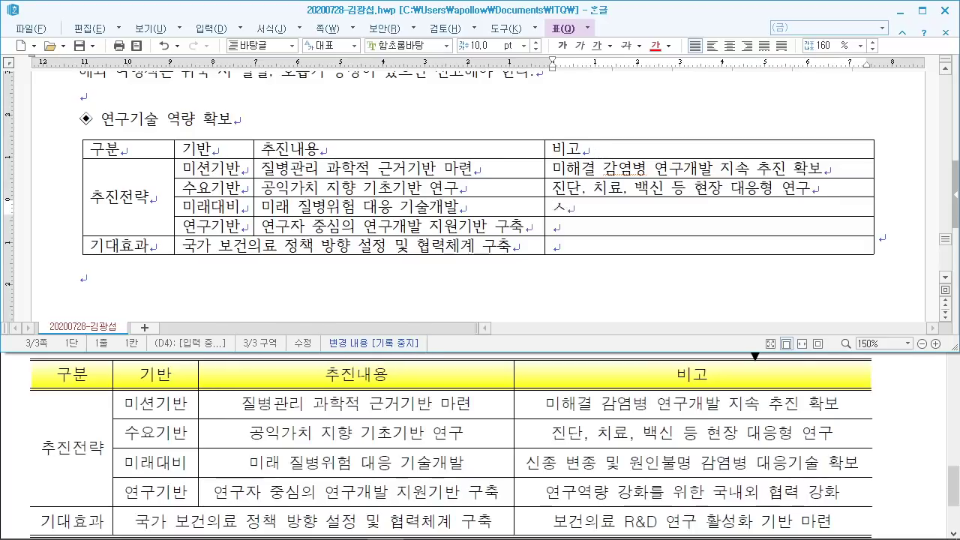
Step: Enter the remaining 비고 remarks, including 국내외 협력 강화 and 보건의료 R&D 연구 활성화 기반 마련
text(신종 변종 및 )
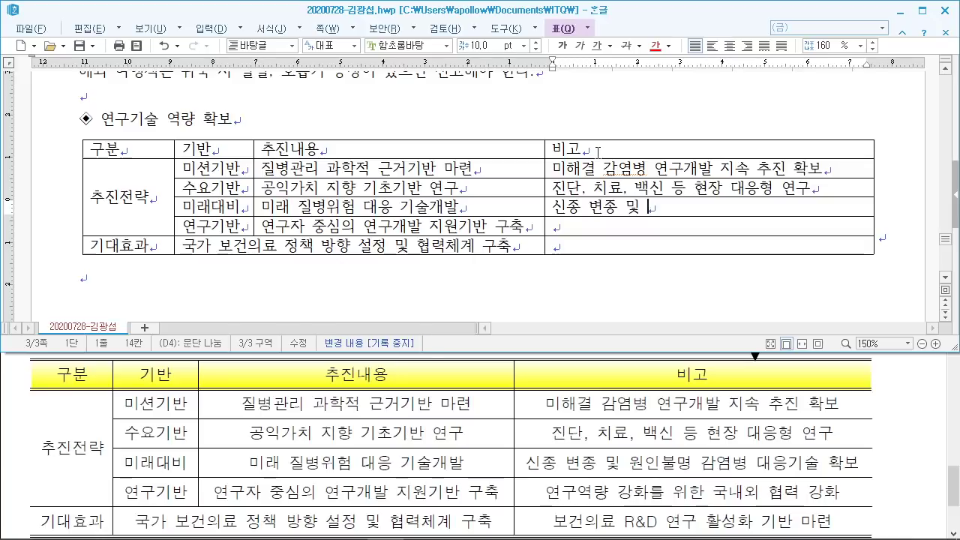
text(원인불명 )
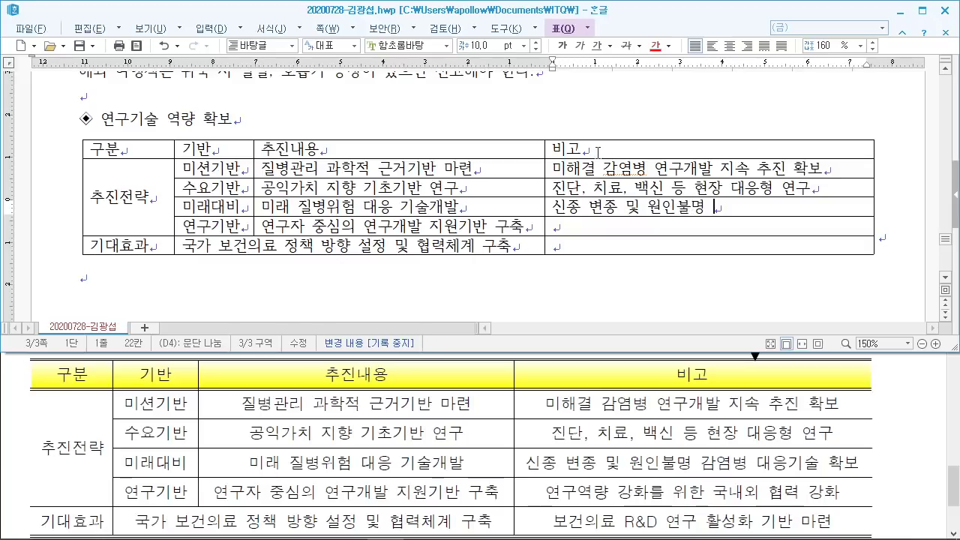
text(ㅂ감ㅇ)
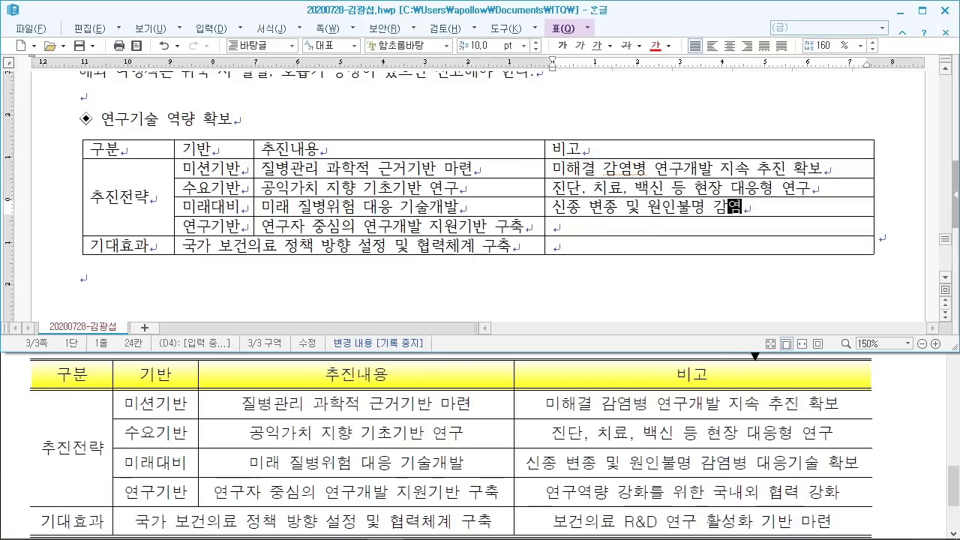
text(병 대응기술 )
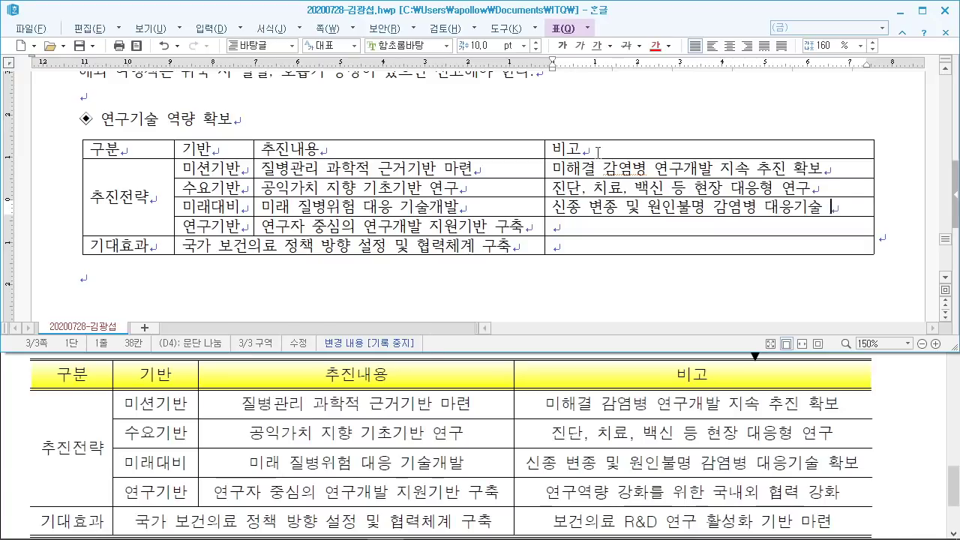
text(확보)
key(Down)
text(연)
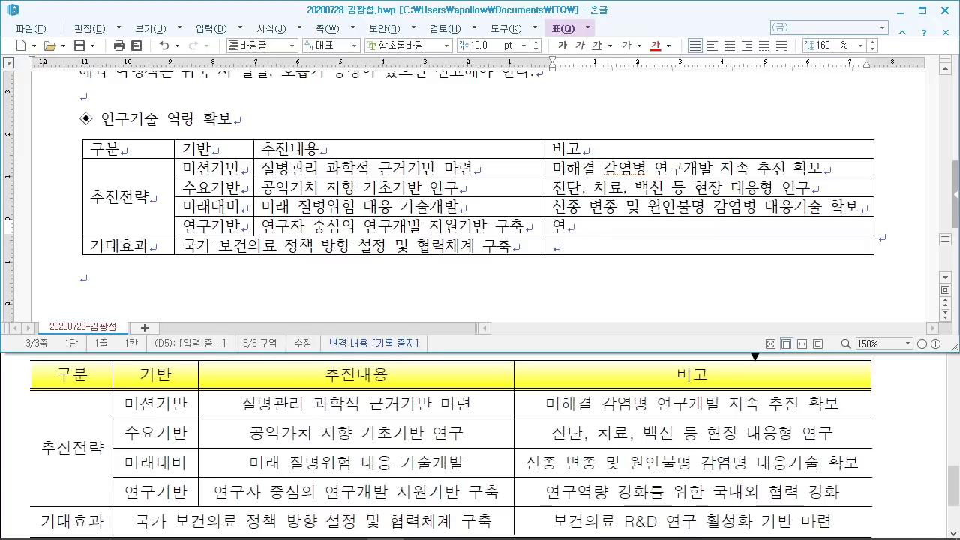
text(구역량 강화)
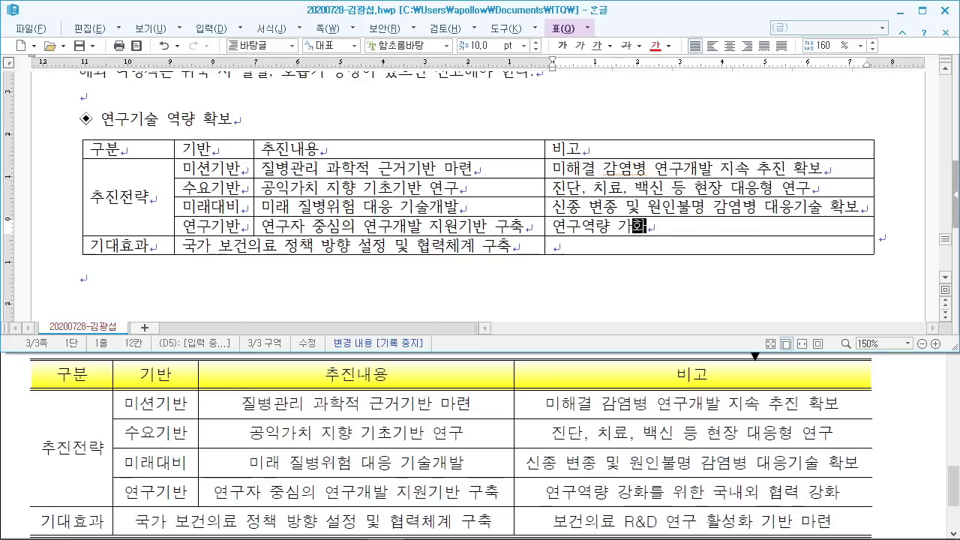
key(BackSpace)
key(BackSpace)
text(강화를 위한 국내외 )
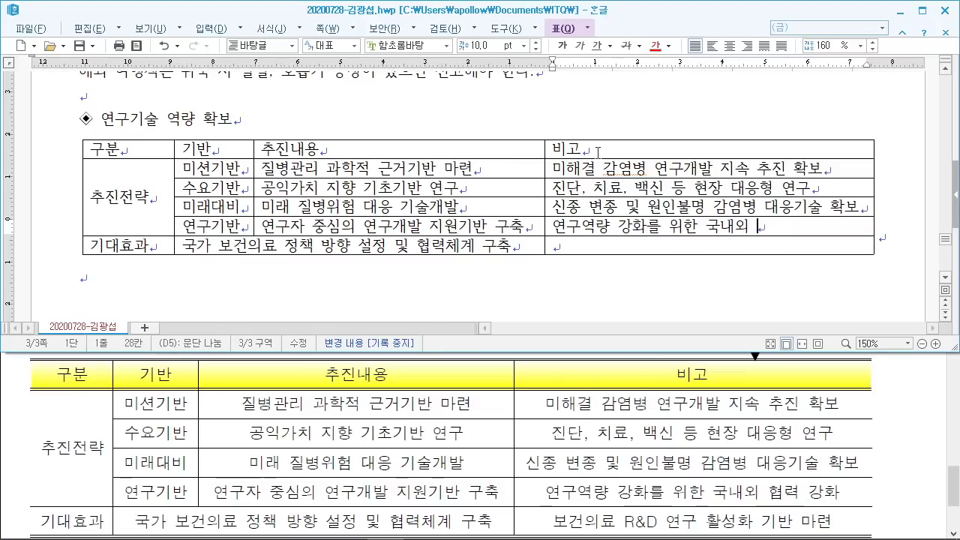
text(협력 강화)
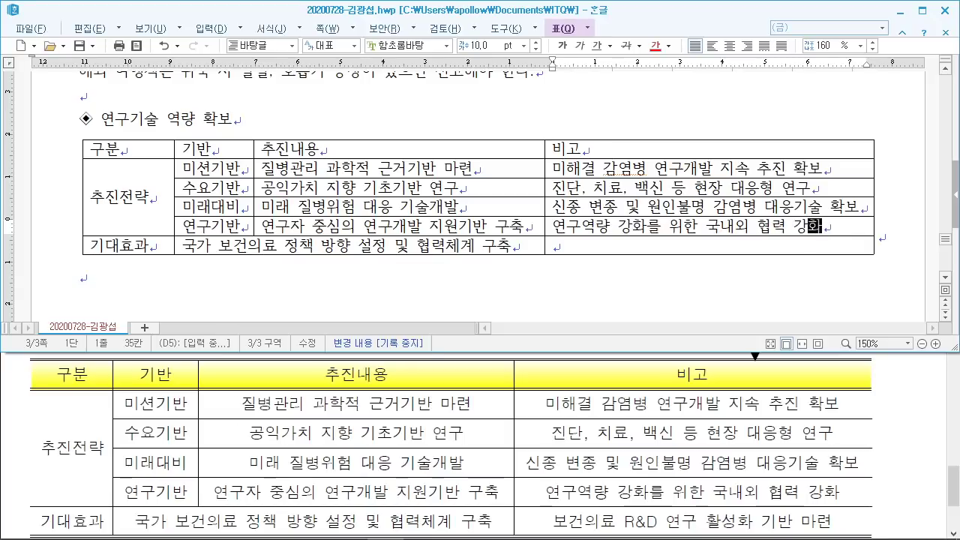
key(Down)
text(보건의)
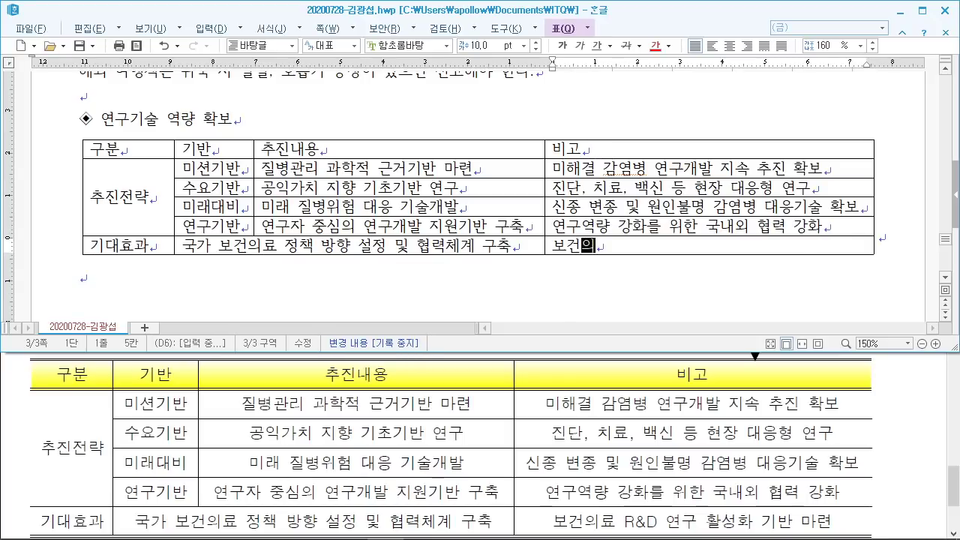
text(료 R)
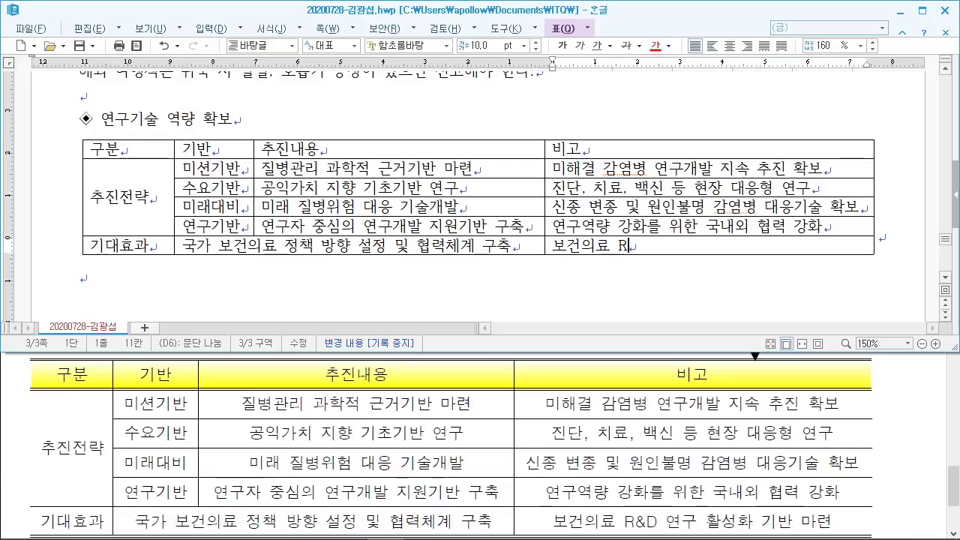
text(&D 연구 활성화 )
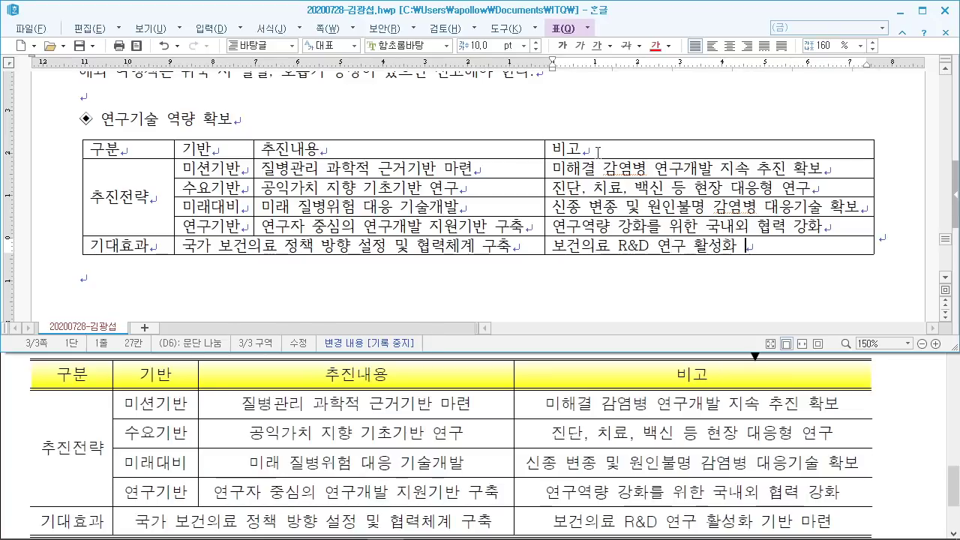
text(기반 마련)
Step: Type 국민보건연구원 on a new paragraph below the table and maximize the Hangul window
click(644, 373)
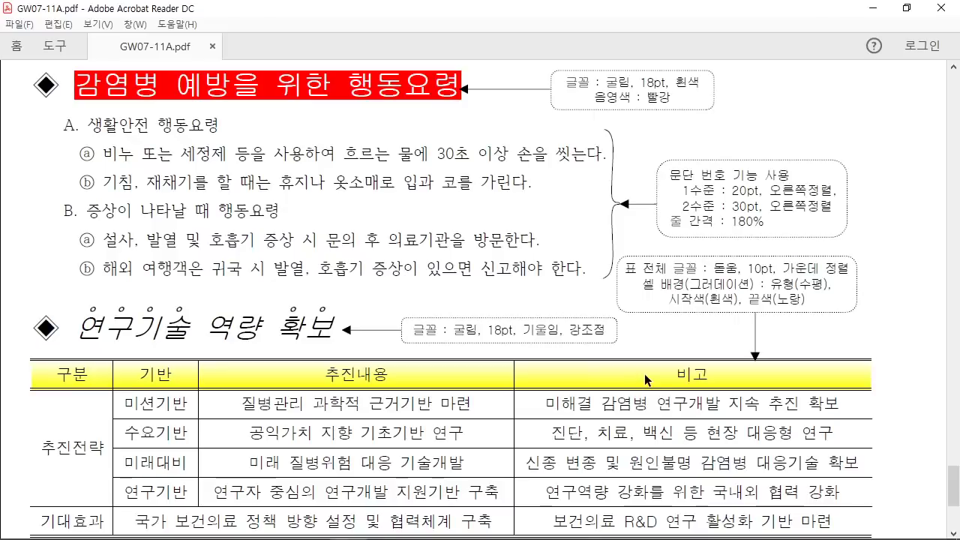
scroll(644, 373, down, 3)
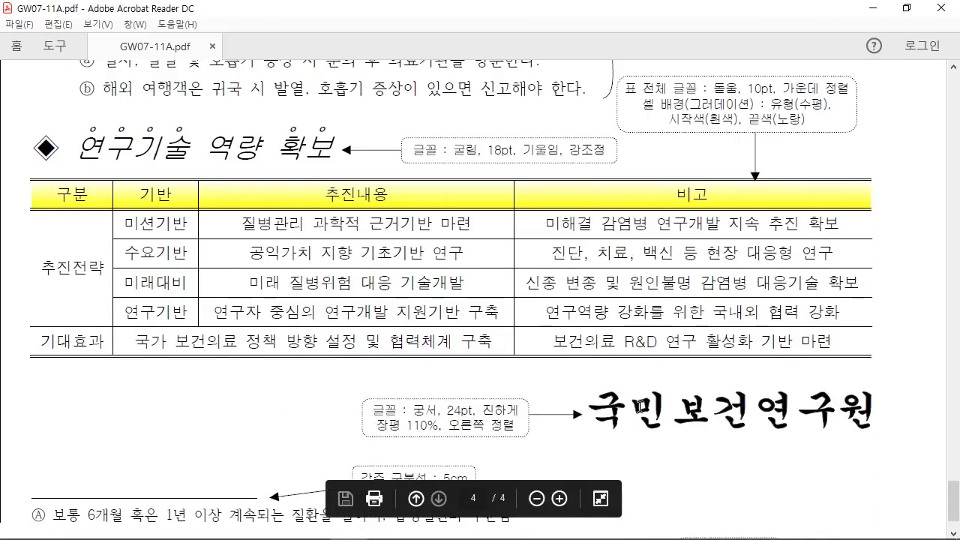
click(384, 525)
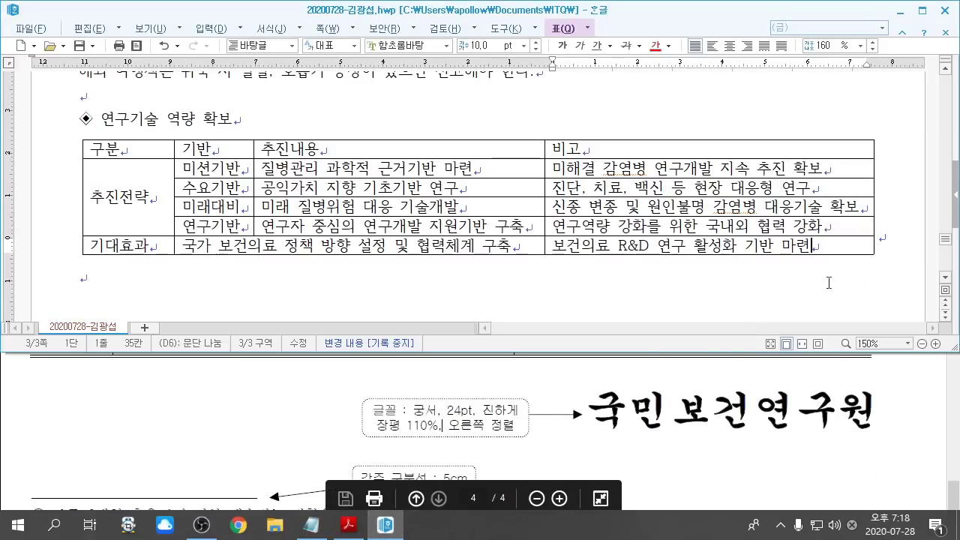
click(484, 281)
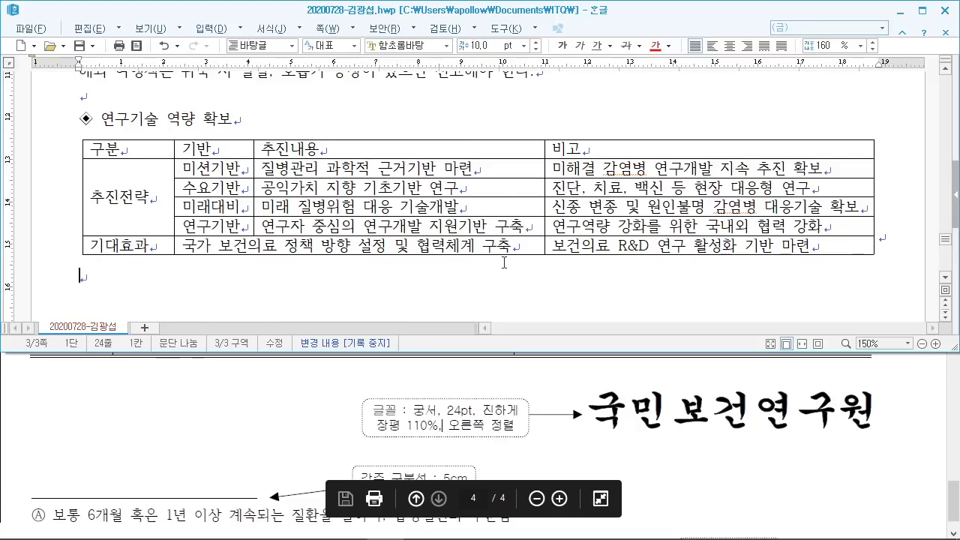
key(Return)
text(국민보거)
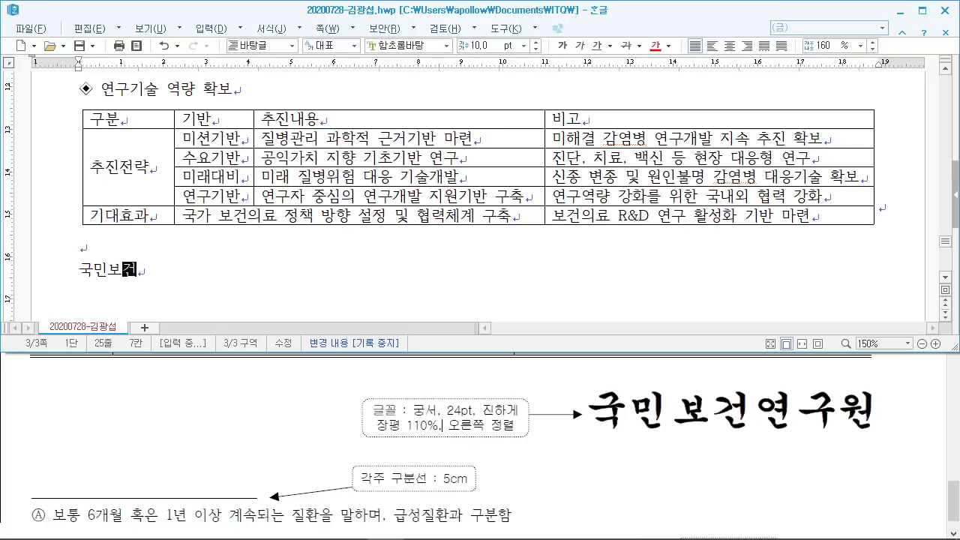
text(ㄴㄱㅕㅇㄱㅜㅇㅜ)
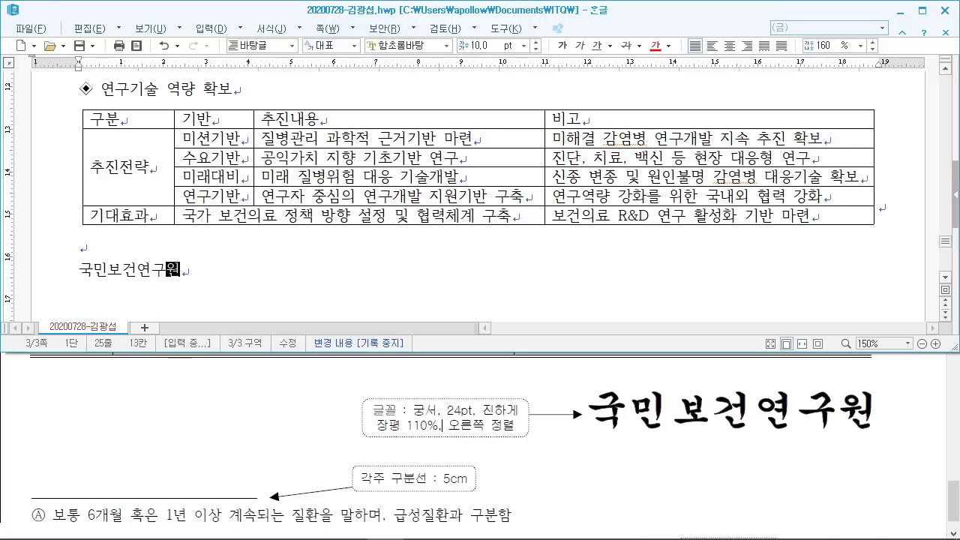
text(ㅓㄴ)
click(923, 11)
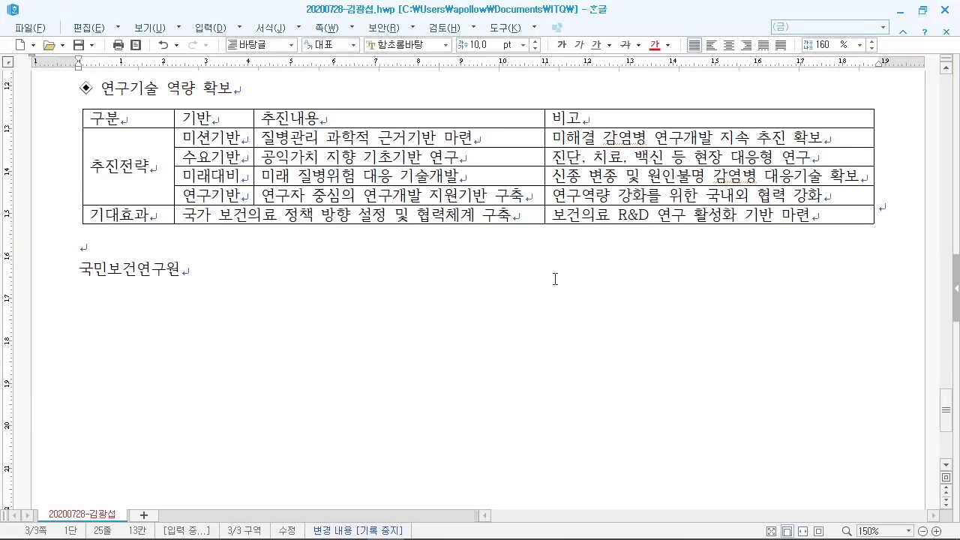
Step: Scroll through the answer document and restore its window to the top half of the screen
scroll(555, 279, up, 4)
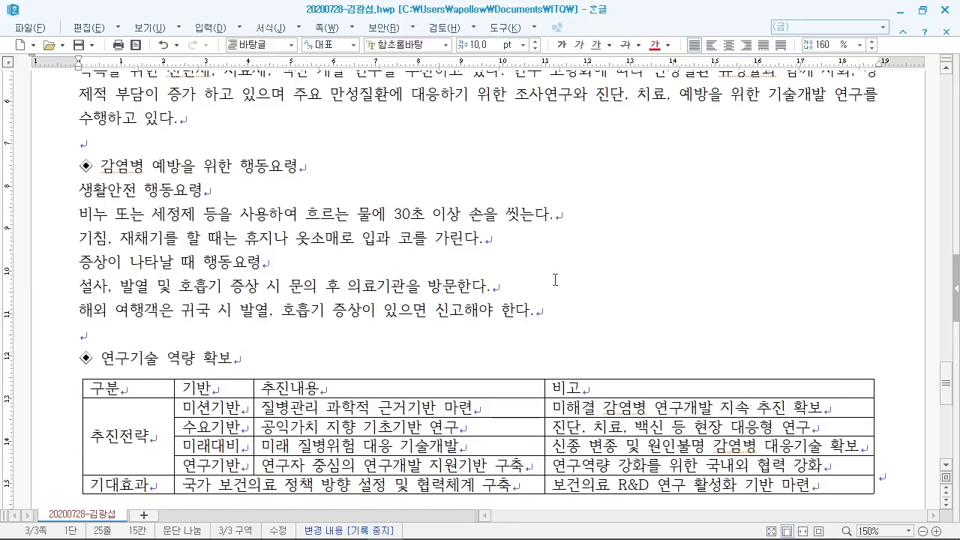
scroll(555, 279, up, 4)
scroll(555, 279, up, 1)
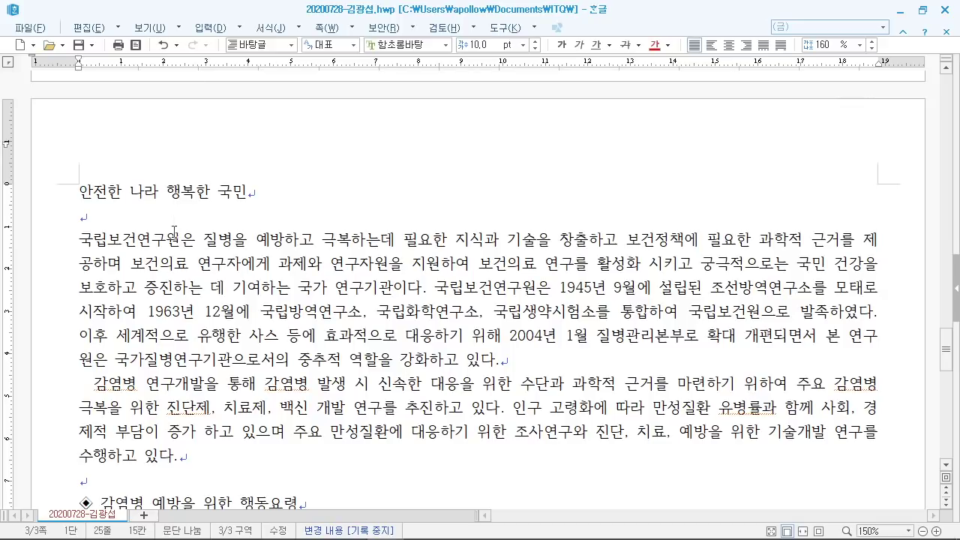
scroll(405, 310, down, 5)
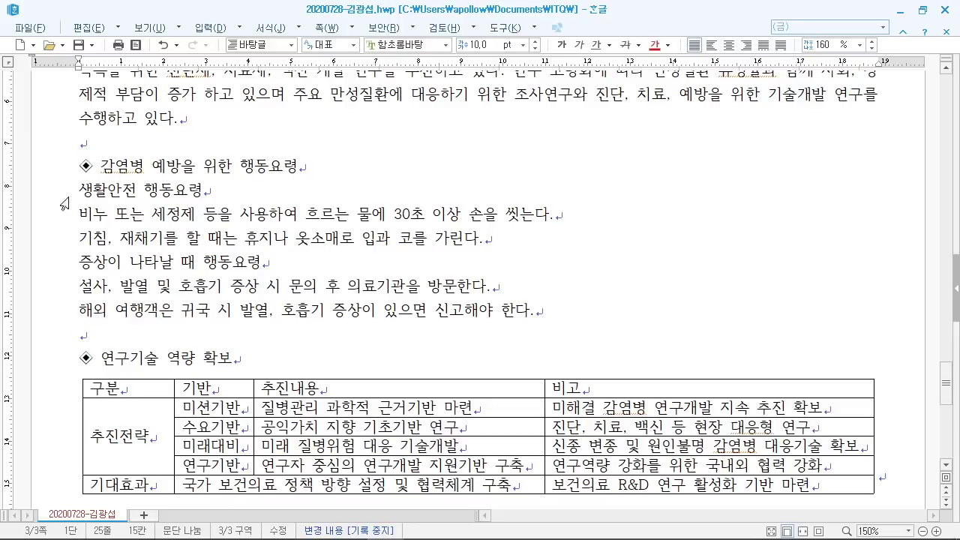
scroll(688, 327, up, 5)
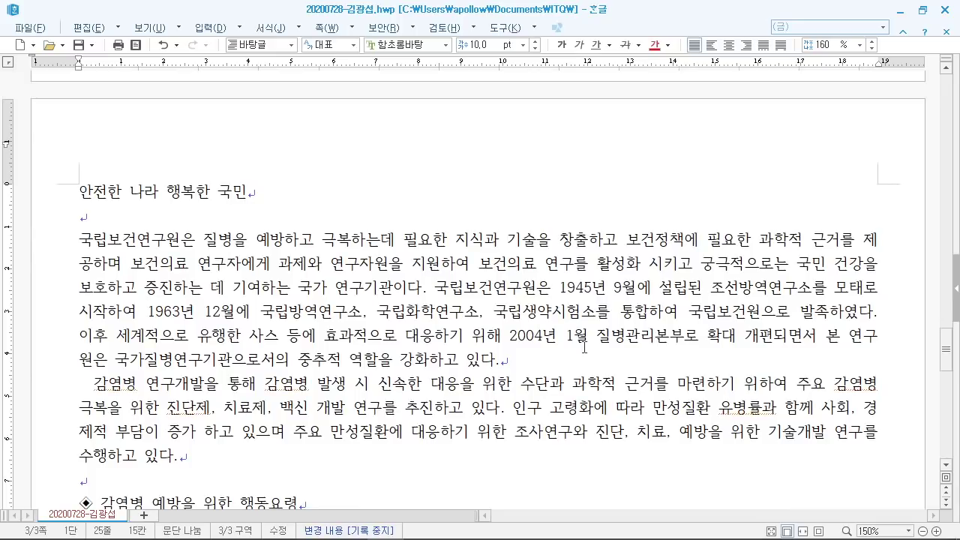
click(923, 10)
Step: Check the 감염병 예방 header on the reference PDF and restore it as a window below
click(600, 420)
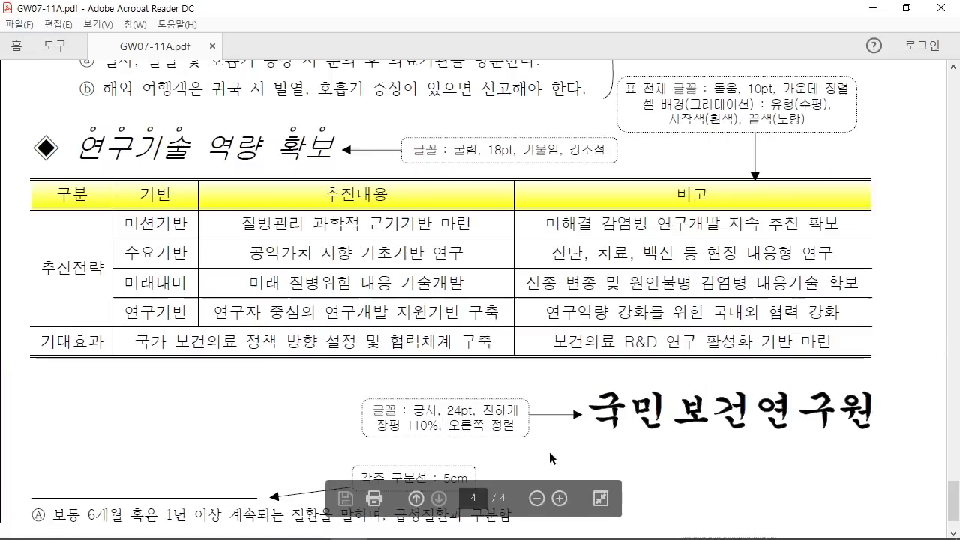
scroll(726, 275, up, 5)
scroll(726, 276, up, 5)
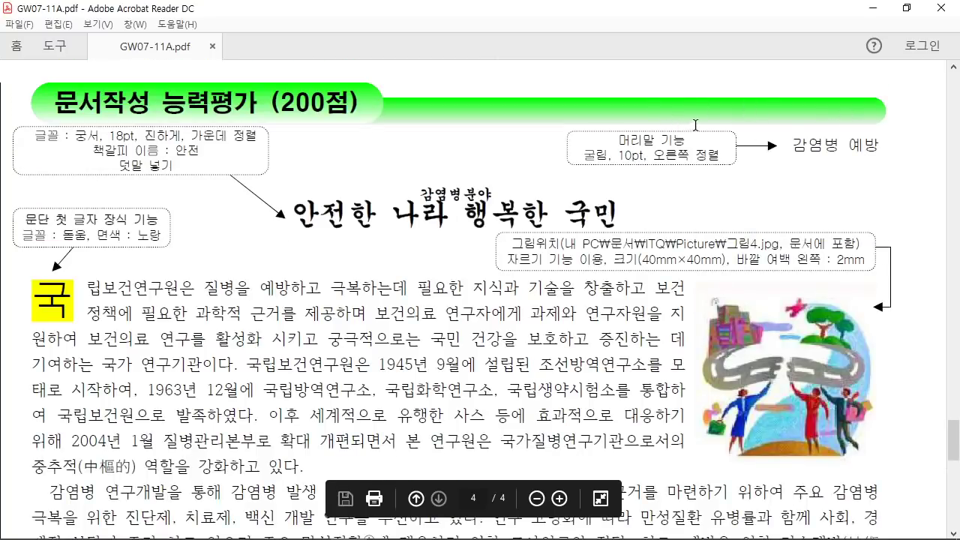
drag(766, 122, 890, 169)
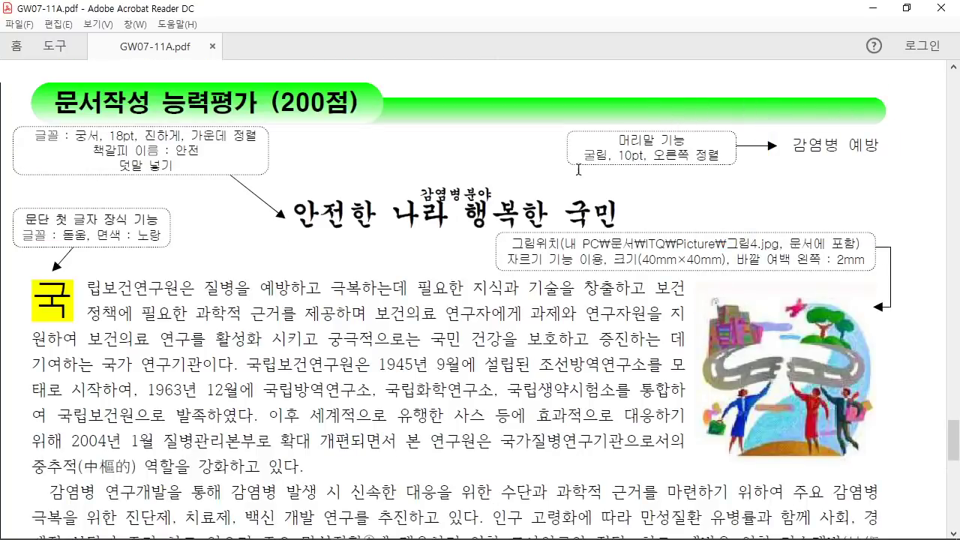
scroll(480, 300, up, 2)
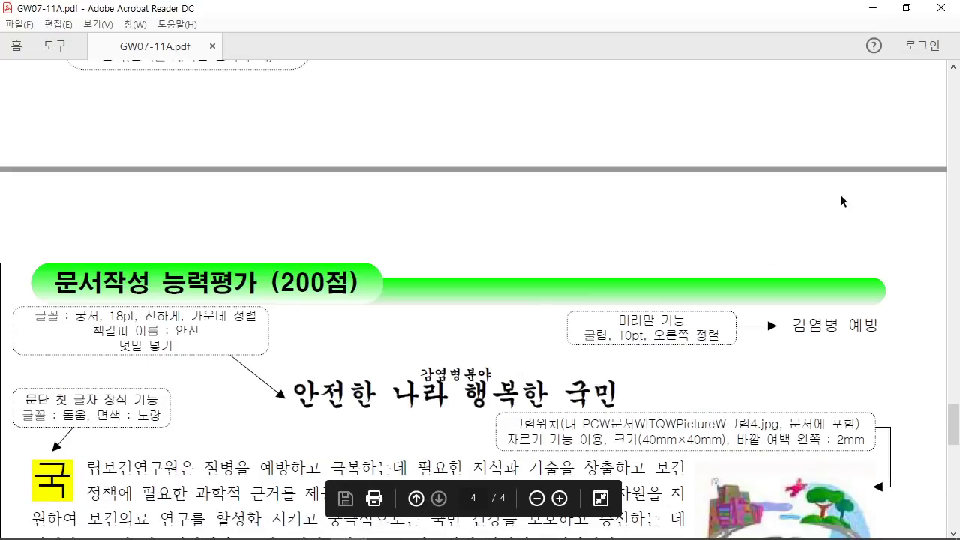
click(904, 8)
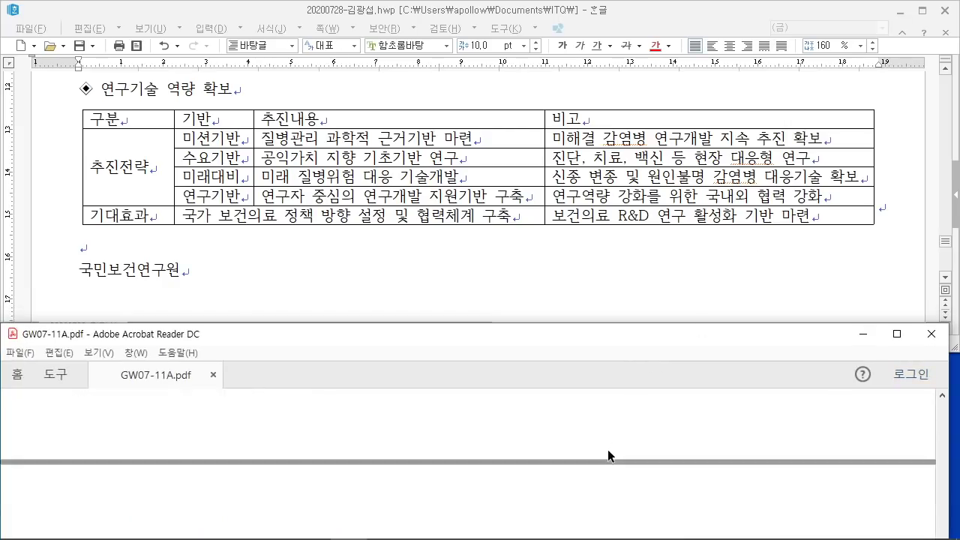
Step: Bring the Hangul document forward and scroll up to the title 안전한 나라 행복한 국민
scroll(608, 450, down, 2)
scroll(607, 450, down, 1)
click(440, 293)
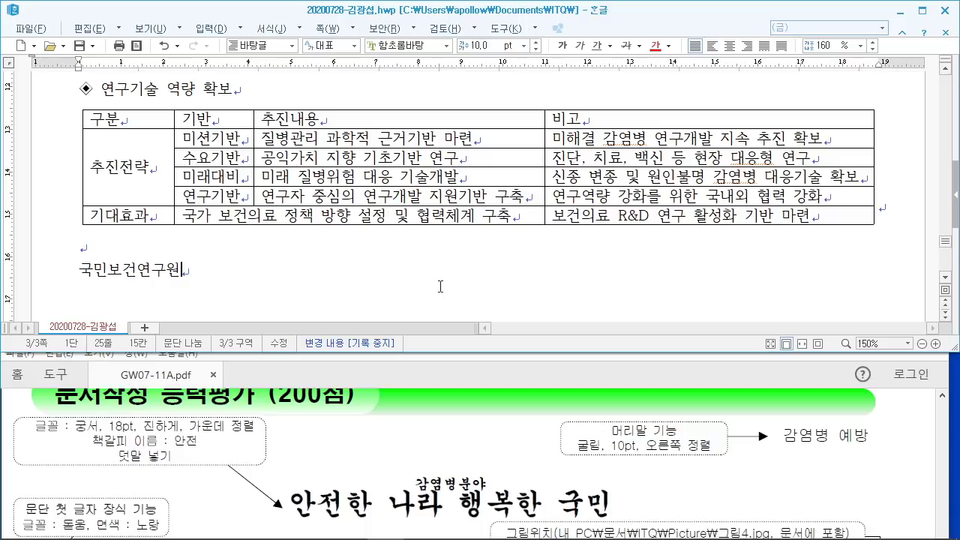
scroll(442, 277, up, 10)
scroll(446, 265, up, 2)
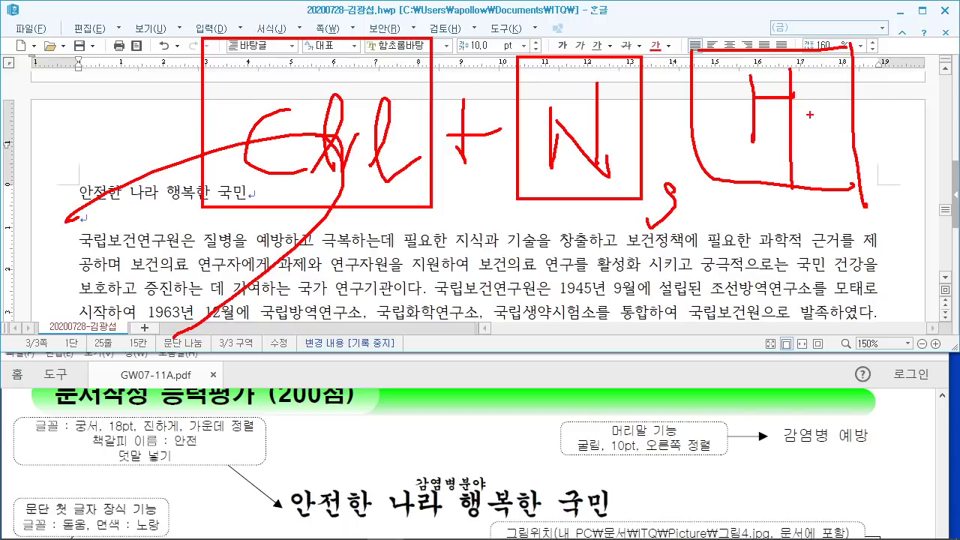
key(Escape)
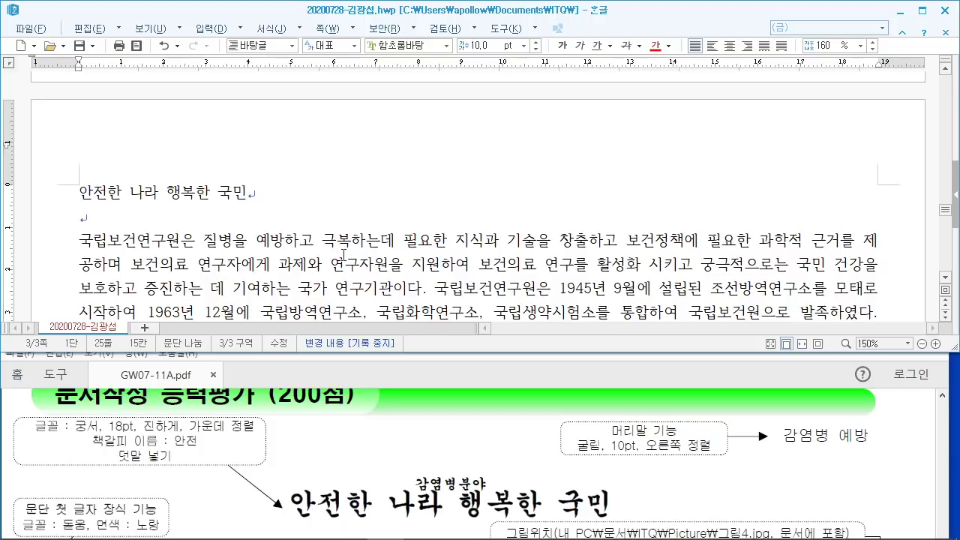
Step: Remove the accidentally inserted footnote and close the Find and Replace window
key(ctrl+n)
key(n)
key(ctrl+h)
key(Escape)
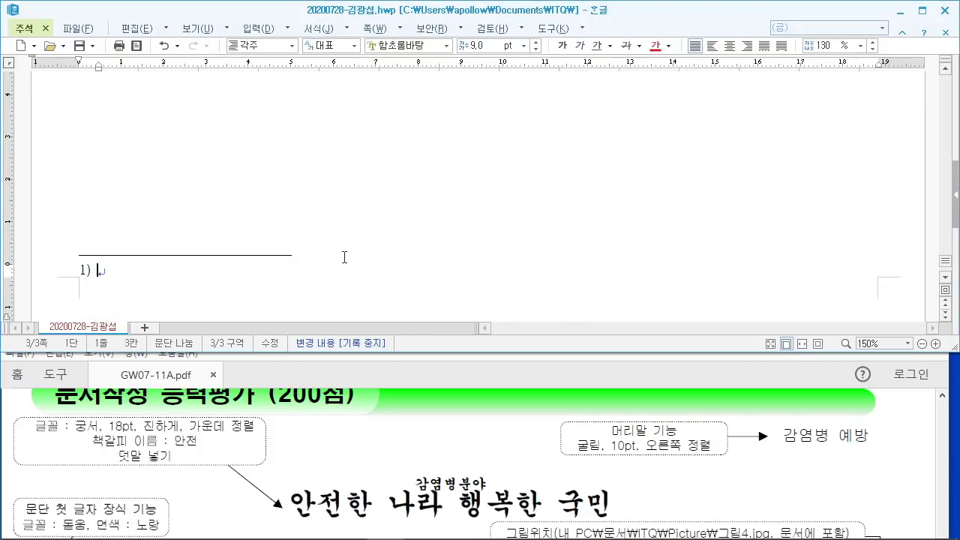
key(shift+Escape)
scroll(352, 225, up, 10)
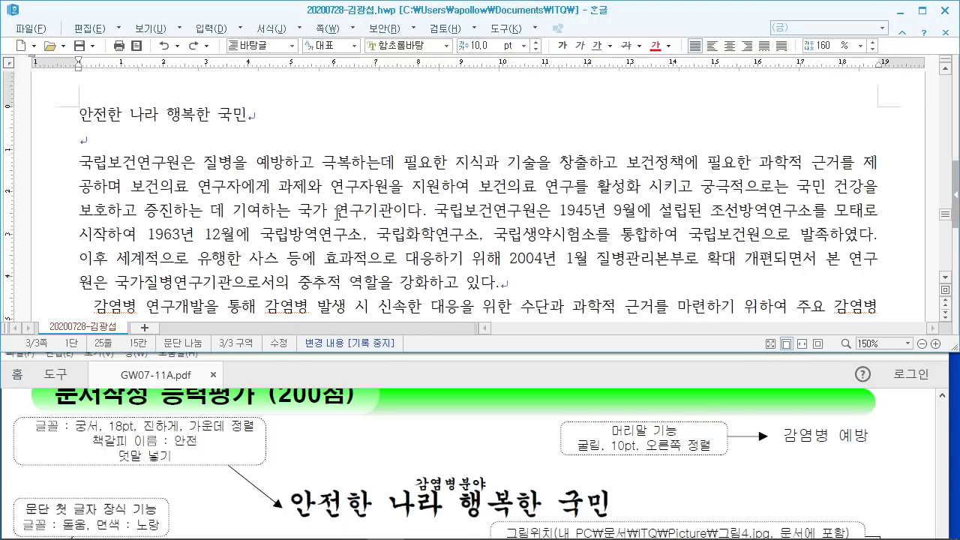
scroll(353, 223, down, 3)
Step: Create a two-sided header (양 쪽) reading 감염병 예방
click(331, 191)
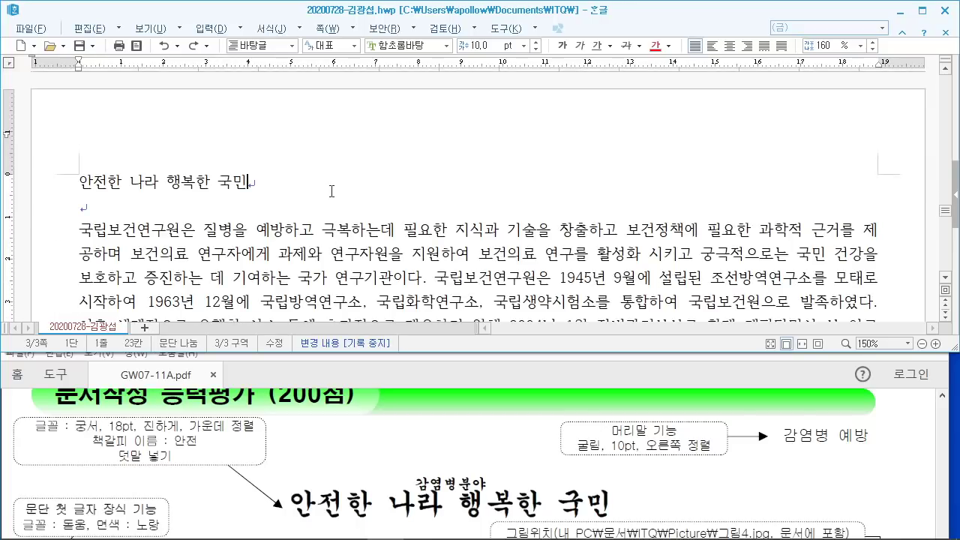
key(ctrl+n)
key(h)
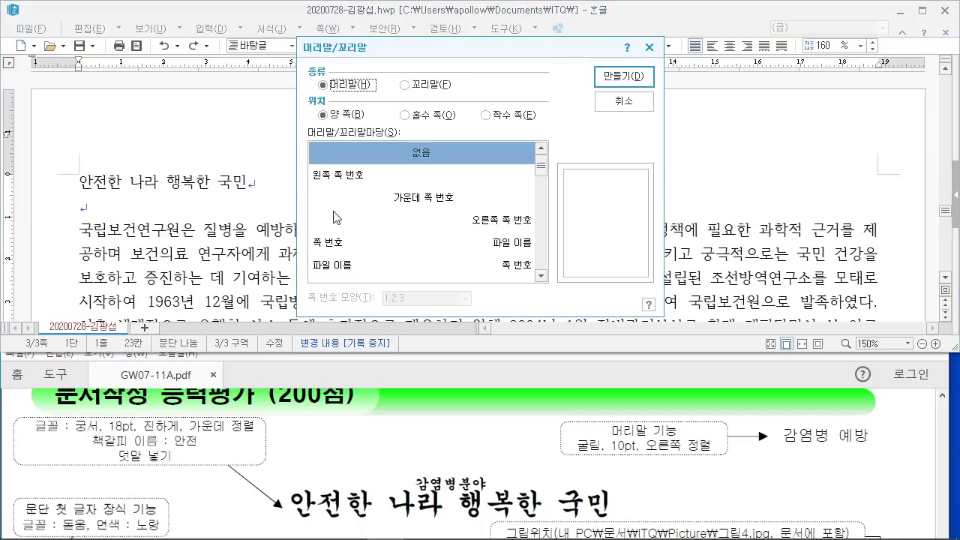
click(619, 82)
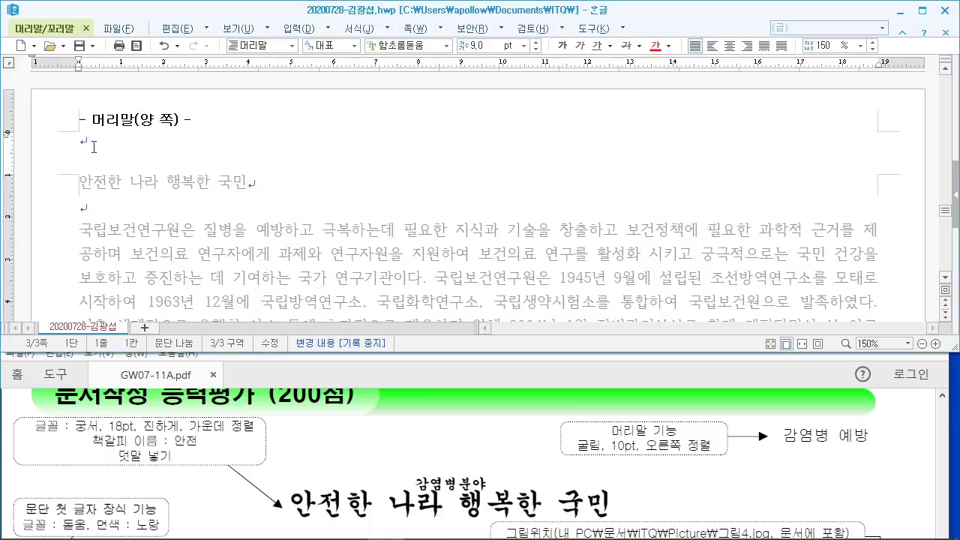
text(감염병 예방)
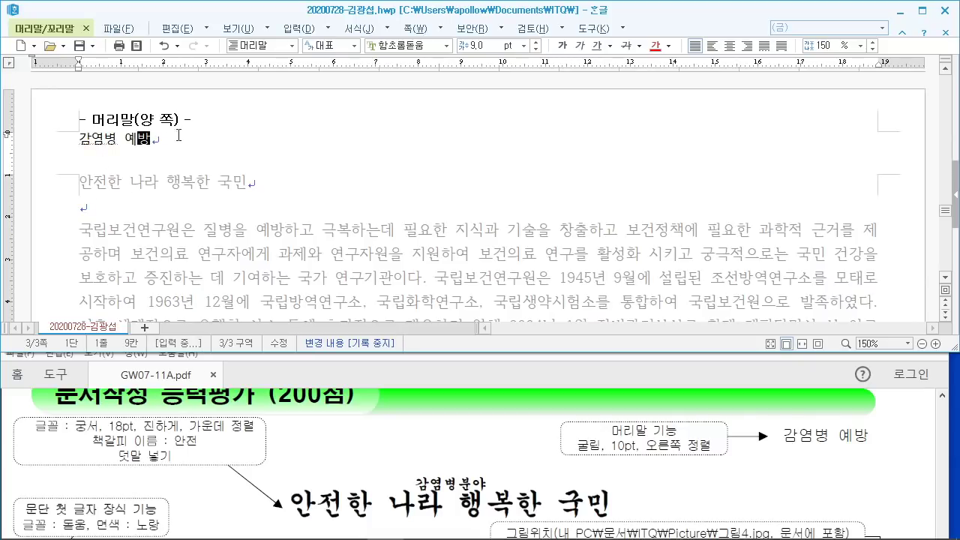
Step: Set the header text to 굴림 font at 10pt
key(shift+Home)
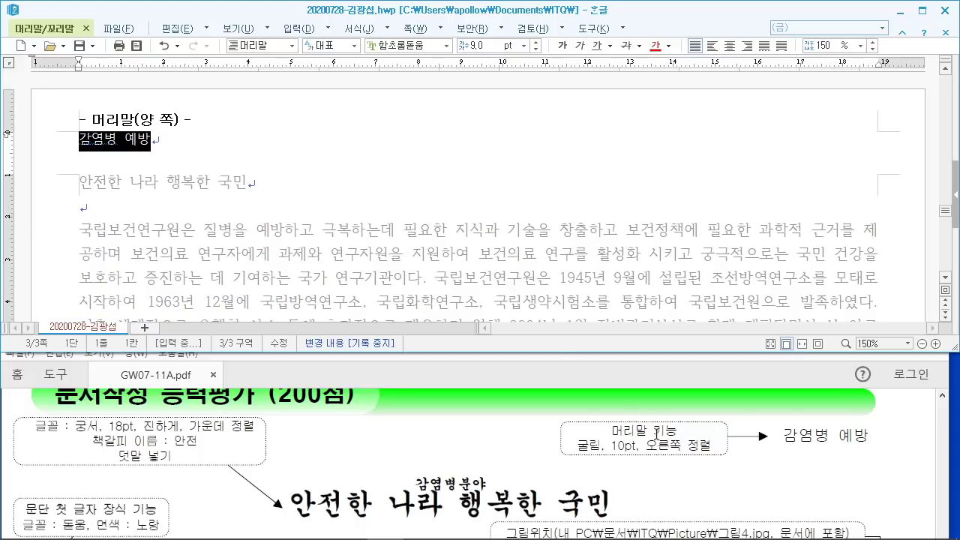
click(484, 48)
click(412, 45)
text(구ㄹ림)
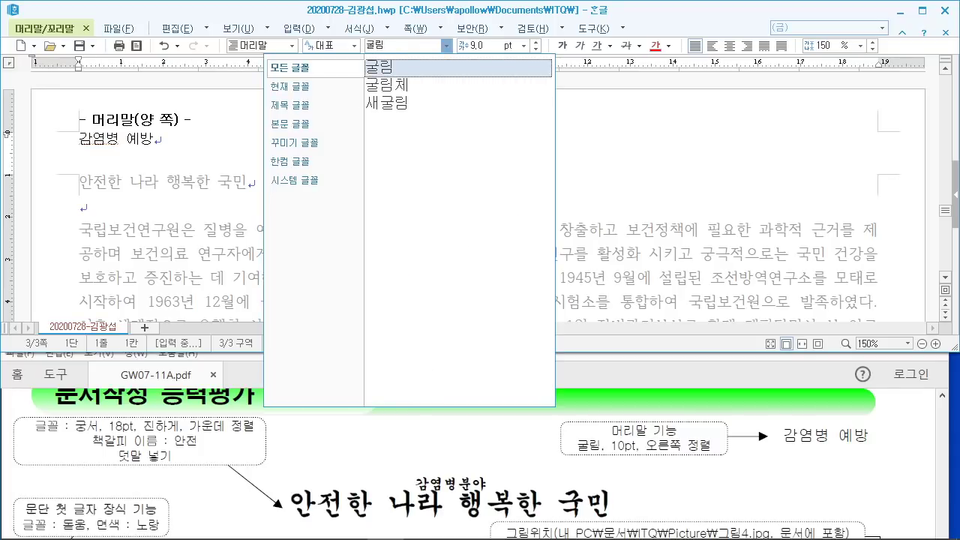
mouse_move(357, 29)
mouse_down()
mouse_move(399, 55)
mouse_move(453, 138)
mouse_up()
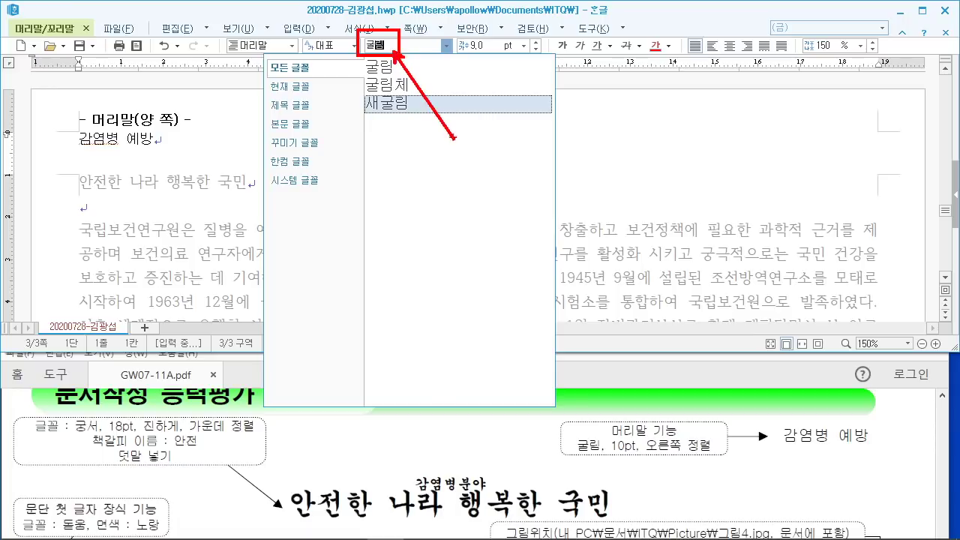
key(Escape)
key(Return)
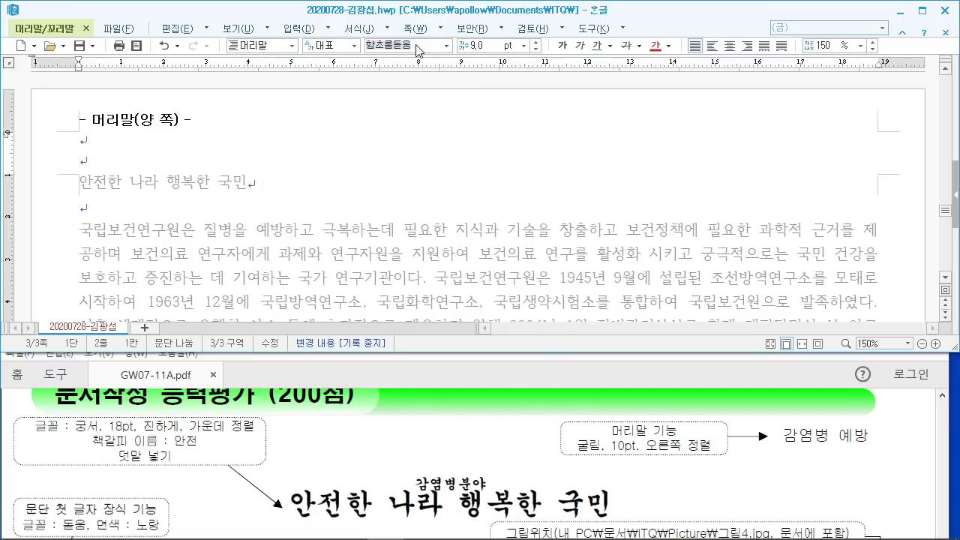
key(ctrl+z)
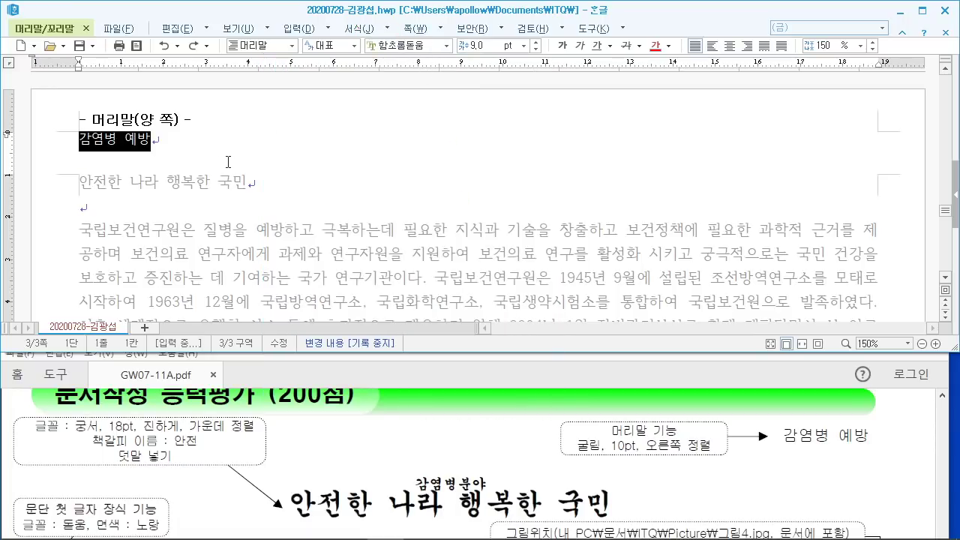
text(굴림)
key(Return)
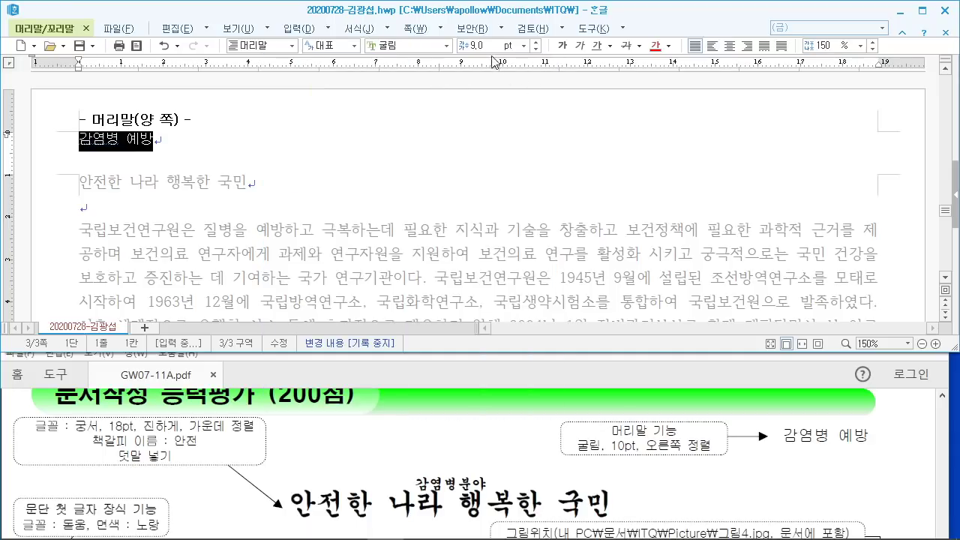
key(Tab)
text(10)
key(Return)
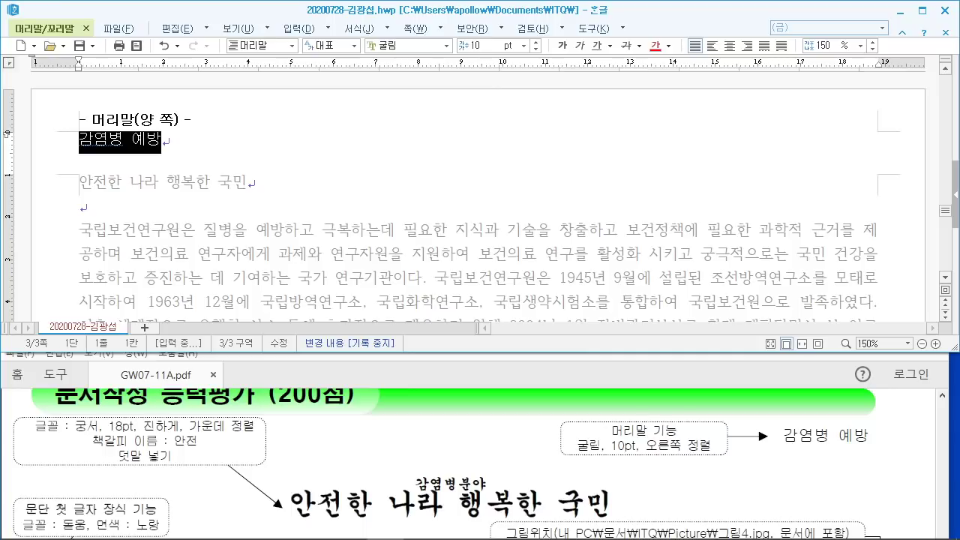
Step: Right-align the header text
mouse_move(737, 33)
mouse_down()
mouse_move(765, 68)
mouse_move(795, 150)
mouse_up()
key(Escape)
click(747, 45)
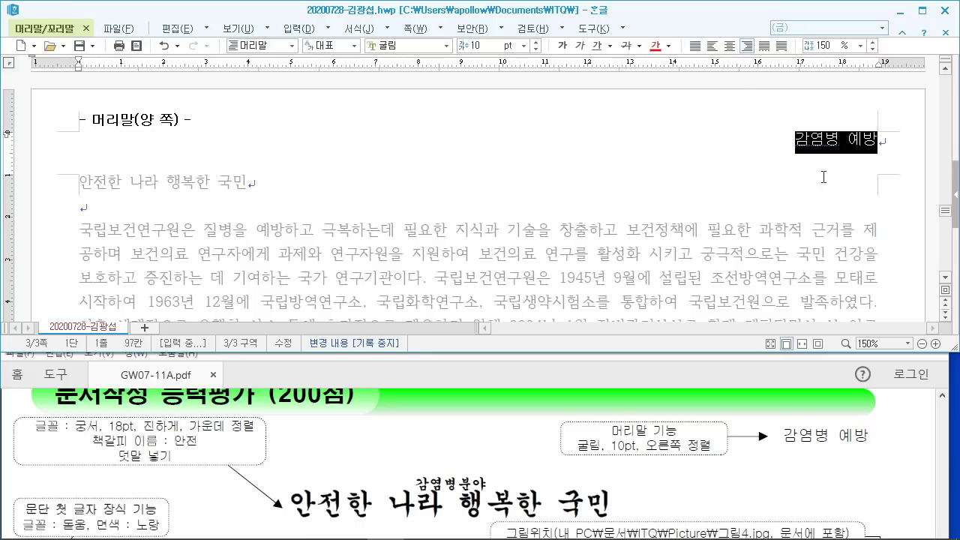
click(827, 146)
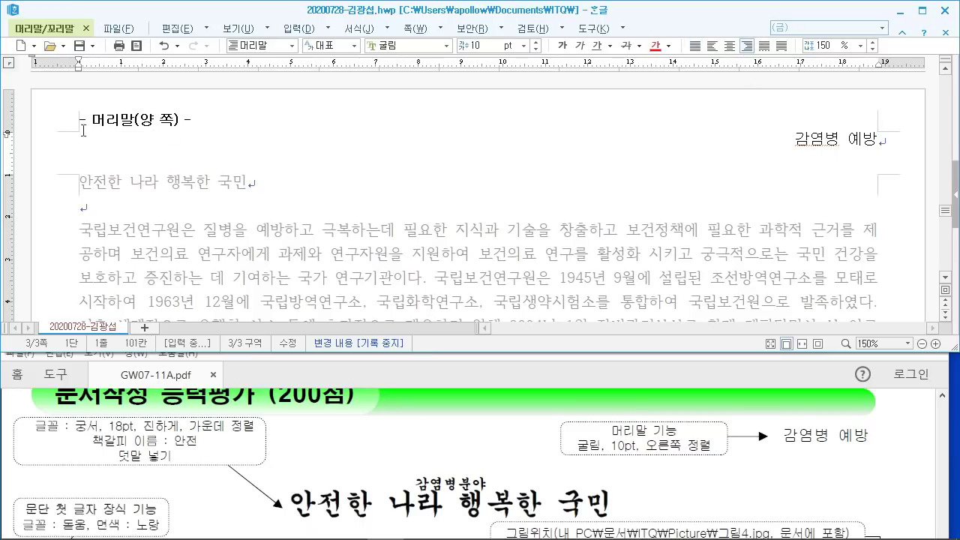
click(57, 30)
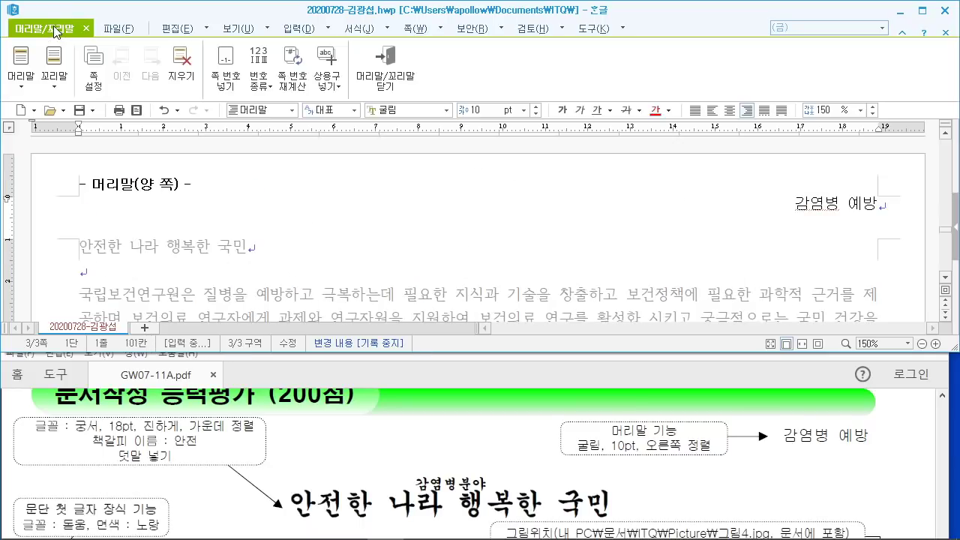
Step: Close header editing and select the title line 안전한 나라 행복한 국민
drag(350, 40, 471, 159)
click(384, 69)
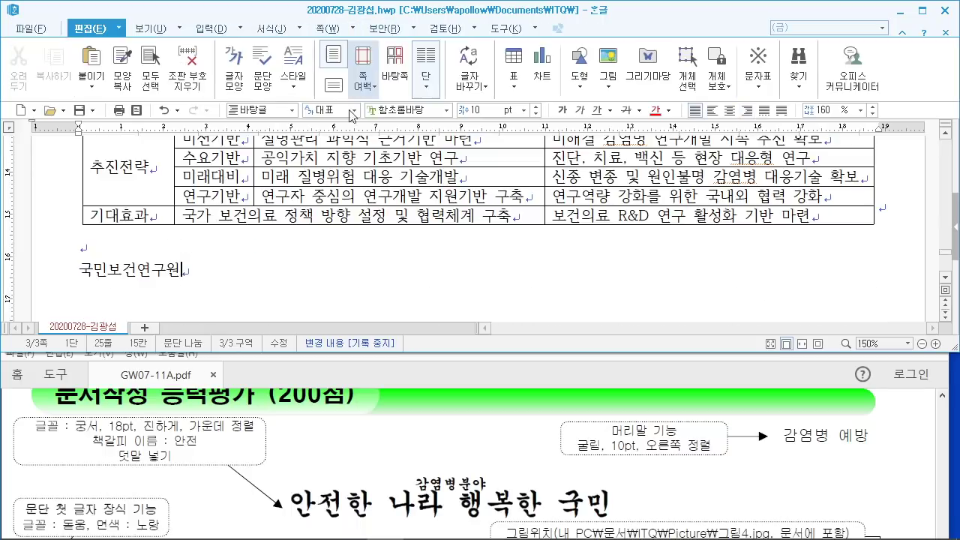
scroll(204, 261, up, 3)
scroll(204, 261, up, 10)
scroll(187, 240, down, 3)
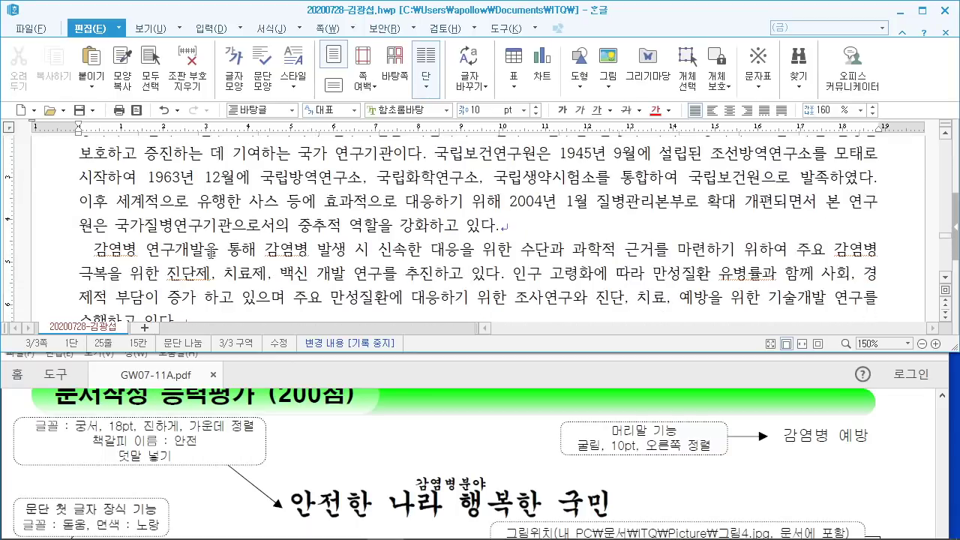
scroll(174, 219, up, 3)
drag(77, 194, 246, 193)
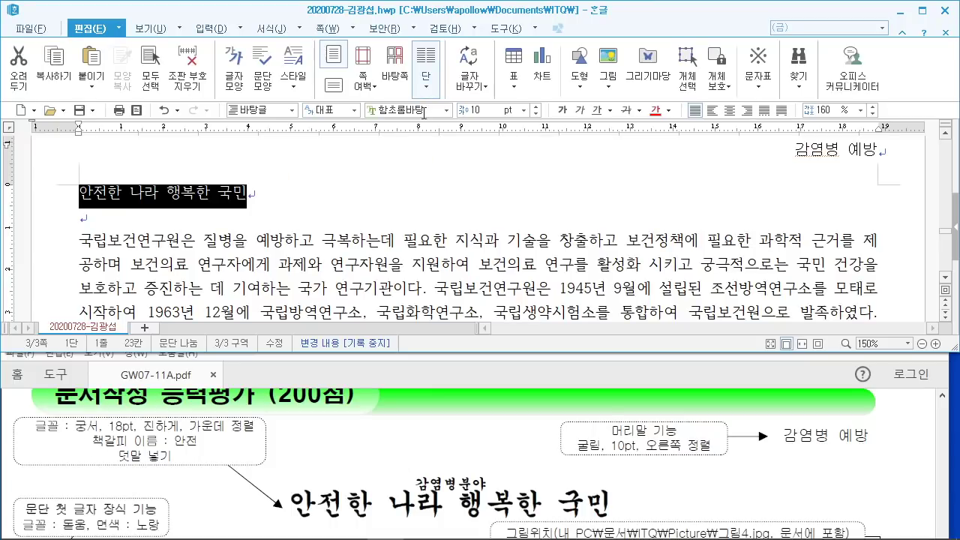
Step: Format the title as 궁서 18pt, bold and centred
click(429, 110)
text(궁서)
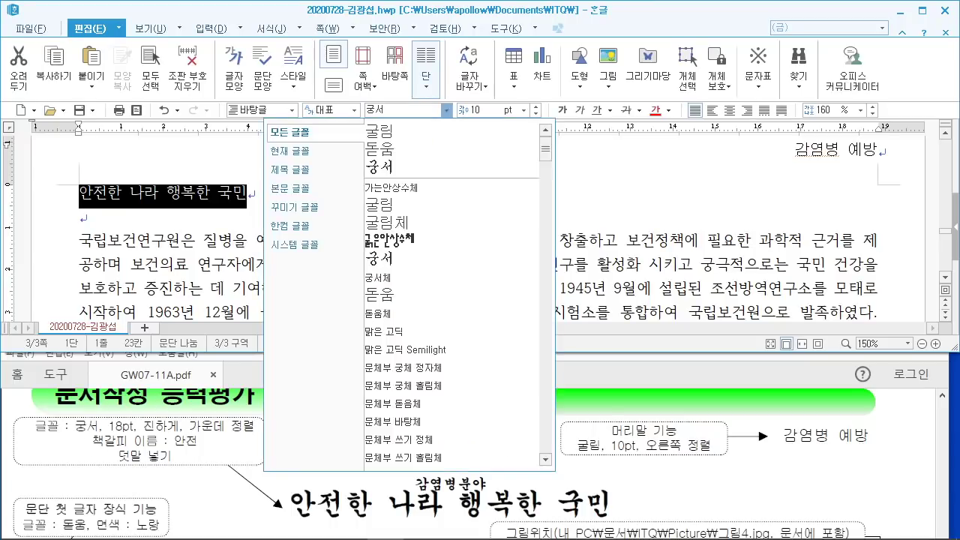
key(Return)
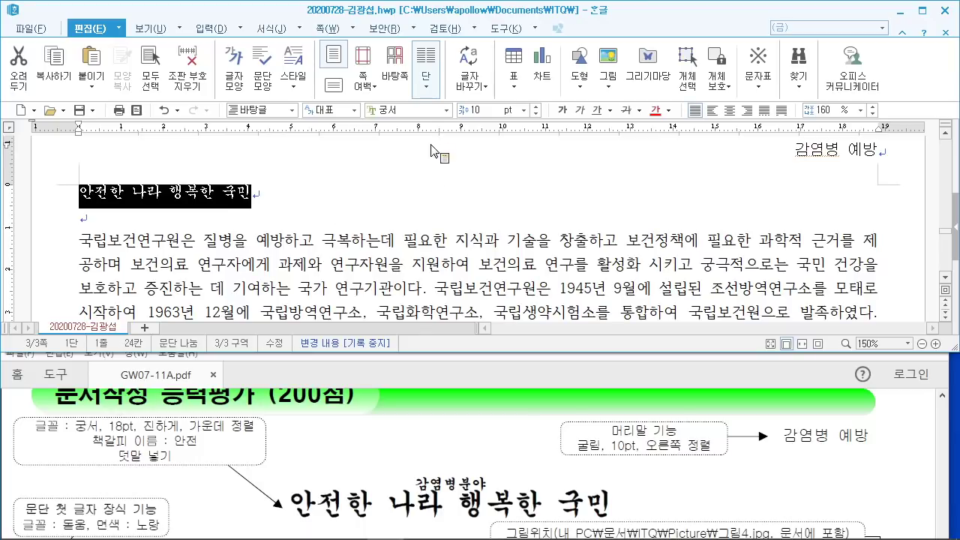
click(462, 109)
text(18)
key(Return)
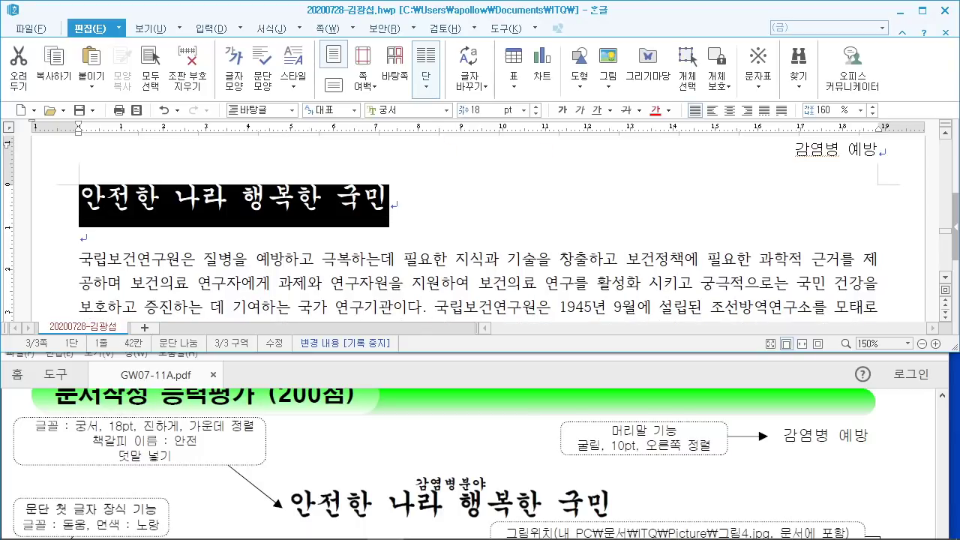
click(562, 111)
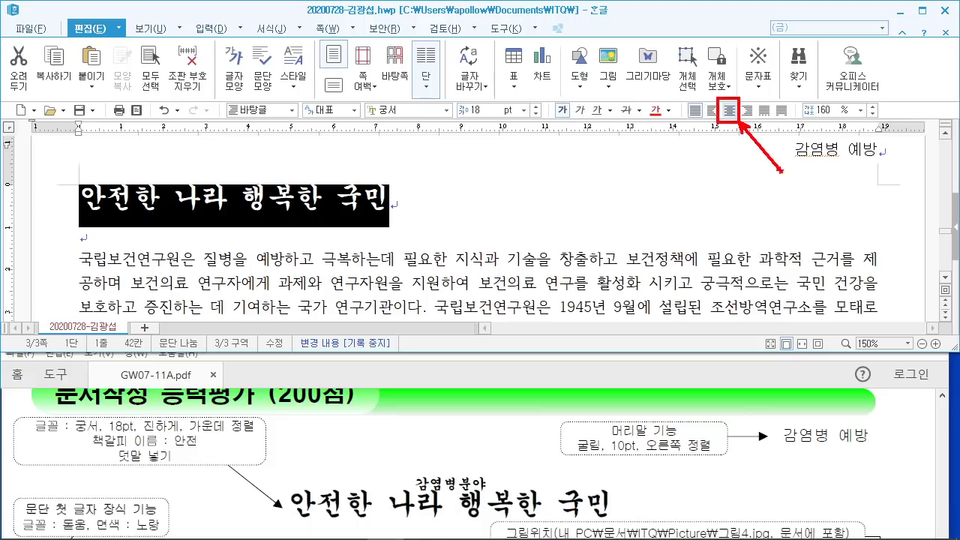
click(729, 110)
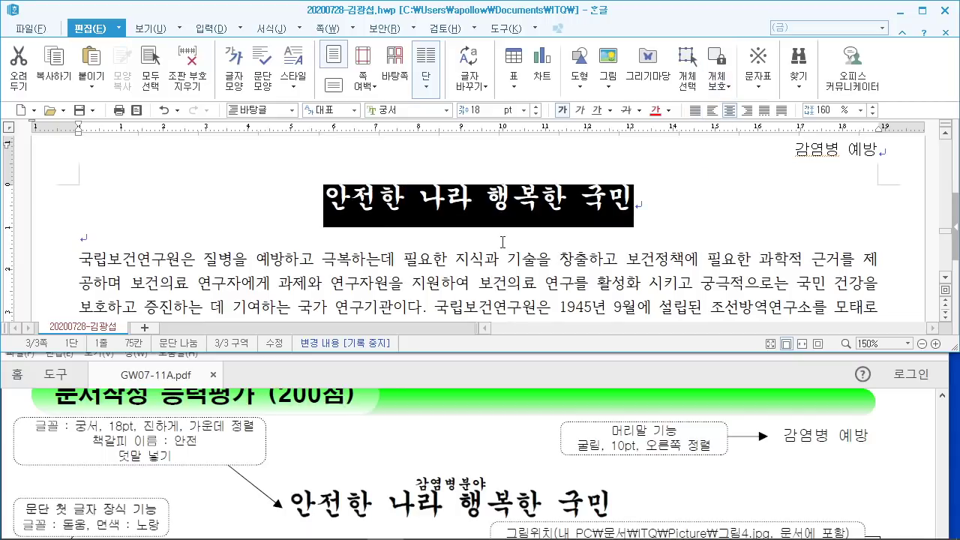
Step: Insert 감염병분야 as ruby text (덧말) over the title 안전한 나라 행복한 국민
mouse_move(70, 431)
mouse_down()
mouse_move(225, 475)
mouse_move(208, 438)
mouse_up()
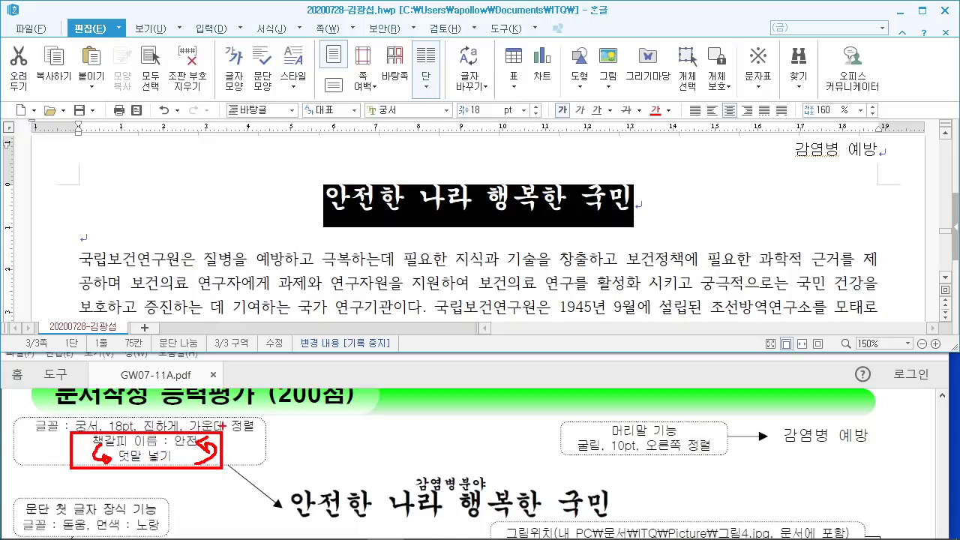
key(Escape)
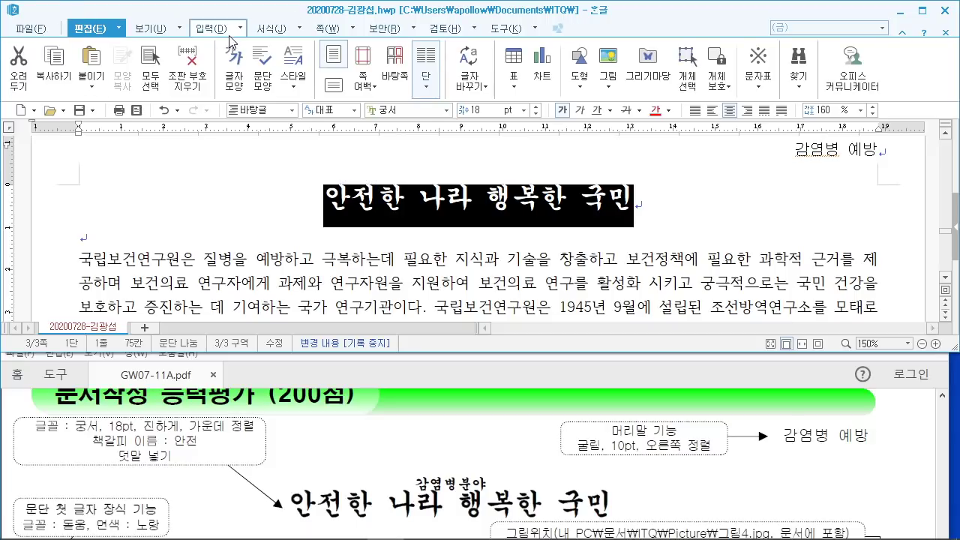
click(241, 28)
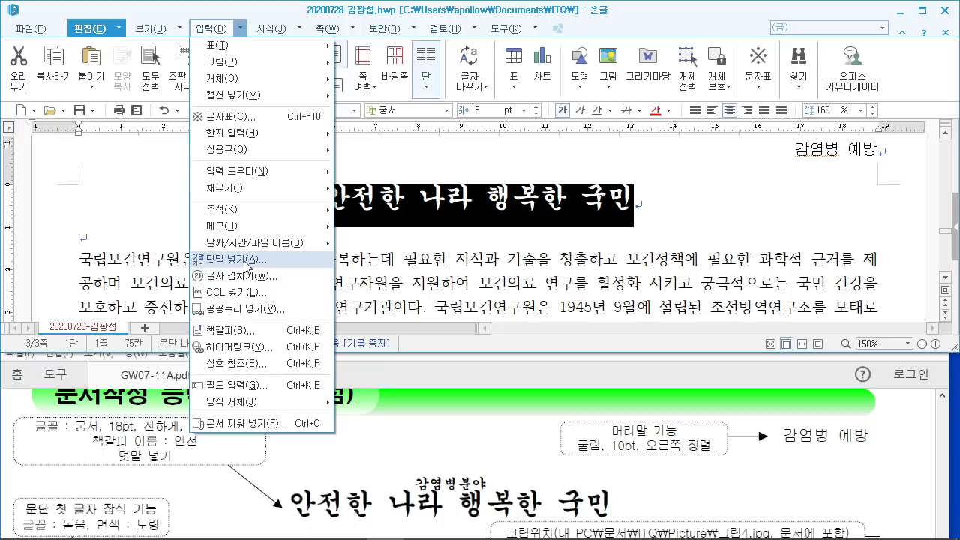
click(223, 259)
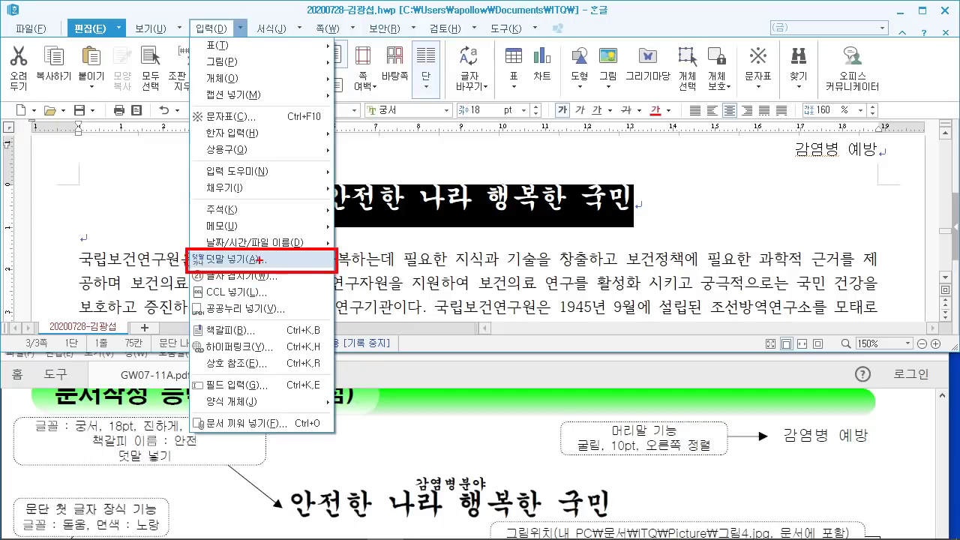
click(240, 29)
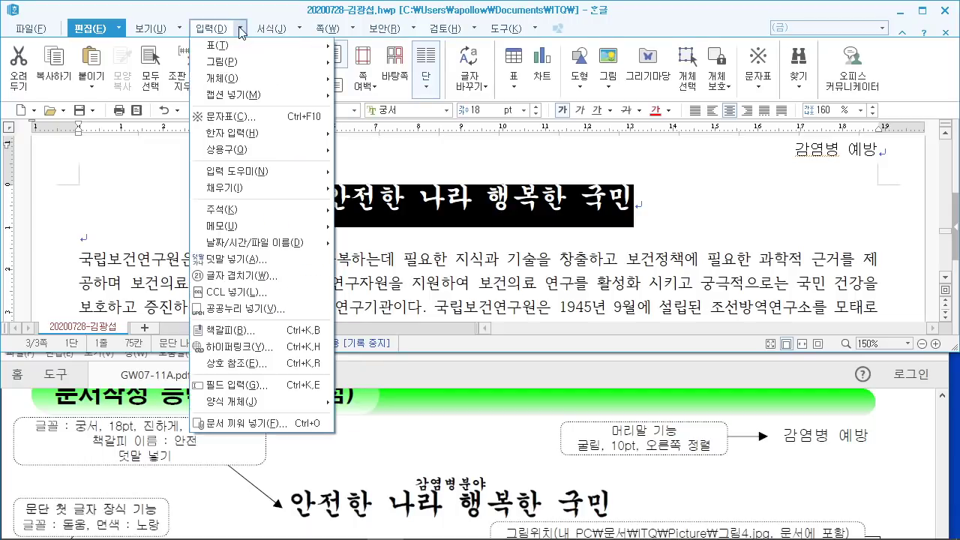
click(258, 264)
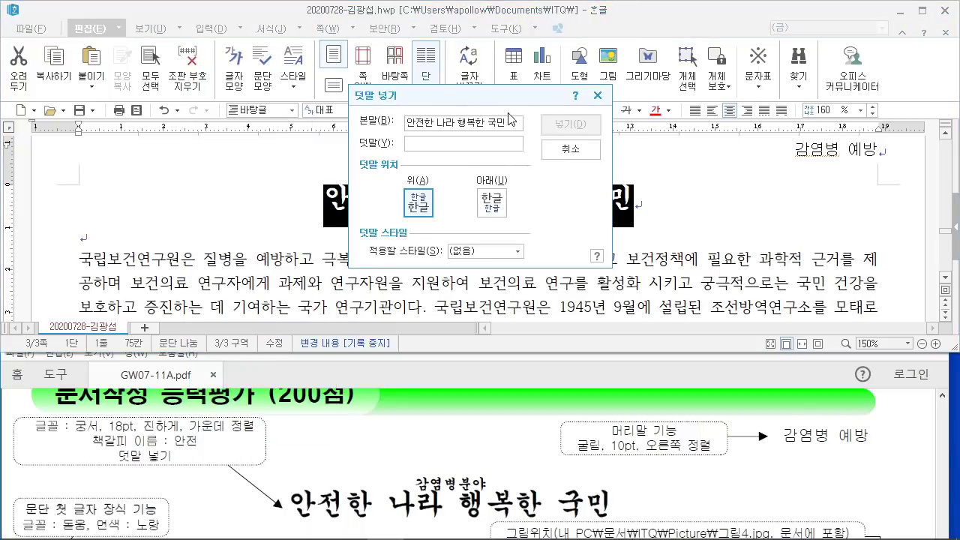
click(415, 143)
drag(402, 472, 505, 494)
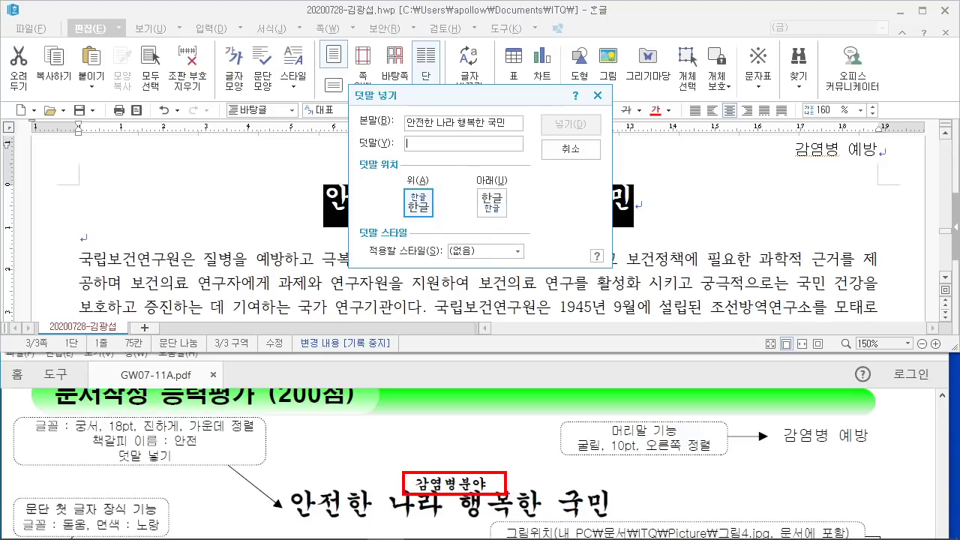
mouse_move(418, 149)
mouse_down()
mouse_move(441, 444)
mouse_move(417, 464)
mouse_up()
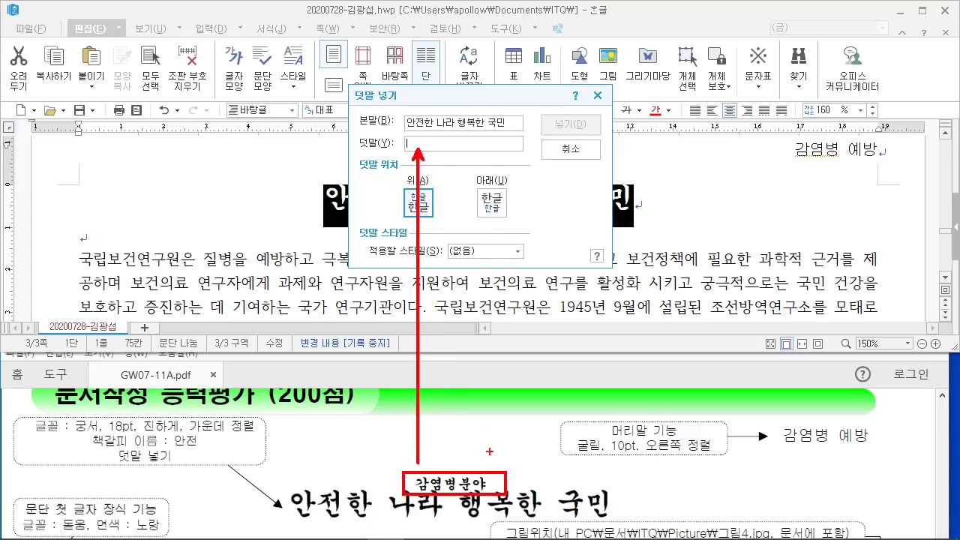
text(감)
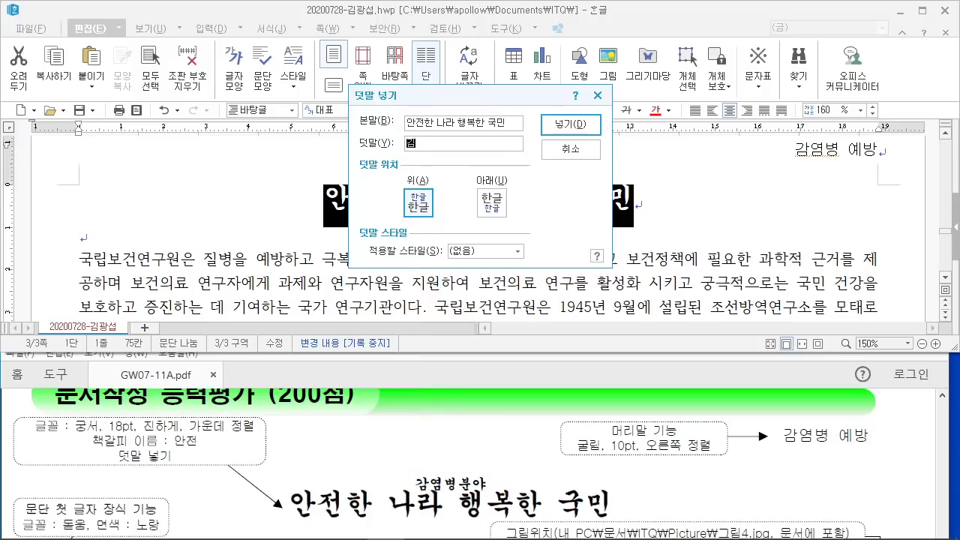
text(염병분야)
click(570, 124)
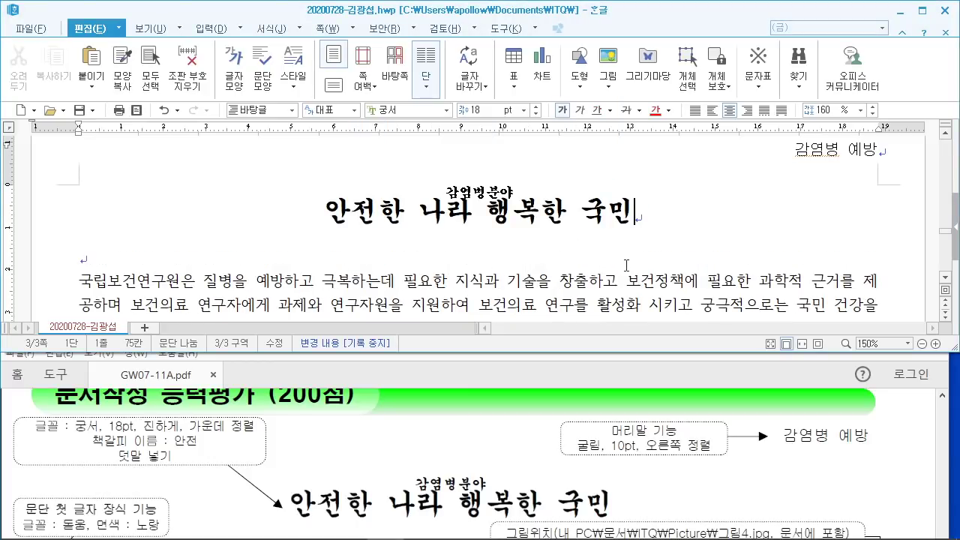
Step: Place the insertion point at the start of the title
drag(637, 195, 704, 81)
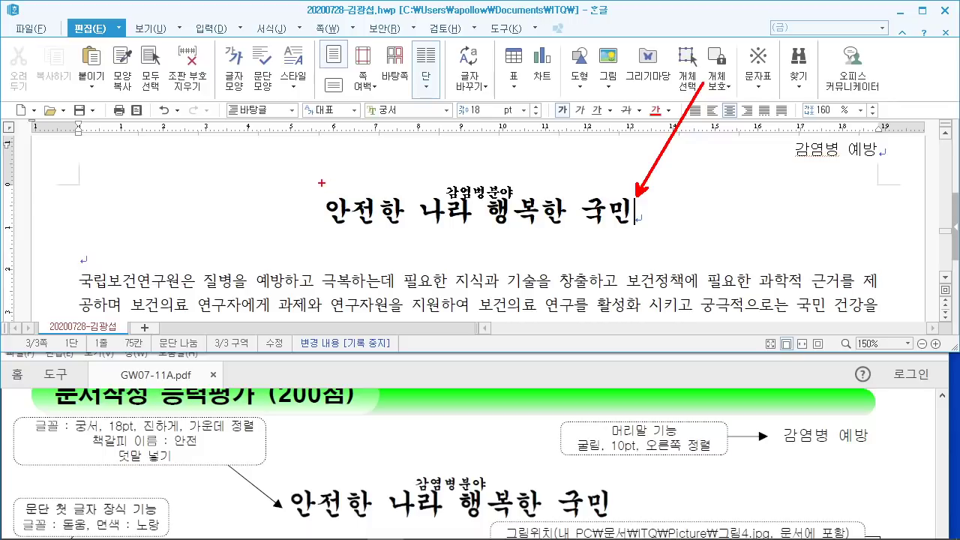
drag(321, 198, 321, 56)
drag(317, 205, 321, 235)
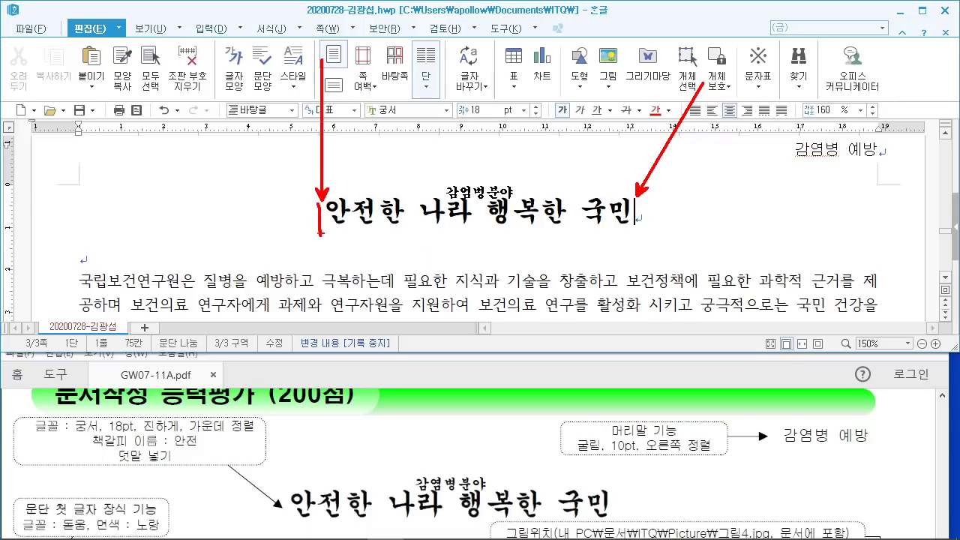
key(Escape)
click(345, 230)
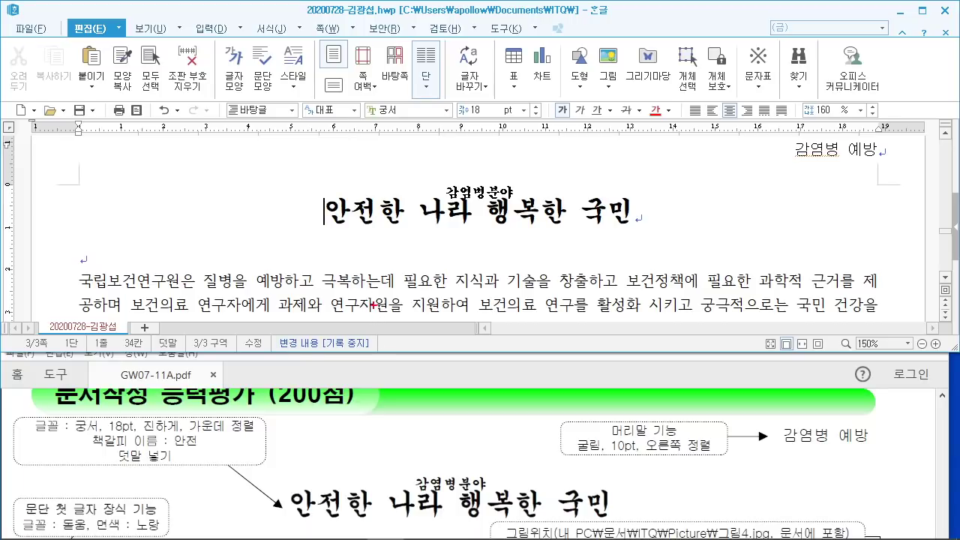
mouse_move(297, 55)
mouse_down()
mouse_move(450, 166)
mouse_move(473, 166)
mouse_up()
mouse_move(351, 81)
mouse_down()
mouse_move(358, 147)
mouse_move(373, 150)
mouse_up()
mouse_move(361, 118)
mouse_down()
mouse_move(442, 105)
mouse_move(465, 161)
mouse_move(540, 117)
mouse_move(561, 164)
mouse_move(681, 179)
mouse_up()
drag(589, 82, 589, 156)
mouse_move(636, 89)
mouse_down()
mouse_move(592, 124)
mouse_move(650, 150)
mouse_up()
drag(714, 178, 680, 213)
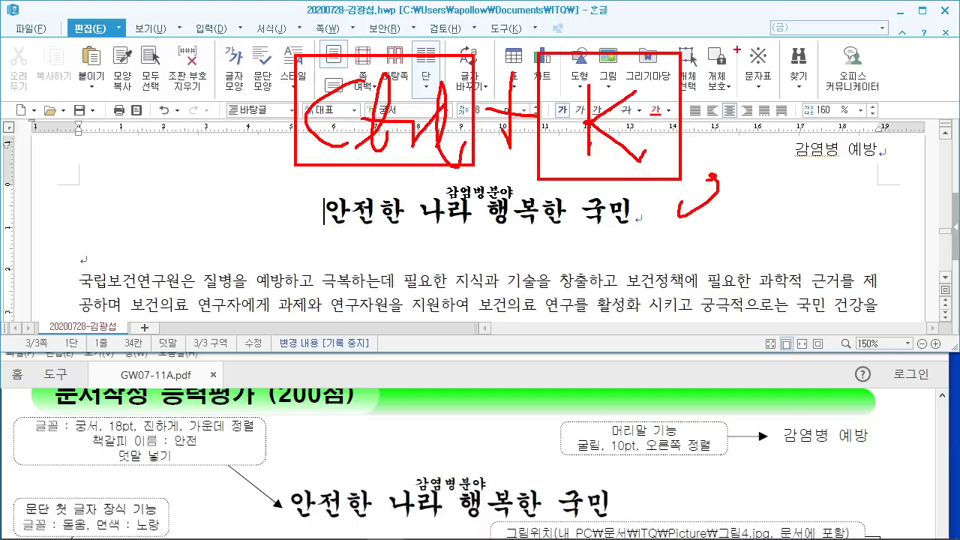
drag(737, 51, 853, 185)
mouse_move(773, 69)
mouse_down()
mouse_move(772, 153)
mouse_move(789, 140)
mouse_up()
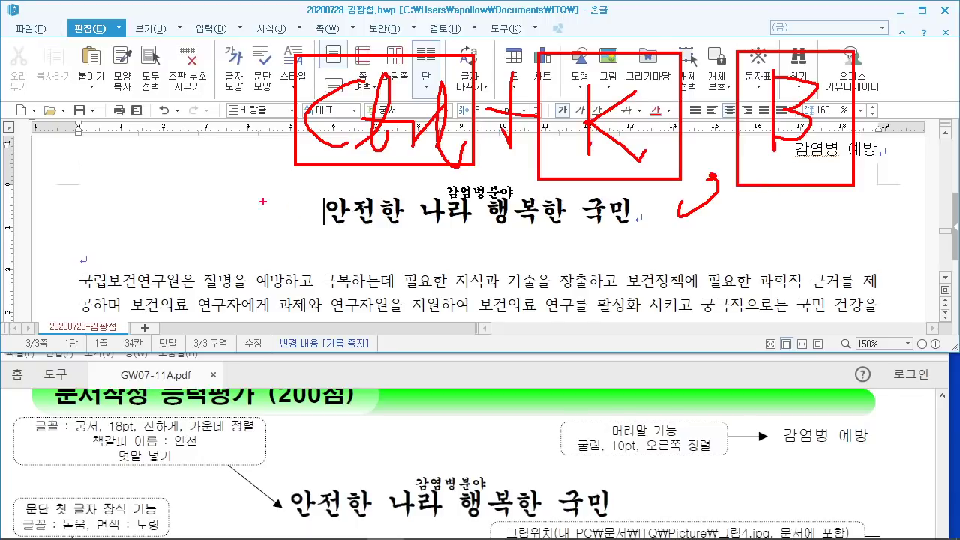
drag(214, 196, 314, 291)
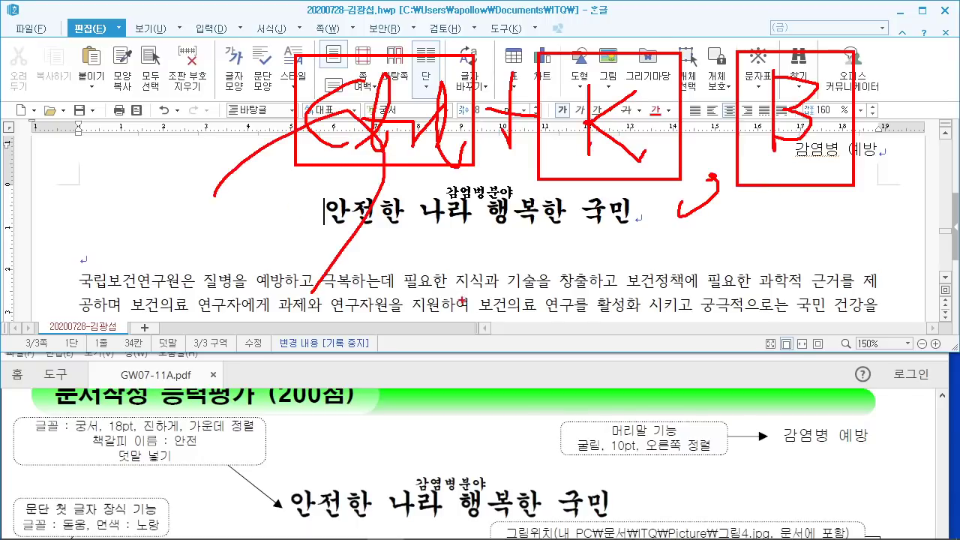
key(Escape)
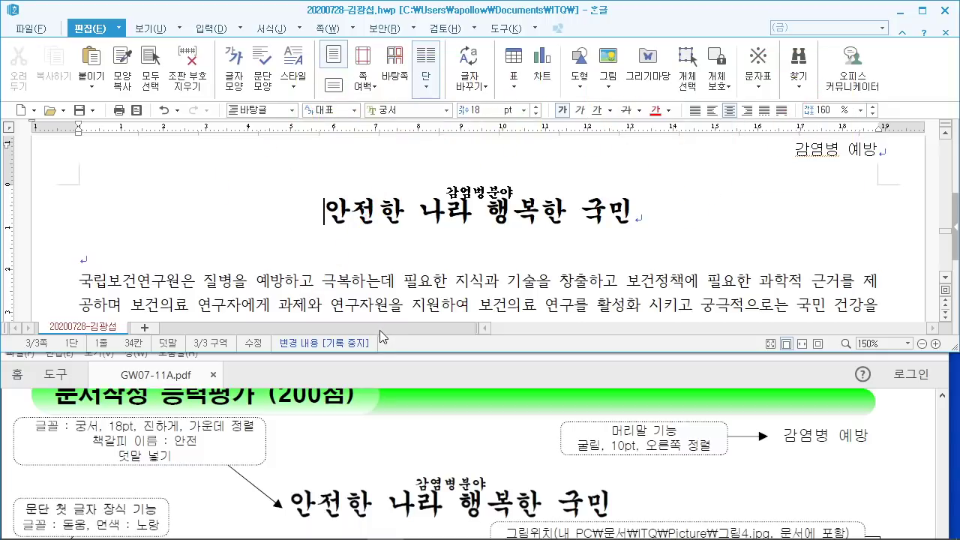
Step: Insert a bookmark named 안전 at the title's start
key(ctrl+k)
key(b)
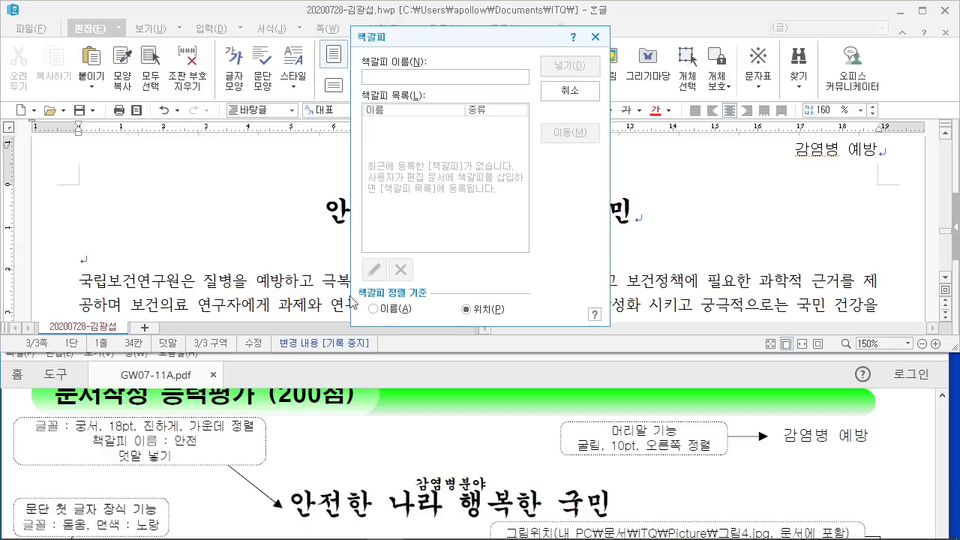
mouse_move(167, 430)
mouse_down()
mouse_move(201, 451)
mouse_move(376, 74)
mouse_up()
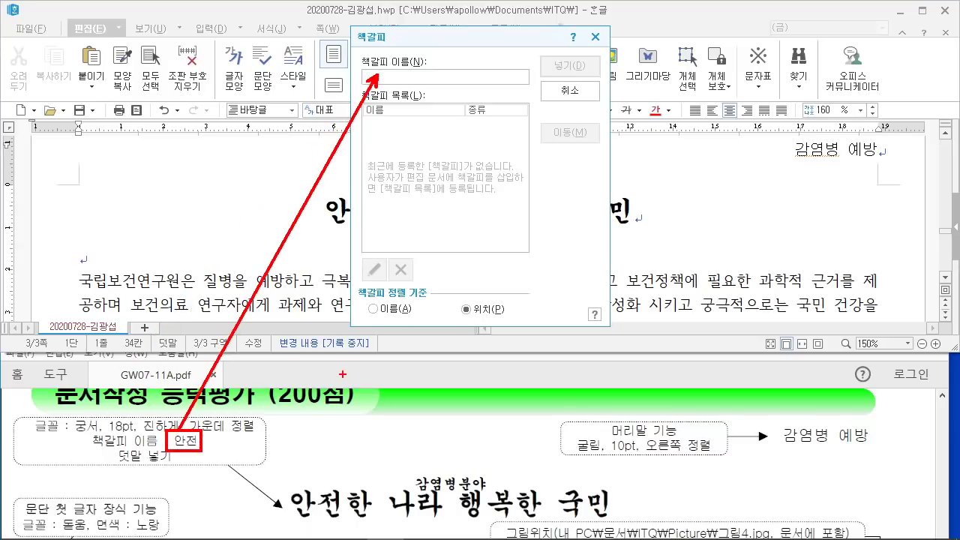
text(안전)
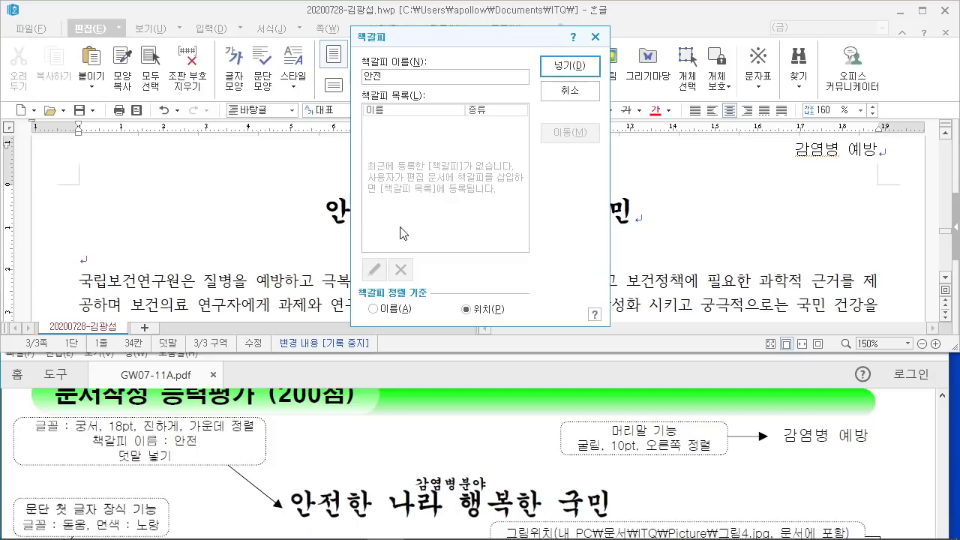
click(570, 66)
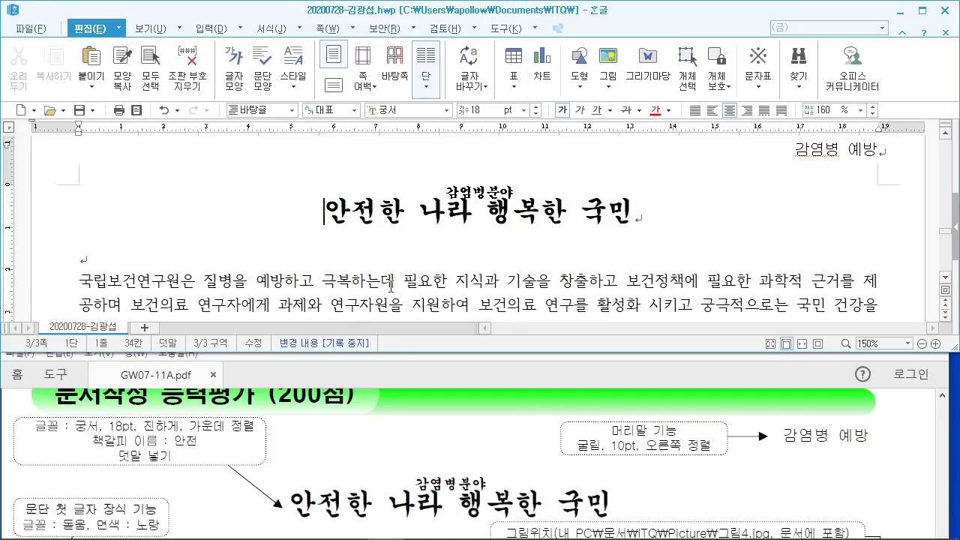
Step: Check the exam PDF, then put the caret at the body paragraph's start
click(310, 428)
scroll(311, 427, down, 3)
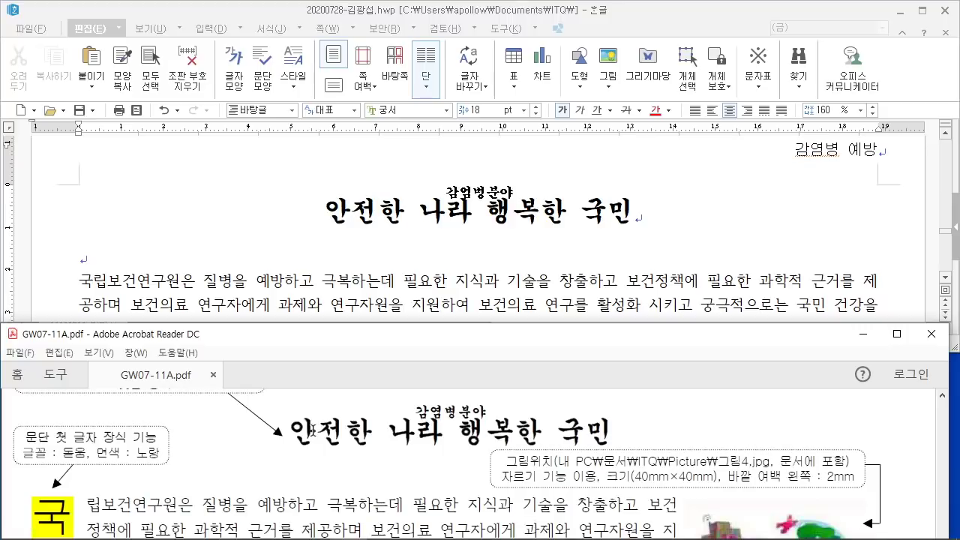
scroll(310, 428, down, 2)
click(165, 280)
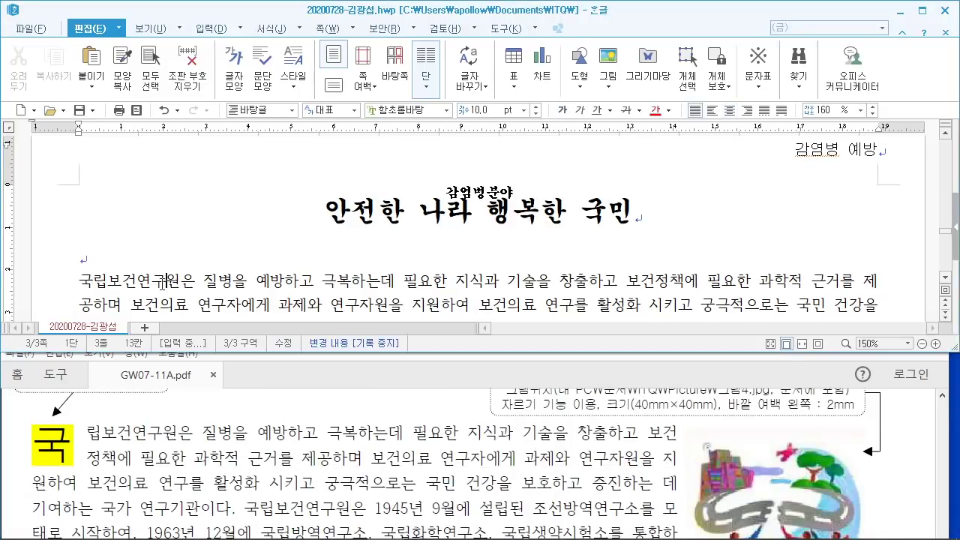
scroll(165, 281, down, 2)
click(77, 210)
scroll(131, 442, up, 1)
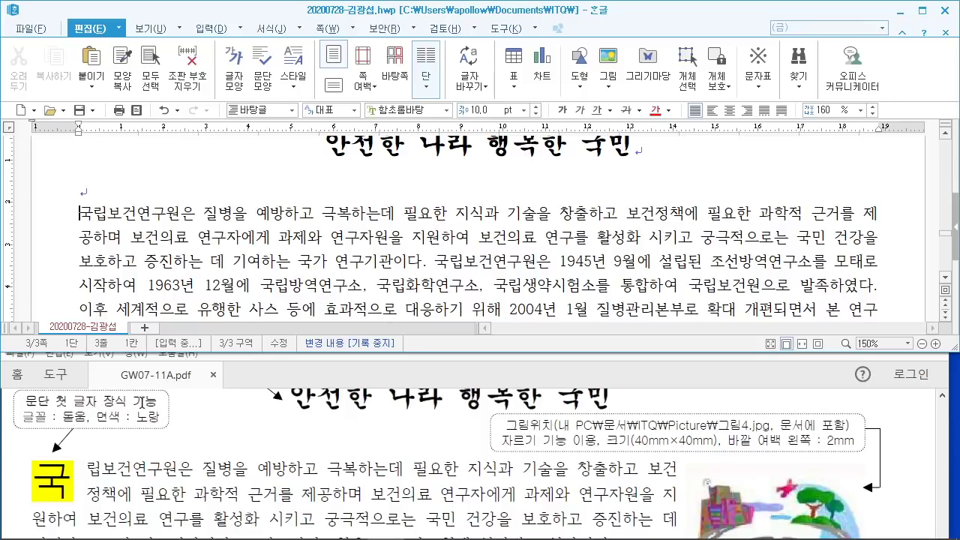
Step: Open 문단 첫 글자 장식 from the 서식 menu for the 국립보건연구원 paragraph
mouse_move(15, 377)
mouse_down()
mouse_move(189, 414)
mouse_move(213, 446)
mouse_move(223, 417)
mouse_up()
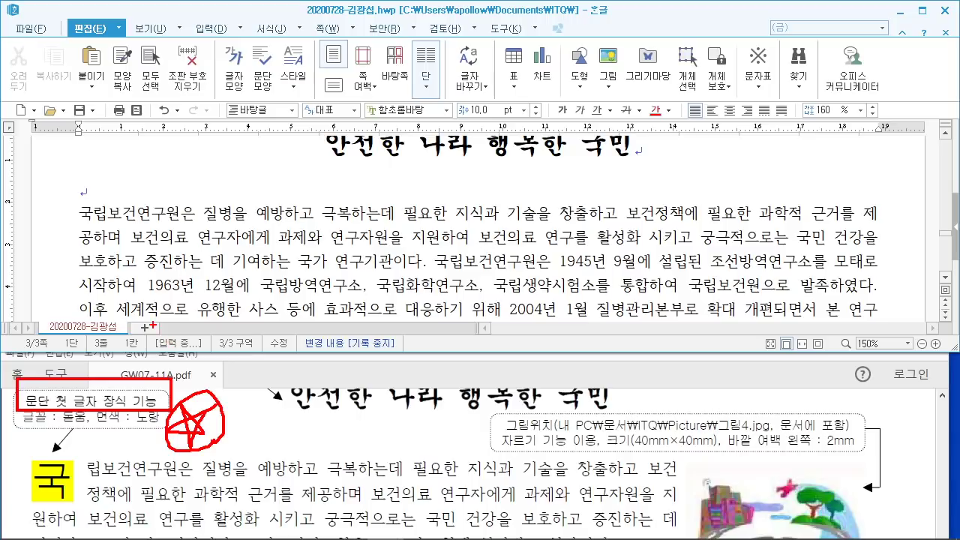
key(Escape)
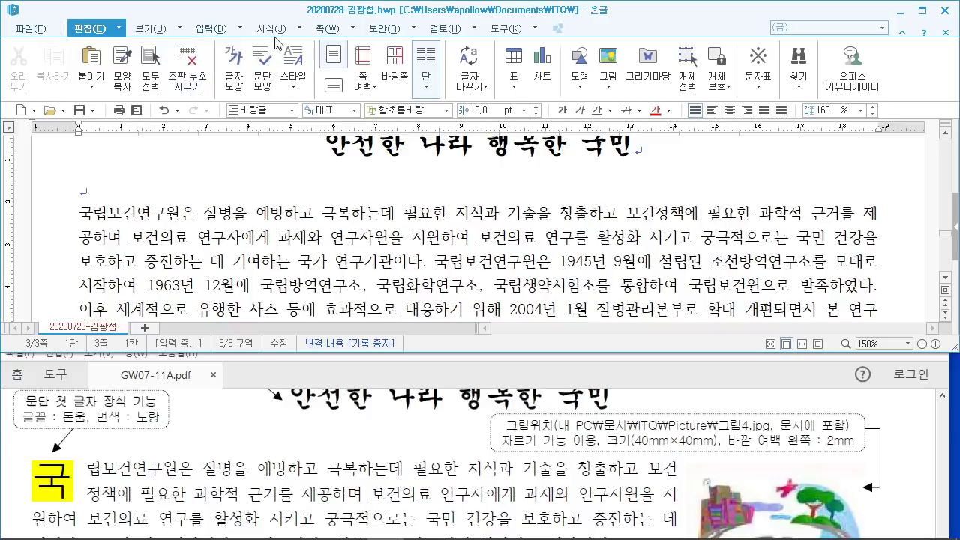
click(300, 28)
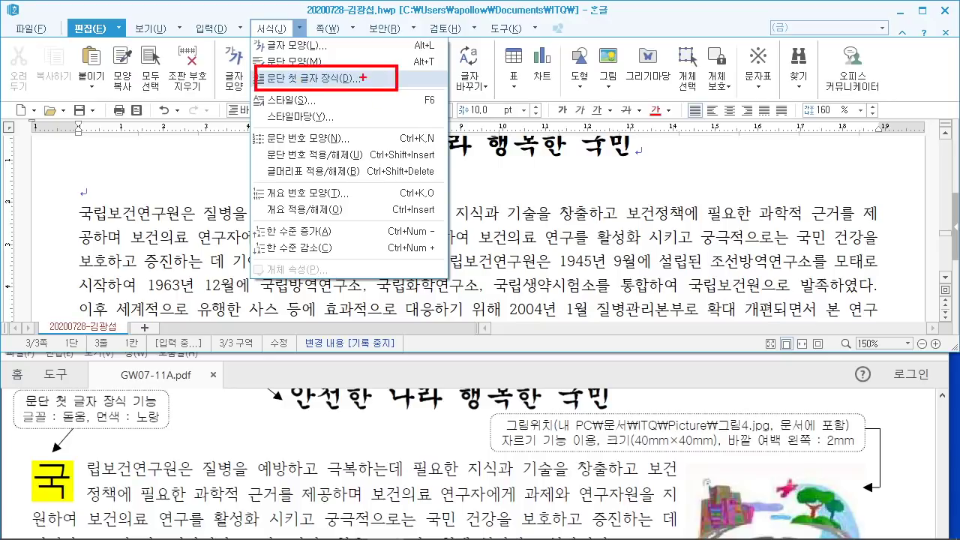
click(272, 28)
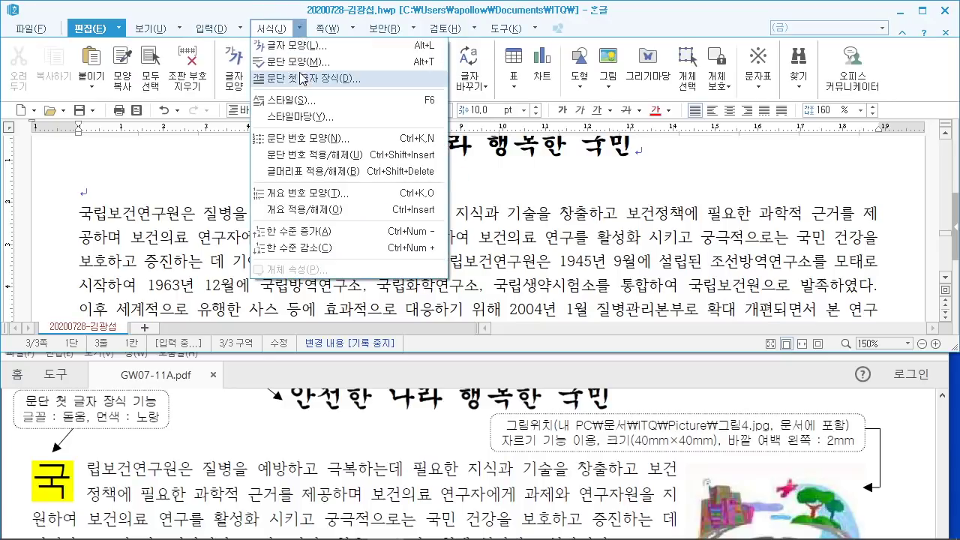
click(308, 79)
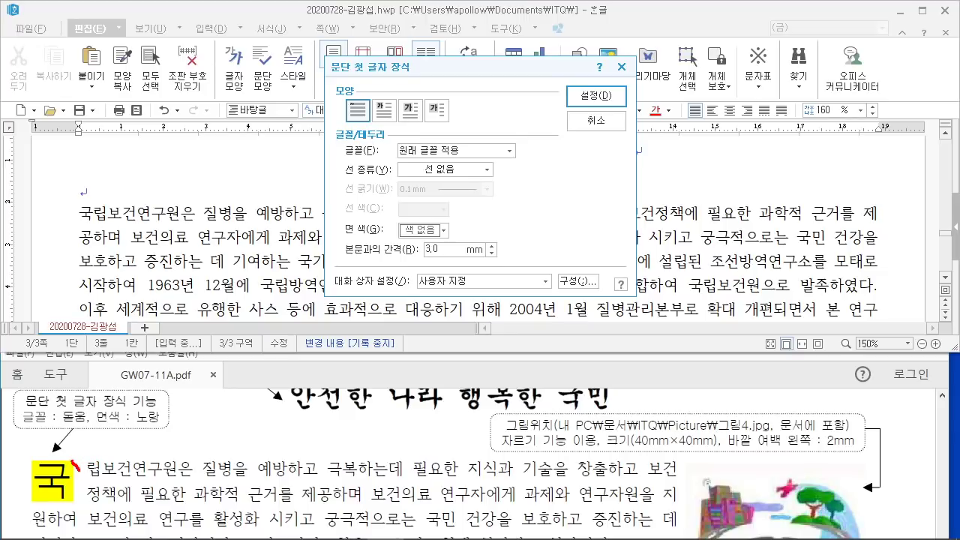
Step: Choose a two-line drop cap in the 돋움 font
drag(80, 475, 70, 504)
drag(96, 454, 83, 491)
drag(369, 91, 405, 134)
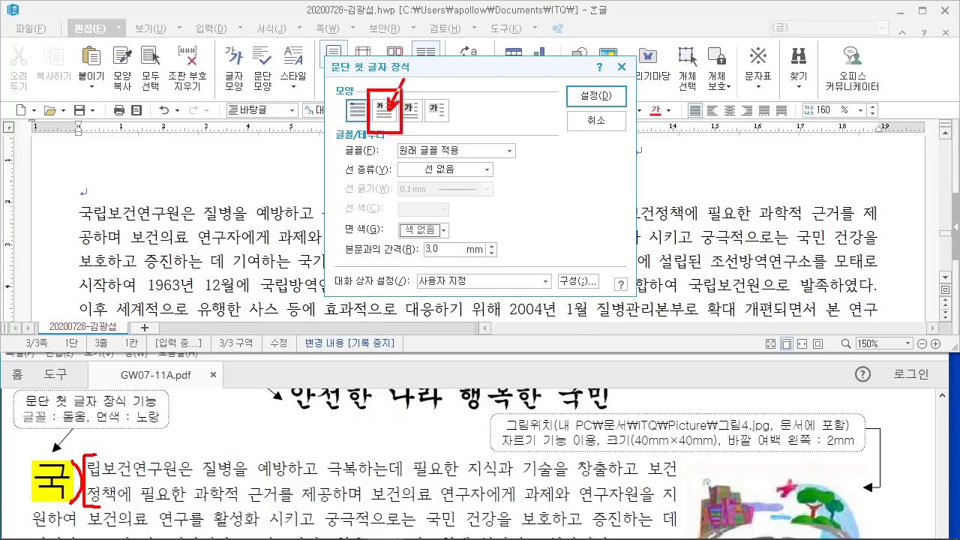
drag(438, 27, 384, 96)
click(384, 110)
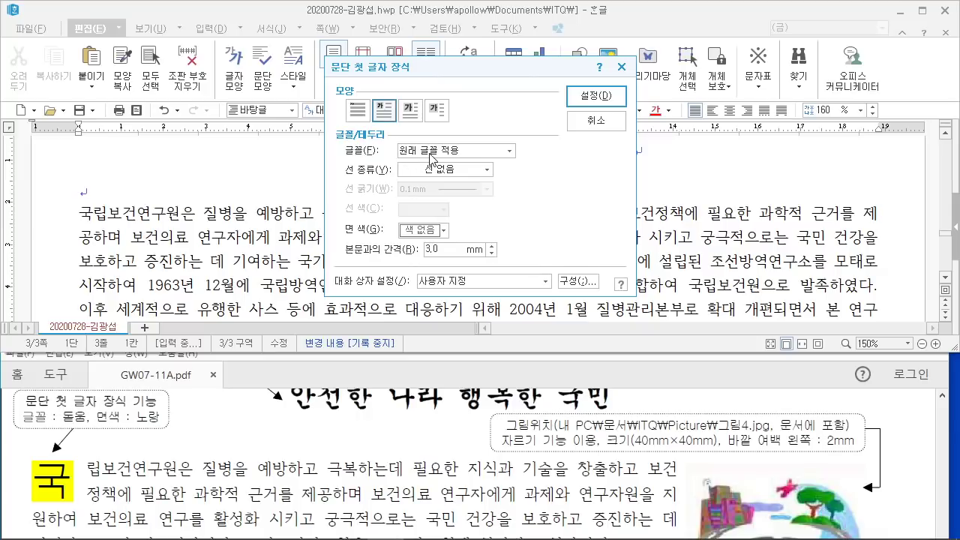
click(432, 151)
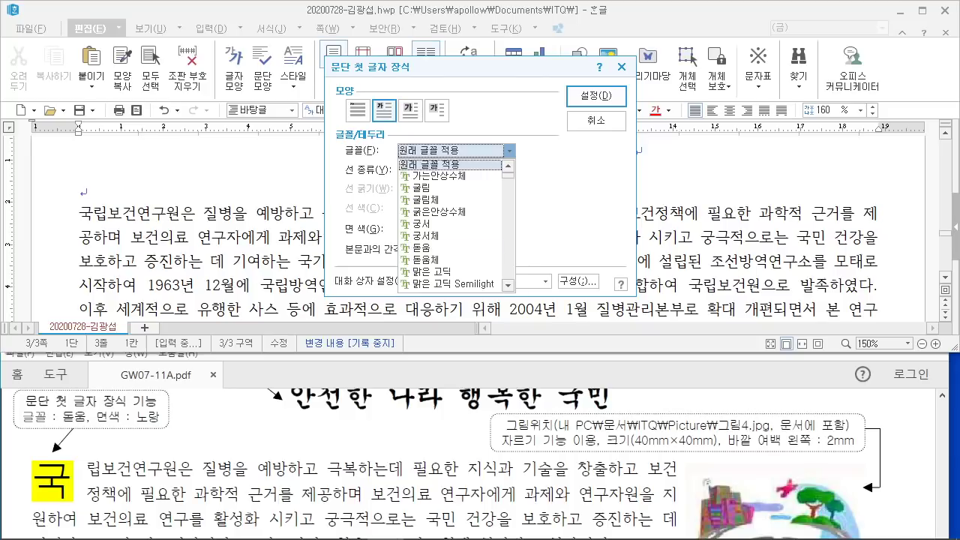
click(449, 248)
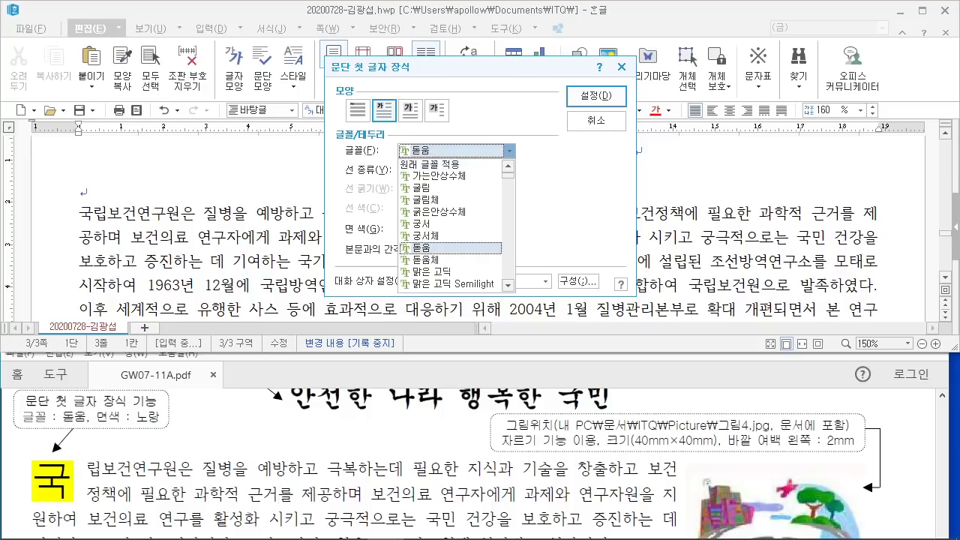
click(434, 158)
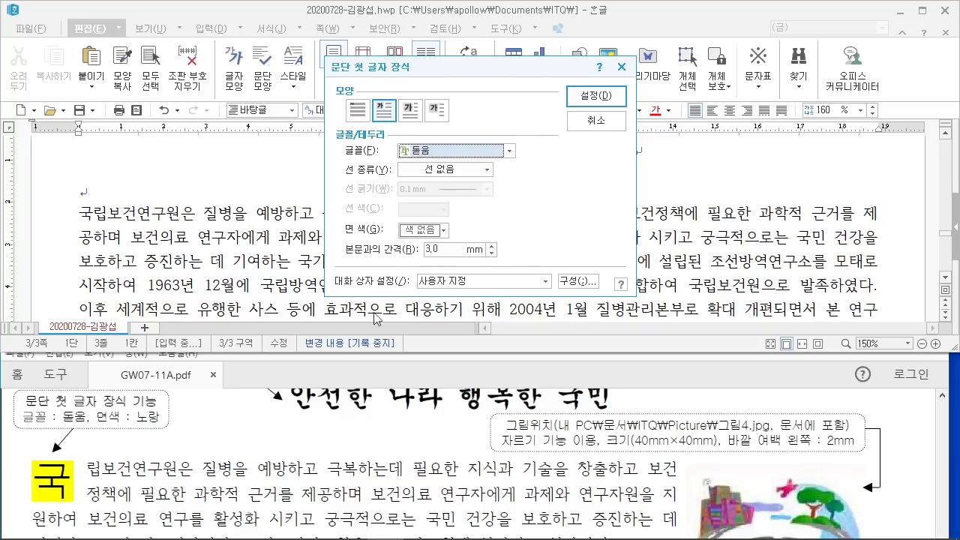
Step: Shade the drop cap yellow (FFFF00) and apply it to the paragraph
mouse_move(391, 215)
mouse_down()
mouse_move(416, 232)
mouse_move(475, 244)
mouse_up()
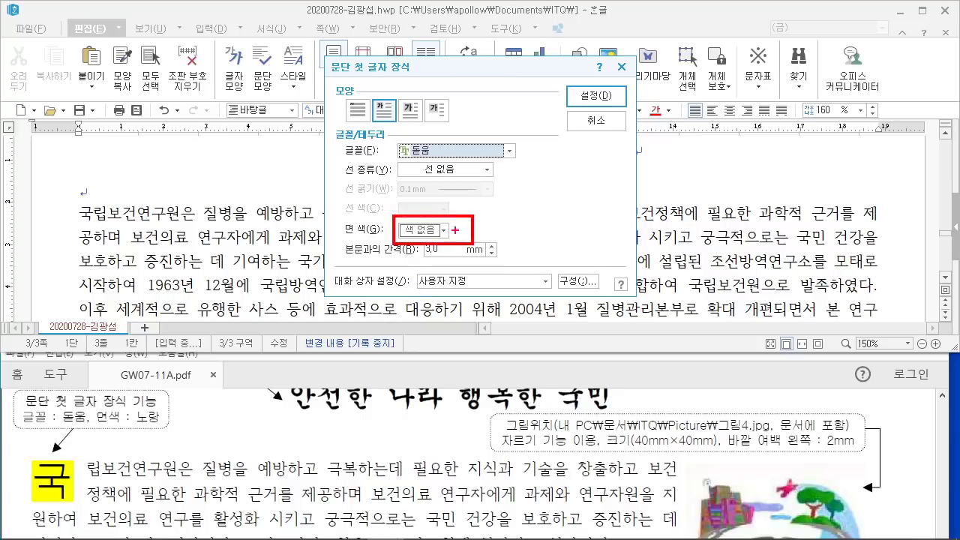
drag(600, 203, 474, 224)
click(444, 230)
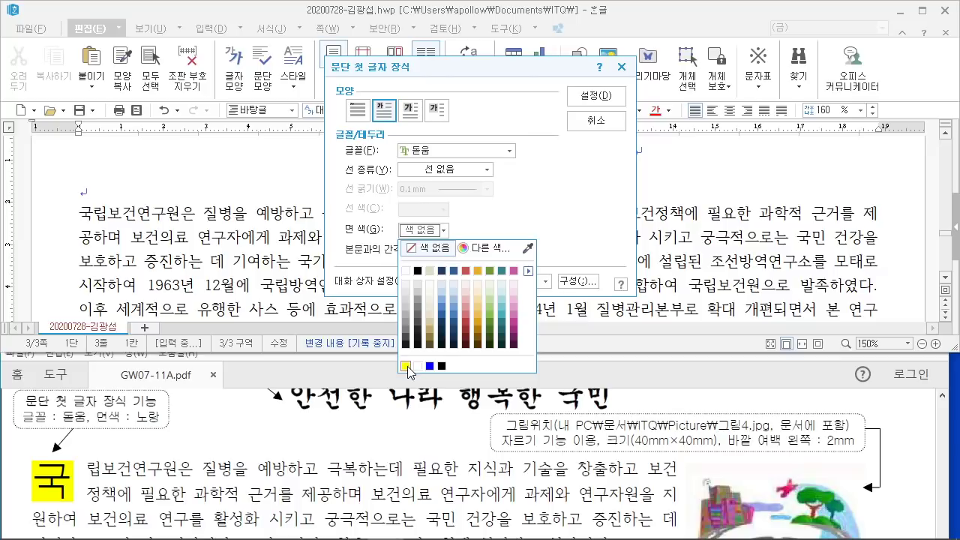
click(486, 247)
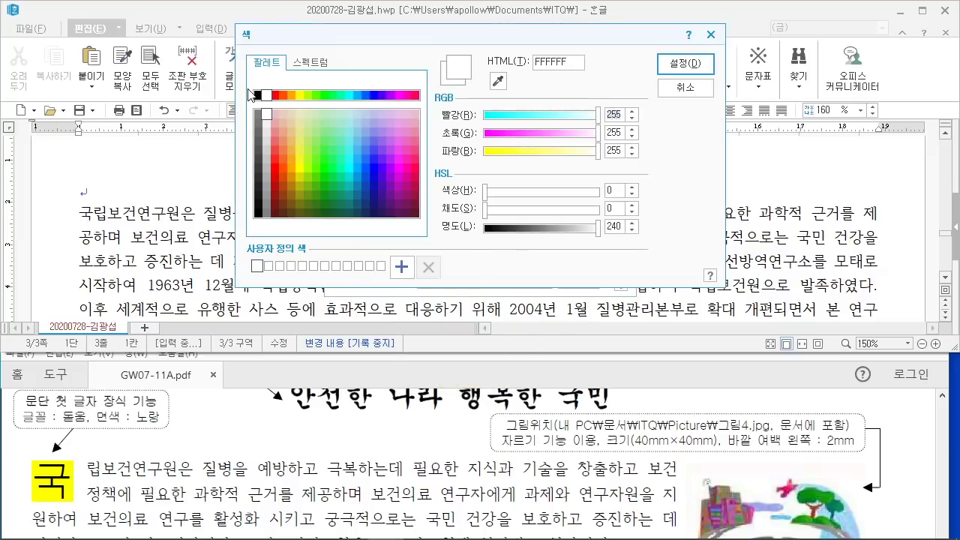
click(300, 96)
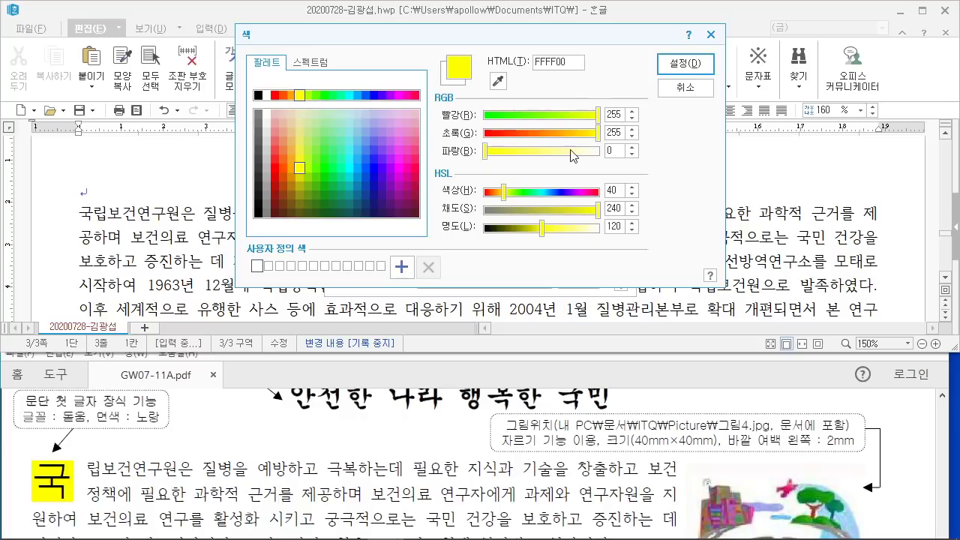
click(686, 64)
click(603, 98)
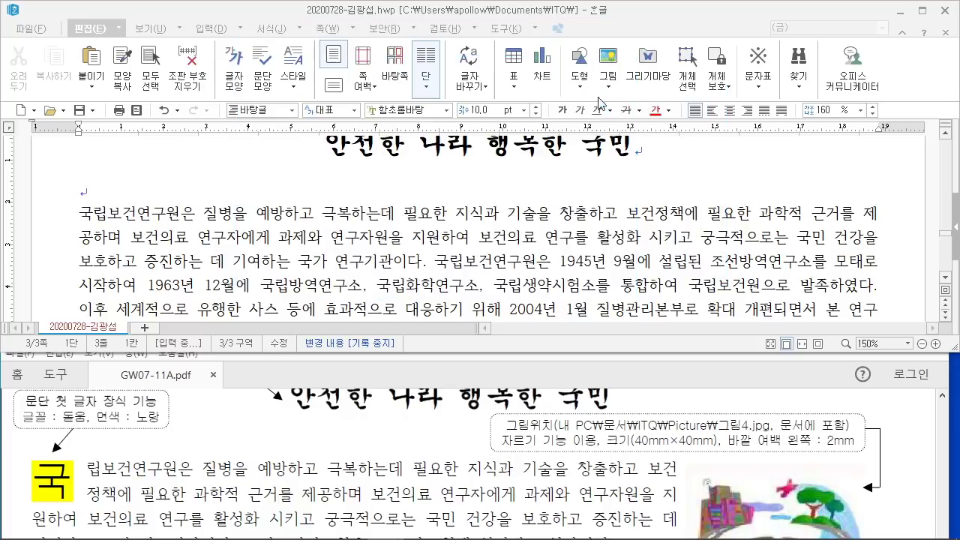
Step: Put the caret in the body text and open 그림 넣기 with Ctrl+N, I
click(198, 241)
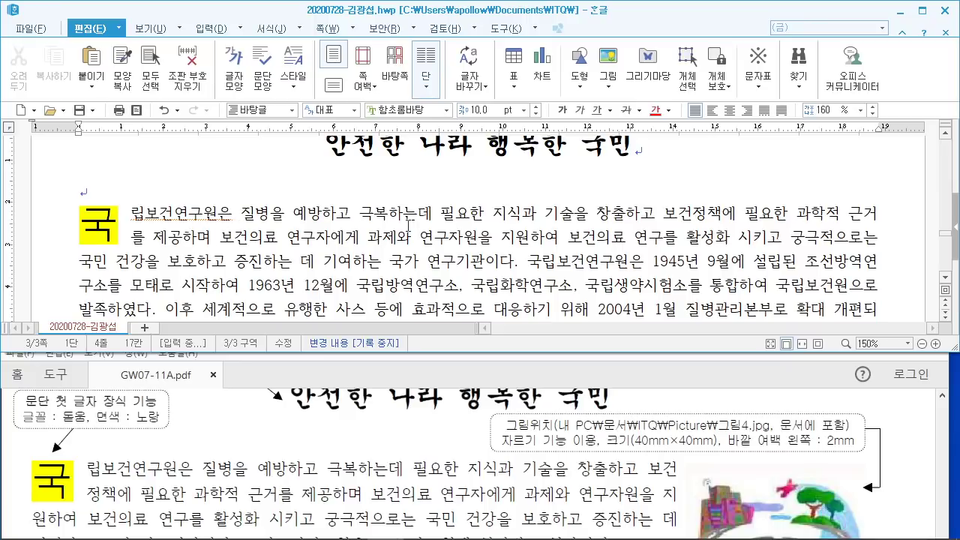
click(690, 217)
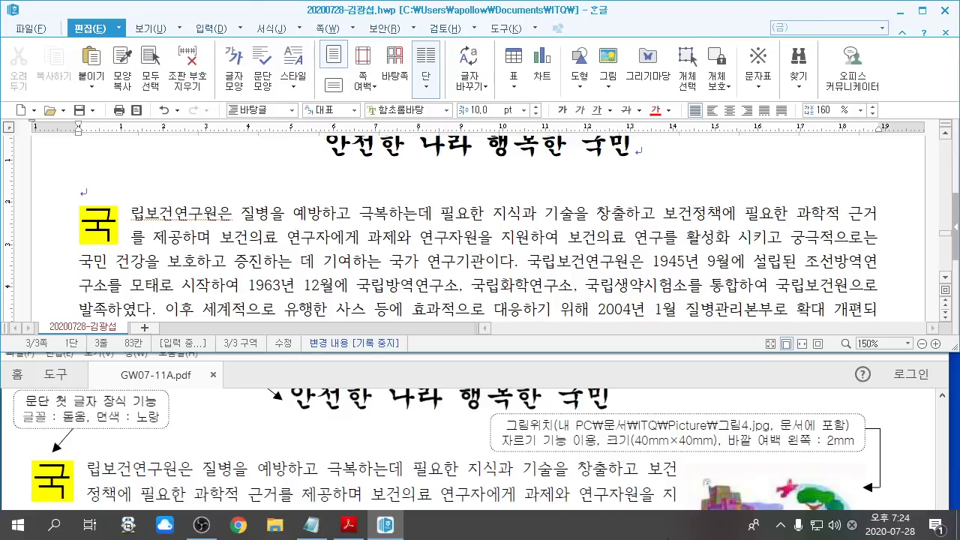
key(ctrl+n)
key(i)
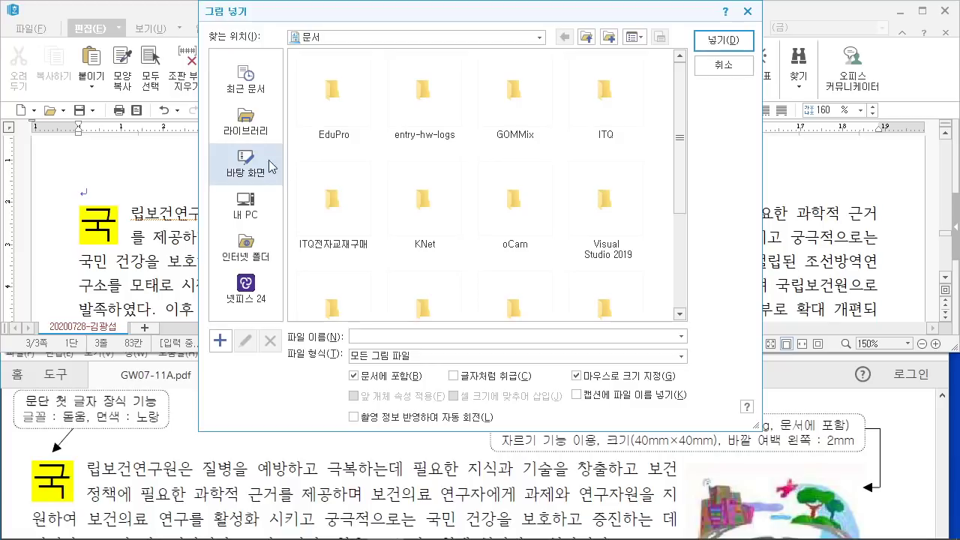
Step: Browse to the 문서 > ITQ > Picture folder
click(259, 133)
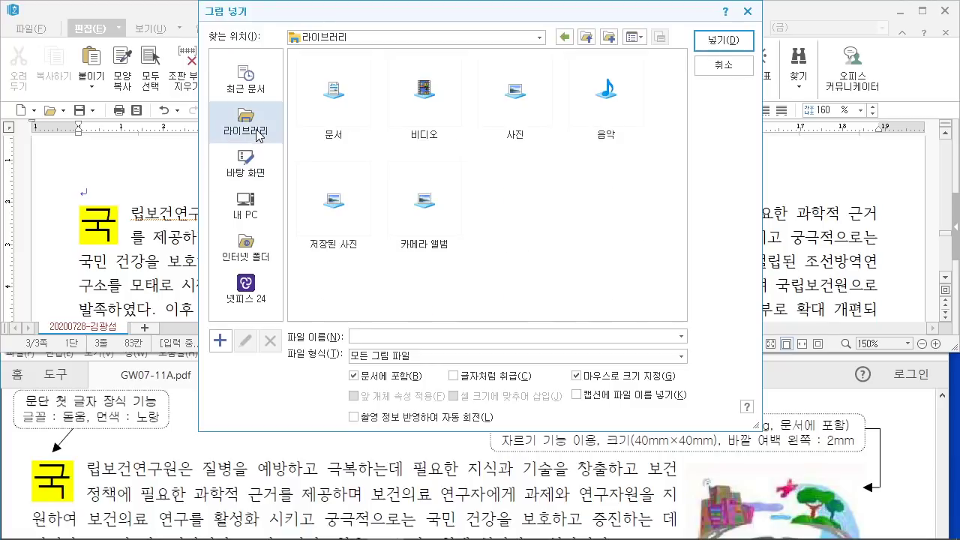
double_click(337, 90)
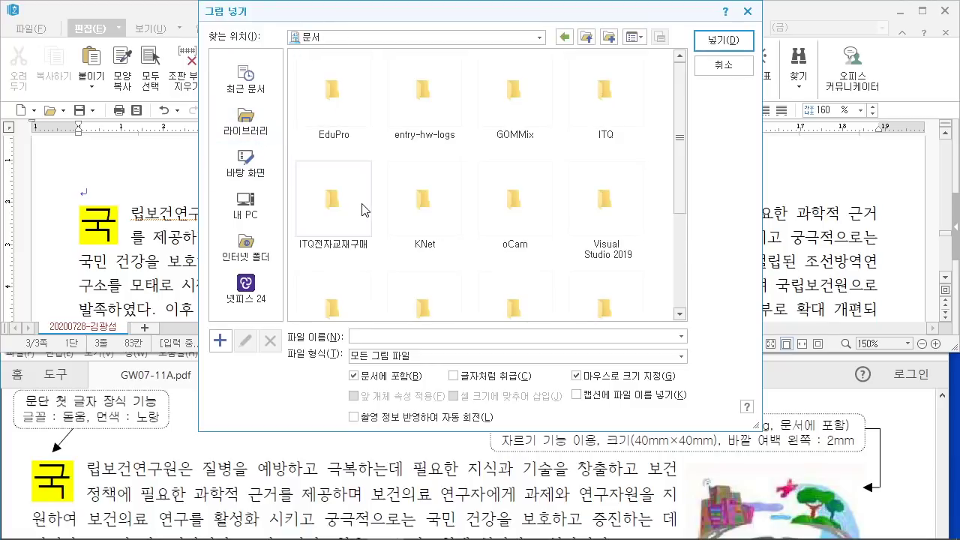
click(606, 90)
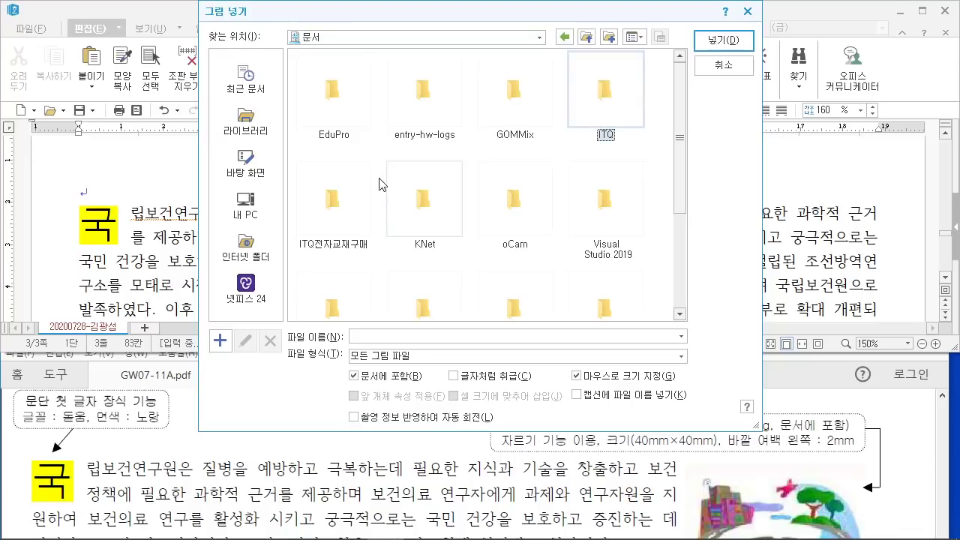
double_click(606, 96)
double_click(354, 124)
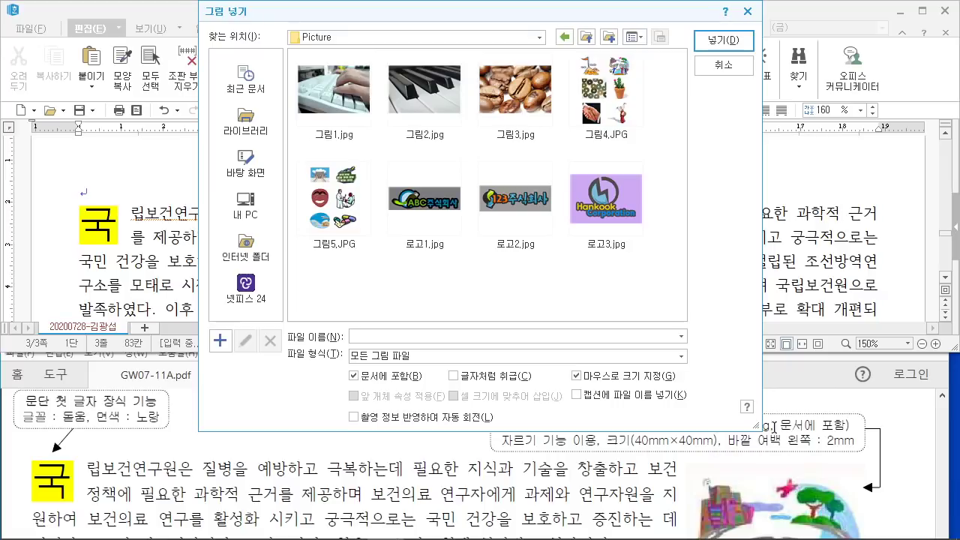
drag(652, 9, 489, 26)
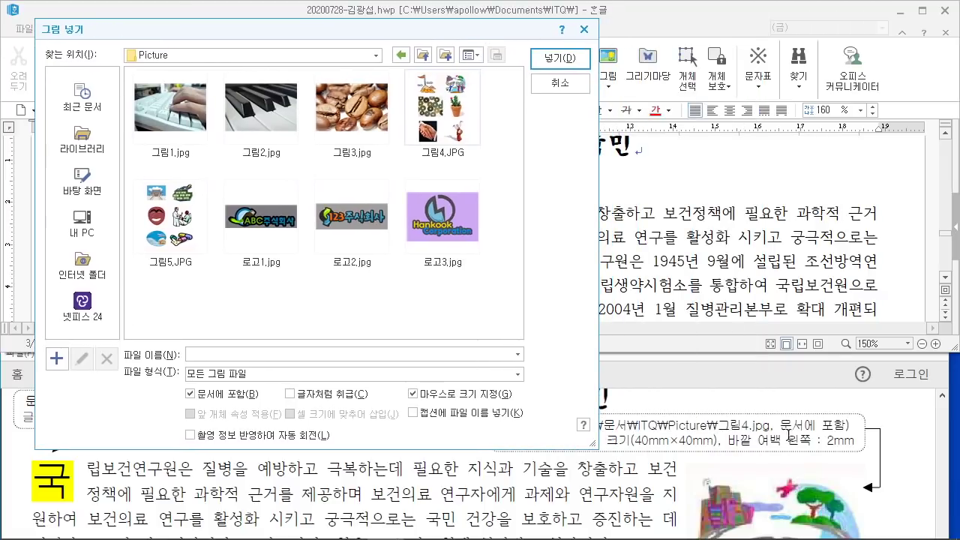
Step: Insert 그림4.JPG with 문서에 포함 and 마우스로 크기 지정 enabled
click(444, 98)
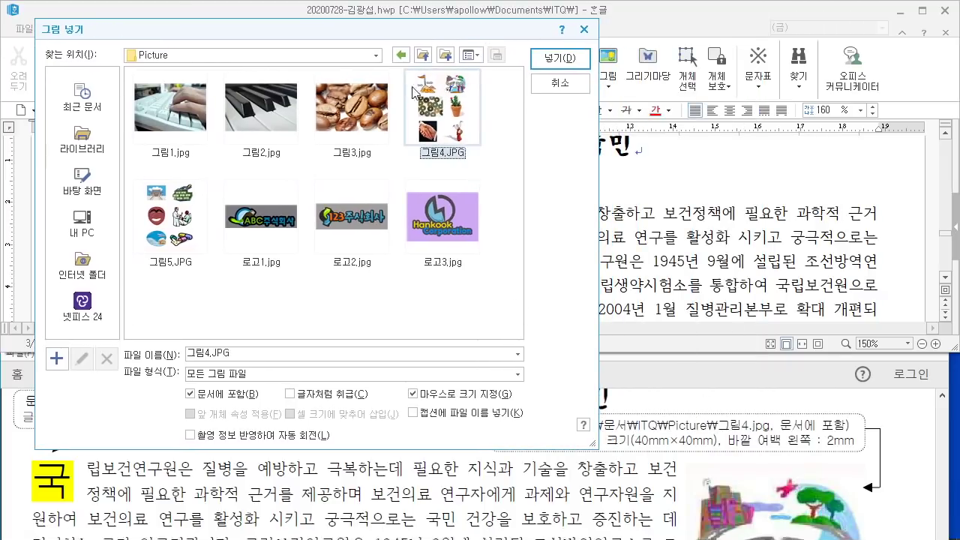
mouse_move(397, 60)
mouse_down()
mouse_move(490, 167)
mouse_move(510, 170)
mouse_up()
mouse_move(217, 387)
mouse_down()
mouse_move(210, 409)
mouse_move(259, 383)
mouse_up()
mouse_move(522, 406)
mouse_down()
mouse_move(441, 406)
mouse_move(477, 373)
mouse_move(513, 400)
mouse_up()
drag(522, 39, 619, 88)
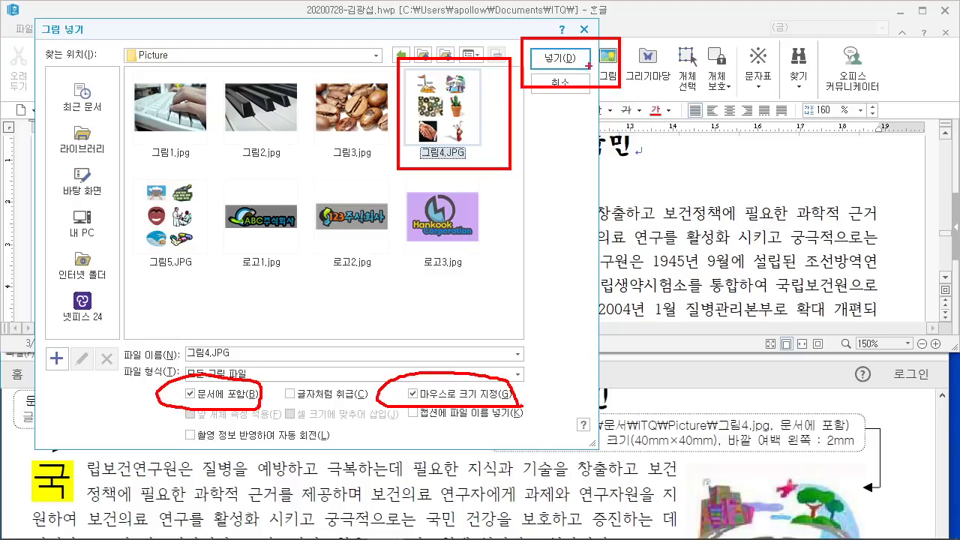
drag(705, 161, 586, 64)
key(Escape)
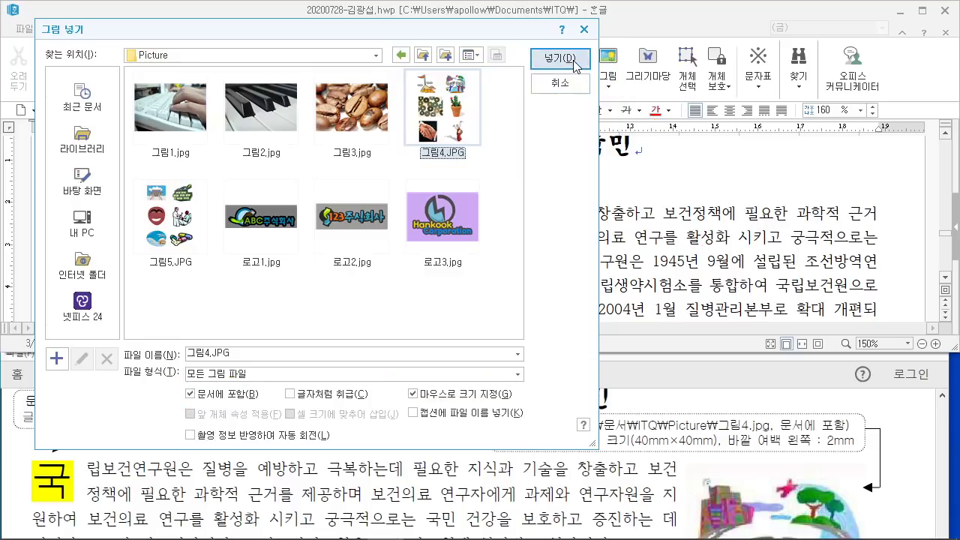
click(575, 62)
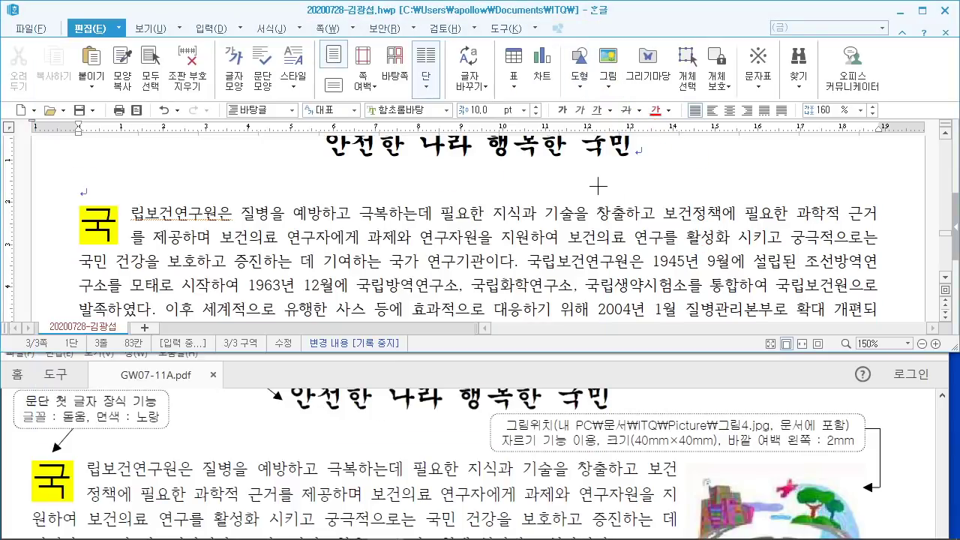
Step: Draw 그림4.JPG beside the paragraph's top right, about 41.33 × 53.80 mm, and start cropping
scroll(712, 198, down, 1)
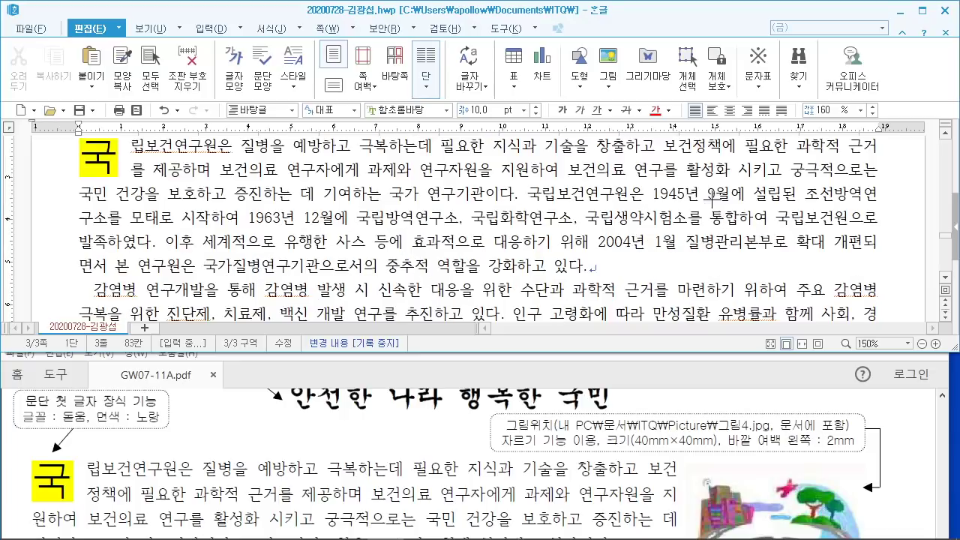
scroll(715, 198, up, 1)
mouse_move(699, 193)
mouse_down()
mouse_move(776, 255)
mouse_move(798, 321)
mouse_move(845, 319)
mouse_up()
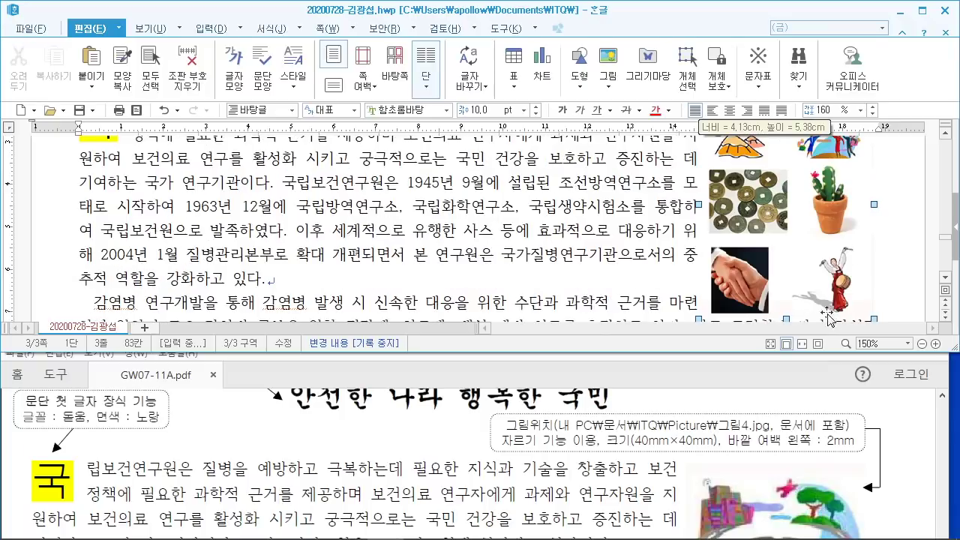
scroll(779, 277, up, 1)
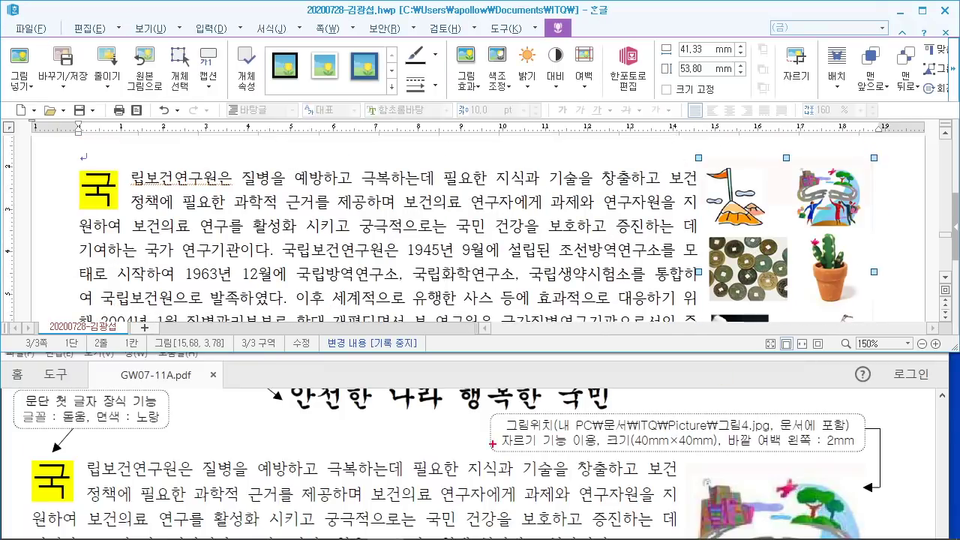
drag(495, 446, 855, 449)
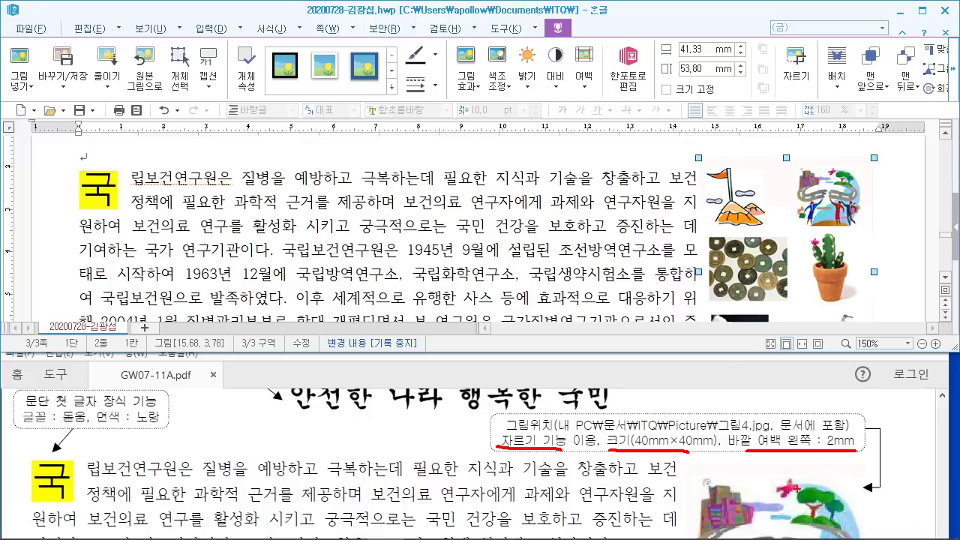
key(Escape)
scroll(798, 253, down, 3)
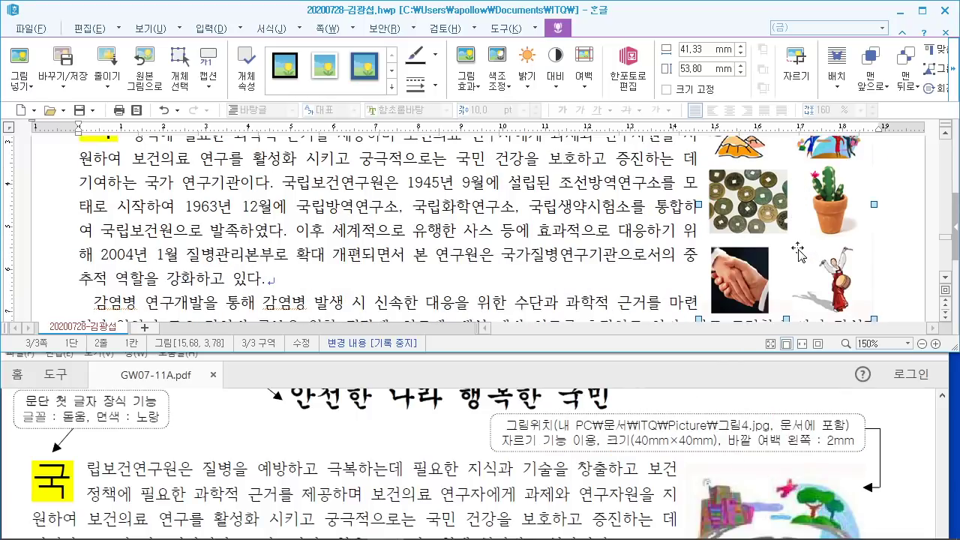
scroll(797, 253, up, 3)
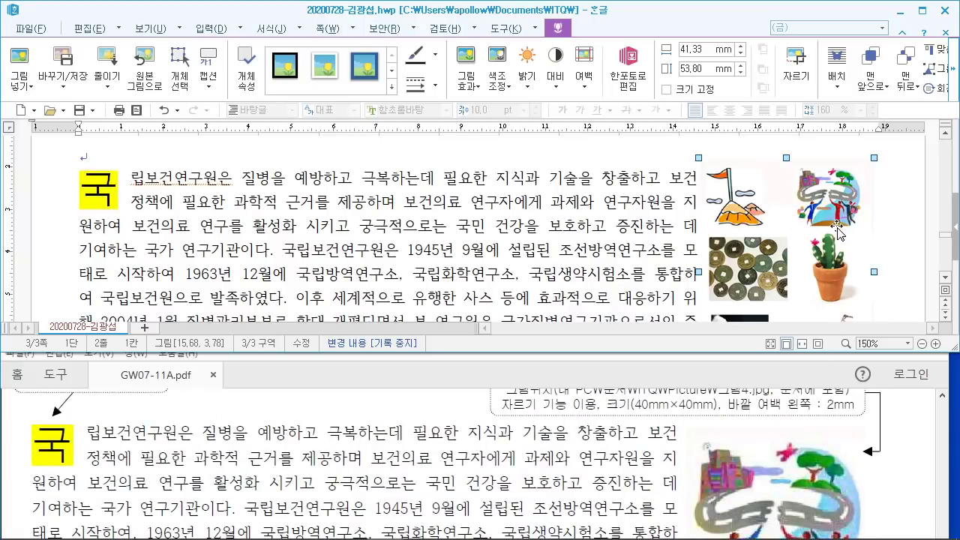
mouse_move(770, 38)
mouse_down()
mouse_move(822, 95)
mouse_move(635, 172)
mouse_up()
click(802, 72)
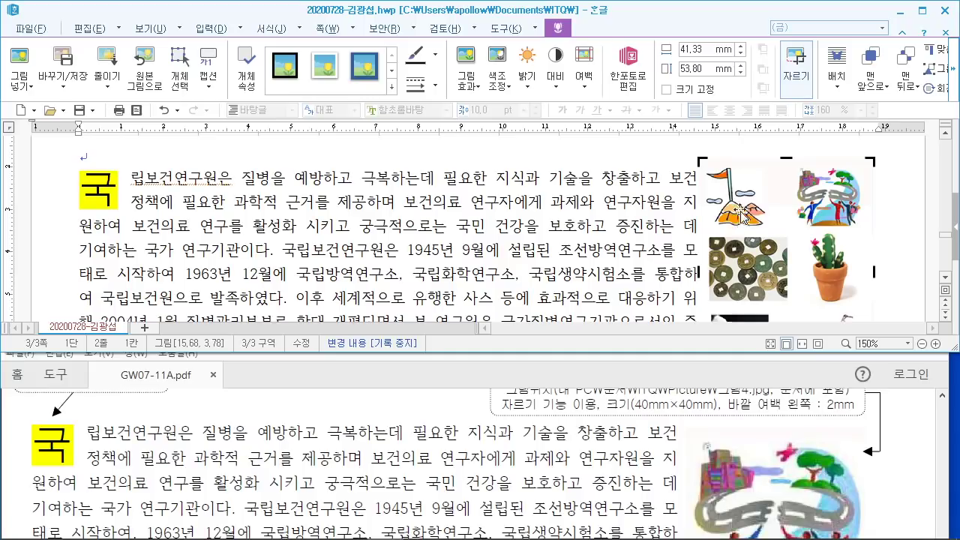
Step: Crop the left and lower parts away, leaving the winding-road illustration at about 15.68 × 15.52 mm
drag(709, 162, 691, 154)
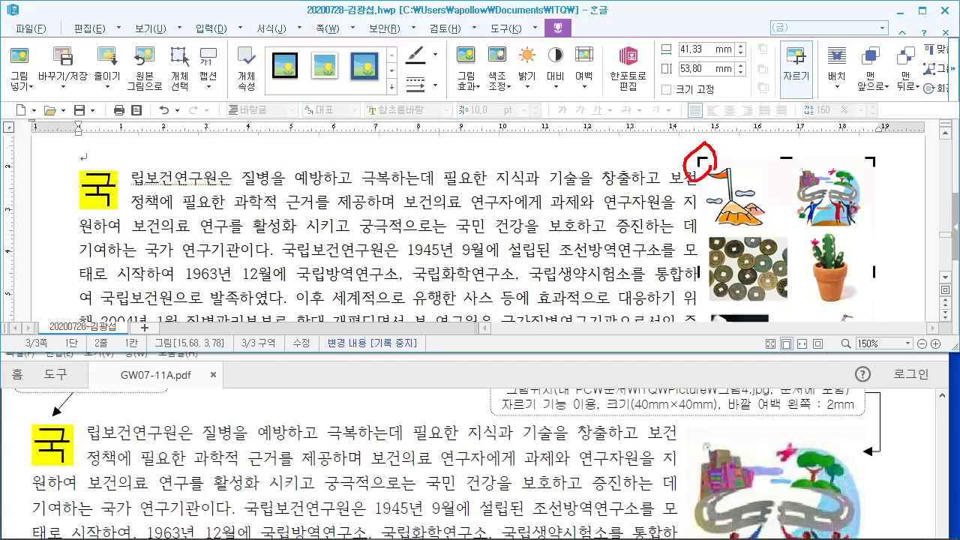
drag(873, 346, 857, 323)
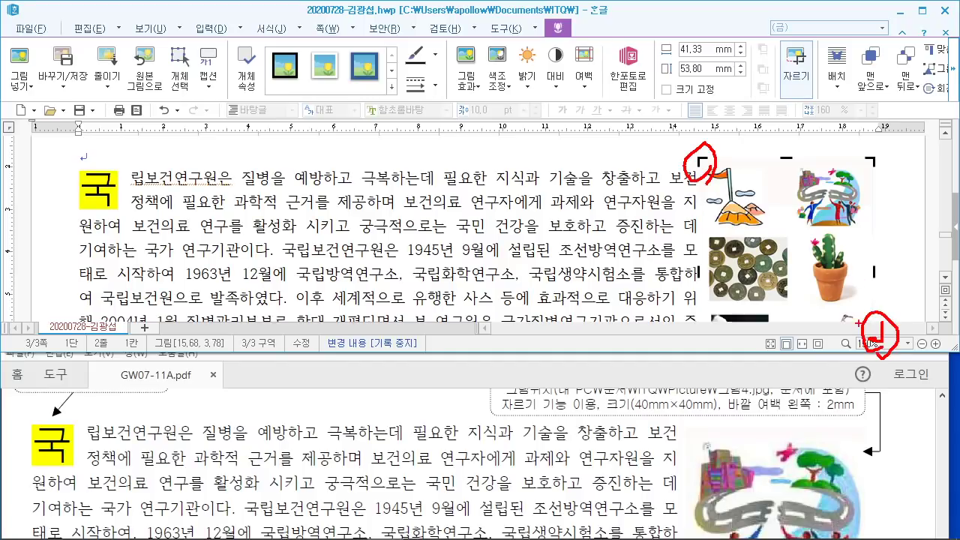
key(Escape)
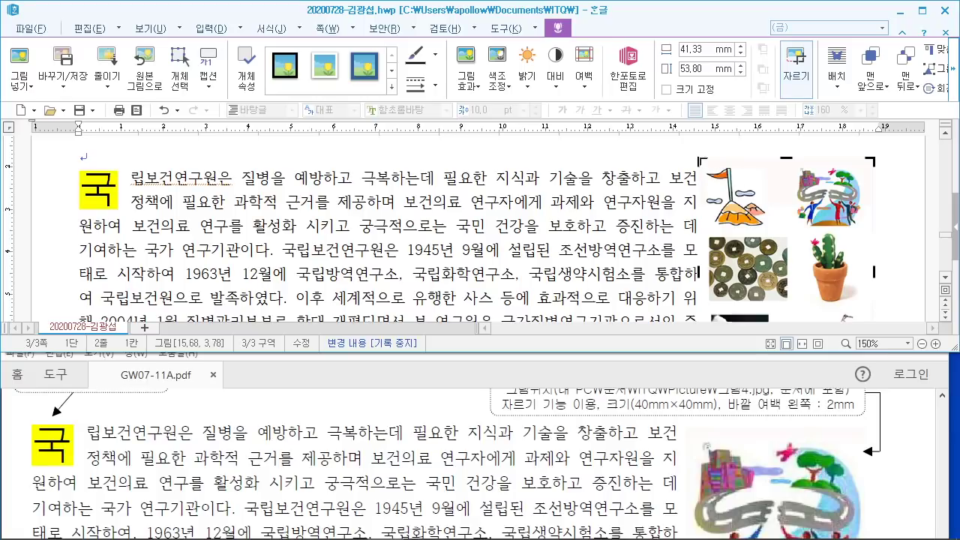
drag(703, 161, 794, 165)
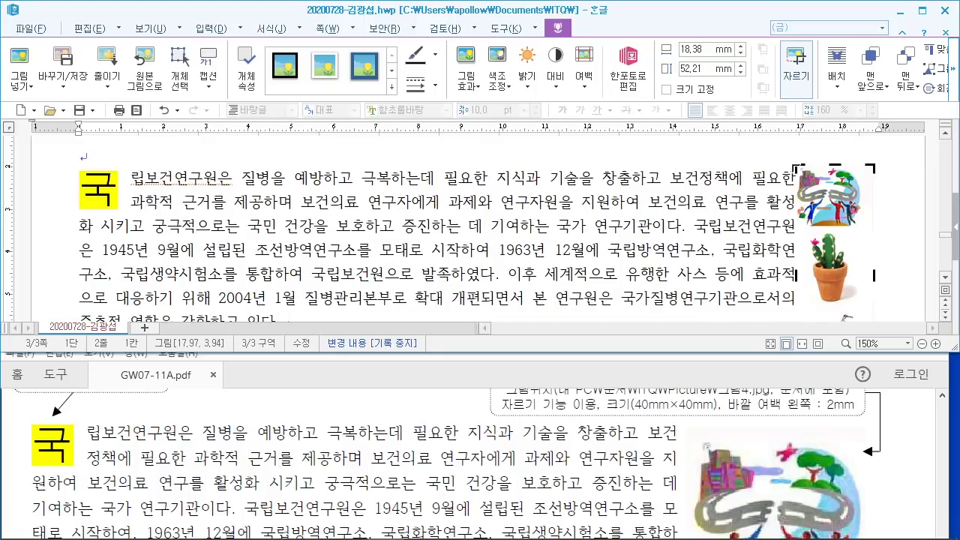
scroll(882, 306, down, 1)
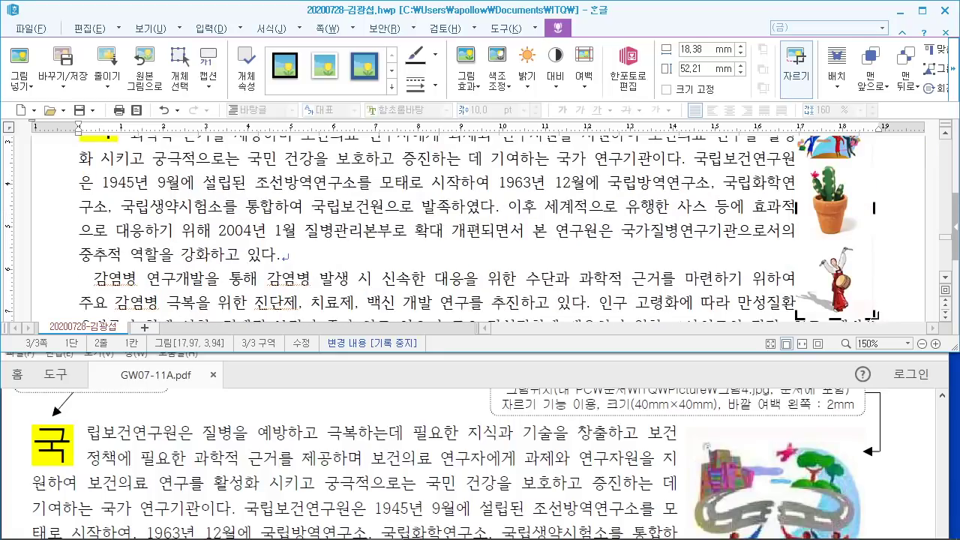
drag(871, 316, 864, 163)
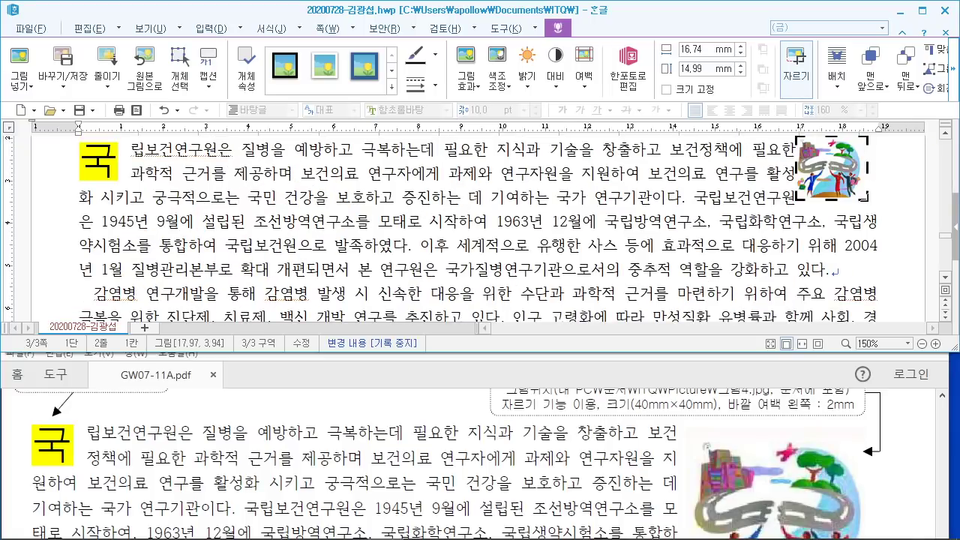
drag(866, 197, 859, 199)
click(661, 244)
scroll(766, 257, up, 2)
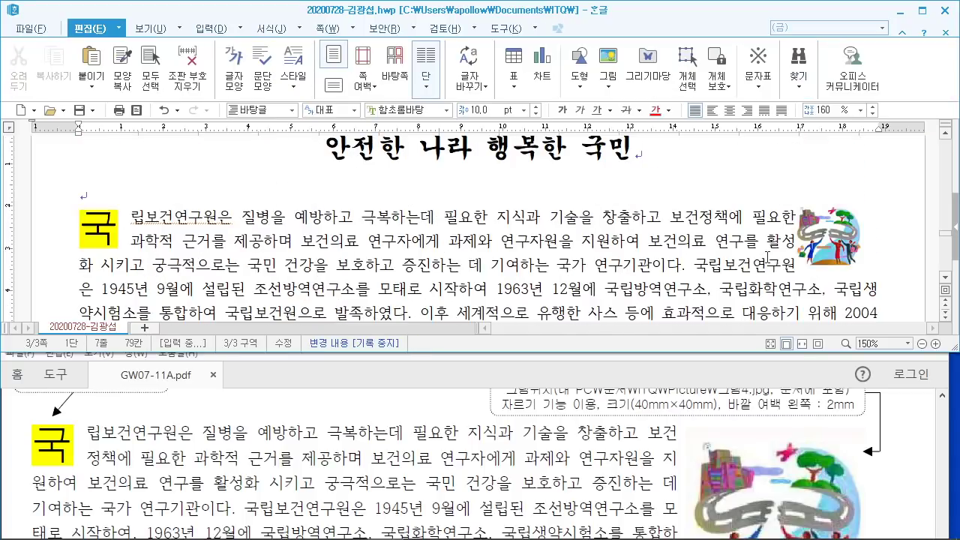
Step: Set the picture's width and height to 40 mm and lock its size
double_click(834, 247)
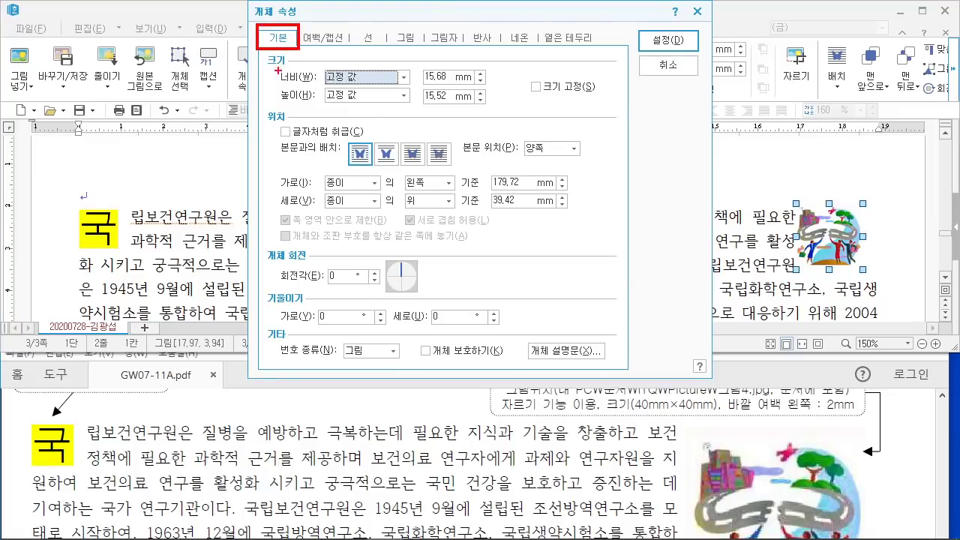
drag(272, 57, 504, 111)
drag(444, 81, 484, 28)
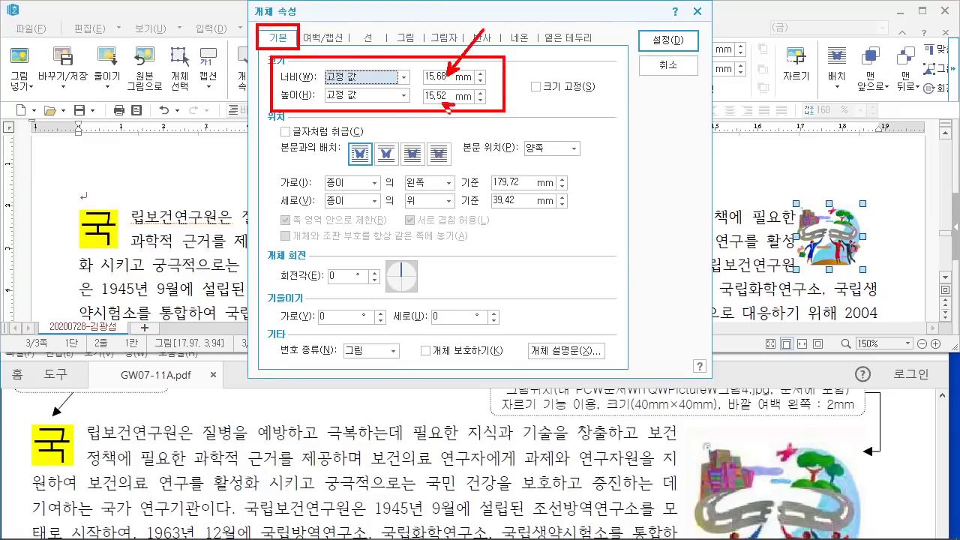
key(Escape)
click(443, 76)
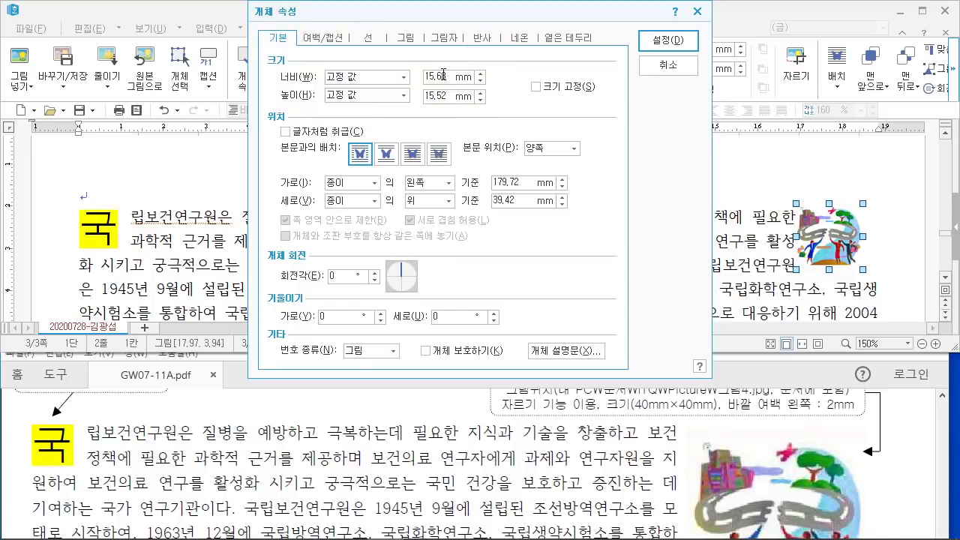
key(Home)
text(40)
key(Tab)
key(Home)
text(40)
click(537, 87)
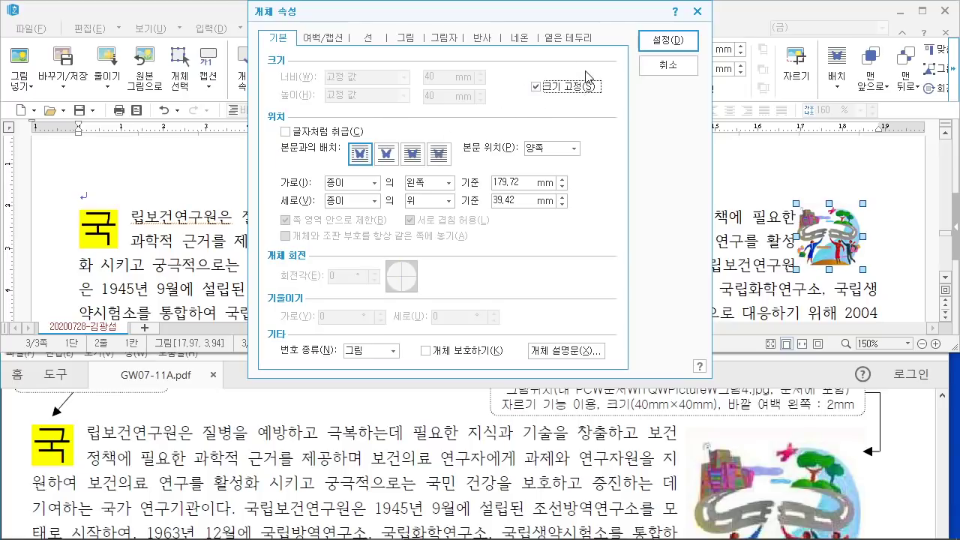
Step: Give the picture a 2 mm left outer margin and apply the settings
click(330, 40)
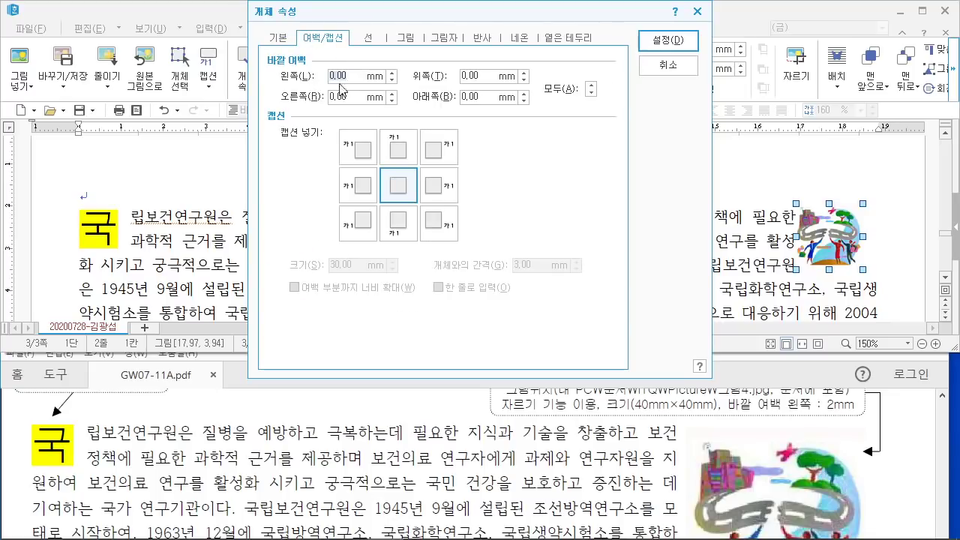
text(2)
key(Tab)
click(666, 46)
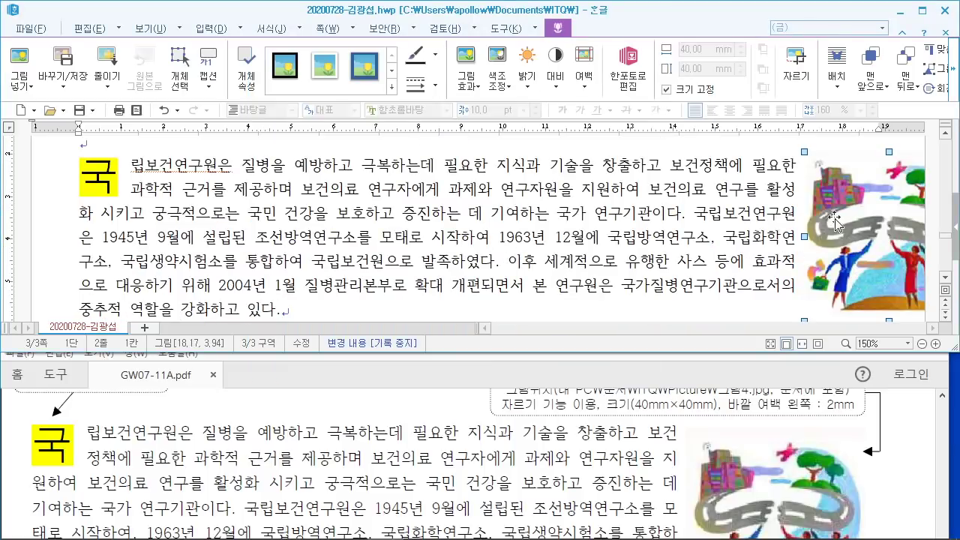
Step: Nudge the picture left and slightly down so the text rewraps like the reference
drag(837, 228, 800, 233)
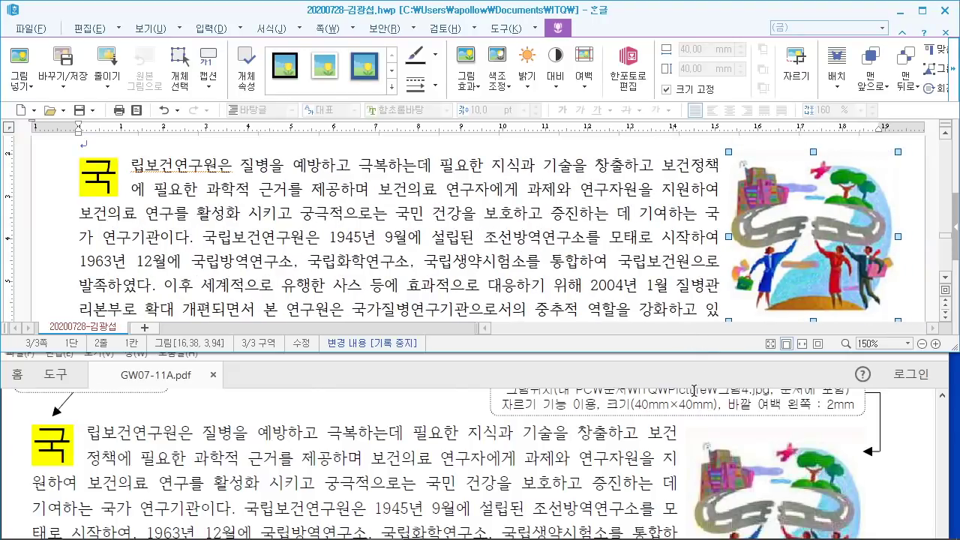
scroll(693, 390, down, 1)
scroll(663, 433, up, 1)
mouse_move(644, 424)
mouse_down()
mouse_move(684, 459)
mouse_move(661, 465)
mouse_up()
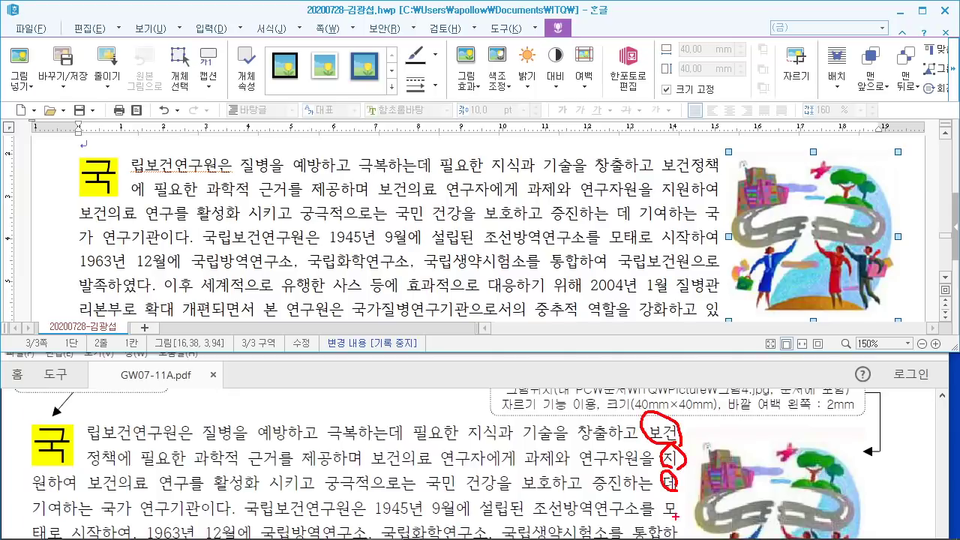
drag(675, 516, 672, 492)
drag(678, 415, 678, 529)
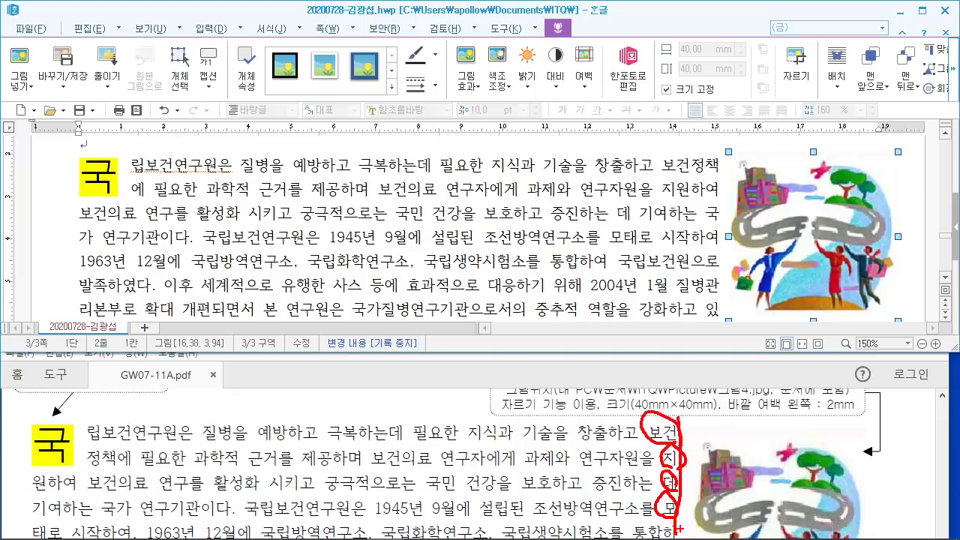
drag(785, 276, 766, 274)
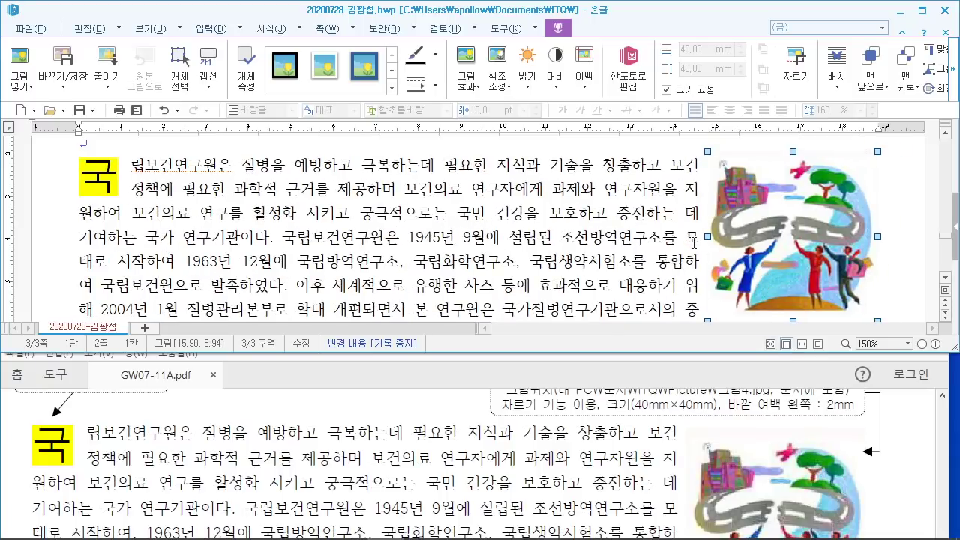
drag(743, 237, 738, 239)
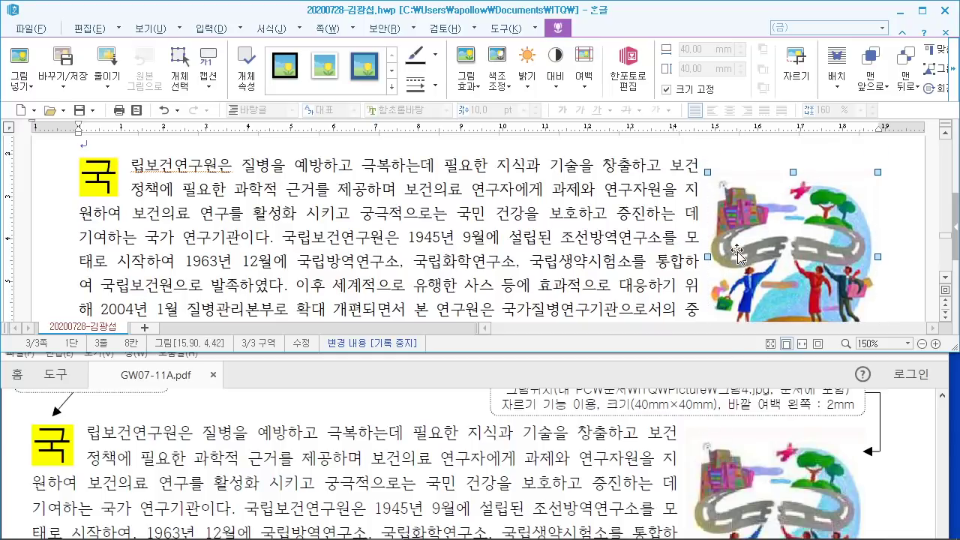
Step: Check the reference's line endings and settle the picture at 15.90 cm across
scroll(692, 461, down, 3)
scroll(692, 460, down, 1)
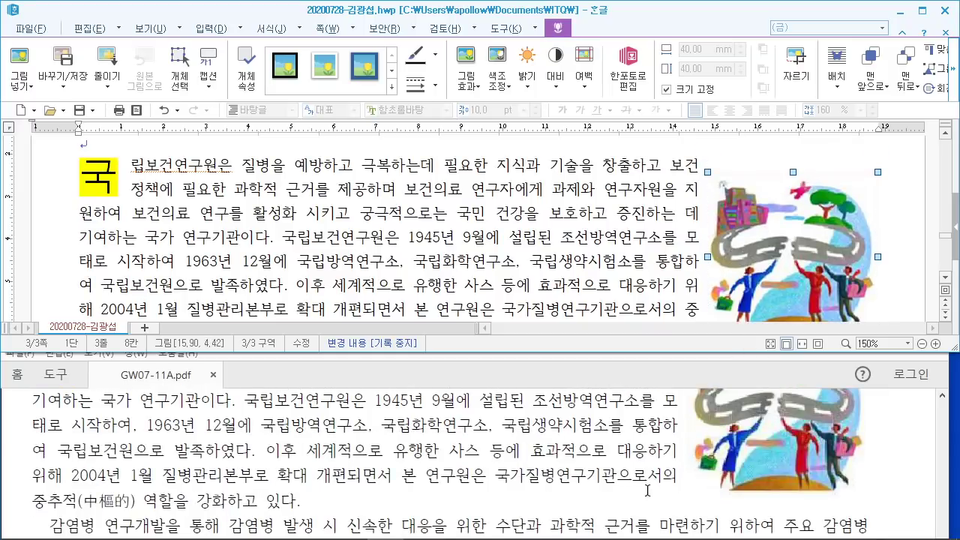
scroll(673, 290, down, 1)
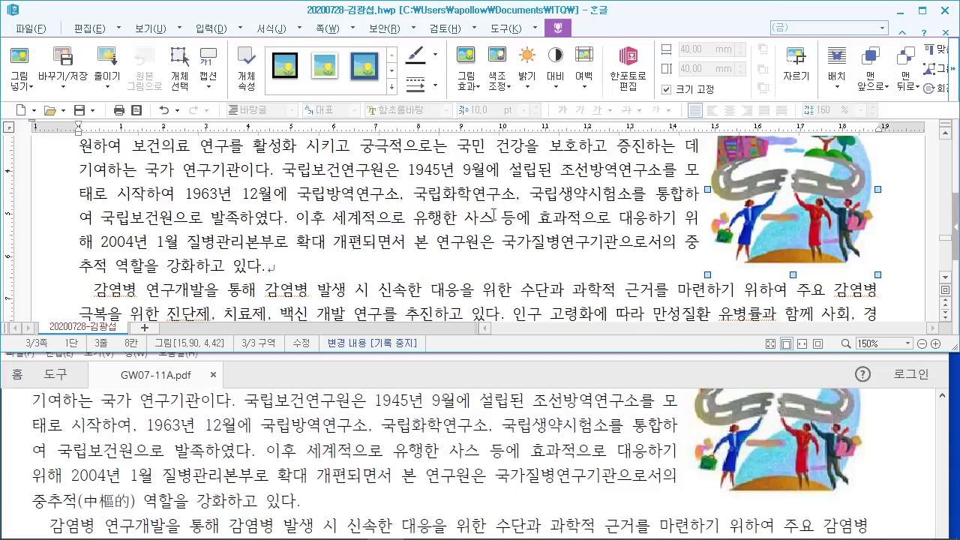
mouse_move(75, 480)
mouse_down()
mouse_move(120, 513)
mouse_move(137, 513)
mouse_move(153, 459)
mouse_move(204, 412)
mouse_up()
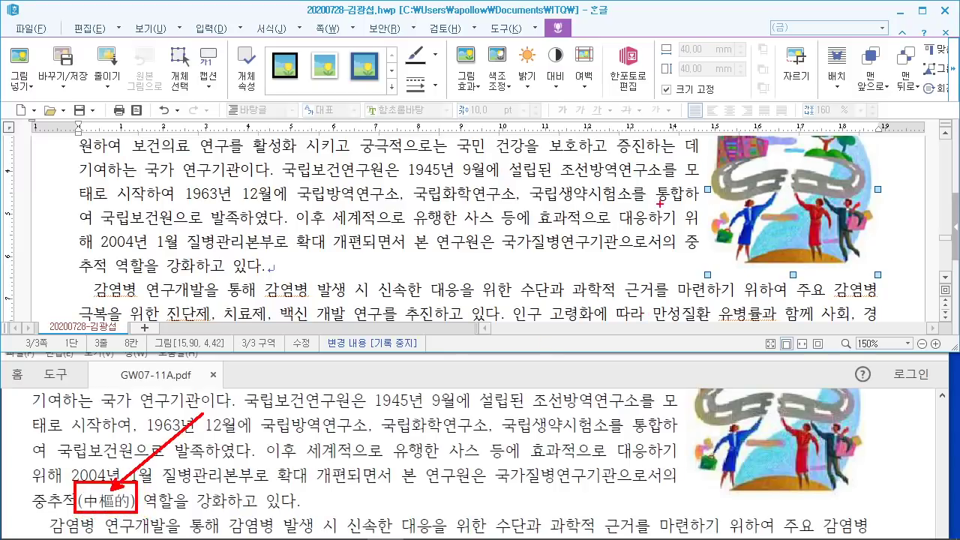
drag(655, 203, 694, 201)
key(Escape)
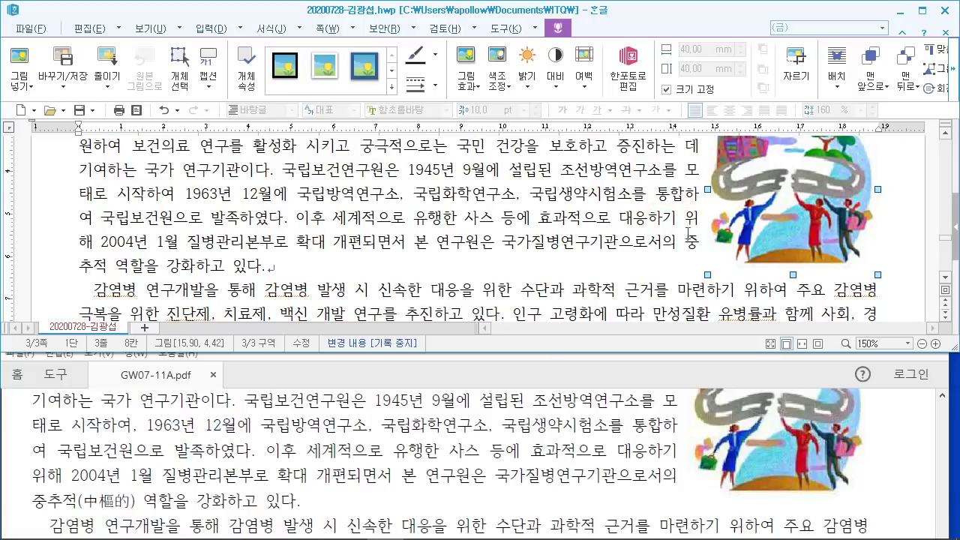
drag(741, 238, 738, 237)
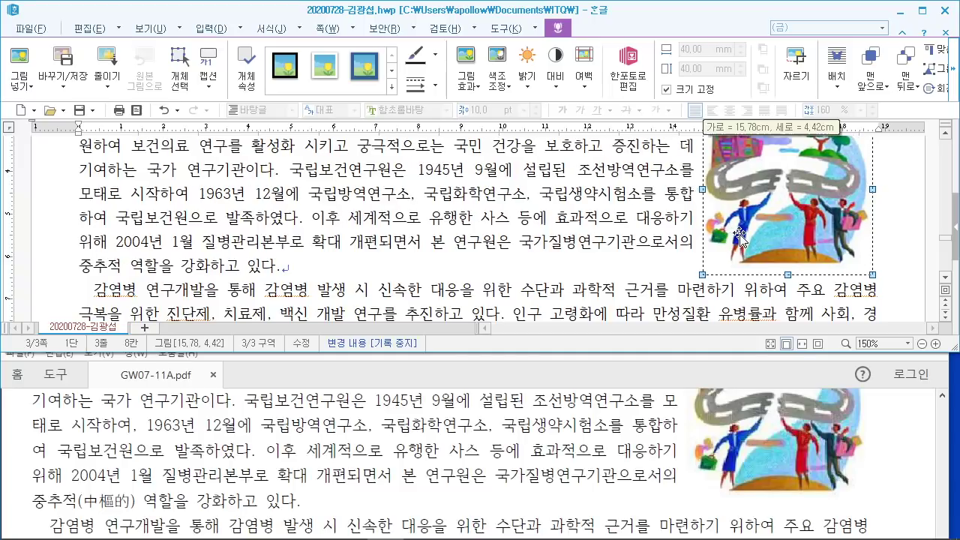
drag(743, 236, 748, 238)
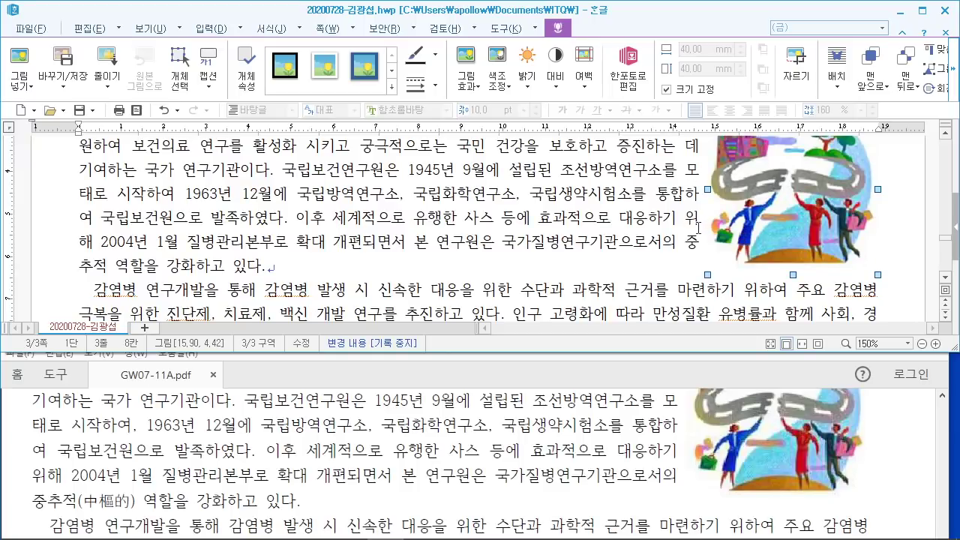
scroll(698, 227, up, 3)
Step: Fix the paragraph before 위 in insert mode so 위해 2004년 wraps to a new line
scroll(657, 411, up, 2)
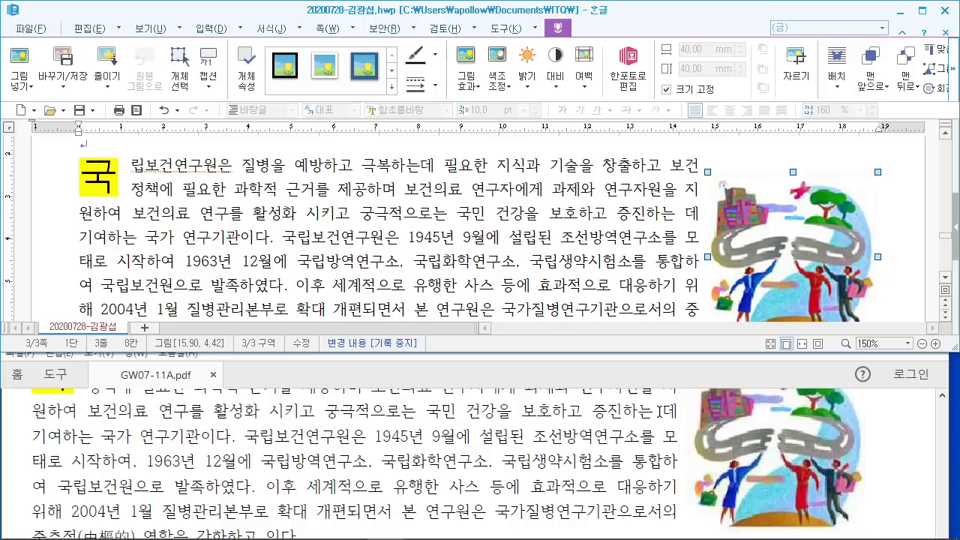
scroll(656, 411, up, 2)
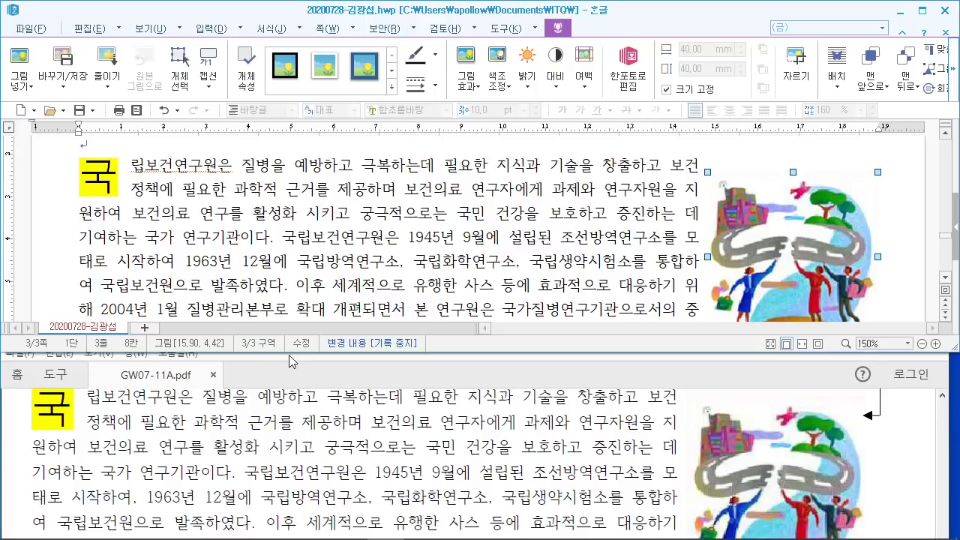
scroll(341, 256, down, 1)
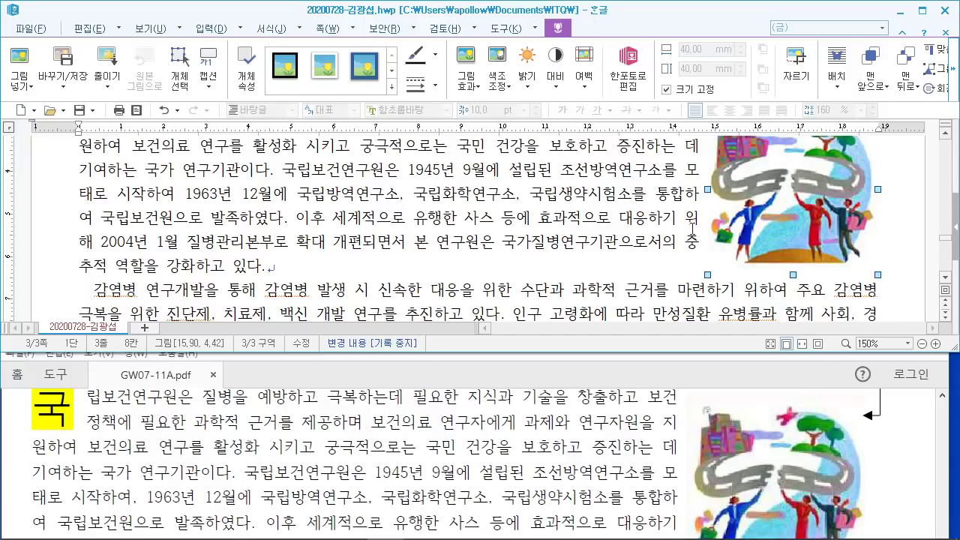
click(684, 219)
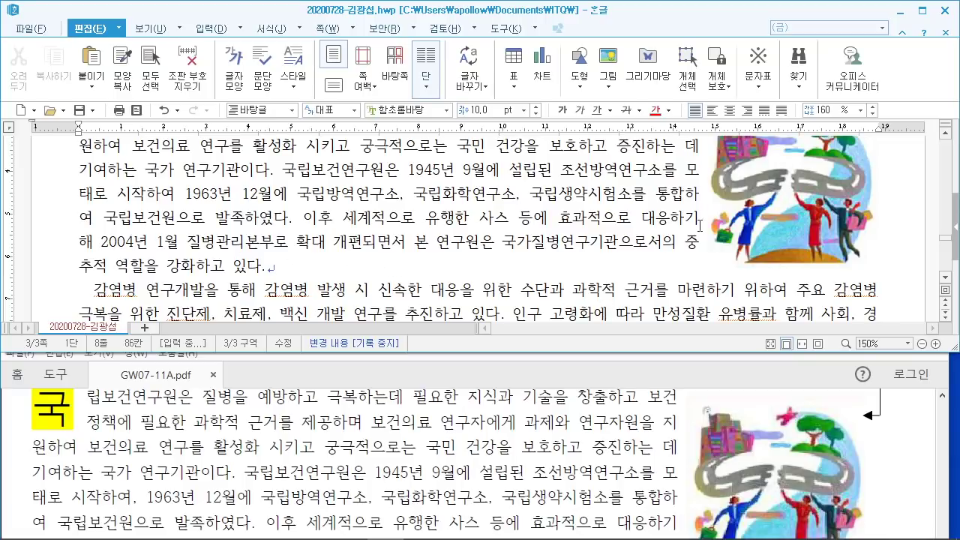
text(위)
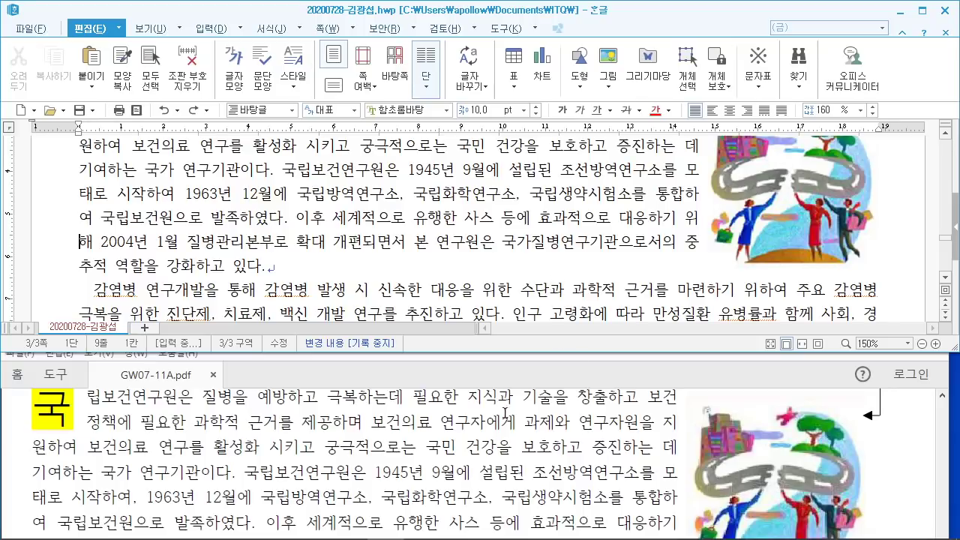
key(Insert)
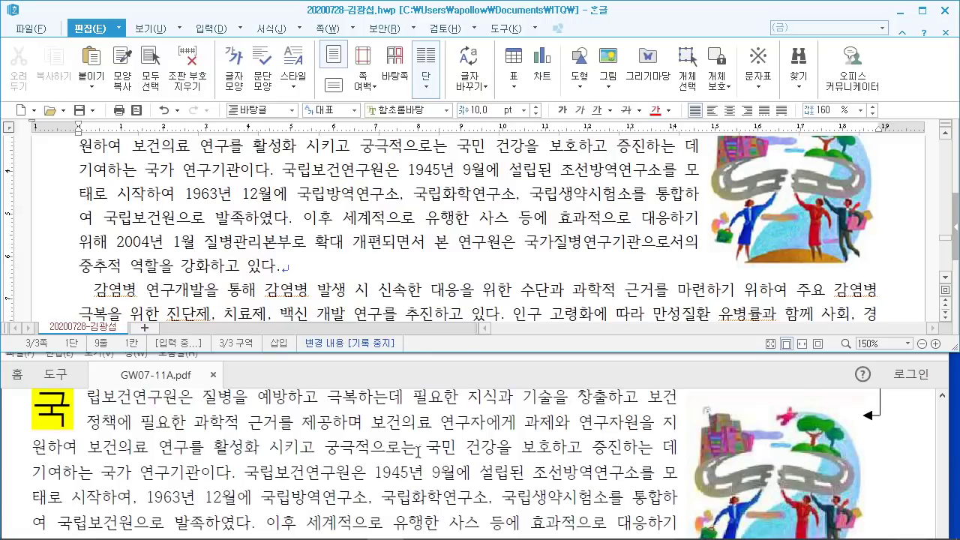
scroll(312, 472, down, 1)
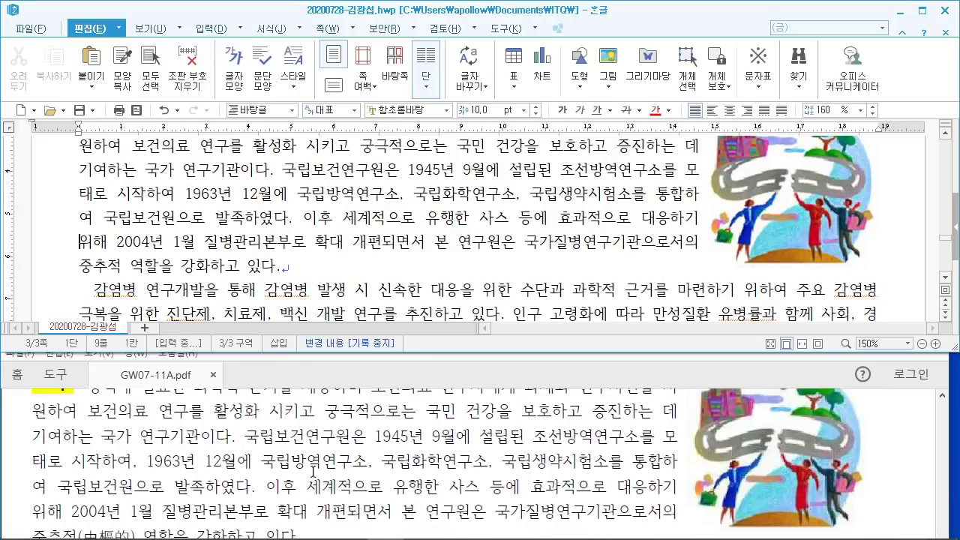
scroll(312, 472, down, 1)
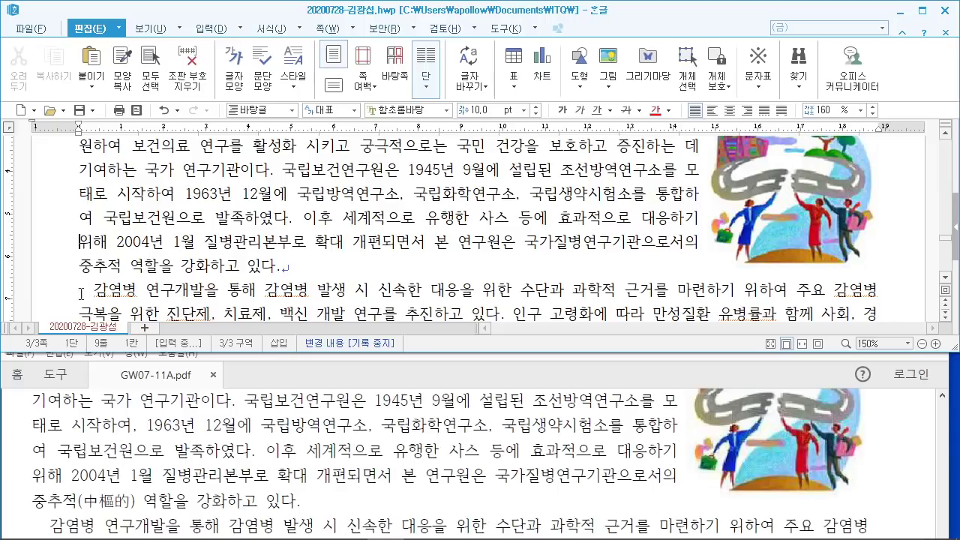
Step: Select 중추적 and call up its hanja suggestions with F9
drag(75, 267, 120, 263)
key(F9)
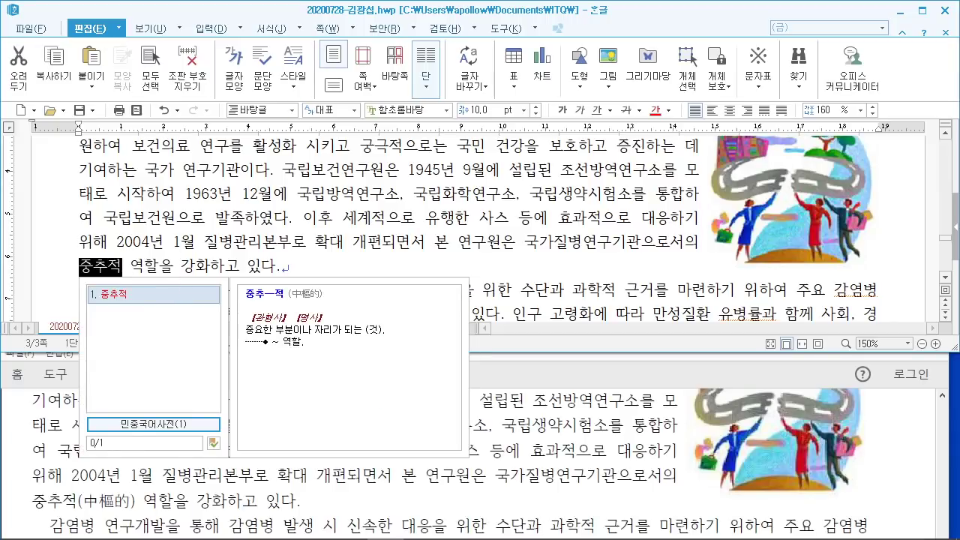
drag(290, 100, 423, 221)
drag(292, 133, 345, 183)
drag(342, 138, 390, 160)
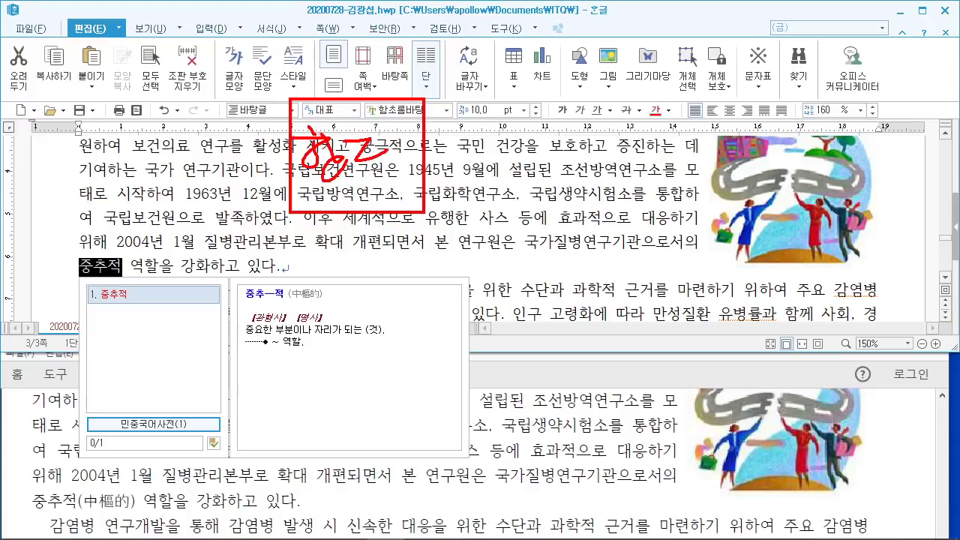
mouse_move(449, 95)
mouse_down()
mouse_move(498, 219)
mouse_move(930, 210)
mouse_move(911, 209)
mouse_up()
drag(373, 98, 420, 27)
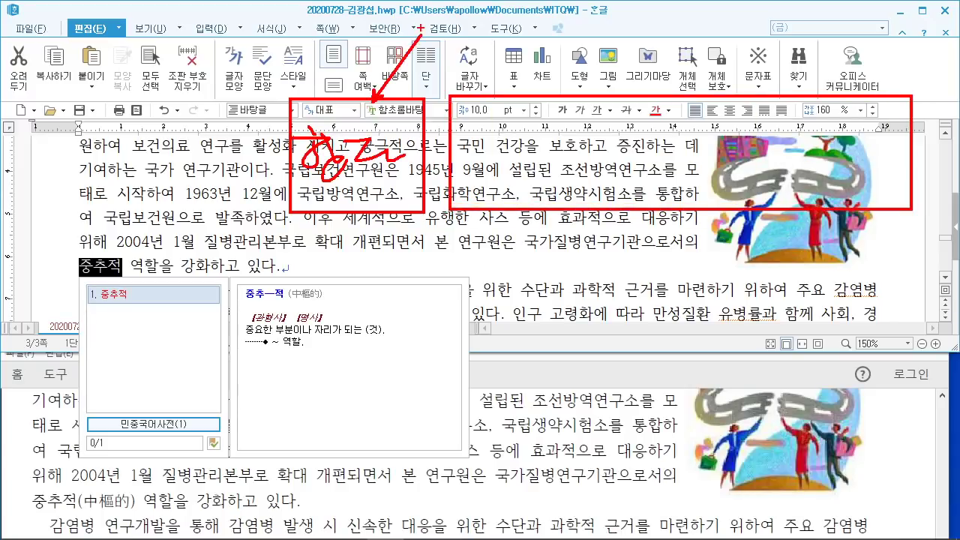
key(Escape)
key(Escape)
Step: Convert 중추적 to 中樞的 in the 한글(漢字) format
key(F9)
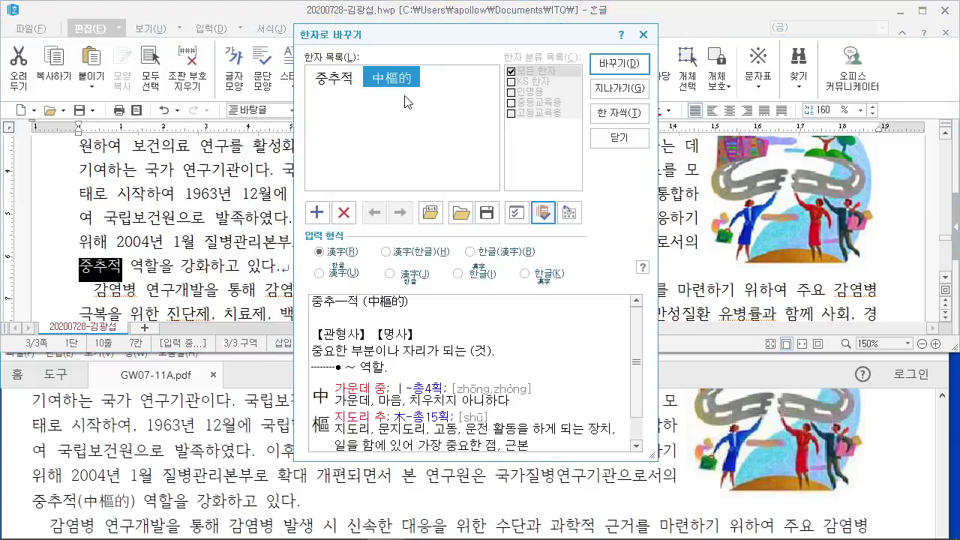
mouse_move(405, 92)
mouse_move(458, 240)
mouse_down()
mouse_move(544, 263)
mouse_move(501, 171)
mouse_up()
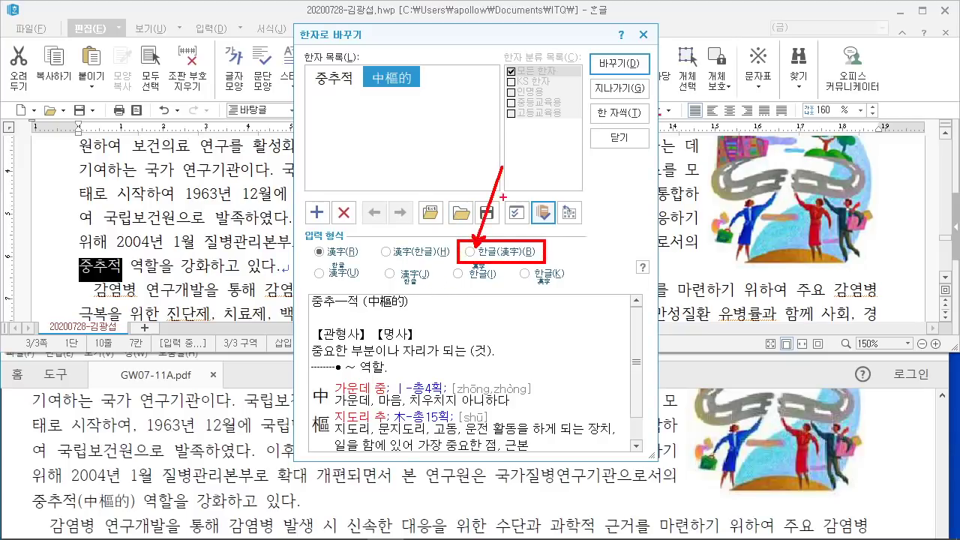
click(467, 252)
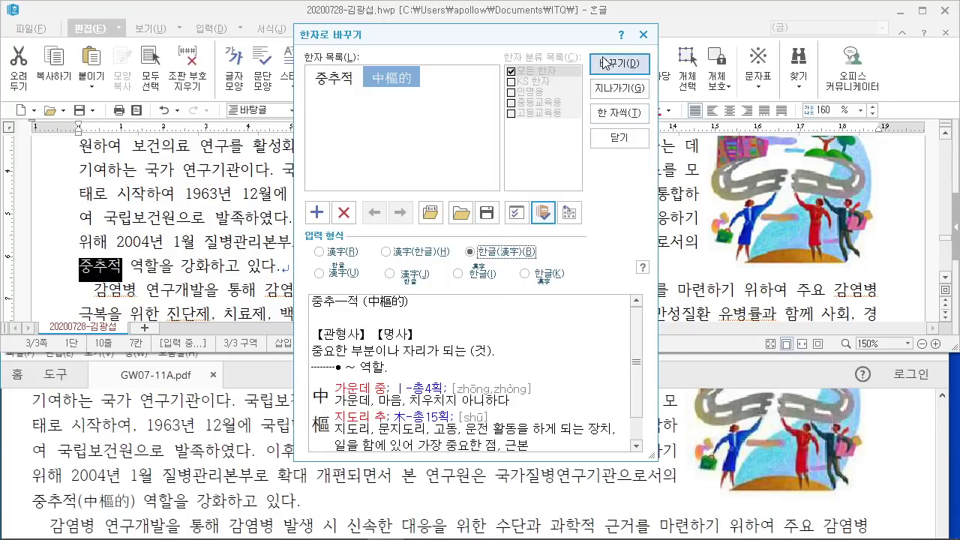
click(635, 70)
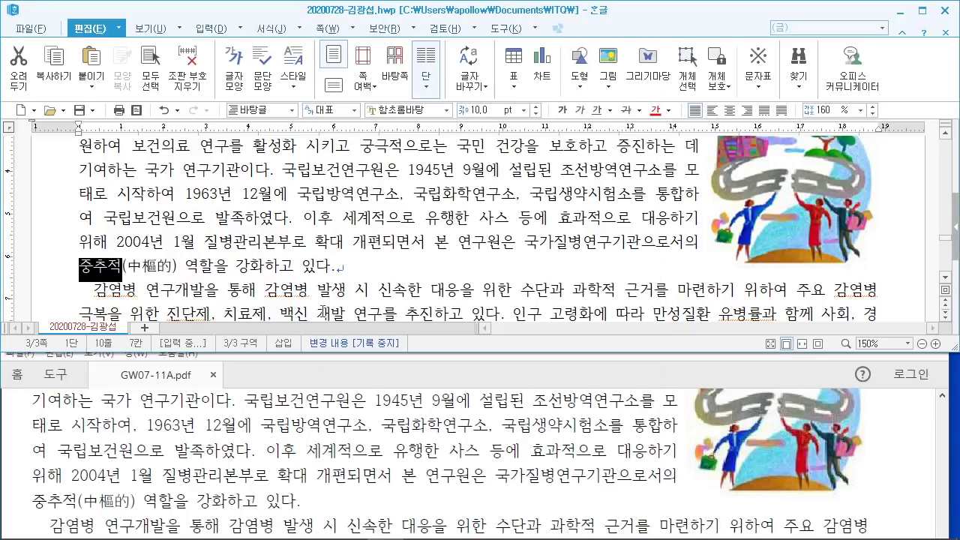
Step: Scroll through the reference PDF to locate the next hanja word
click(262, 452)
scroll(262, 452, down, 1)
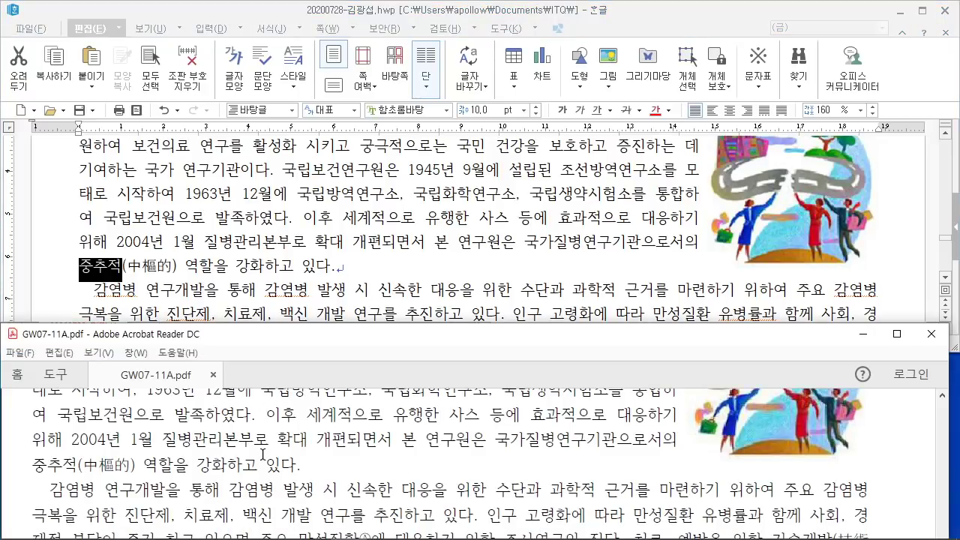
scroll(268, 456, down, 2)
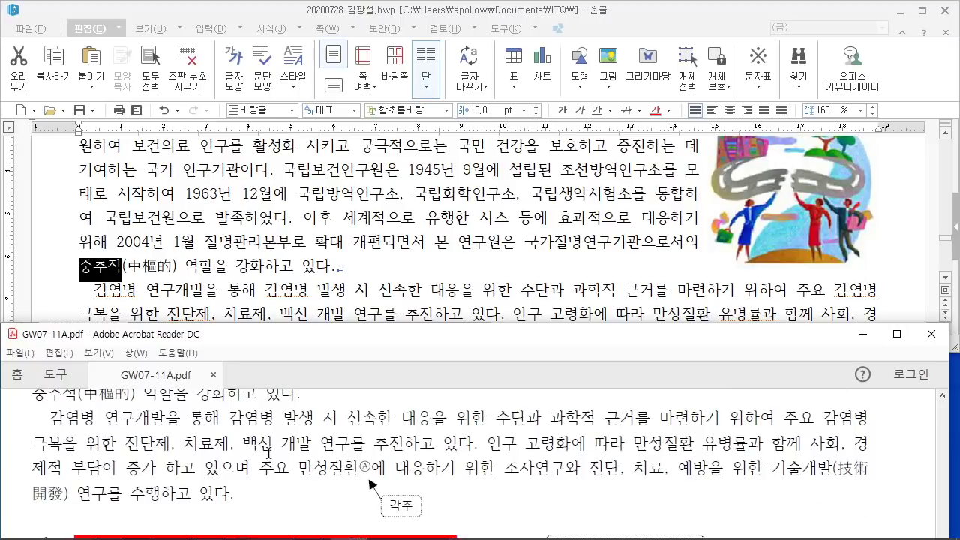
scroll(267, 453, up, 1)
scroll(268, 453, down, 1)
scroll(818, 273, down, 3)
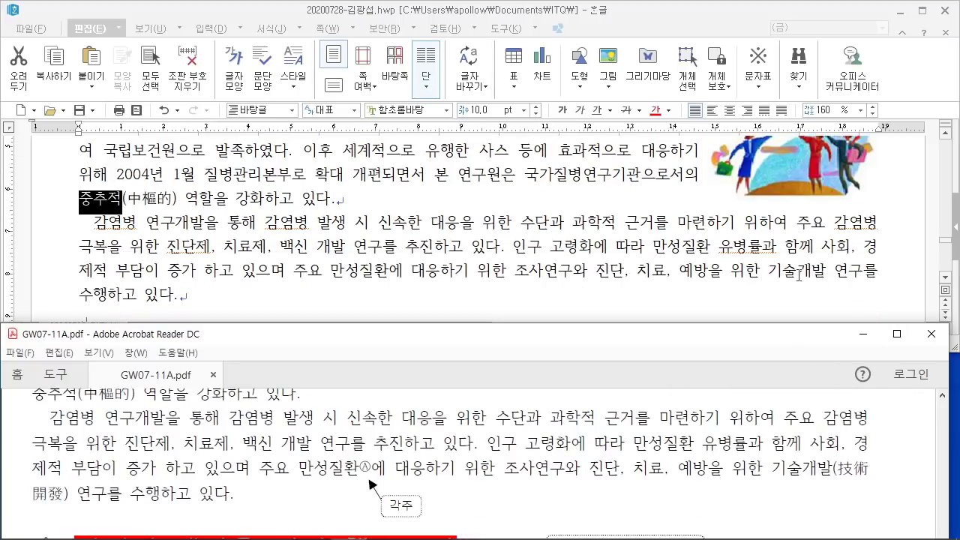
Step: Convert 기술개발 to 기술개발(技術開發) and place the caret after 만성질환
click(798, 276)
double_click(799, 276)
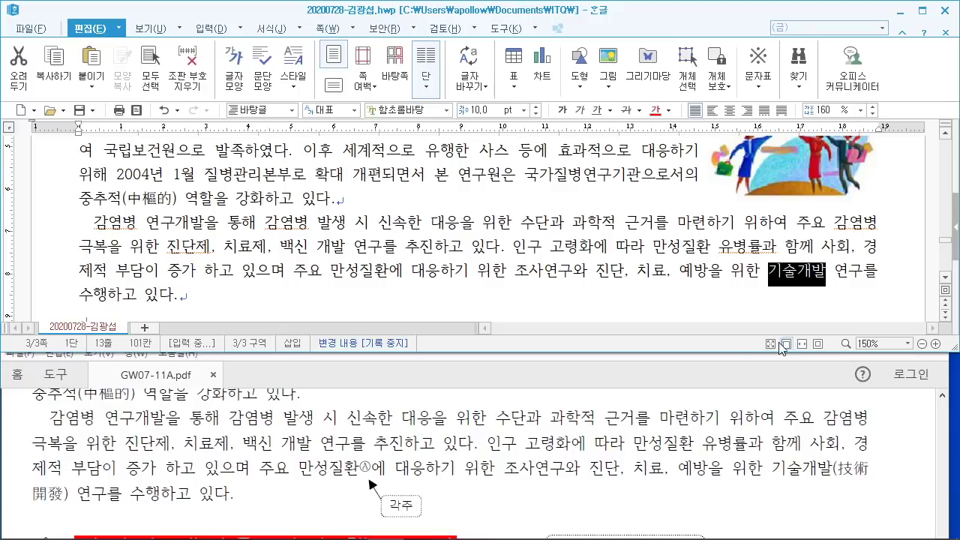
key(F9)
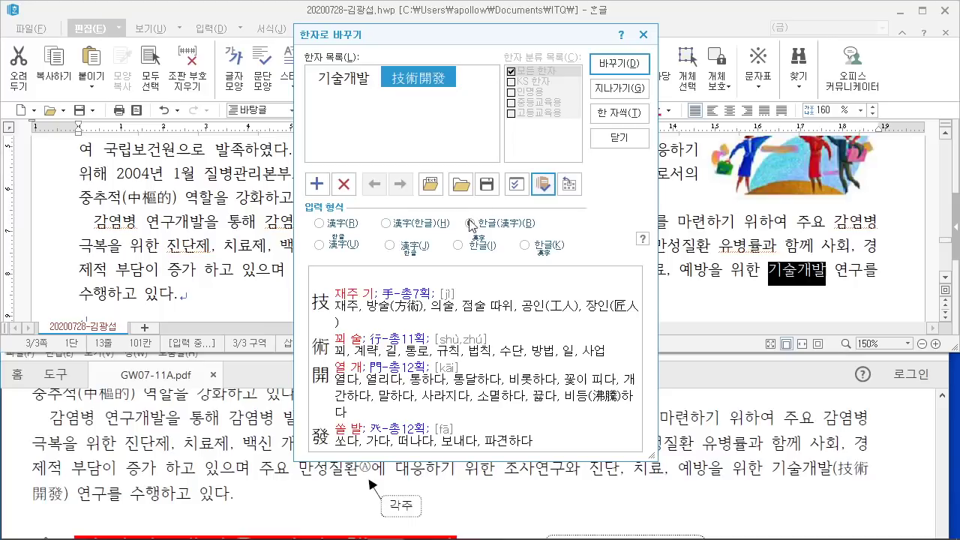
click(620, 65)
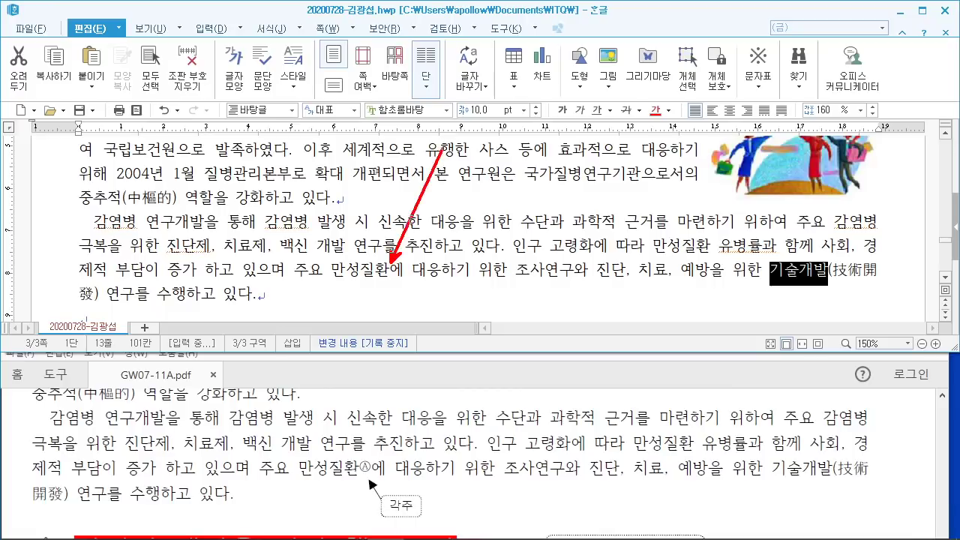
click(388, 269)
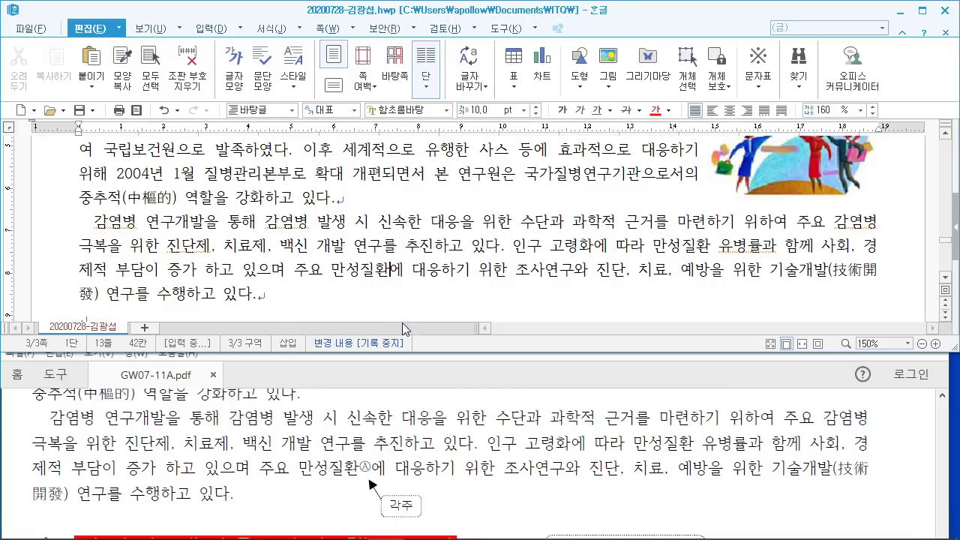
Step: Mark up the screen while explaining, then insert a footnote after 만성질환 with Ctrl+N
mouse_move(228, 50)
mouse_down()
mouse_move(295, 209)
mouse_move(428, 208)
mouse_up()
mouse_move(291, 118)
mouse_down()
mouse_move(296, 159)
mouse_move(334, 182)
mouse_up()
drag(310, 141, 333, 135)
drag(381, 114, 372, 166)
drag(390, 96, 405, 160)
drag(472, 81, 472, 164)
drag(438, 127, 506, 121)
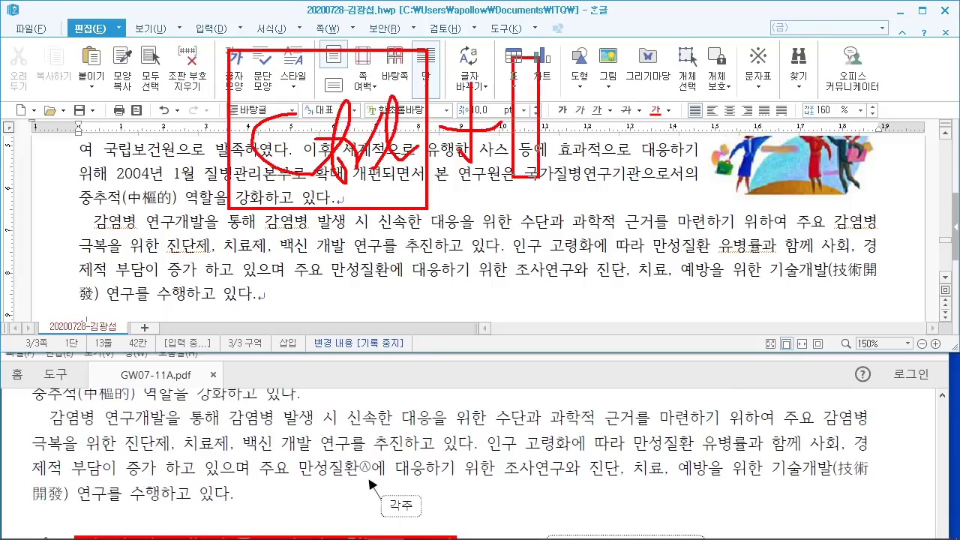
drag(513, 56, 513, 54)
mouse_move(546, 99)
mouse_down()
mouse_move(546, 165)
mouse_move(588, 168)
mouse_up()
drag(588, 168, 585, 81)
drag(654, 186, 634, 226)
mouse_move(682, 55)
mouse_down()
mouse_move(813, 201)
mouse_move(817, 60)
mouse_move(805, 188)
mouse_up()
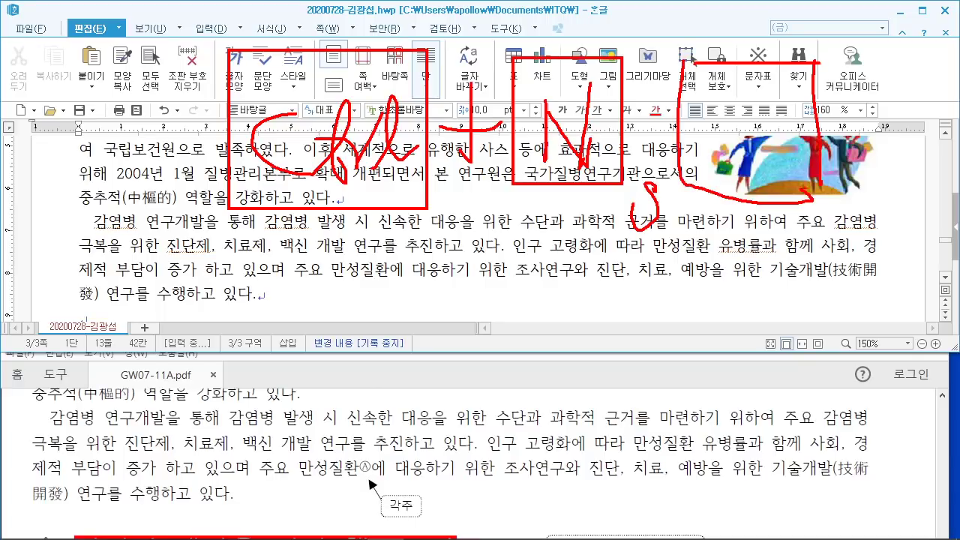
drag(737, 75, 708, 161)
drag(733, 93, 767, 148)
drag(783, 75, 768, 146)
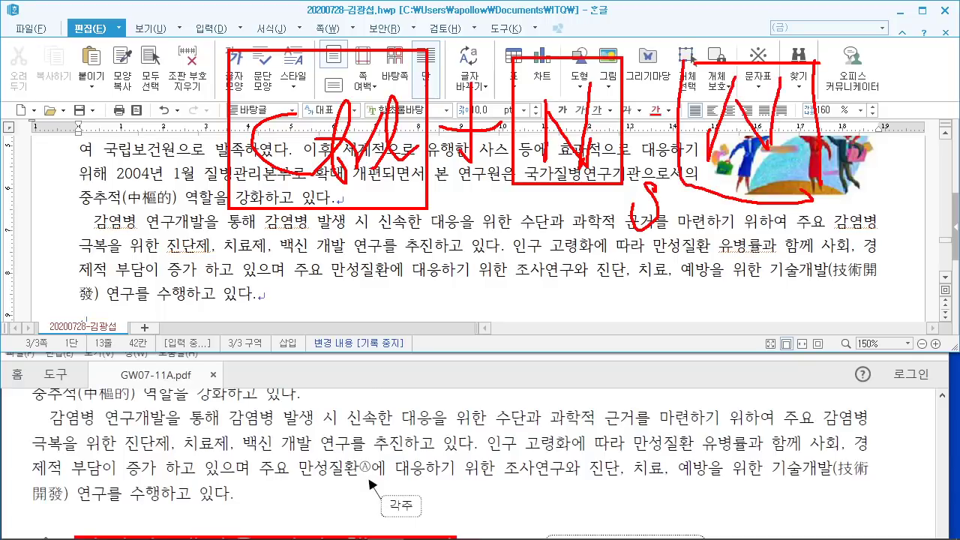
drag(141, 234, 308, 134)
drag(357, 180, 323, 312)
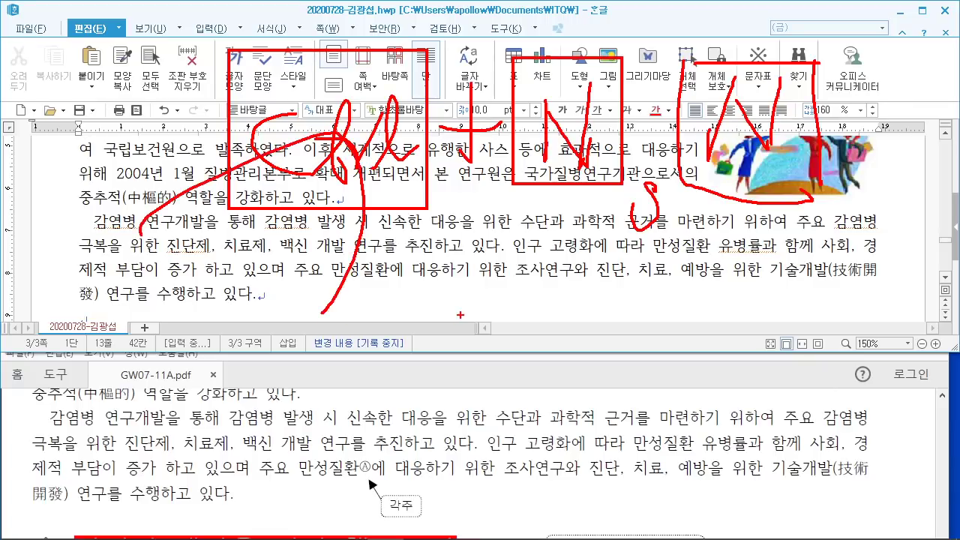
key(Escape)
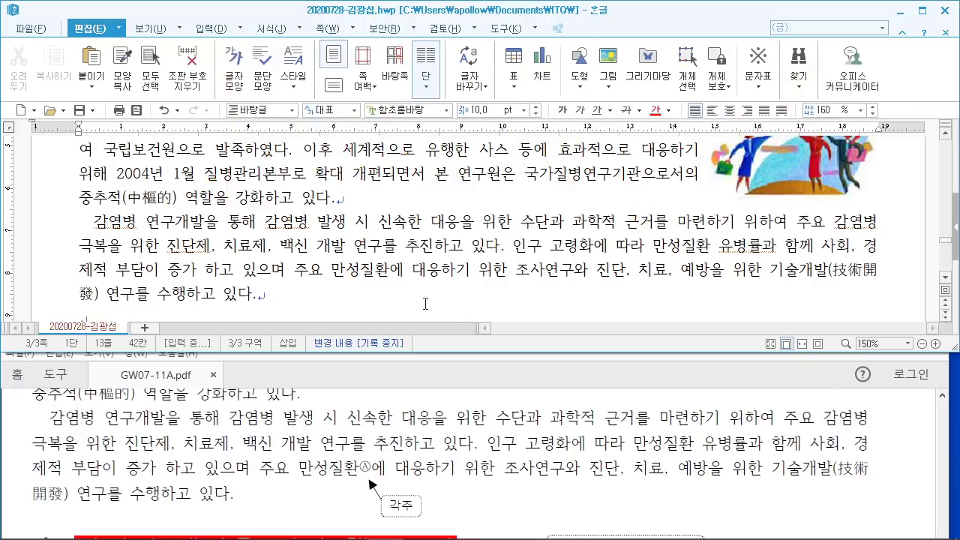
key(ctrl+n)
Step: Complete the footnote insertion and move the reference PDF window higher to read it
key(n)
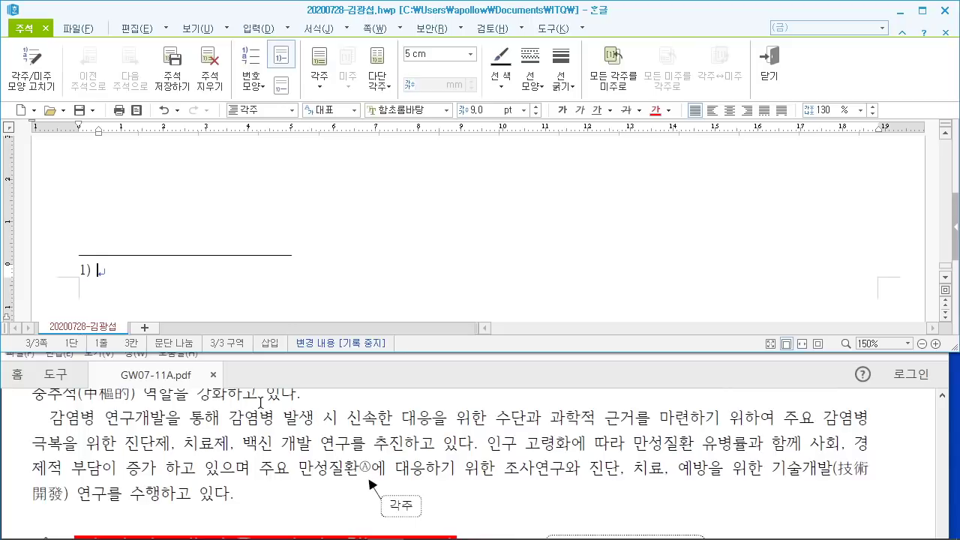
scroll(276, 435, down, 3)
scroll(277, 439, down, 10)
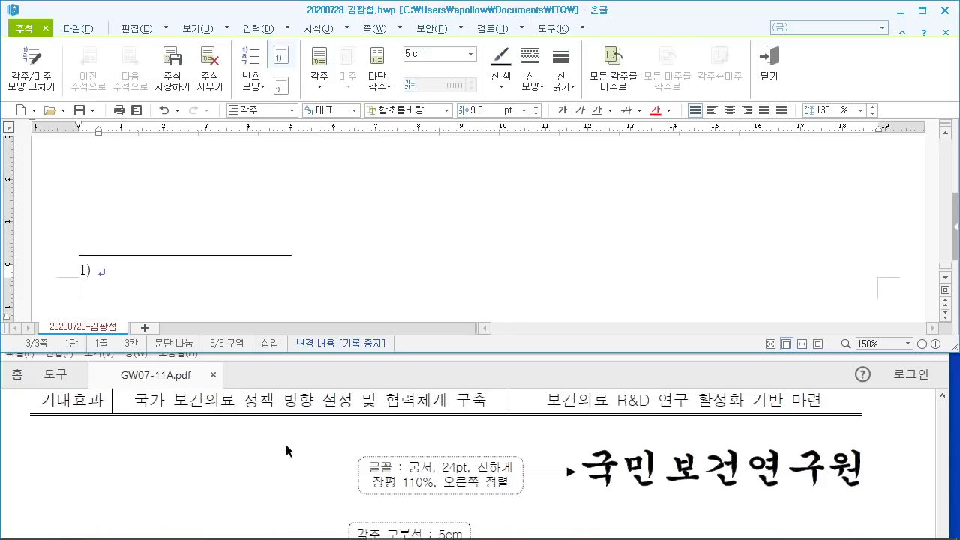
click(366, 368)
drag(369, 347, 374, 276)
click(342, 235)
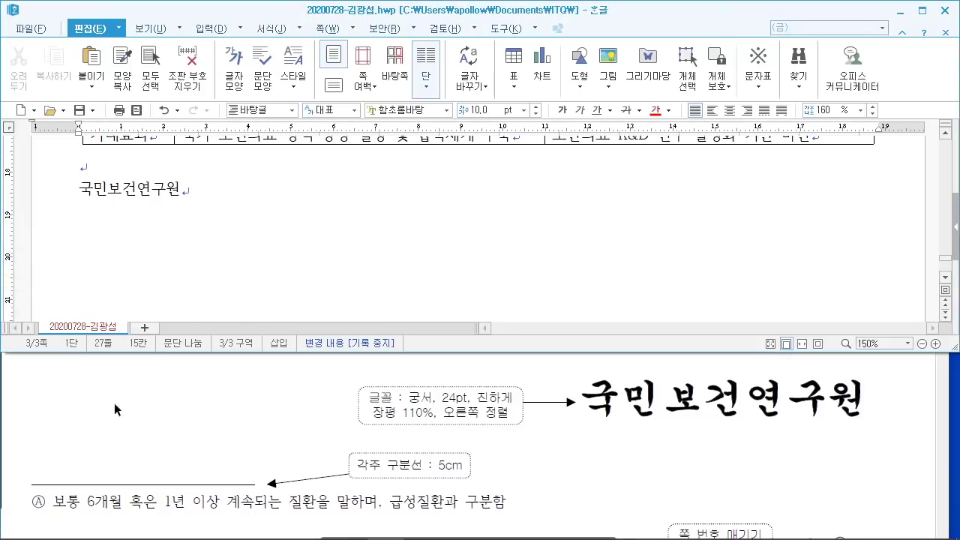
Step: Type the footnote '보통 6개월 혹은 1년 이상 계속되는 질환을 말하며, 급성질환과 구분함'
key(ctrl+n)
key(n)
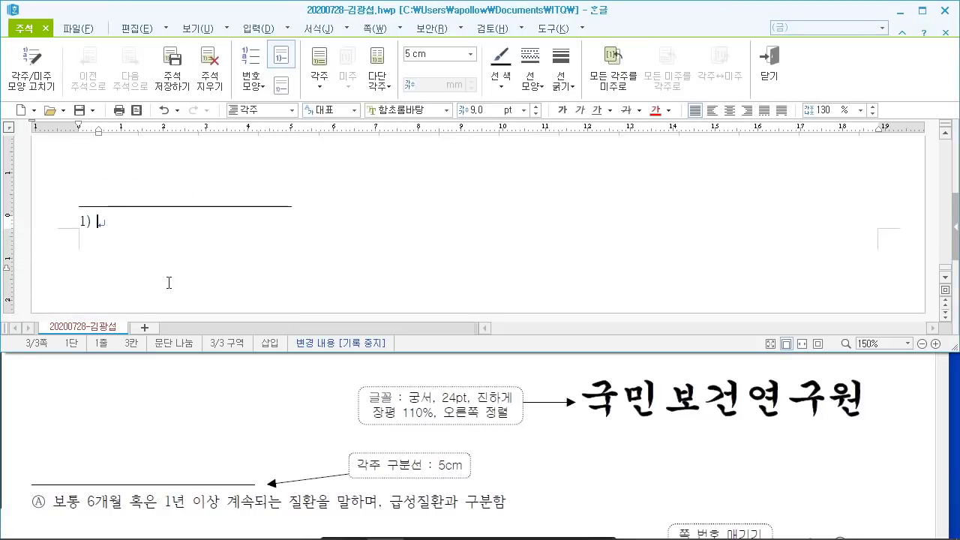
text(보통 )
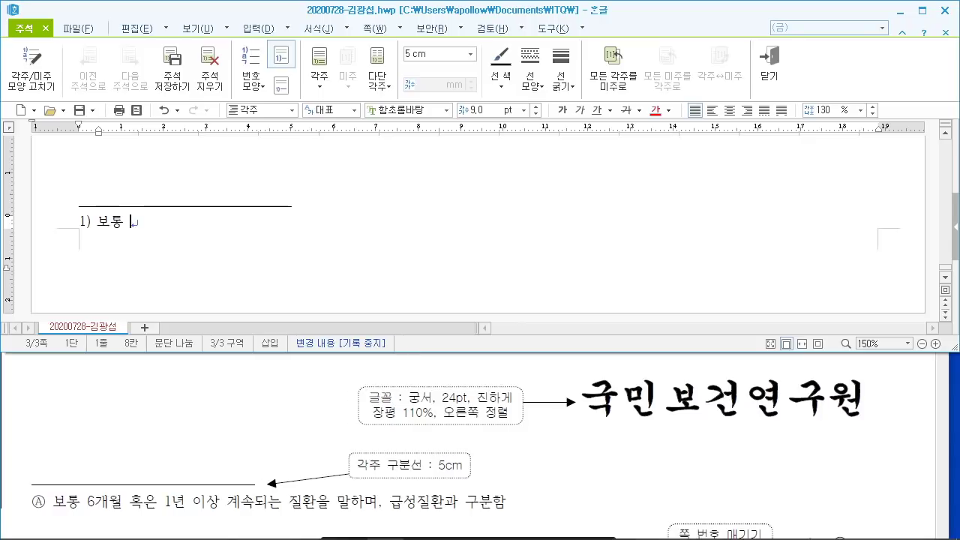
text(6개월 )
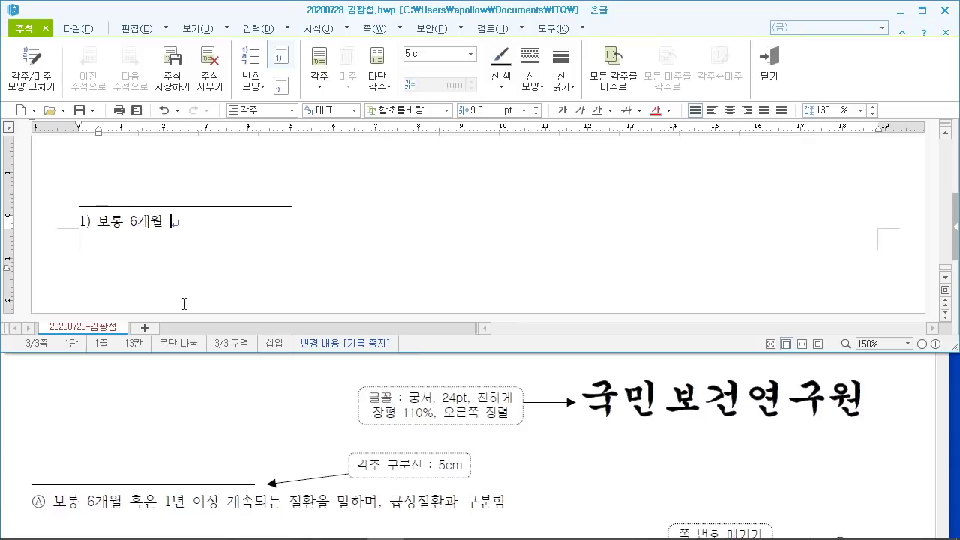
text(혹은 1년 이상 계ㅅ)
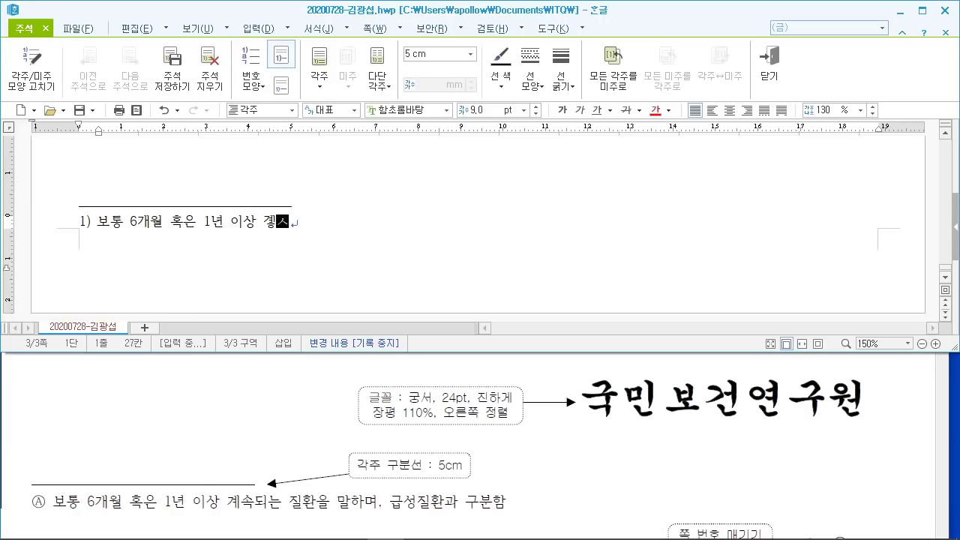
text(속되는 )
text(질환을 말함)
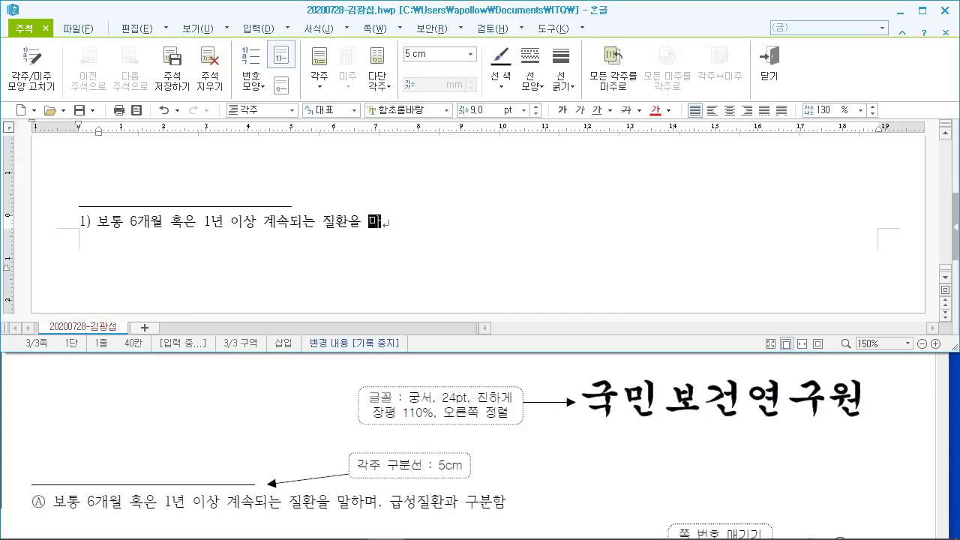
text(며, 급성)
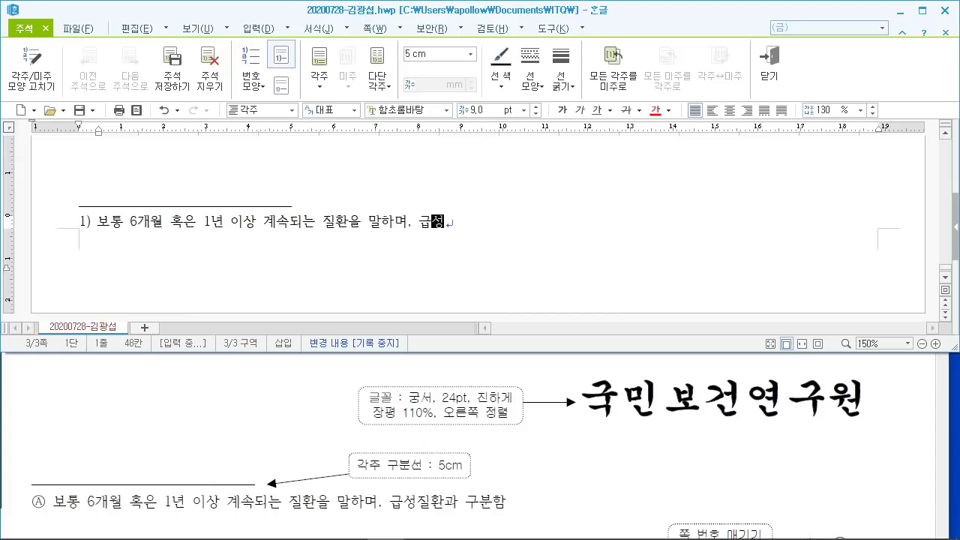
text(지질환과 구분함)
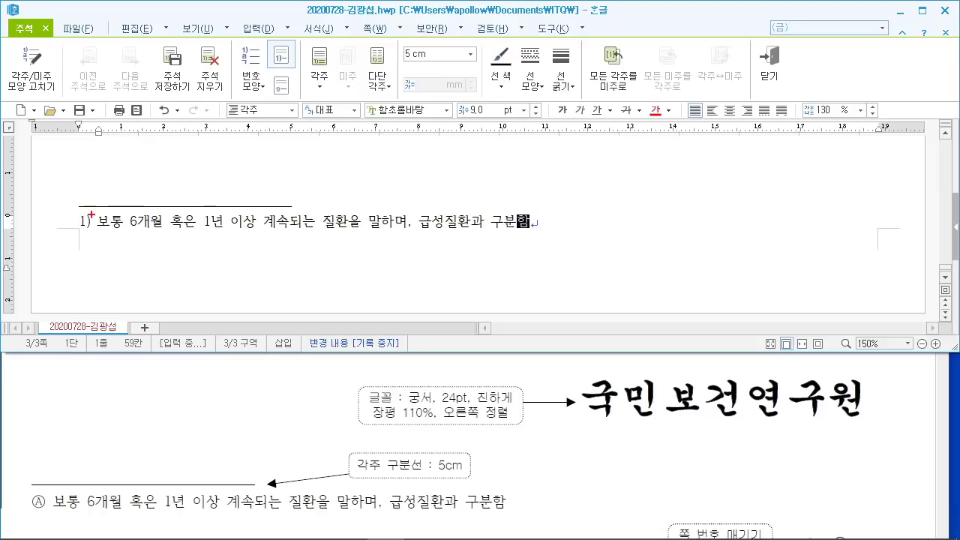
drag(73, 203, 93, 239)
mouse_move(33, 477)
mouse_down()
mouse_move(48, 517)
mouse_move(60, 402)
mouse_up()
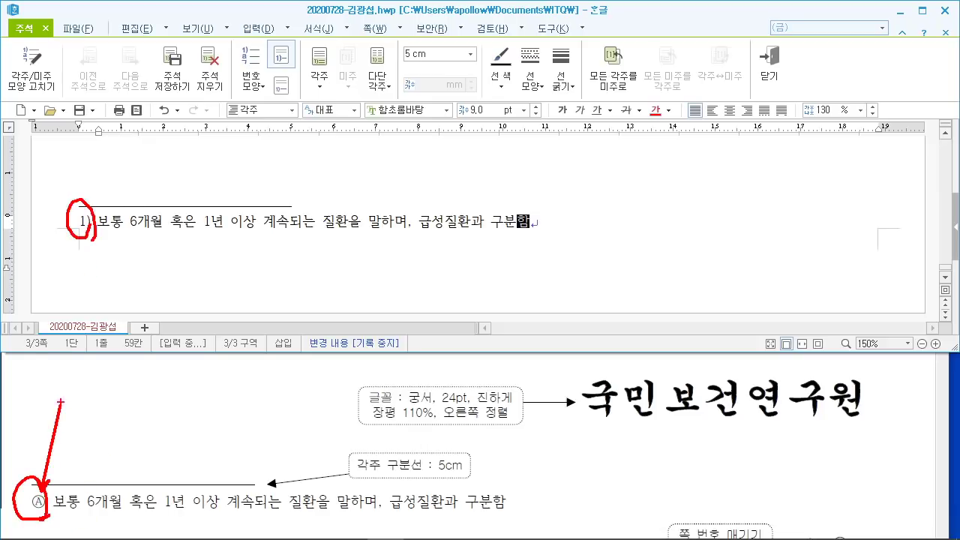
key(Escape)
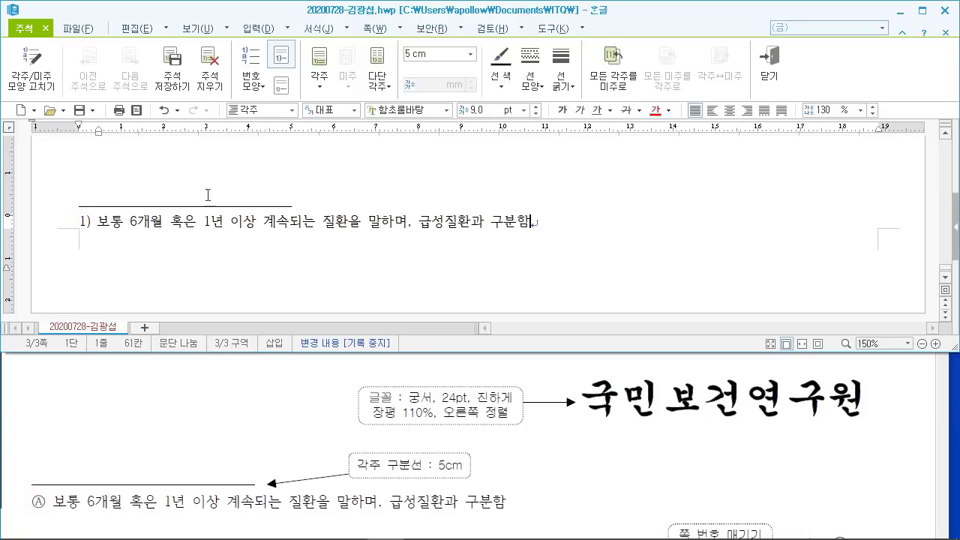
Step: Open the footnote shape settings from the footnote number
click(85, 225)
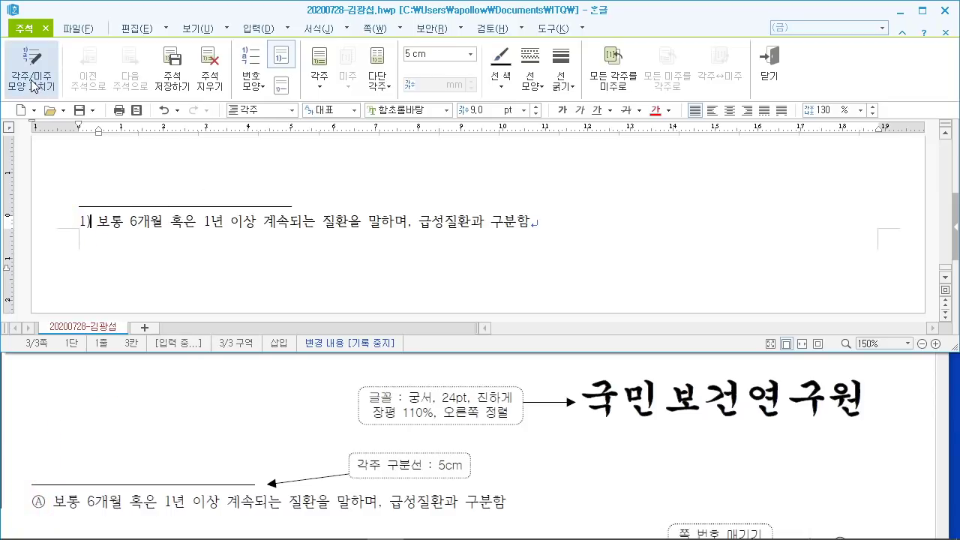
drag(1, 42, 114, 183)
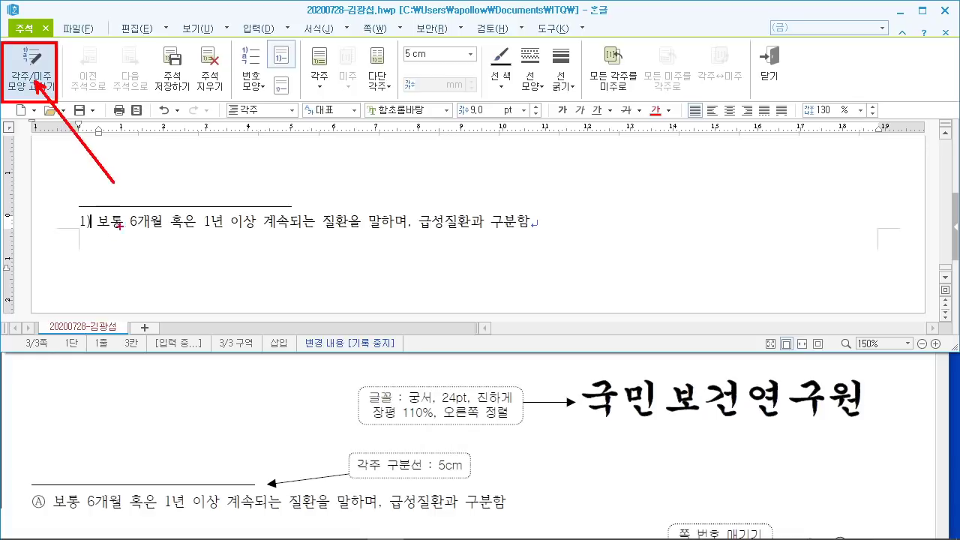
key(Escape)
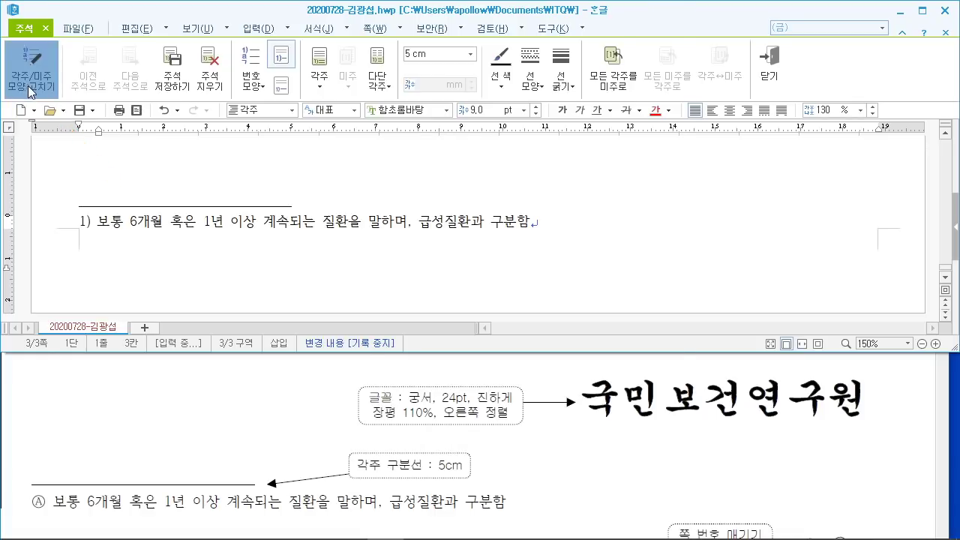
click(31, 88)
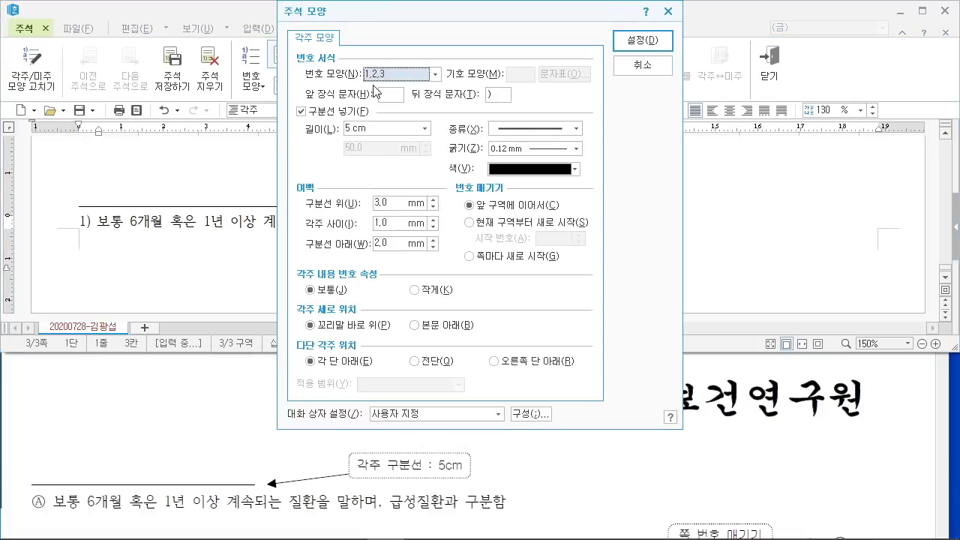
mouse_move(297, 57)
mouse_down()
mouse_move(342, 92)
mouse_move(469, 91)
mouse_up()
drag(459, 2, 405, 67)
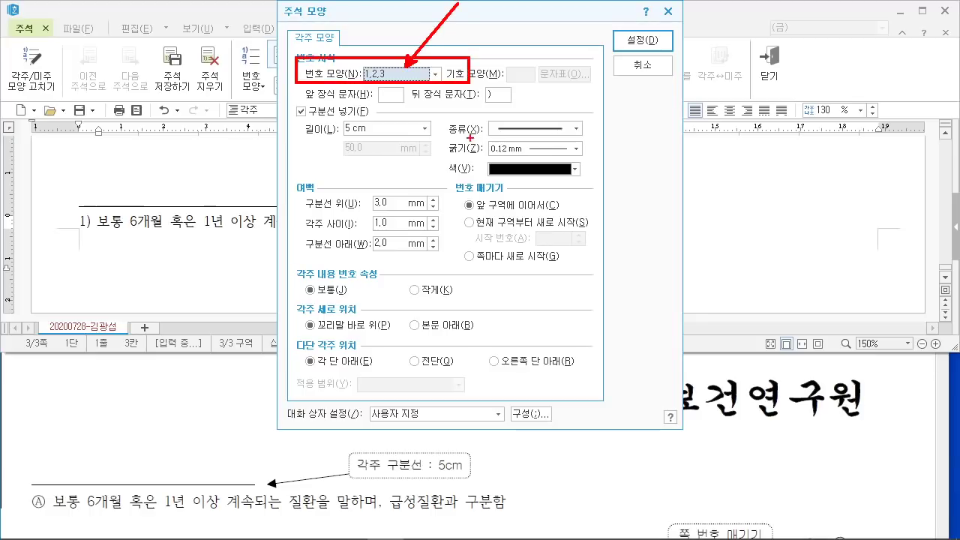
key(Escape)
Step: Set the footnote numbering format to Ⓐ,Ⓑ,Ⓒ and apply it
click(429, 79)
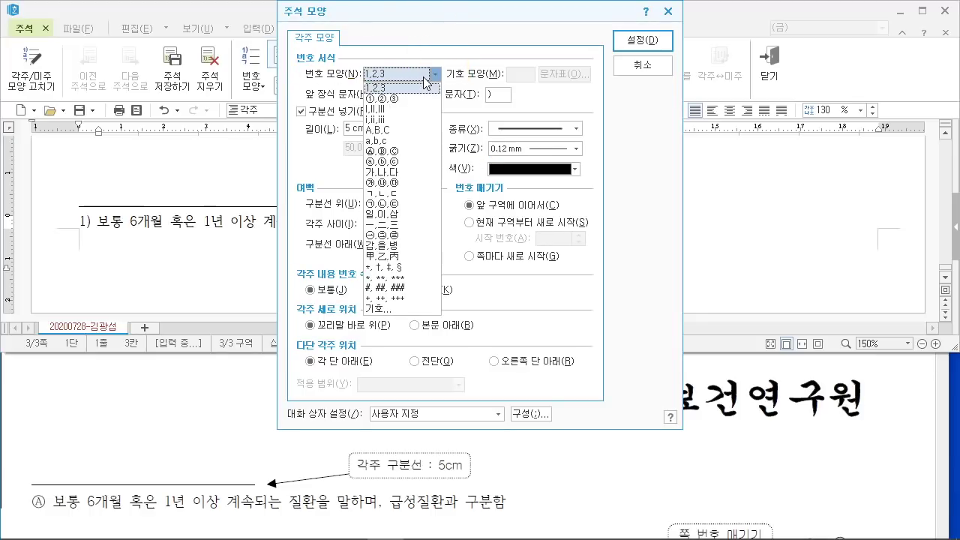
click(401, 153)
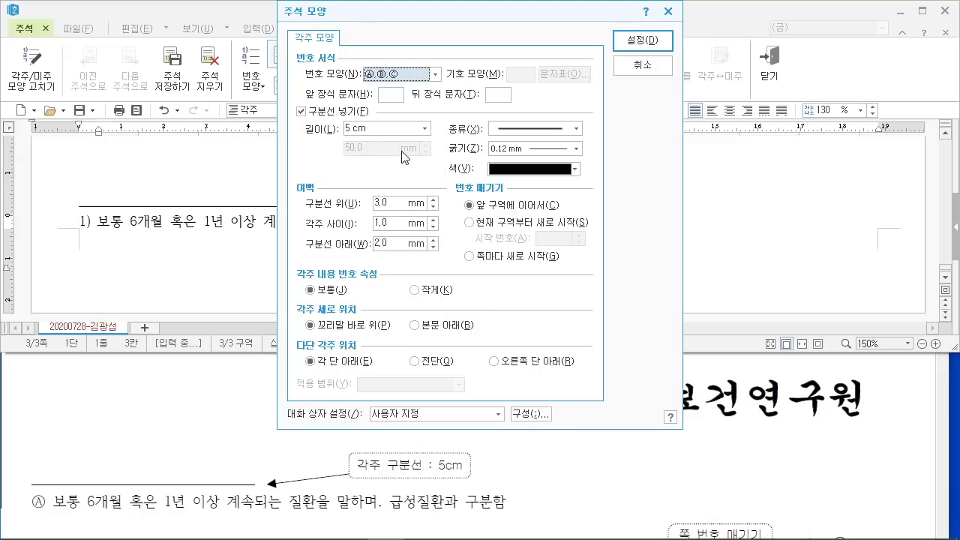
key(ctrl+2)
drag(603, 14, 825, 139)
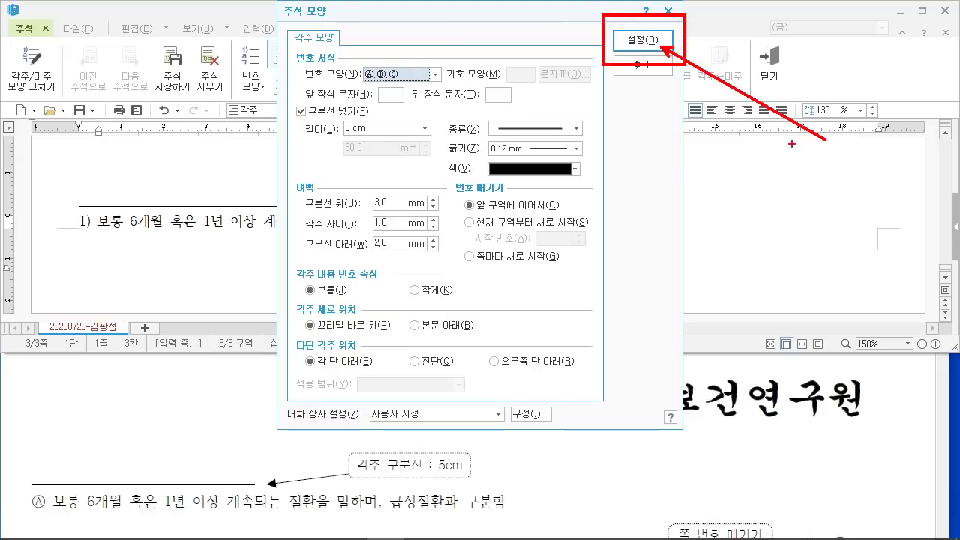
key(Escape)
click(638, 41)
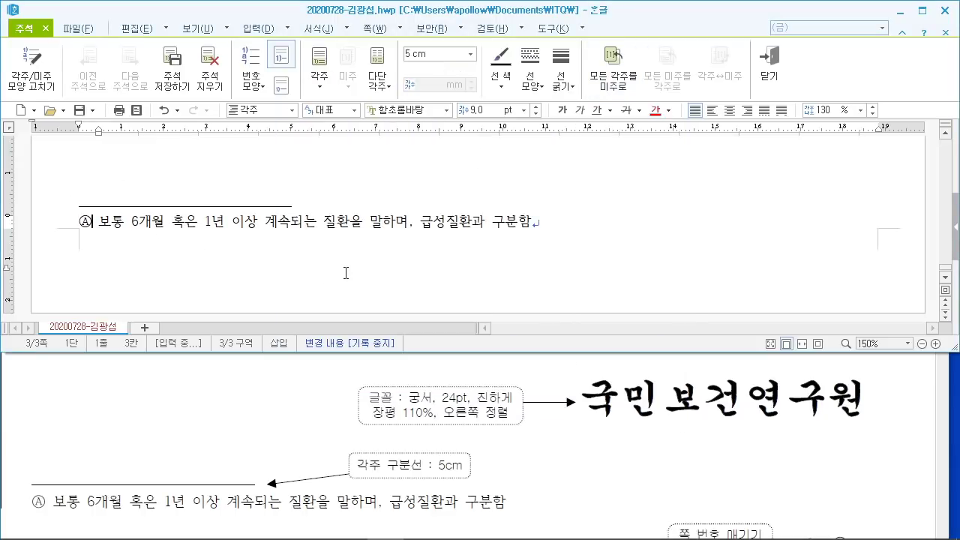
Step: Leave the footnote and return to the document body
scroll(346, 272, up, 15)
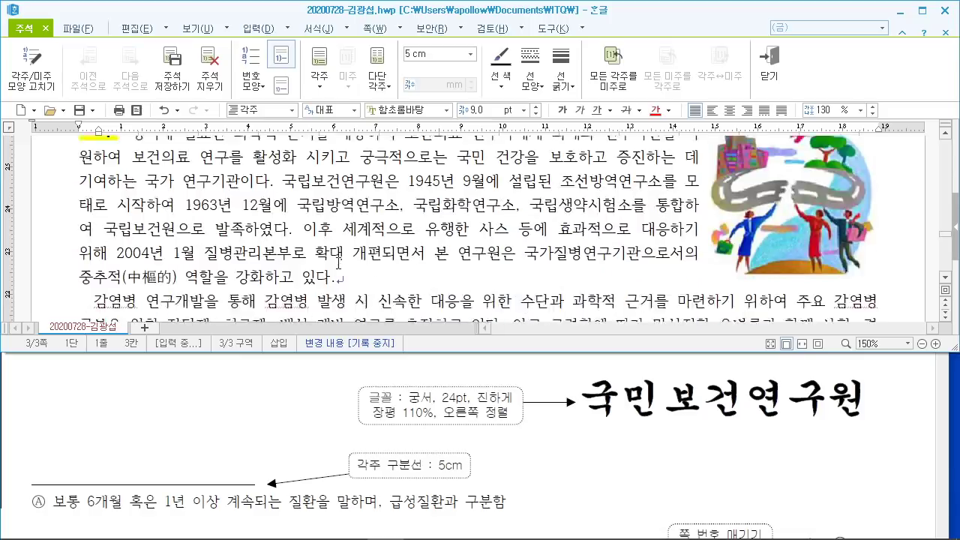
scroll(338, 262, down, 3)
click(482, 289)
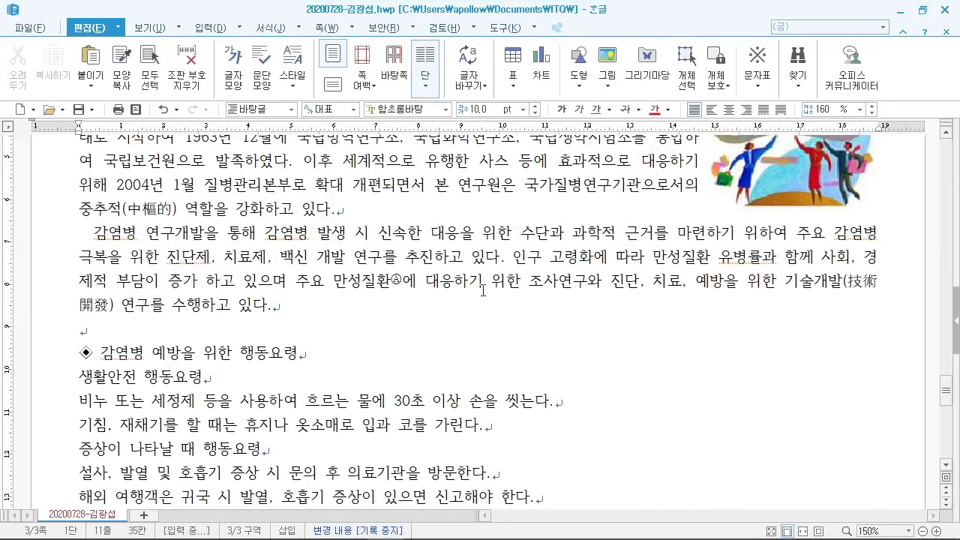
scroll(450, 287, up, 3)
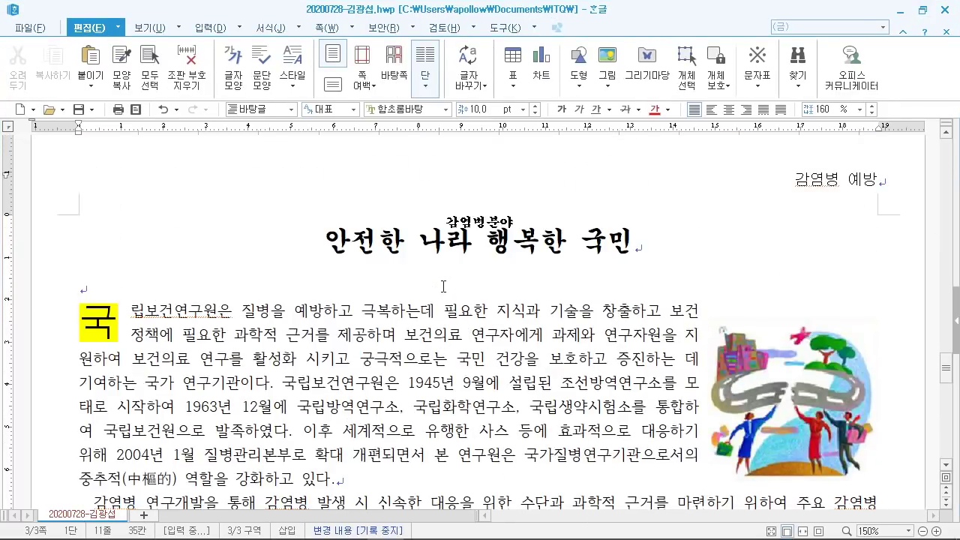
scroll(442, 286, down, 3)
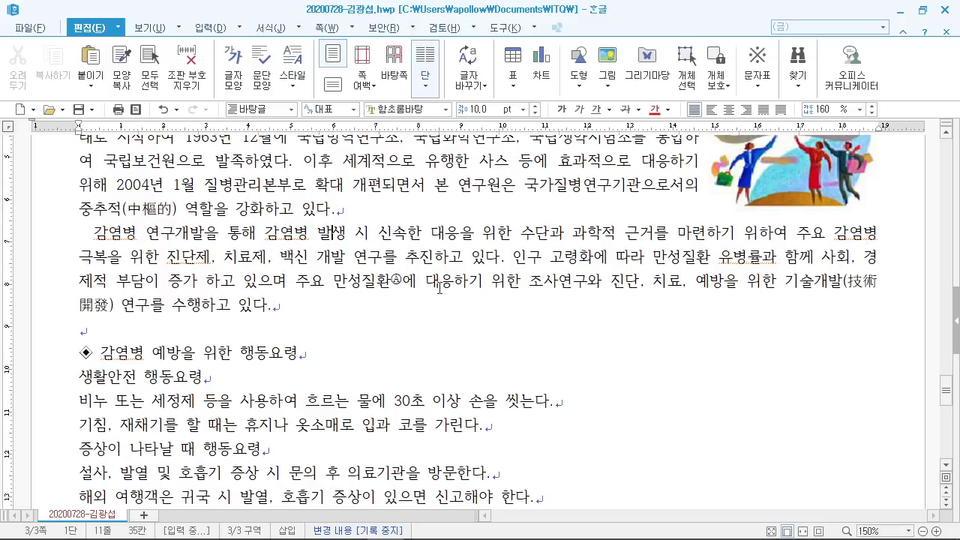
scroll(439, 287, down, 2)
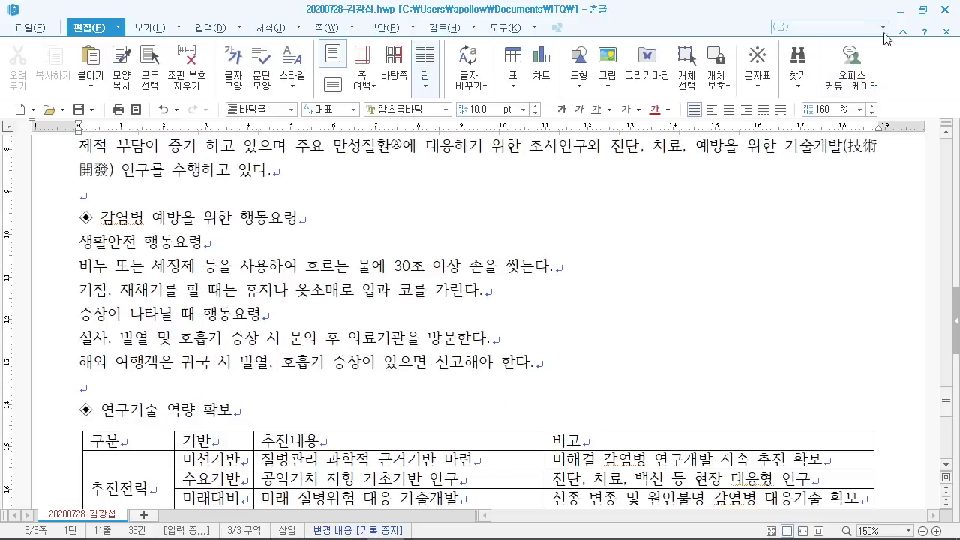
Step: Restore down the Hangul window and select the 감염병 예방을 위한 행동요령 heading line
click(922, 10)
scroll(357, 421, up, 10)
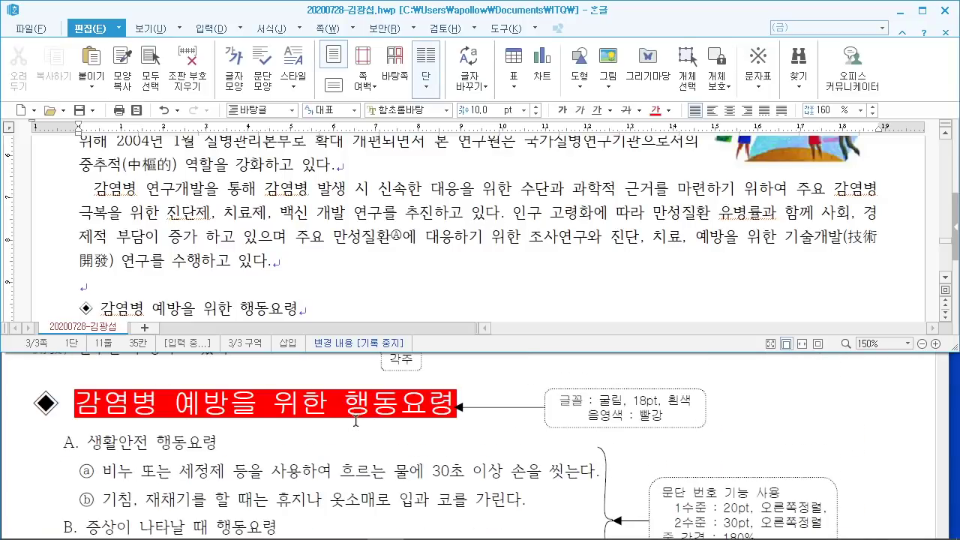
scroll(144, 271, down, 2)
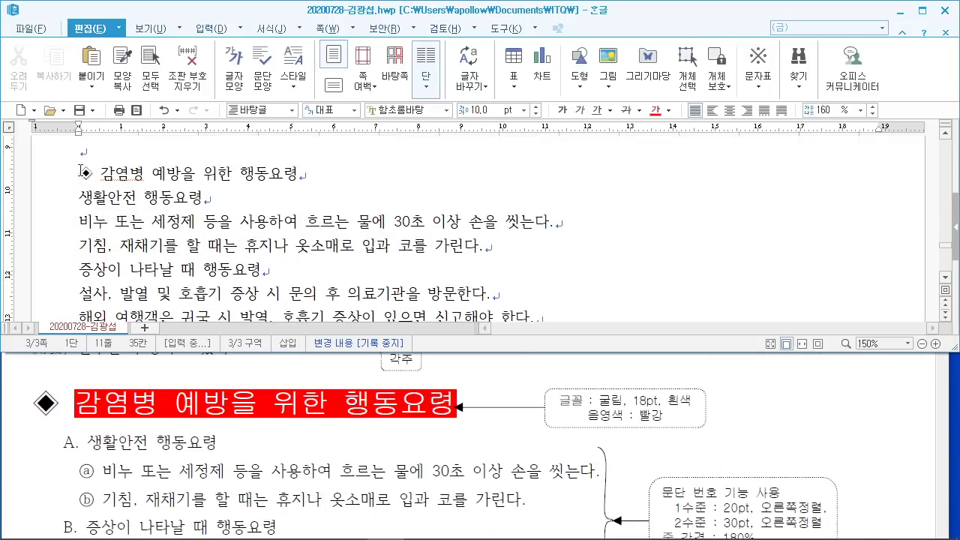
drag(80, 171, 316, 173)
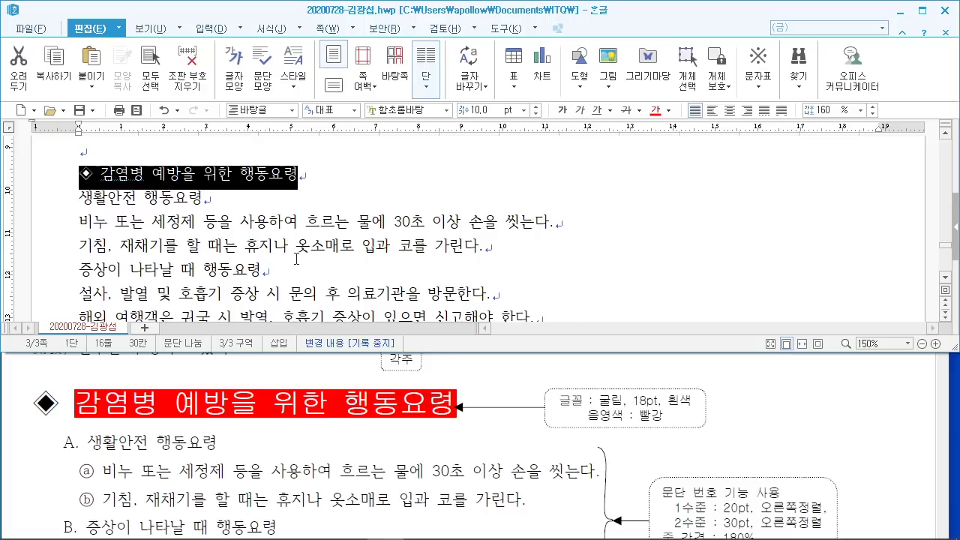
Step: Format the heading in 굴림 18 pt, then reselect its text without the ◈ symbol
click(416, 114)
click(427, 141)
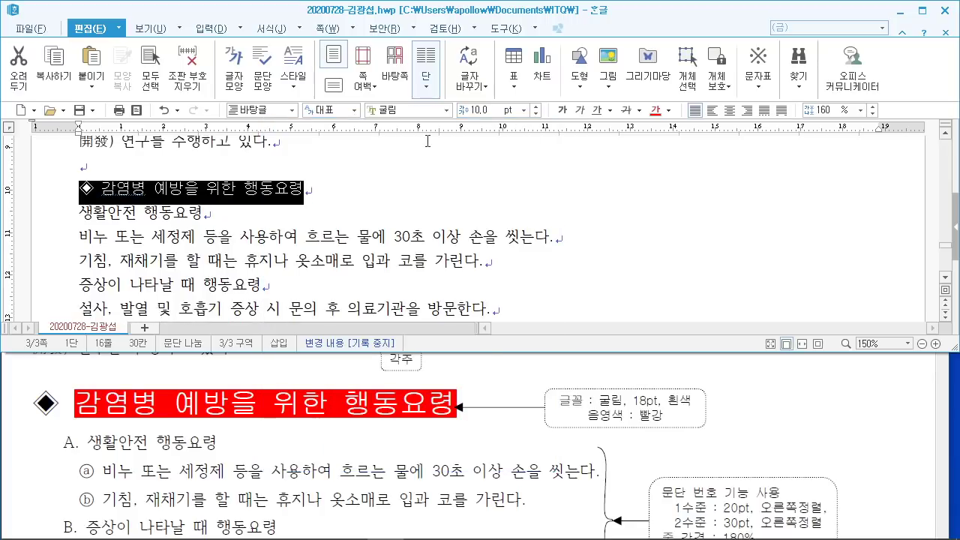
click(495, 111)
text(18)
key(Return)
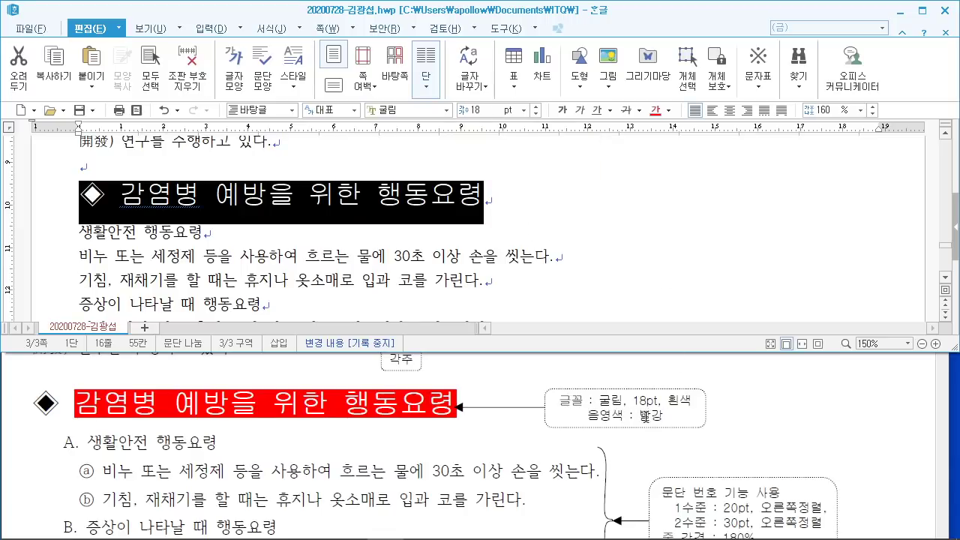
click(141, 227)
drag(120, 196, 497, 192)
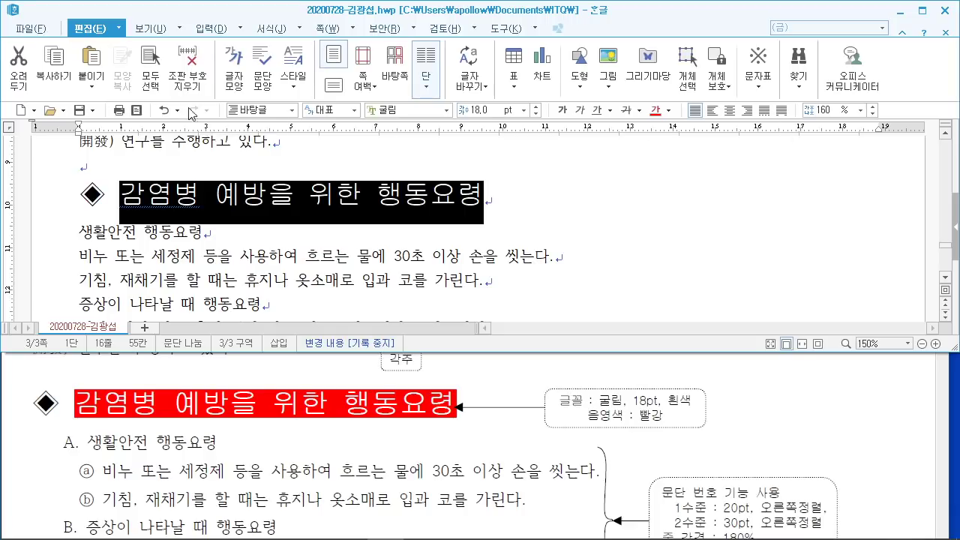
Step: In the heading's 글자 모양 settings, set the text colour to white
right_click(457, 198)
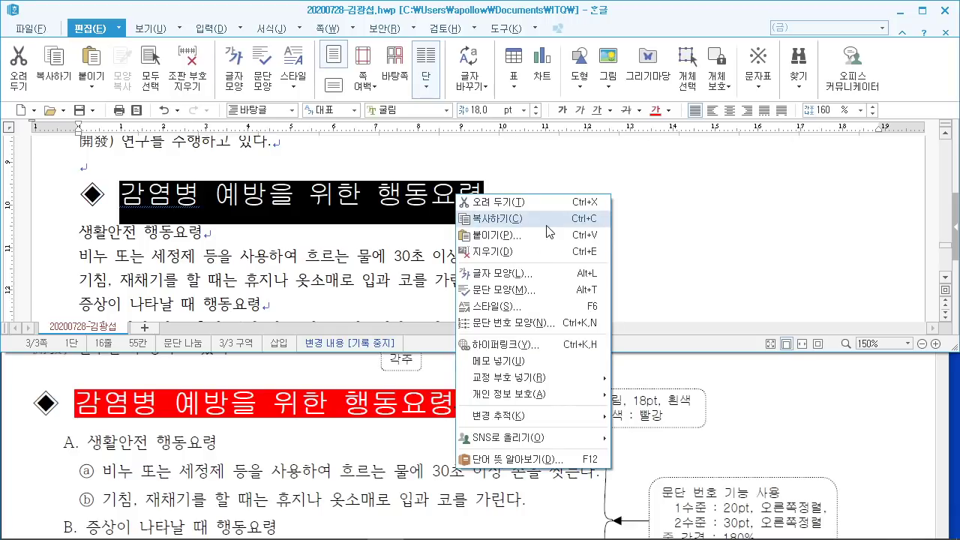
click(546, 274)
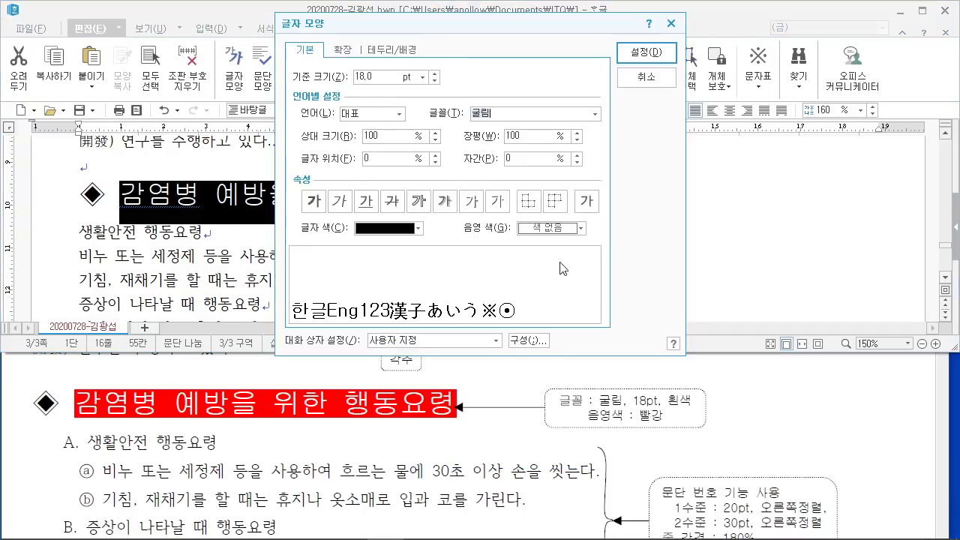
drag(385, 30, 589, 36)
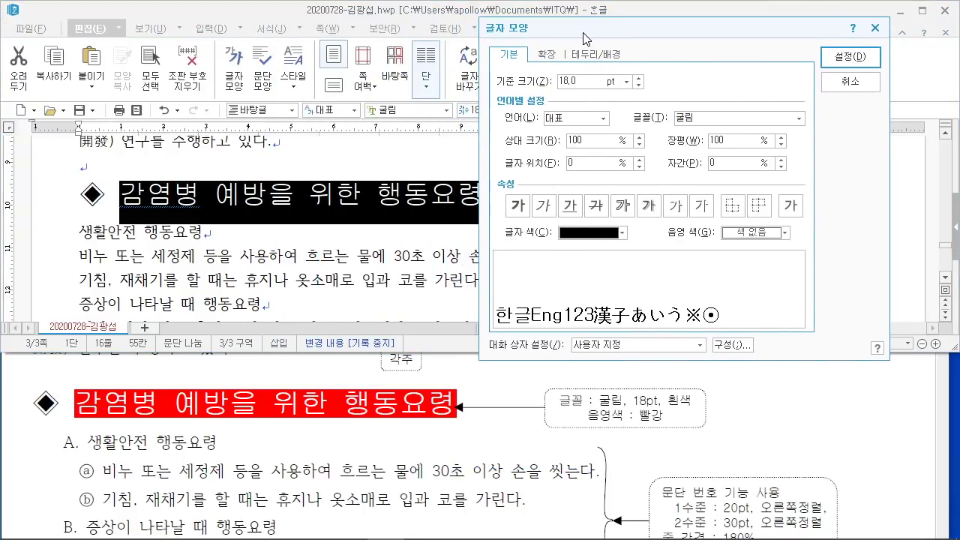
drag(484, 211, 643, 254)
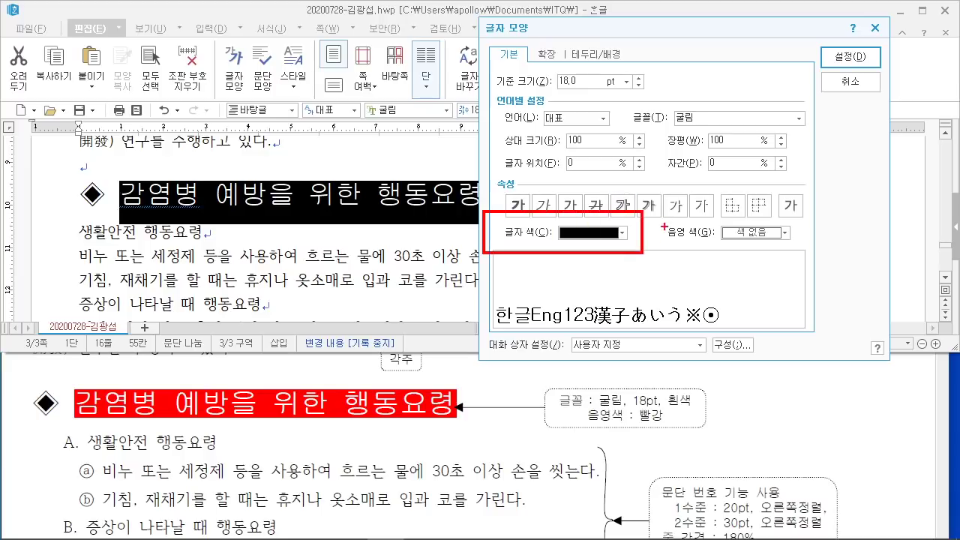
mouse_move(652, 209)
mouse_down()
mouse_move(756, 250)
mouse_move(808, 248)
mouse_up()
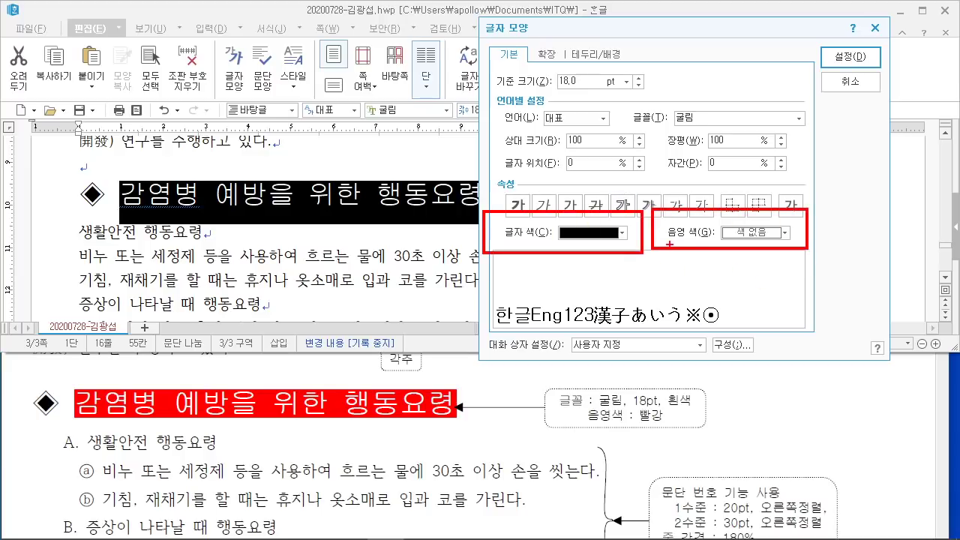
key(Escape)
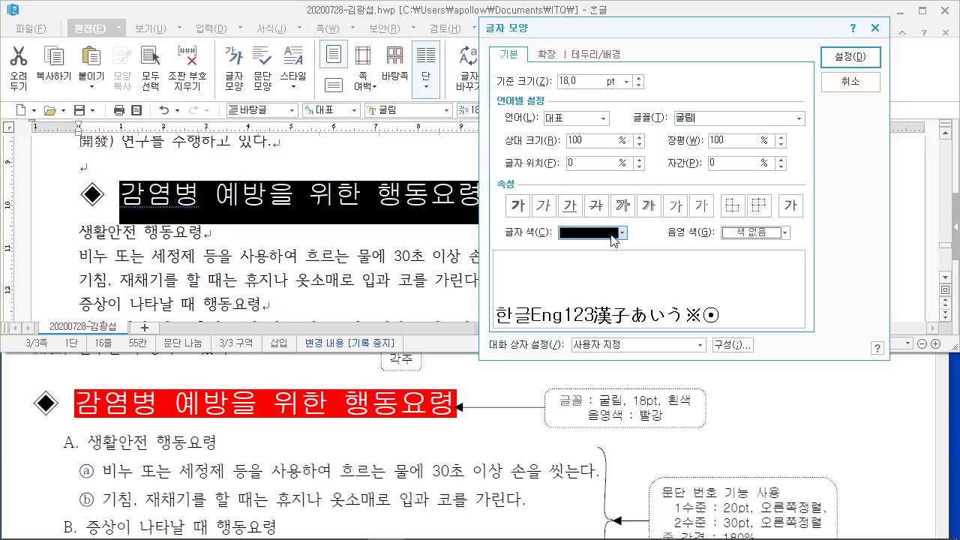
click(613, 235)
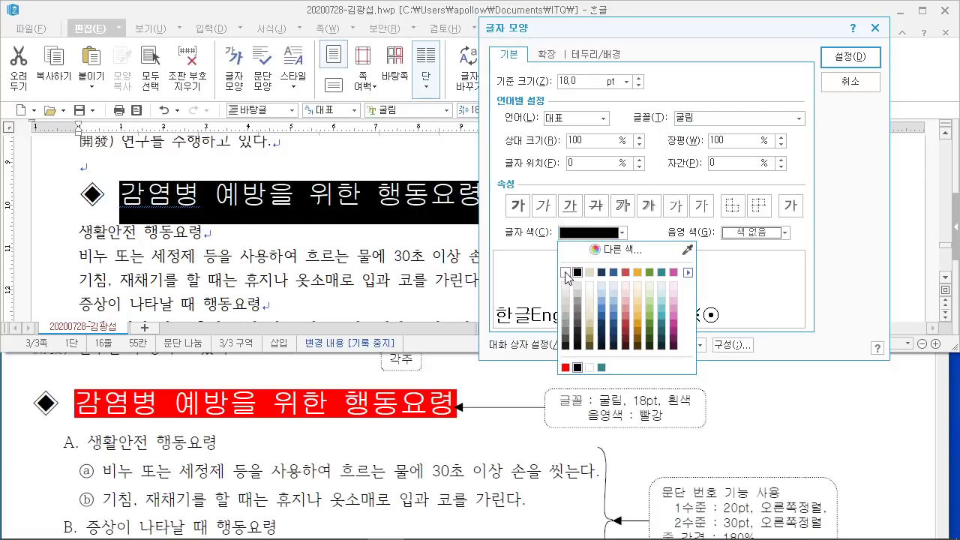
click(566, 273)
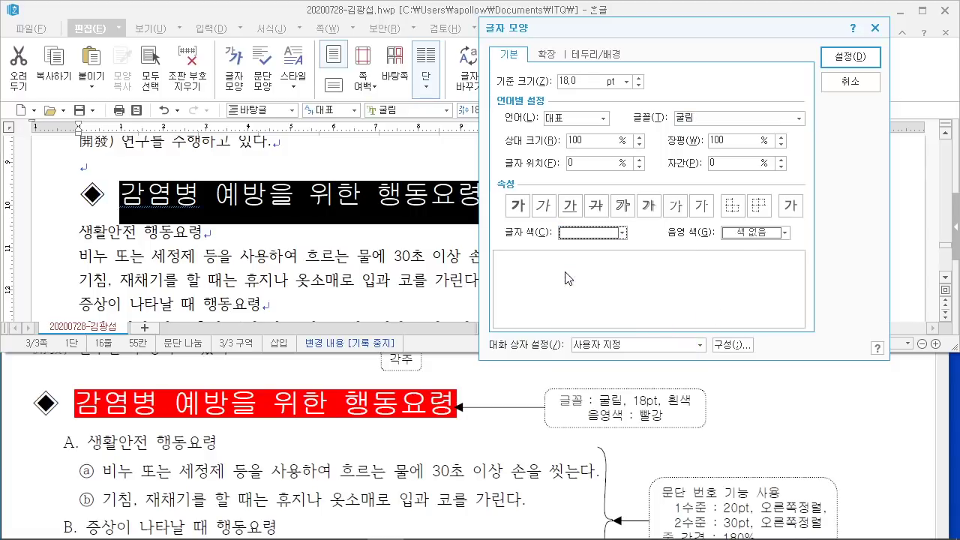
Step: Set the heading's shading colour to red FF0000 and apply the formatting
click(759, 236)
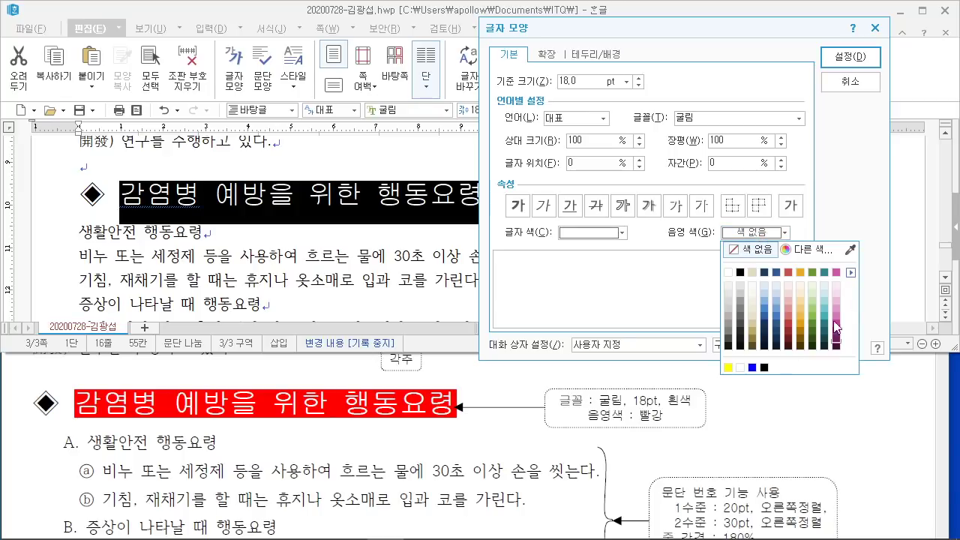
click(807, 249)
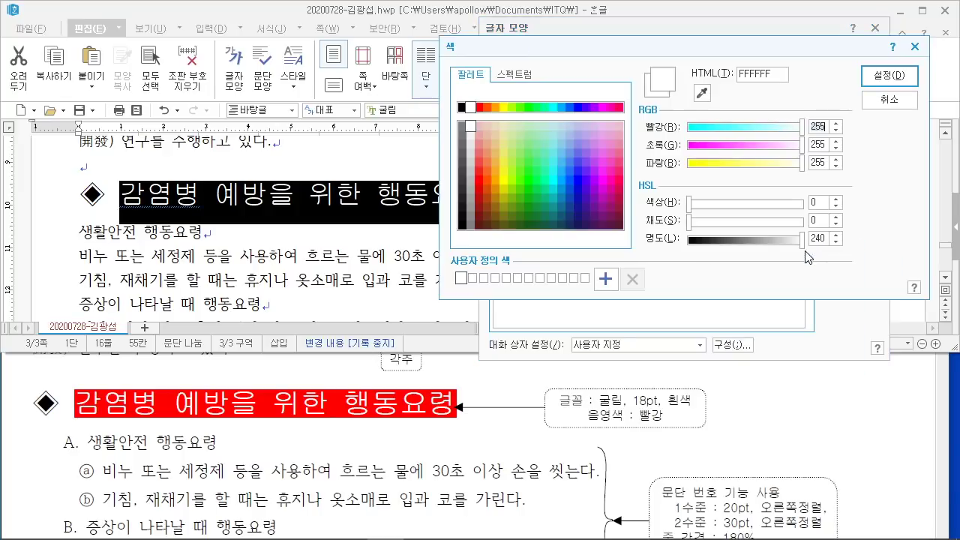
click(479, 107)
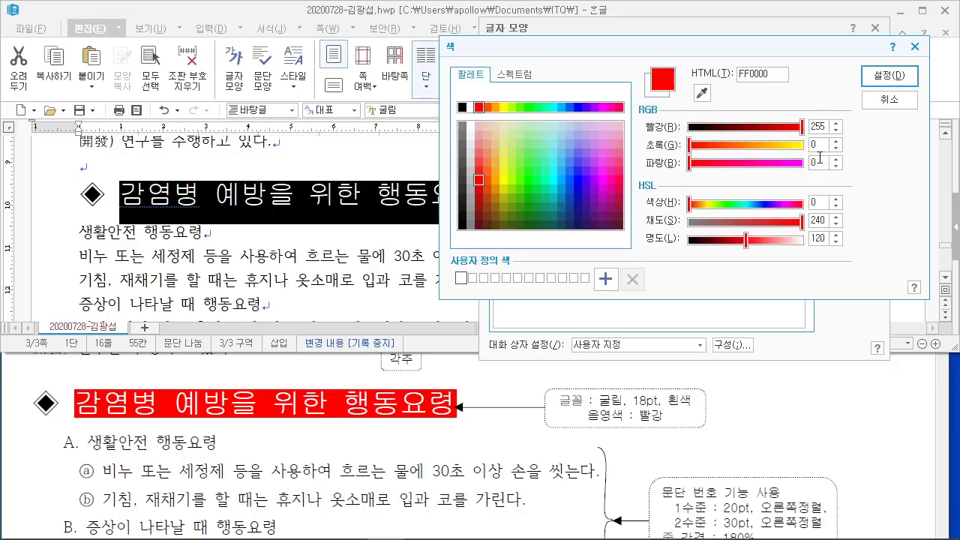
click(890, 76)
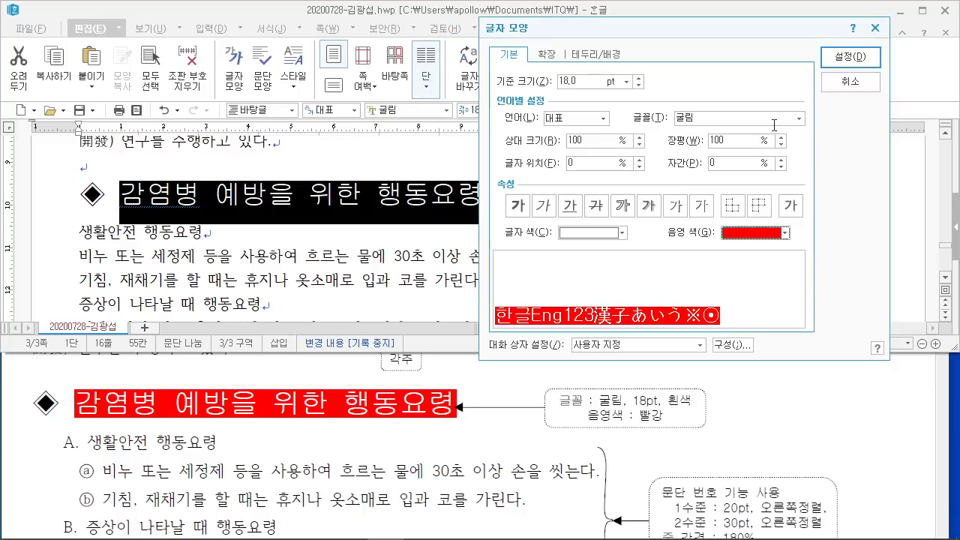
click(862, 61)
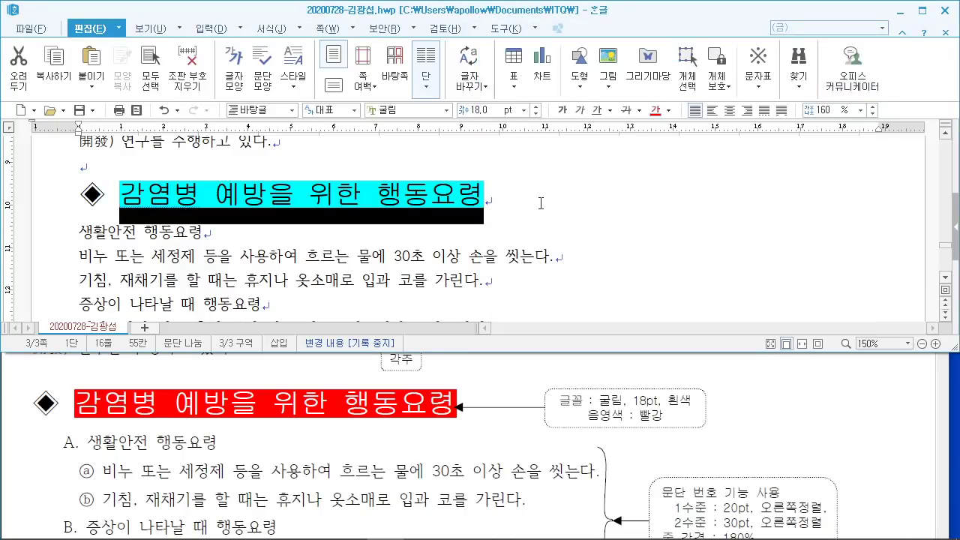
click(540, 203)
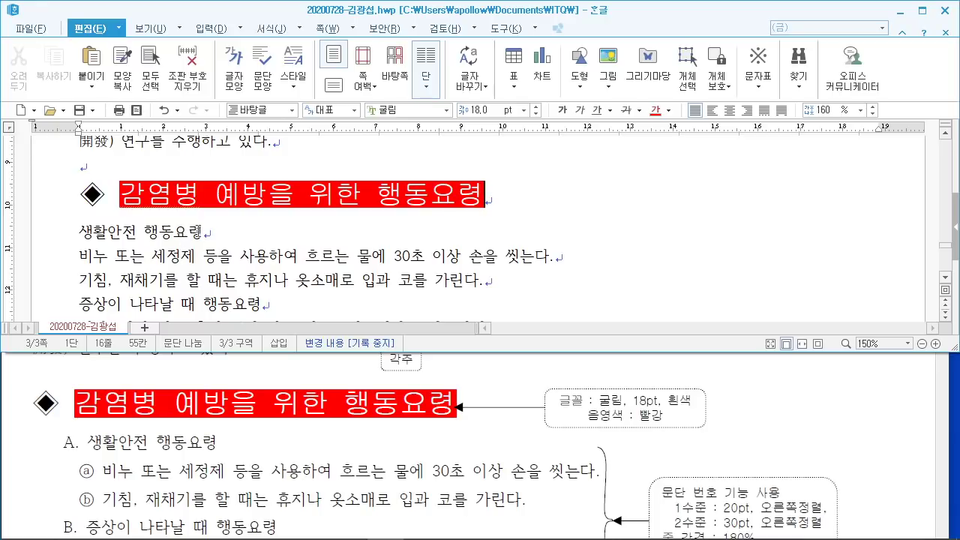
Step: Select the six lines from 생활안전 행동요령 through 신고해야 한다 below the heading
scroll(120, 197, down, 1)
drag(75, 159, 549, 284)
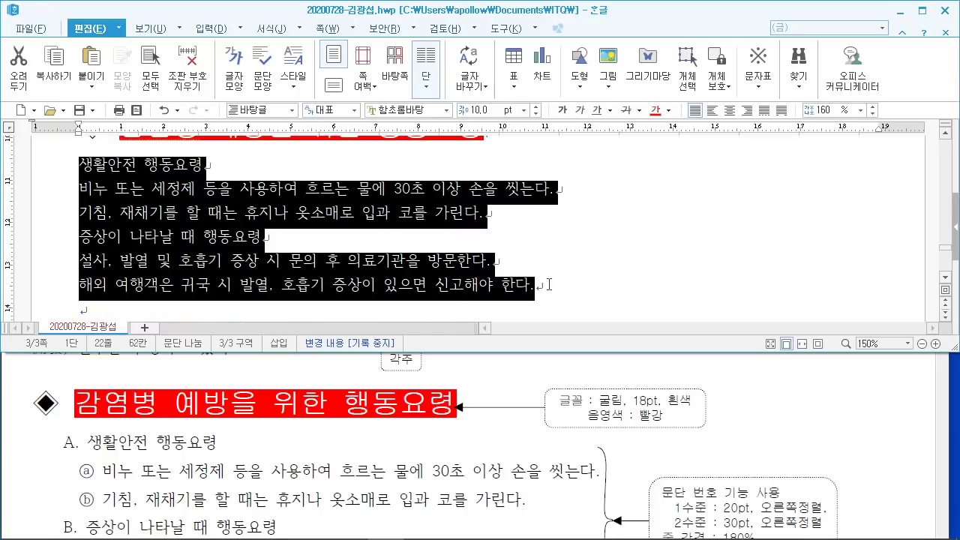
scroll(555, 441, down, 2)
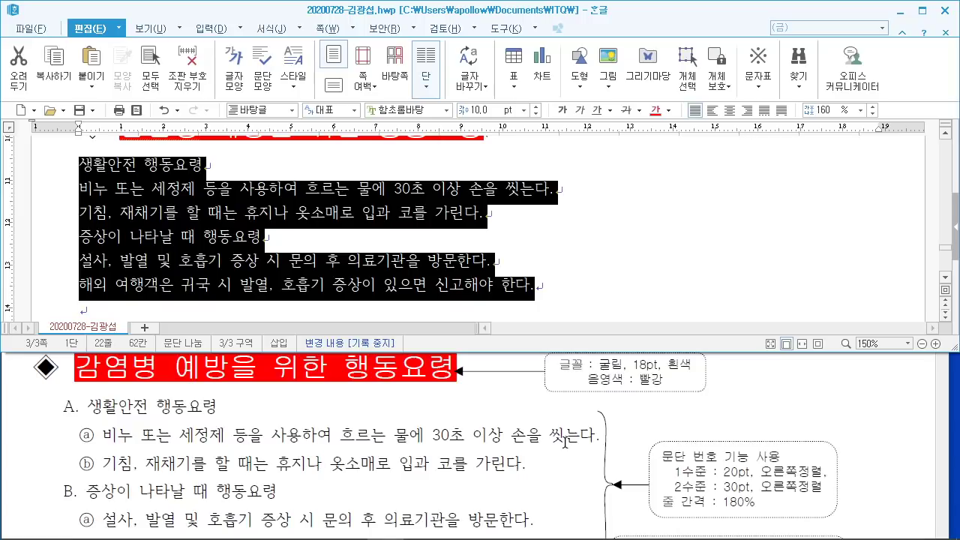
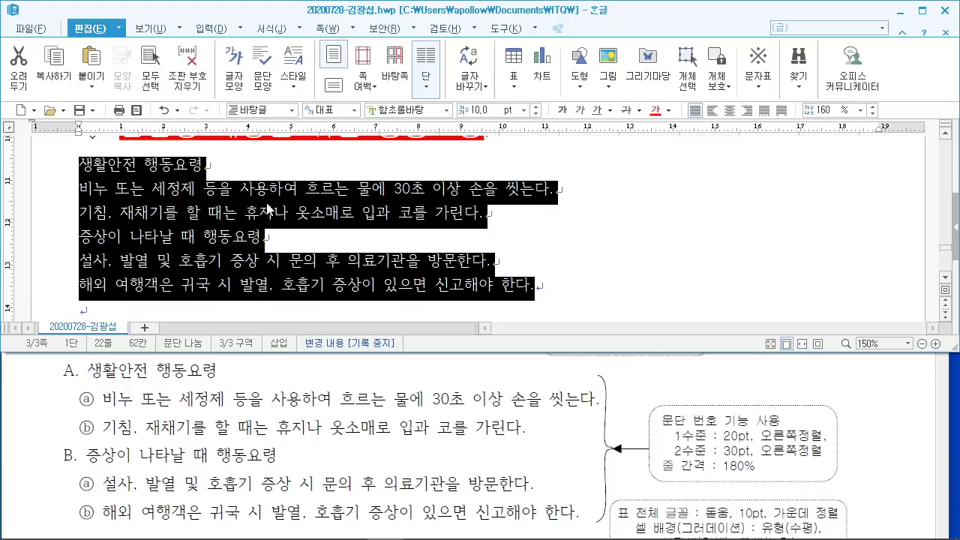
Step: Bring up the context menu on the six selected guideline lines to reach 문단 번호 모양
right_click(190, 175)
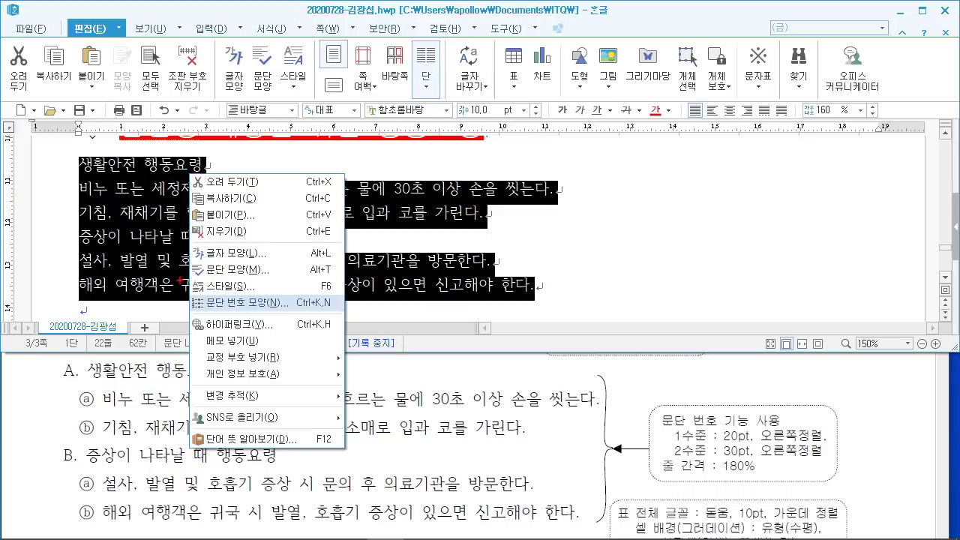
drag(179, 289, 342, 315)
key(Escape)
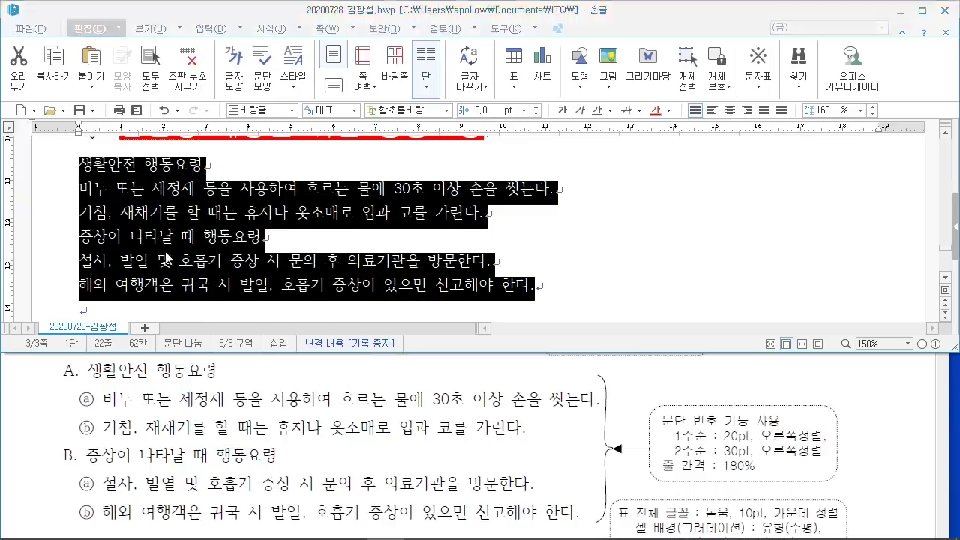
right_click(186, 210)
Step: Open the 문단 번호/글머리표 dialog and move it aside to see the lines
click(251, 337)
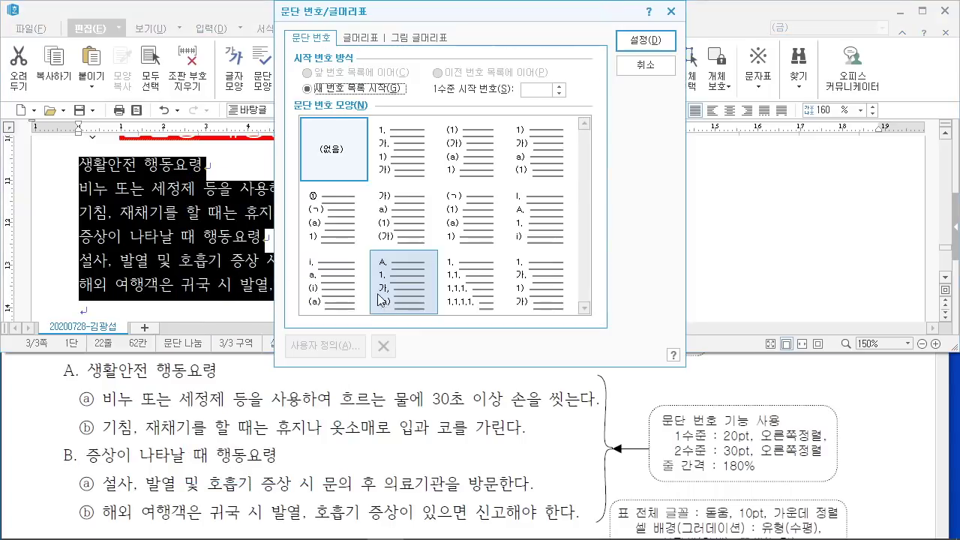
drag(422, 9, 429, 52)
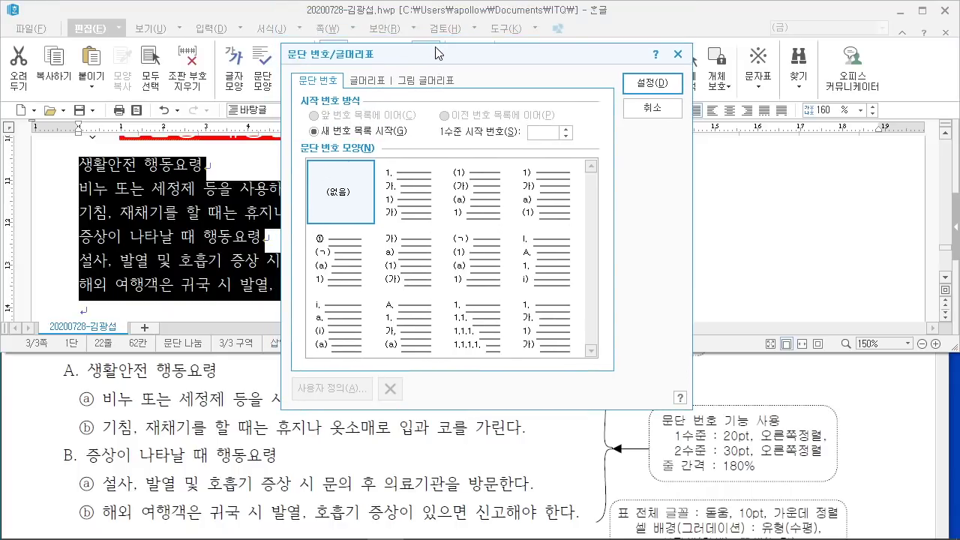
click(466, 166)
Step: Choose the A., 1., 가., (a) numbering style from the style cells
mouse_move(79, 384)
mouse_down()
mouse_move(59, 350)
mouse_move(81, 385)
mouse_move(78, 345)
mouse_move(73, 384)
mouse_up()
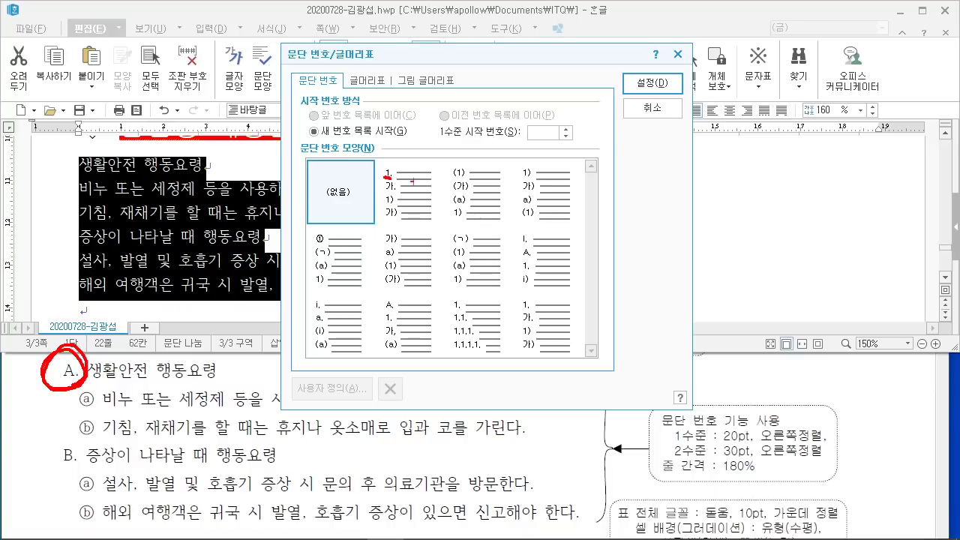
drag(509, 179, 529, 179)
drag(312, 242, 333, 243)
drag(378, 241, 405, 244)
drag(442, 238, 478, 238)
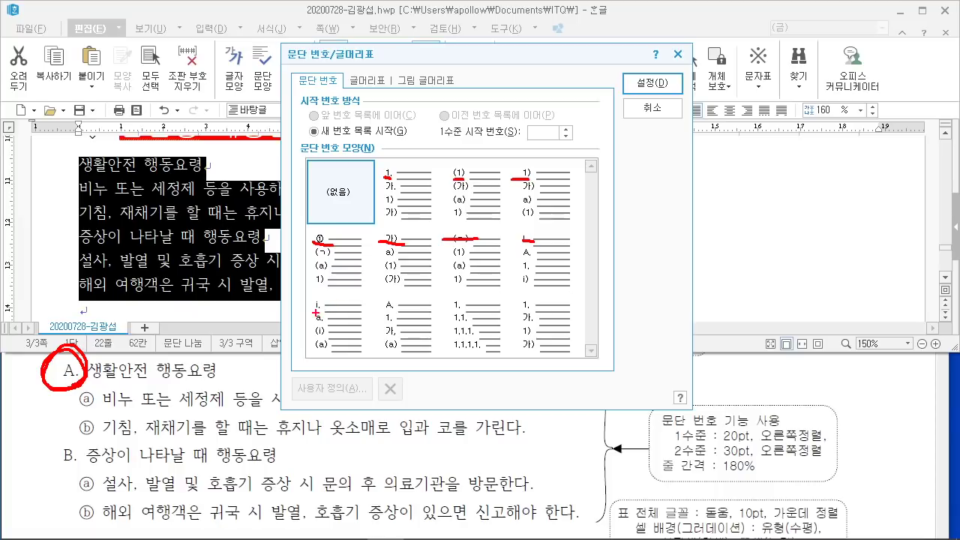
drag(388, 307, 443, 362)
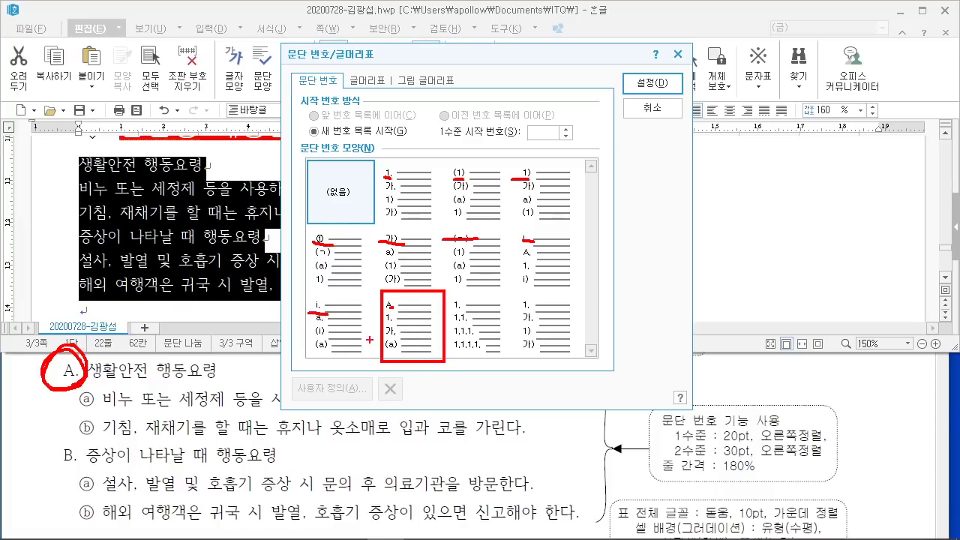
drag(420, 311, 489, 201)
key(Escape)
click(417, 315)
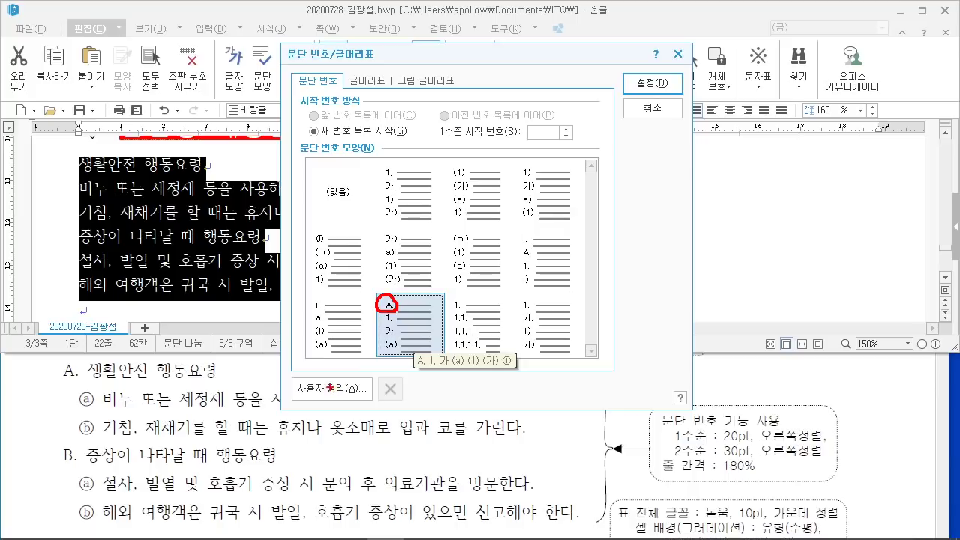
mouse_move(297, 377)
mouse_down()
mouse_move(384, 408)
mouse_move(288, 373)
mouse_up()
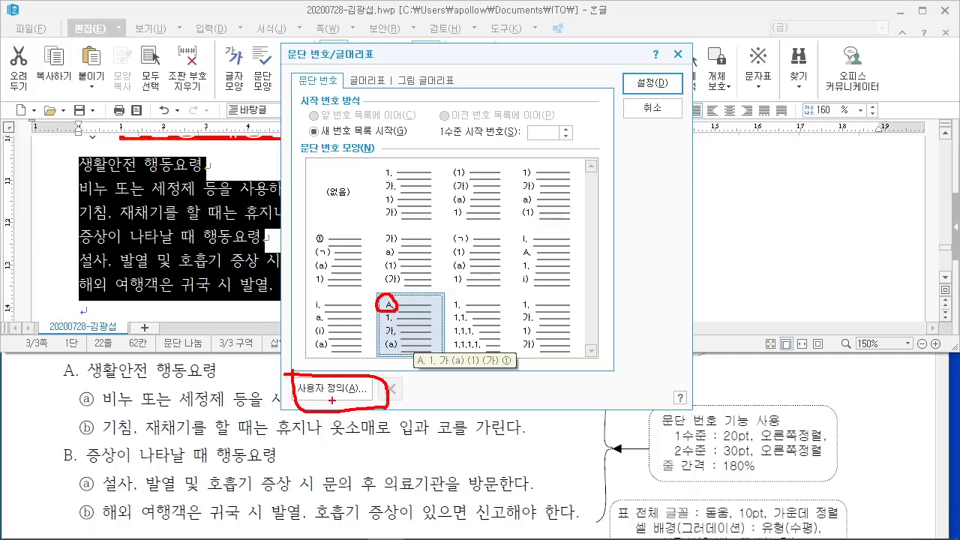
drag(331, 400, 375, 466)
key(Escape)
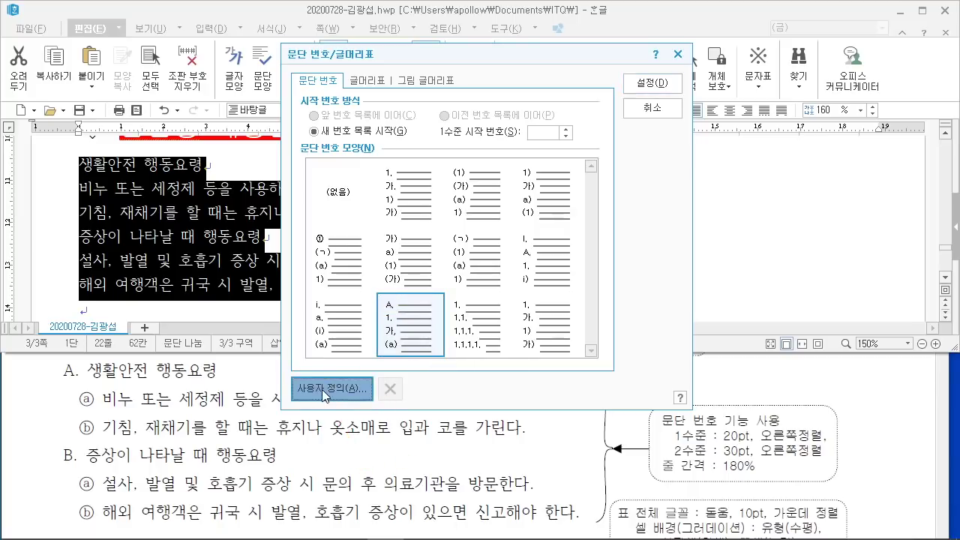
Step: In the custom numbering settings, give level one a 20 pt width with right alignment
click(334, 388)
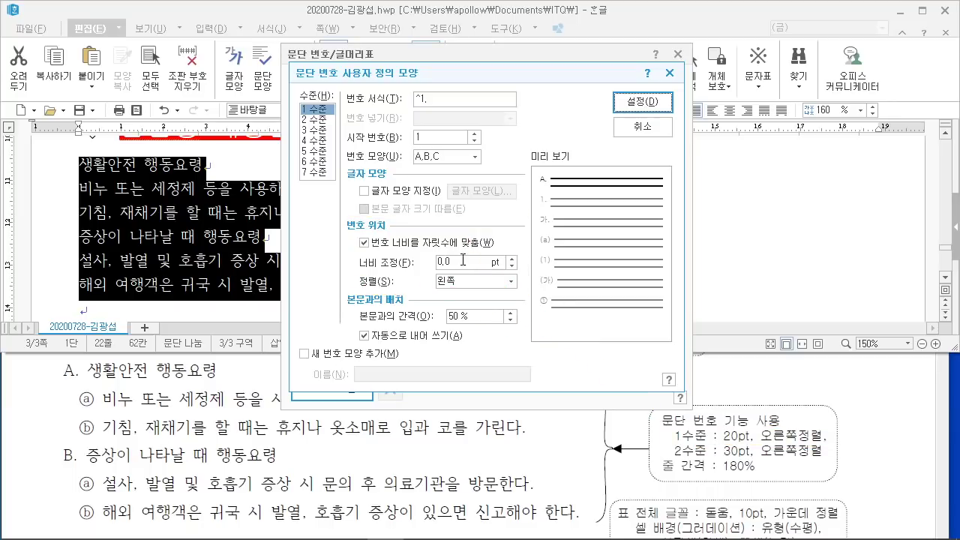
double_click(464, 262)
text(20)
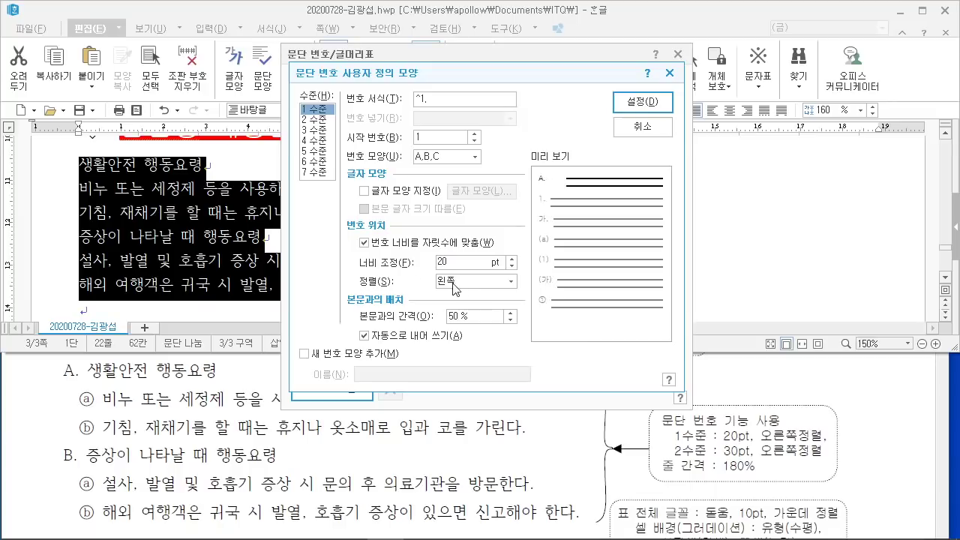
click(457, 282)
click(468, 312)
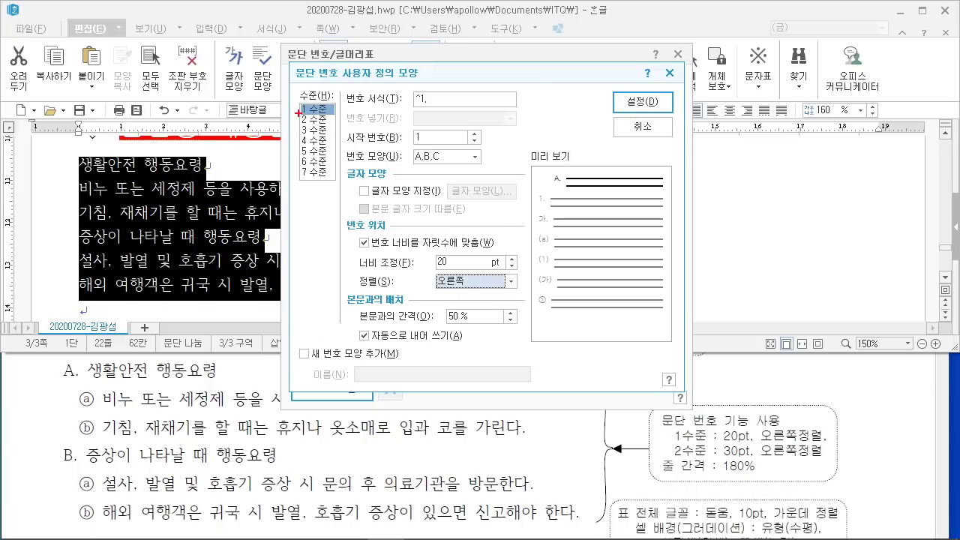
Step: Switch to level 2 in the numbering level list
drag(299, 112, 334, 129)
drag(252, 178, 301, 127)
key(Escape)
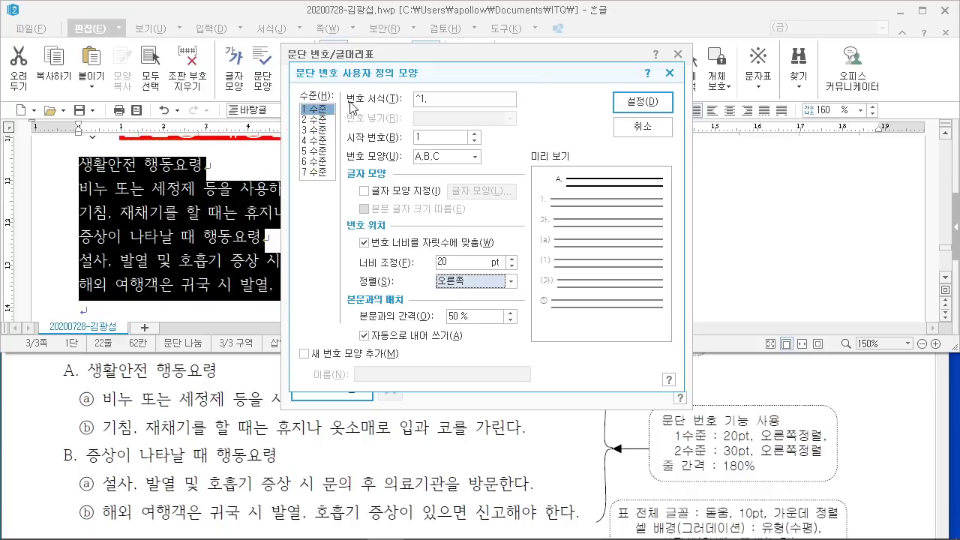
click(322, 119)
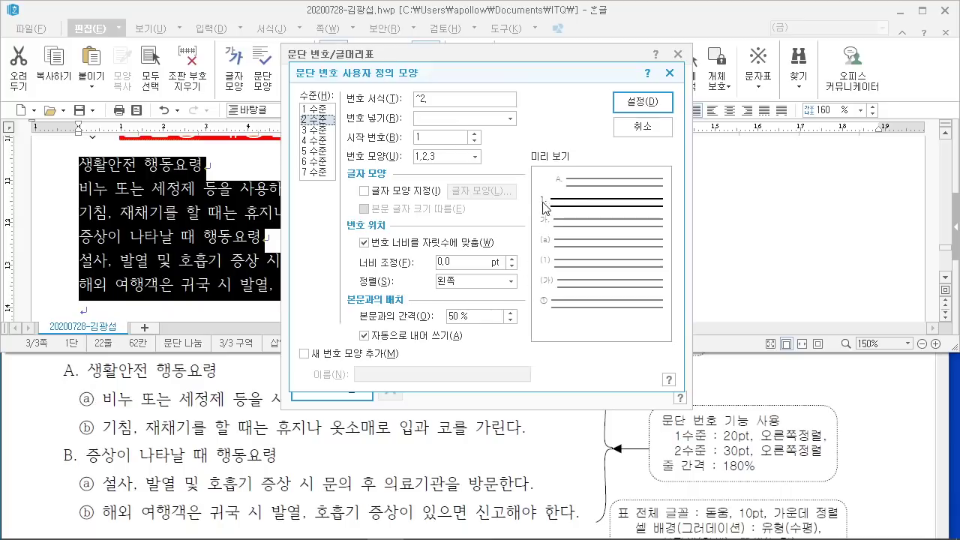
Step: Remove the period from the level-two number format and choose circled ⓐ,ⓑ,ⓒ numbers
click(474, 157)
drag(346, 106, 439, 109)
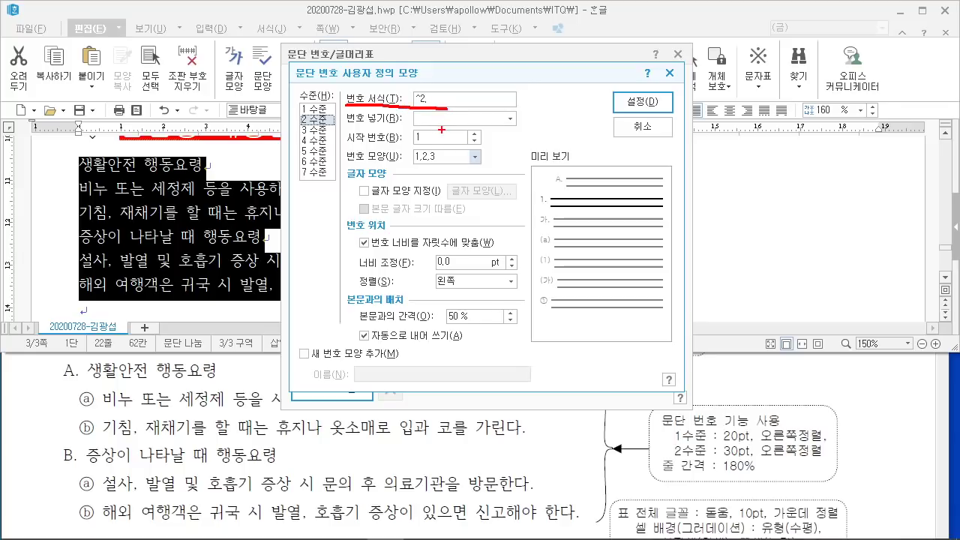
mouse_move(465, 71)
mouse_down()
mouse_move(431, 94)
mouse_move(452, 95)
mouse_up()
mouse_move(531, 88)
mouse_down()
mouse_move(546, 70)
mouse_move(579, 110)
mouse_move(592, 106)
mouse_move(679, 26)
mouse_up()
key(Escape)
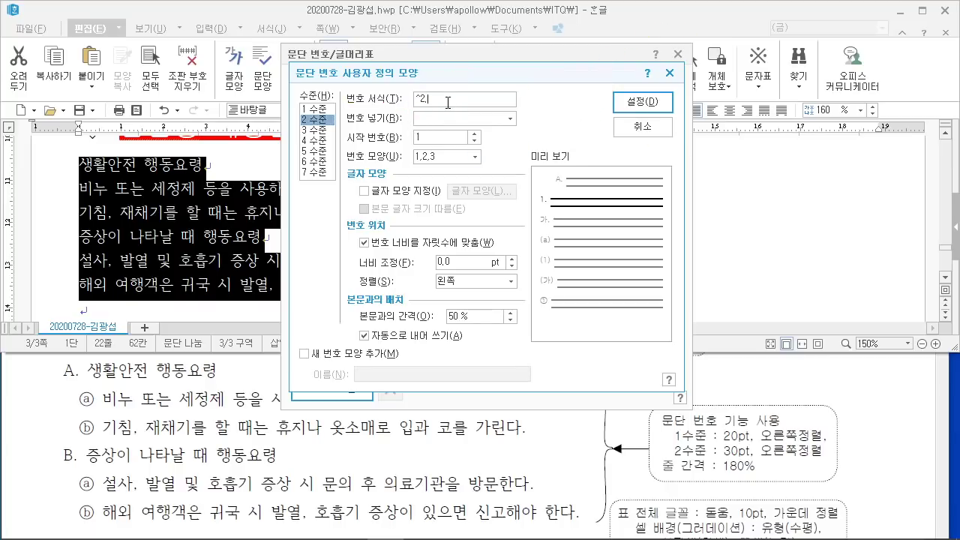
key(BackSpace)
click(473, 158)
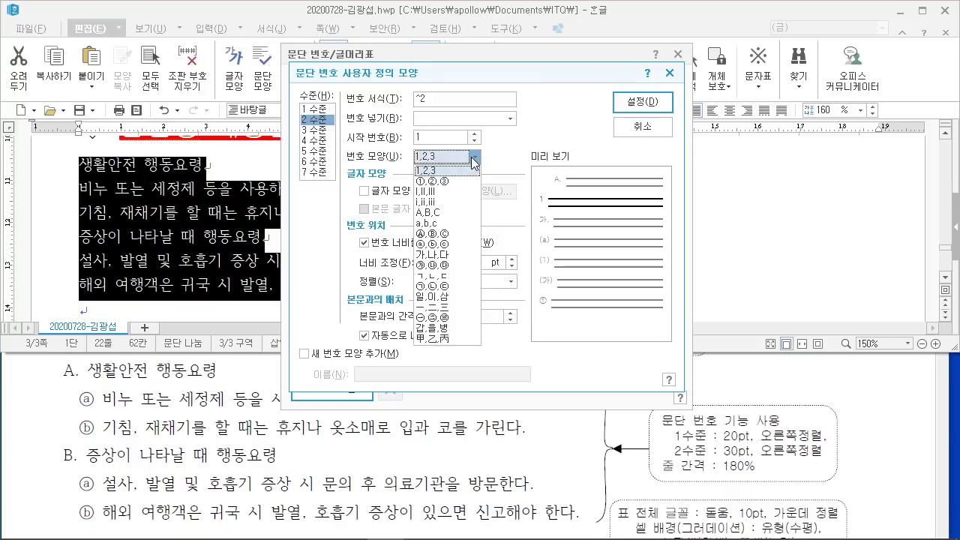
click(461, 244)
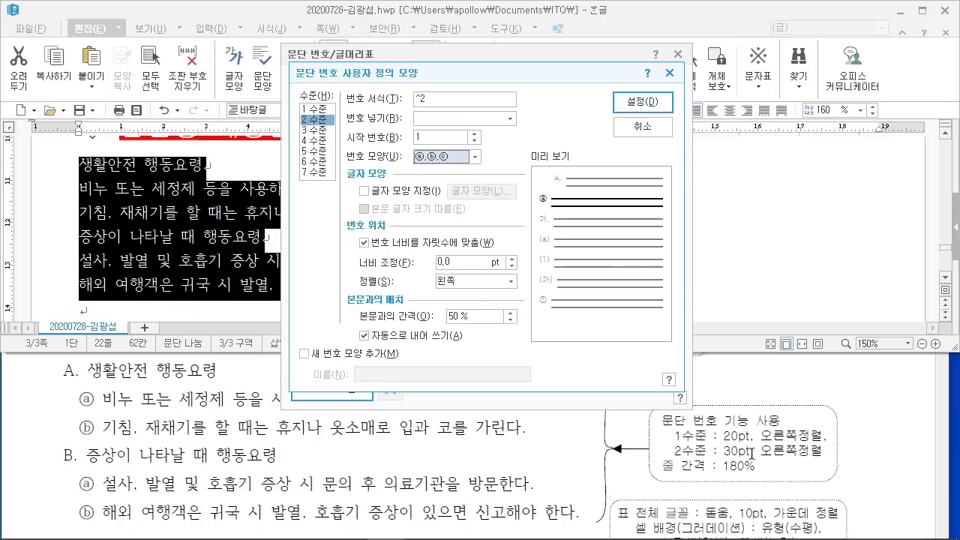
Step: Set level-two numbers to 30 pt width, right-aligned, and confirm the custom style
click(435, 262)
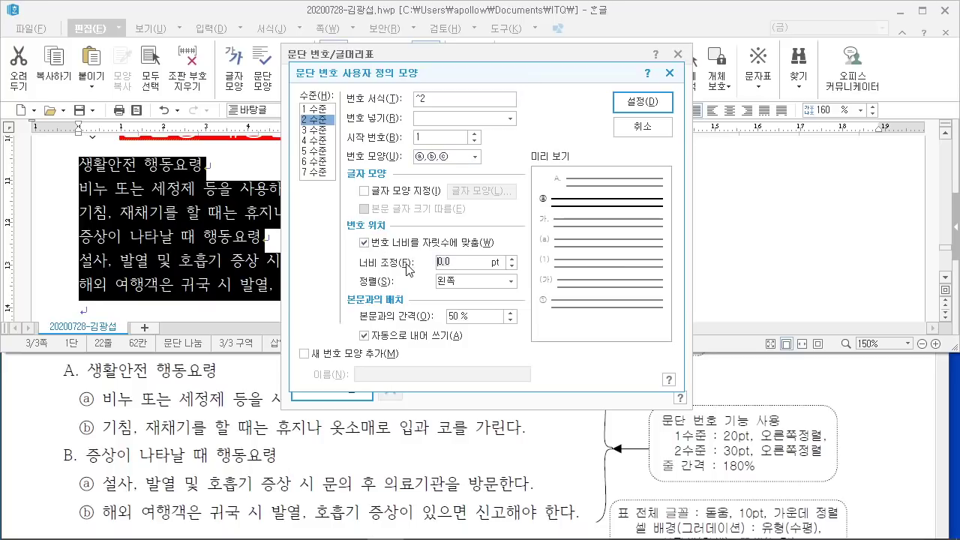
text(30)
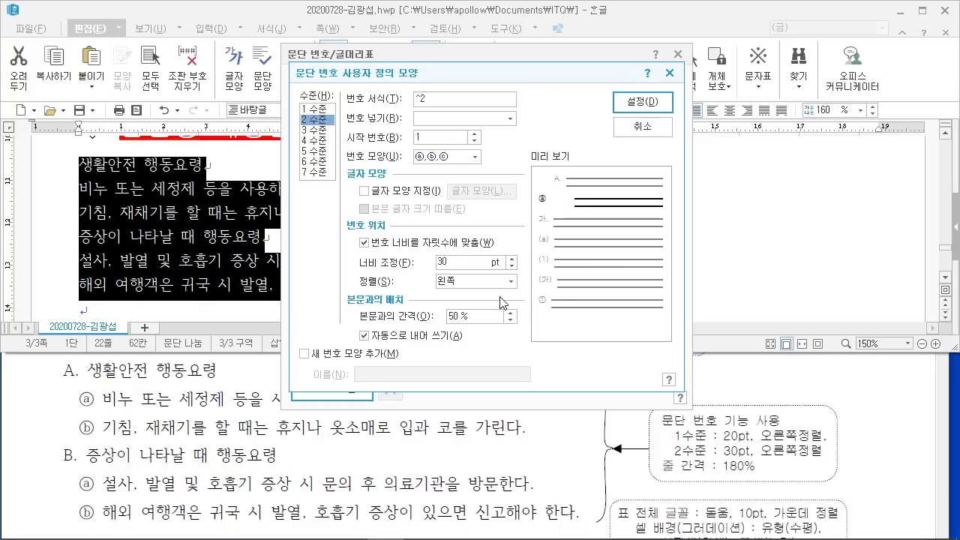
click(497, 282)
click(477, 316)
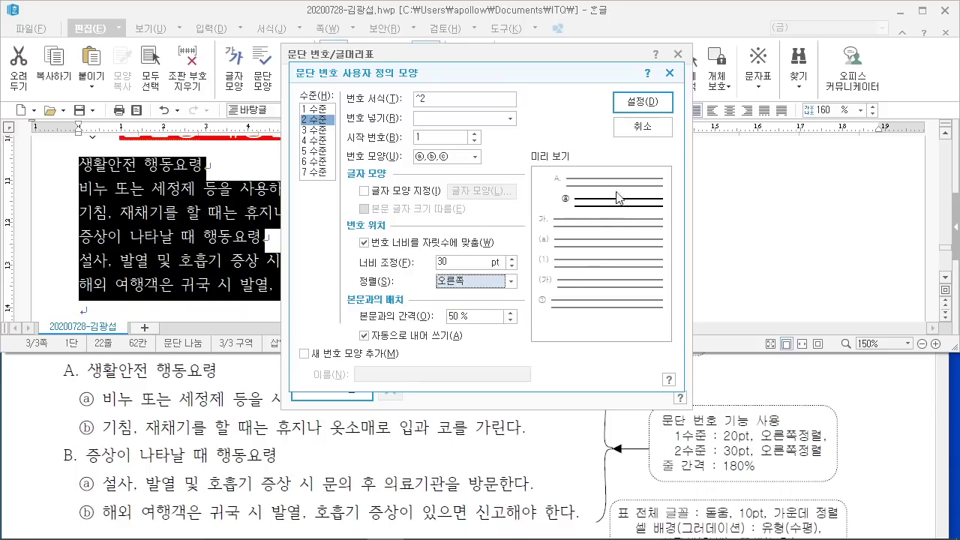
click(643, 105)
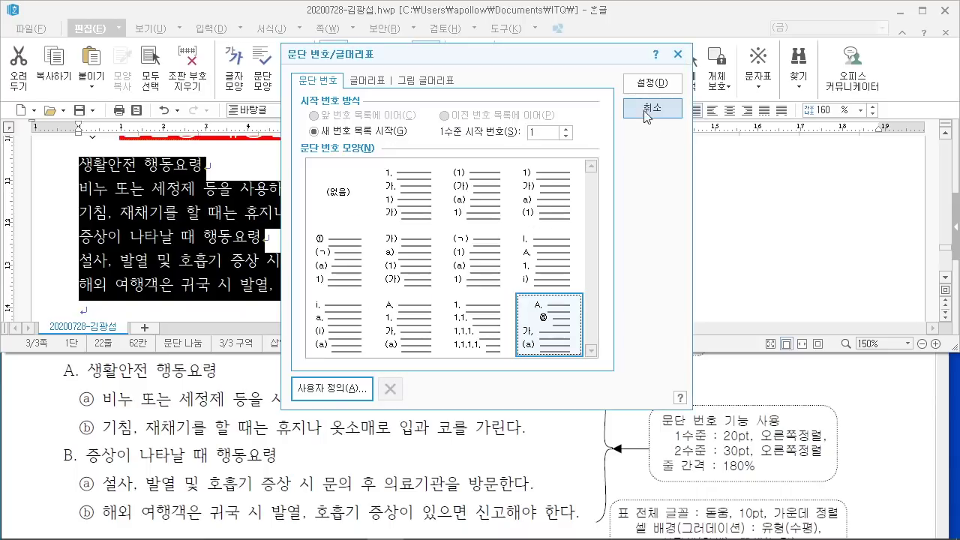
Step: Apply the custom A./ⓐ numbering to the six guideline lines
click(657, 82)
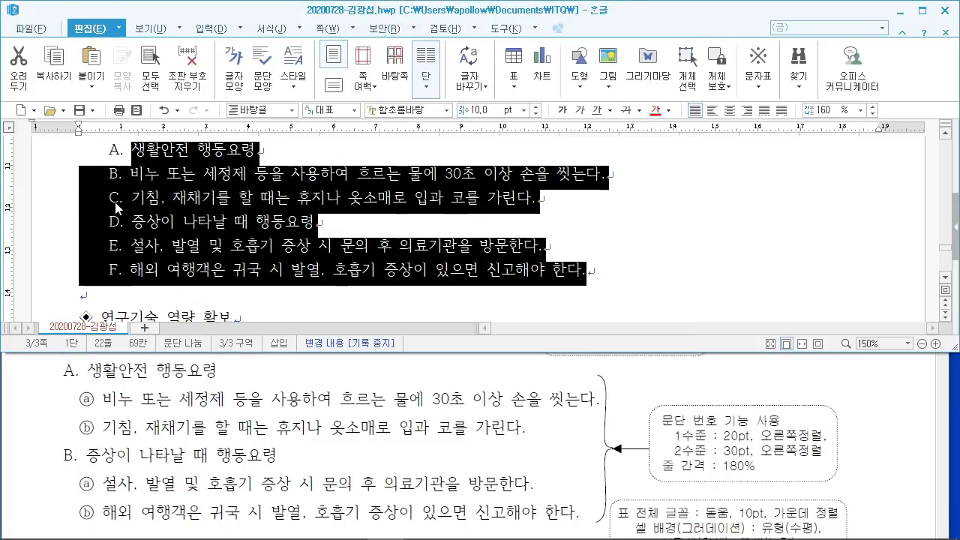
click(174, 248)
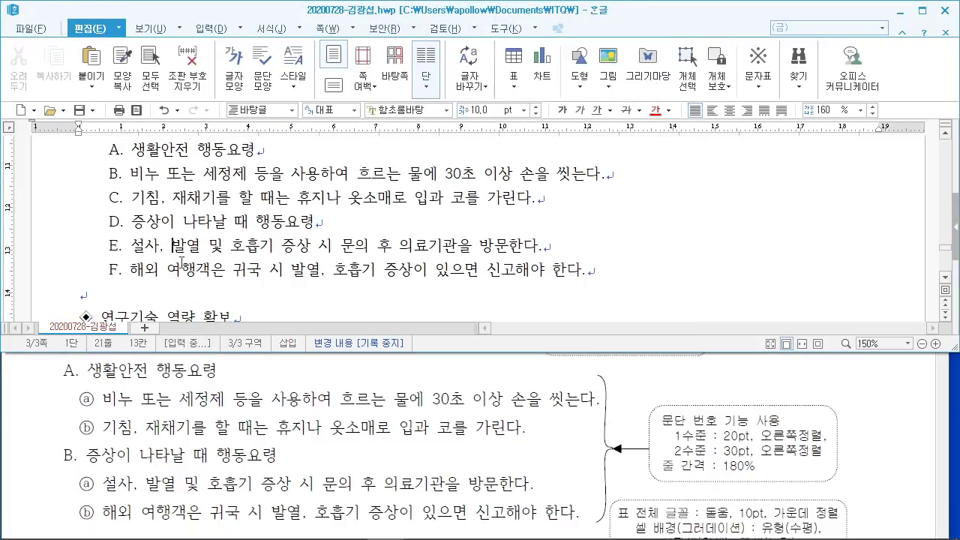
scroll(187, 261, up, 1)
scroll(192, 271, down, 1)
Step: Demote the second and third lines, then the last two lines, to ⓐ and ⓑ
drag(128, 174, 551, 209)
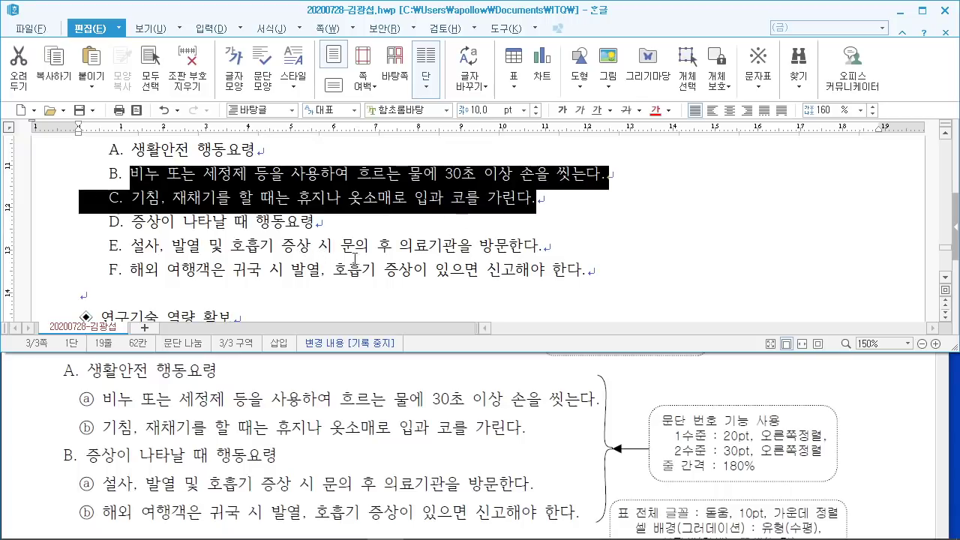
click(301, 28)
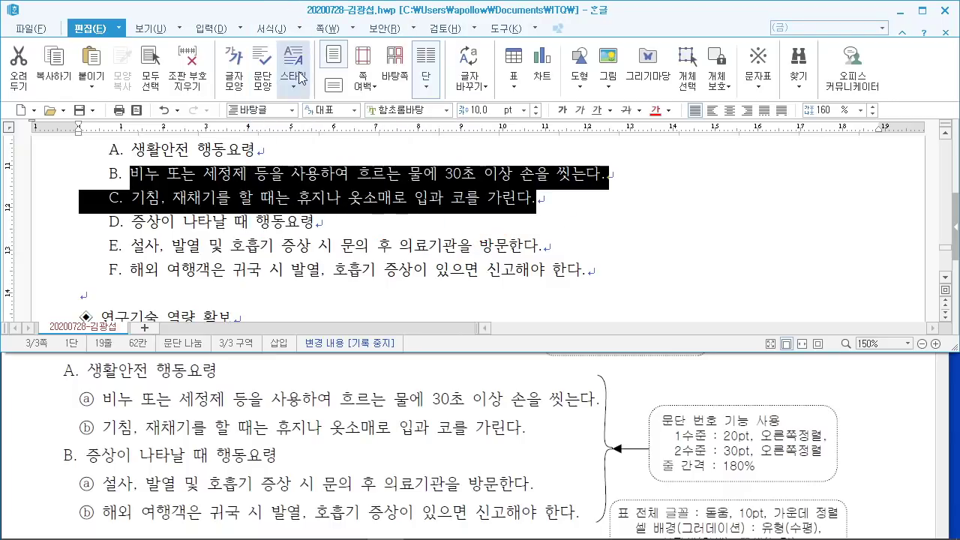
click(297, 28)
click(314, 247)
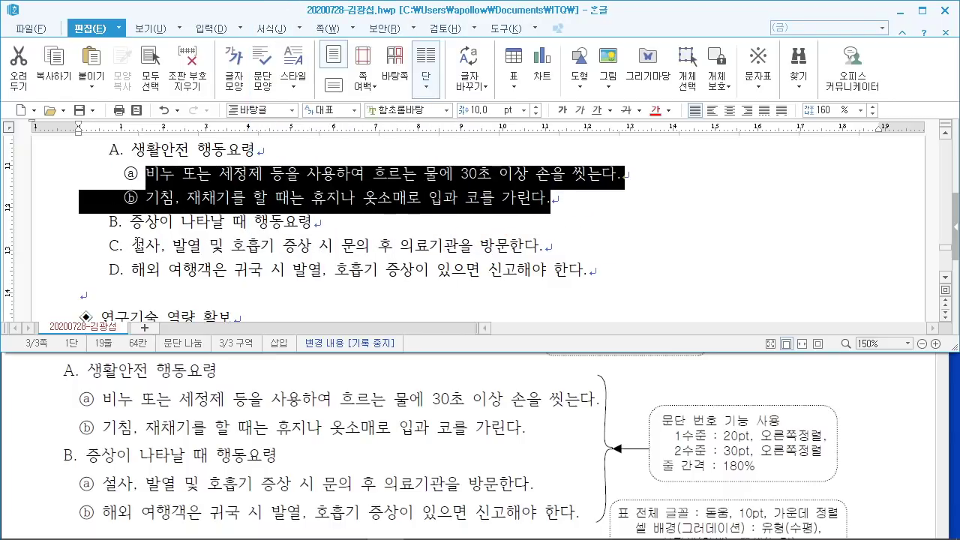
drag(138, 244, 589, 274)
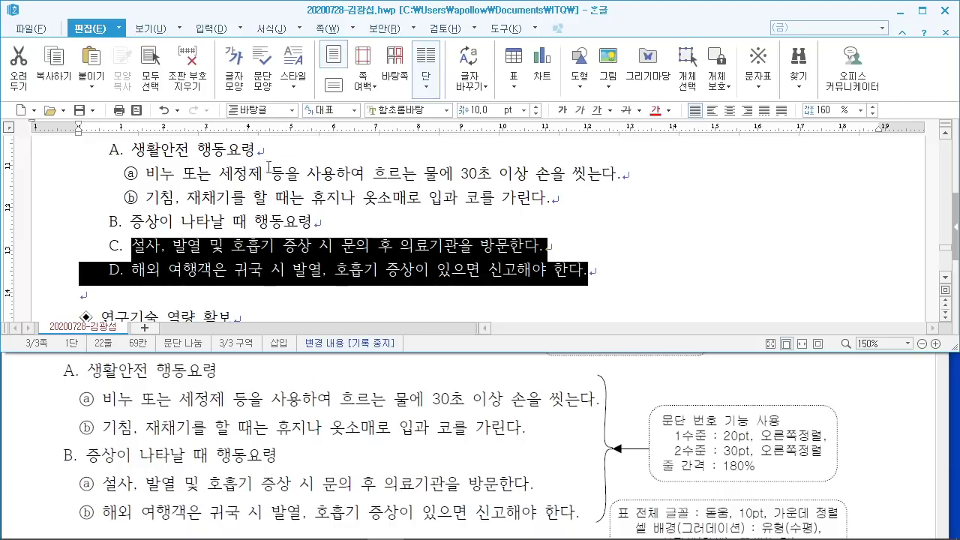
click(298, 29)
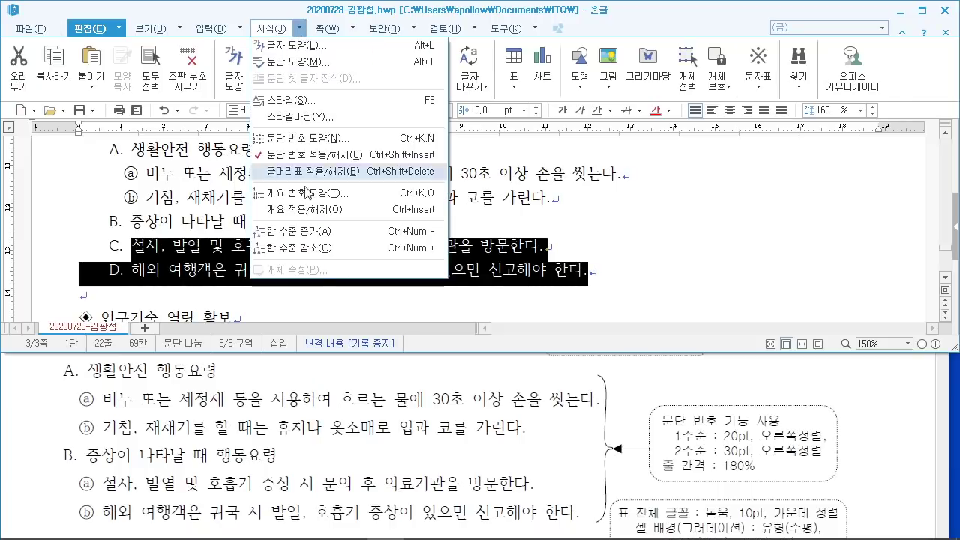
click(313, 249)
click(286, 269)
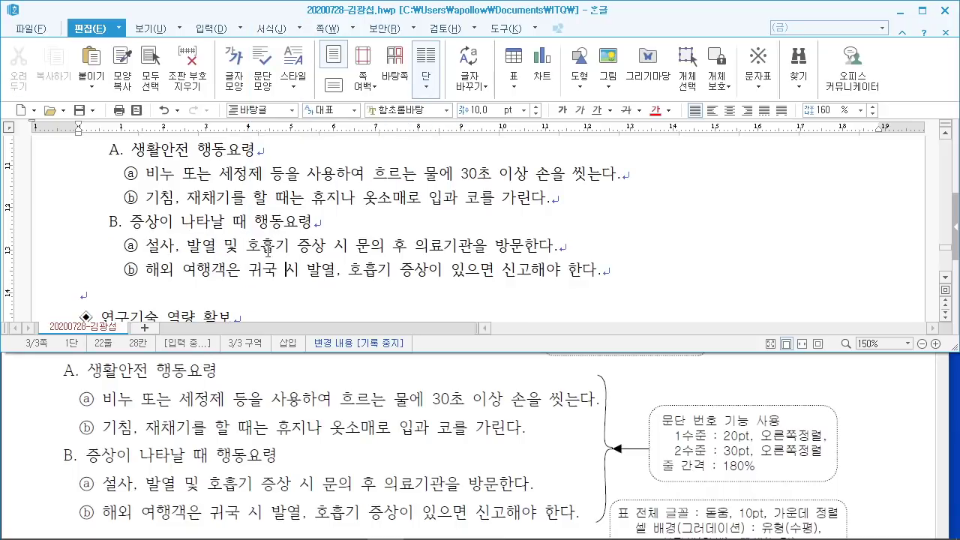
Step: Give the whole numbered list 180% line spacing
drag(616, 284, 92, 156)
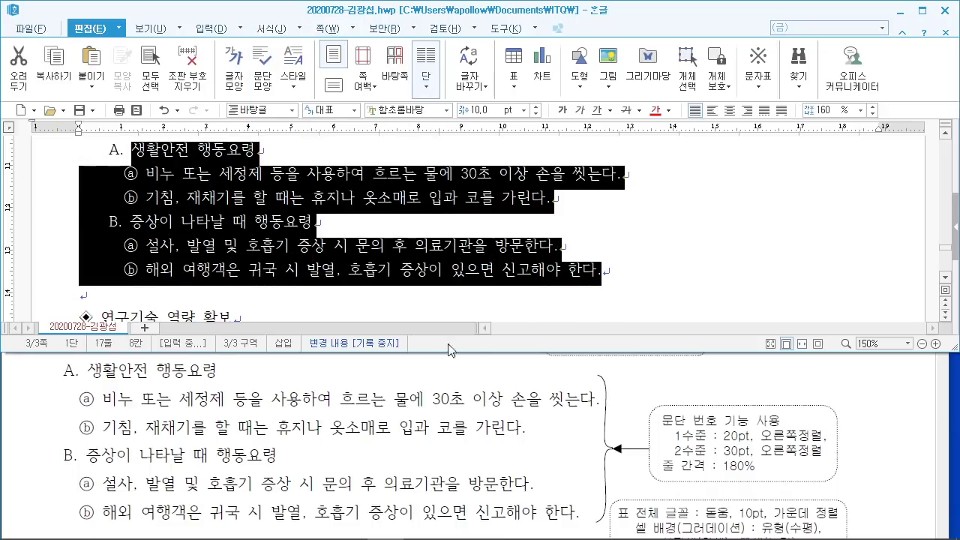
mouse_move(644, 450)
mouse_down()
mouse_move(769, 491)
mouse_move(794, 468)
mouse_move(796, 480)
mouse_move(780, 493)
mouse_up()
drag(776, 448, 801, 502)
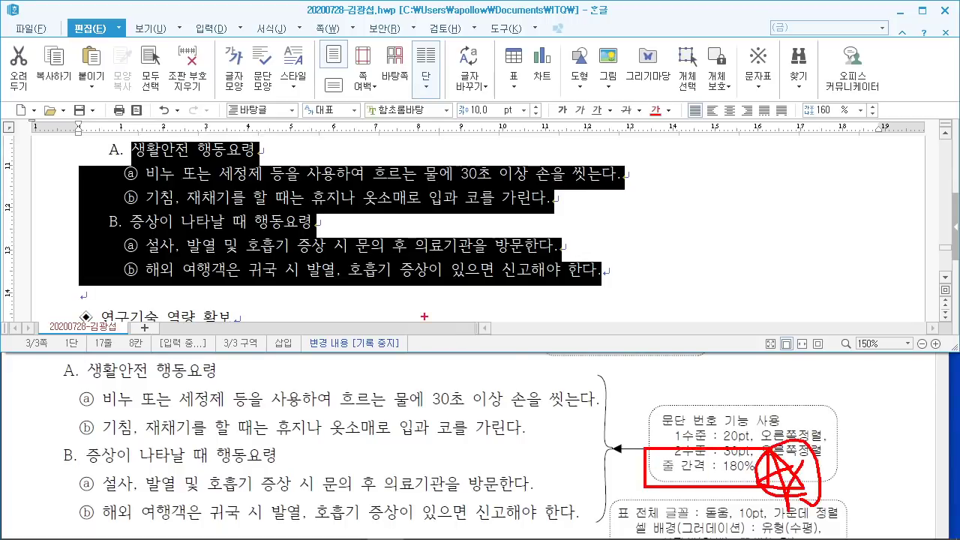
drag(99, 140, 622, 295)
key(Escape)
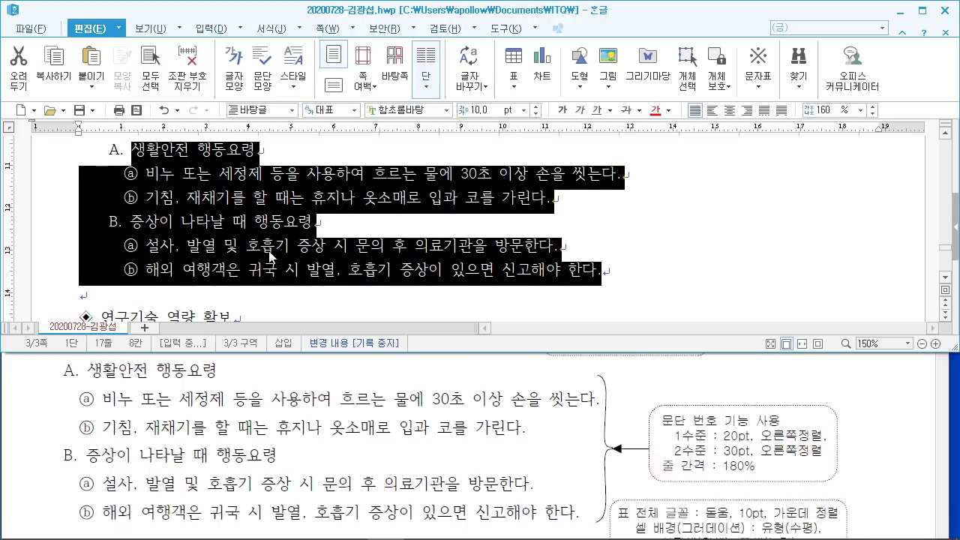
click(825, 111)
text(180)
key(Return)
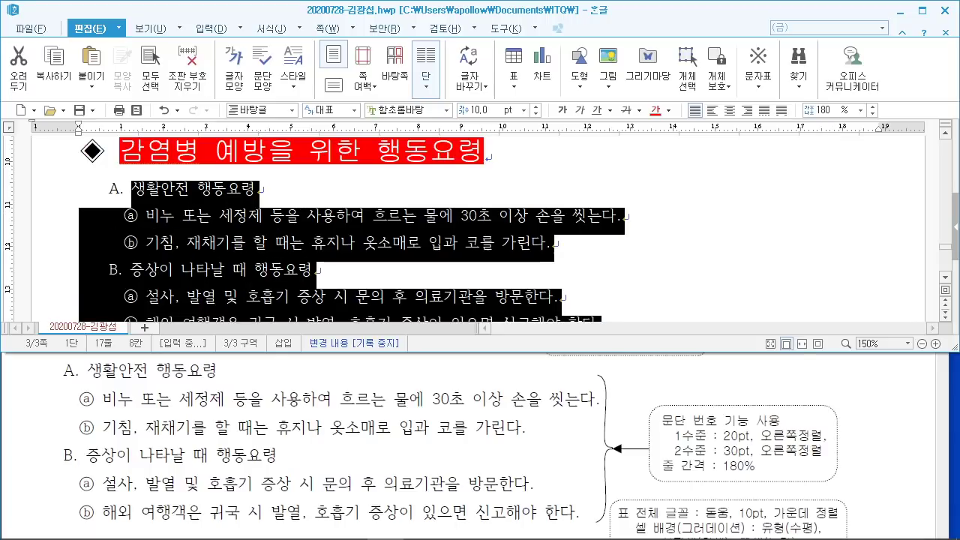
click(489, 241)
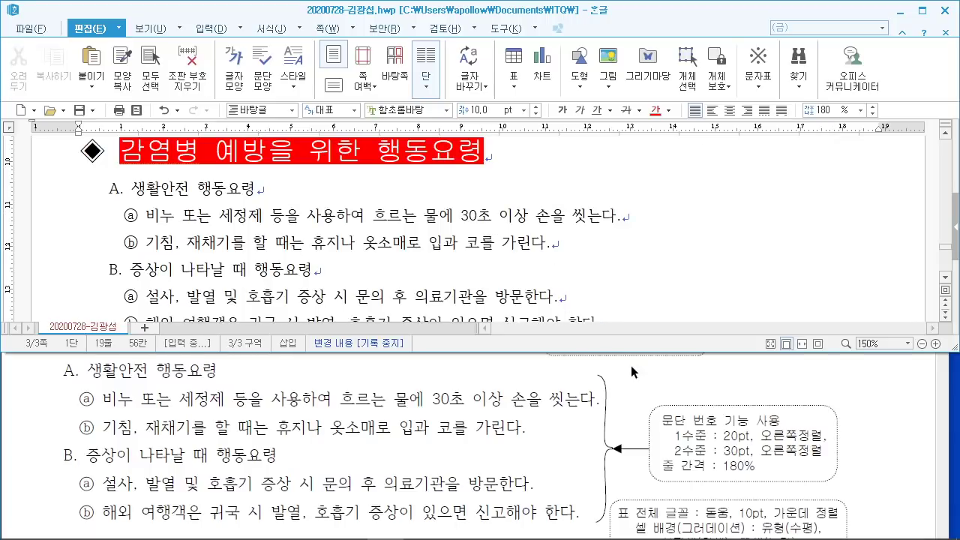
scroll(494, 242, down, 1)
scroll(475, 241, up, 1)
scroll(485, 248, down, 1)
scroll(483, 245, up, 1)
Step: Set the 연구기술 역량 확보 heading to the 굴림 font at 18 pt
scroll(483, 244, down, 2)
drag(78, 238, 289, 240)
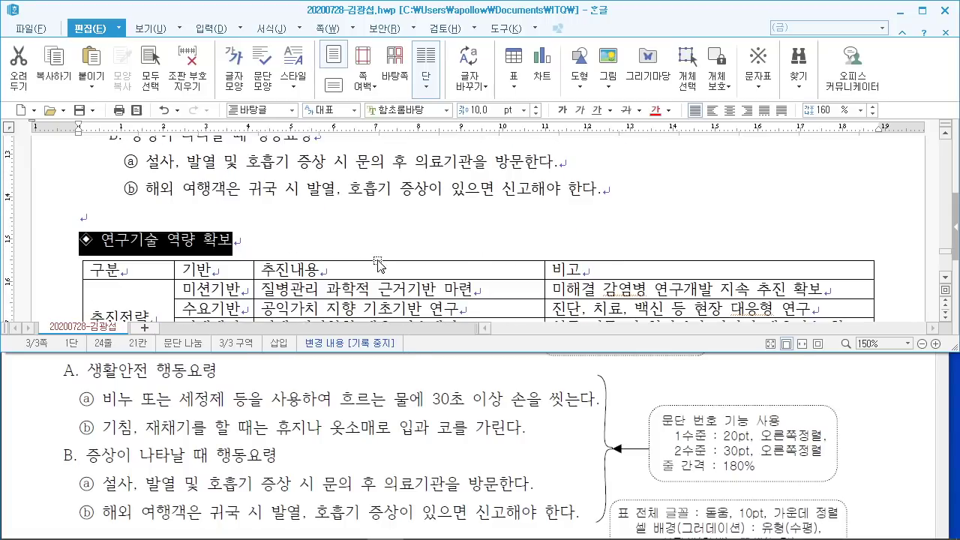
scroll(342, 444, down, 3)
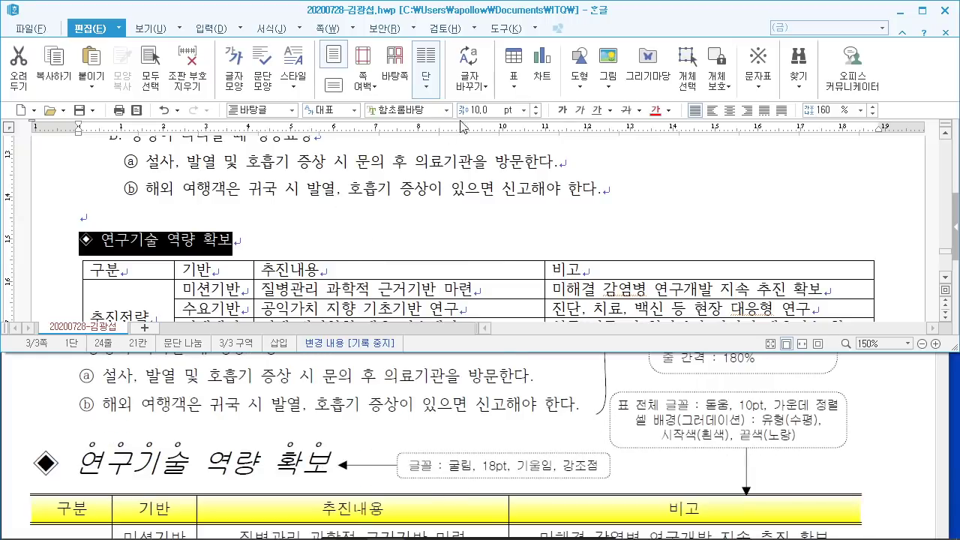
click(425, 110)
text(굴림)
key(Return)
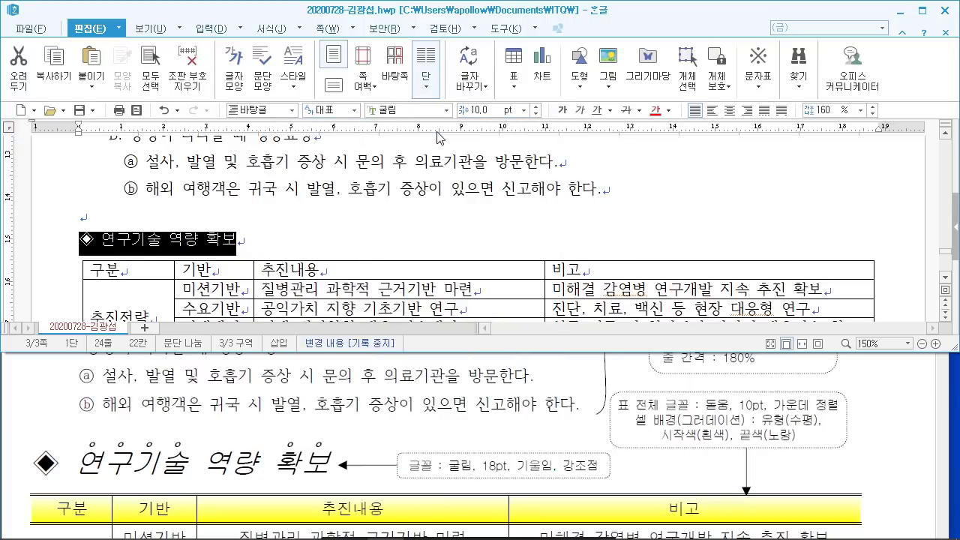
click(484, 113)
text(18)
key(Return)
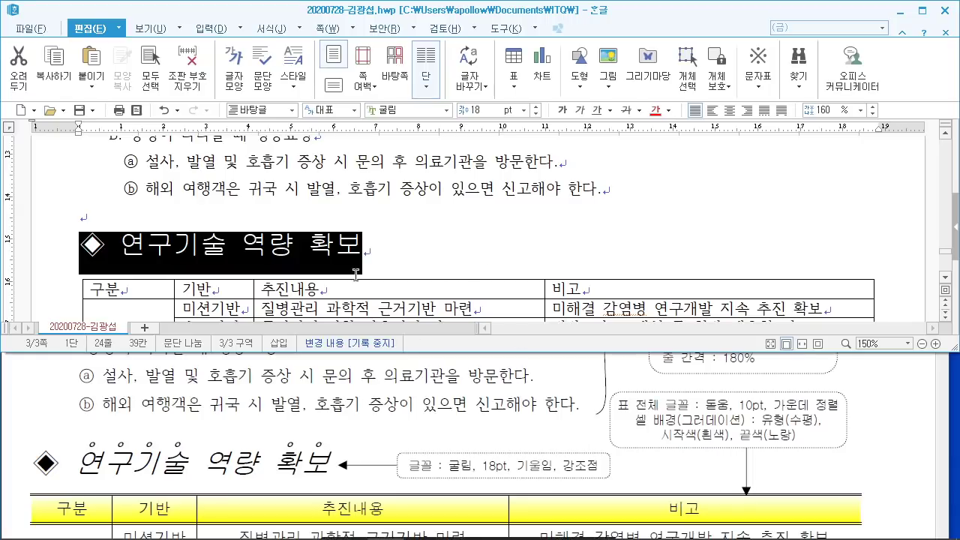
Step: Make the heading italic, then select the word 연구기술
click(364, 249)
drag(120, 245, 435, 251)
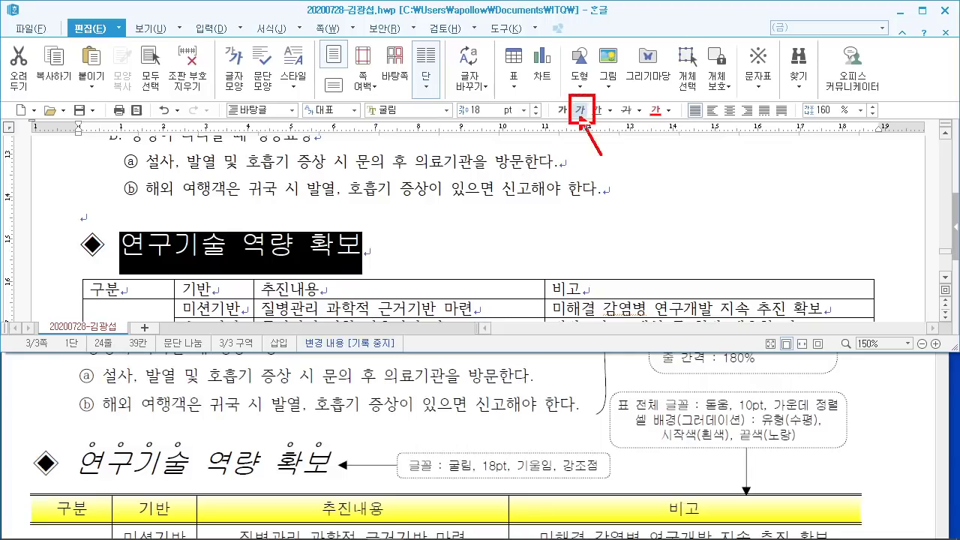
click(581, 109)
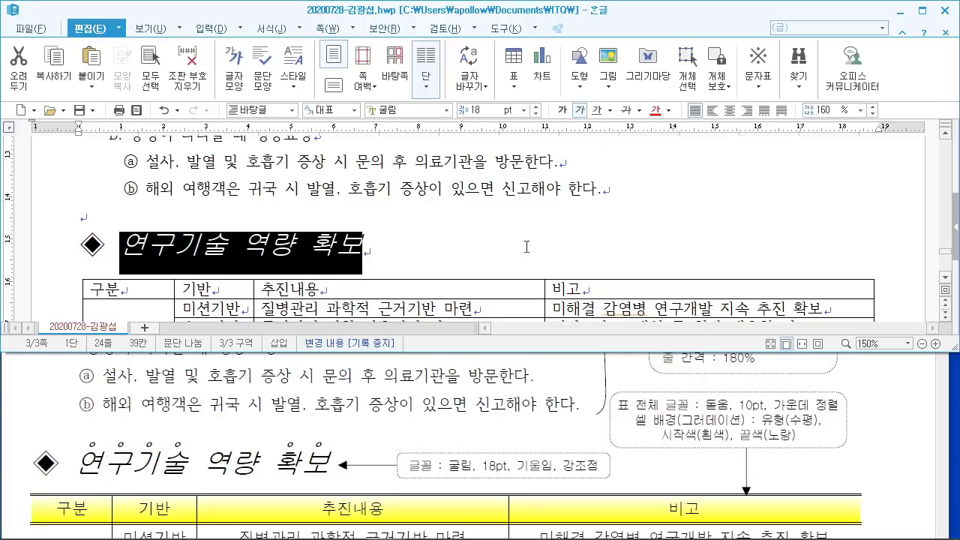
click(493, 245)
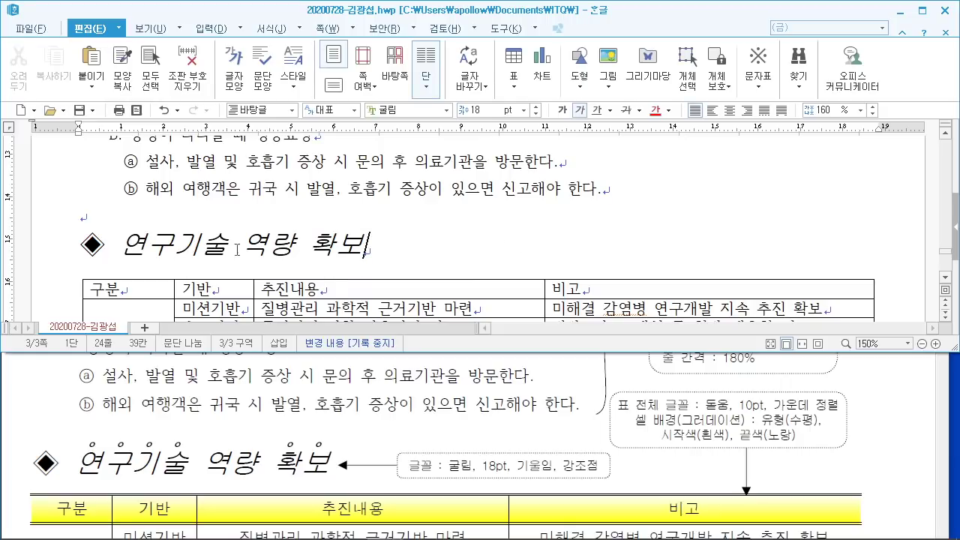
drag(121, 245, 226, 246)
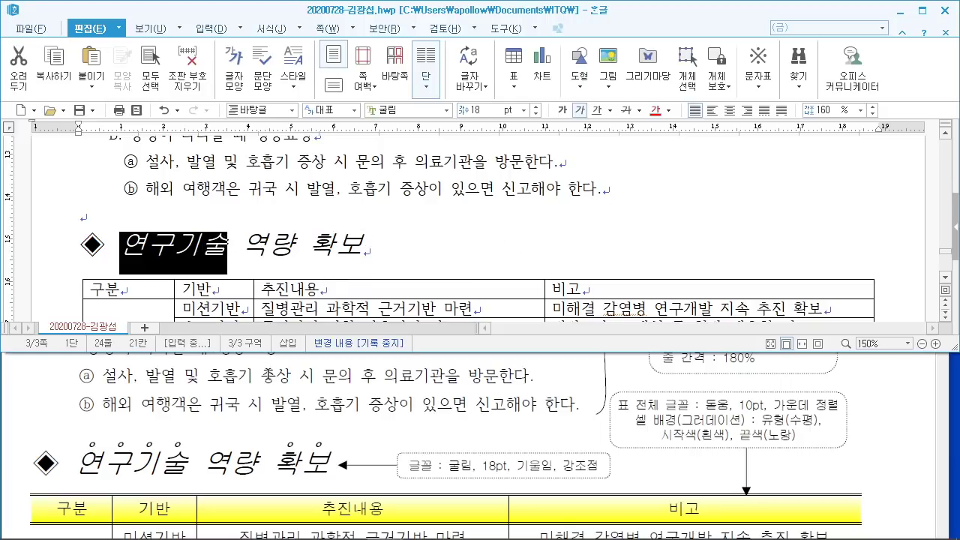
Step: Add a dot-above 강조점 to 연구기술 through 글자 모양's 확장 options
right_click(208, 251)
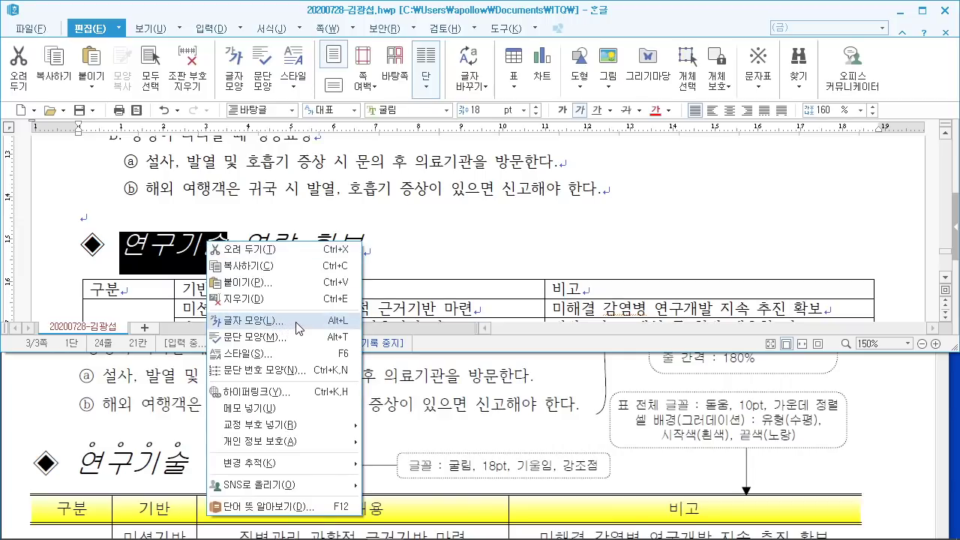
click(299, 329)
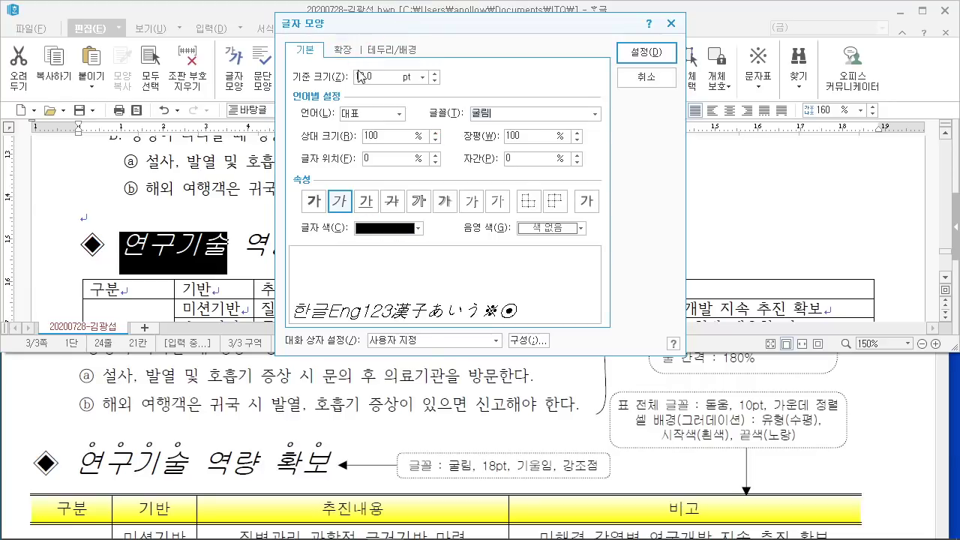
click(350, 53)
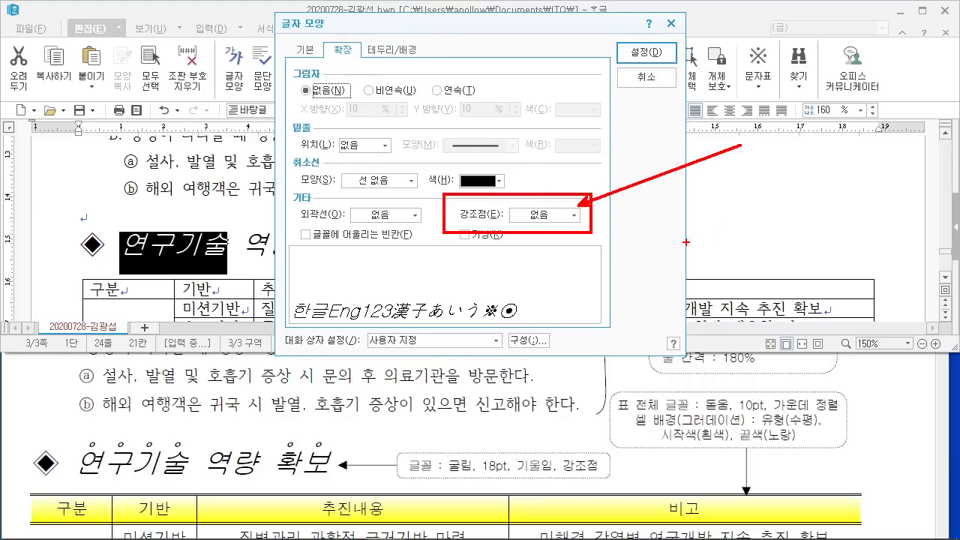
click(574, 215)
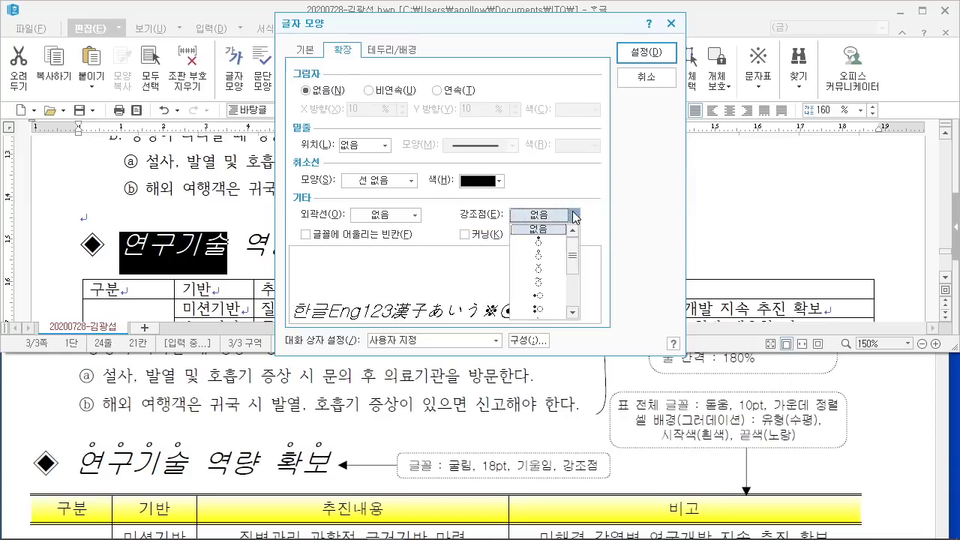
click(554, 256)
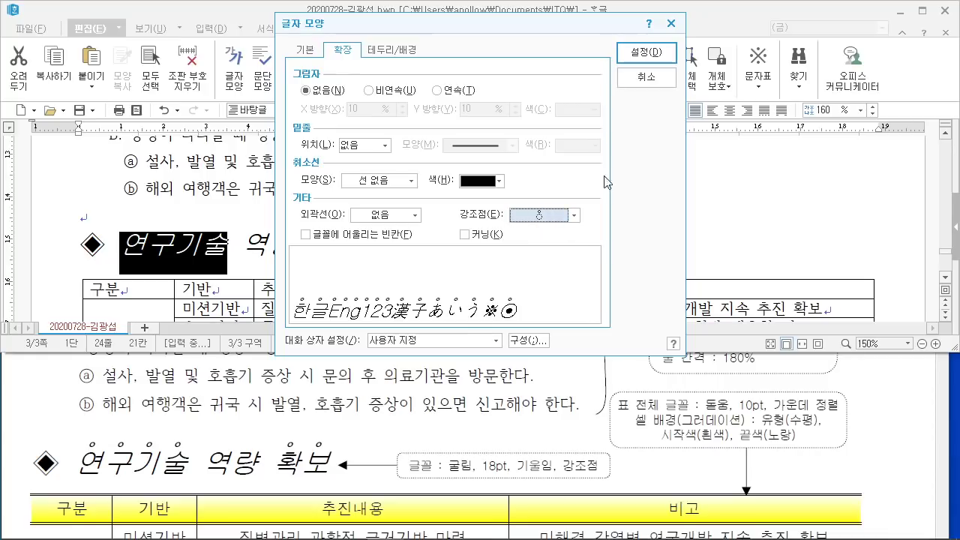
click(630, 54)
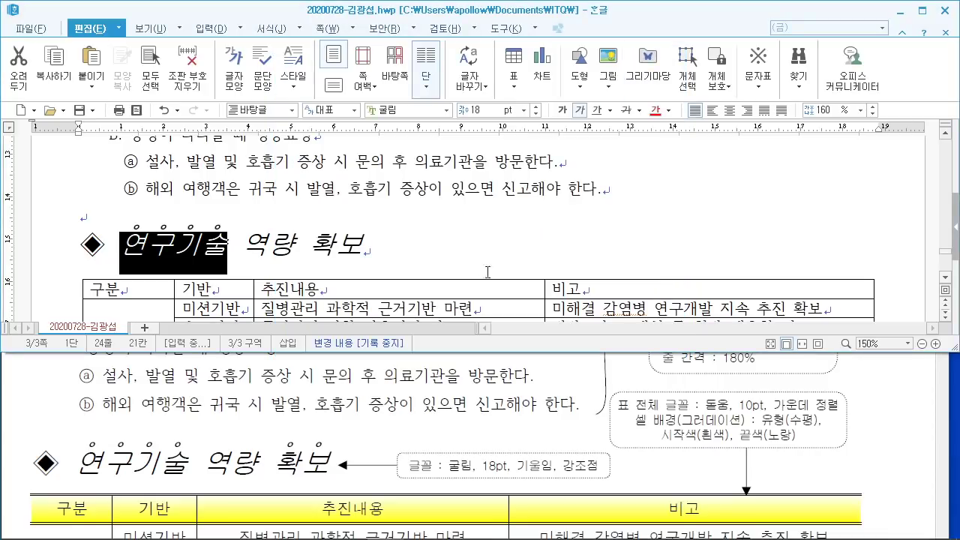
Step: Apply the same dot-above emphasis mark to the word 확보
drag(313, 244, 363, 247)
key(ctrl+F12)
right_click(351, 241)
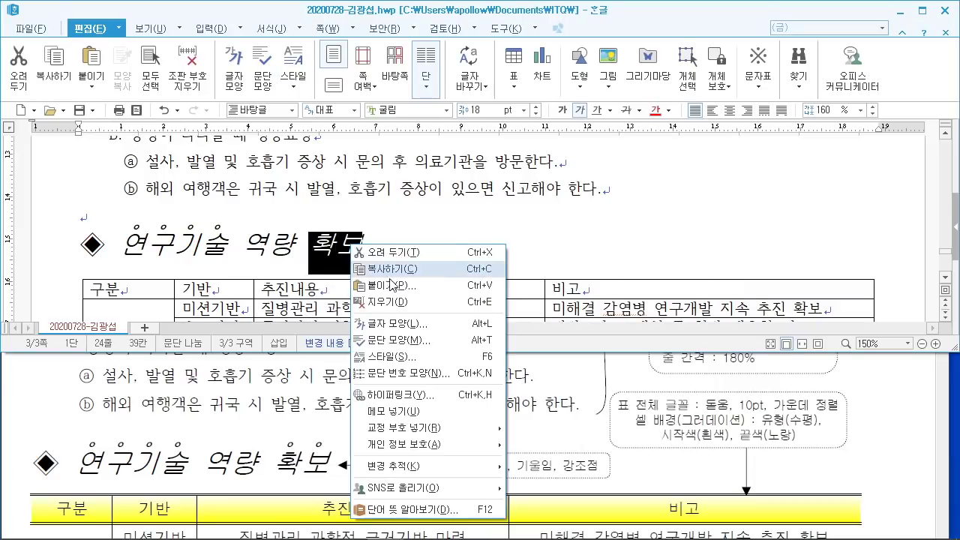
click(417, 330)
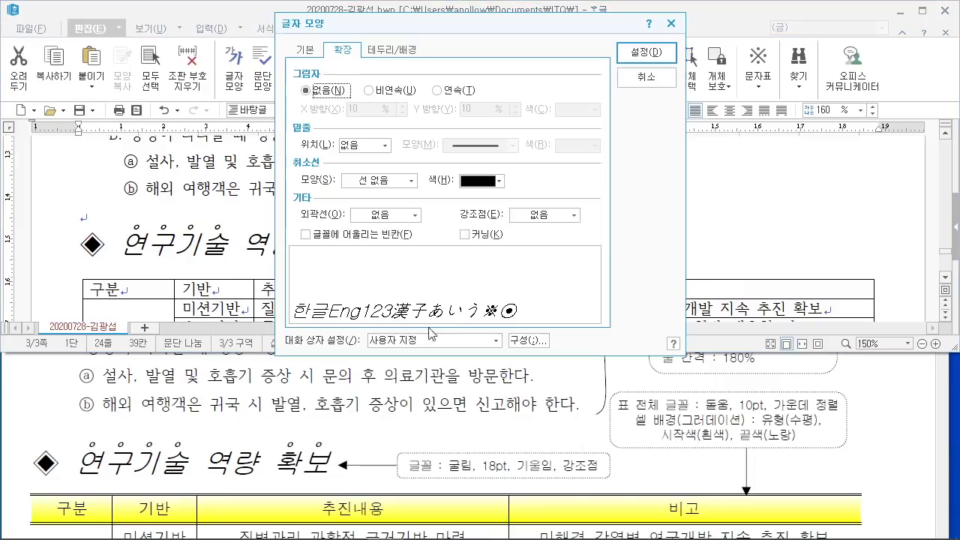
click(573, 217)
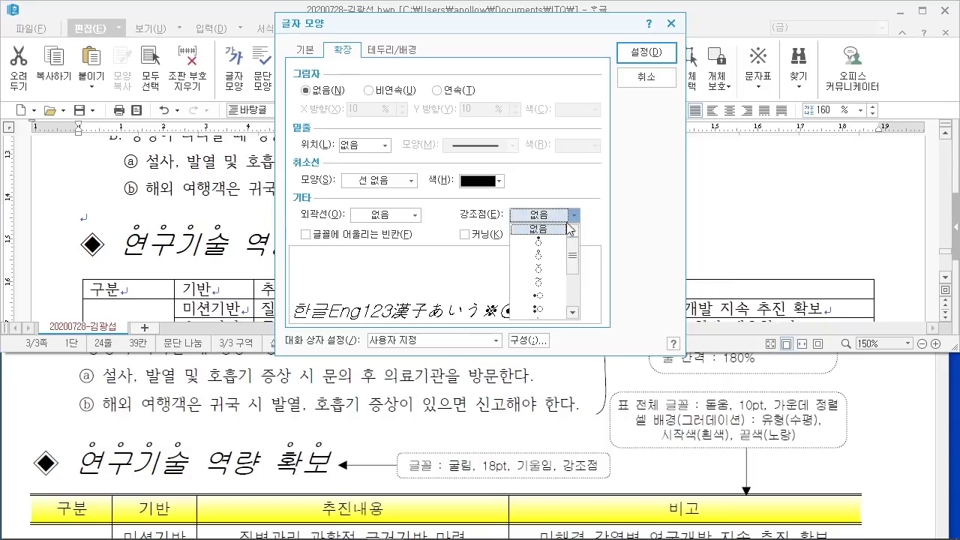
click(544, 255)
click(643, 80)
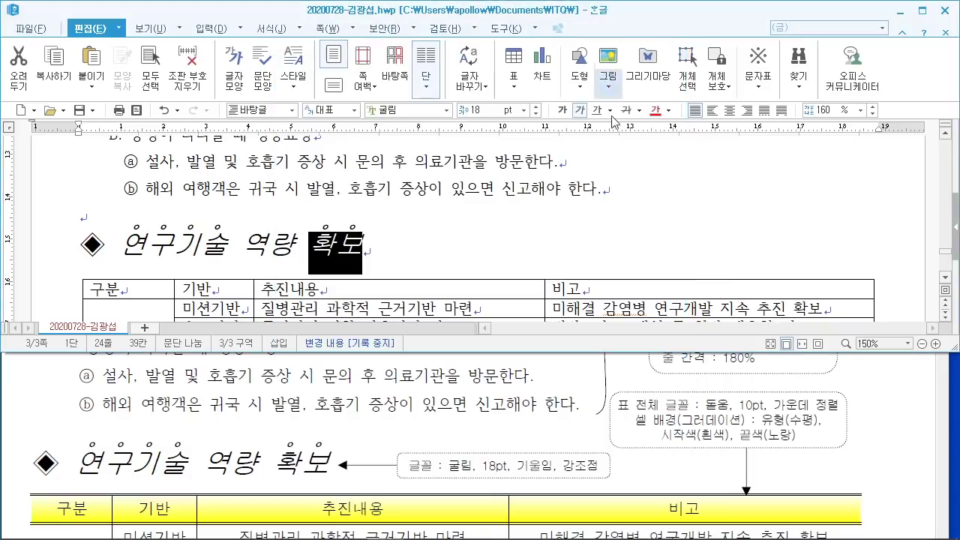
click(518, 257)
scroll(547, 289, down, 2)
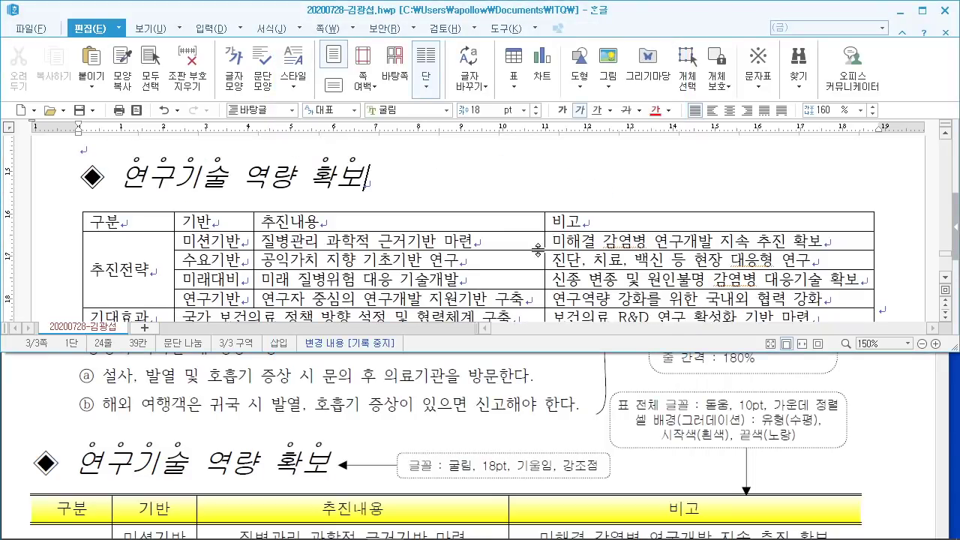
Step: Check the reference PDF and select every cell of the 구분/기반/추진내용/비고 table
click(491, 406)
scroll(491, 405, down, 4)
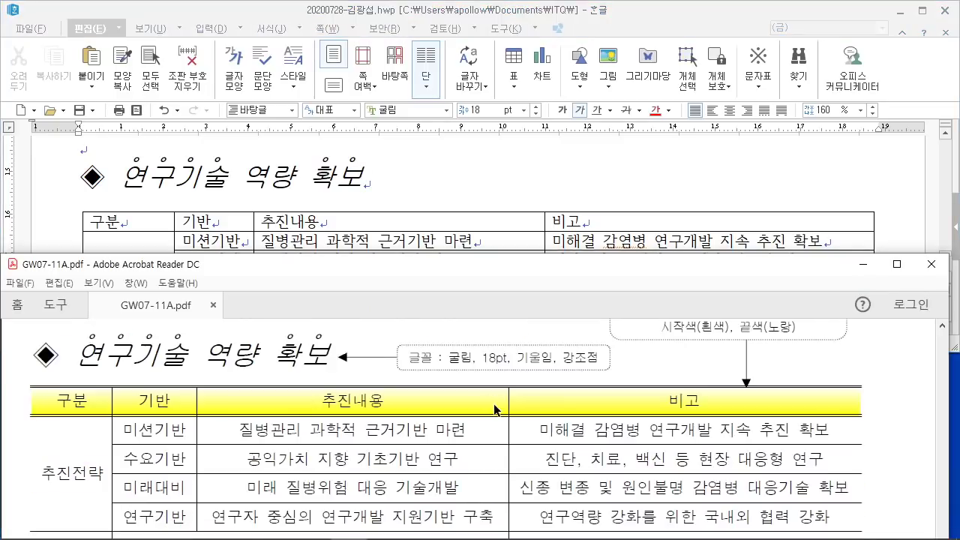
click(382, 227)
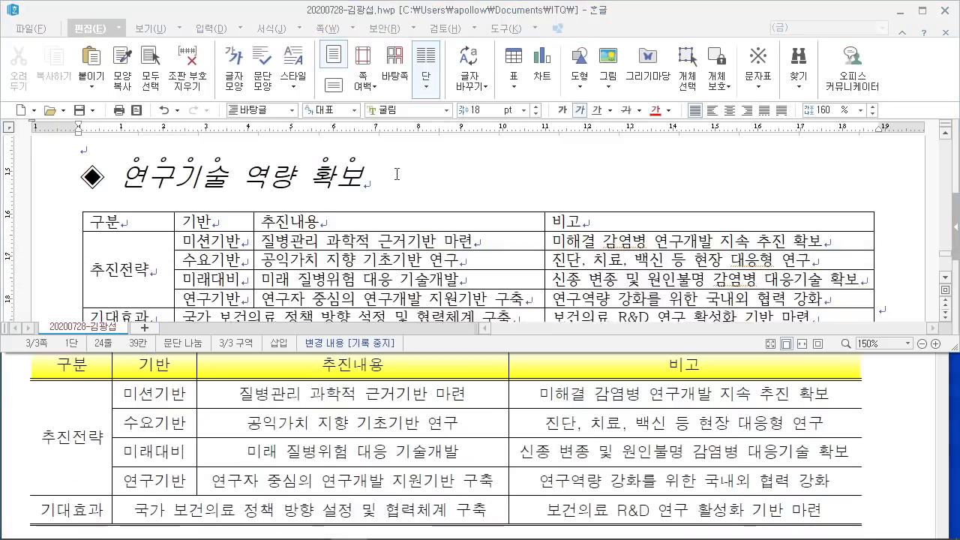
scroll(382, 227, up, 1)
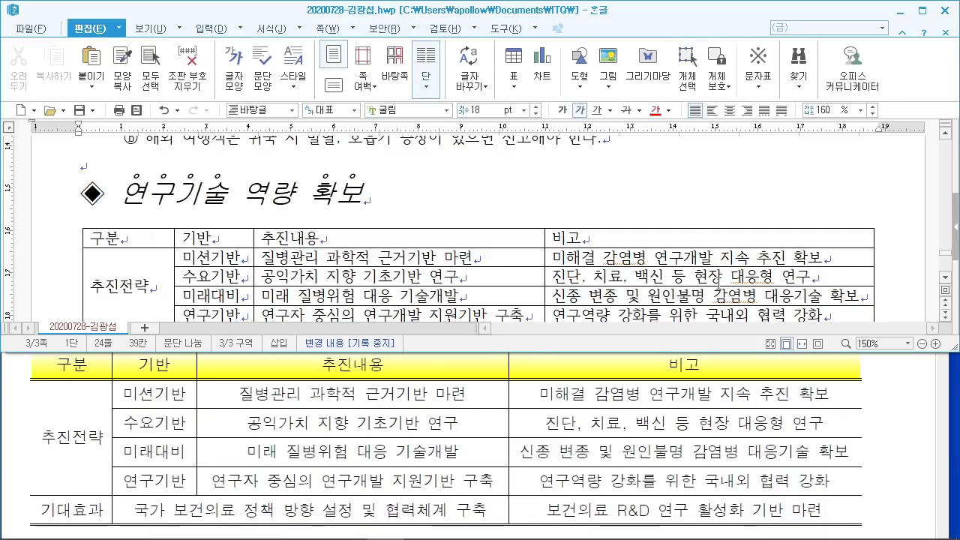
drag(554, 244, 212, 170)
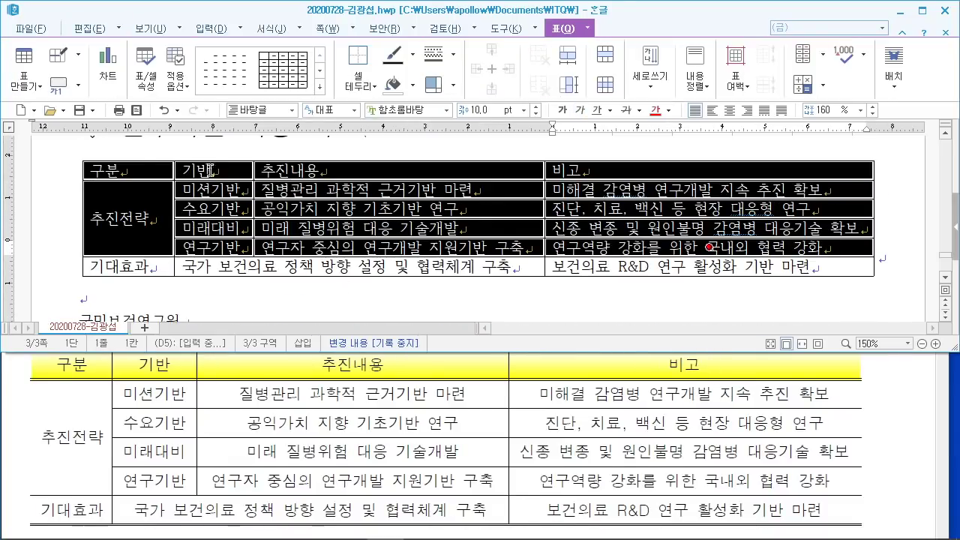
drag(149, 166, 765, 298)
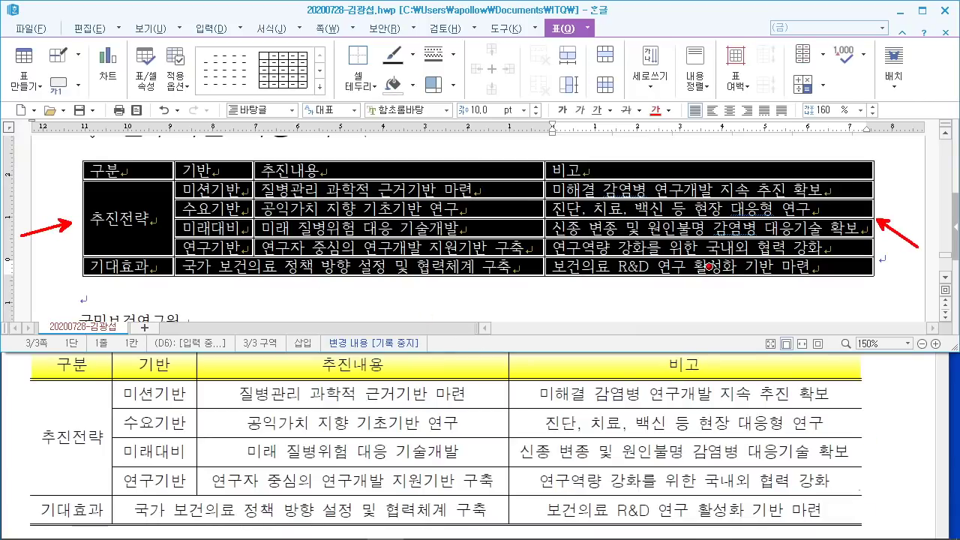
mouse_move(847, 344)
mouse_down()
mouse_move(890, 528)
mouse_move(881, 533)
mouse_up()
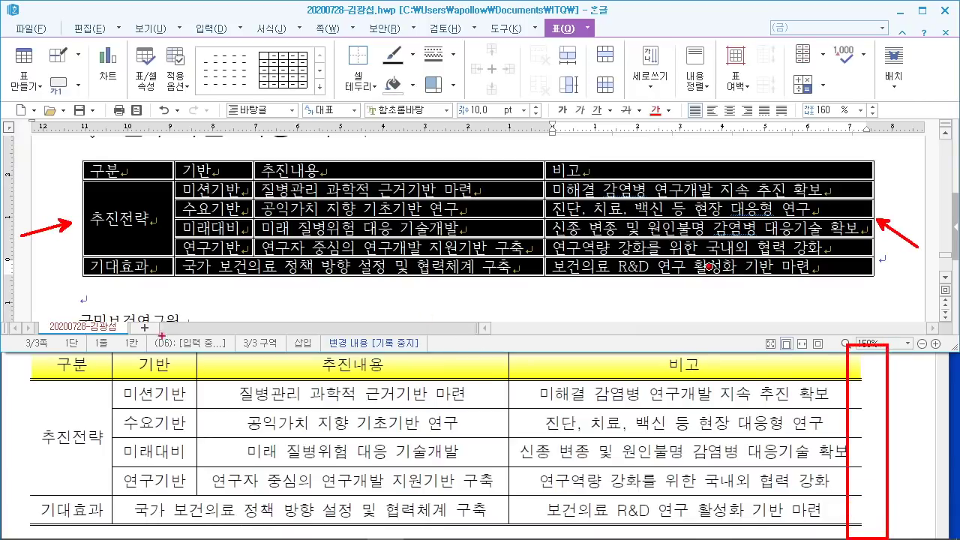
mouse_move(12, 343)
mouse_down()
mouse_move(60, 535)
mouse_move(46, 535)
mouse_up()
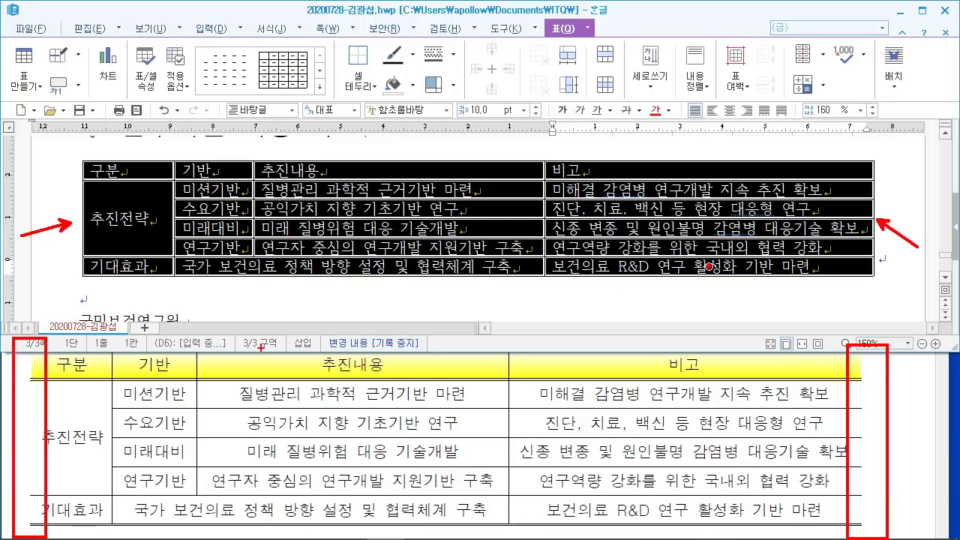
drag(451, 34, 611, 167)
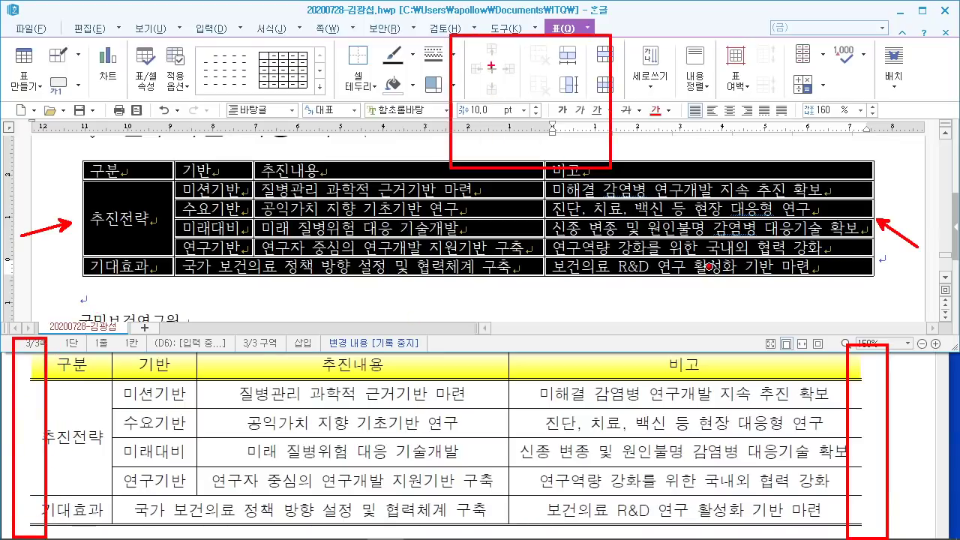
mouse_move(492, 65)
mouse_down()
mouse_move(493, 135)
mouse_move(562, 130)
mouse_up()
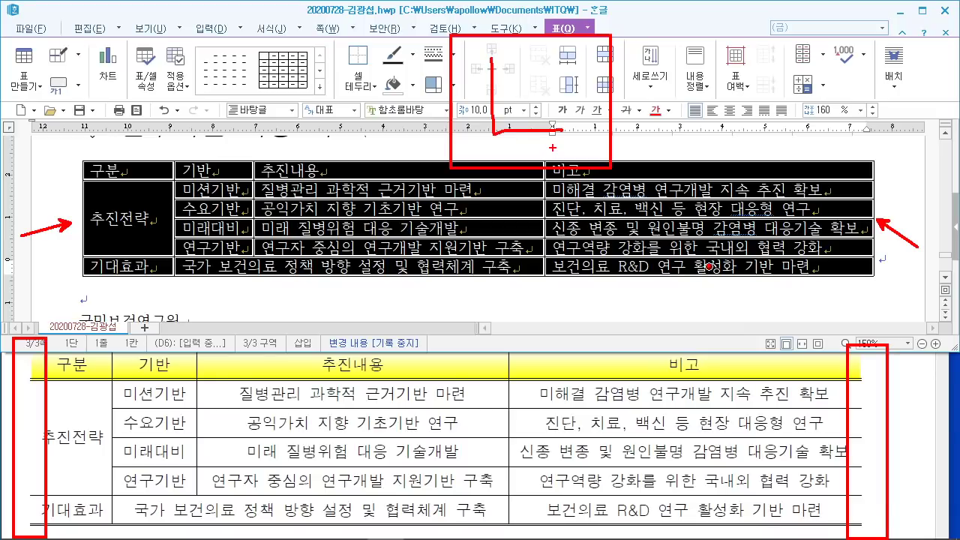
key(Escape)
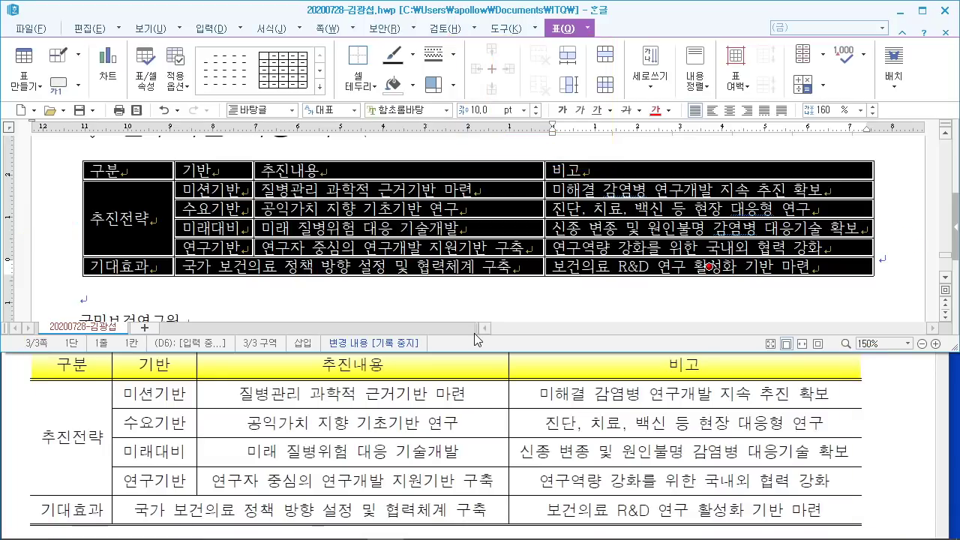
Step: Set the table's left and right outer borders to no line in 셀 테두리/배경
key(l)
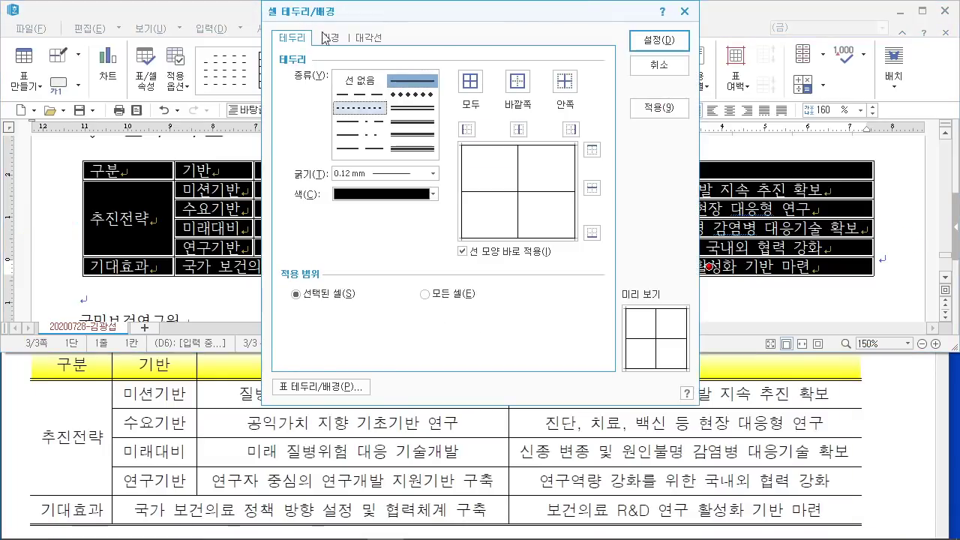
key(ctrl+2)
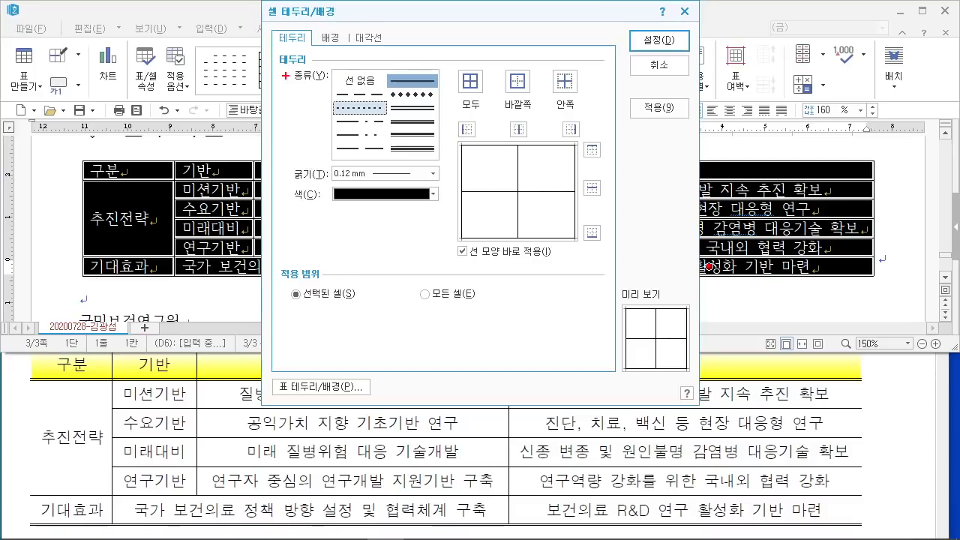
drag(333, 70, 383, 91)
mouse_move(488, 138)
mouse_down()
mouse_move(457, 147)
mouse_move(491, 142)
mouse_up()
drag(581, 120, 567, 143)
key(Escape)
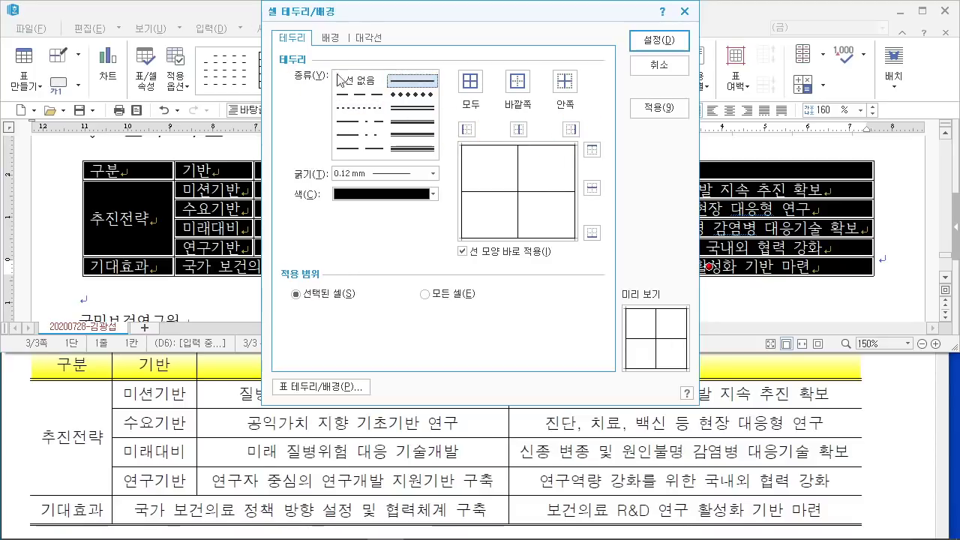
click(358, 80)
click(466, 129)
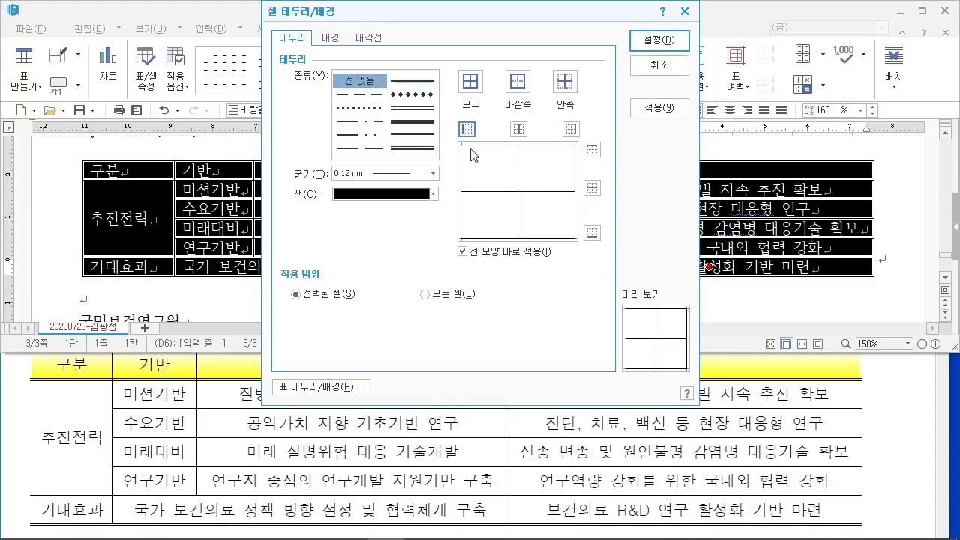
click(570, 129)
drag(620, 18, 692, 65)
drag(800, 63, 690, 41)
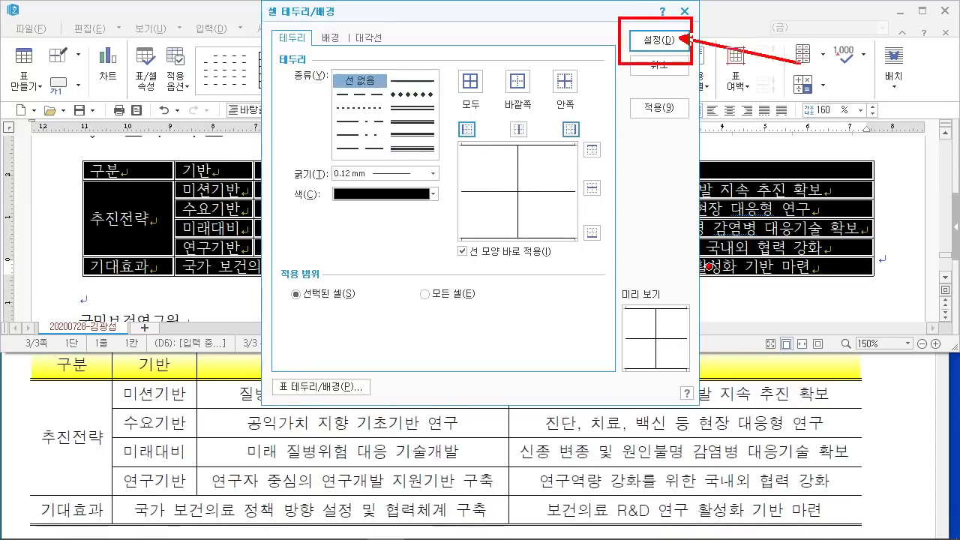
key(Escape)
click(653, 39)
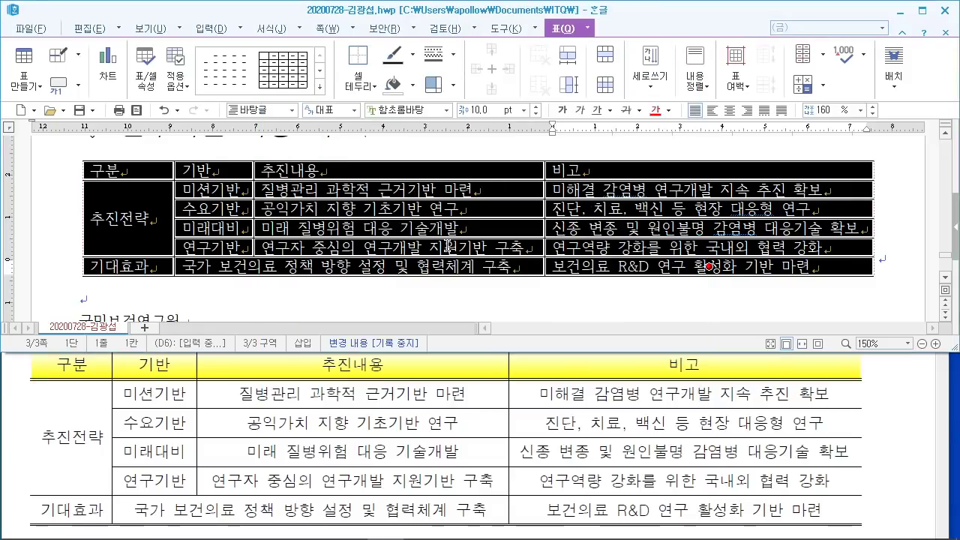
Step: Apply a 0.5 mm double-line border to the table's top and bottom edges
scroll(256, 445, up, 1)
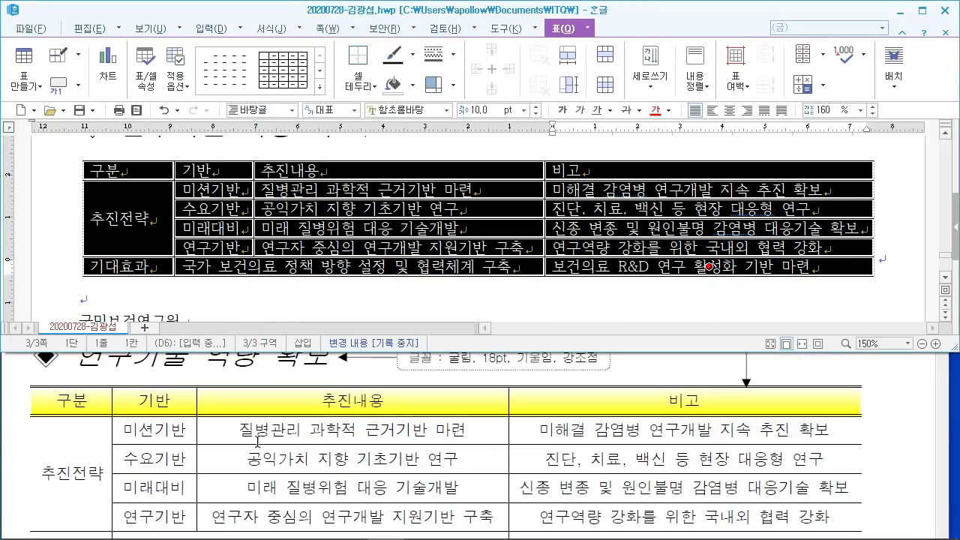
mouse_move(314, 392)
mouse_down()
mouse_move(342, 375)
mouse_move(336, 413)
mouse_up()
key(Escape)
scroll(285, 474, down, 3)
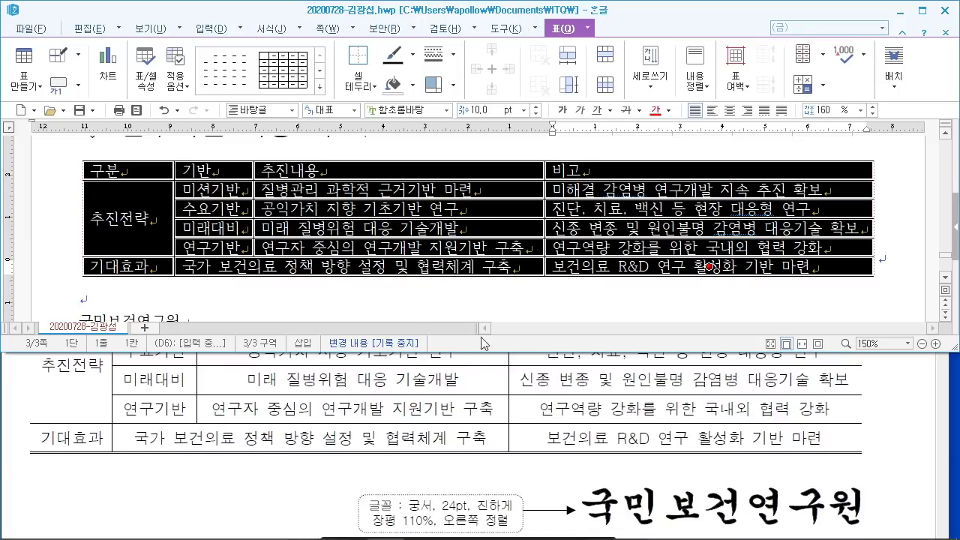
key(l)
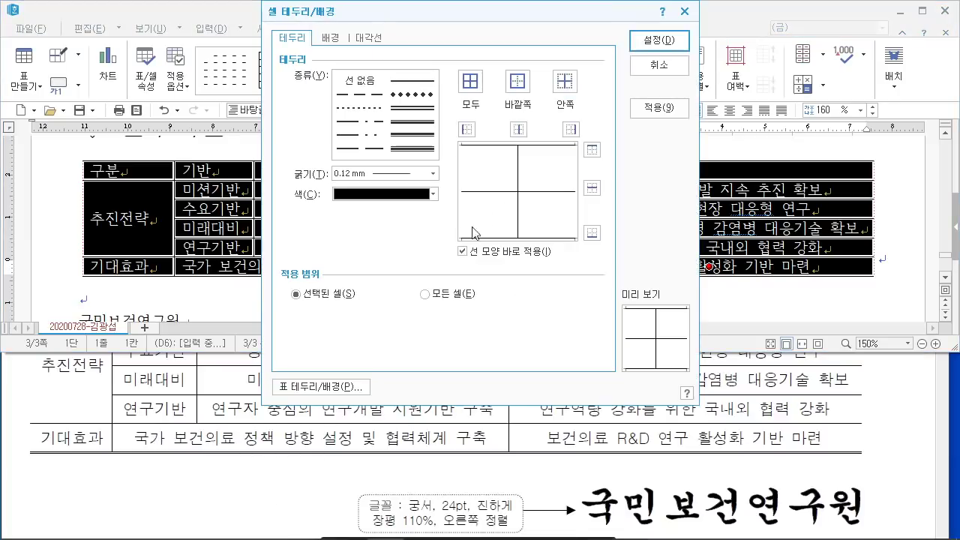
click(415, 109)
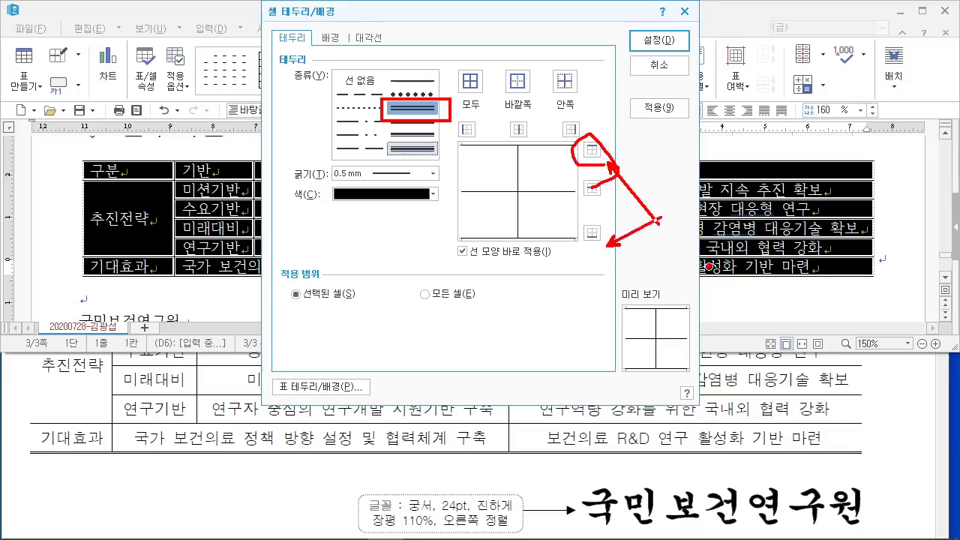
click(591, 149)
click(592, 232)
click(667, 45)
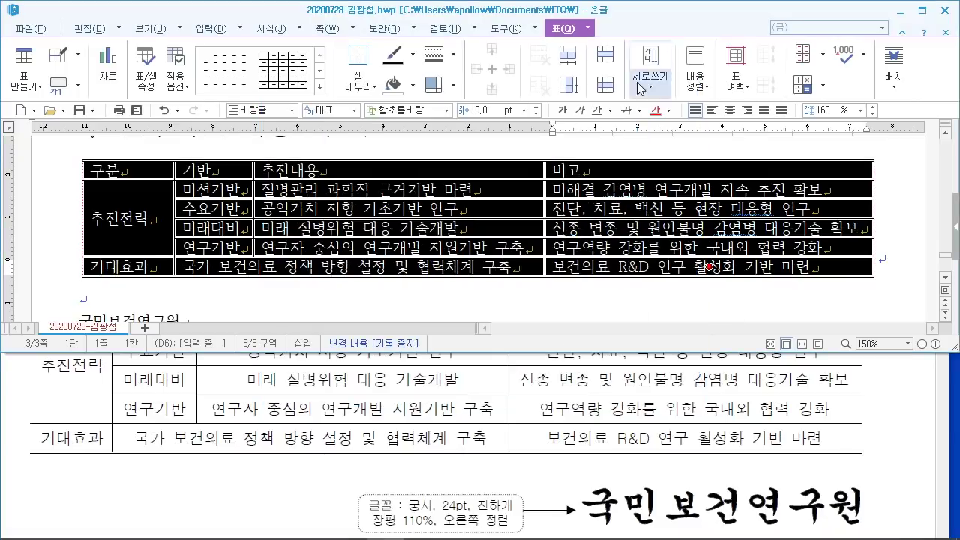
Step: Change the table cells' font to 돋움 and center-align all their text
scroll(486, 435, up, 5)
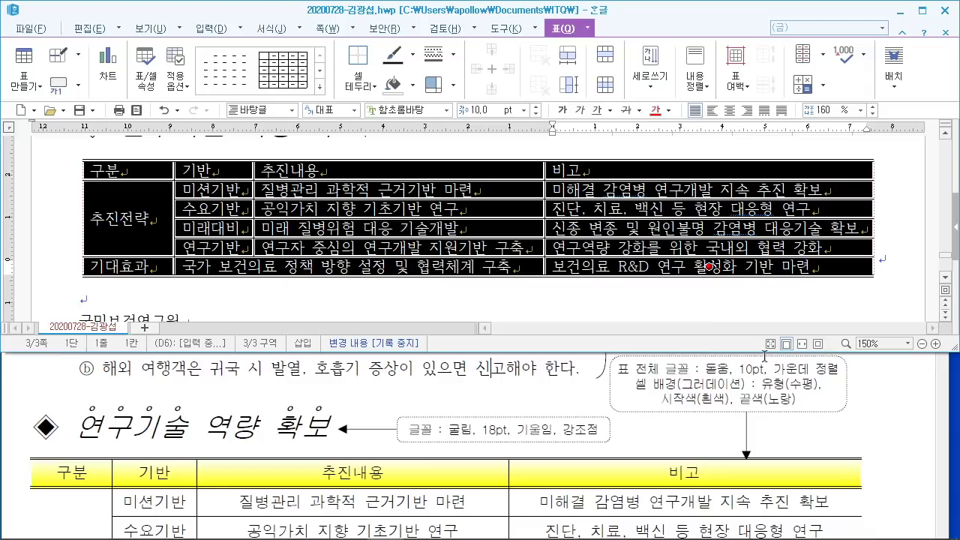
click(425, 113)
text(돋움)
key(Return)
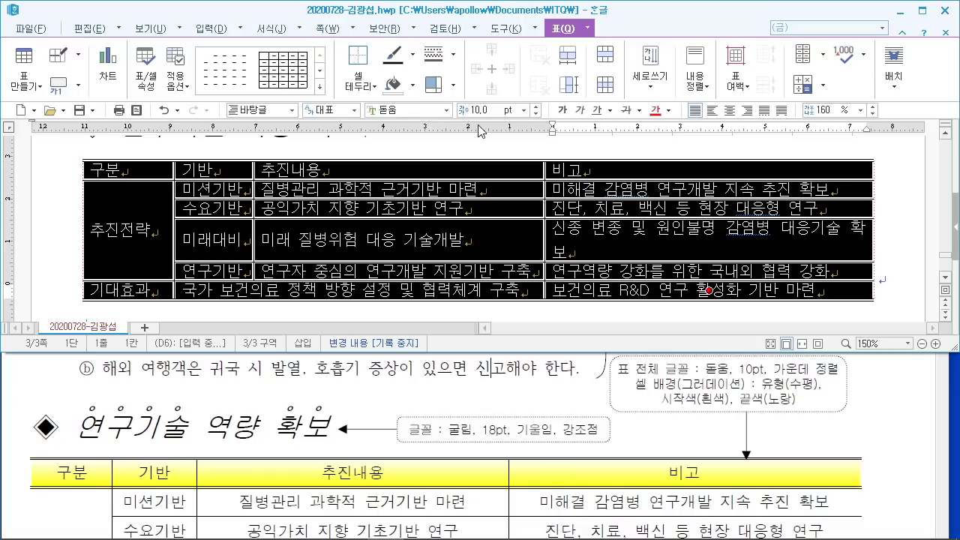
click(730, 110)
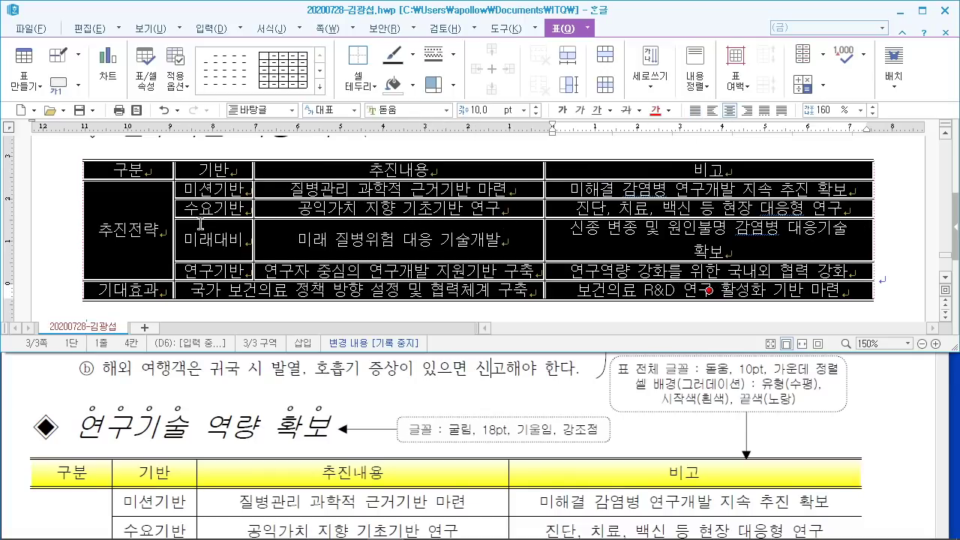
Step: Resize the 구분, 기반 and 추진내용 columns so 추진전략 fits and 비고 gets more width
scroll(168, 234, up, 2)
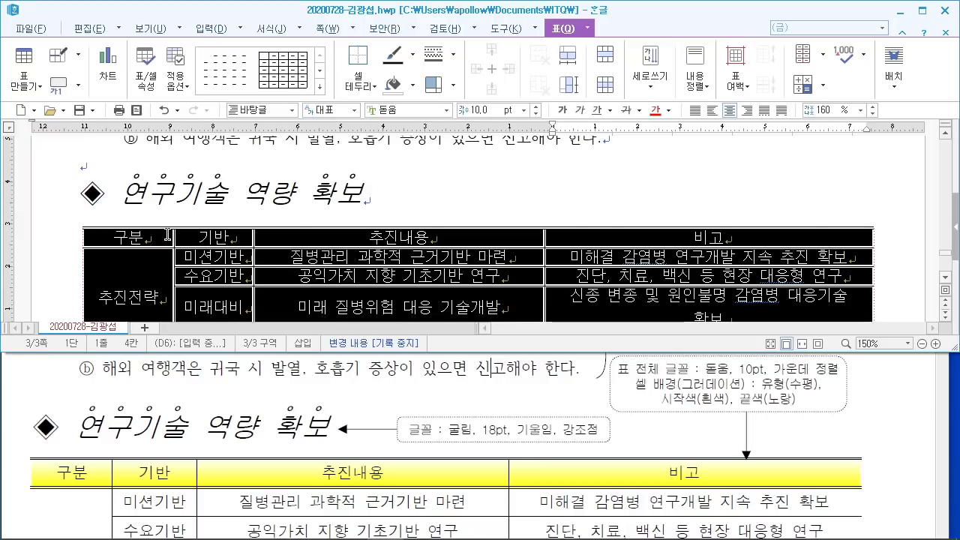
drag(175, 258, 158, 263)
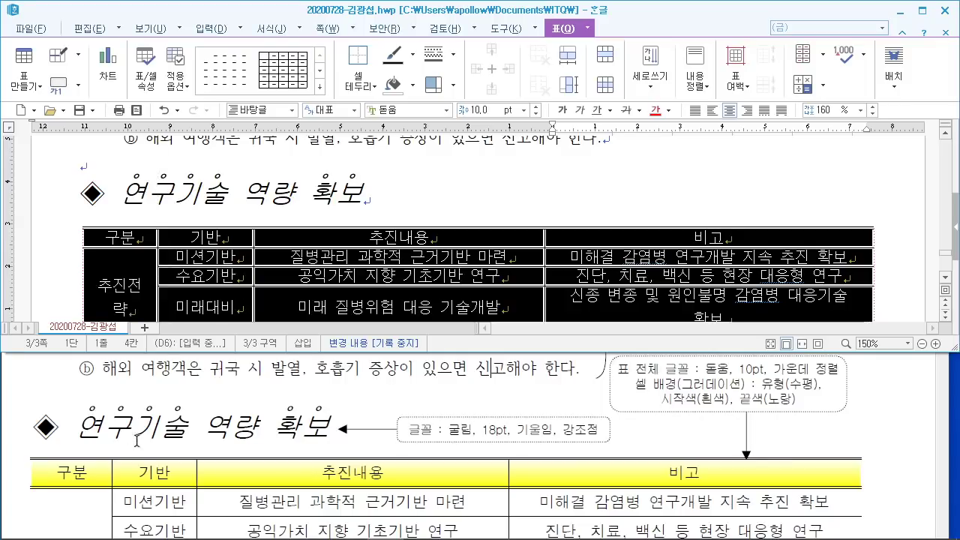
scroll(176, 258, down, 2)
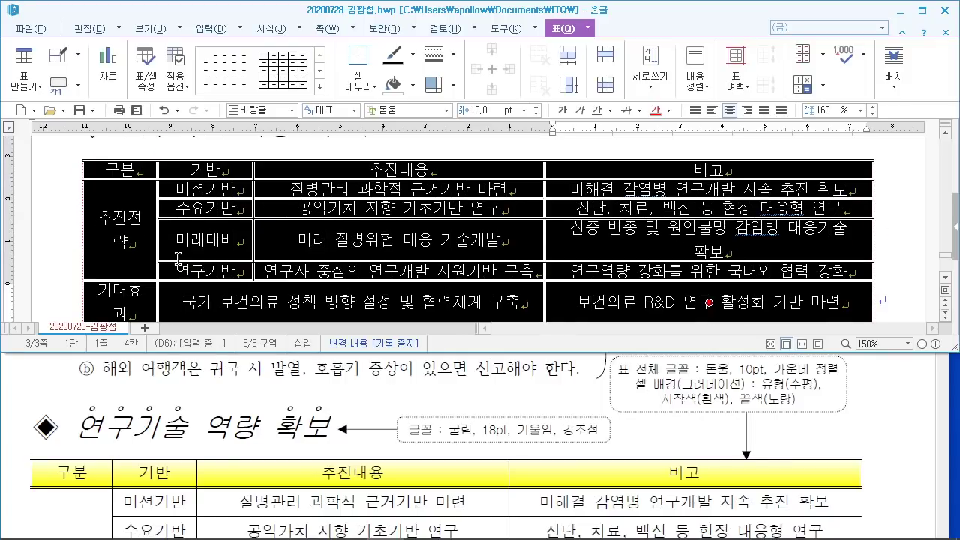
scroll(130, 430, down, 2)
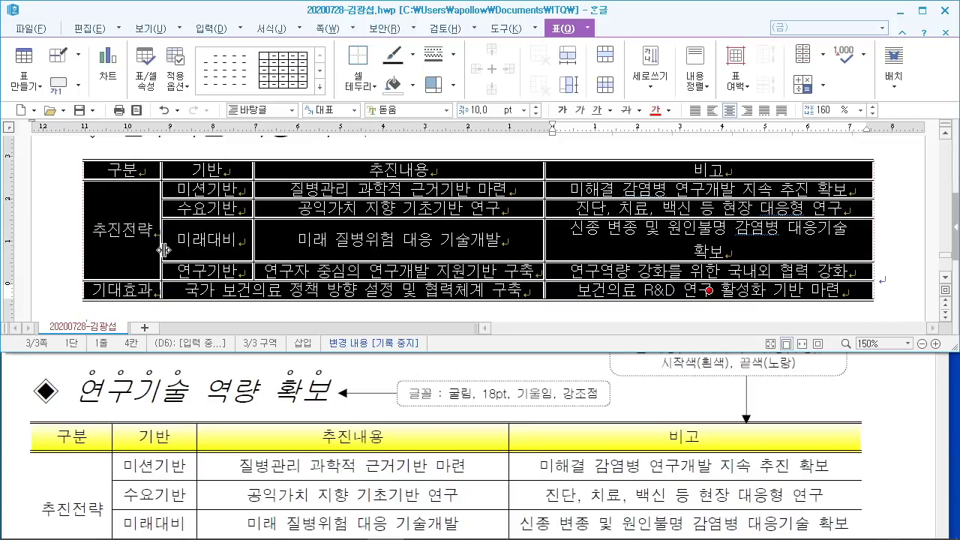
drag(160, 248, 165, 248)
drag(254, 239, 237, 239)
drag(545, 247, 536, 247)
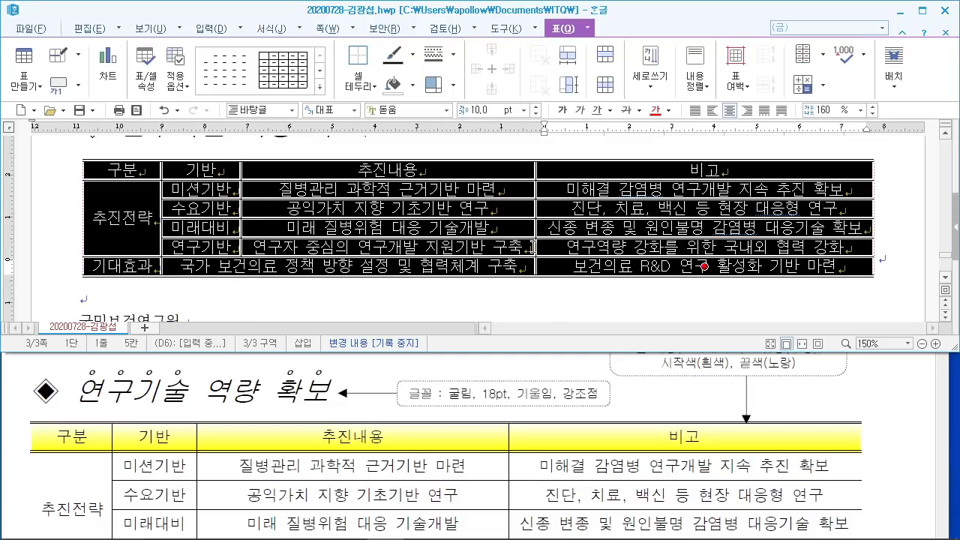
Step: Make all the table rows taller with Ctrl+Down twice
scroll(523, 228, up, 3)
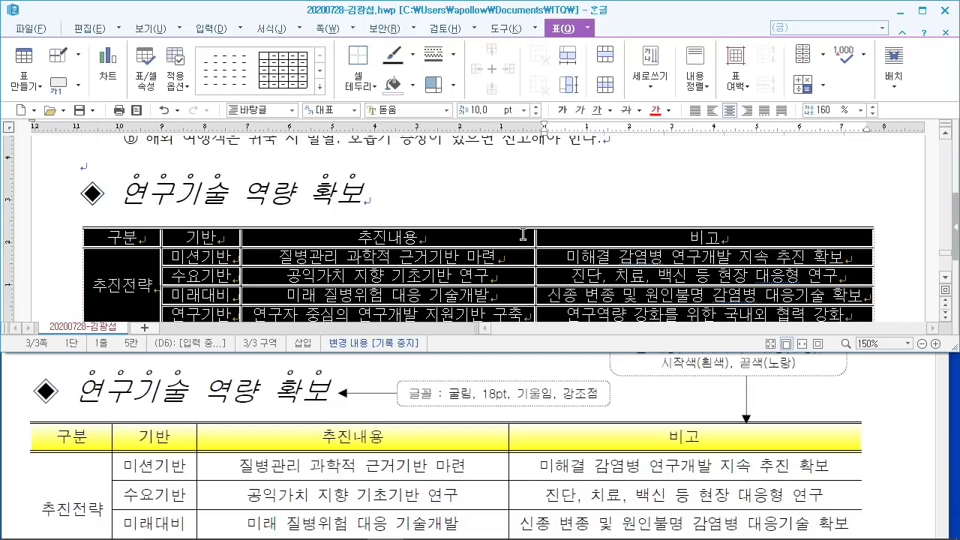
scroll(369, 262, down, 3)
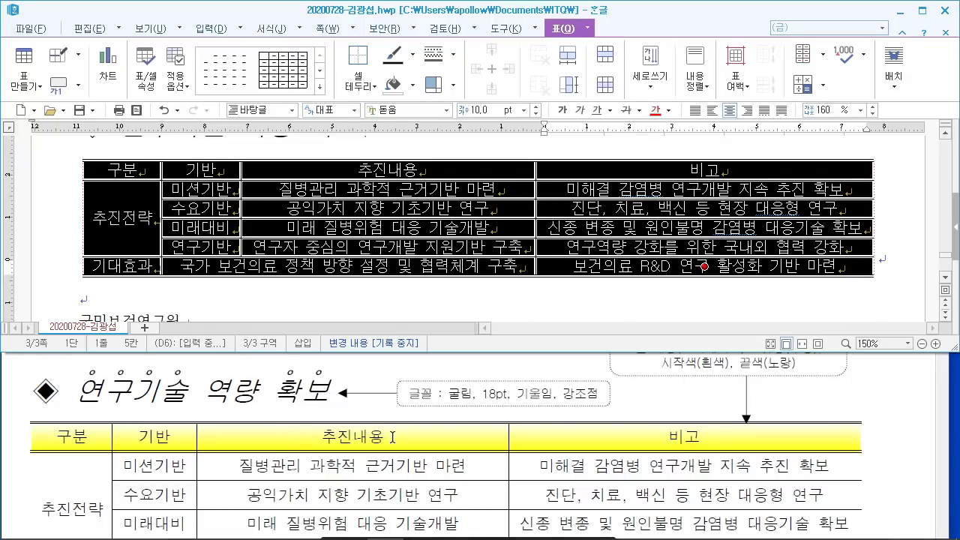
scroll(337, 436, down, 1)
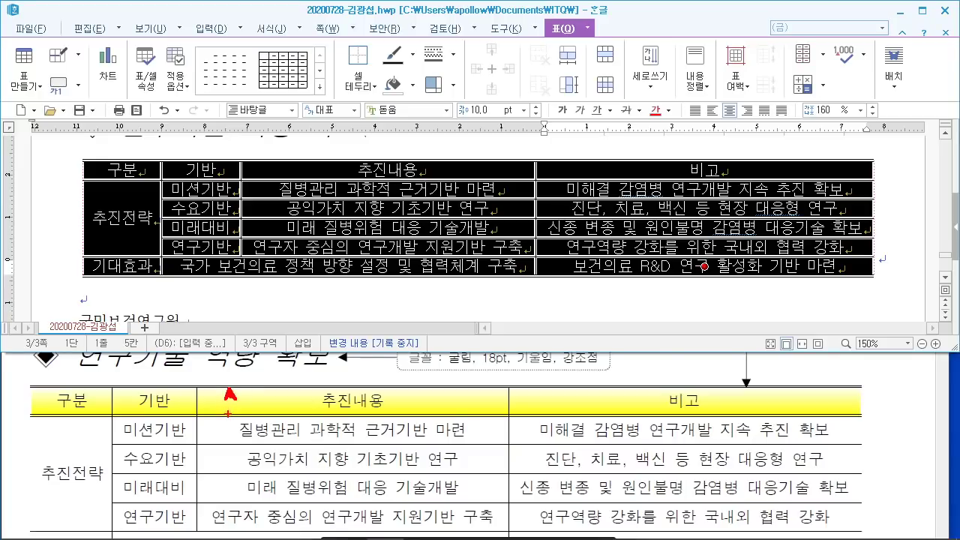
mouse_move(177, 391)
mouse_down()
mouse_move(149, 391)
mouse_move(139, 414)
mouse_move(177, 402)
mouse_up()
mouse_move(297, 189)
mouse_down()
mouse_move(396, 50)
mouse_move(503, 49)
mouse_up()
mouse_move(358, 80)
mouse_down()
mouse_move(318, 139)
mouse_move(405, 124)
mouse_up()
mouse_move(396, 55)
mouse_down()
mouse_move(413, 139)
mouse_move(455, 80)
mouse_up()
drag(450, 126, 494, 127)
drag(544, 61, 538, 141)
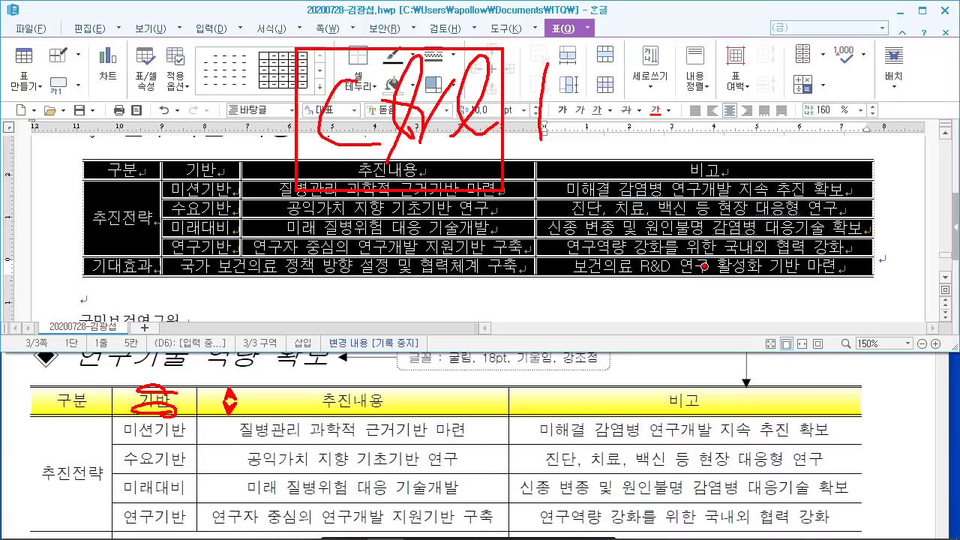
drag(510, 110, 572, 100)
mouse_move(598, 48)
mouse_down()
mouse_move(587, 138)
mouse_move(600, 48)
mouse_move(628, 161)
mouse_up()
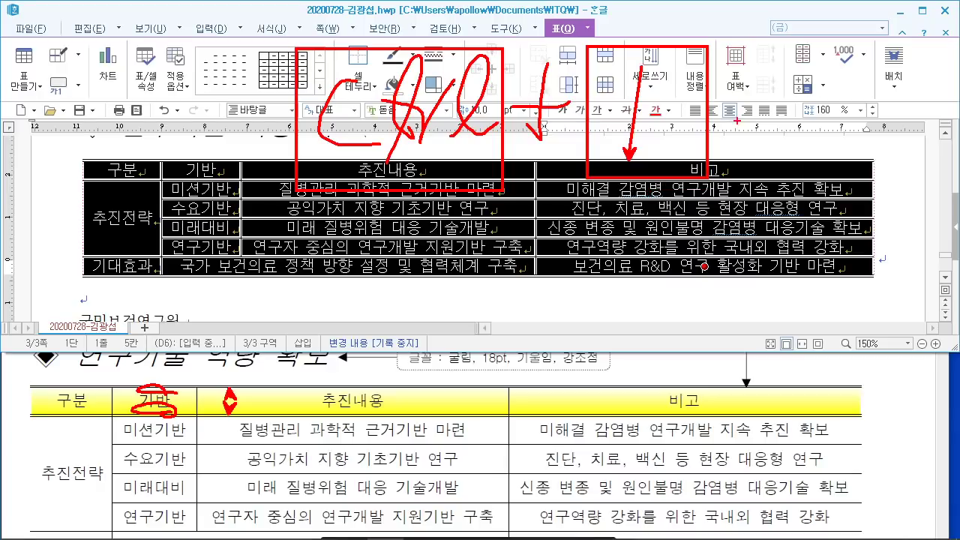
key(Escape)
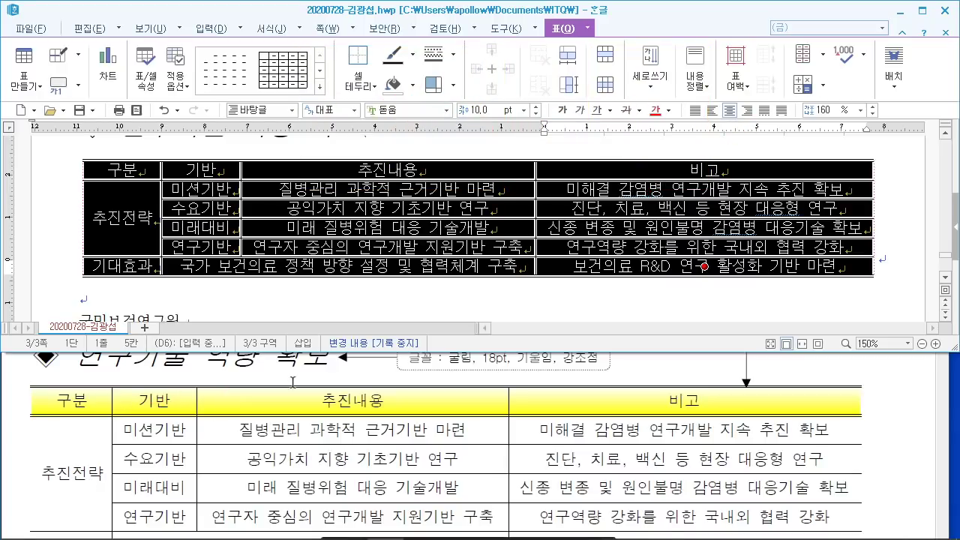
key(ctrl+Down)
key(ctrl+Down)
key(ctrl+Down)
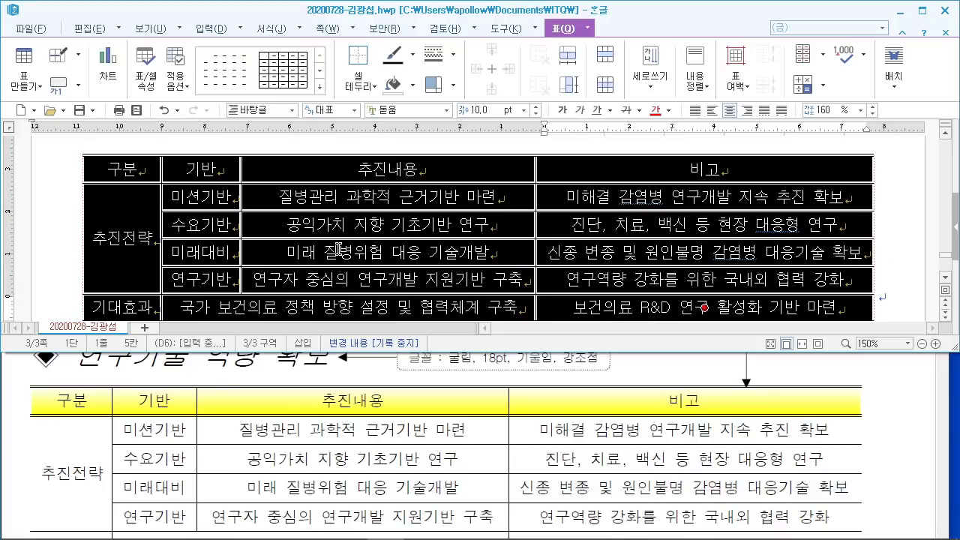
key(ctrl+Down)
scroll(330, 242, up, 2)
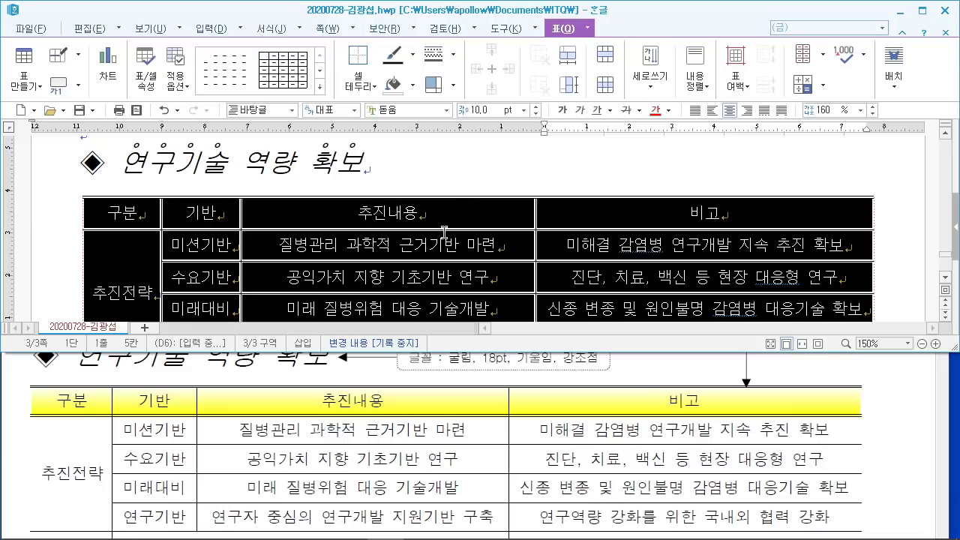
Step: Select the cells of the table's header row
click(478, 171)
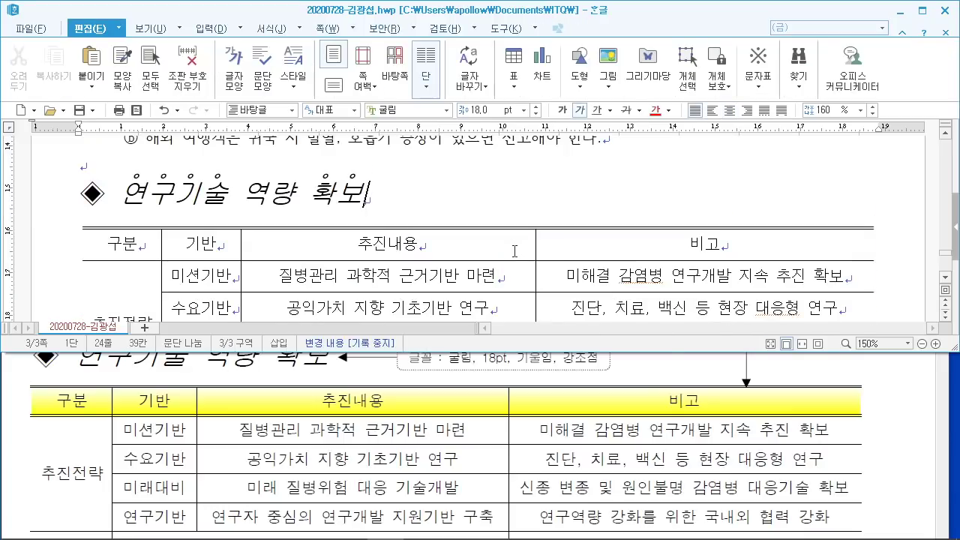
drag(390, 243, 749, 242)
click(559, 266)
scroll(551, 274, down, 4)
scroll(552, 274, up, 4)
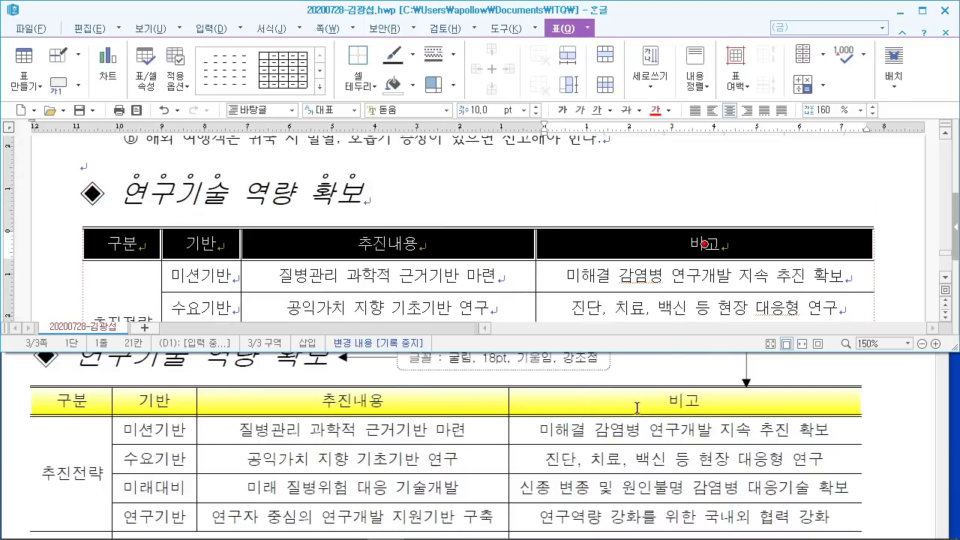
scroll(637, 408, up, 2)
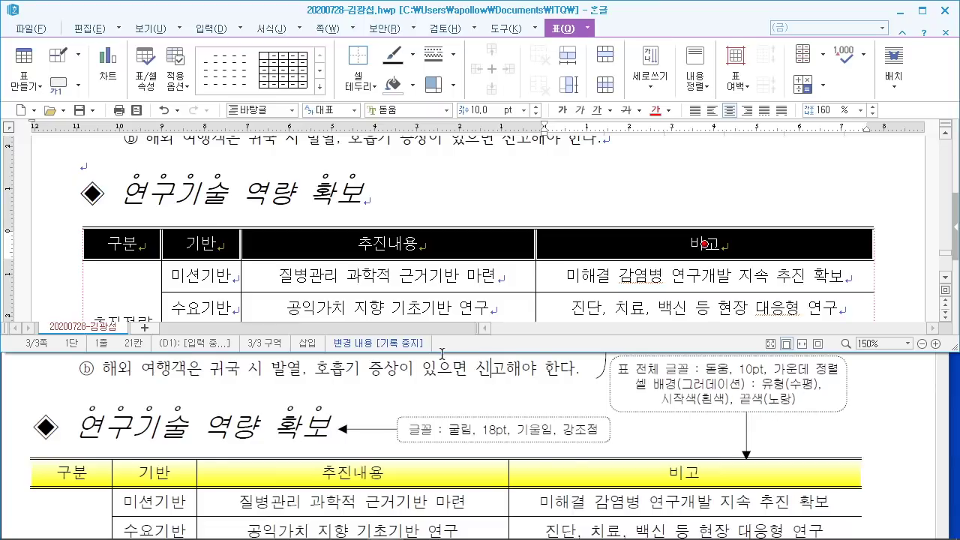
mouse_move(347, 483)
mouse_down()
mouse_move(388, 534)
mouse_move(269, 493)
mouse_move(330, 497)
mouse_up()
right_click(370, 474)
drag(470, 36, 630, 179)
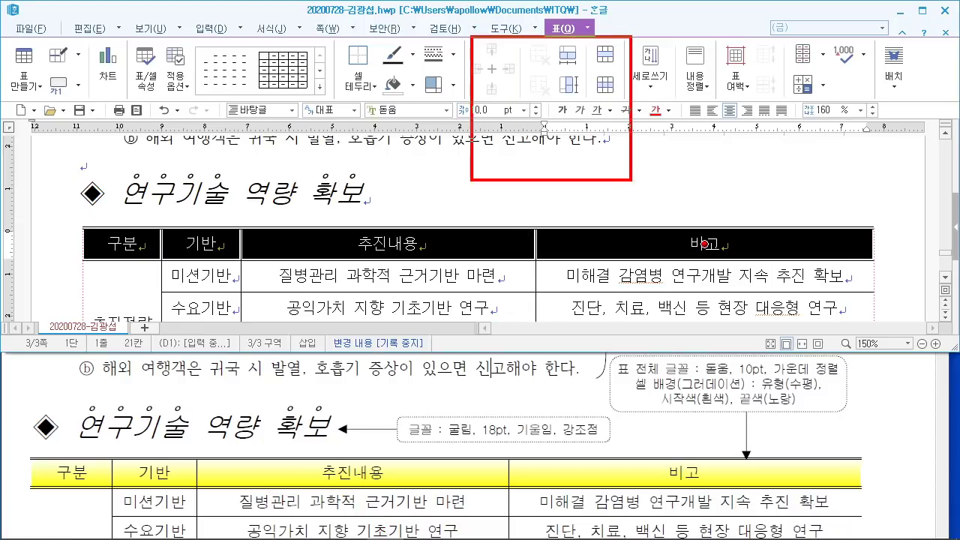
mouse_move(515, 83)
mouse_down()
mouse_move(578, 147)
mouse_move(608, 155)
mouse_up()
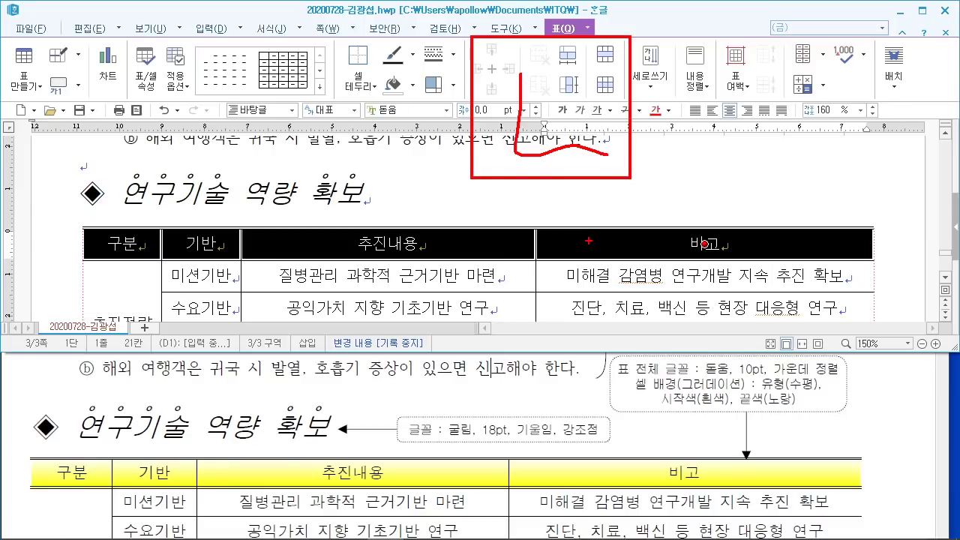
right_click(589, 241)
Step: In 셀 테두리/배경, set a 0.5 mm double-line border on the header row's bottom edge
key(l)
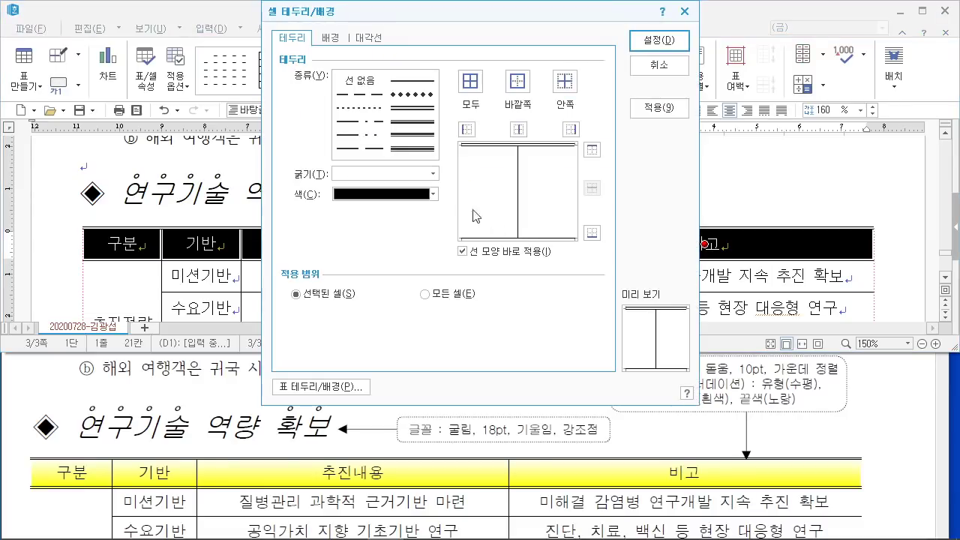
click(412, 107)
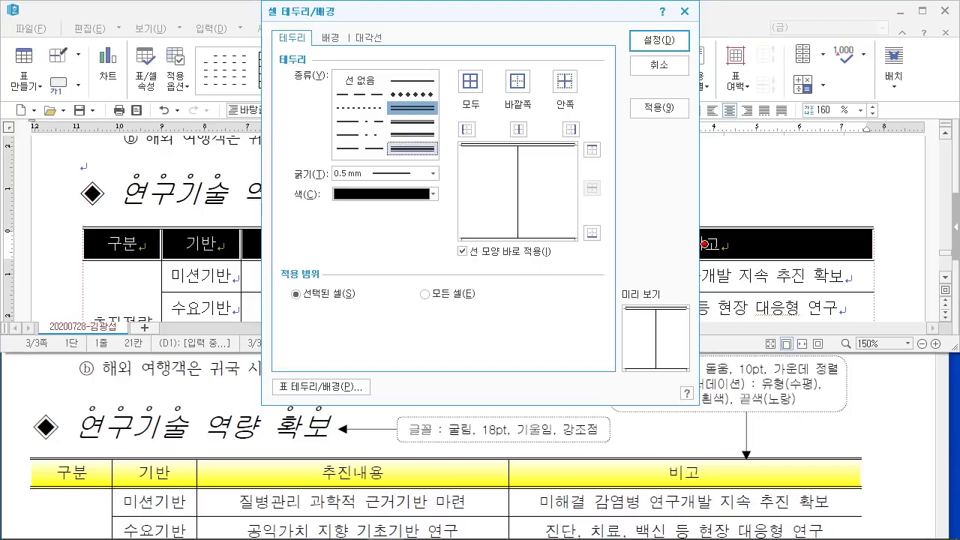
mouse_move(126, 266)
mouse_down()
mouse_move(108, 258)
mouse_move(153, 264)
mouse_up()
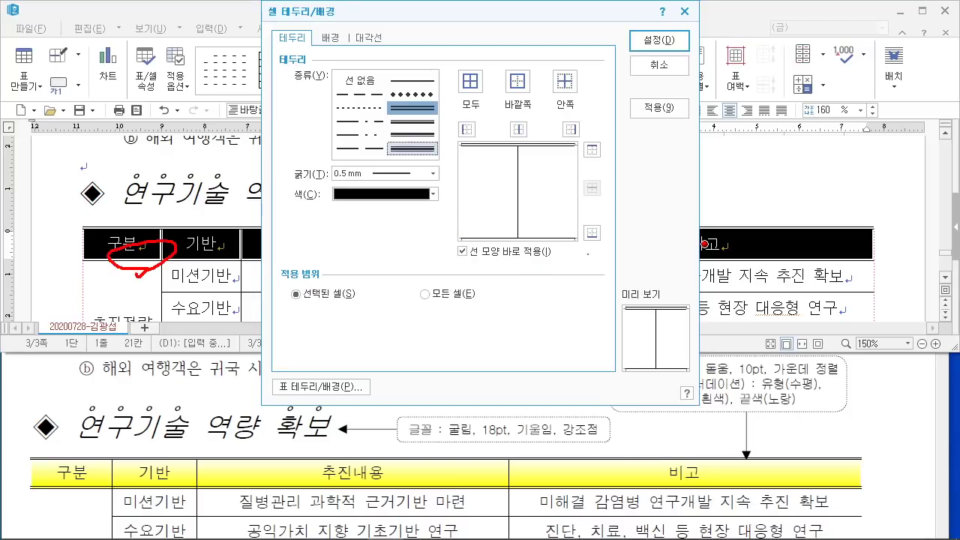
mouse_move(609, 254)
mouse_down()
mouse_move(593, 213)
mouse_move(611, 259)
mouse_move(682, 272)
mouse_up()
key(Escape)
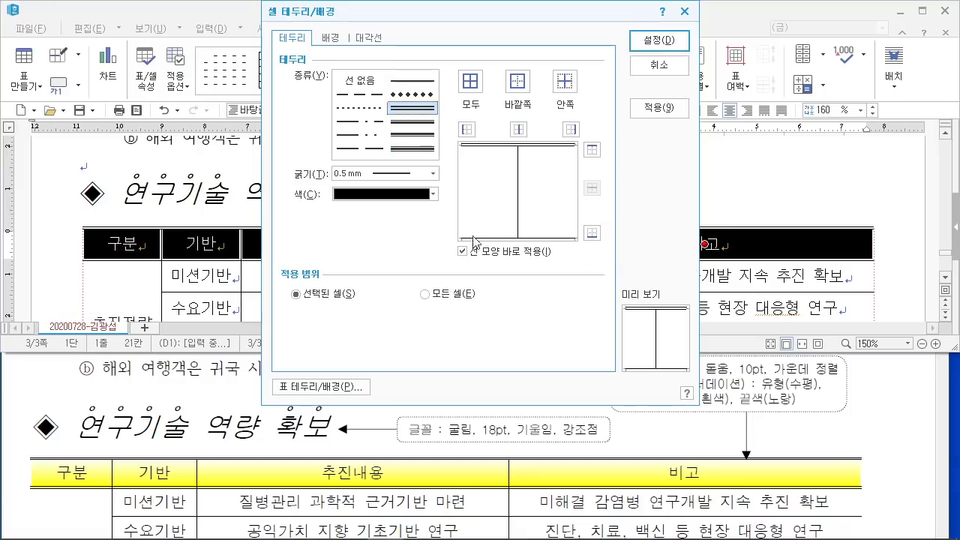
click(592, 233)
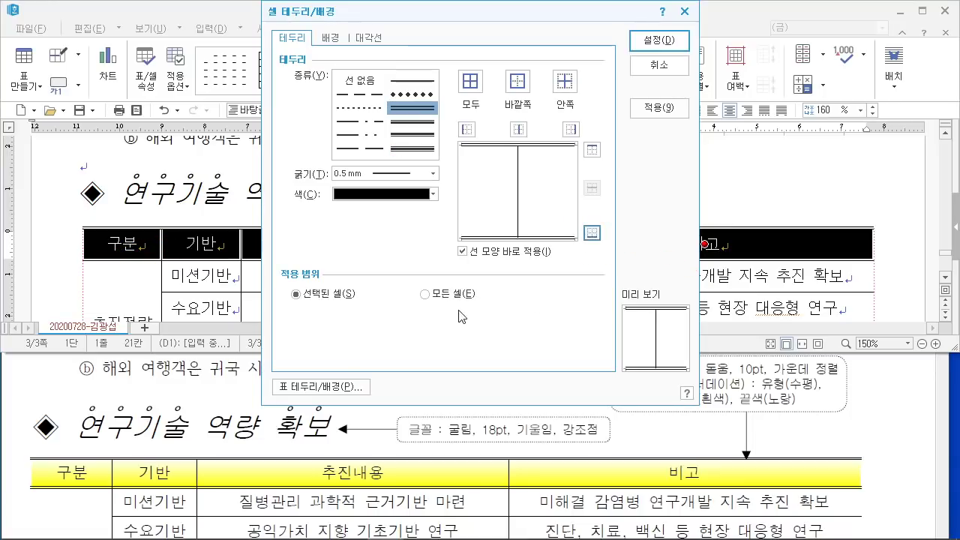
Step: Give the header cells a 수평 그러데이션 fill from white to yellow and apply with 설정
click(335, 40)
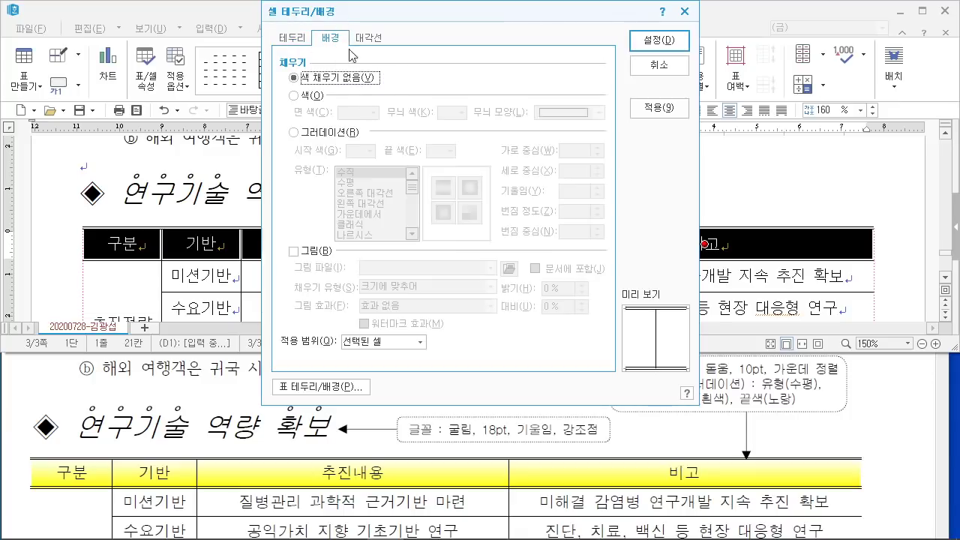
click(301, 135)
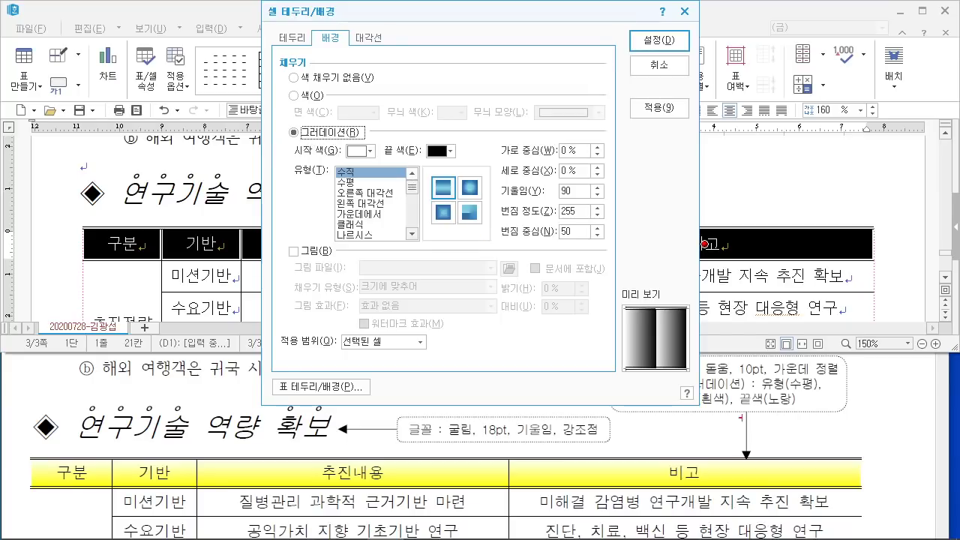
mouse_move(828, 394)
mouse_down()
mouse_move(762, 396)
mouse_move(831, 377)
mouse_move(825, 397)
mouse_up()
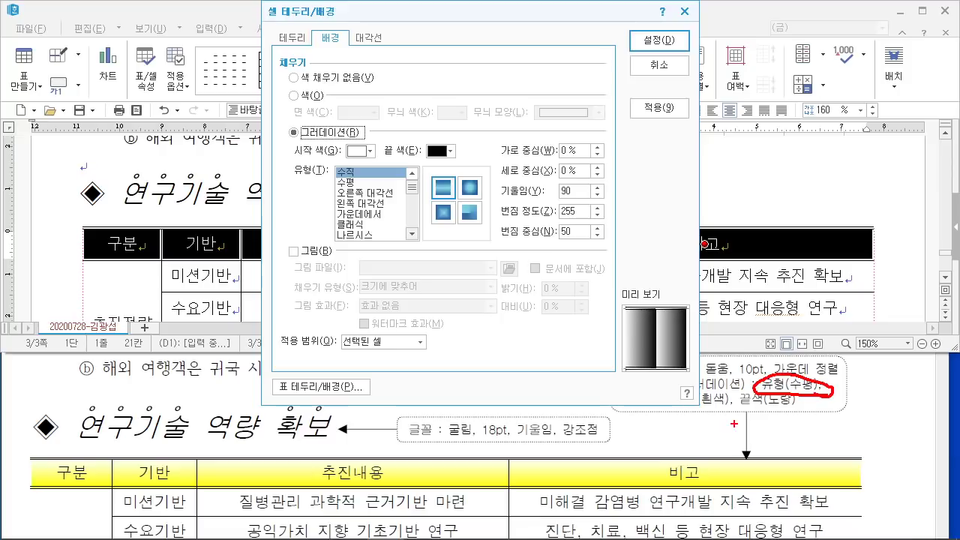
drag(360, 184, 363, 182)
key(Escape)
click(353, 182)
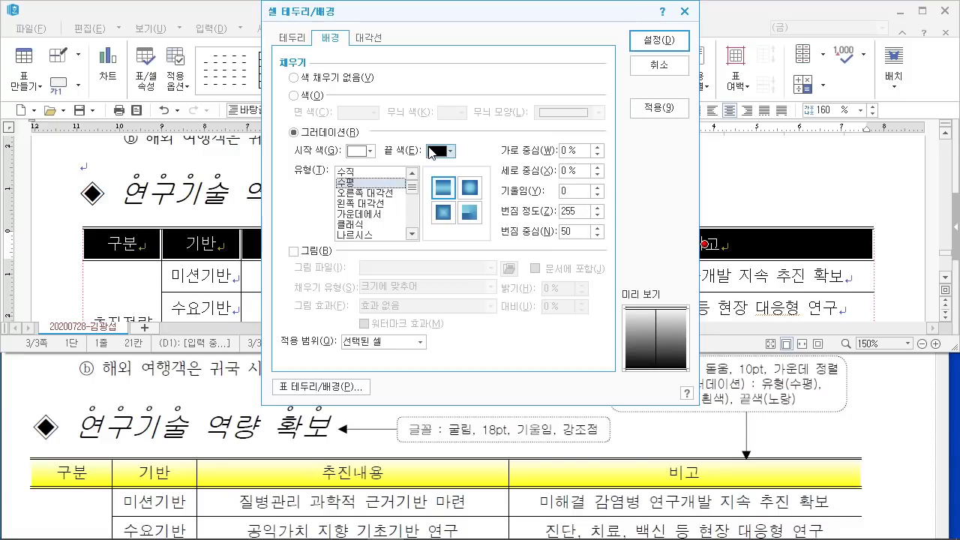
click(368, 152)
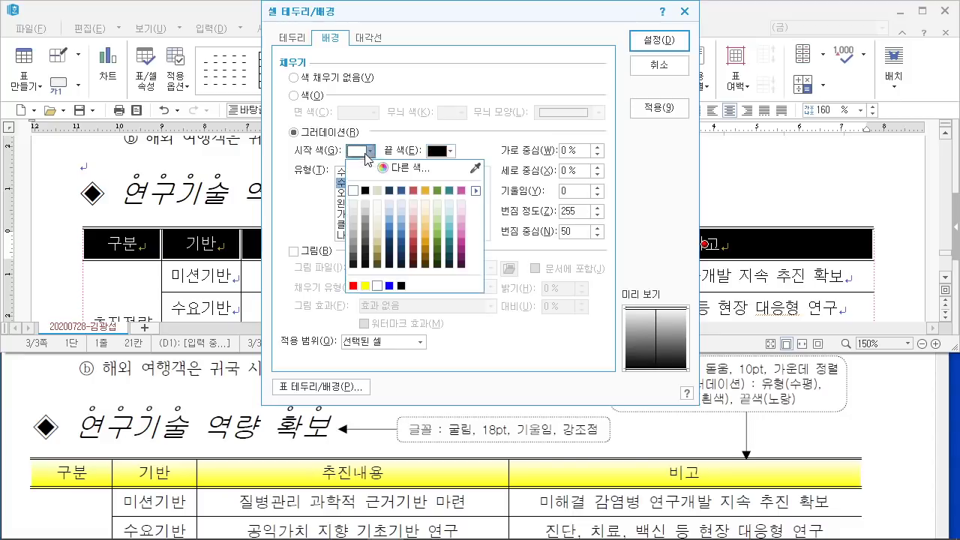
click(353, 192)
click(442, 150)
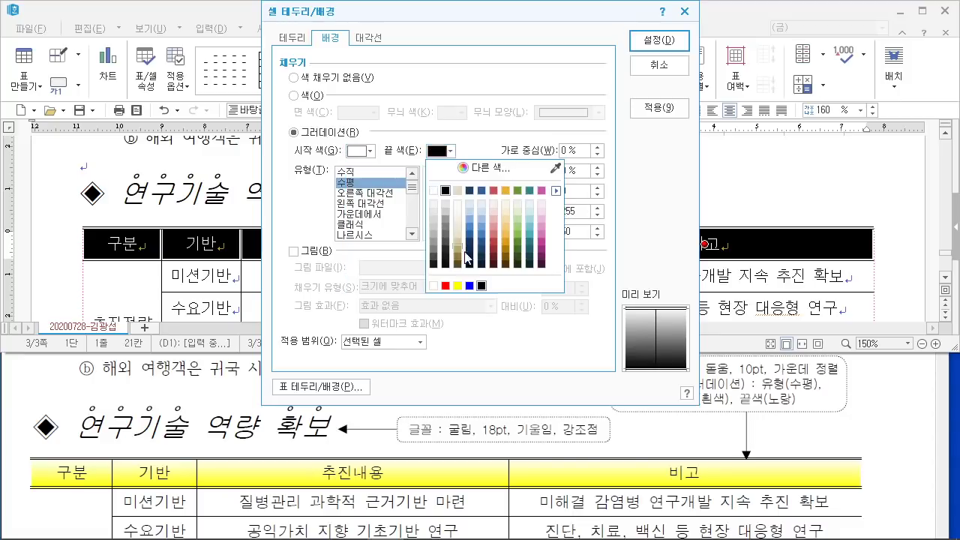
click(457, 286)
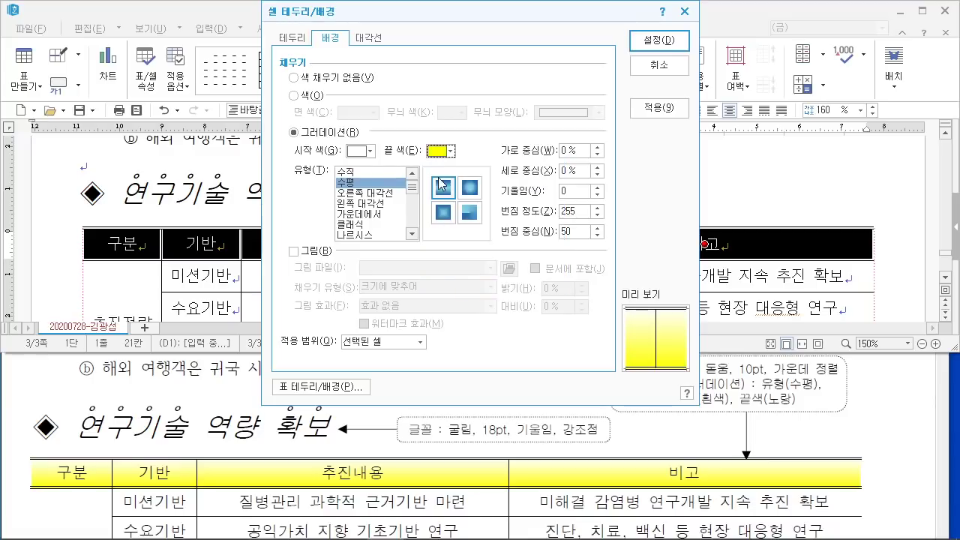
click(656, 48)
Step: Compare the finished table with the reference PDF, then select the 국민보건연구원 line
click(604, 201)
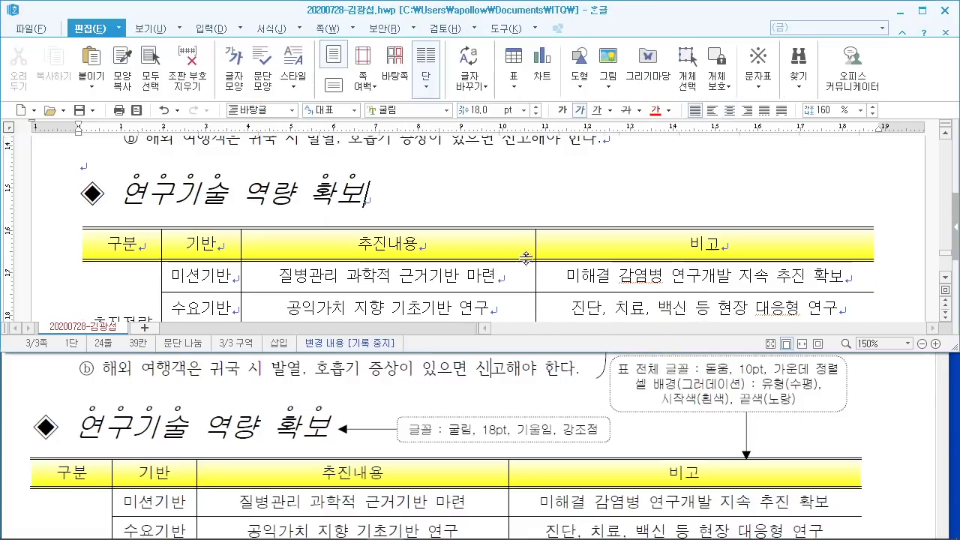
scroll(540, 240, down, 3)
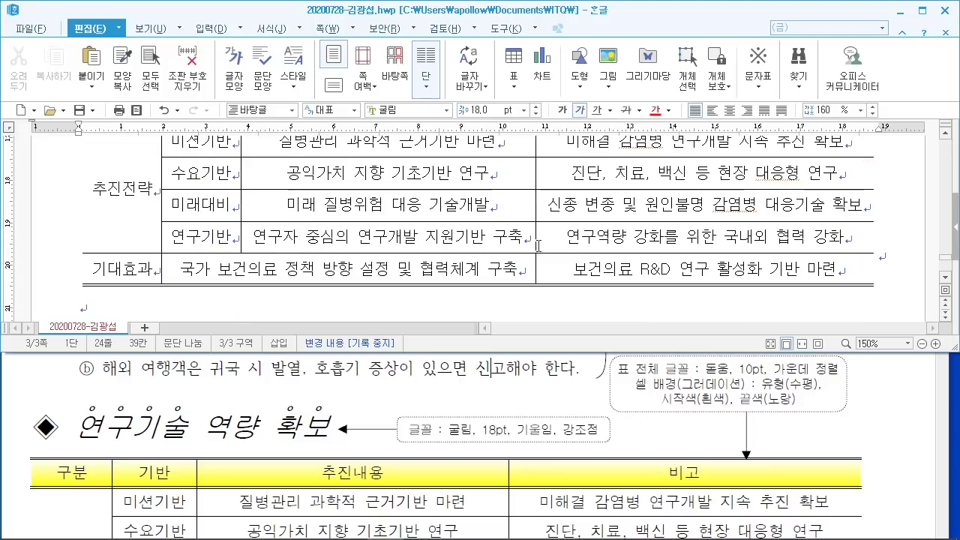
click(525, 405)
scroll(525, 405, down, 5)
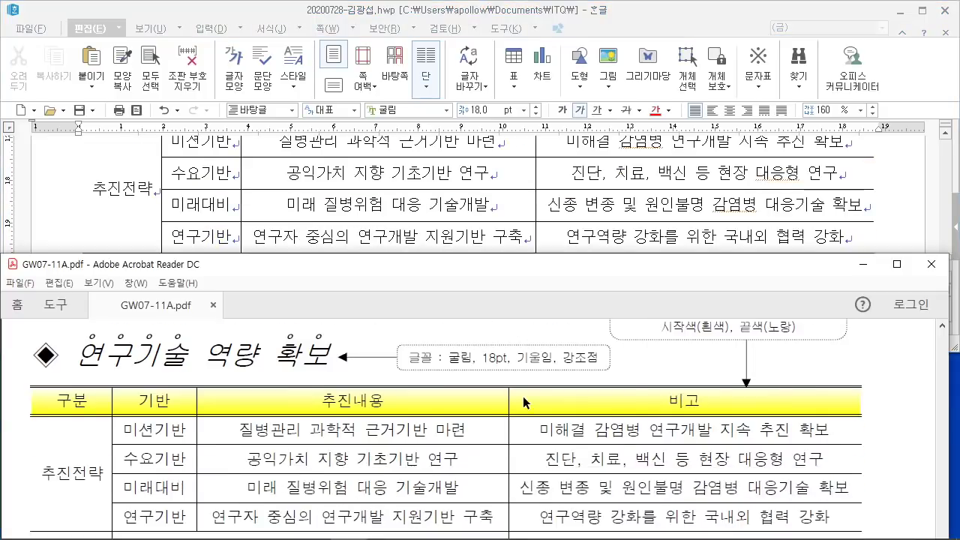
scroll(525, 402, down, 2)
click(324, 214)
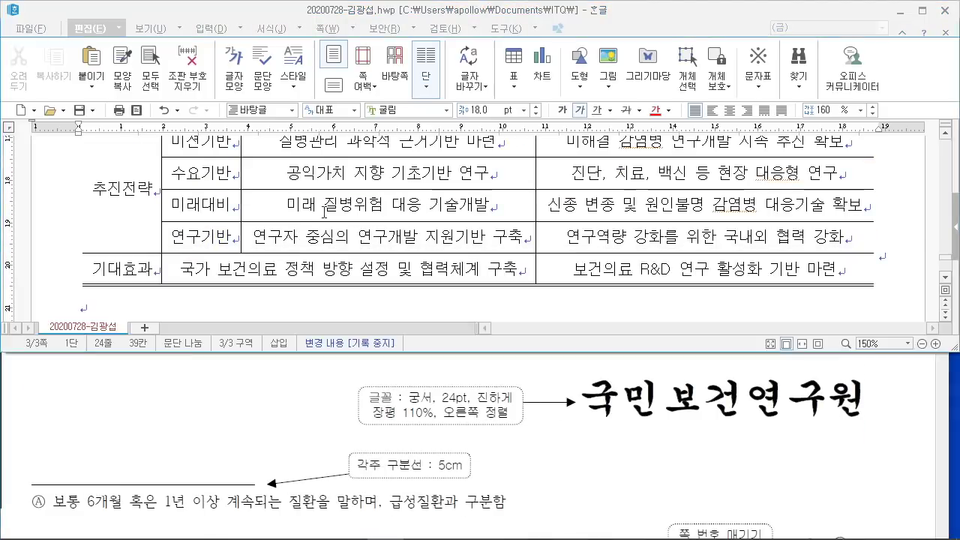
scroll(324, 213, down, 2)
scroll(324, 213, down, 2)
scroll(230, 204, up, 4)
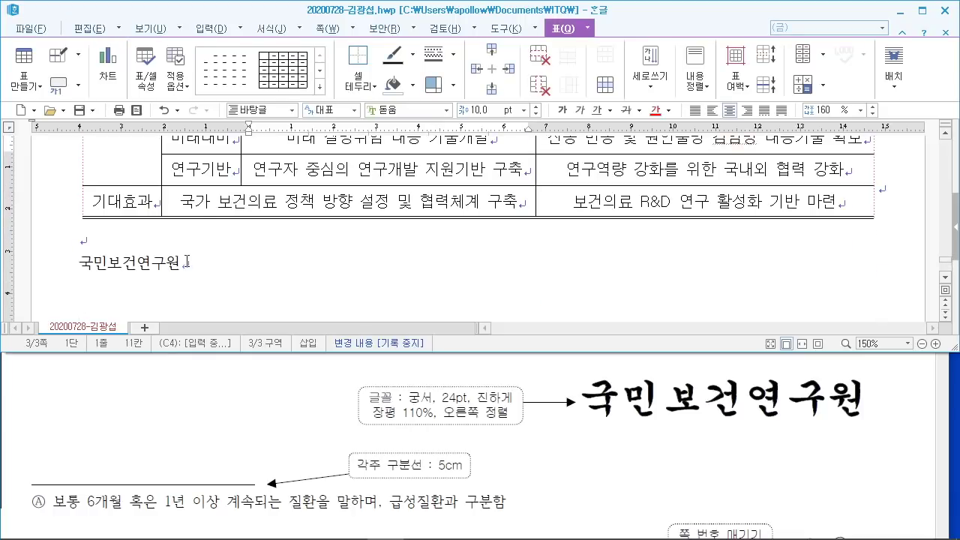
drag(187, 261, 70, 266)
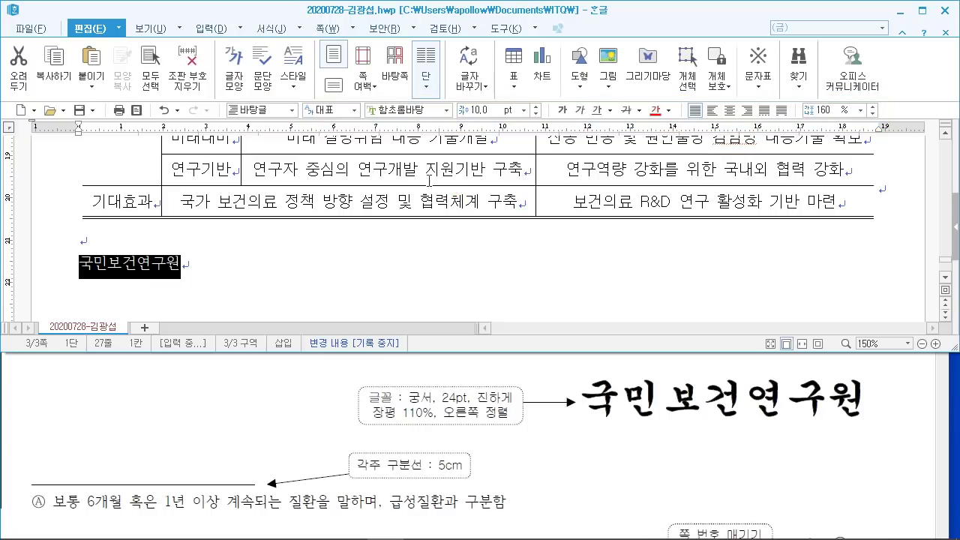
Step: Set the 국민보건연구원 heading to 궁서, 24 pt, bold and right-aligned
click(427, 110)
text(궁서)
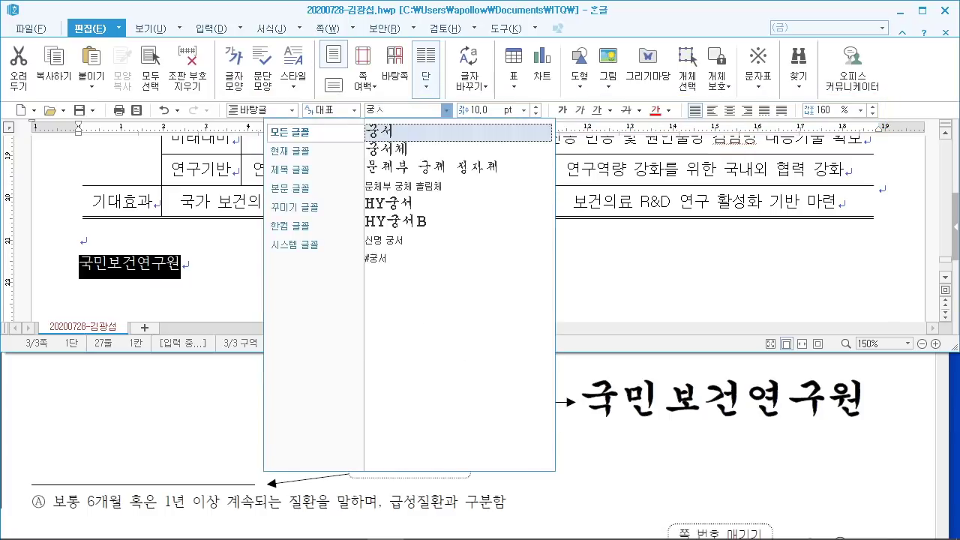
key(Return)
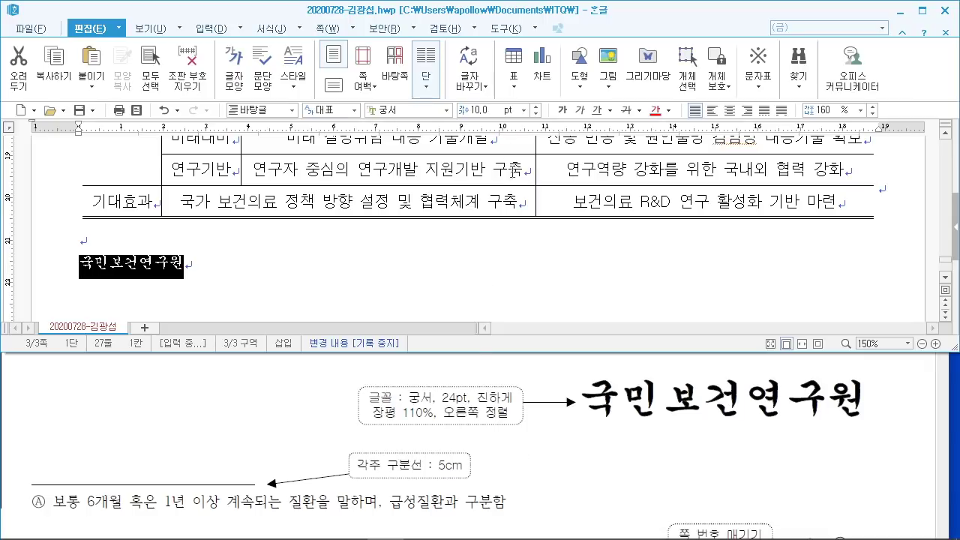
click(496, 110)
text(24)
key(Return)
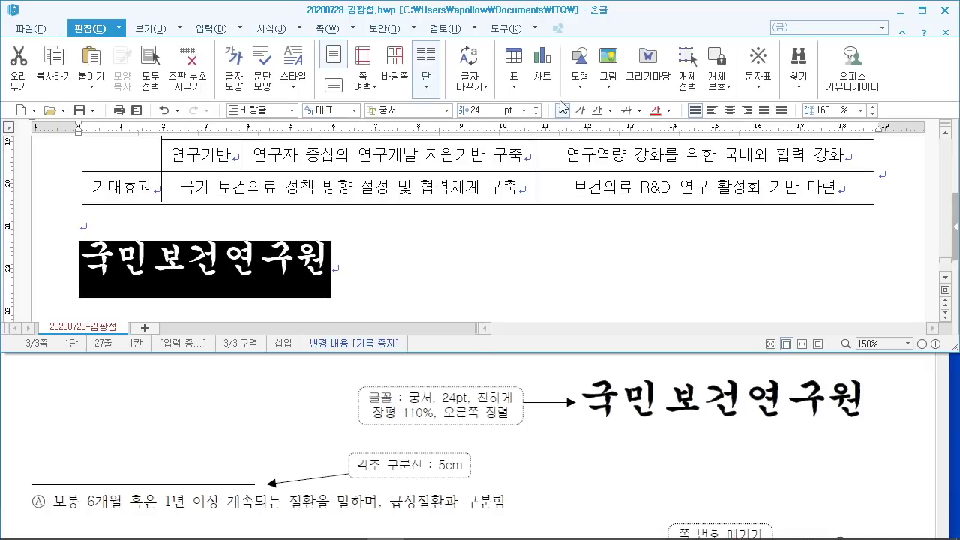
click(561, 109)
click(748, 111)
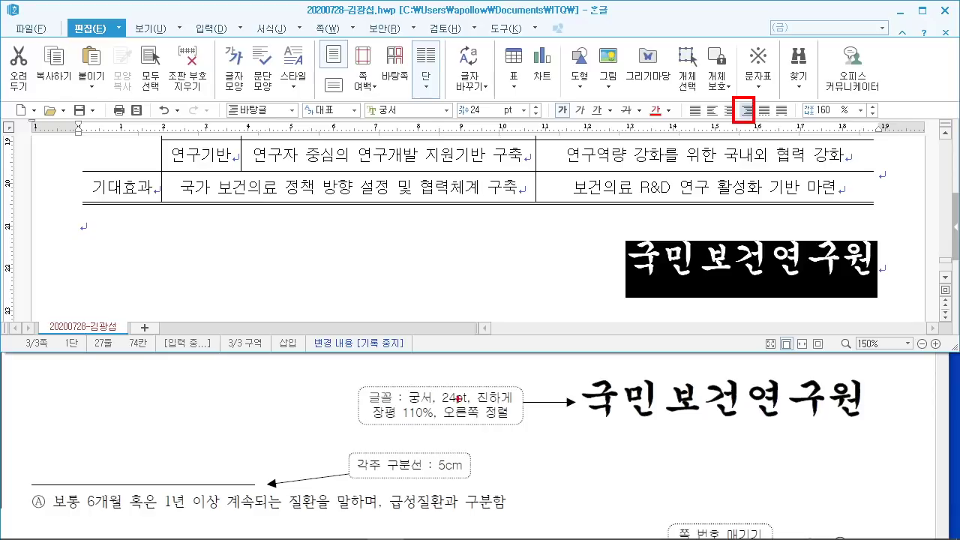
key(Escape)
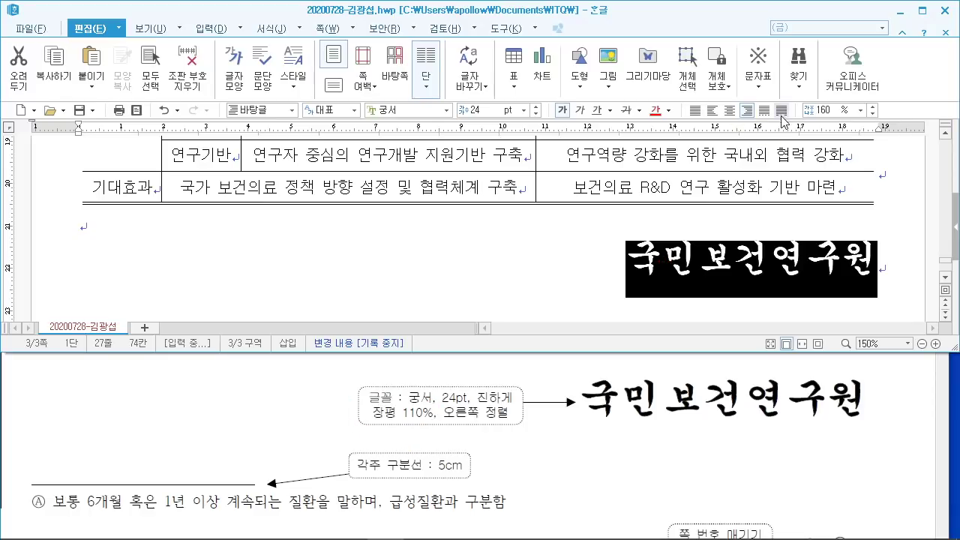
Step: Set the heading's 장평 to 110% in the 글자 모양 dialog
right_click(649, 263)
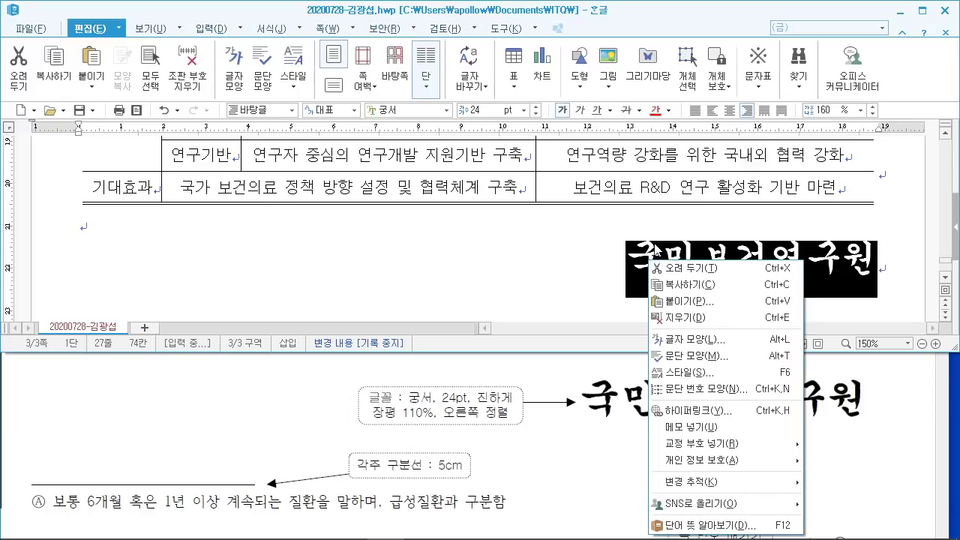
click(710, 344)
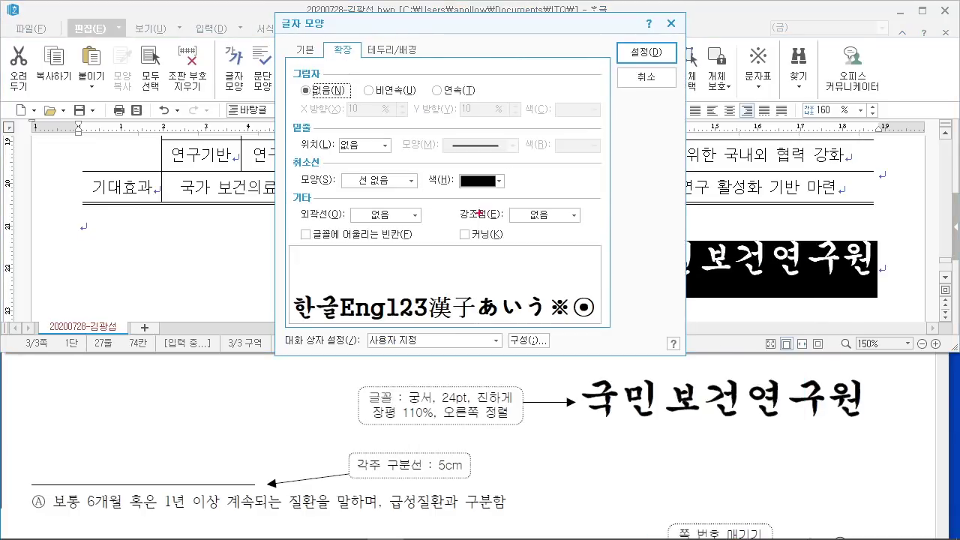
drag(453, 201, 582, 229)
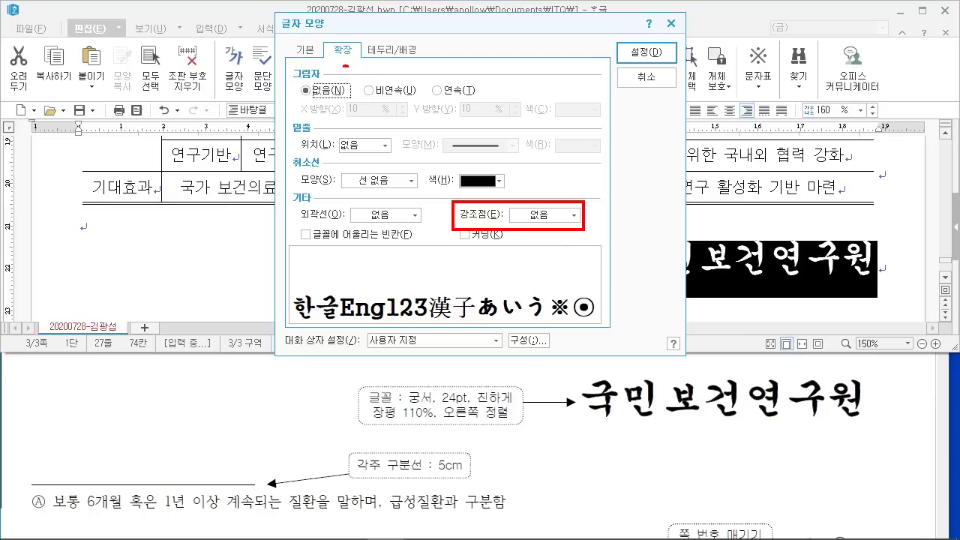
drag(345, 65, 363, 57)
drag(372, 13, 335, 54)
mouse_move(324, 19)
mouse_down()
mouse_move(364, 64)
mouse_move(283, 45)
mouse_move(301, 30)
mouse_up()
drag(244, 1, 300, 42)
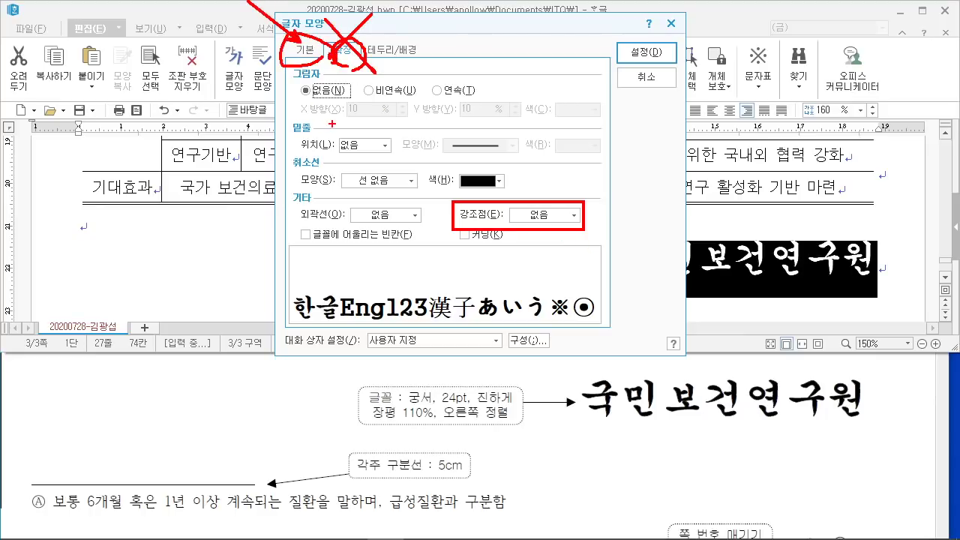
key(Escape)
click(311, 48)
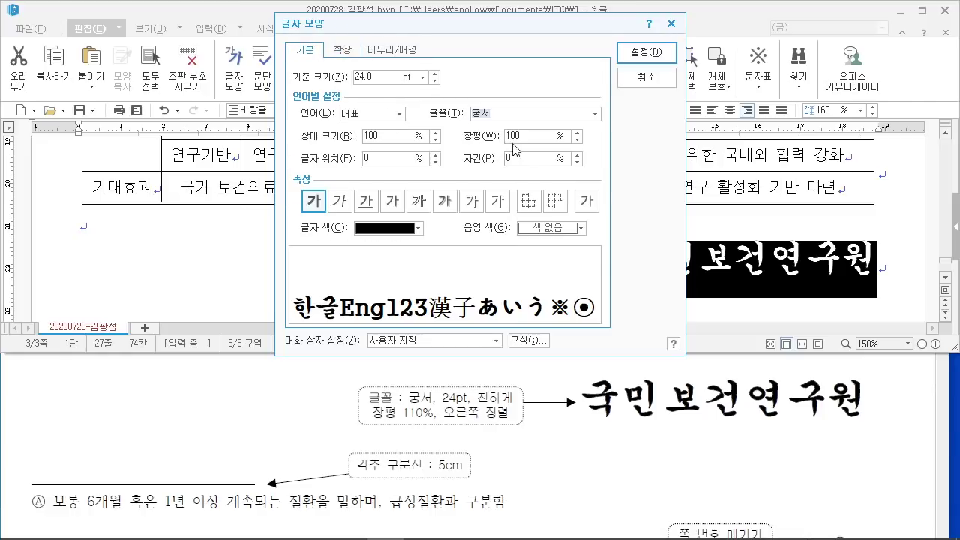
mouse_move(517, 142)
mouse_down()
mouse_move(515, 119)
mouse_move(513, 154)
mouse_up()
drag(395, 410, 446, 425)
drag(509, 147, 421, 392)
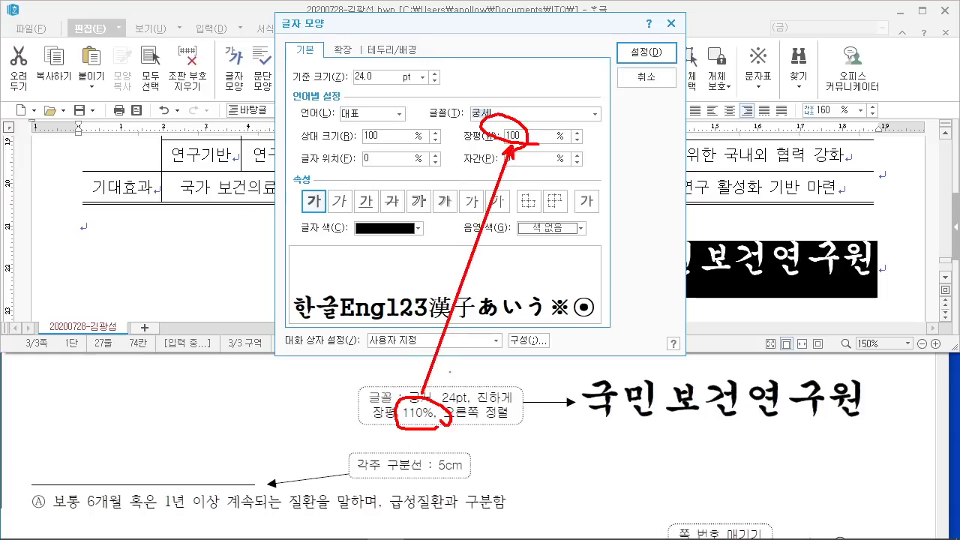
key(Escape)
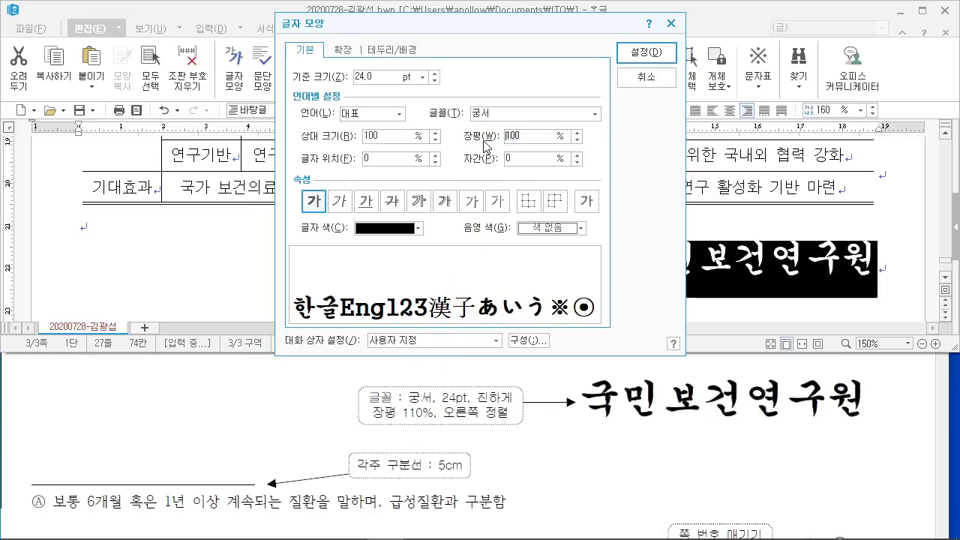
text(110)
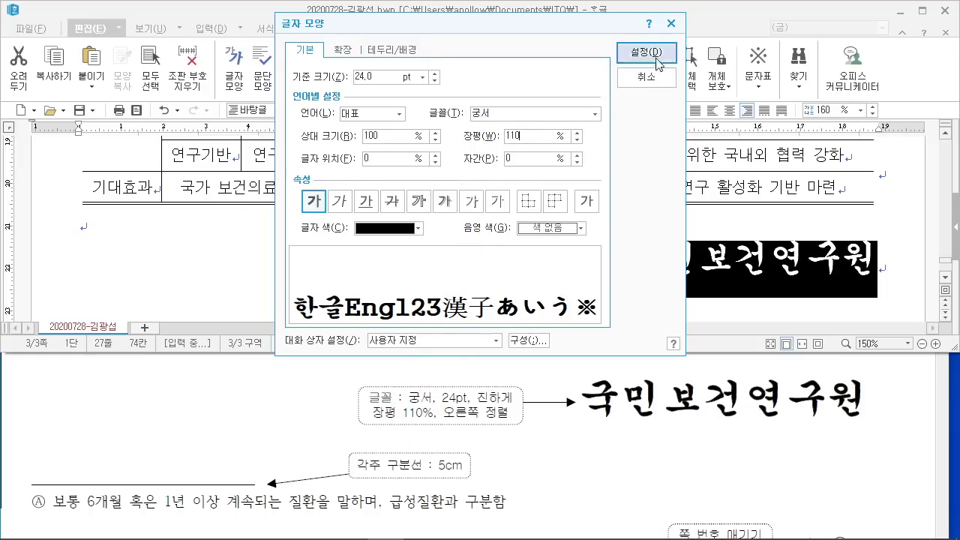
click(646, 52)
Step: Bring the reference PDF in Acrobat to the front and move its window higher
key(Up)
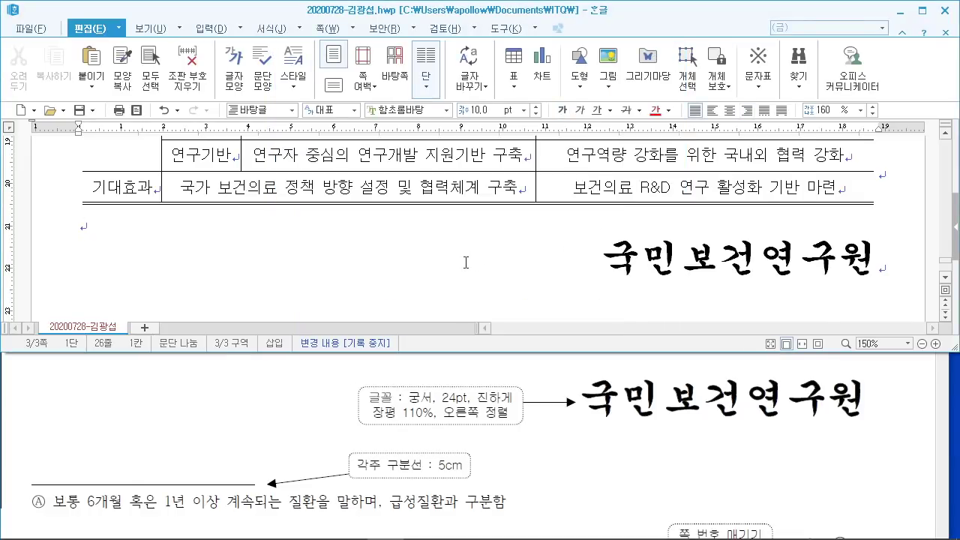
scroll(466, 262, down, 1)
click(422, 401)
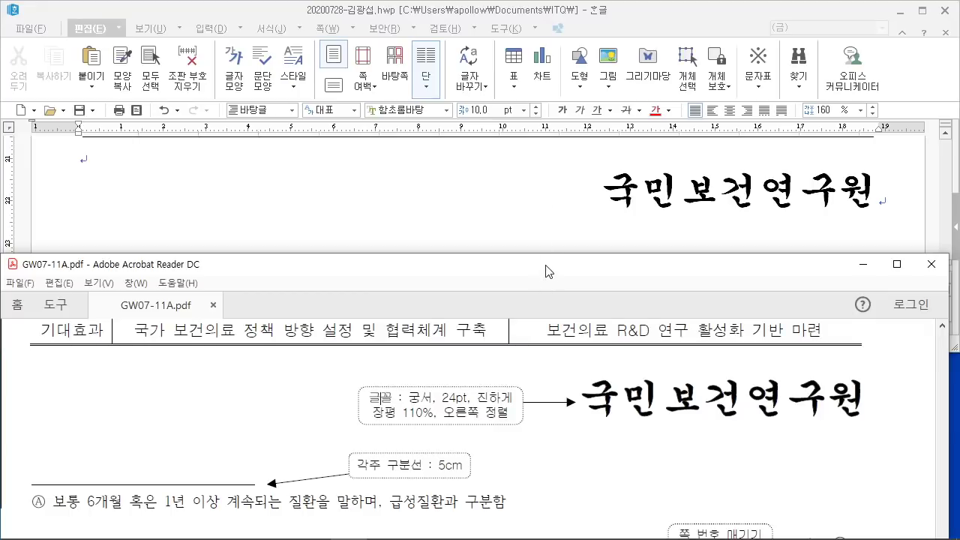
drag(546, 266, 559, 219)
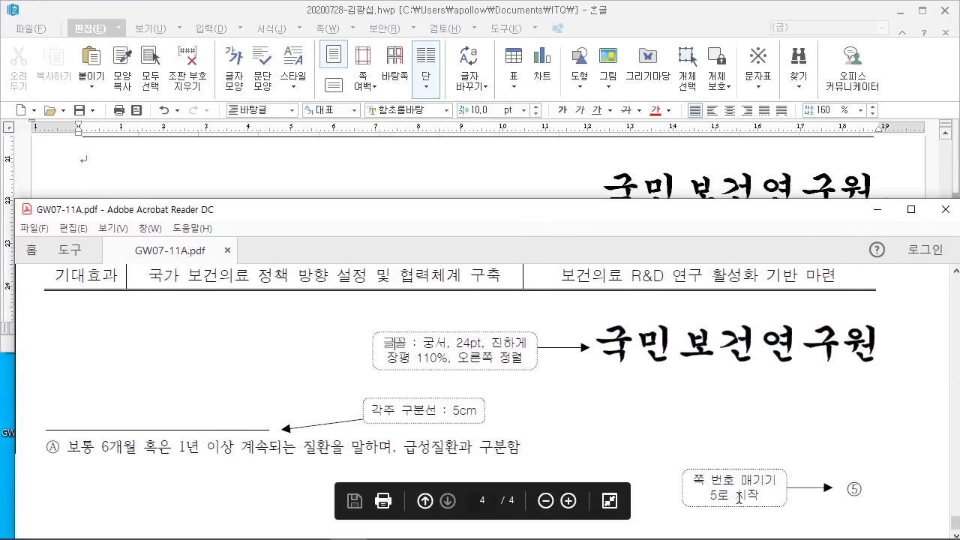
mouse_move(544, 222)
mouse_down()
mouse_move(540, 236)
mouse_move(534, 193)
mouse_move(534, 235)
mouse_up()
scroll(540, 235, up, 10)
Step: Return to the answer document, mark it up with red explanatory annotations, then clear them
scroll(553, 389, down, 5)
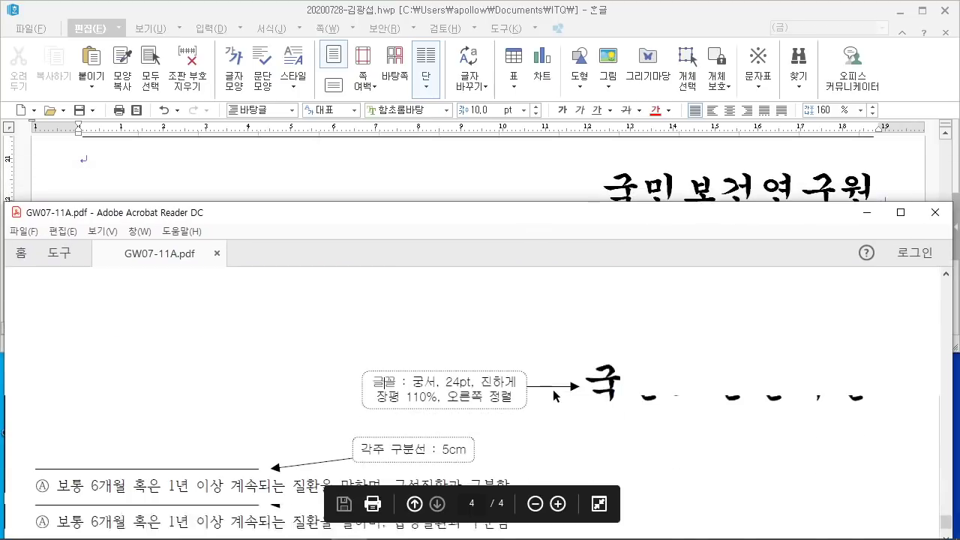
click(486, 191)
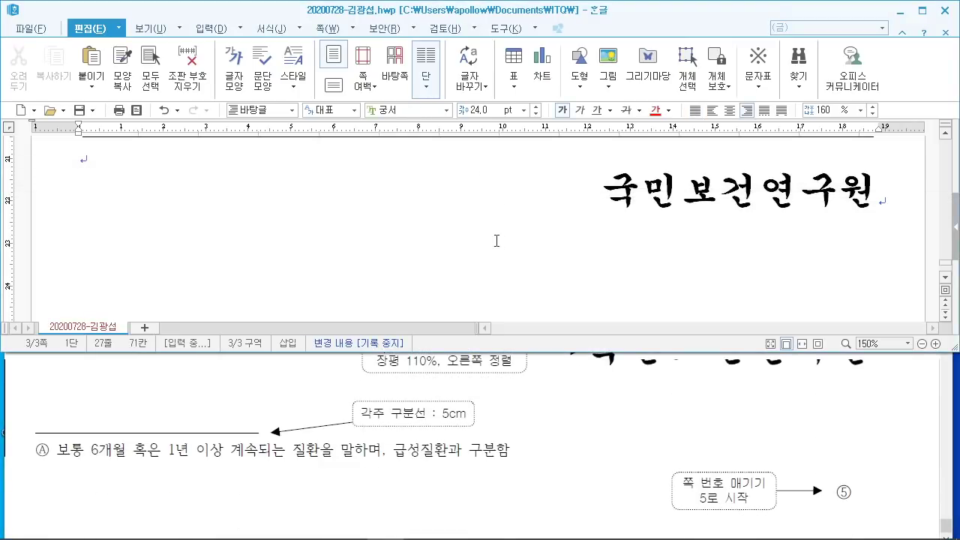
drag(267, 56, 435, 220)
drag(303, 110, 342, 158)
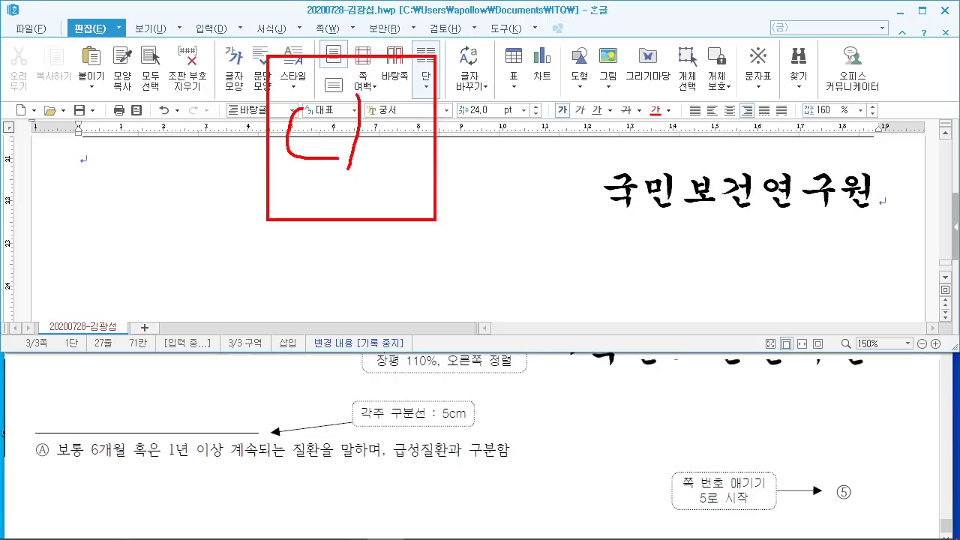
drag(351, 94, 372, 168)
drag(405, 93, 433, 147)
drag(458, 97, 462, 160)
drag(450, 132, 485, 128)
drag(501, 68, 641, 207)
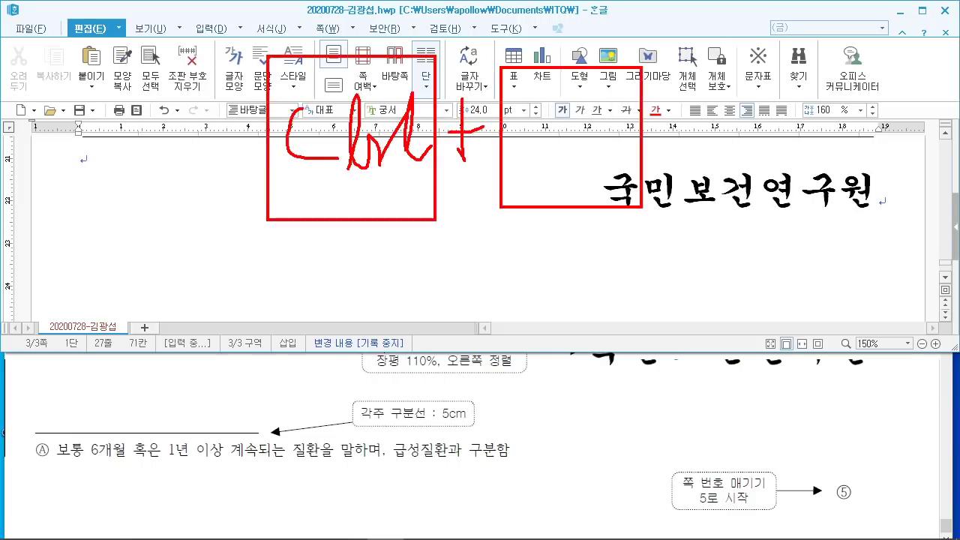
drag(548, 99, 551, 151)
drag(550, 112, 589, 150)
drag(578, 87, 575, 139)
drag(663, 197, 645, 233)
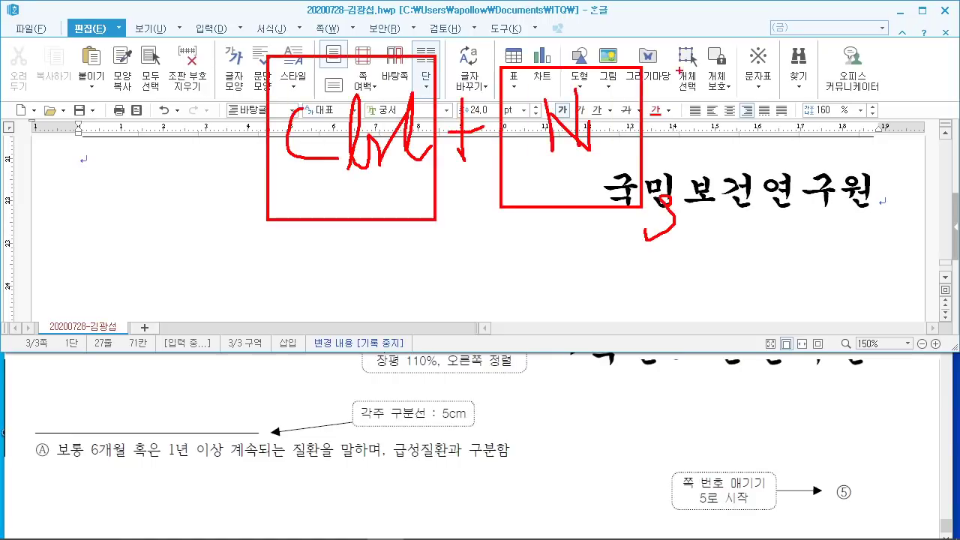
mouse_move(685, 66)
mouse_down()
mouse_move(835, 66)
mouse_move(837, 221)
mouse_up()
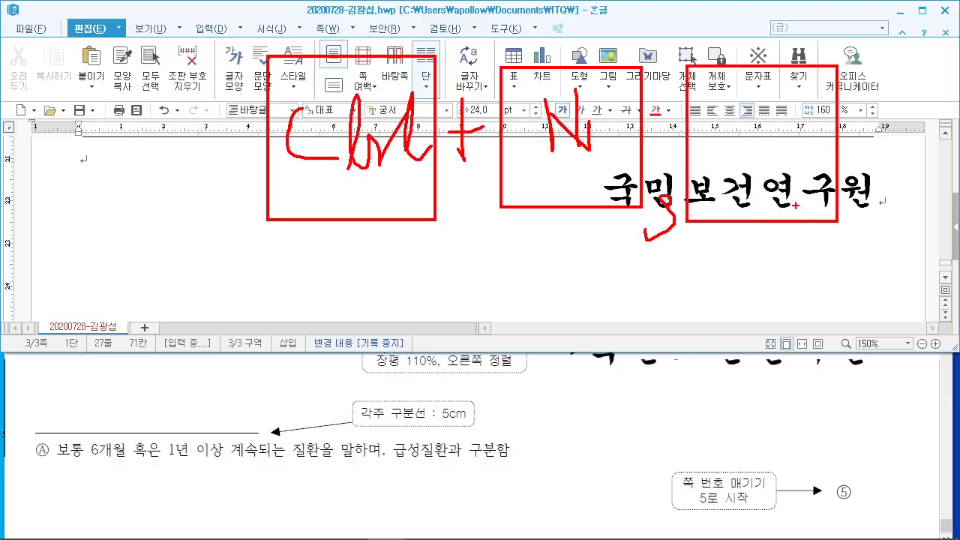
drag(753, 119, 792, 133)
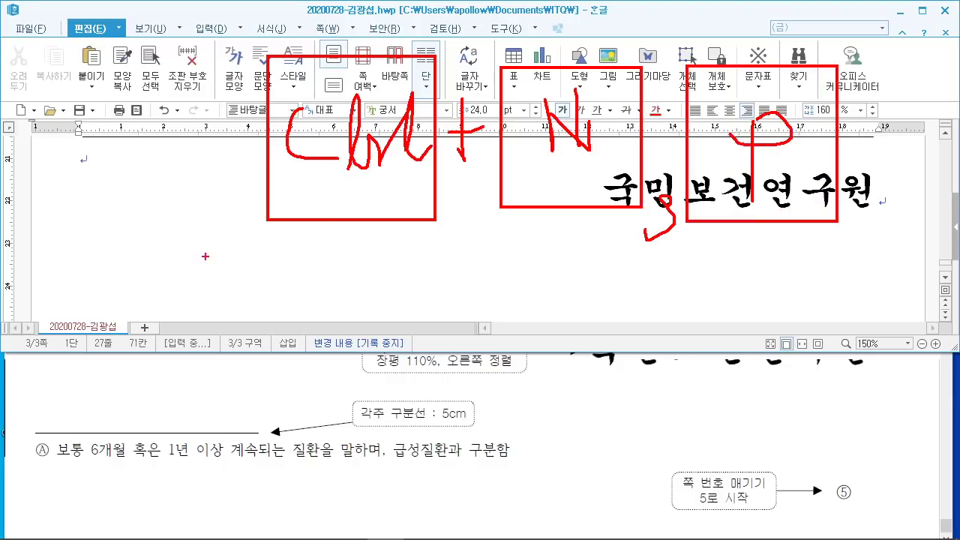
drag(158, 261, 244, 324)
key(Escape)
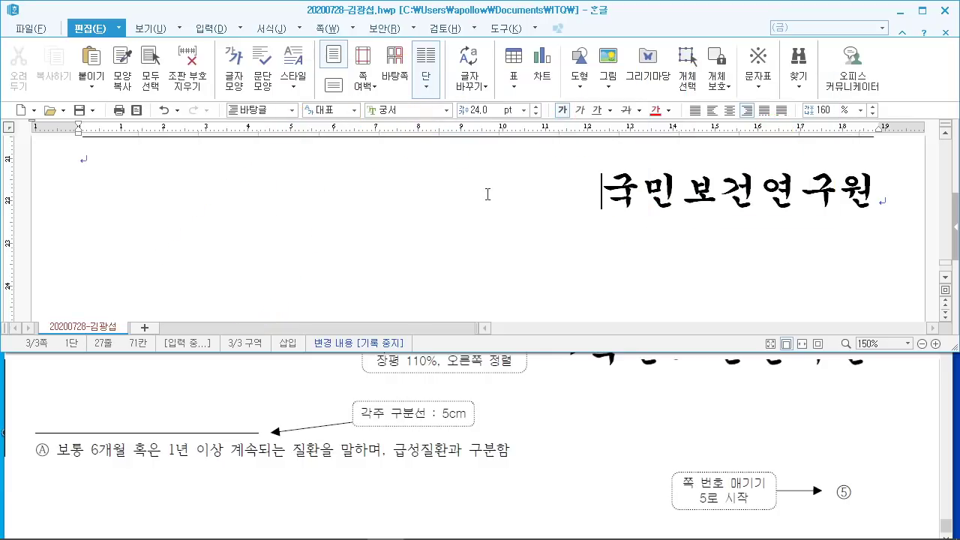
Step: Dismiss the print settings and call up 쪽 번호 매기기 with Ctrl+N, P
key(alt+p)
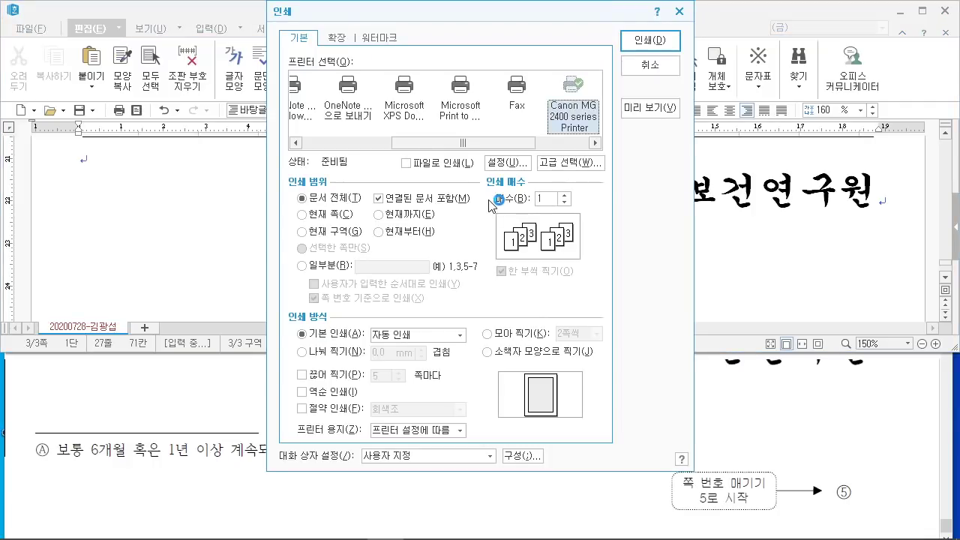
click(638, 66)
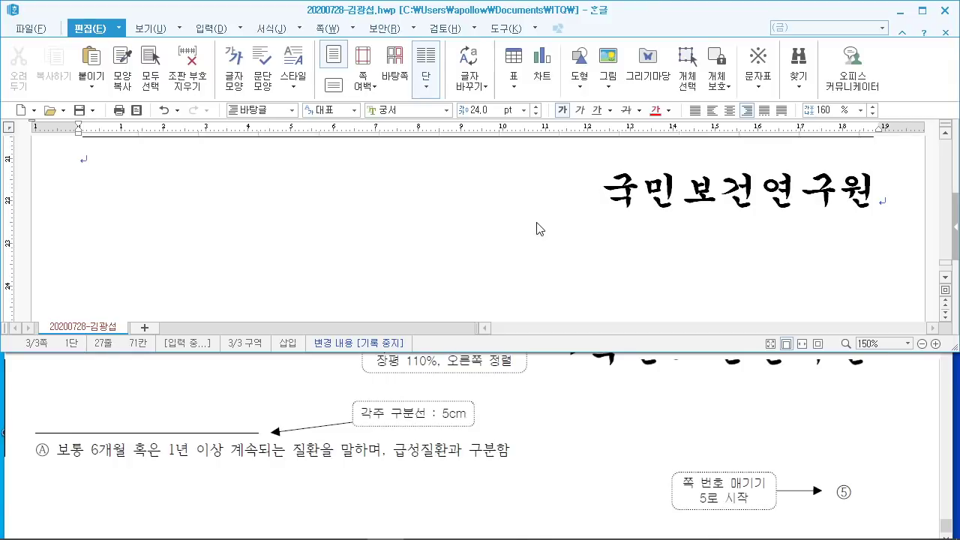
key(ctrl+n)
key(p)
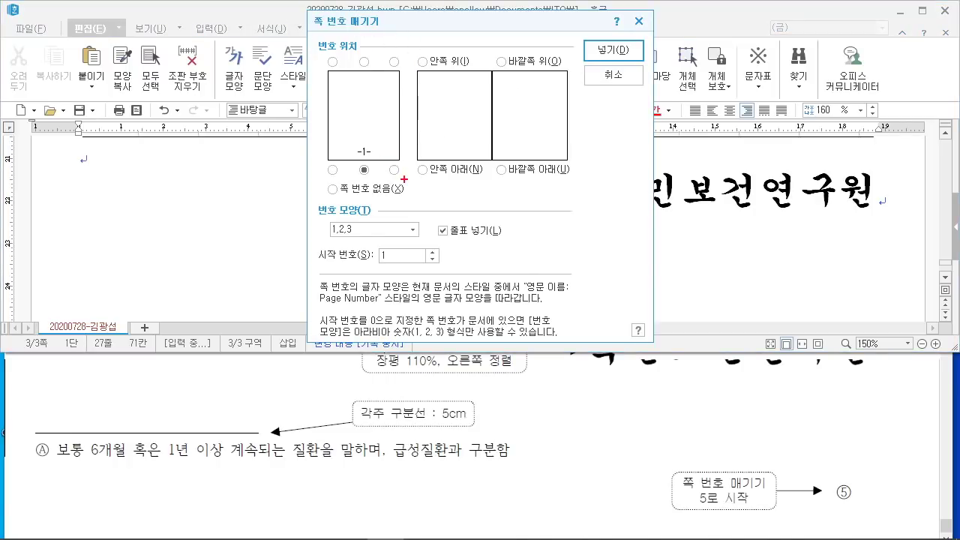
Step: Place page numbers at the bottom right, without dashes, in circled ①,②,③ style
drag(404, 179, 448, 212)
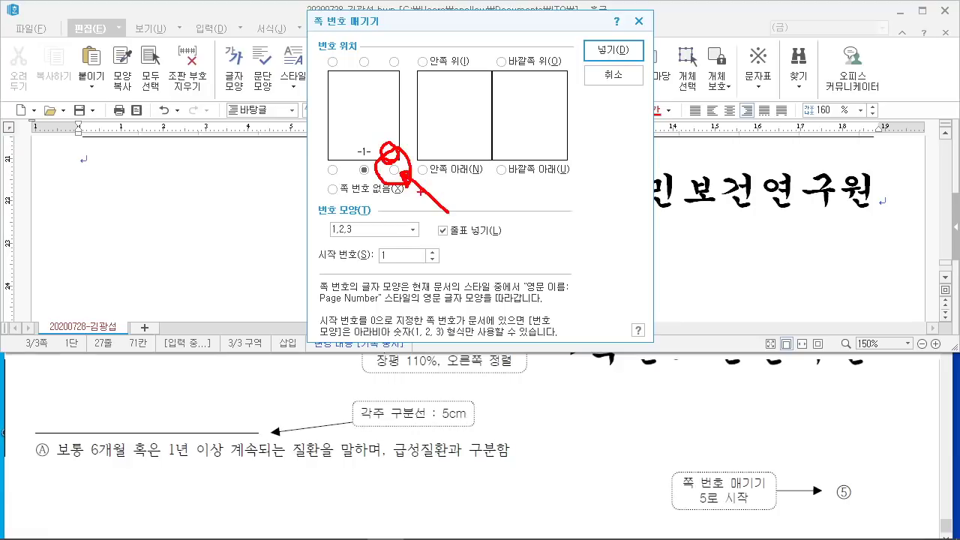
click(394, 169)
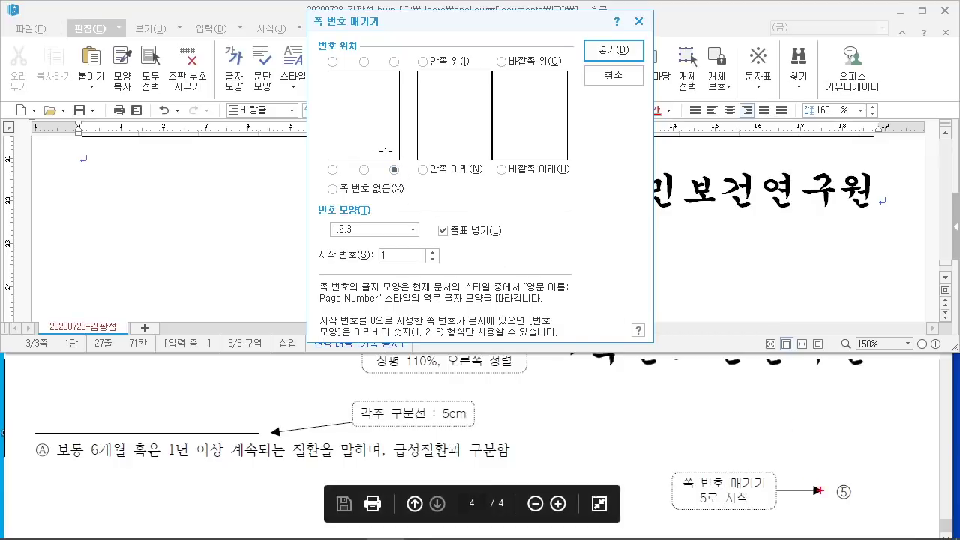
drag(832, 469, 807, 474)
drag(428, 241, 500, 242)
mouse_move(454, 207)
mouse_down()
mouse_move(424, 245)
mouse_move(420, 213)
mouse_up()
key(Escape)
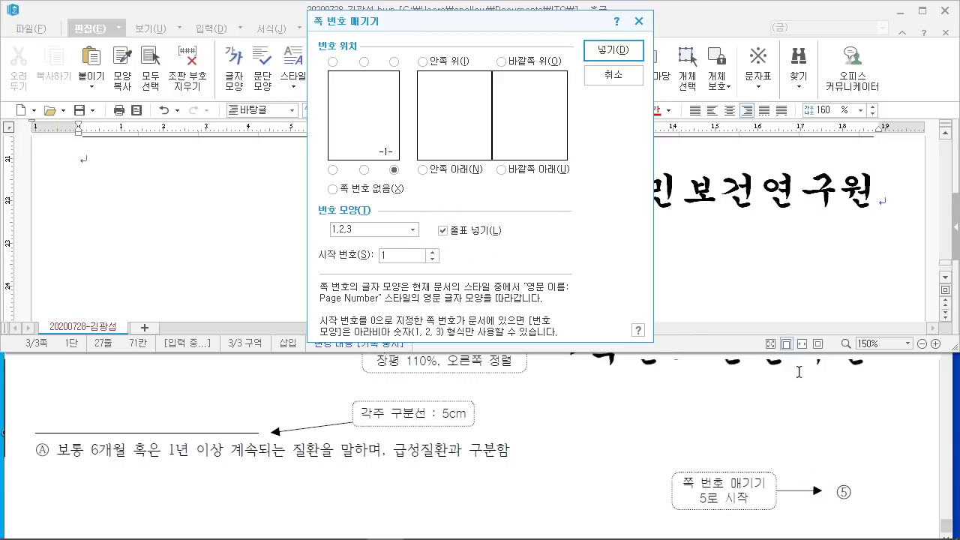
click(442, 230)
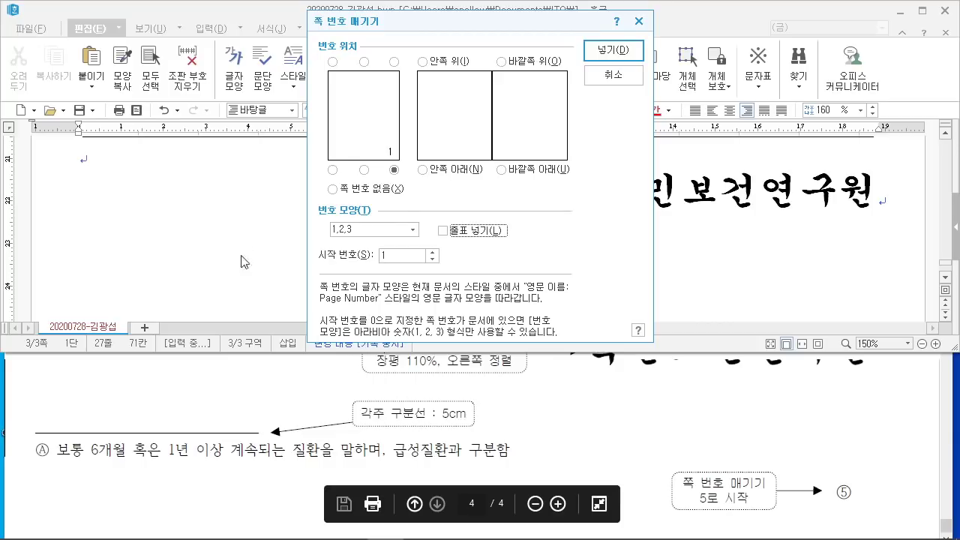
click(411, 229)
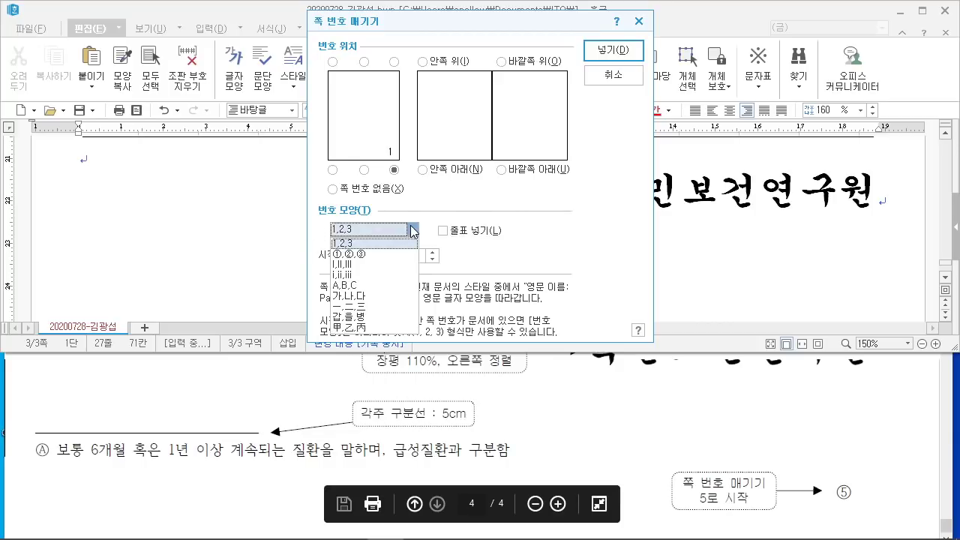
click(373, 255)
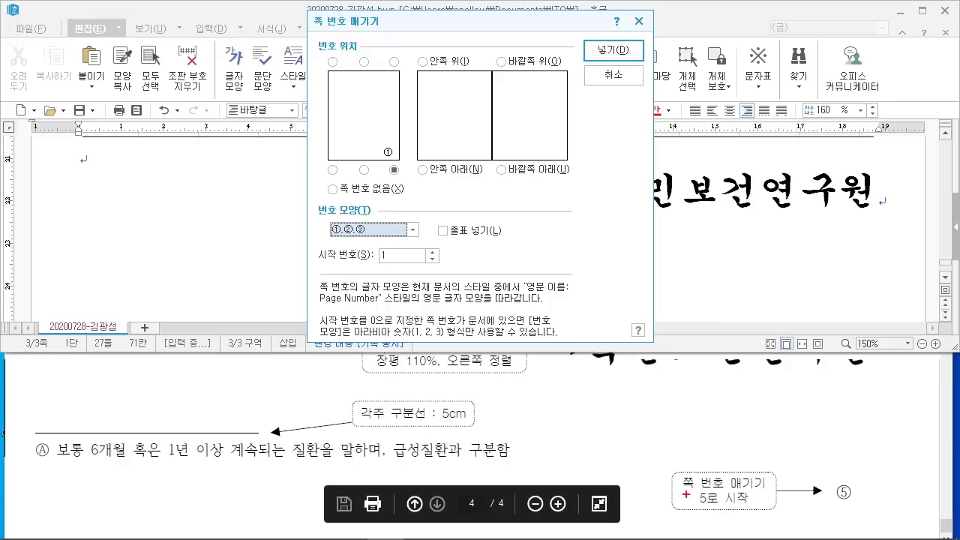
Step: Set the start number to 5 and insert the page numbers
drag(692, 484, 773, 518)
mouse_move(543, 229)
mouse_down()
mouse_move(537, 246)
mouse_move(617, 241)
mouse_up()
mouse_move(658, 196)
mouse_down()
mouse_move(634, 225)
mouse_move(660, 199)
mouse_up()
drag(684, 171, 678, 236)
drag(732, 137, 684, 229)
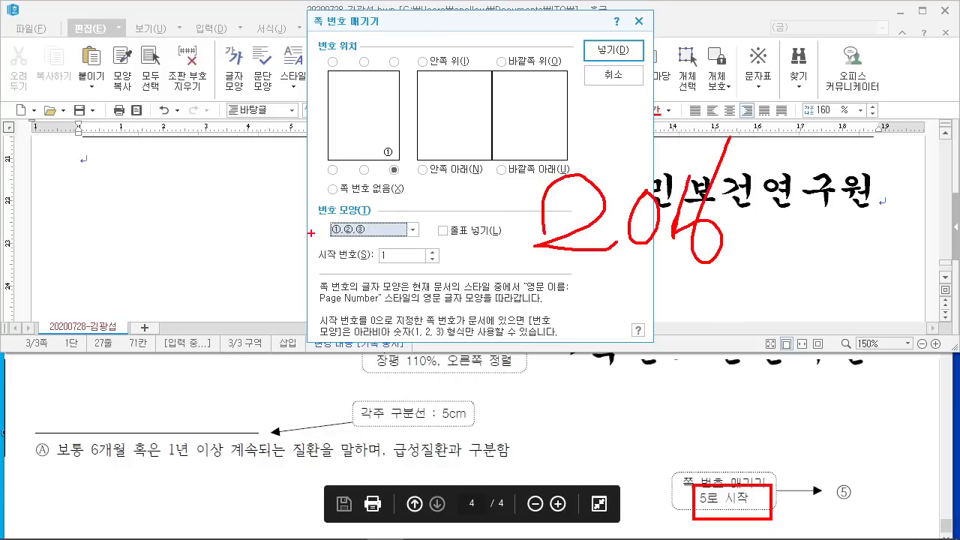
mouse_move(310, 232)
mouse_down()
mouse_move(489, 279)
mouse_move(473, 242)
mouse_up()
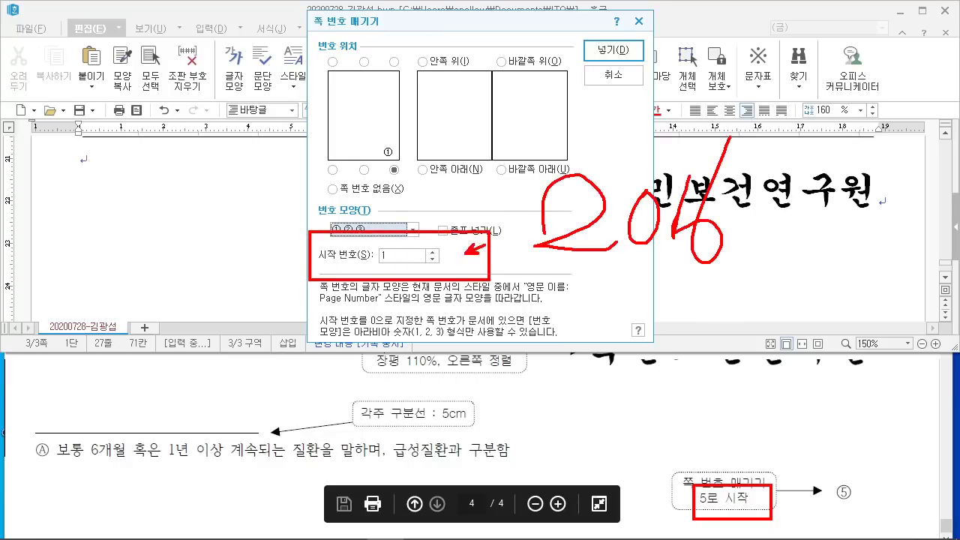
drag(536, 223, 465, 254)
drag(305, 36, 395, 37)
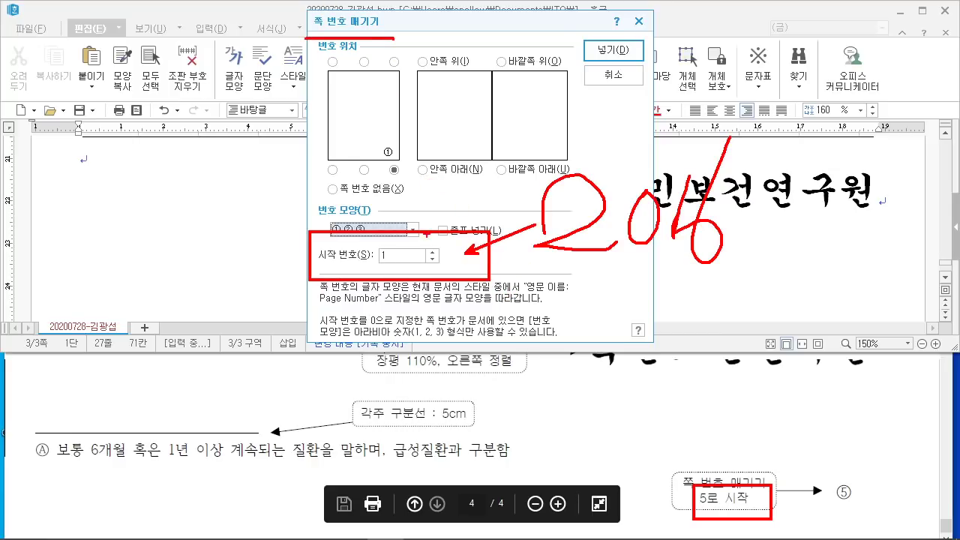
drag(464, 235, 432, 275)
drag(431, 241, 472, 277)
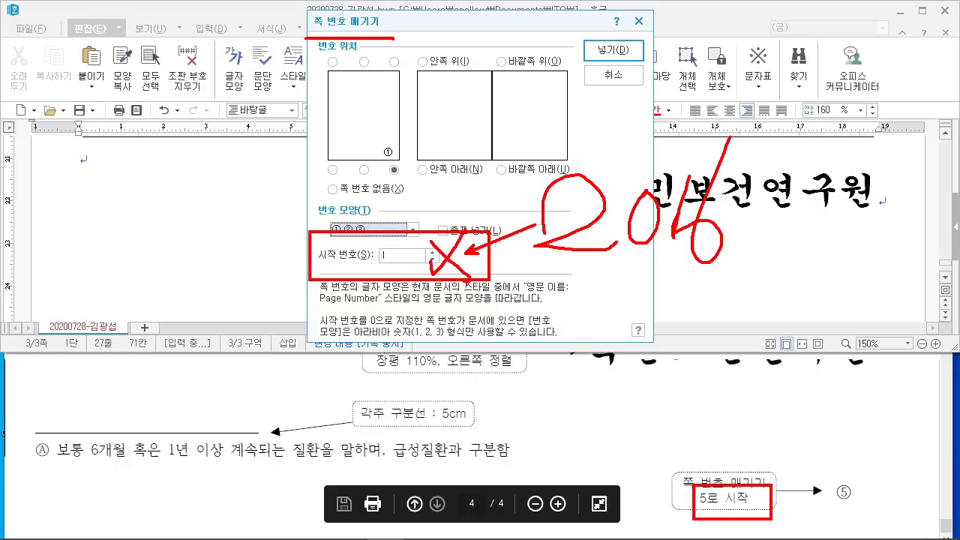
key(Escape)
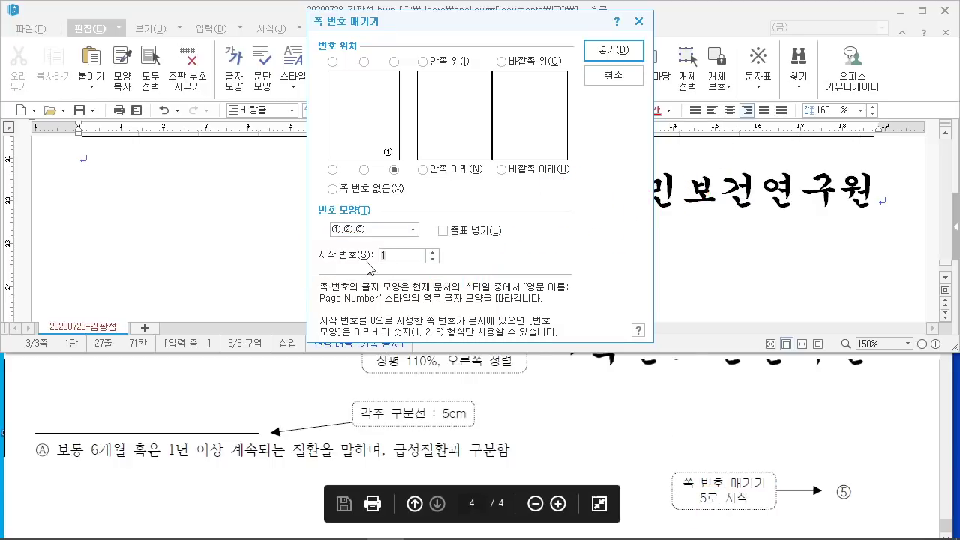
text(5)
click(615, 52)
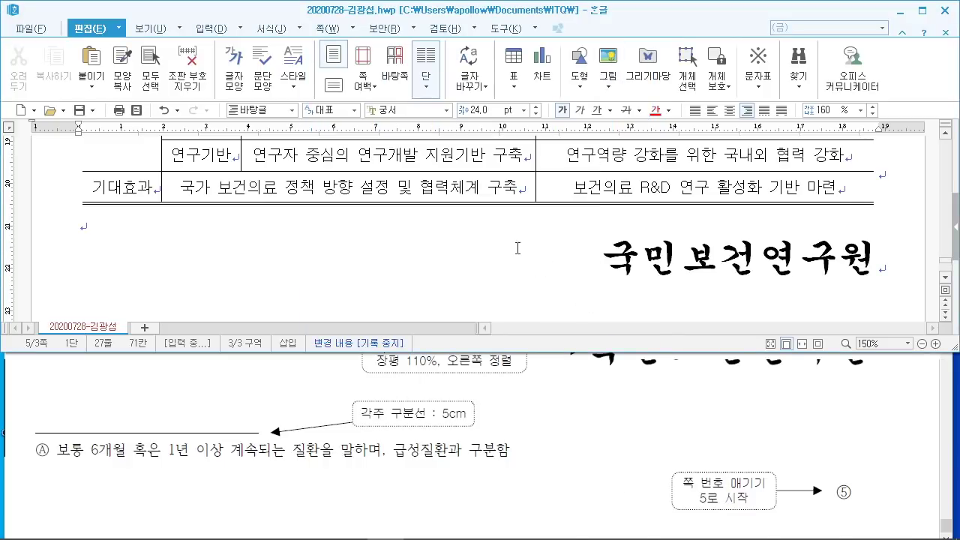
Step: Insert a 새 번호로 시작 page-number restart and check that circled ⑤ shows
click(350, 30)
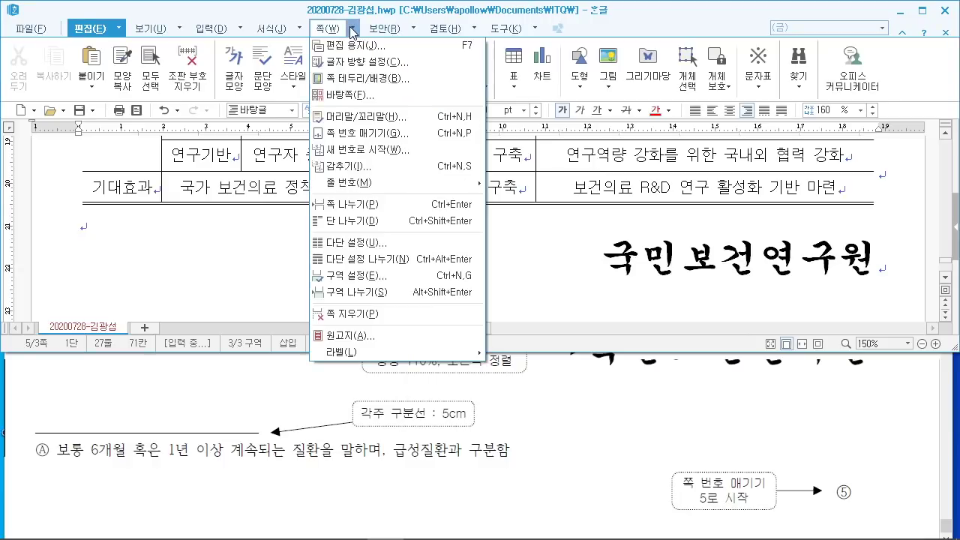
click(373, 152)
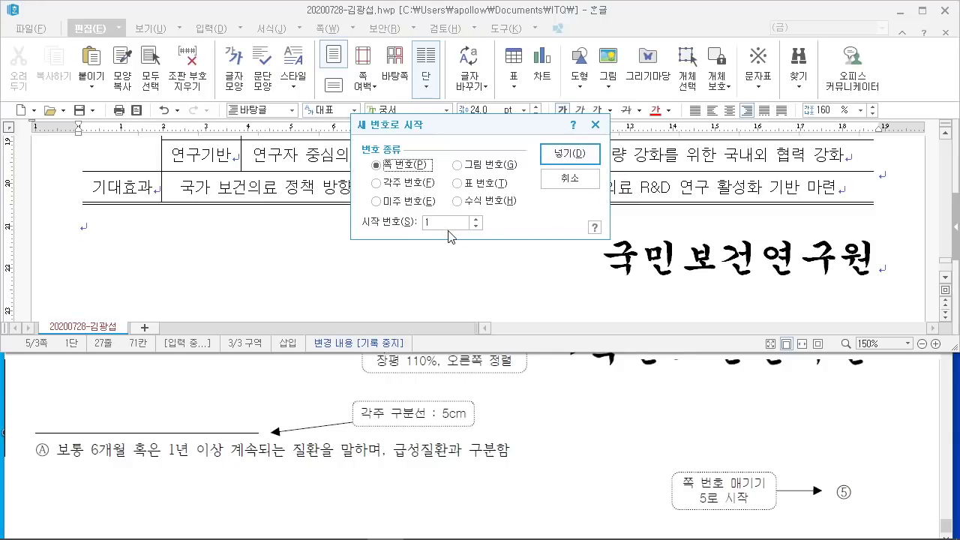
click(570, 154)
scroll(604, 240, down, 5)
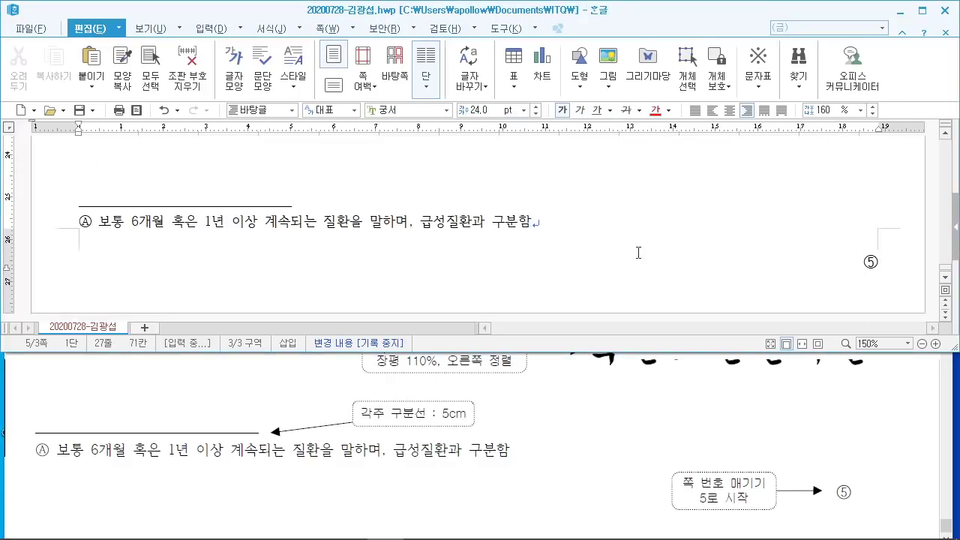
Step: Maximize the Hangul window and scroll down to the empty lines under 3. and 4
scroll(631, 242, up, 20)
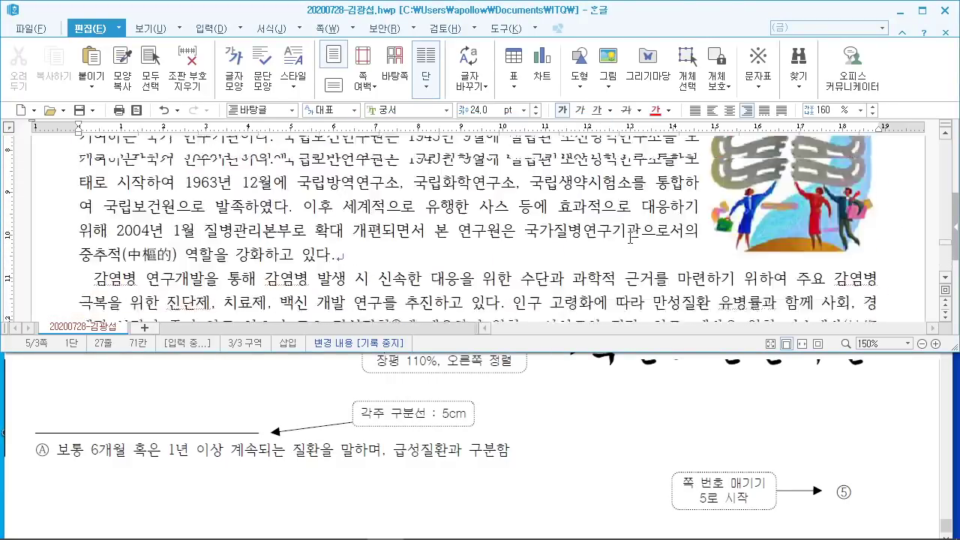
click(922, 11)
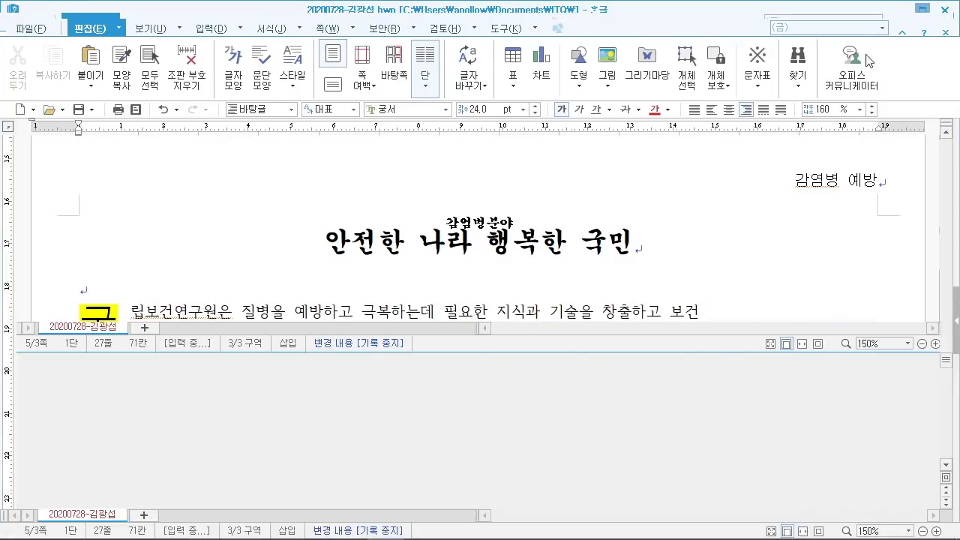
scroll(672, 208, down, 10)
scroll(672, 208, up, 7)
scroll(678, 208, down, 10)
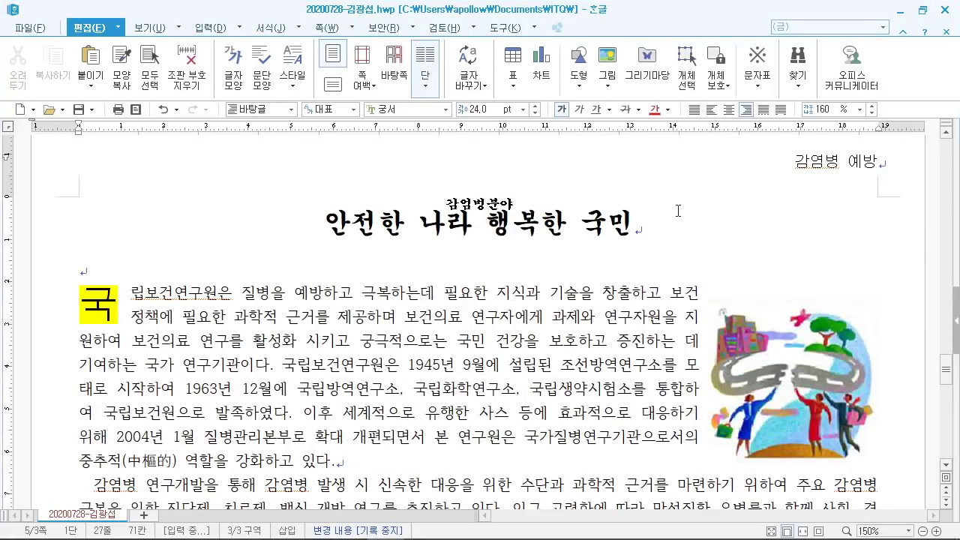
scroll(680, 212, down, 10)
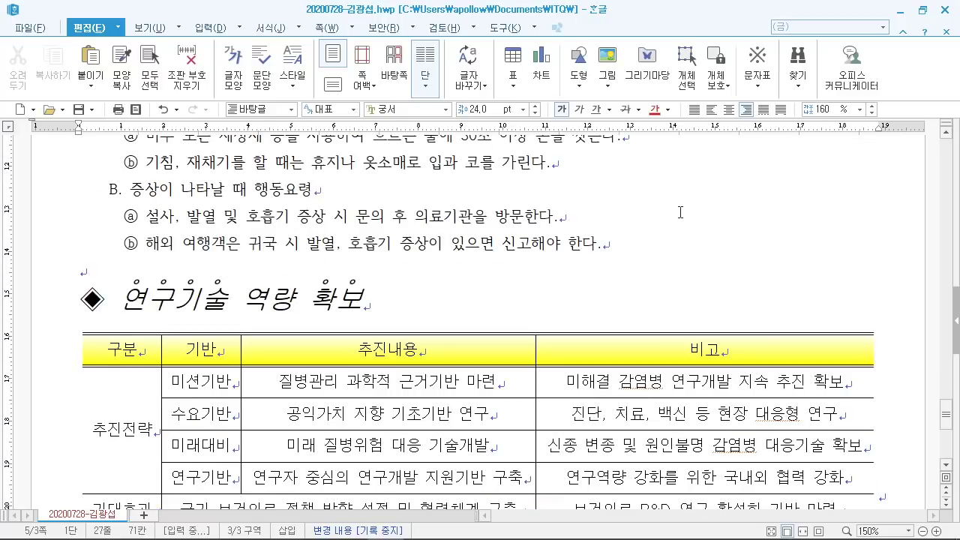
scroll(679, 214, up, 5)
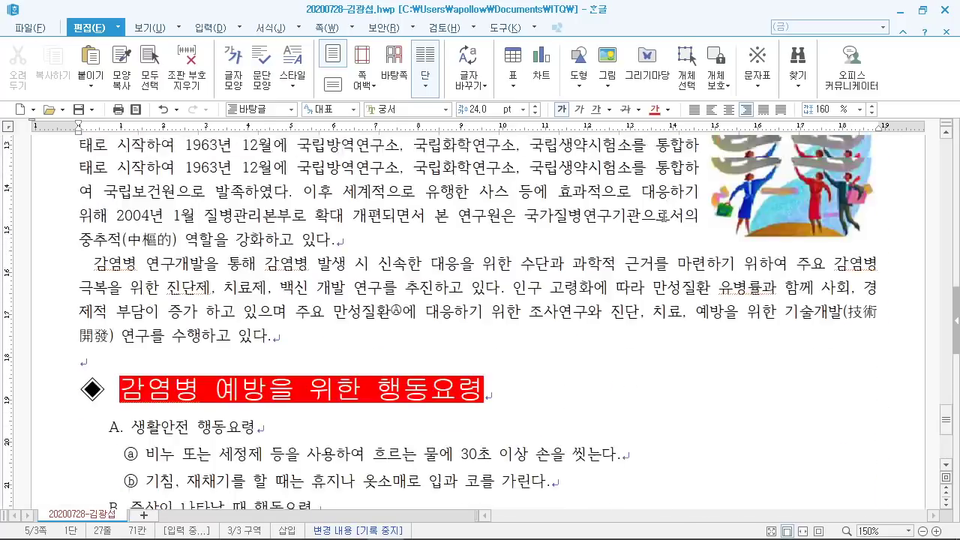
scroll(664, 218, down, 10)
scroll(661, 225, up, 5)
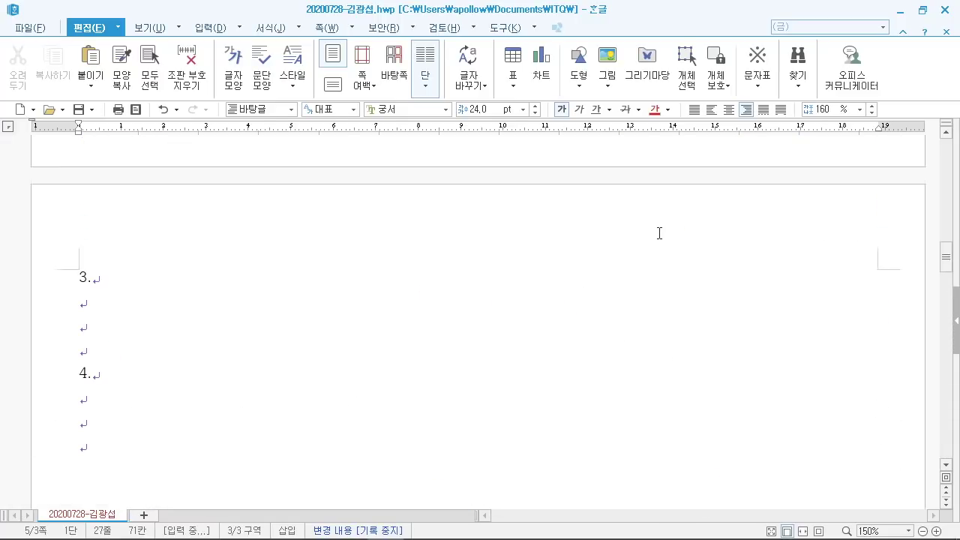
scroll(646, 240, down, 1)
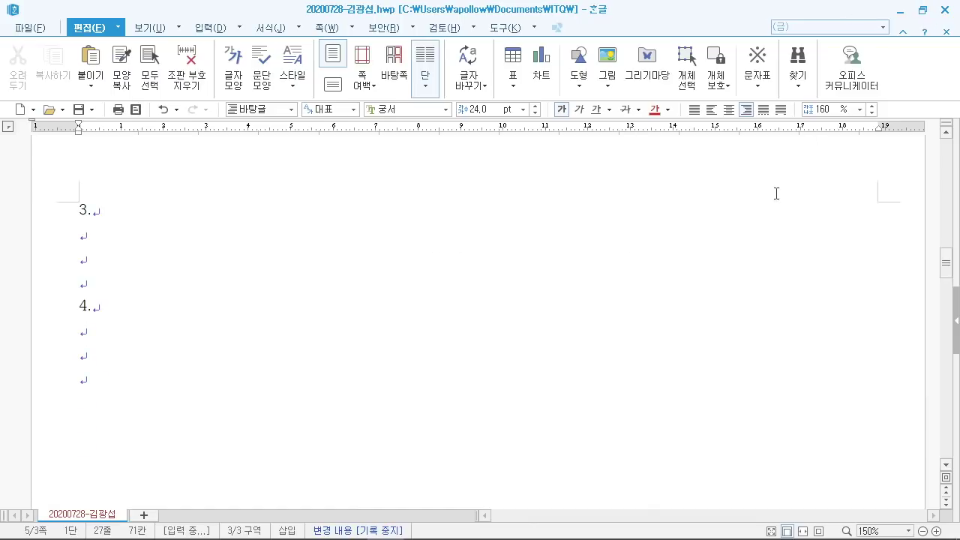
Step: Bring up the question PDF full-screen and read question 3 and question 4's heading
click(350, 526)
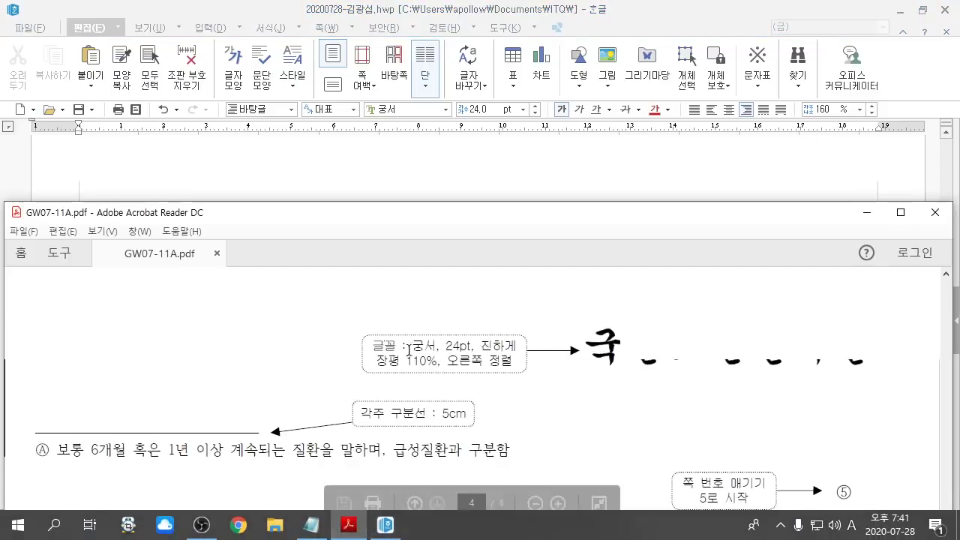
click(901, 212)
scroll(522, 246, up, 15)
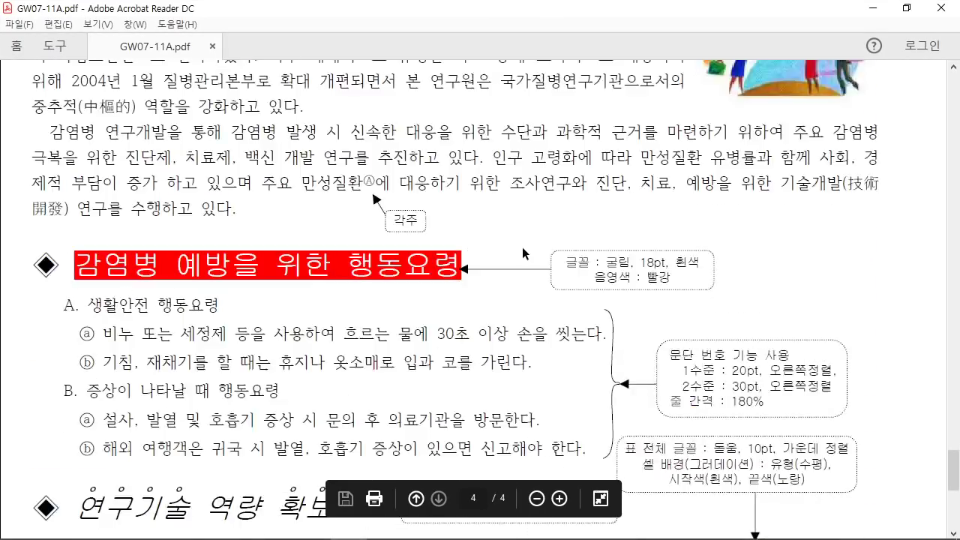
scroll(522, 264, up, 15)
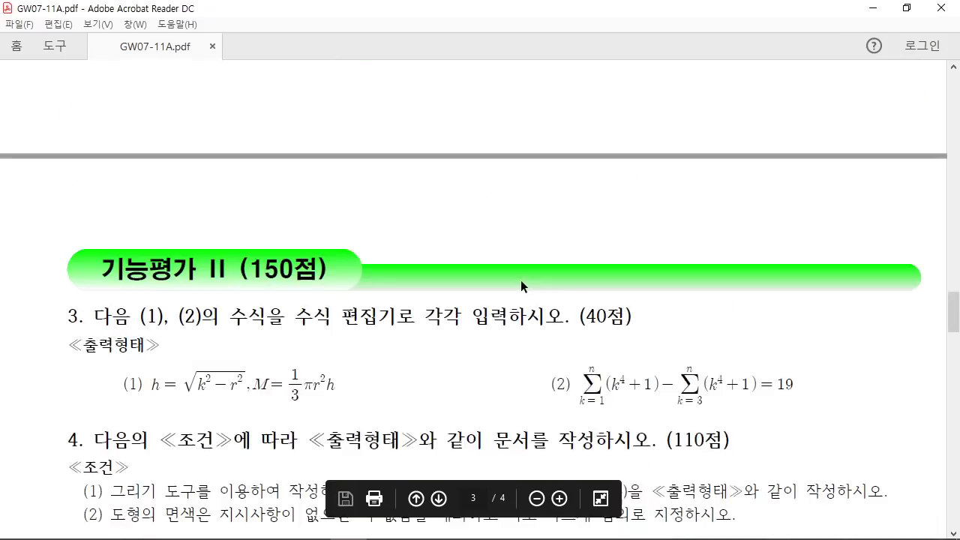
drag(68, 207, 132, 208)
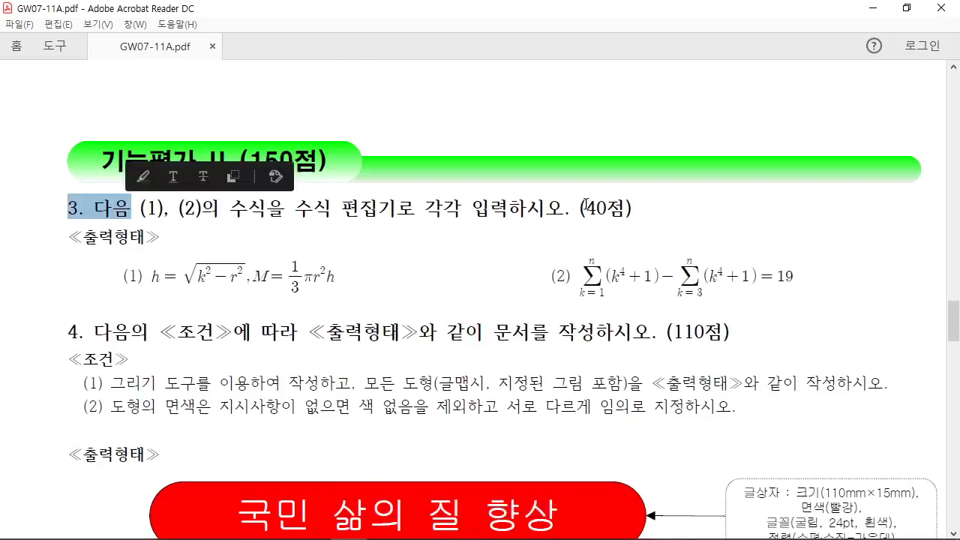
drag(579, 208, 632, 208)
scroll(411, 275, down, 3)
click(59, 223)
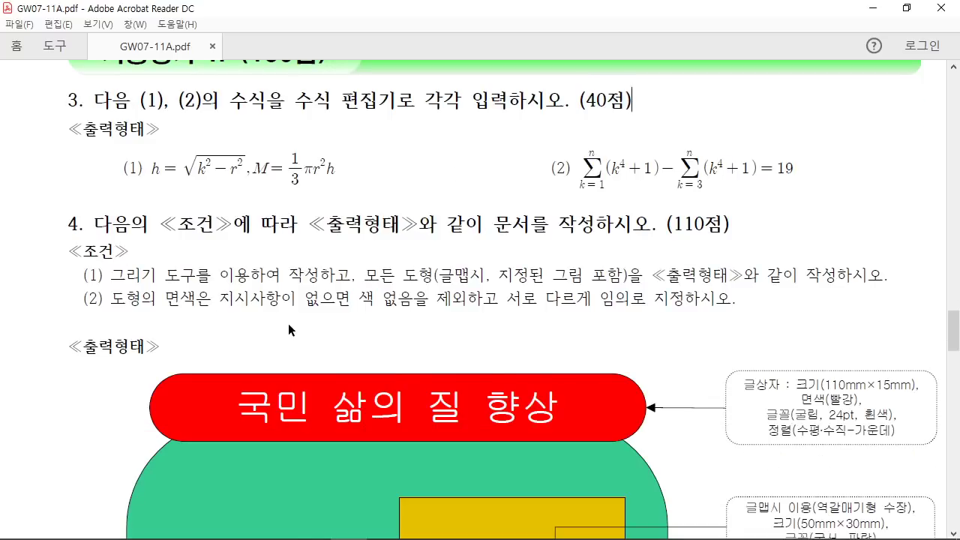
drag(558, 223, 739, 224)
click(510, 275)
scroll(449, 303, down, 3)
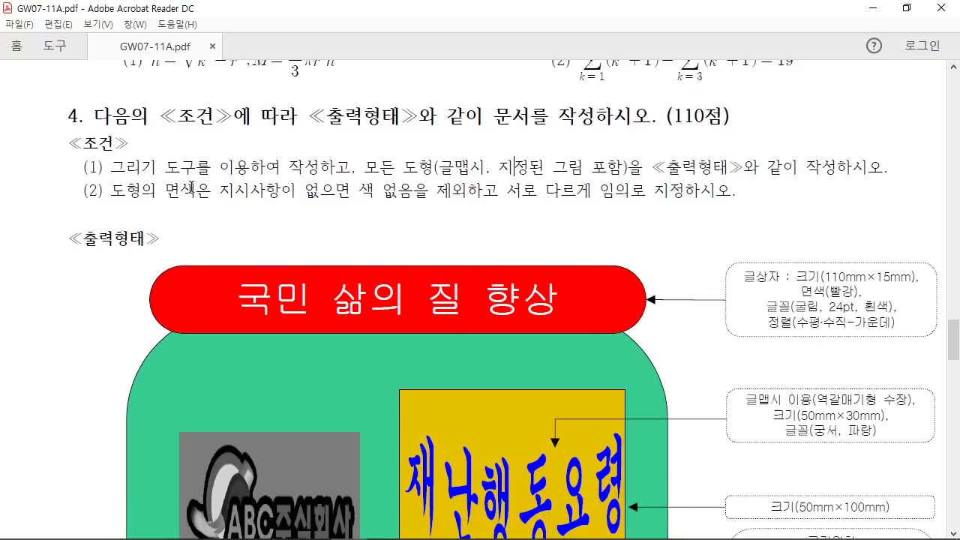
Step: Read question 4's drawing conditions, including the fill colour requirement
drag(110, 166, 357, 168)
click(333, 200)
drag(103, 190, 731, 192)
click(379, 191)
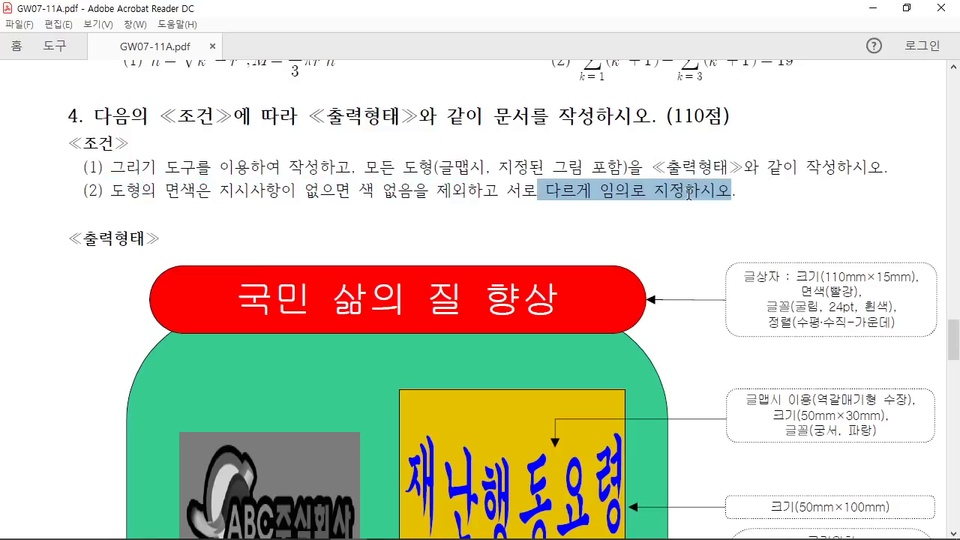
click(580, 222)
scroll(577, 221, down, 4)
scroll(582, 223, down, 1)
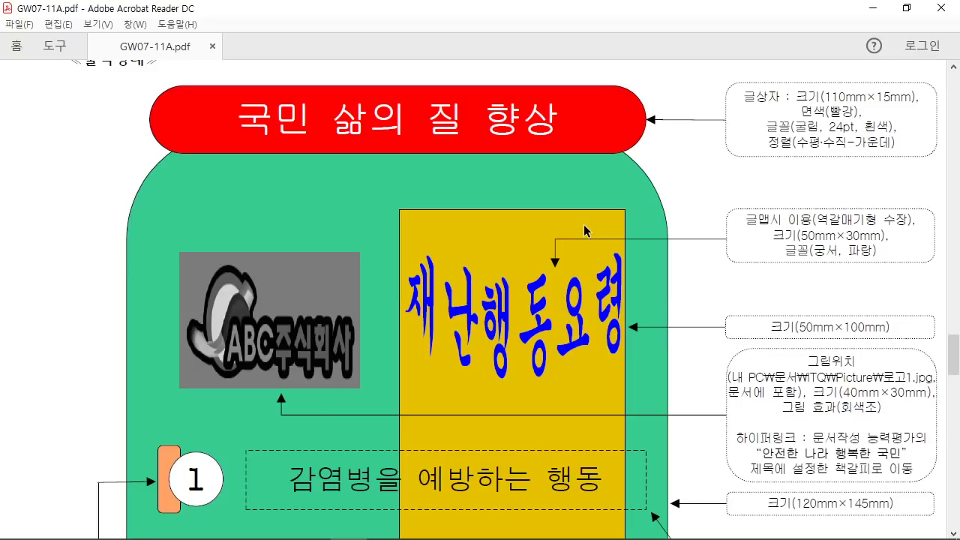
ctrl+scroll(596, 236, down, 3)
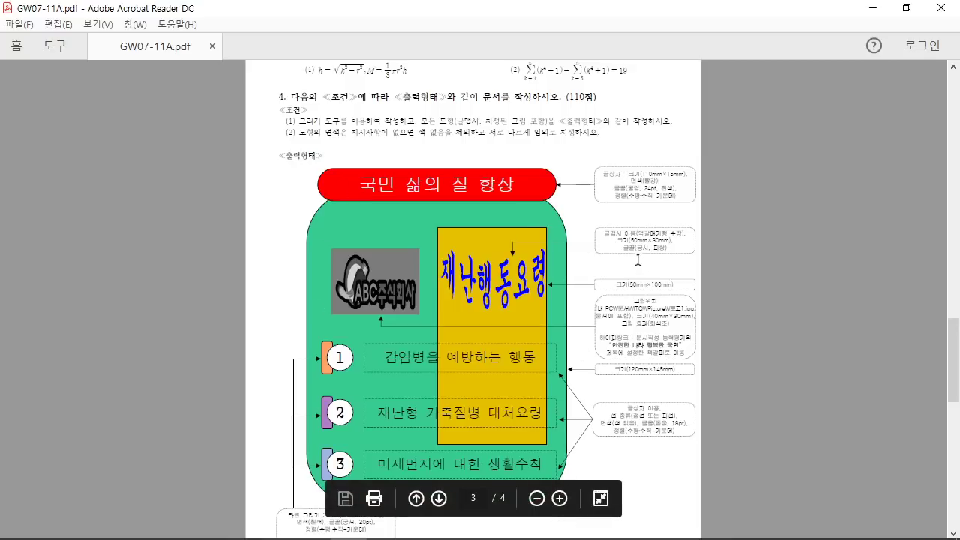
Step: Inspect the green shape's corner in the sample drawing, then return to the Hangul document
drag(571, 218, 694, 169)
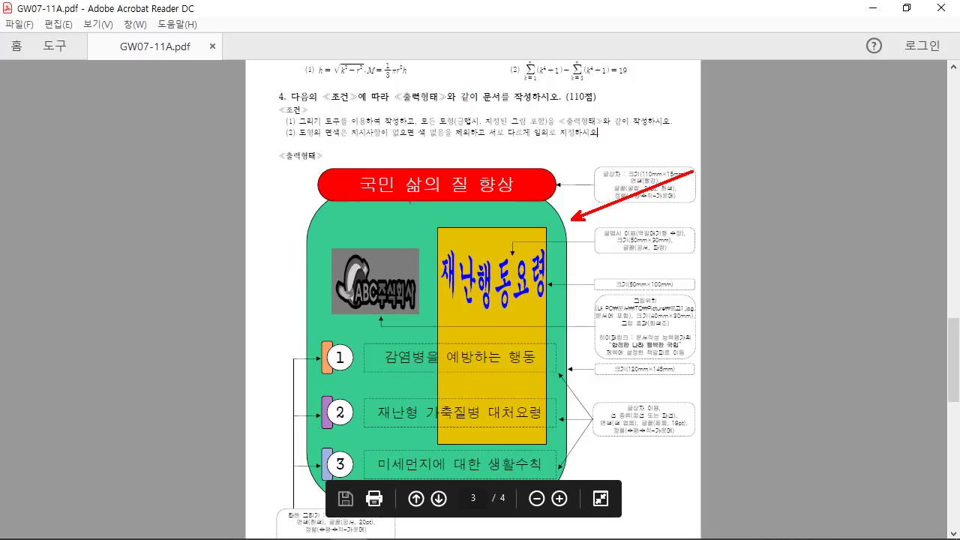
key(Escape)
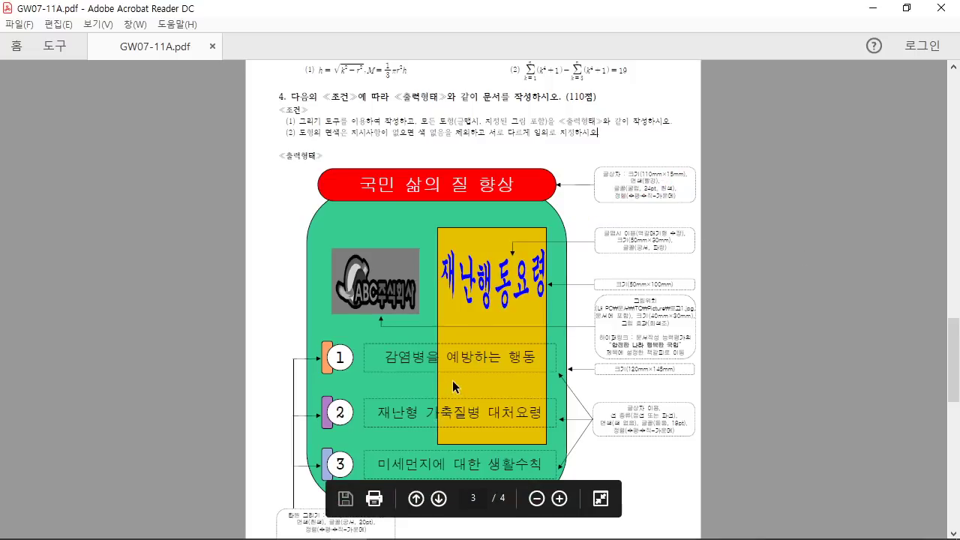
ctrl+scroll(453, 381, up, 2)
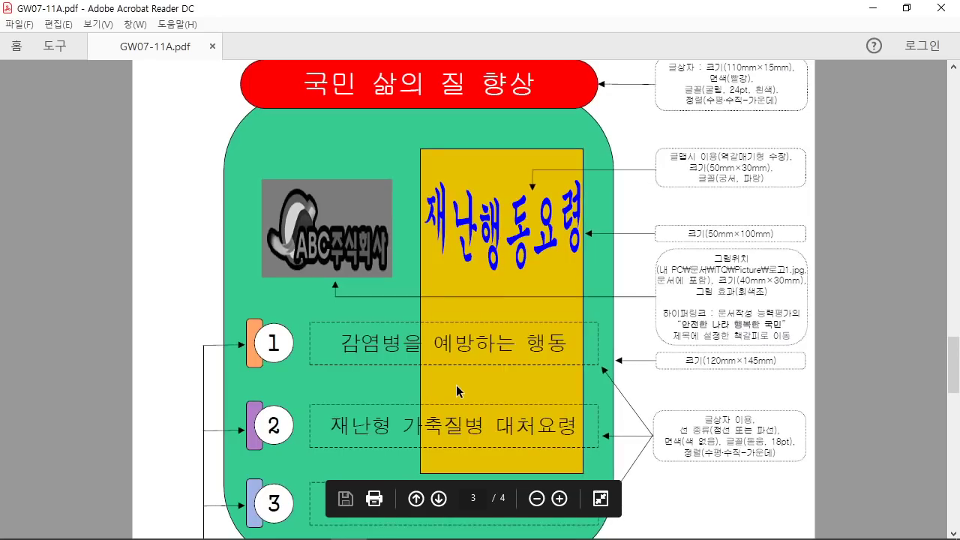
ctrl+scroll(456, 384, up, 1)
scroll(450, 363, up, 3)
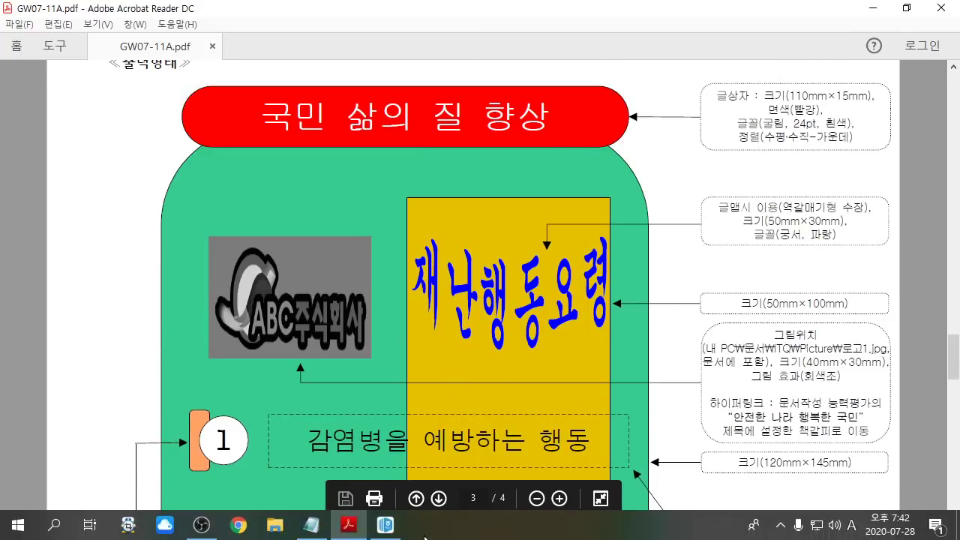
click(385, 525)
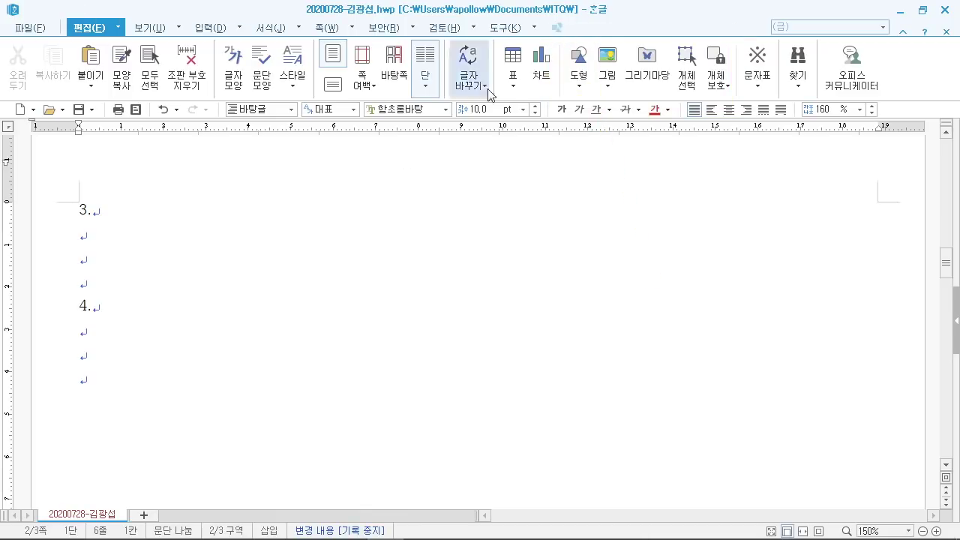
Step: Pick the rectangle from the drawing shapes list and draw a small one below line 4
click(577, 82)
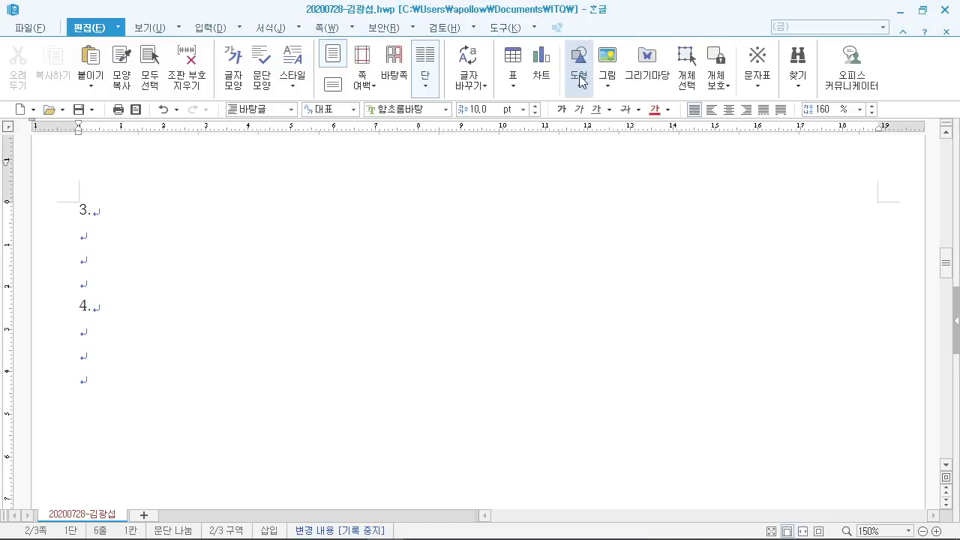
click(578, 82)
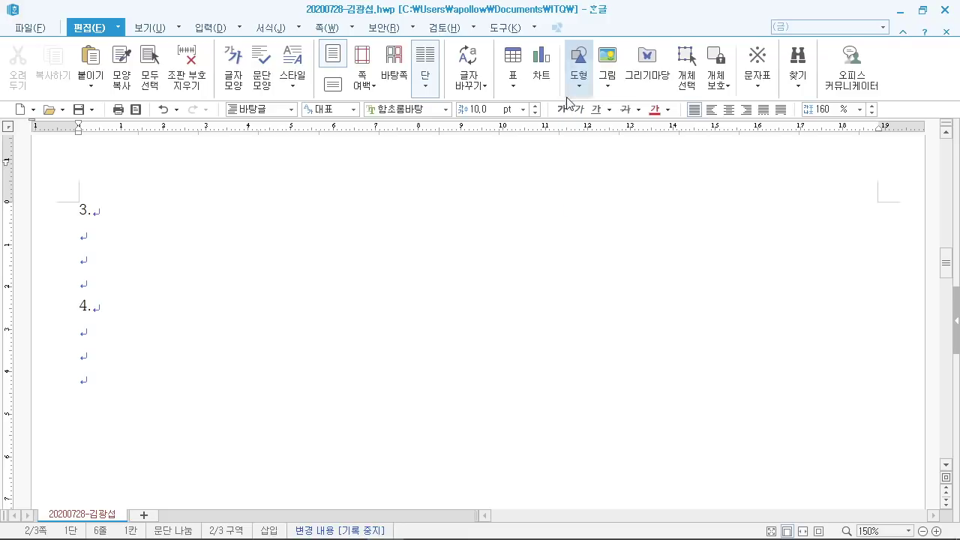
click(584, 91)
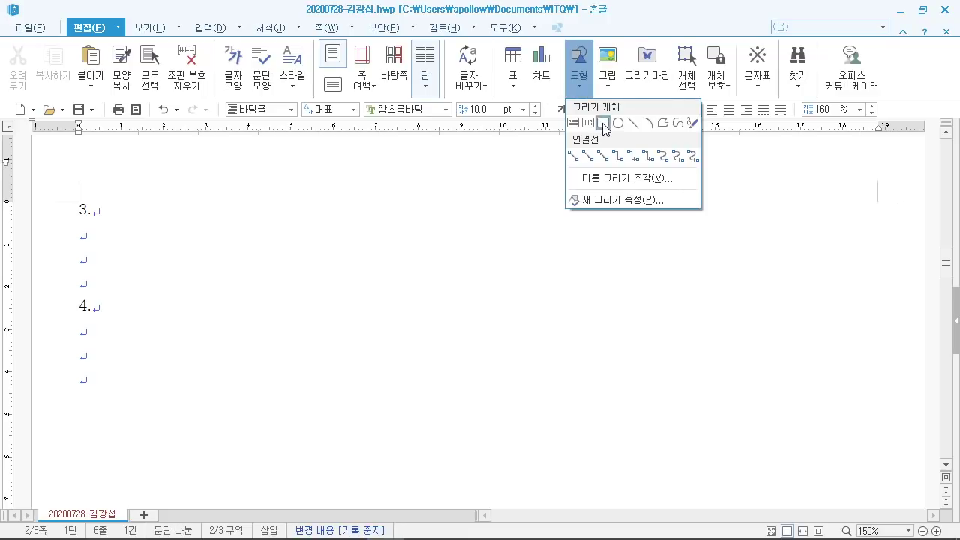
click(602, 123)
scroll(210, 348, down, 3)
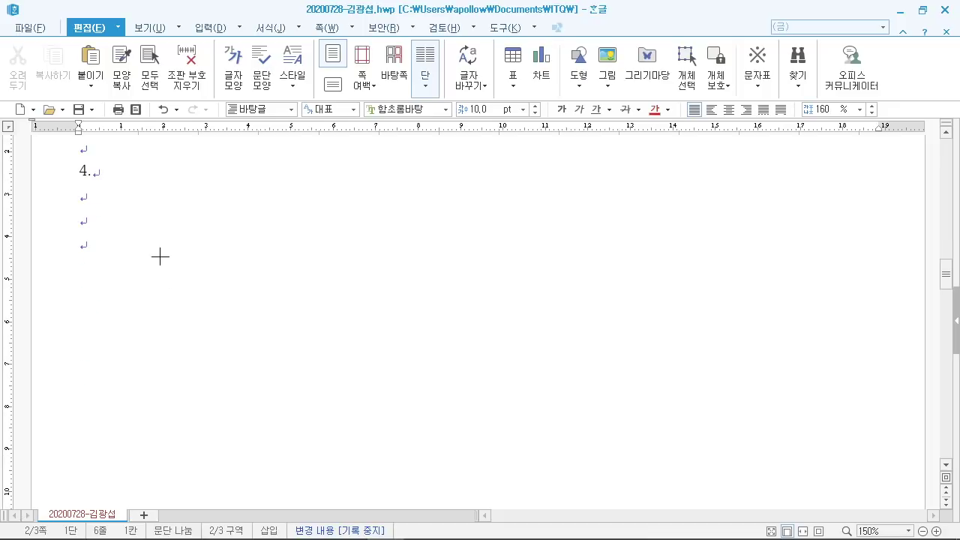
drag(155, 241, 204, 305)
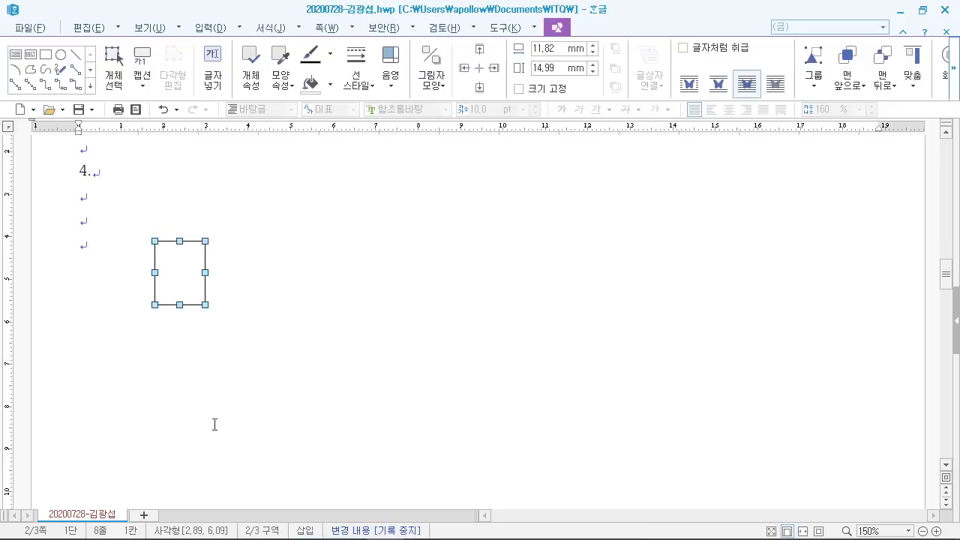
Step: Set the rectangle's size to 120 mm wide and 145 mm tall in its object properties
double_click(188, 273)
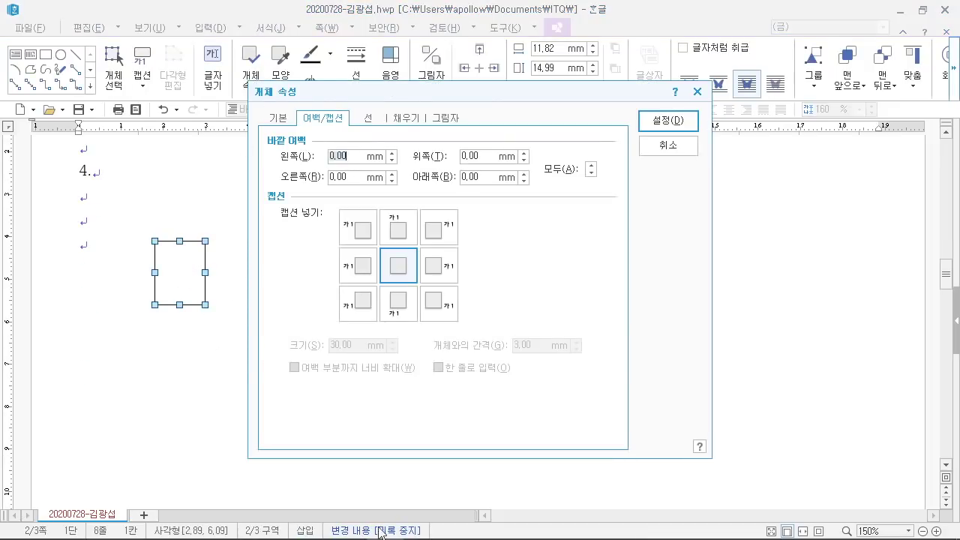
mouse_move(360, 532)
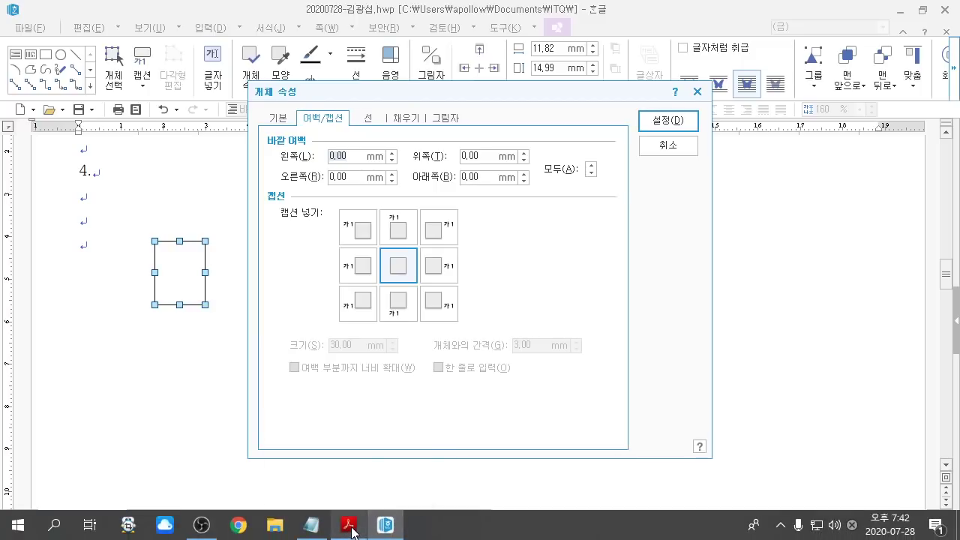
click(360, 533)
scroll(666, 347, down, 1)
scroll(665, 346, down, 2)
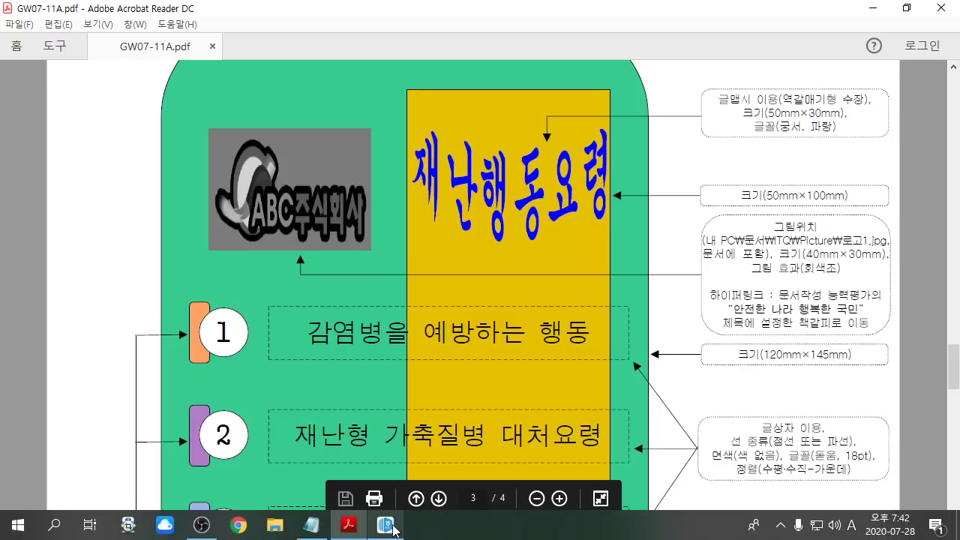
click(392, 532)
click(280, 119)
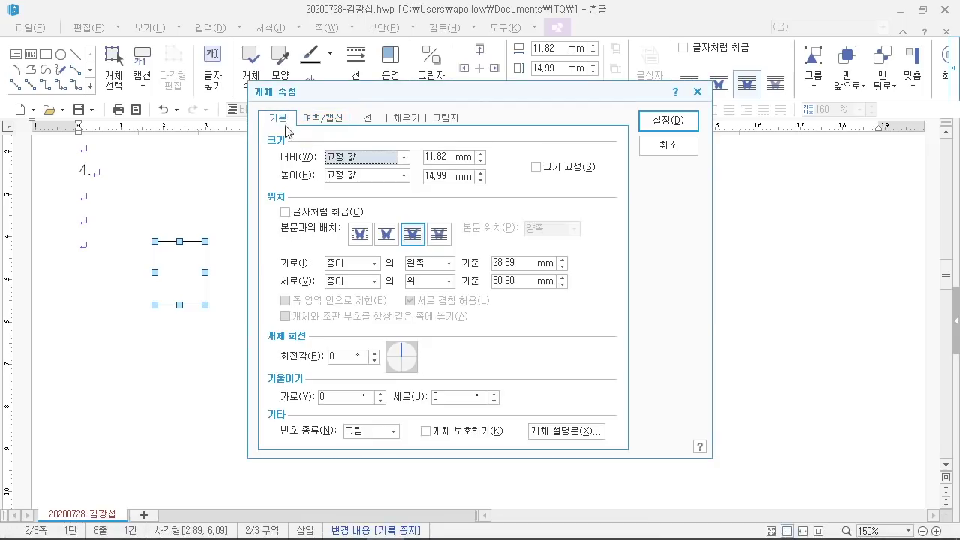
double_click(448, 159)
click(345, 527)
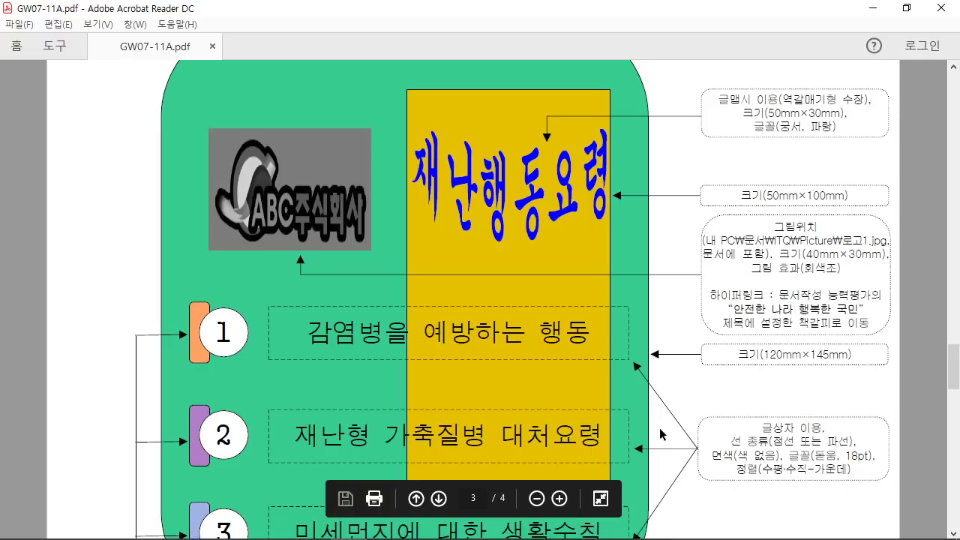
click(385, 527)
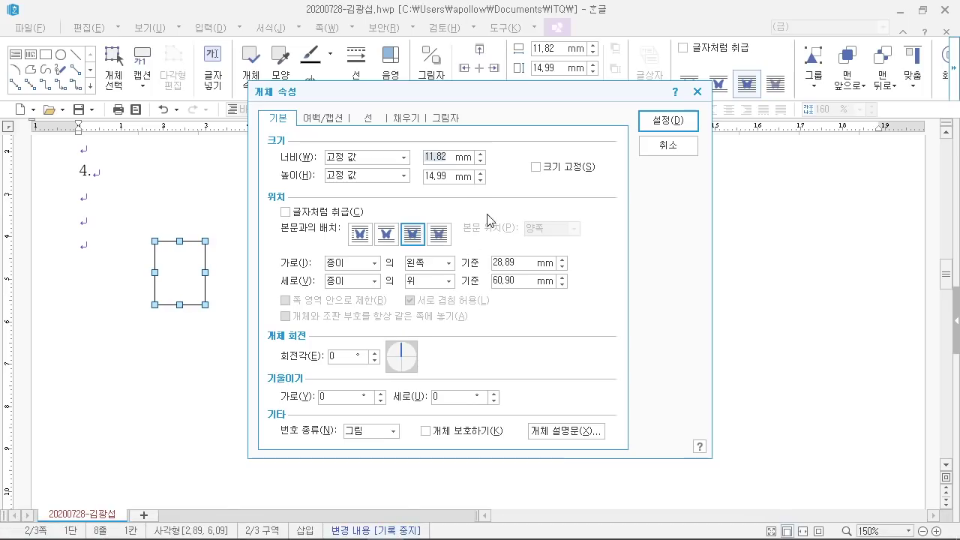
text(120)
key(Tab)
text(145)
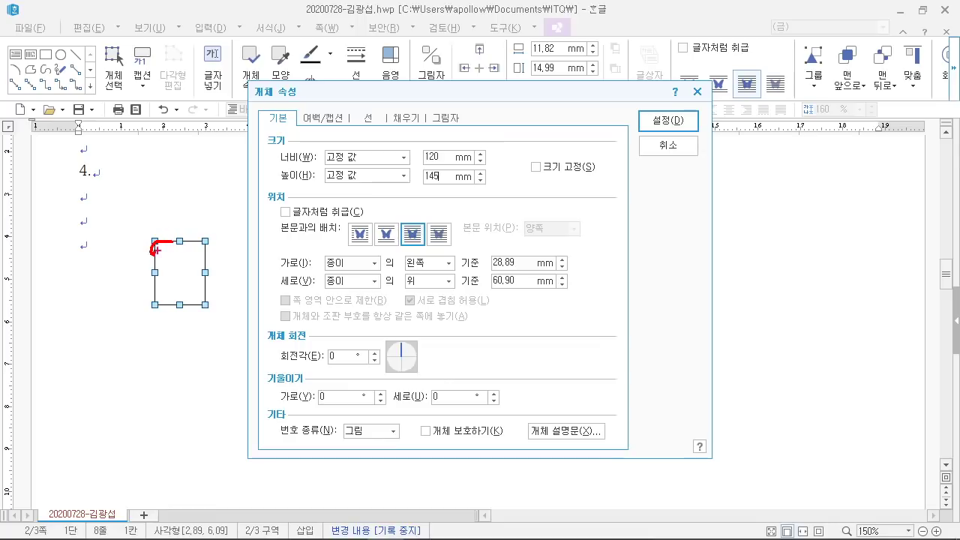
Step: Give the rectangle rounded corners (둥근 모양) in the line settings
mouse_move(351, 145)
mouse_down()
mouse_move(386, 84)
mouse_move(359, 134)
mouse_up()
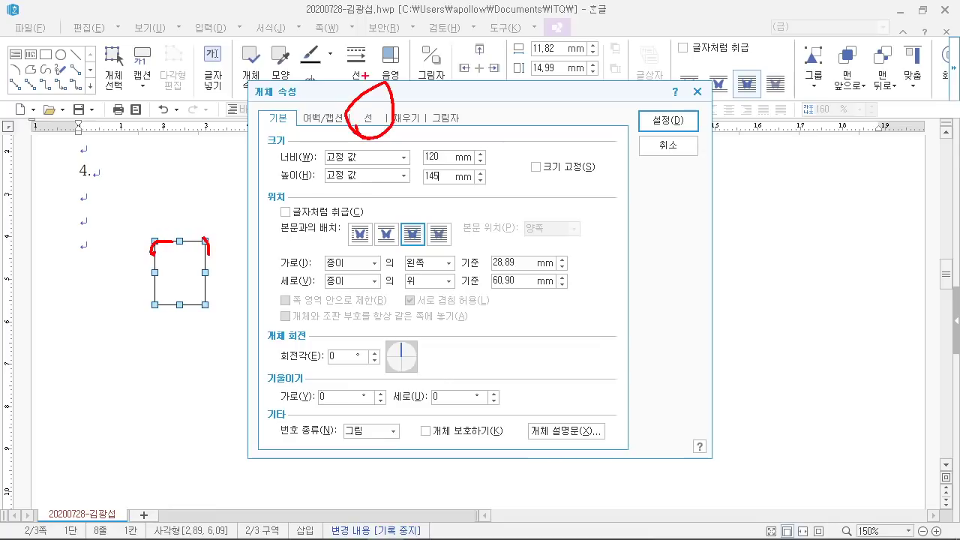
mouse_move(380, 47)
mouse_down()
mouse_move(379, 101)
mouse_move(443, 43)
mouse_up()
click(367, 117)
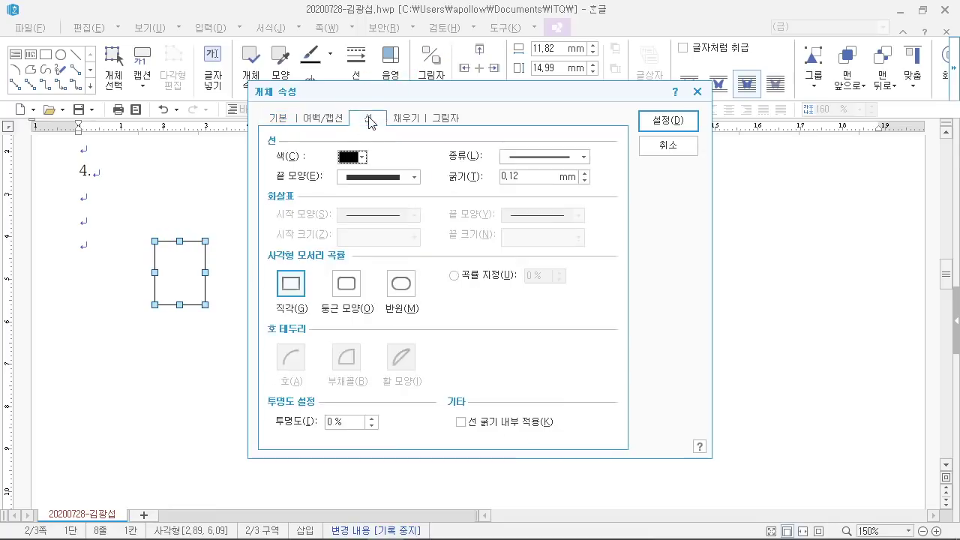
click(339, 291)
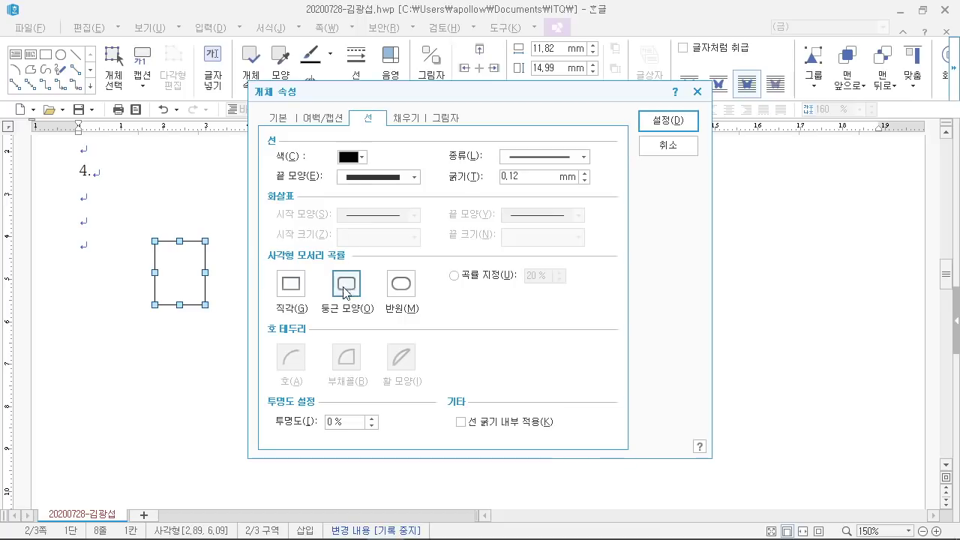
drag(323, 262, 373, 324)
drag(382, 96, 428, 138)
drag(450, 30, 417, 112)
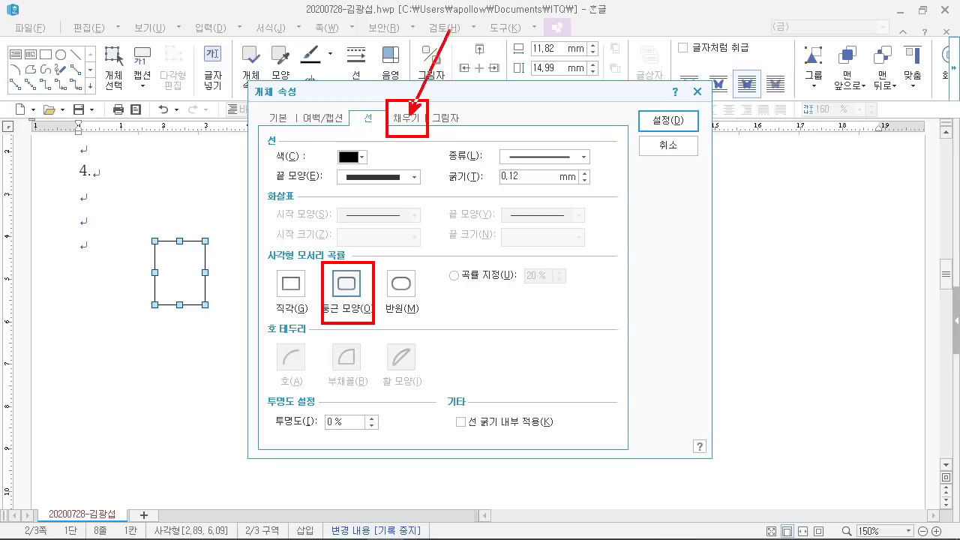
key(Escape)
Step: Fill the rectangle with dark olive green and apply the settings
click(409, 118)
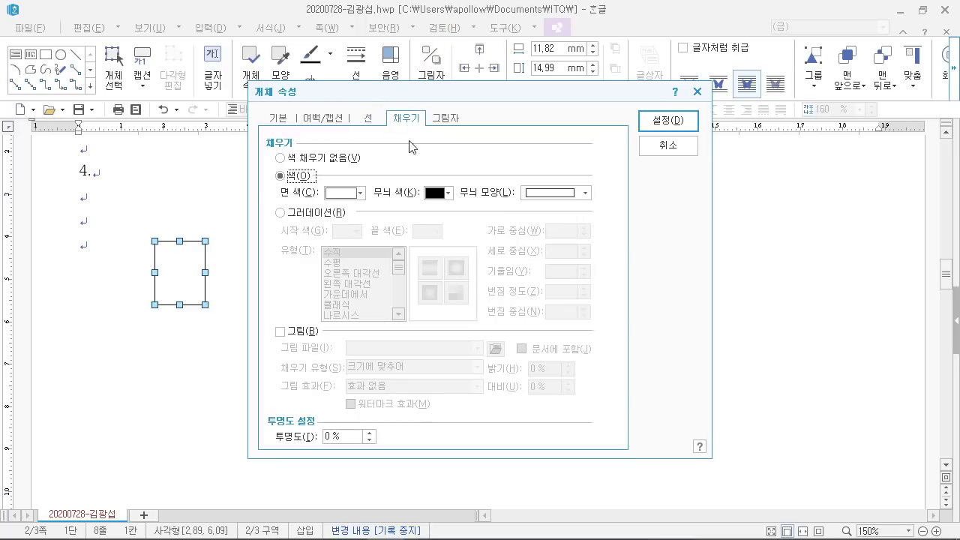
click(360, 194)
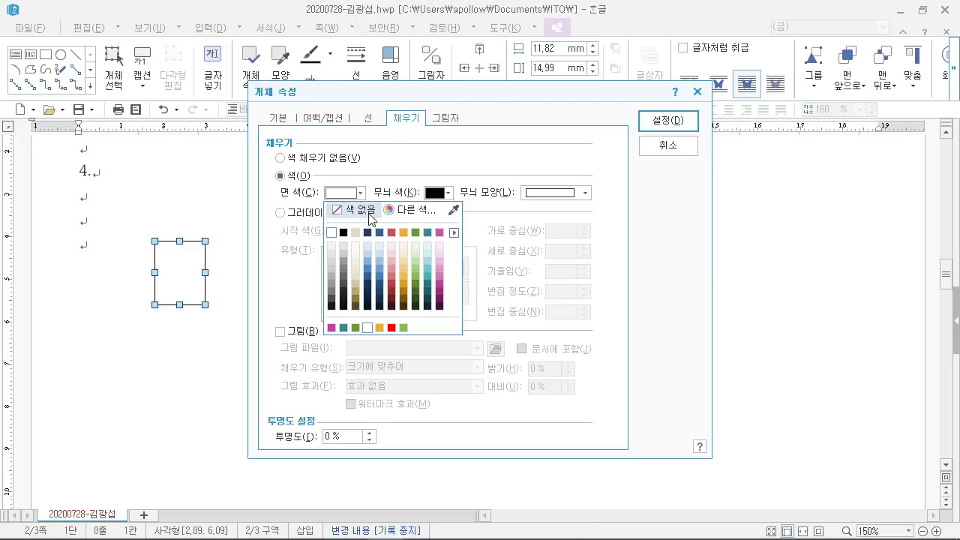
click(416, 288)
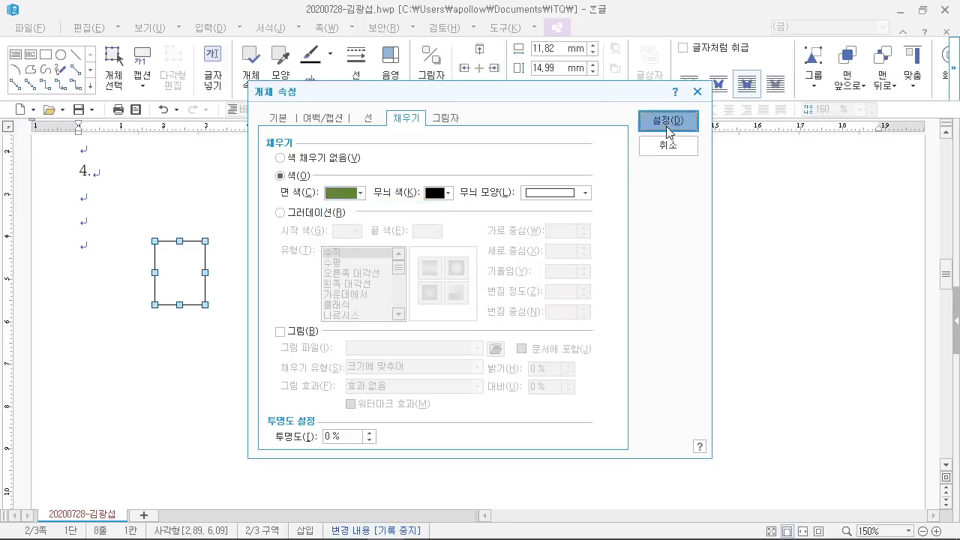
click(668, 120)
scroll(487, 318, down, 5)
Step: Drag the green rounded rectangle down and right, nudge it lower, then deselect it
scroll(498, 347, up, 6)
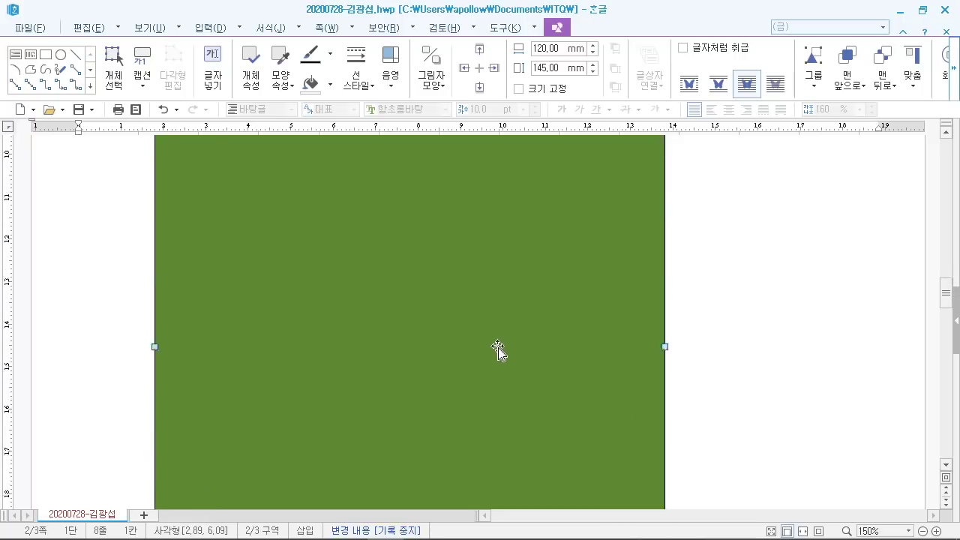
drag(497, 347, 334, 401)
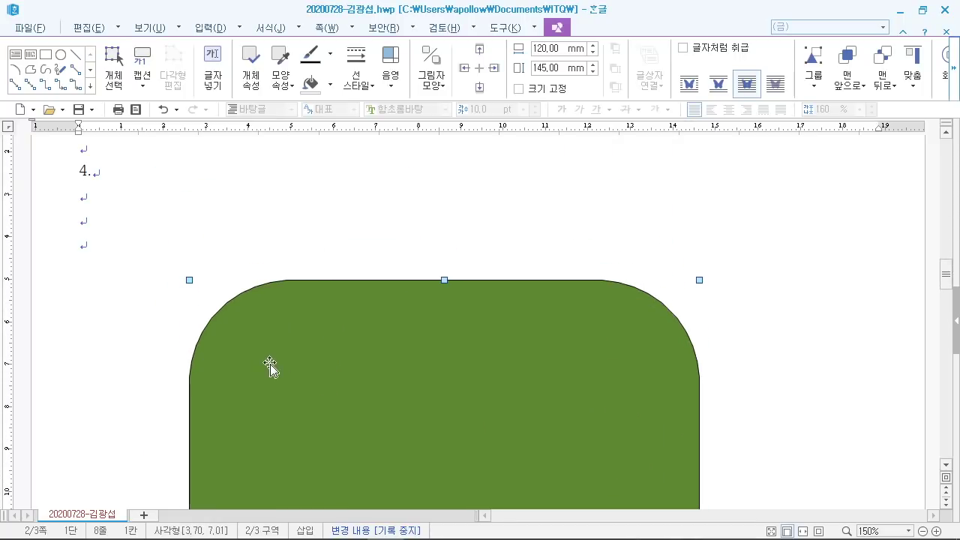
drag(195, 293, 200, 299)
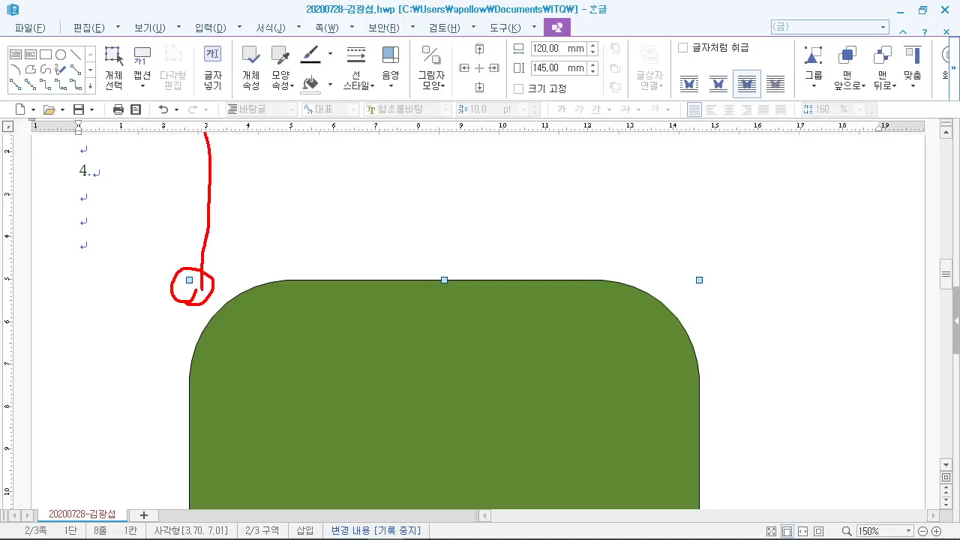
drag(12, 344, 201, 350)
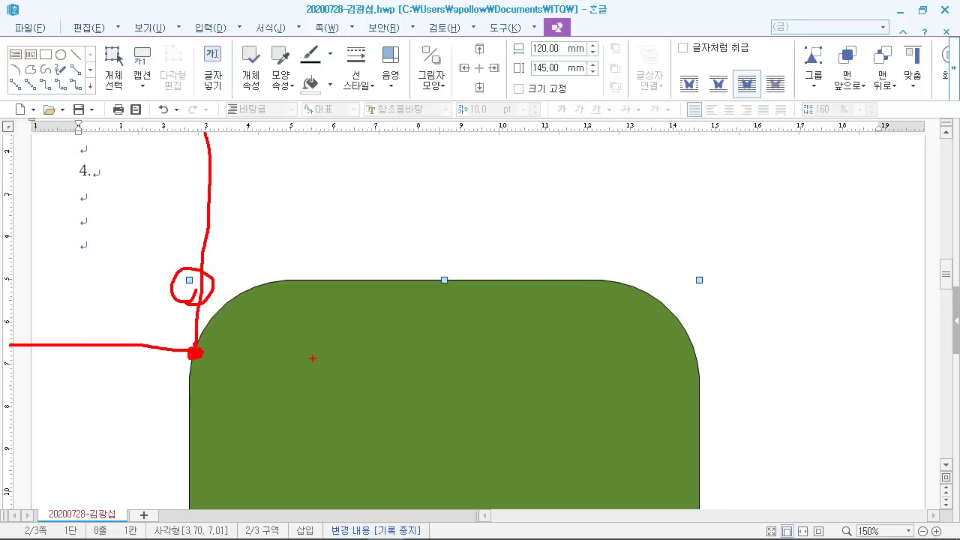
mouse_move(315, 392)
mouse_down()
mouse_move(323, 422)
mouse_move(317, 440)
mouse_move(312, 432)
mouse_up()
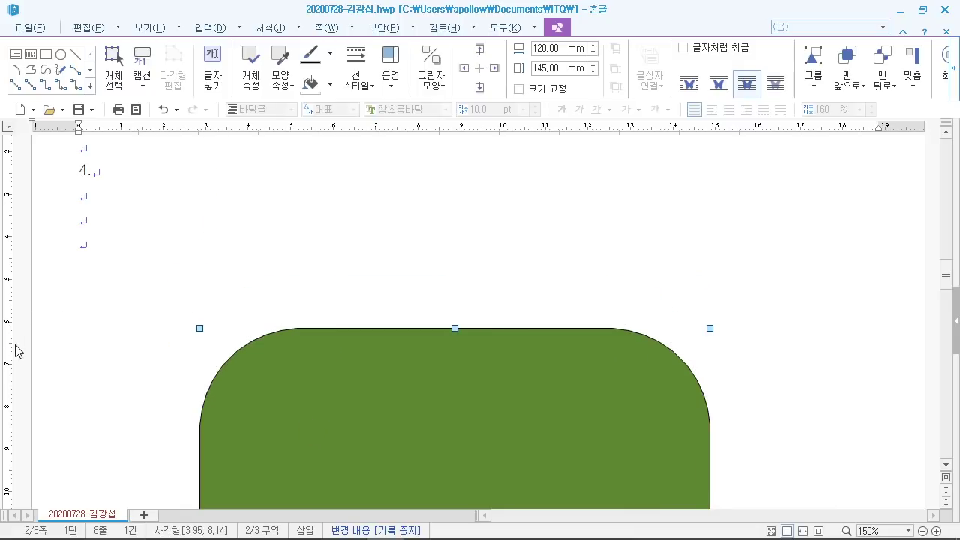
key(Down)
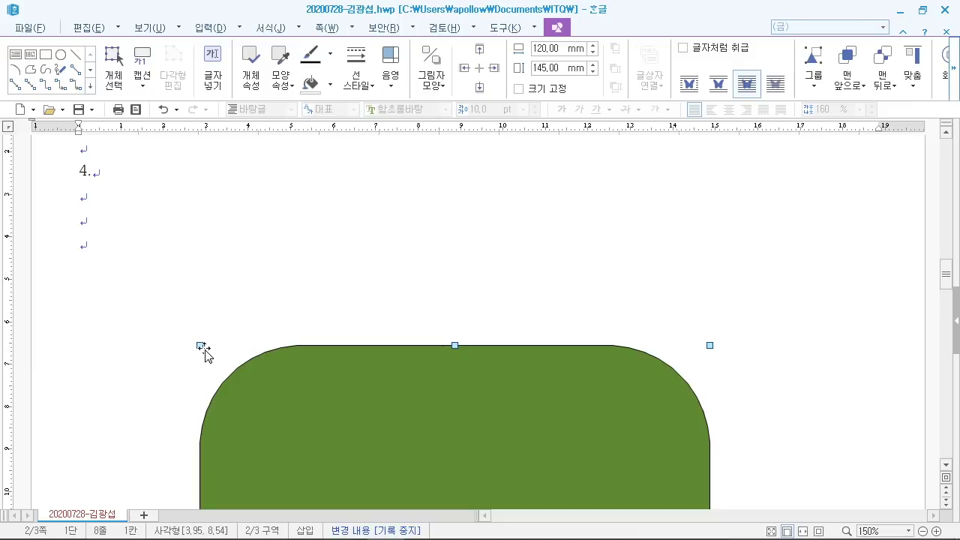
click(319, 248)
scroll(397, 257, down, 5)
scroll(402, 274, up, 5)
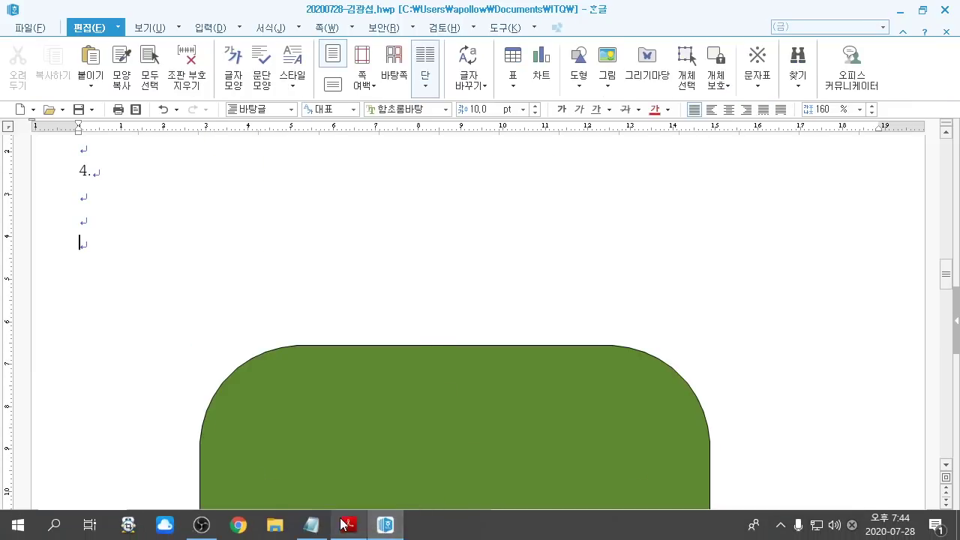
Step: Compare the placement with the sample drawing in the question PDF, then return to Hangul
click(349, 534)
scroll(418, 297, up, 2)
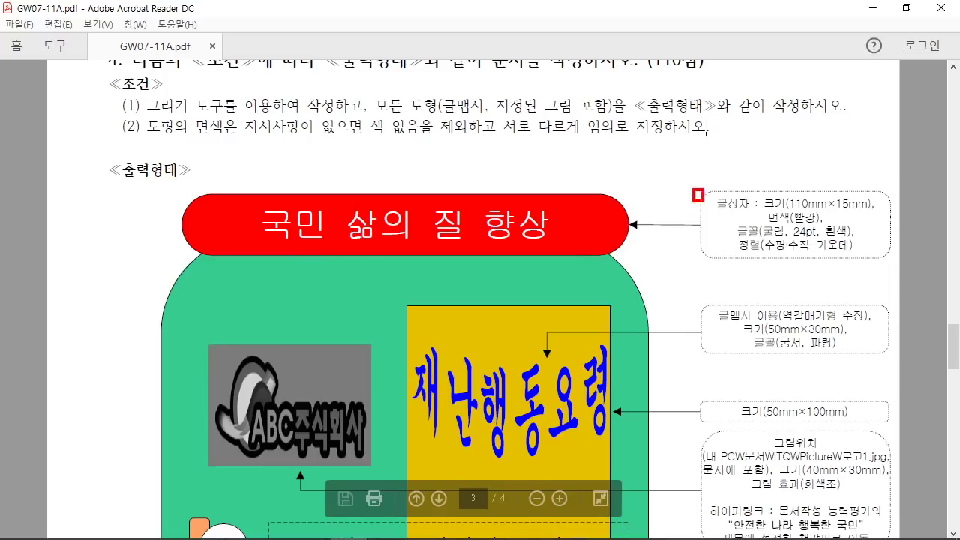
mouse_move(694, 189)
mouse_down()
mouse_move(760, 223)
mouse_move(759, 105)
mouse_up()
key(Escape)
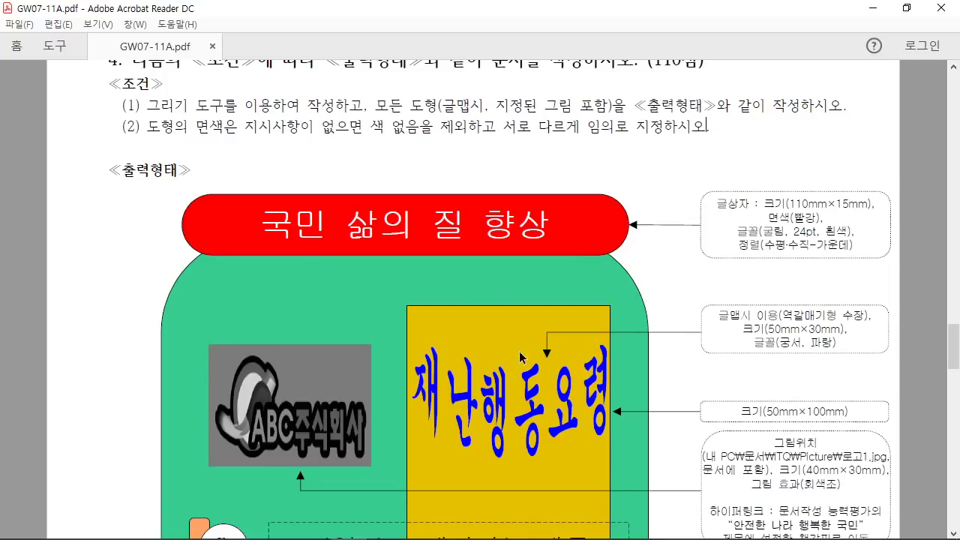
click(384, 525)
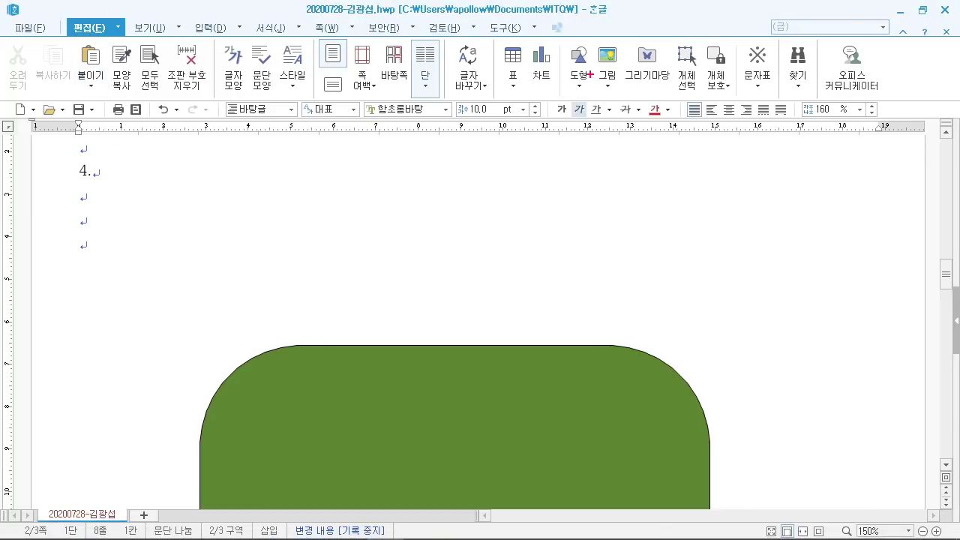
Step: Place a horizontal text box over the top of the green shape and open its properties
drag(556, 33, 689, 196)
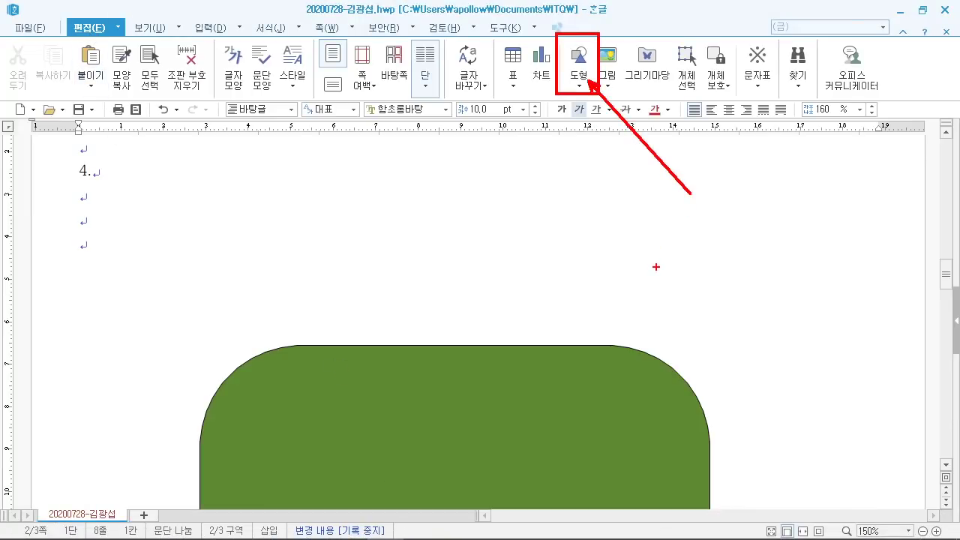
click(578, 83)
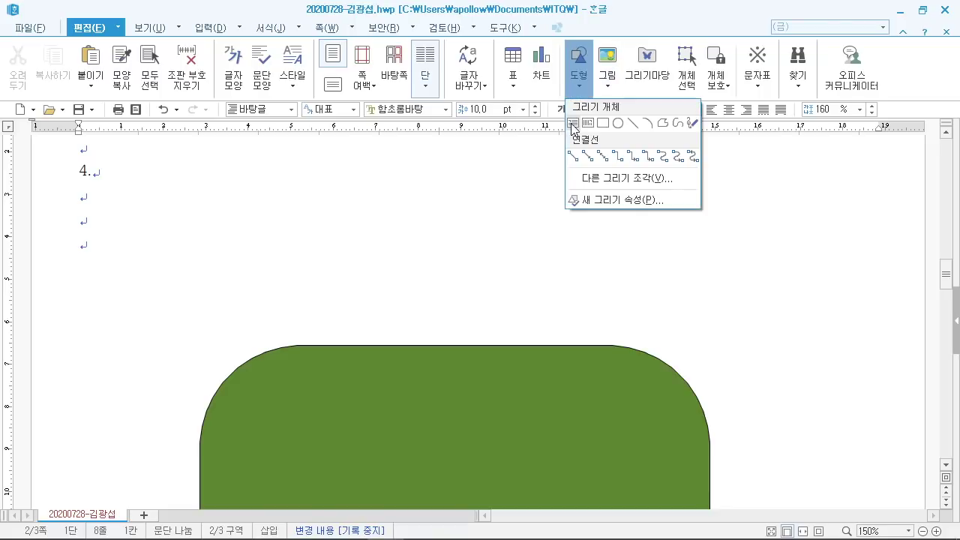
click(573, 124)
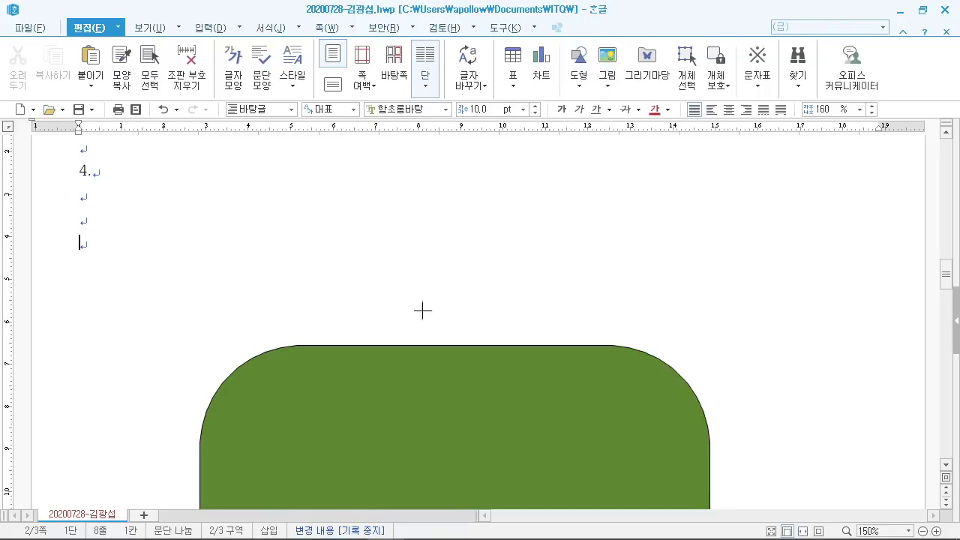
click(318, 270)
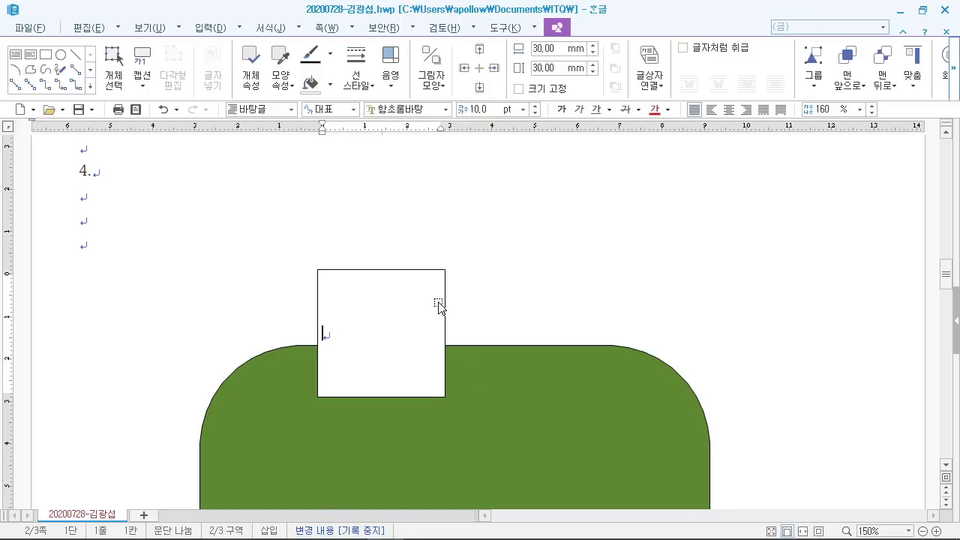
double_click(444, 300)
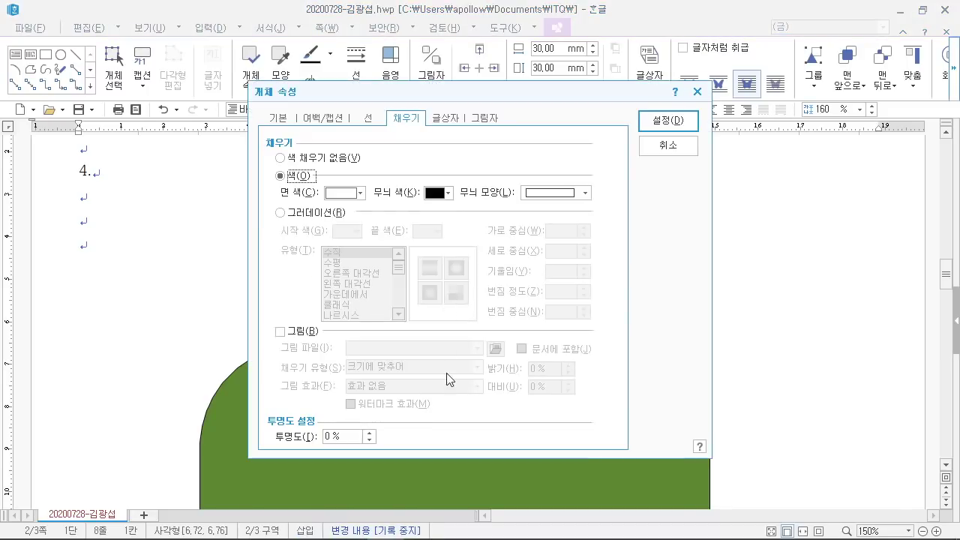
drag(343, 99, 539, 47)
Step: Enter the text box size of 110 mm width and 15 mm height, checking it against the PDF
click(481, 65)
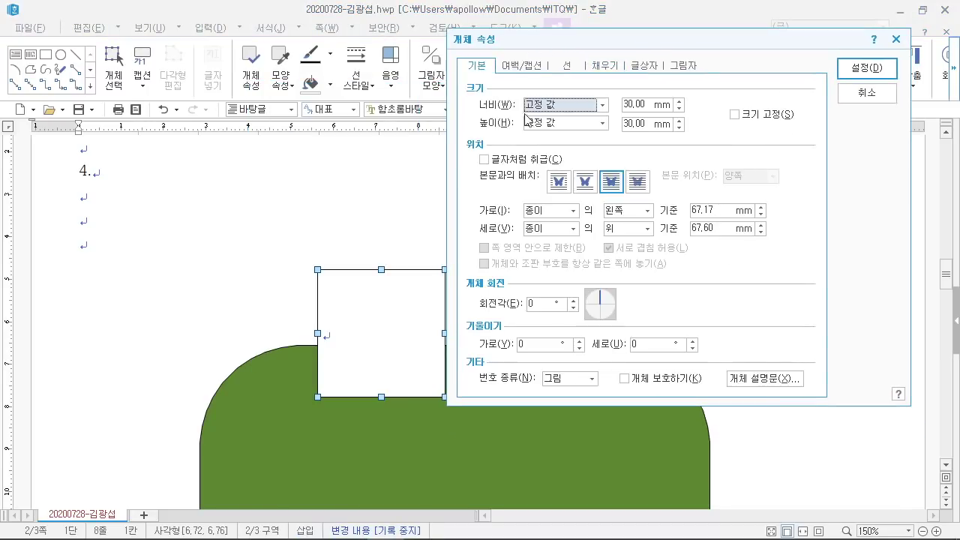
mouse_move(505, 537)
click(349, 524)
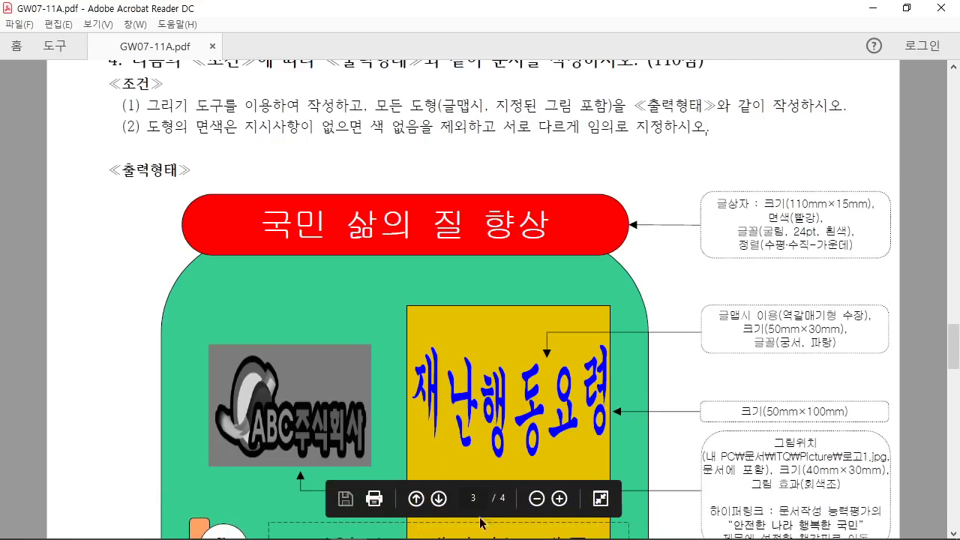
mouse_move(485, 537)
click(384, 528)
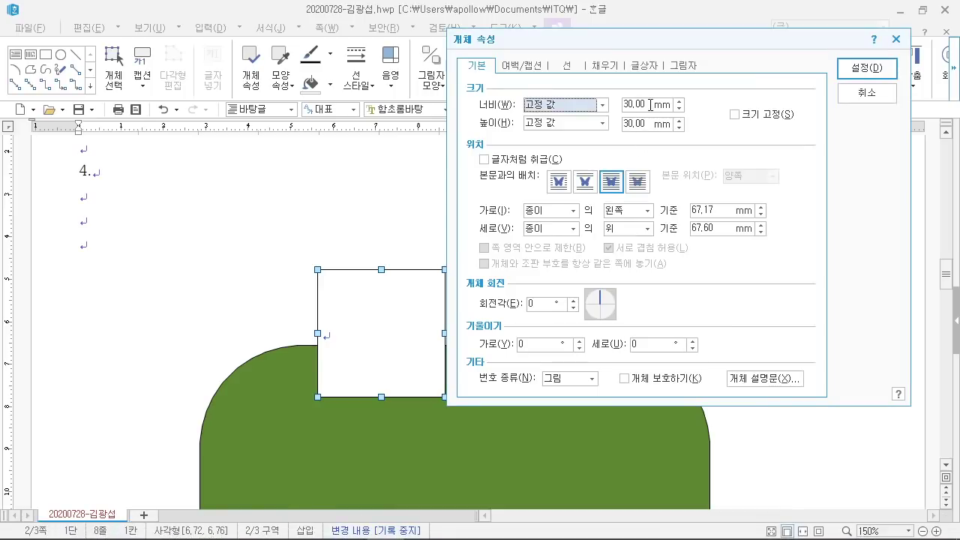
double_click(635, 105)
text(110)
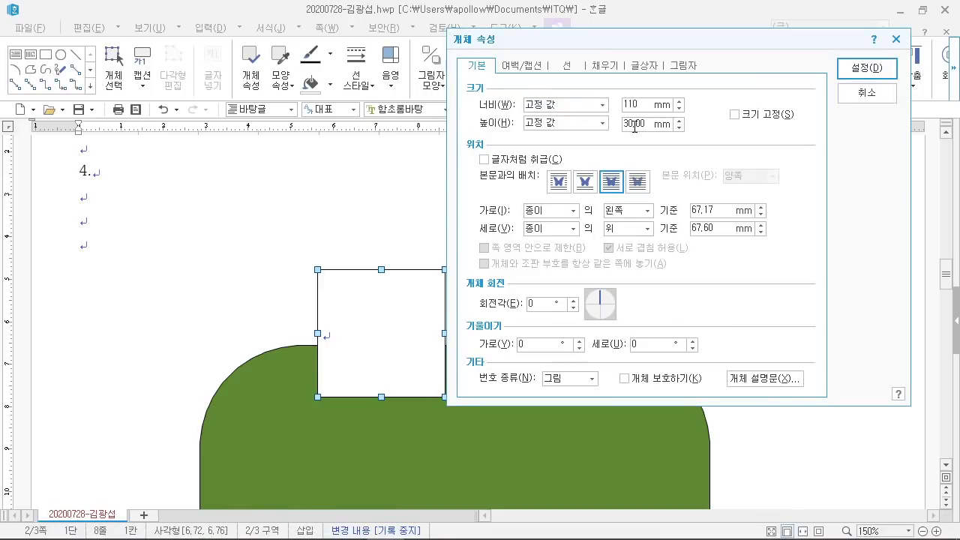
double_click(643, 130)
text(15)
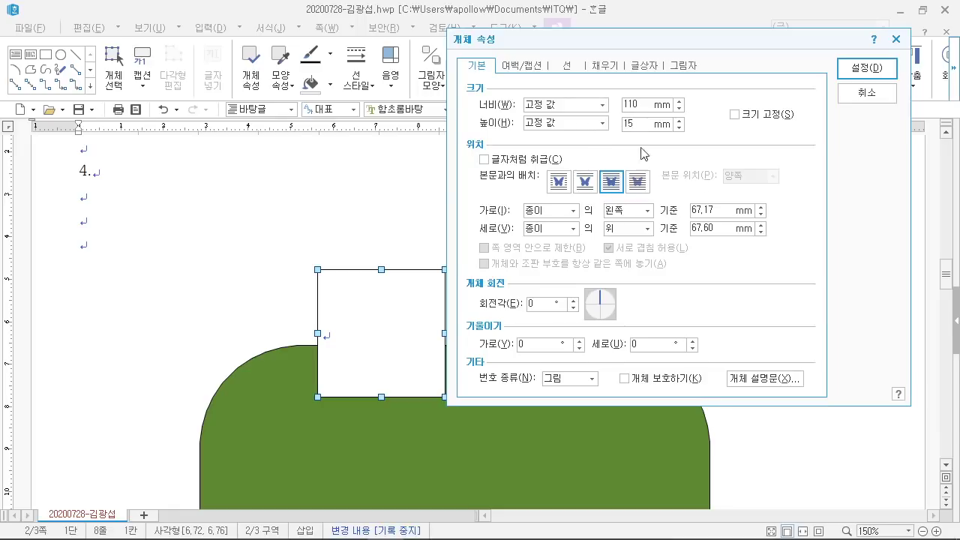
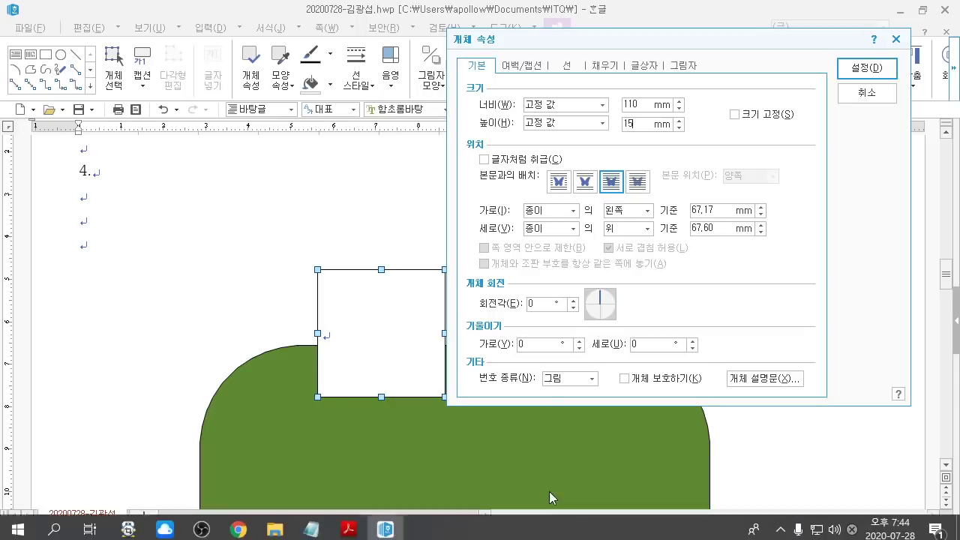
Step: Check the fill colour requirement for the bar in the exam PDF
click(349, 523)
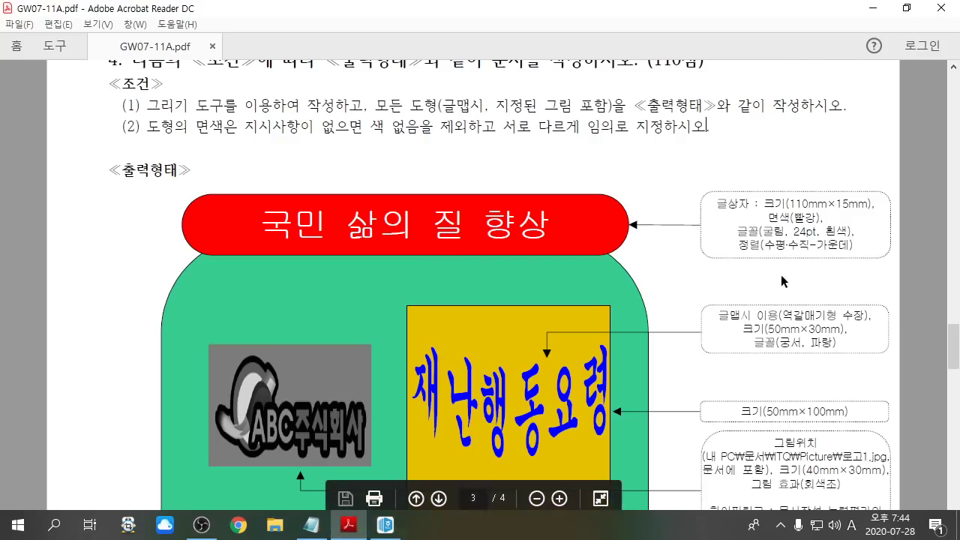
drag(764, 217, 821, 219)
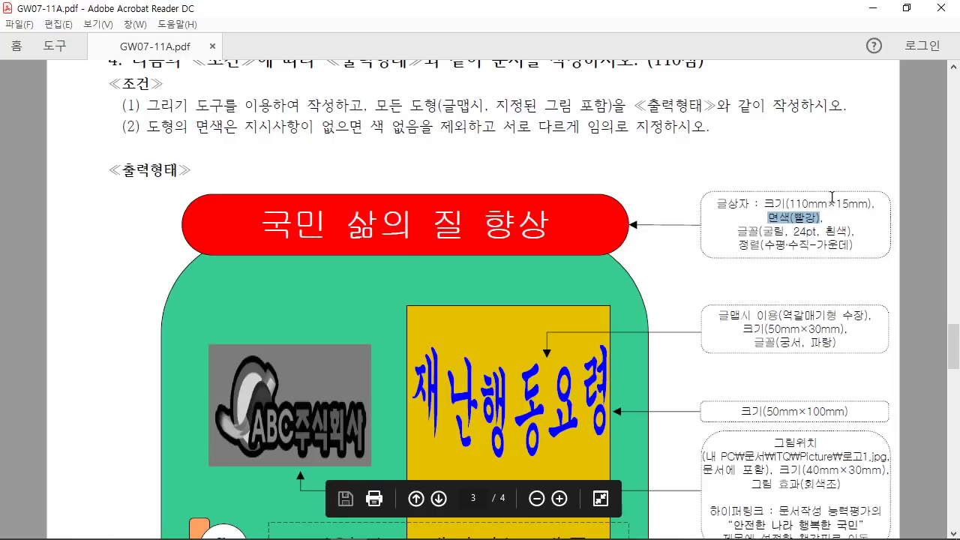
mouse_move(804, 224)
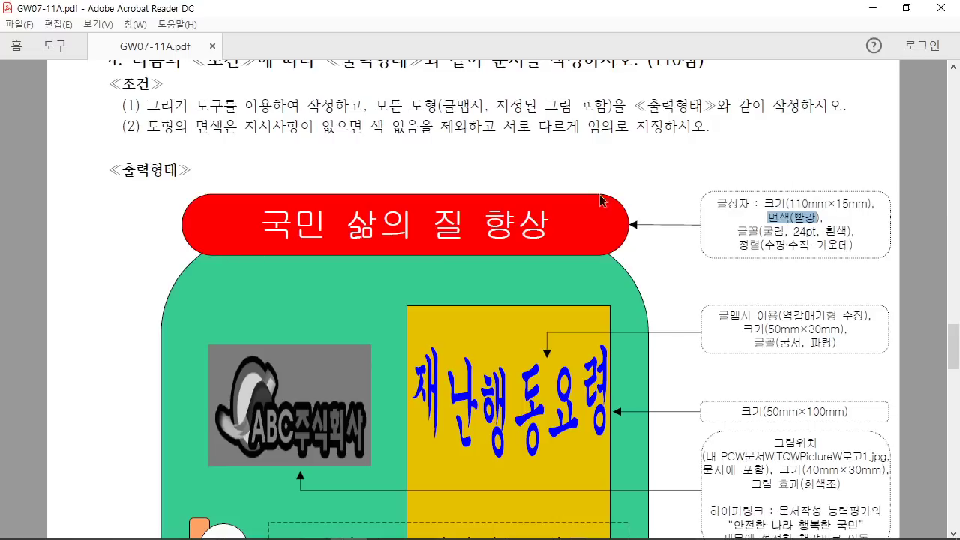
Step: Give the 110 × 15 mm box semicircular (반원) corners on the 선 tab
click(386, 525)
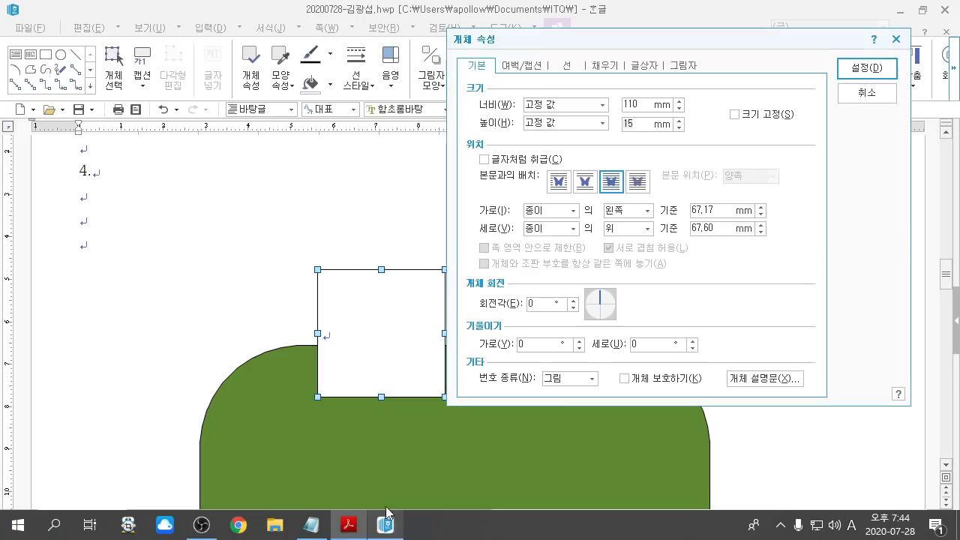
click(574, 67)
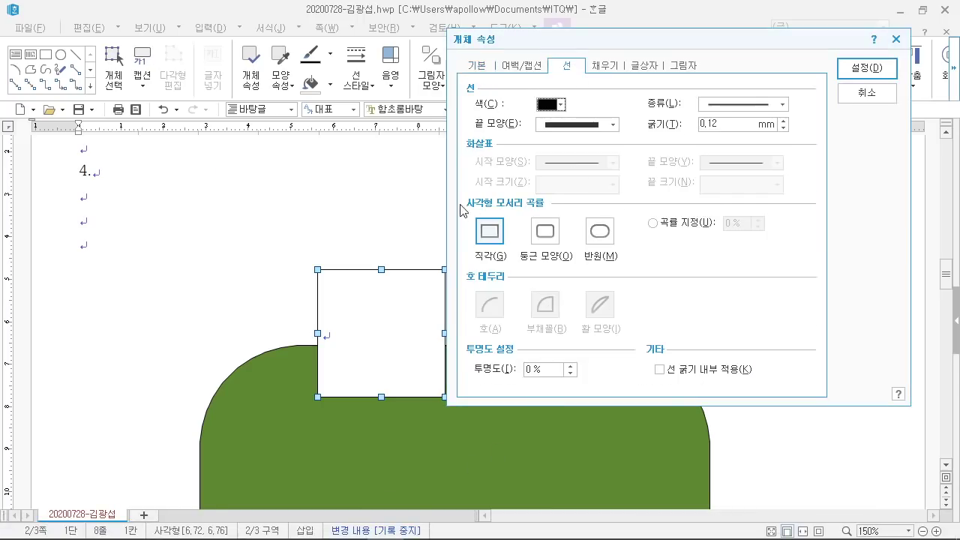
mouse_move(613, 205)
mouse_down()
mouse_move(579, 263)
mouse_move(623, 262)
mouse_up()
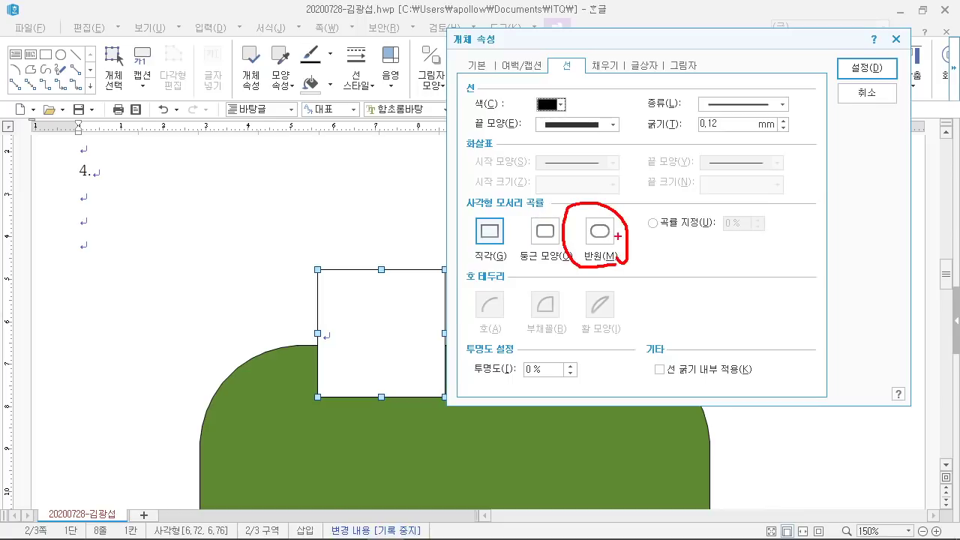
drag(615, 157, 604, 222)
drag(698, 144, 613, 212)
key(Escape)
click(599, 231)
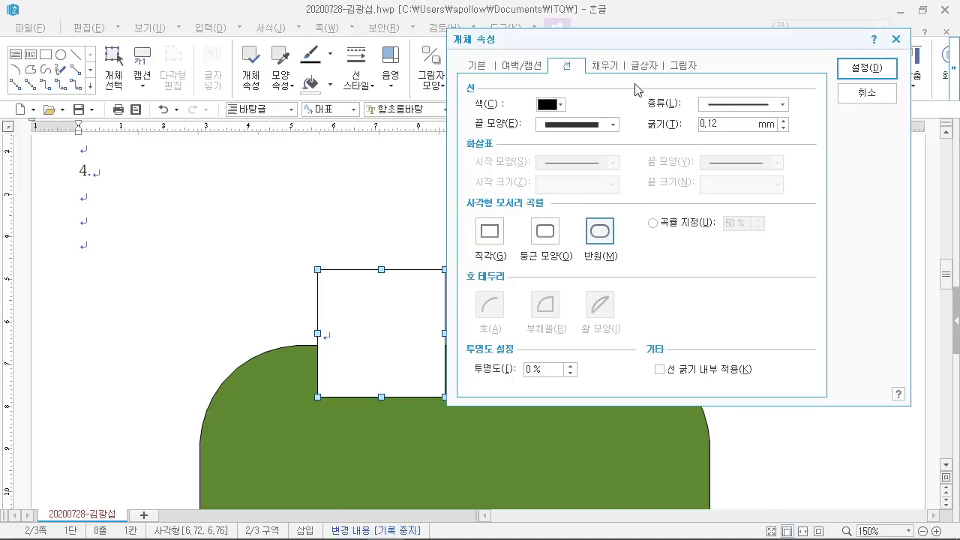
Step: Set the box's 면 색 to red and apply the properties
click(606, 66)
click(566, 66)
click(606, 66)
click(528, 141)
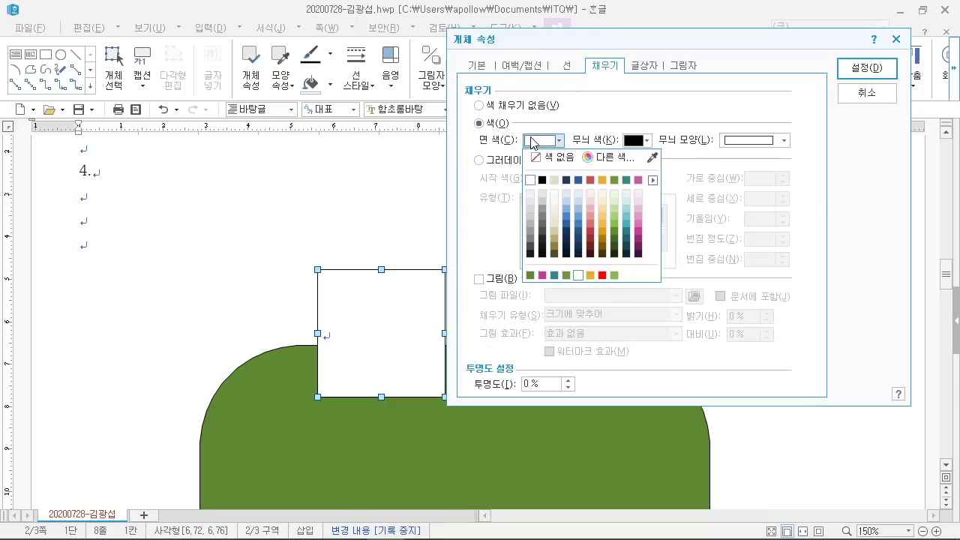
click(602, 275)
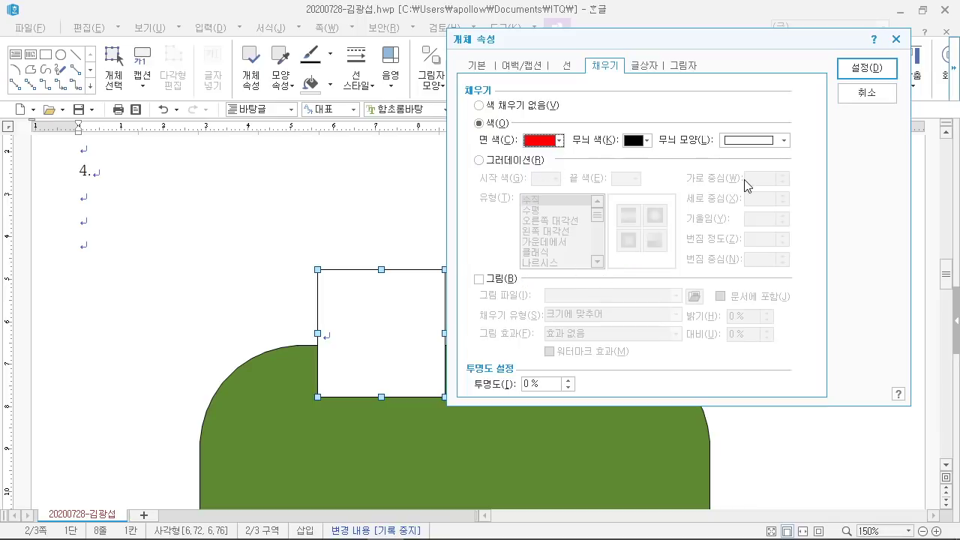
click(866, 67)
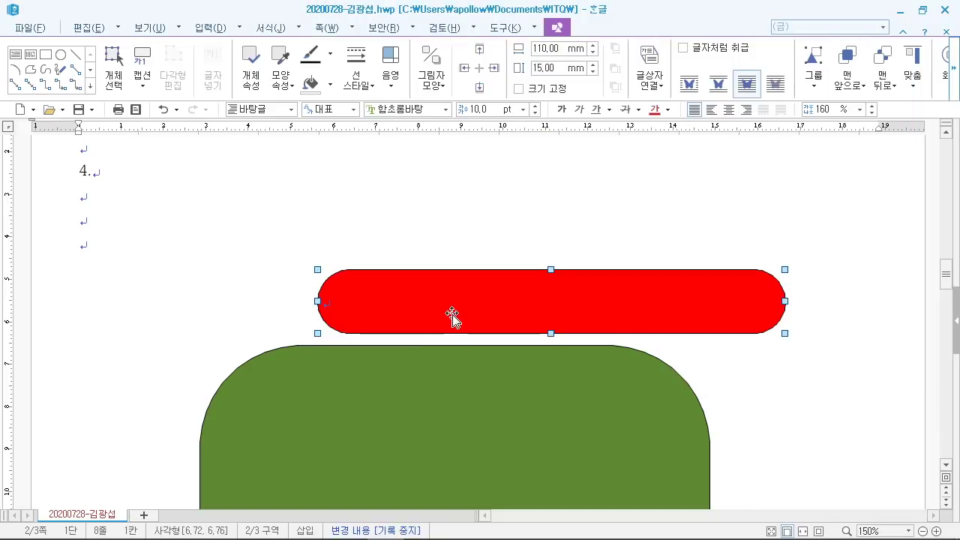
Step: Move the red bar onto the top of the green shape, matching the sample PDF
click(611, 240)
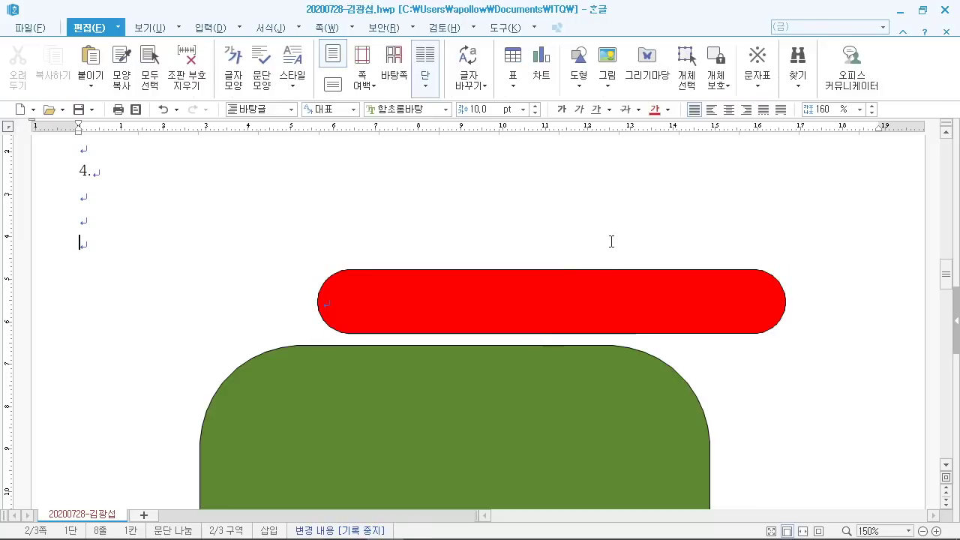
click(549, 307)
drag(557, 271, 454, 306)
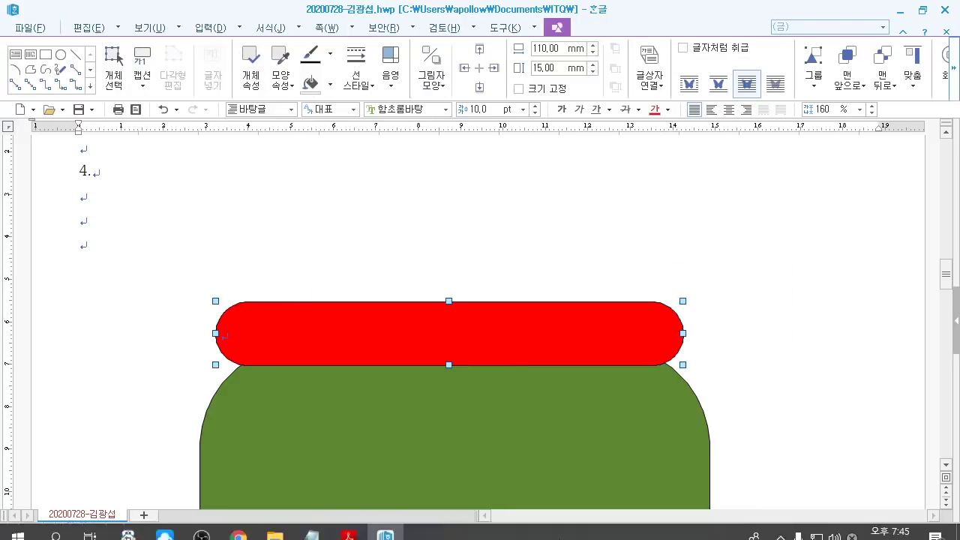
click(349, 534)
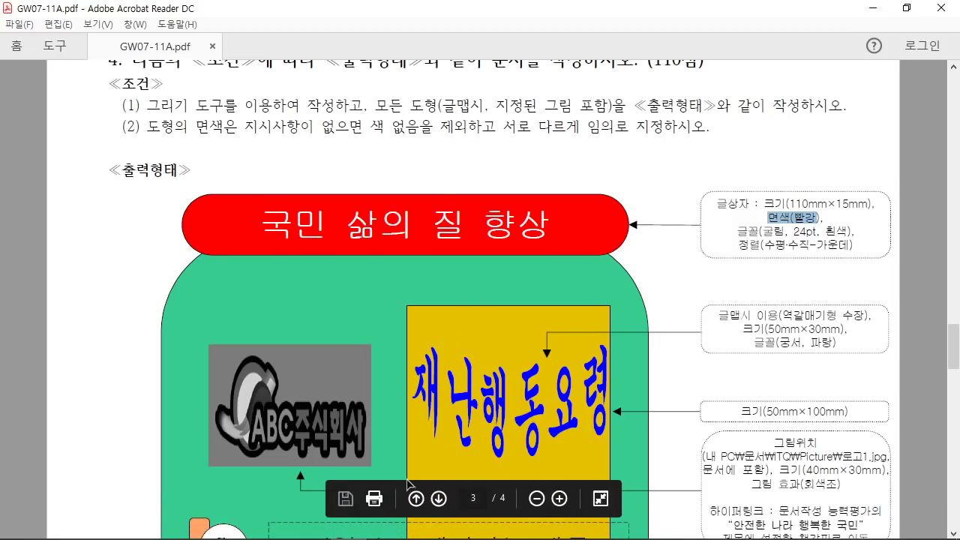
click(385, 527)
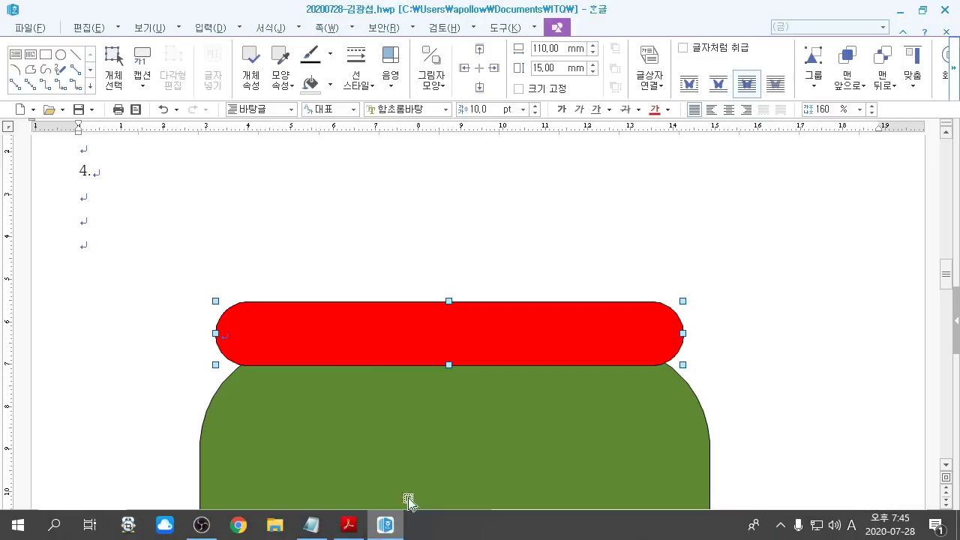
drag(463, 360, 492, 372)
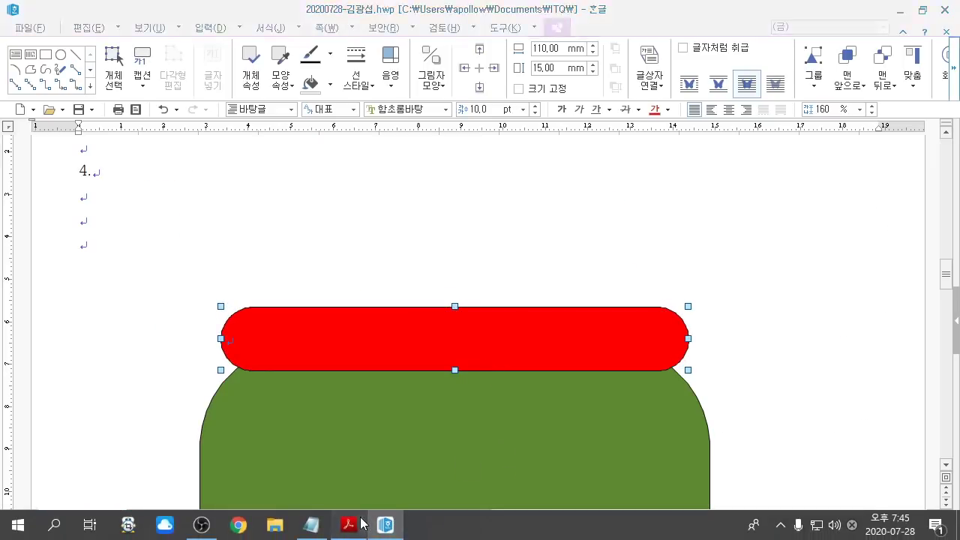
Step: Restore and resize the PDF and Hangul windows so the PDF shows below the document
click(349, 534)
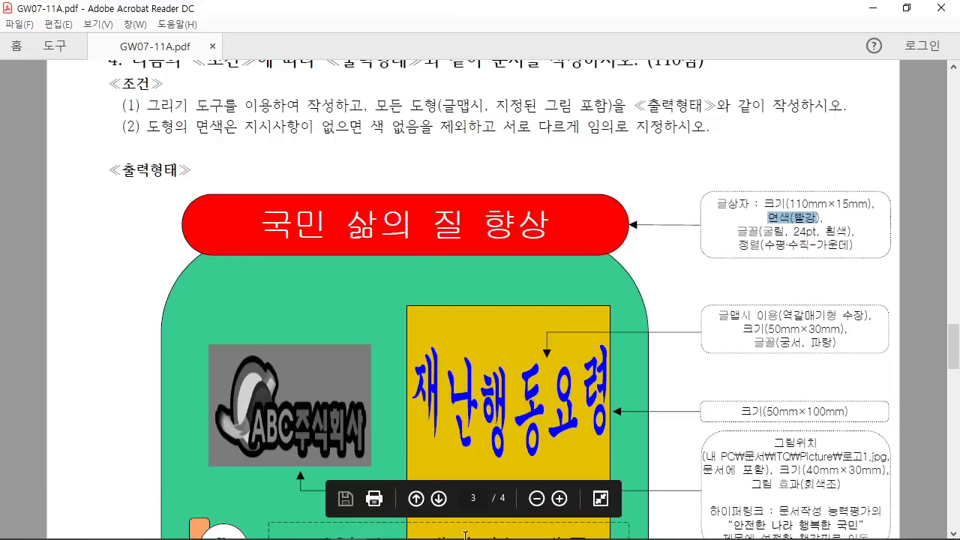
click(906, 7)
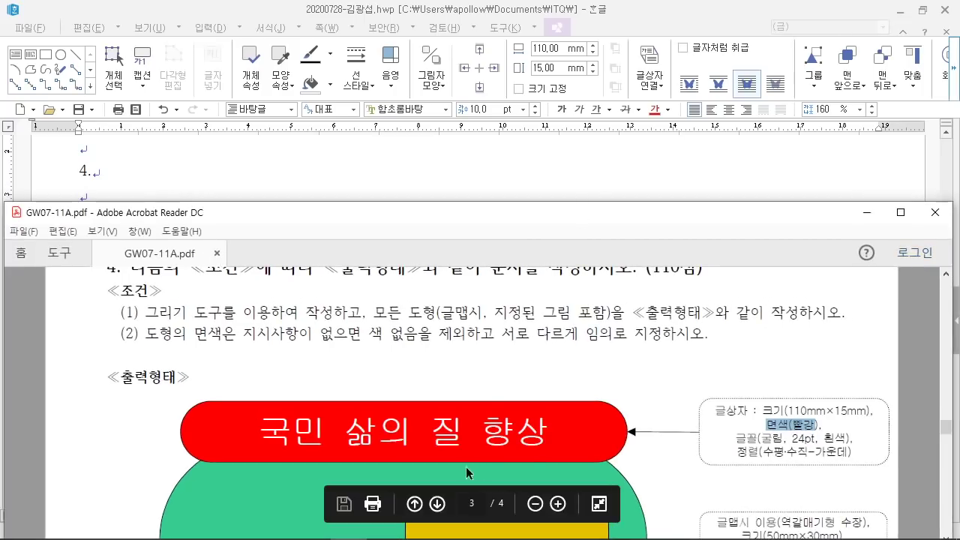
drag(485, 205, 497, 300)
click(508, 225)
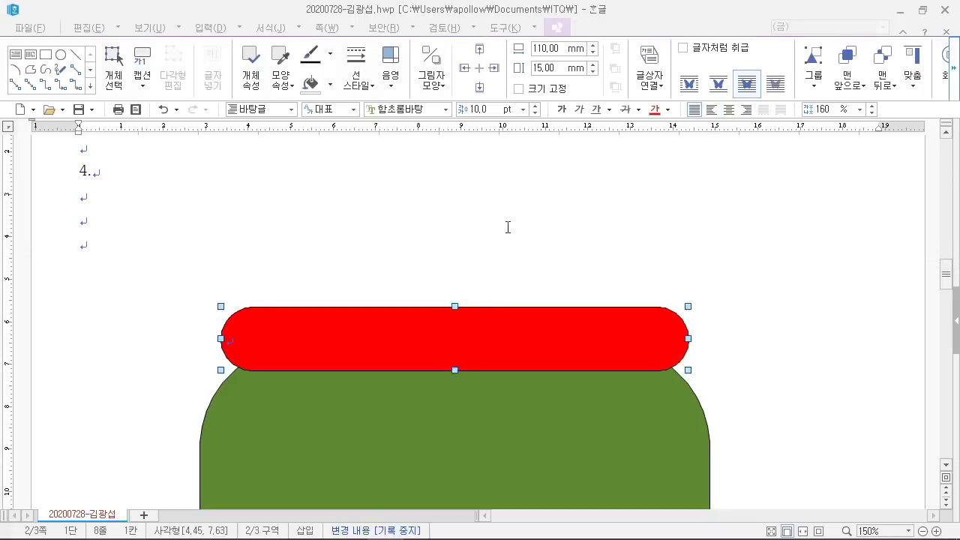
click(922, 10)
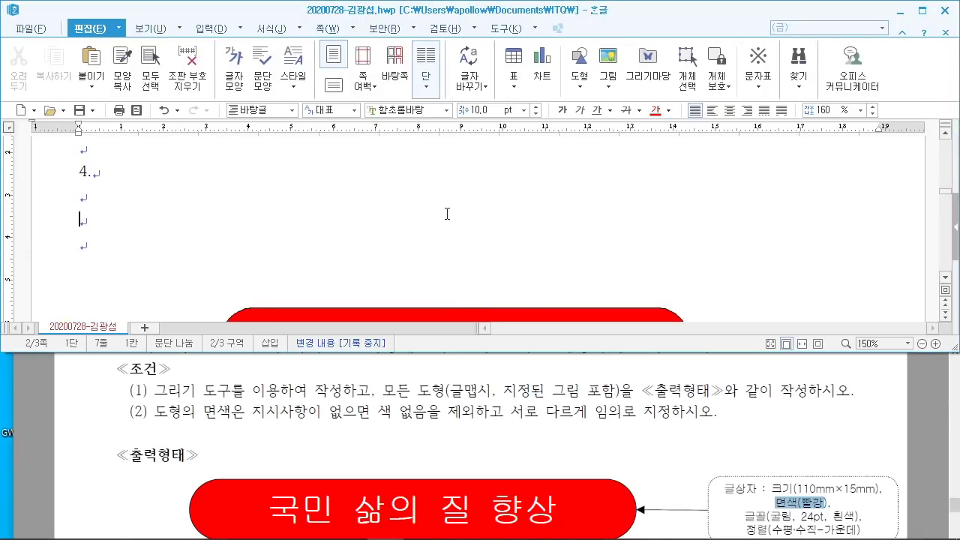
Step: Type the title 국민 삶의 질 향상 inside the red bar and select it
scroll(454, 215, down, 3)
click(342, 197)
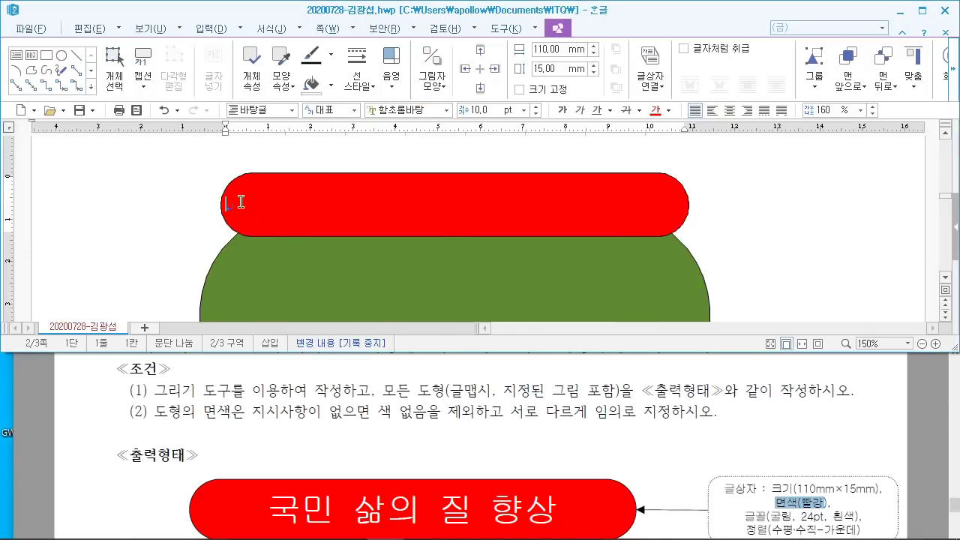
text(국ㅁ)
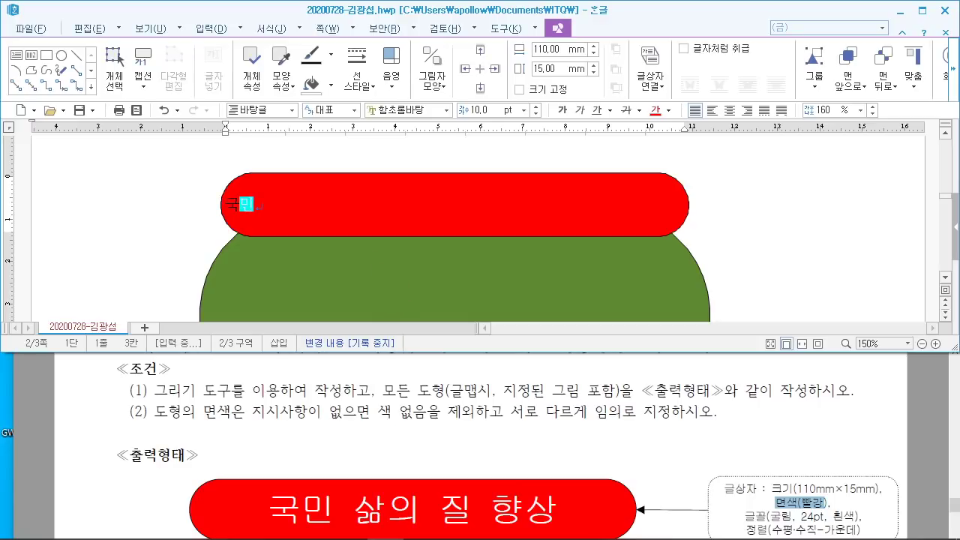
text(ㅣㄴ 살)
text(의 질 향상)
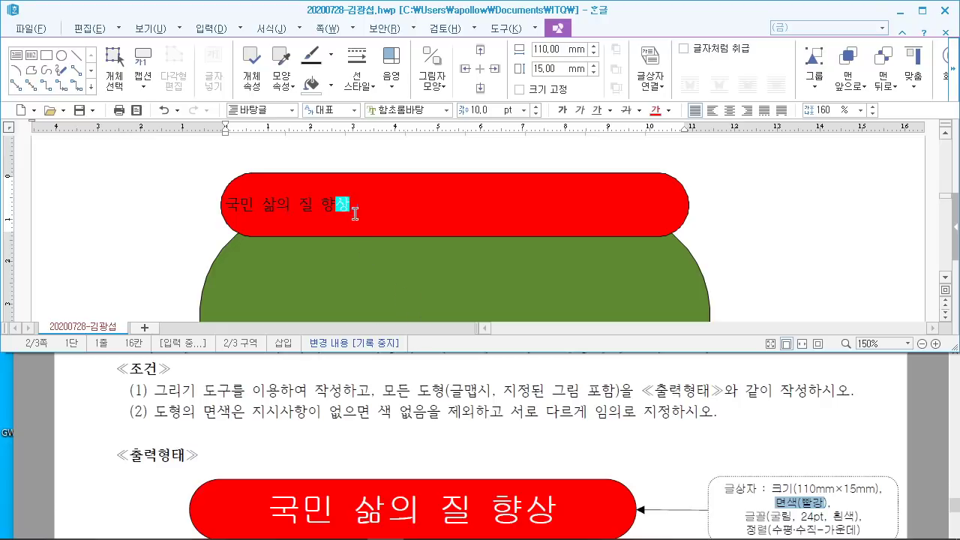
key(shift+Home)
Step: Format the title as 24 pt white 굴림 text, centred in the bar
scroll(774, 484, down, 2)
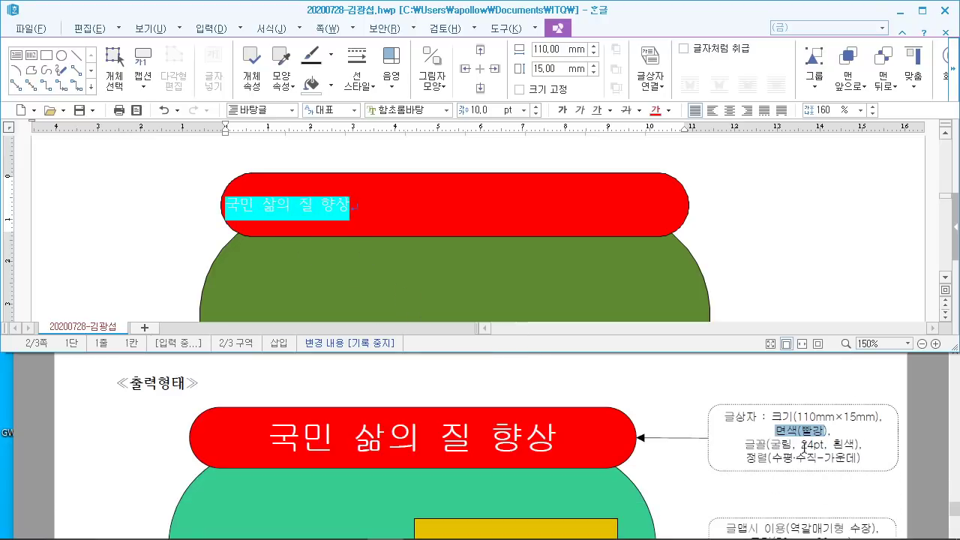
click(398, 110)
text(굴림)
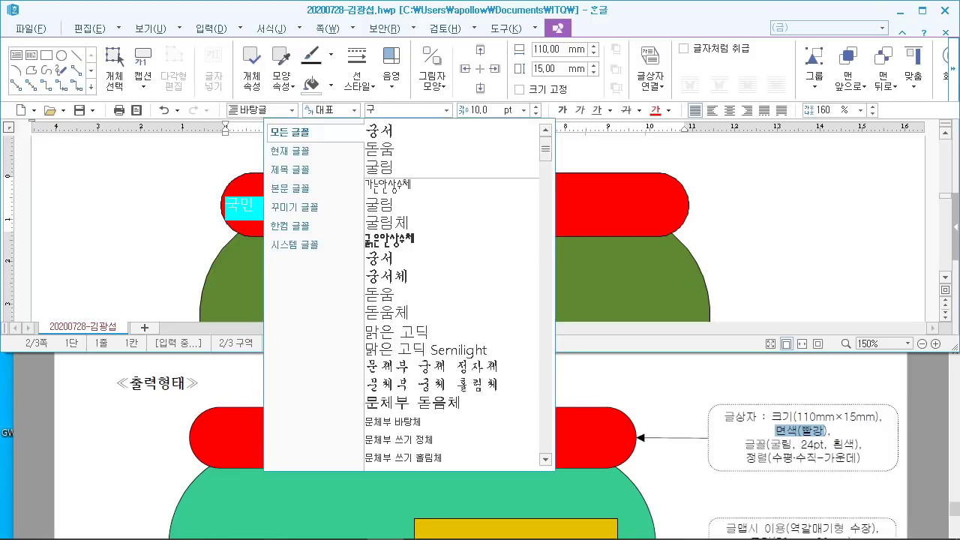
key(Return)
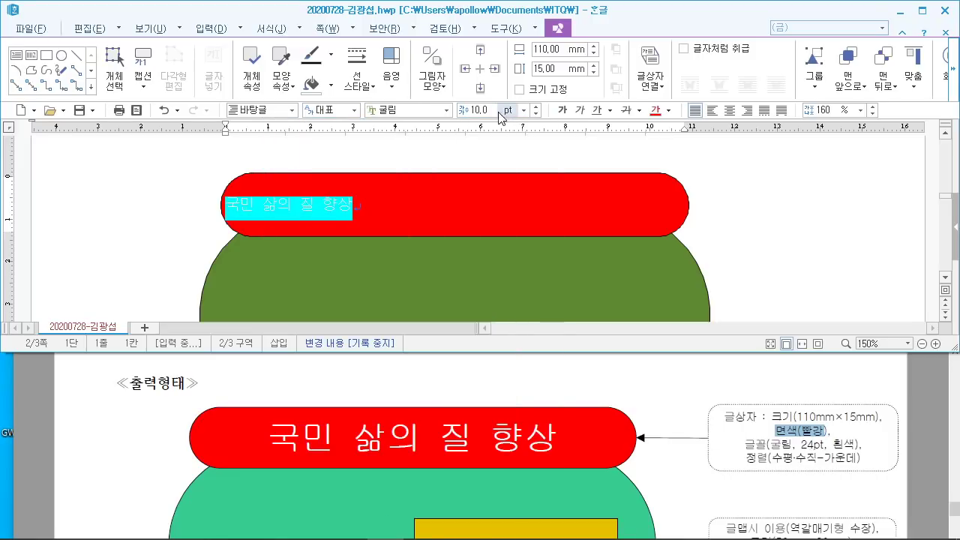
click(499, 111)
text(24)
key(Return)
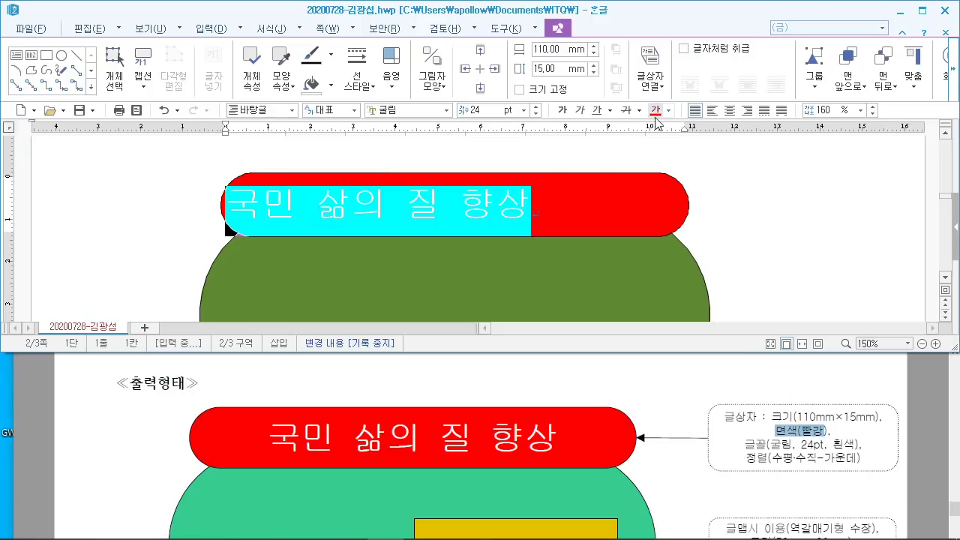
click(669, 114)
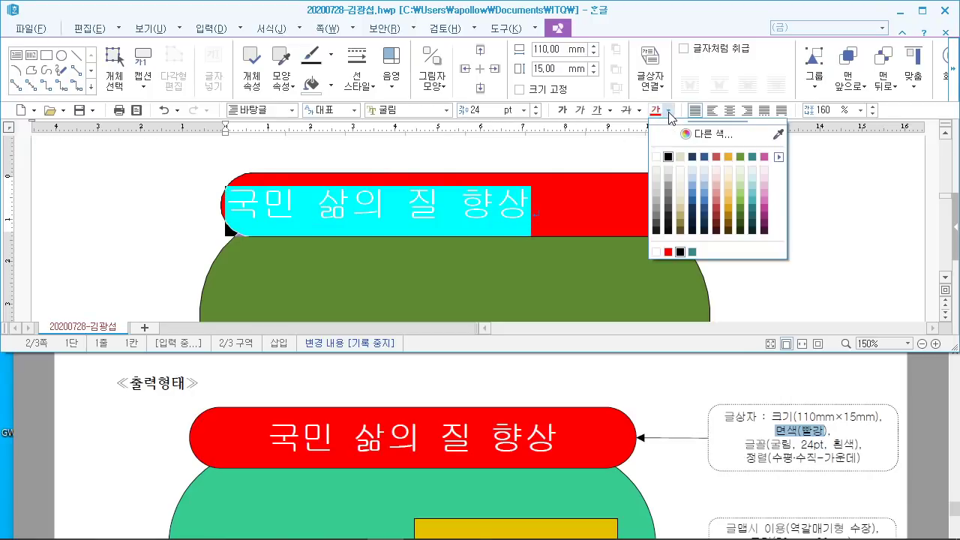
click(657, 156)
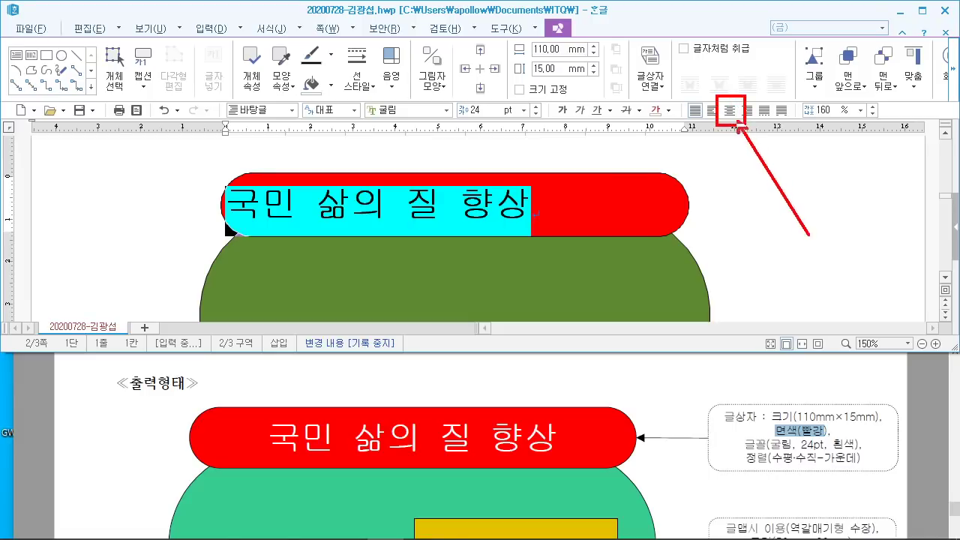
click(732, 111)
click(646, 223)
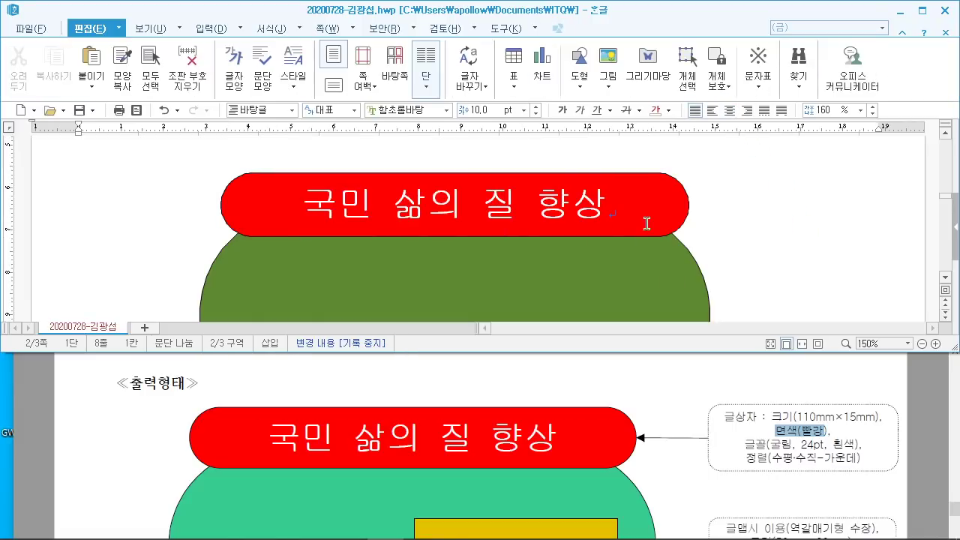
scroll(483, 407, down, 10)
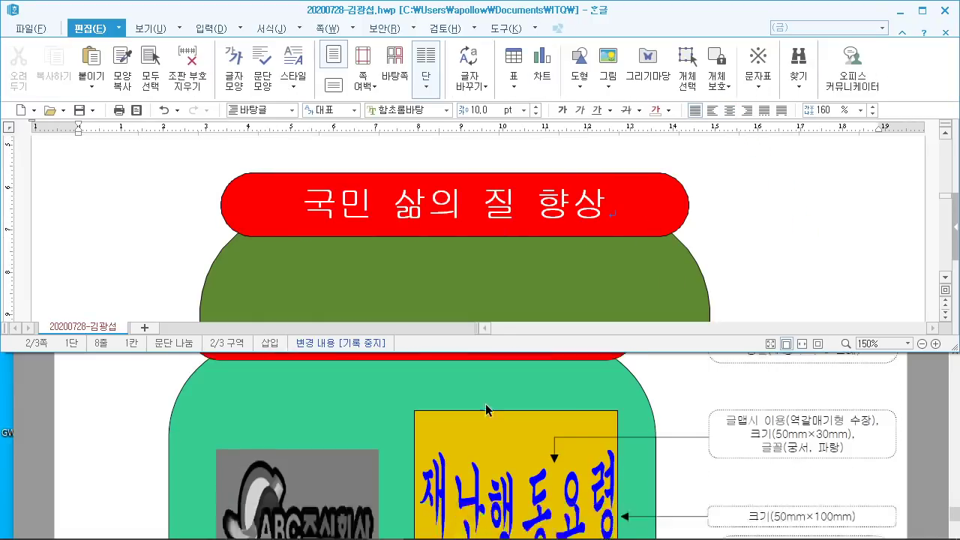
scroll(492, 407, down, 2)
scroll(492, 408, up, 6)
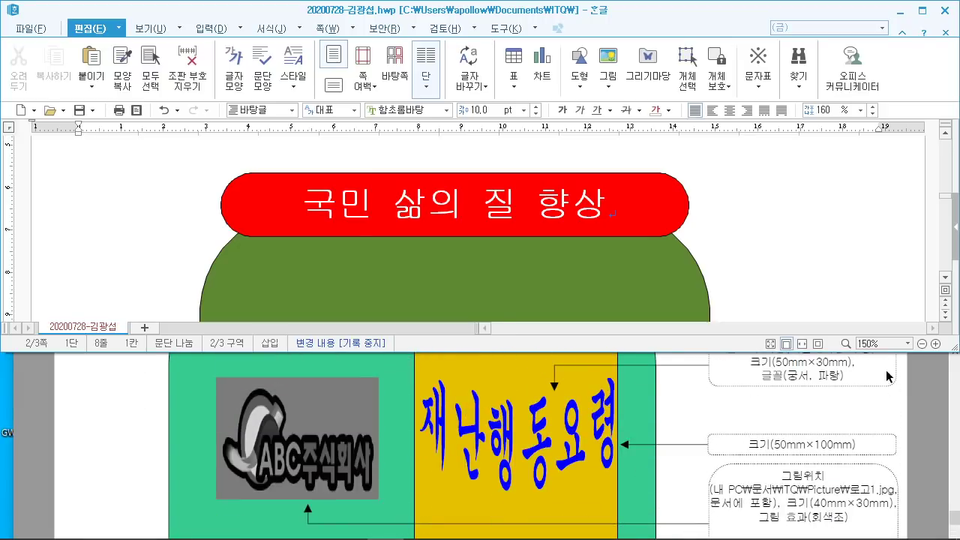
click(882, 402)
click(909, 289)
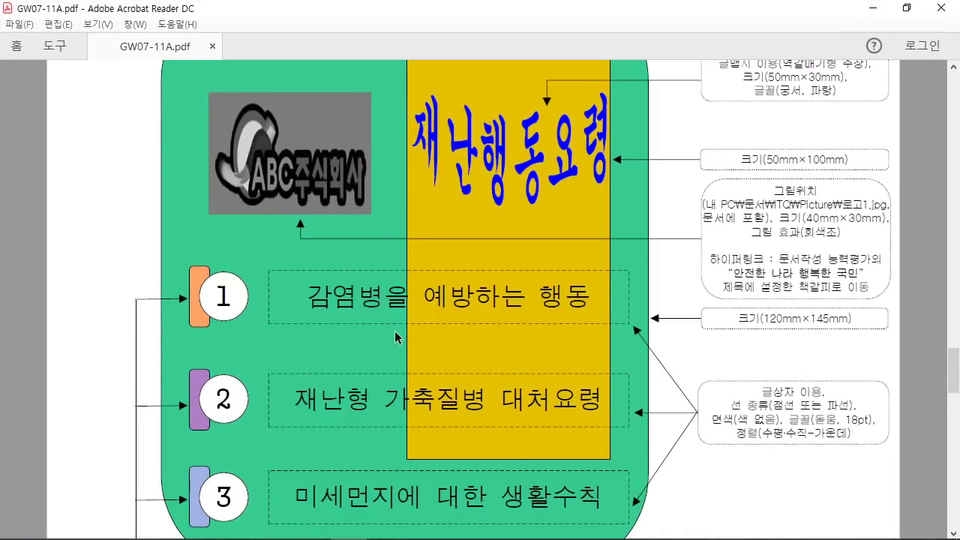
scroll(360, 263, up, 2)
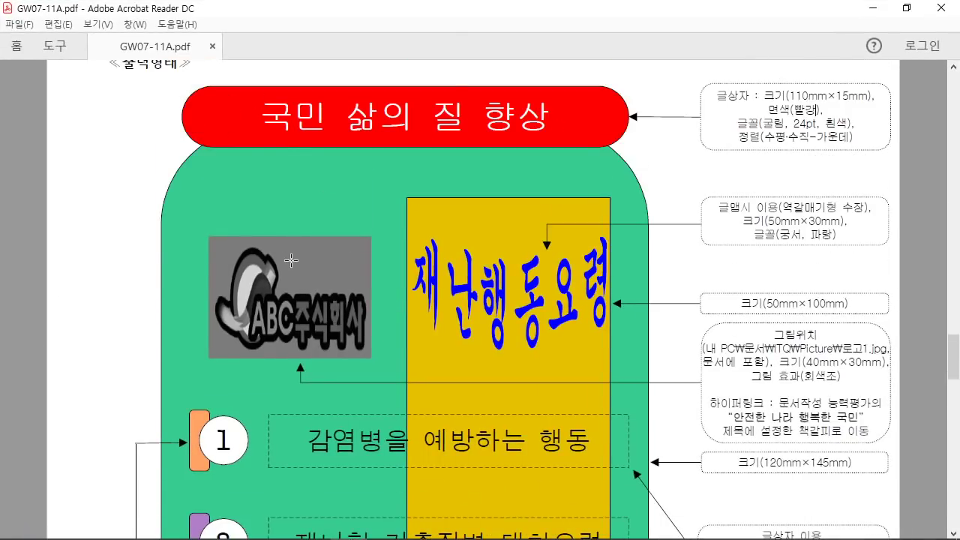
scroll(642, 366, up, 1)
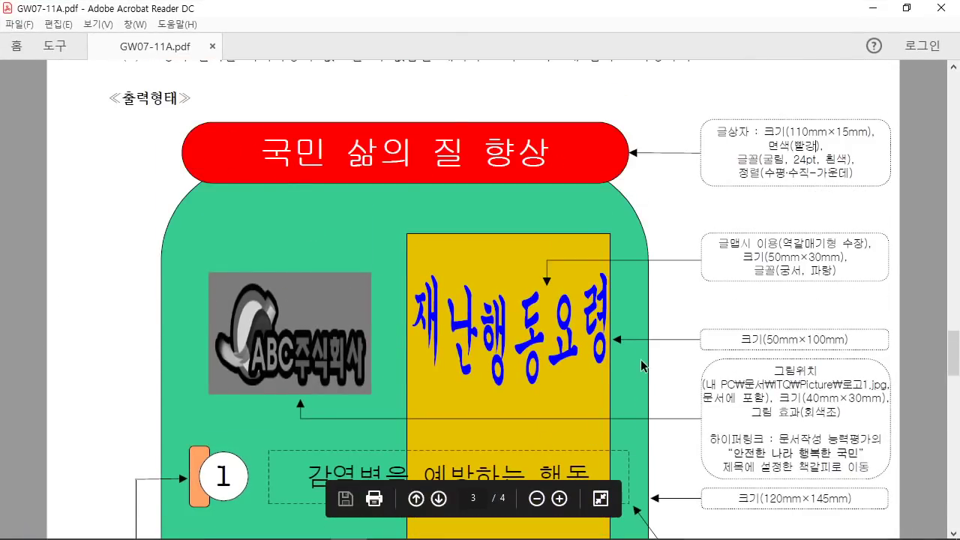
scroll(641, 366, down, 6)
scroll(642, 371, up, 7)
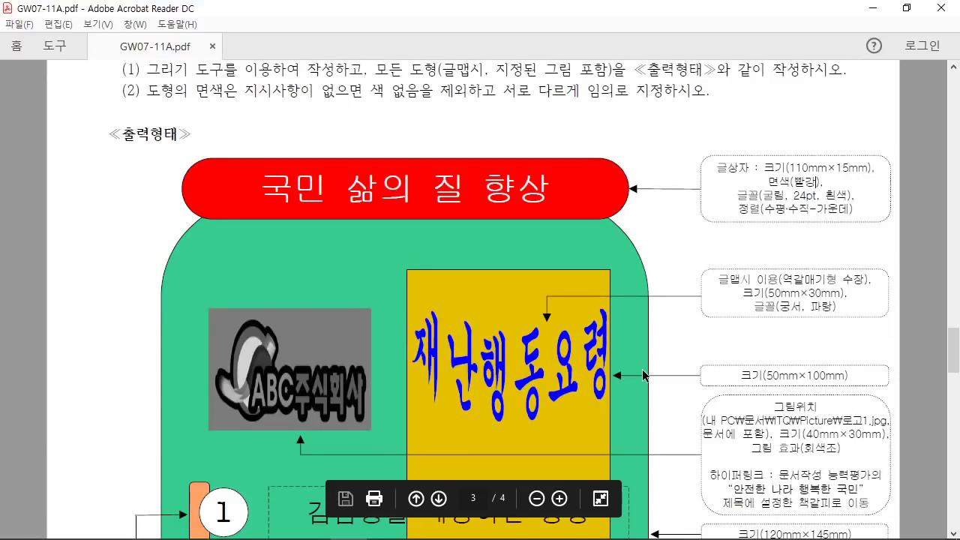
click(907, 8)
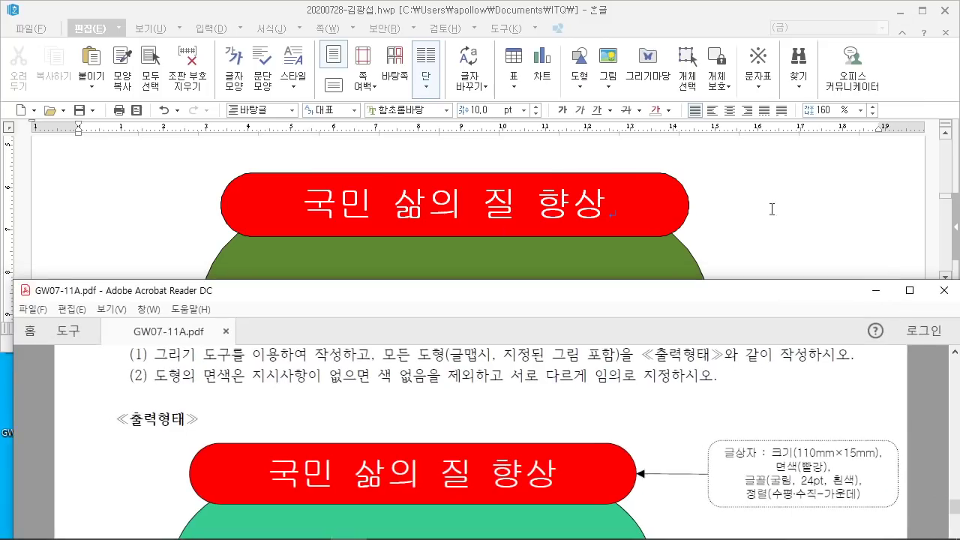
click(382, 288)
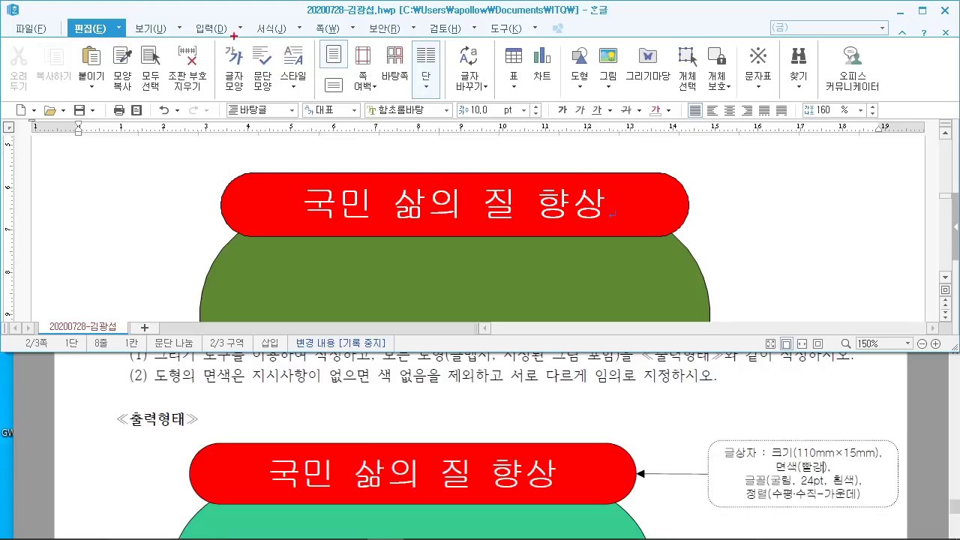
drag(234, 40, 431, 176)
drag(292, 84, 291, 137)
mouse_move(315, 75)
mouse_down()
mouse_move(319, 137)
mouse_move(330, 112)
mouse_up()
mouse_move(330, 135)
mouse_down()
mouse_move(348, 105)
mouse_move(411, 116)
mouse_up()
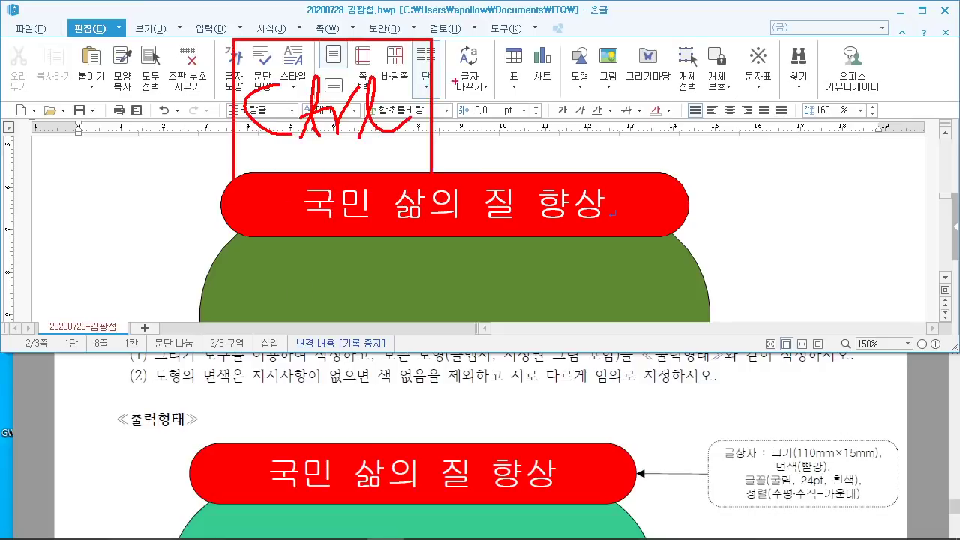
drag(468, 59, 472, 132)
drag(454, 102, 500, 96)
drag(512, 40, 648, 149)
drag(567, 75, 578, 129)
drag(576, 90, 608, 126)
drag(613, 57, 607, 131)
mouse_move(679, 144)
mouse_down()
mouse_move(694, 153)
mouse_move(684, 184)
mouse_up()
mouse_move(710, 37)
mouse_down()
mouse_move(710, 75)
mouse_move(773, 147)
mouse_move(825, 150)
mouse_move(764, 161)
mouse_up()
mouse_move(736, 66)
mouse_down()
mouse_move(750, 138)
mouse_move(792, 138)
mouse_up()
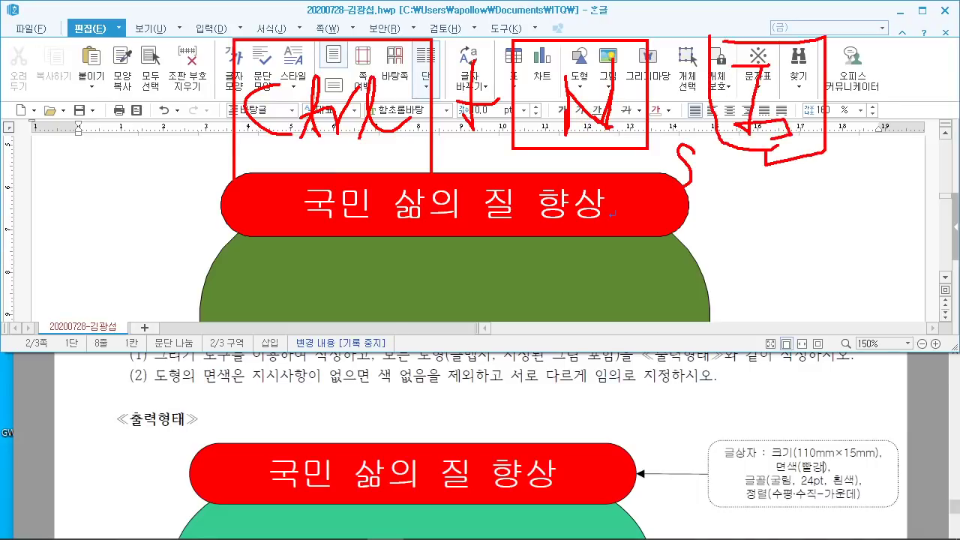
mouse_move(128, 216)
mouse_down()
mouse_move(337, 196)
mouse_move(269, 325)
mouse_up()
key(Escape)
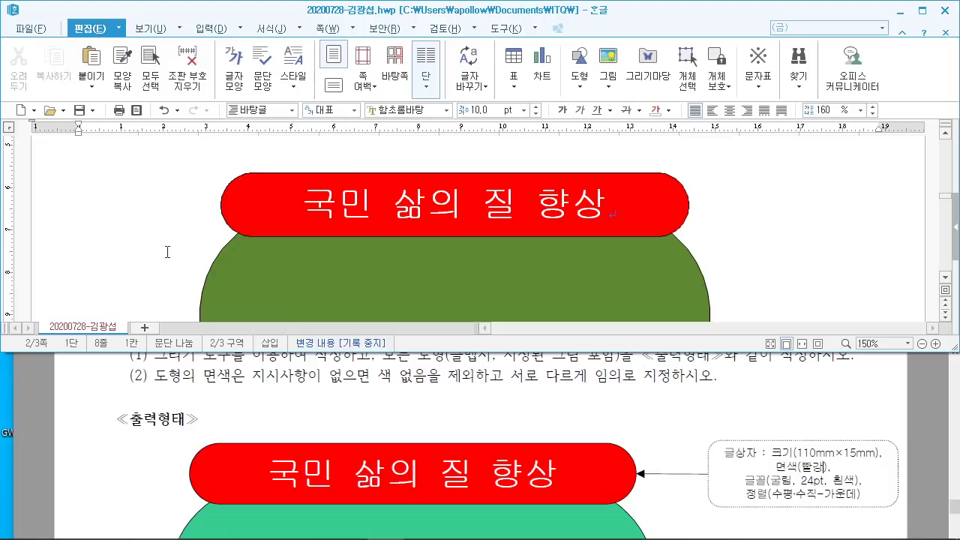
scroll(180, 247, up, 3)
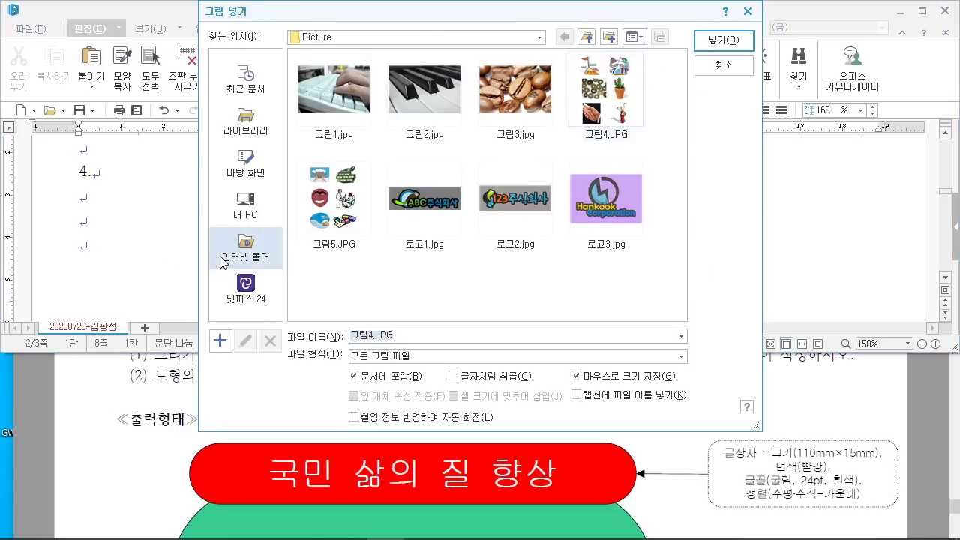
Step: Choose 로고1.jpg in the Picture folder and insert it
scroll(572, 496, down, 5)
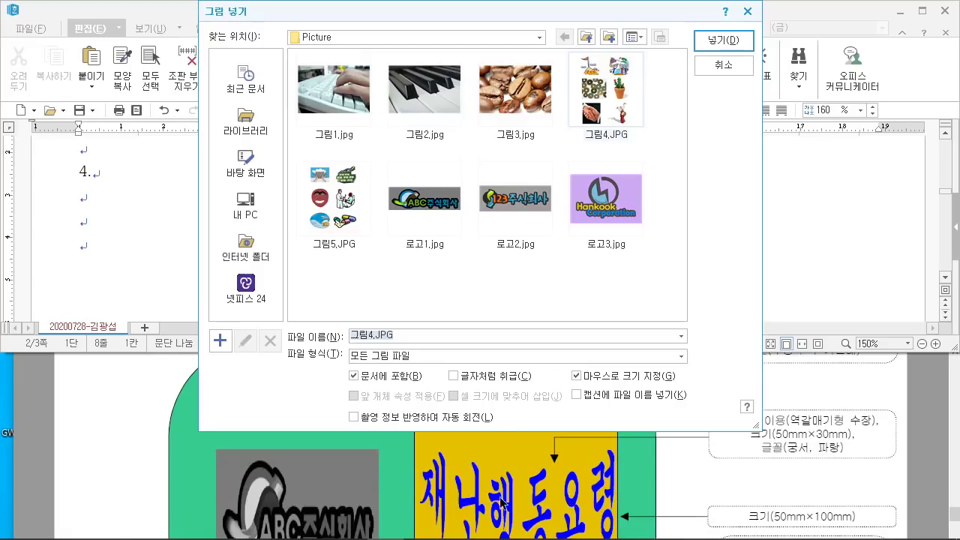
scroll(501, 502, down, 2)
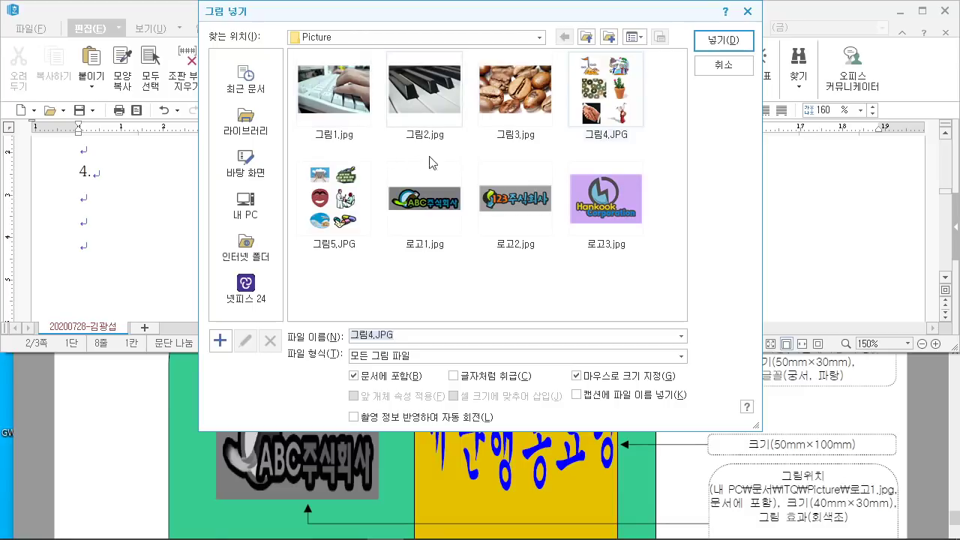
click(422, 216)
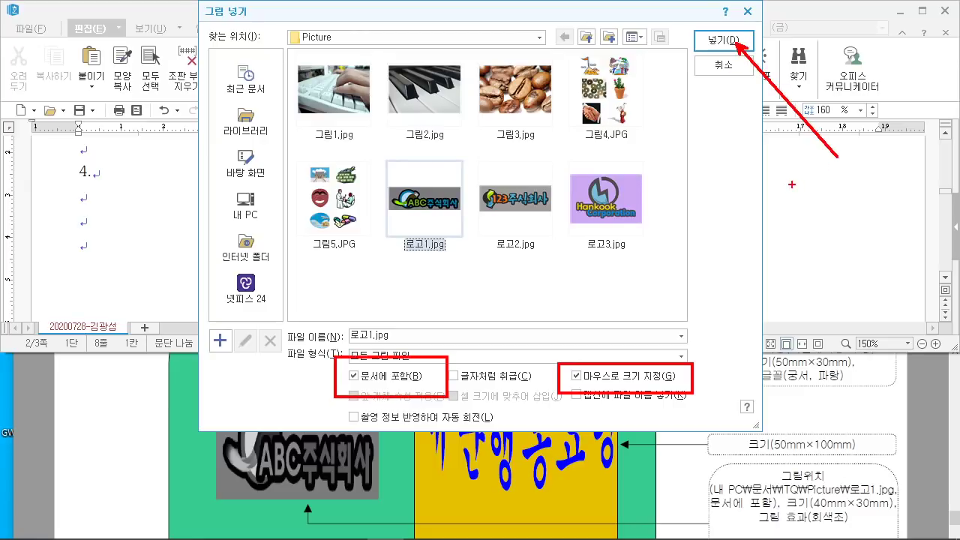
click(748, 45)
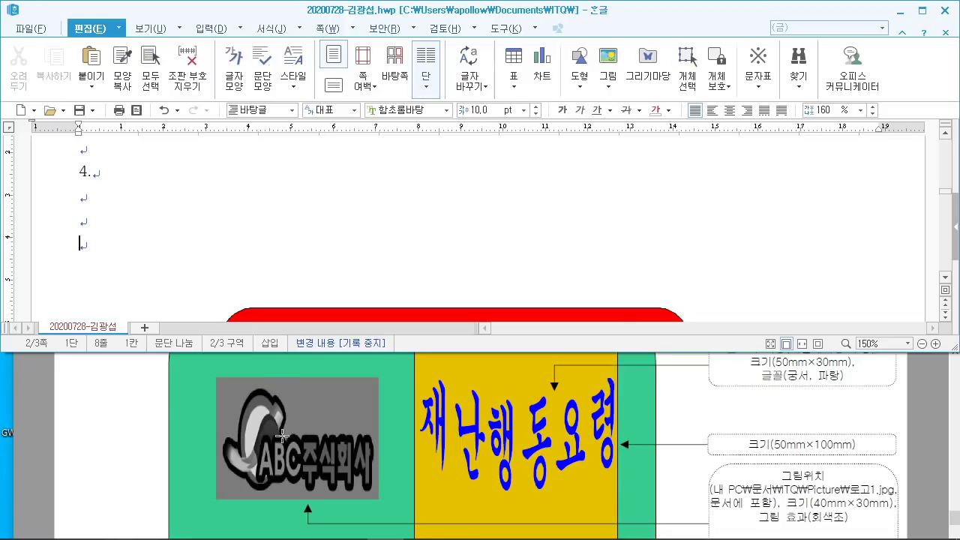
Step: Sketch on screen where the logo should go on the green shape
scroll(283, 435, up, 3)
scroll(284, 435, down, 5)
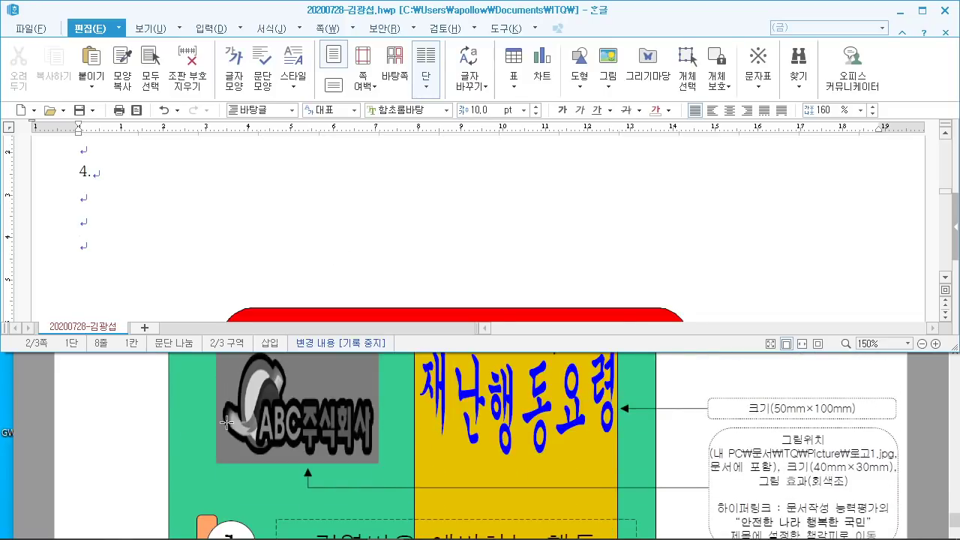
click(318, 210)
scroll(300, 209, up, 3)
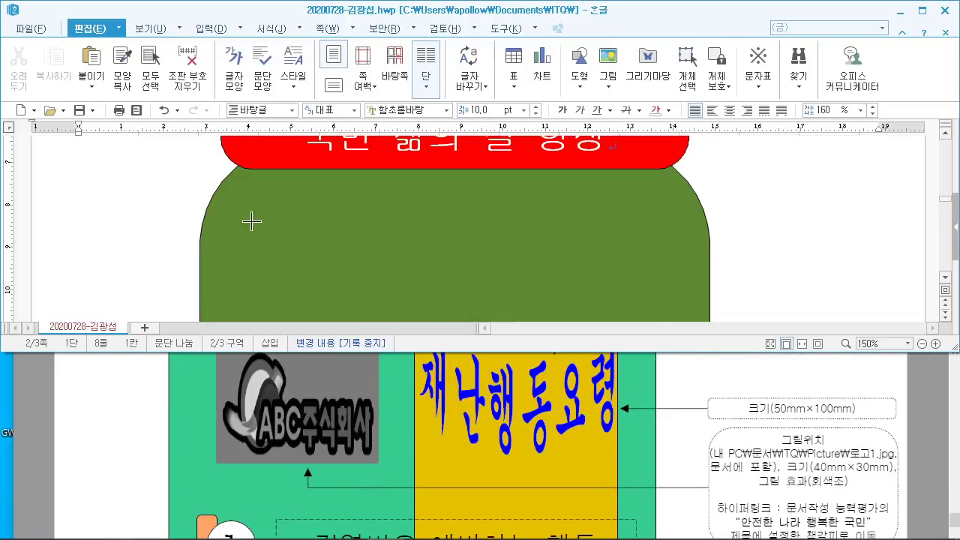
drag(255, 193, 406, 307)
drag(393, 180, 259, 285)
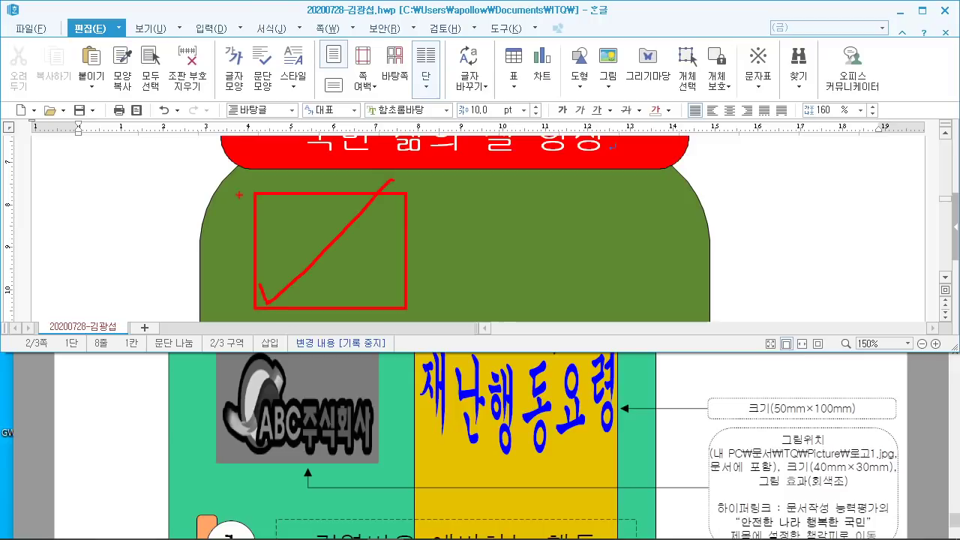
drag(238, 196, 425, 335)
key(Escape)
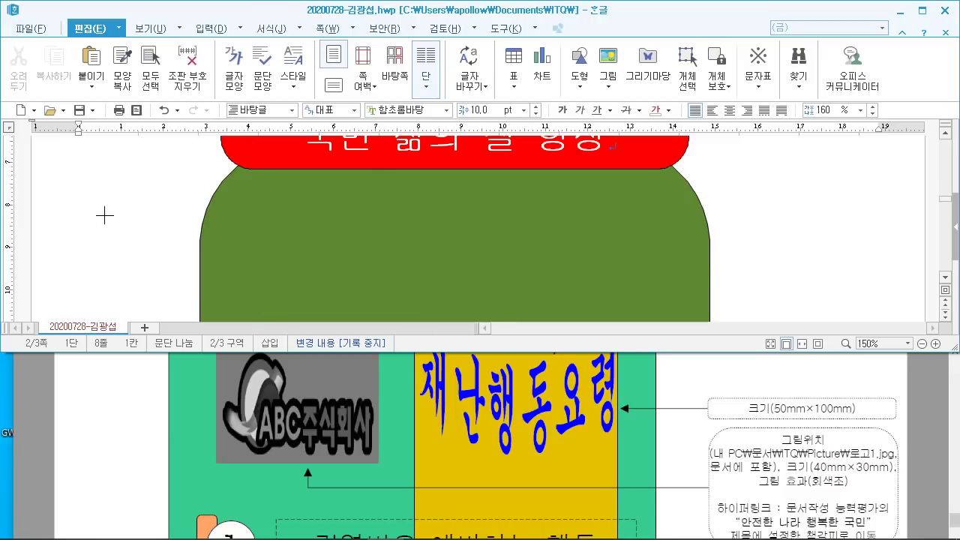
Step: Drag out the logo picture at the upper left of the green shape, about 68.84 × 22.58 mm
scroll(102, 214, up, 3)
scroll(97, 210, down, 3)
mouse_move(71, 159)
mouse_down()
mouse_move(83, 199)
mouse_move(448, 282)
mouse_move(362, 252)
mouse_up()
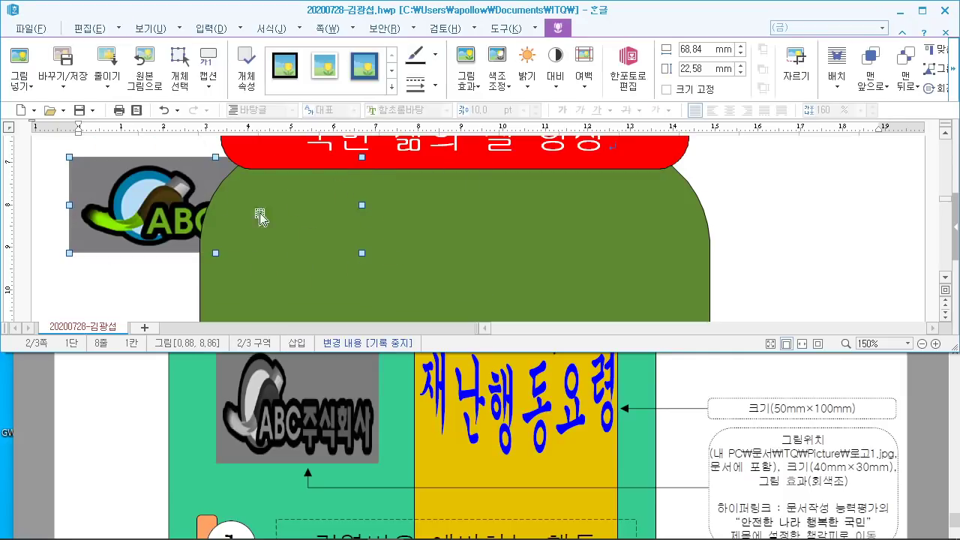
drag(304, 187, 334, 247)
drag(342, 291, 339, 292)
scroll(190, 276, up, 1)
scroll(188, 266, down, 1)
scroll(184, 263, up, 1)
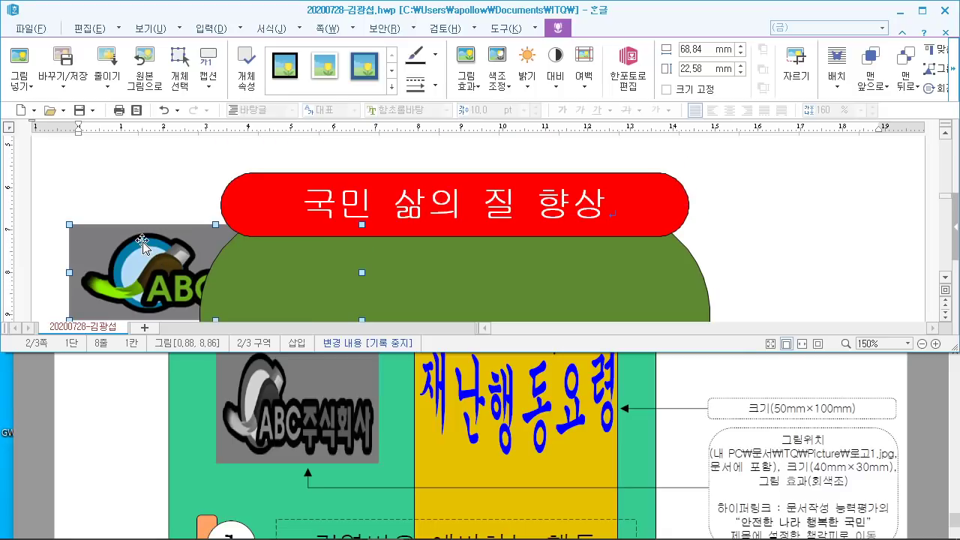
Step: Enter a 40 mm width and 30 mm height in the logo's properties
double_click(143, 244)
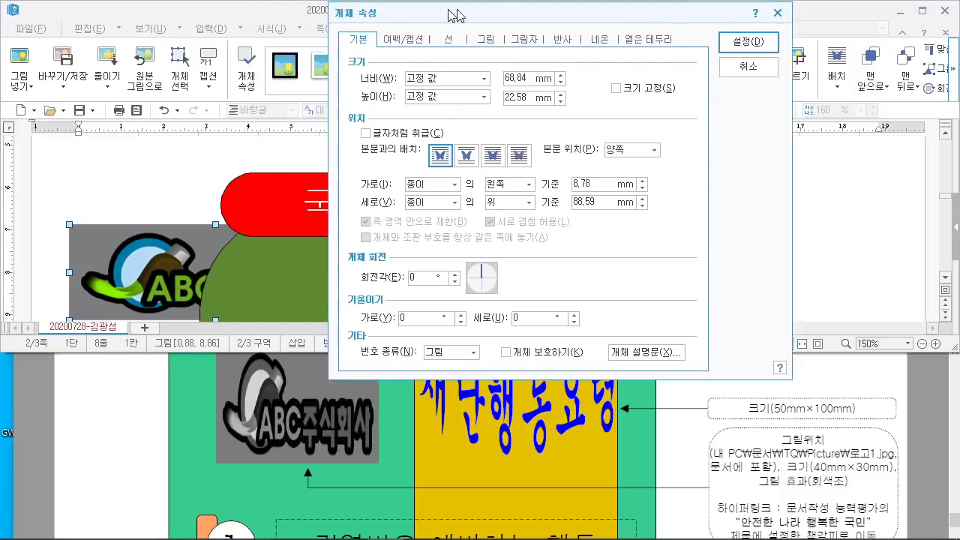
drag(452, 13, 519, 13)
scroll(471, 402, up, 1)
scroll(450, 457, down, 1)
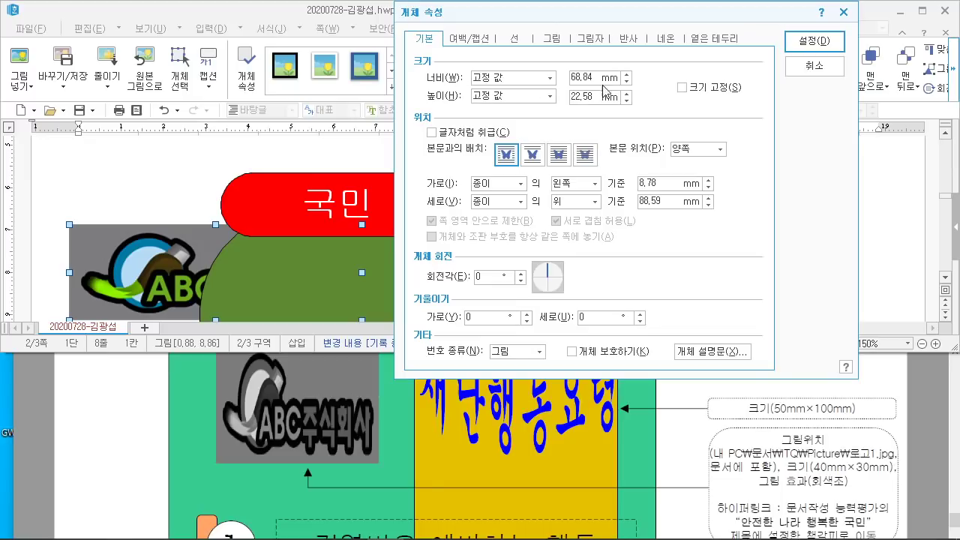
text(40)
key(Tab)
text(30)
Step: Annotate the grayscale effect requirement on screen with a handwritten note
mouse_move(744, 469)
mouse_down()
mouse_move(853, 495)
mouse_move(839, 363)
mouse_up()
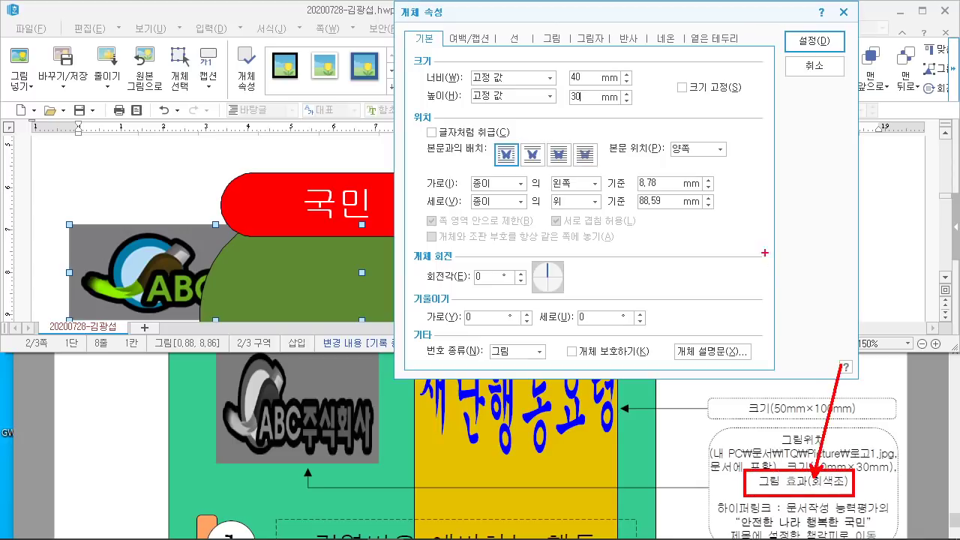
mouse_move(784, 226)
mouse_down()
mouse_move(763, 276)
mouse_move(862, 258)
mouse_up()
drag(727, 285, 846, 275)
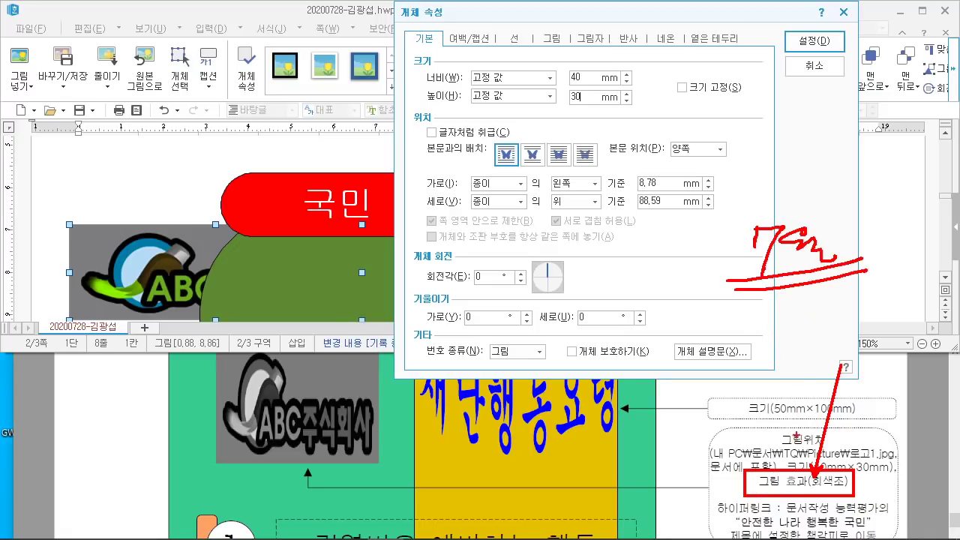
key(Escape)
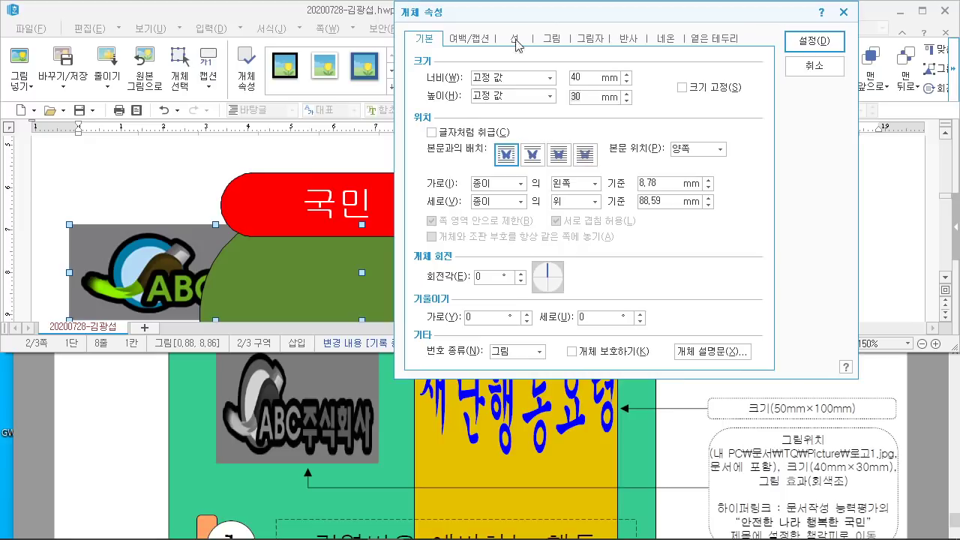
Step: Set the logo's picture effect to grayscale
click(552, 39)
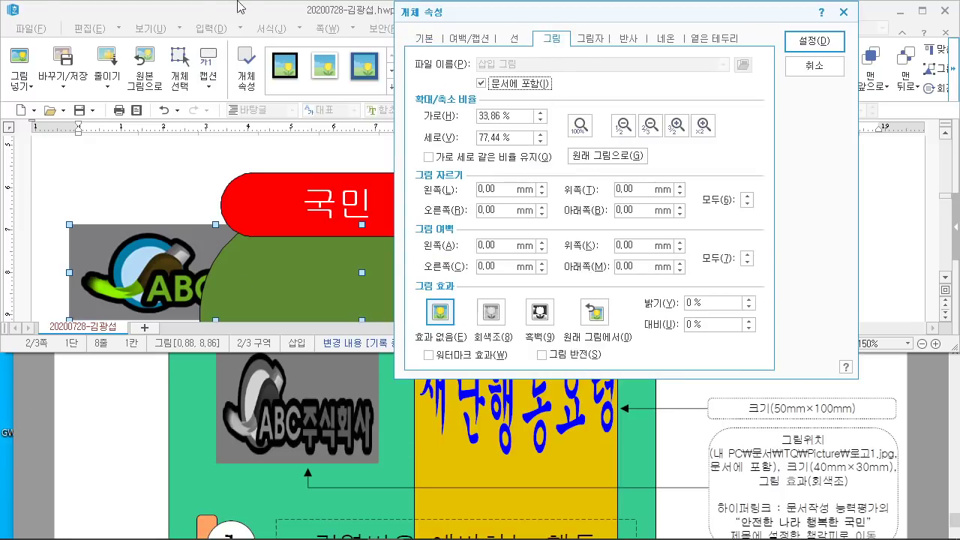
click(500, 318)
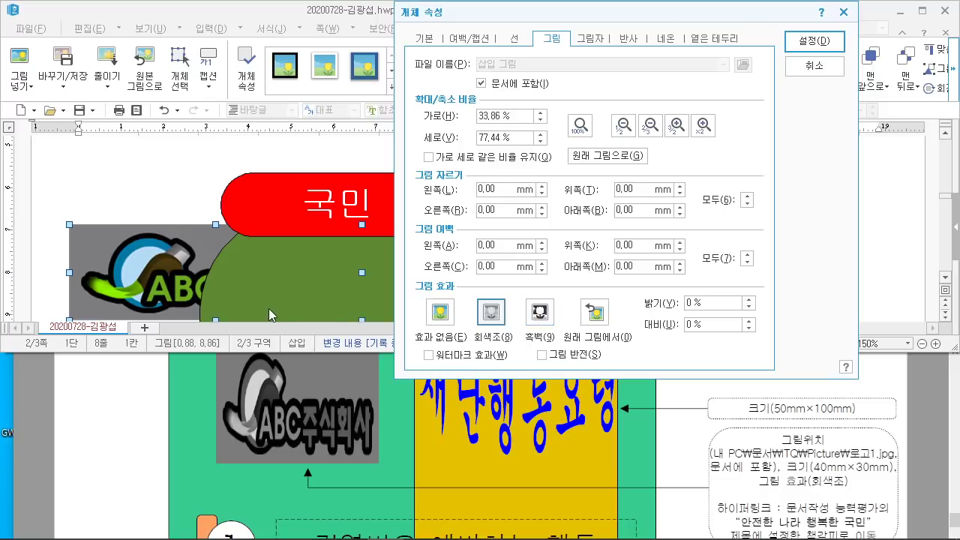
scroll(257, 286, down, 3)
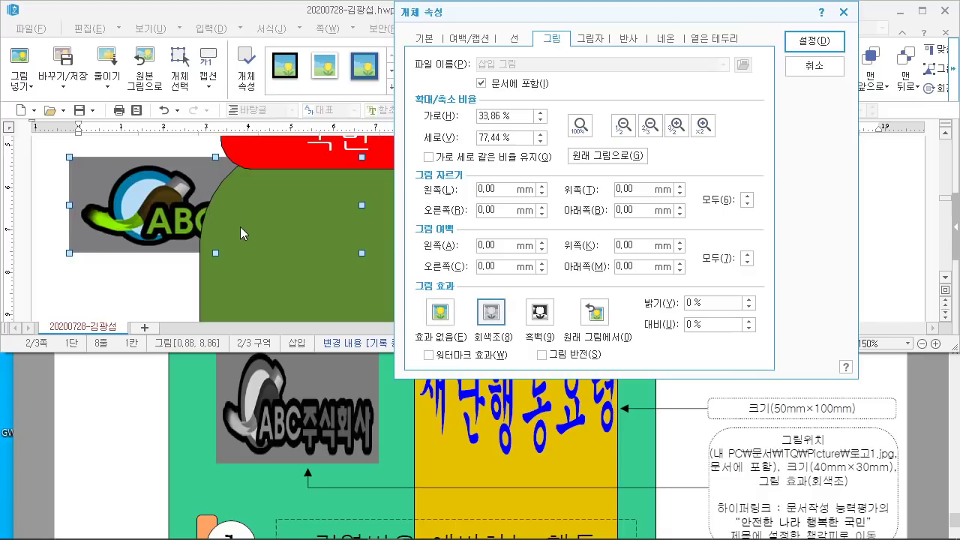
Step: Mark up the position values and in-front-of-text placement with on-screen notes
click(425, 38)
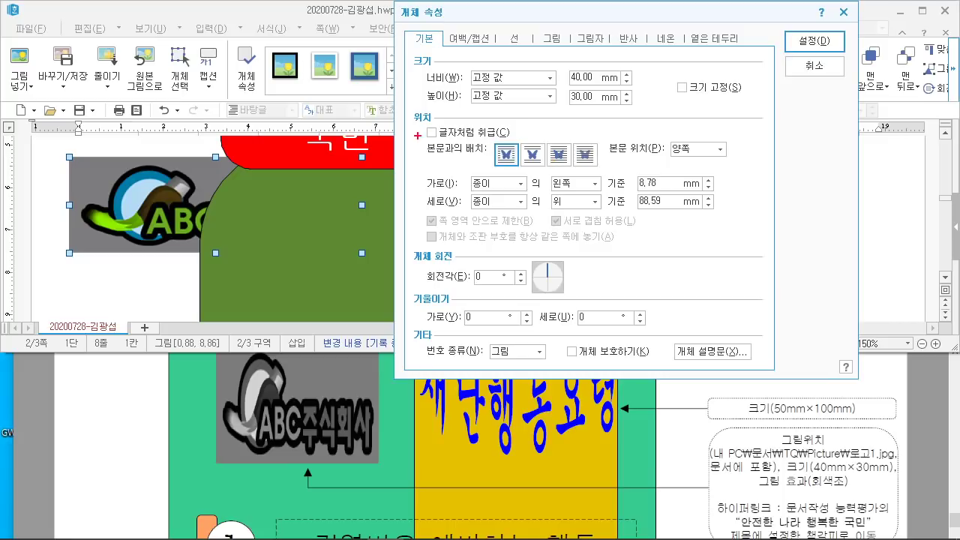
mouse_move(448, 128)
mouse_down()
mouse_move(409, 129)
mouse_move(457, 134)
mouse_up()
mouse_move(547, 140)
mouse_down()
mouse_move(575, 168)
mouse_move(546, 172)
mouse_move(613, 89)
mouse_up()
drag(672, 160, 745, 159)
drag(651, 172, 731, 172)
drag(660, 192, 748, 192)
drag(675, 210, 745, 210)
drag(688, 188, 702, 190)
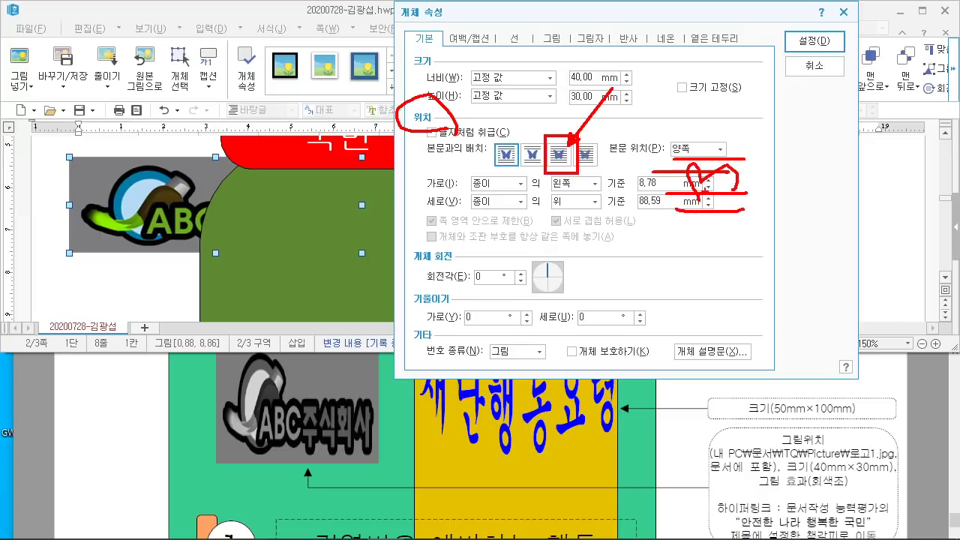
mouse_move(659, 93)
mouse_down()
mouse_move(700, 94)
mouse_move(709, 123)
mouse_move(748, 82)
mouse_move(759, 118)
mouse_up()
mouse_move(783, 73)
mouse_down()
mouse_move(768, 93)
mouse_move(807, 105)
mouse_up()
drag(813, 68, 832, 95)
drag(813, 93, 833, 119)
drag(654, 141, 816, 141)
Step: Set the logo's wrapping to 글 앞으로 and apply the 40 × 30 mm settings
mouse_move(186, 225)
mouse_down()
mouse_move(113, 222)
mouse_move(202, 214)
mouse_up()
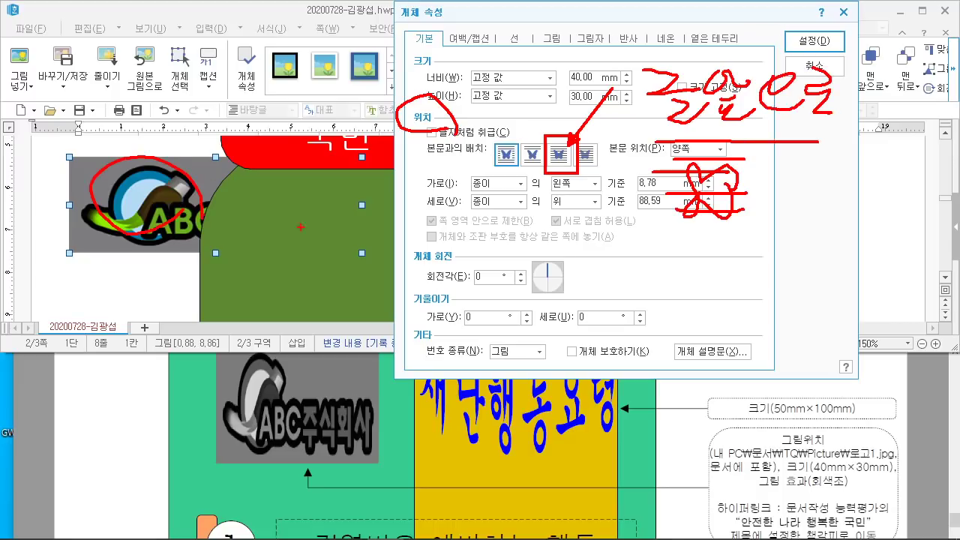
drag(289, 216, 315, 249)
key(Escape)
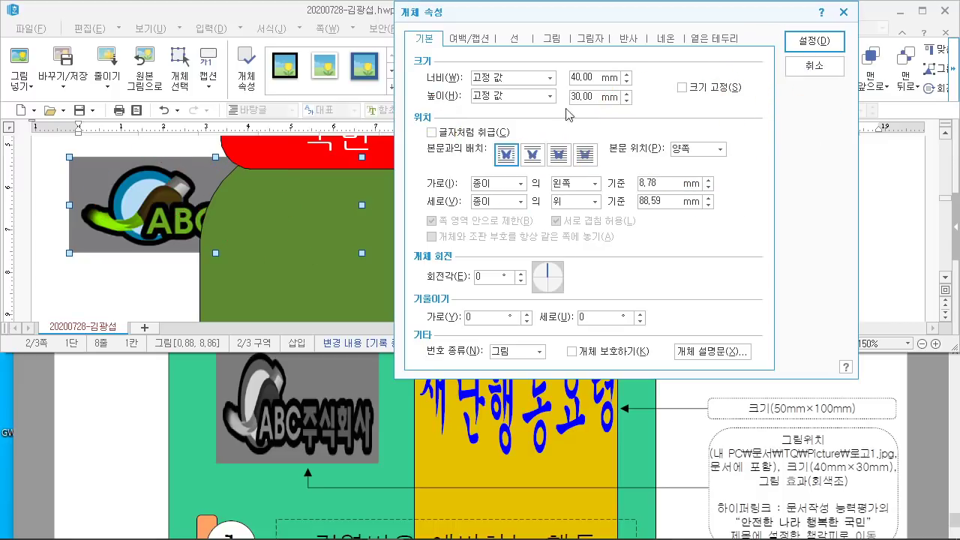
click(559, 154)
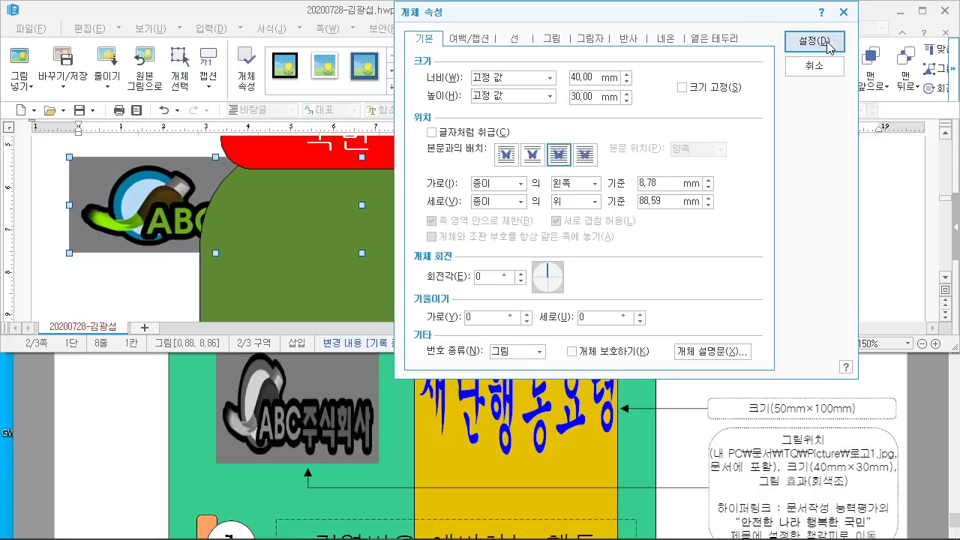
click(830, 45)
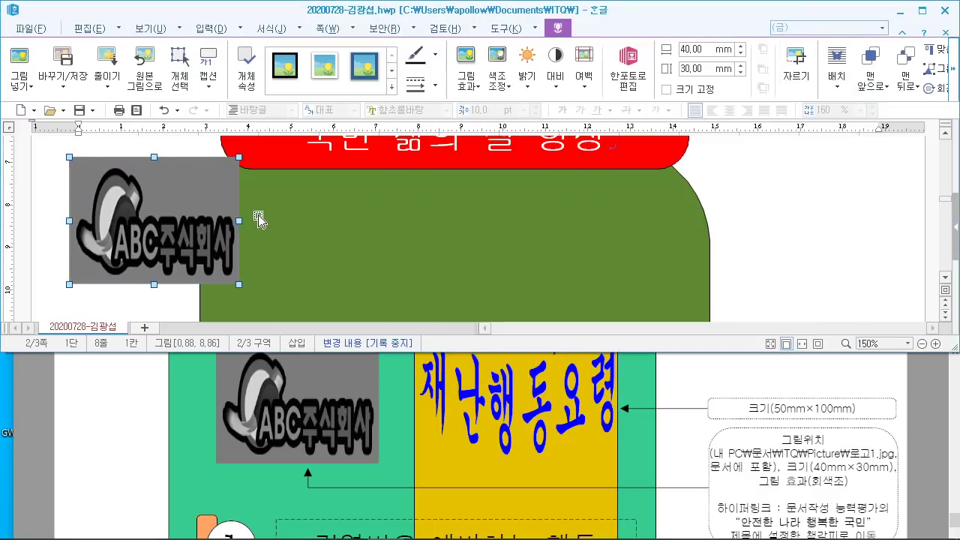
Step: Move the ABC logo onto the green shape below the red title and check it against the sample PDF
scroll(317, 393, up, 3)
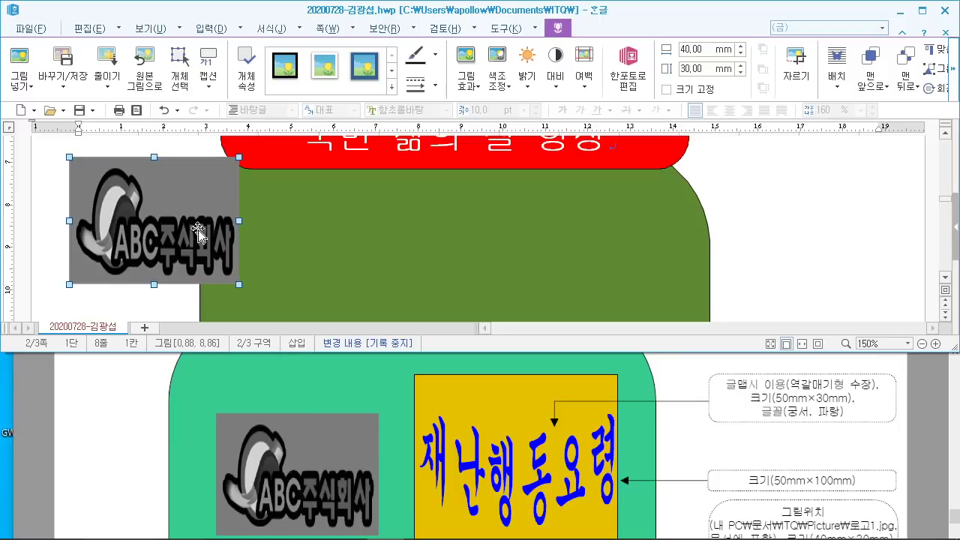
drag(192, 221, 332, 283)
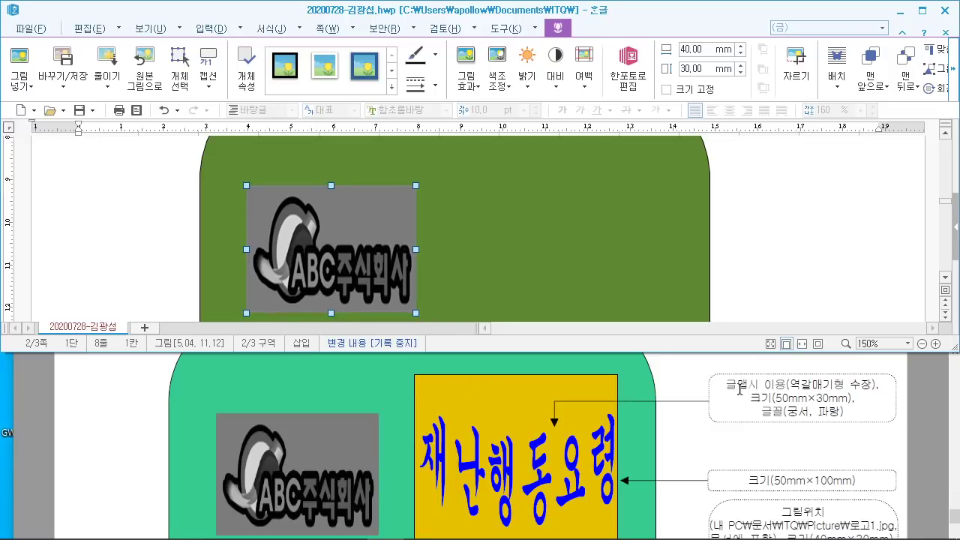
click(685, 391)
scroll(686, 393, up, 2)
scroll(686, 392, down, 2)
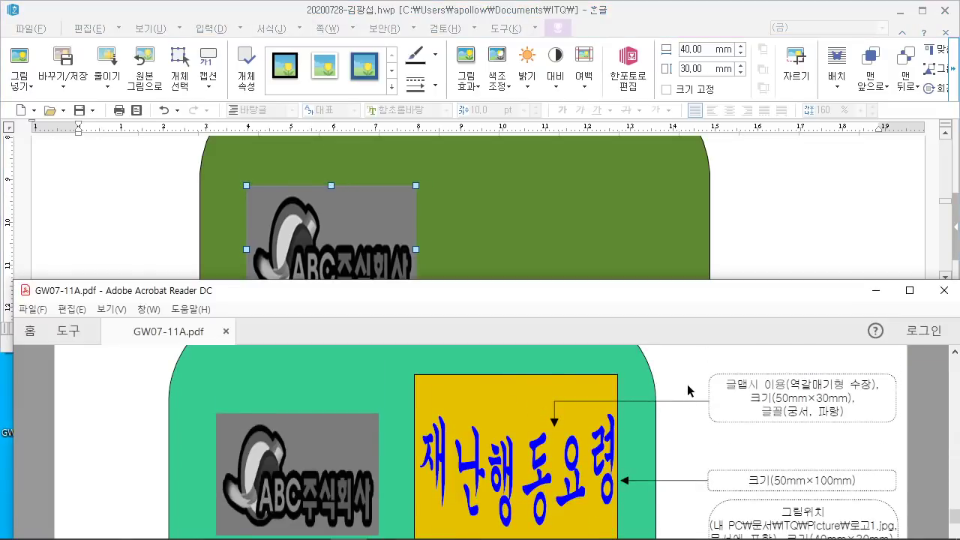
click(910, 291)
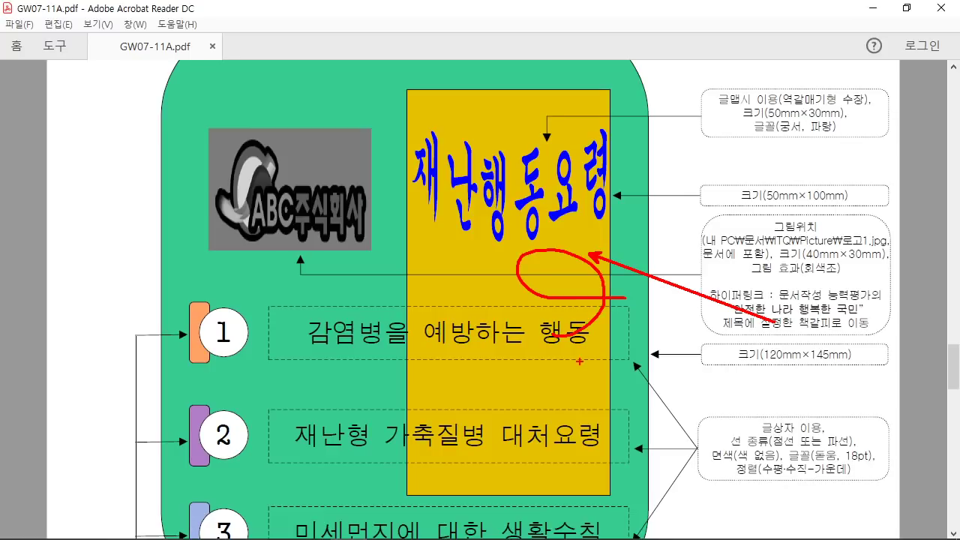
click(385, 527)
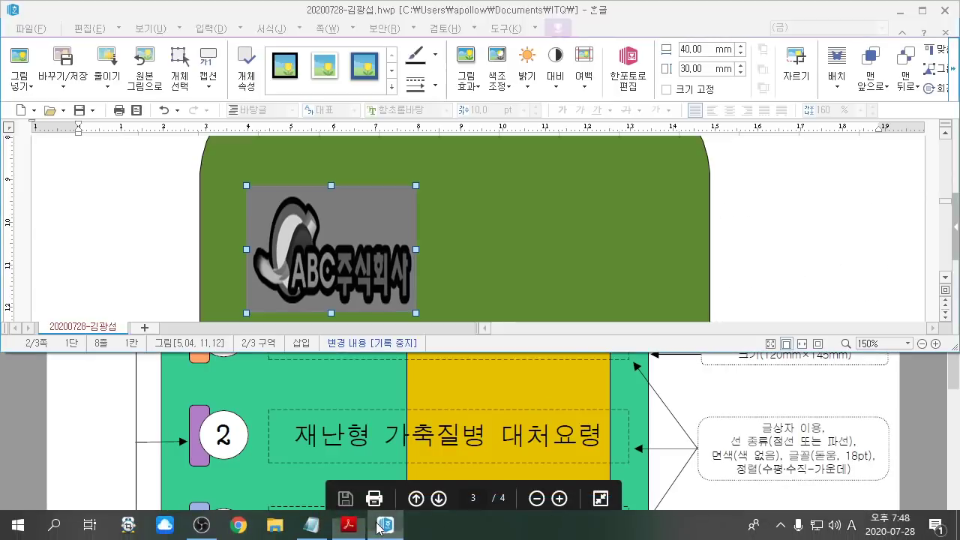
click(88, 29)
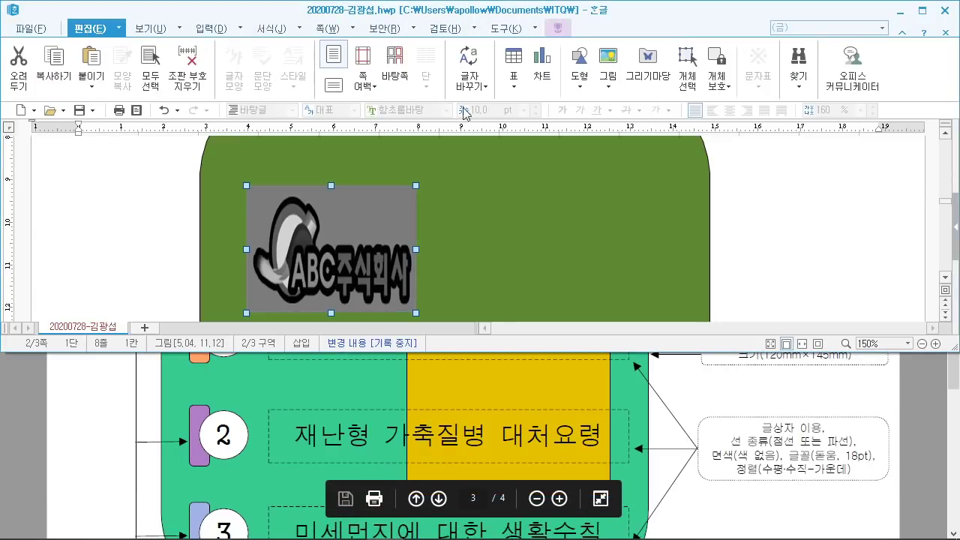
click(588, 94)
Step: Draw a rectangle at the left of the page and open its properties
click(603, 124)
drag(78, 184, 143, 283)
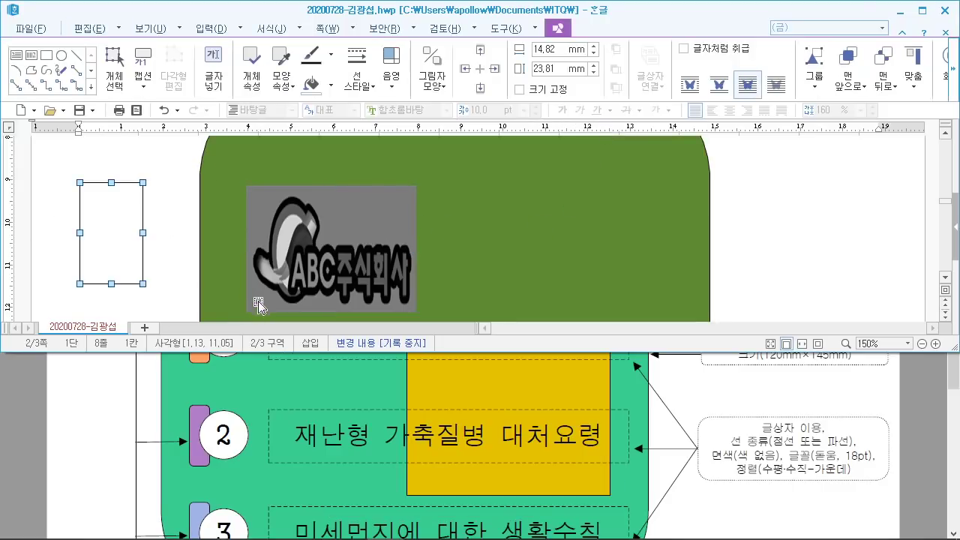
double_click(118, 233)
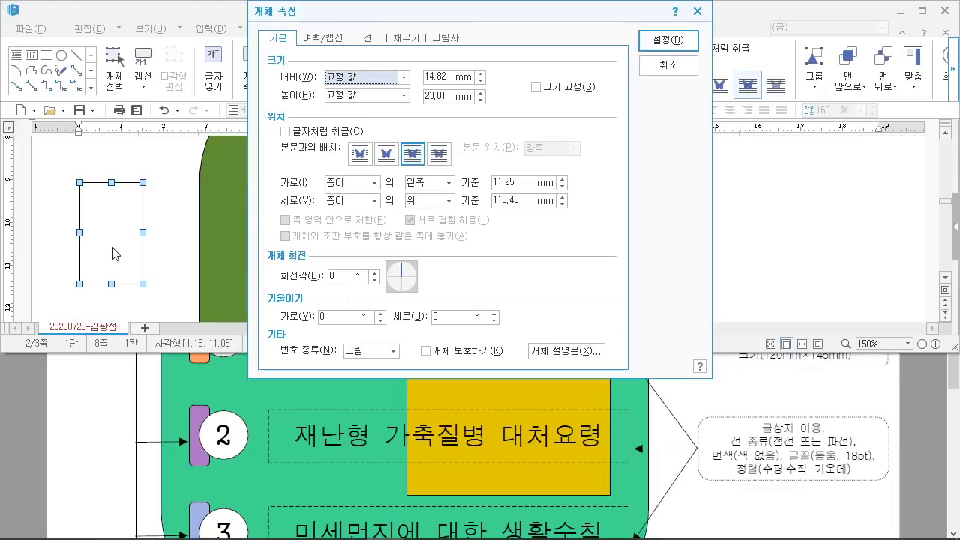
scroll(718, 443, up, 2)
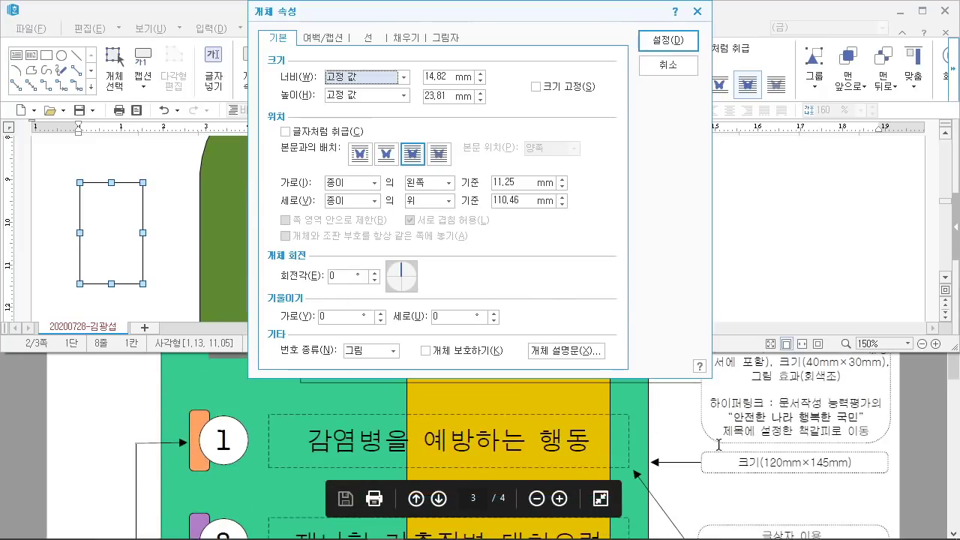
scroll(717, 443, down, 3)
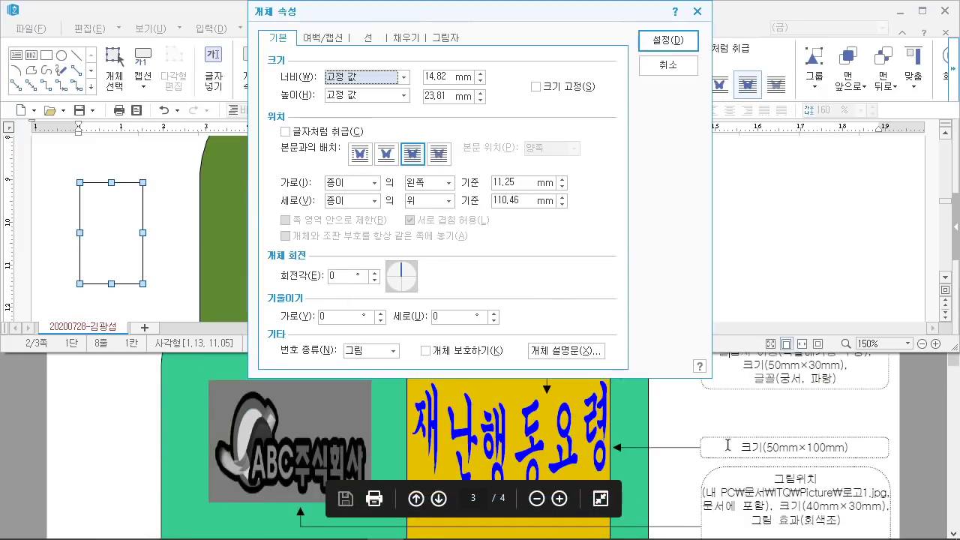
scroll(758, 448, up, 1)
scroll(759, 447, down, 1)
Step: Size the rectangle to 50 × 100 mm and fill it orange
click(453, 77)
double_click(453, 76)
text(50)
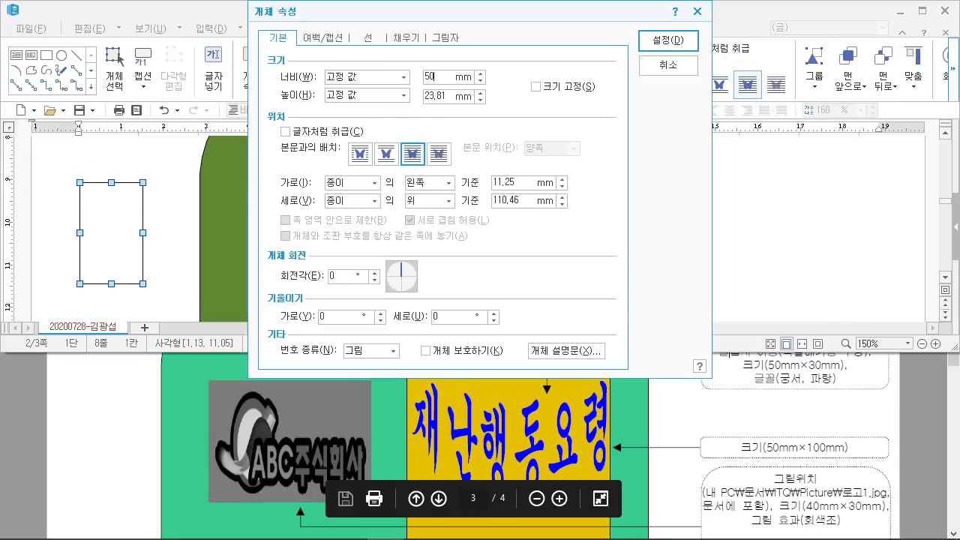
double_click(445, 96)
text(1)
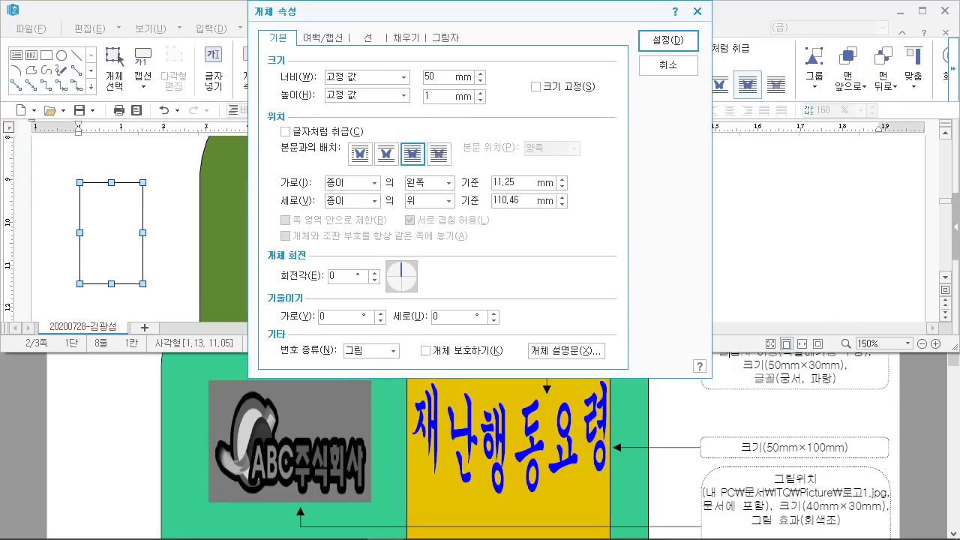
text(00)
scroll(515, 422, up, 1)
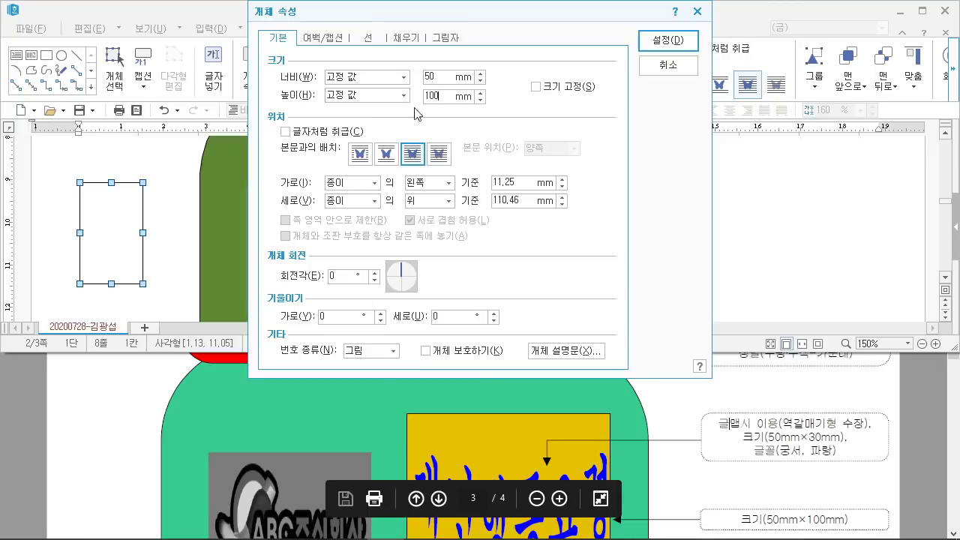
click(405, 37)
click(353, 112)
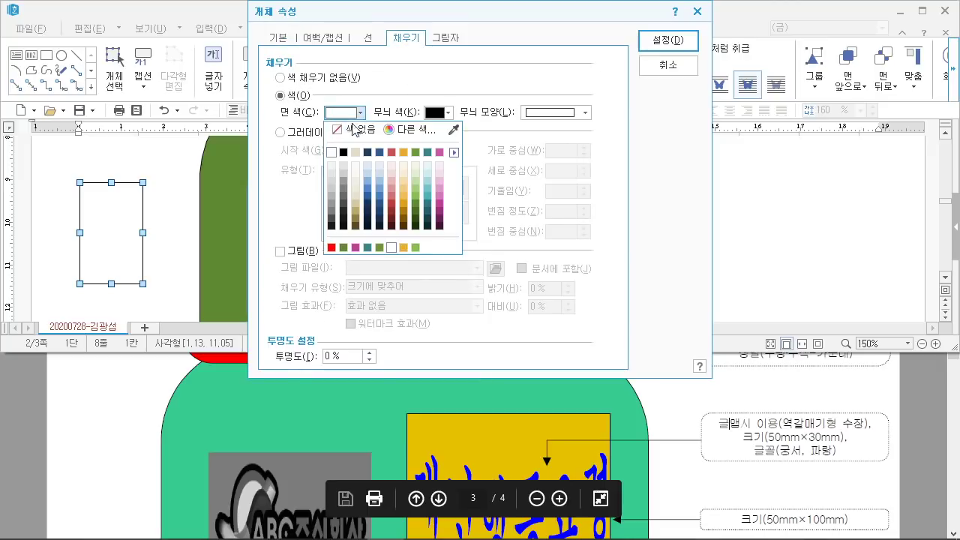
click(403, 152)
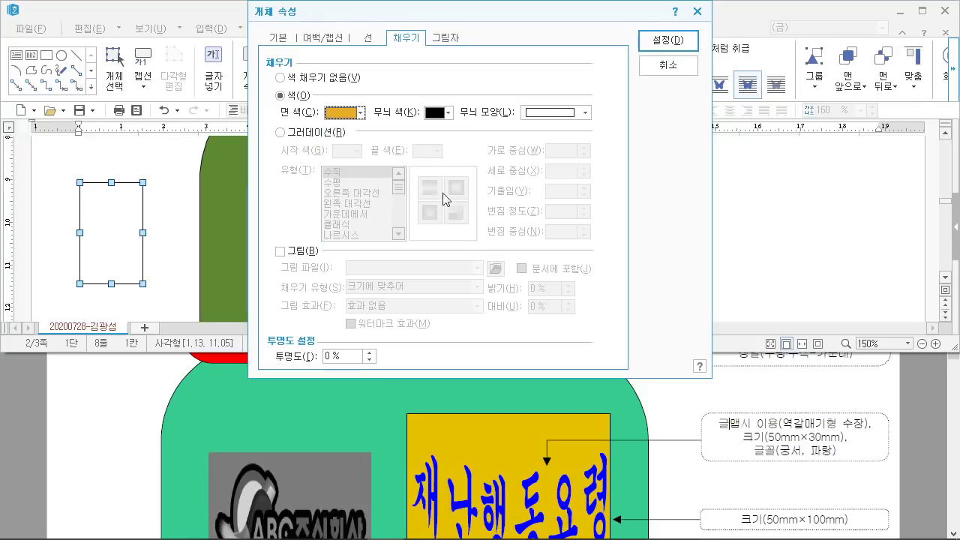
Step: Apply the settings and move the orange rectangle onto the green shape beside the ABC logo
click(663, 41)
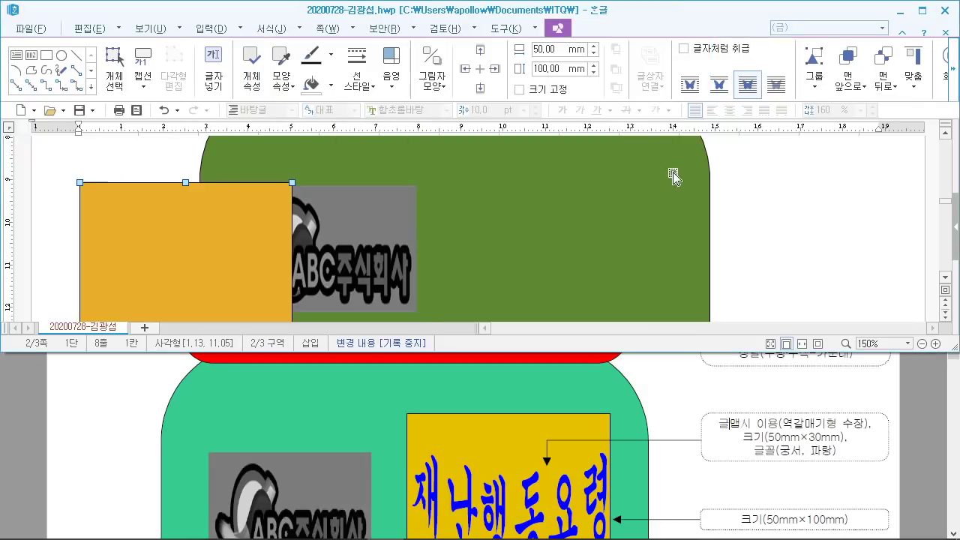
drag(140, 242, 552, 229)
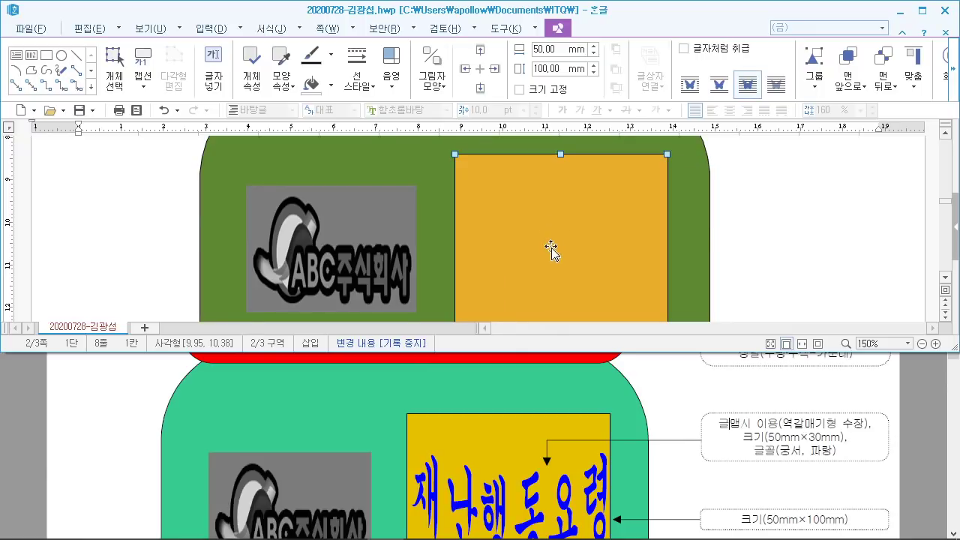
scroll(551, 250, up, 3)
mouse_move(527, 261)
mouse_down()
mouse_move(520, 254)
mouse_move(532, 249)
mouse_up()
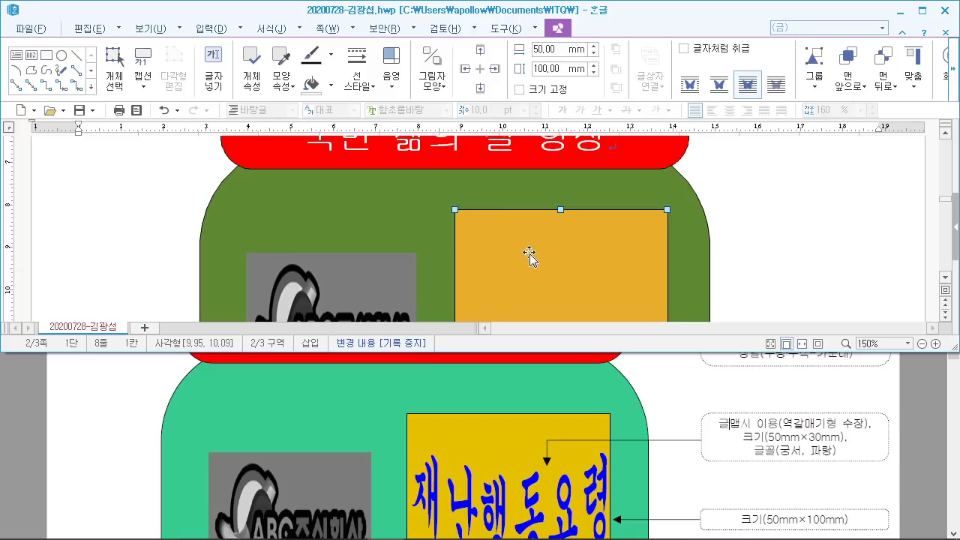
scroll(529, 420, down, 1)
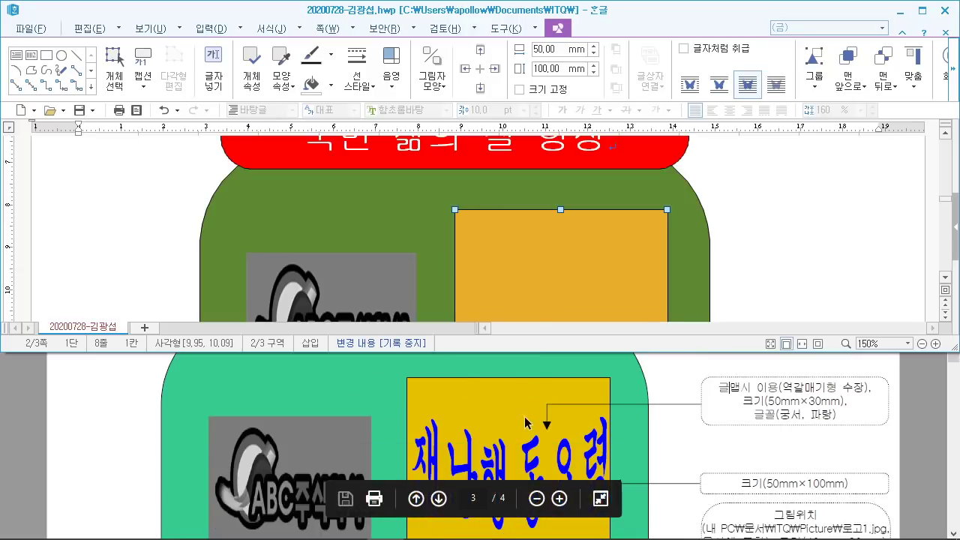
scroll(536, 375, up, 2)
scroll(698, 246, down, 4)
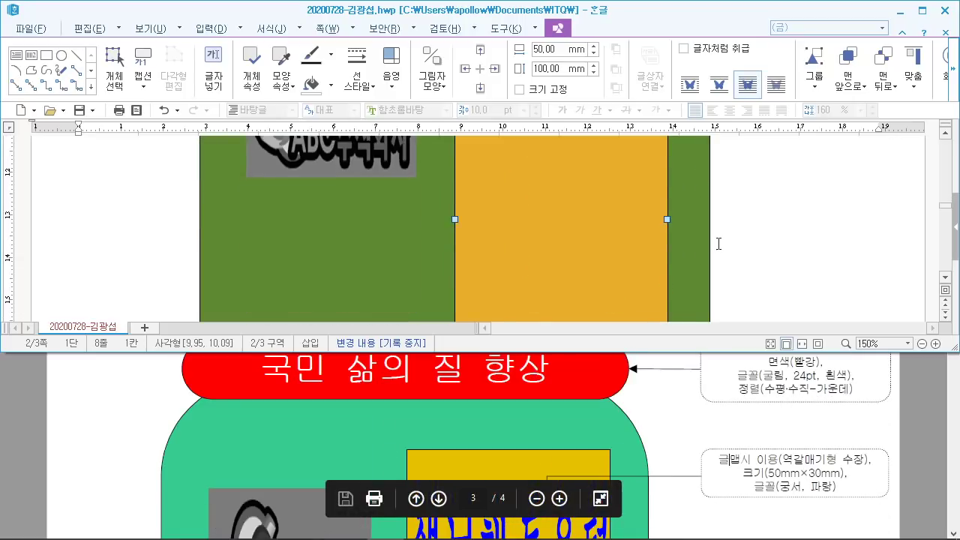
Step: Maximize the Hangul window over the PDF
drag(918, 2, 918, 38)
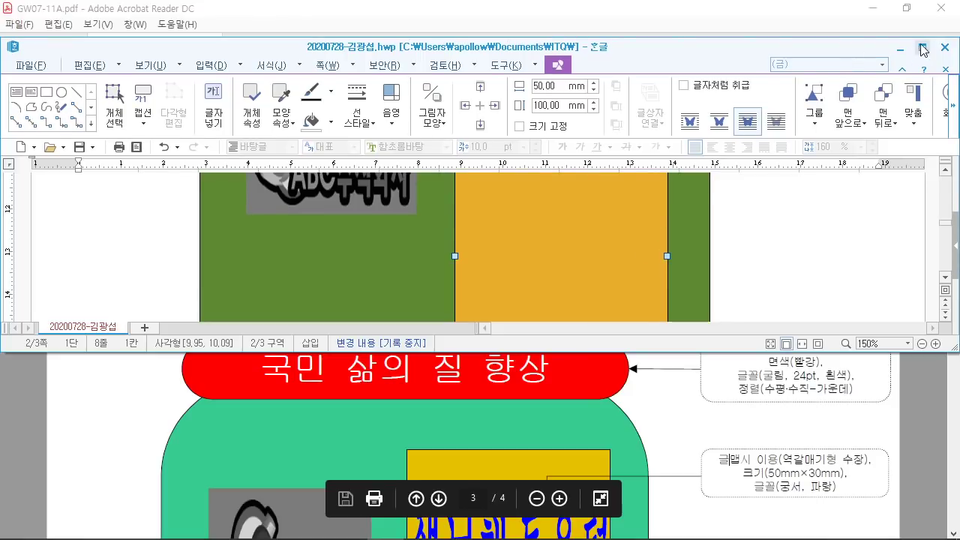
click(922, 46)
scroll(544, 337, up, 1)
scroll(545, 330, down, 2)
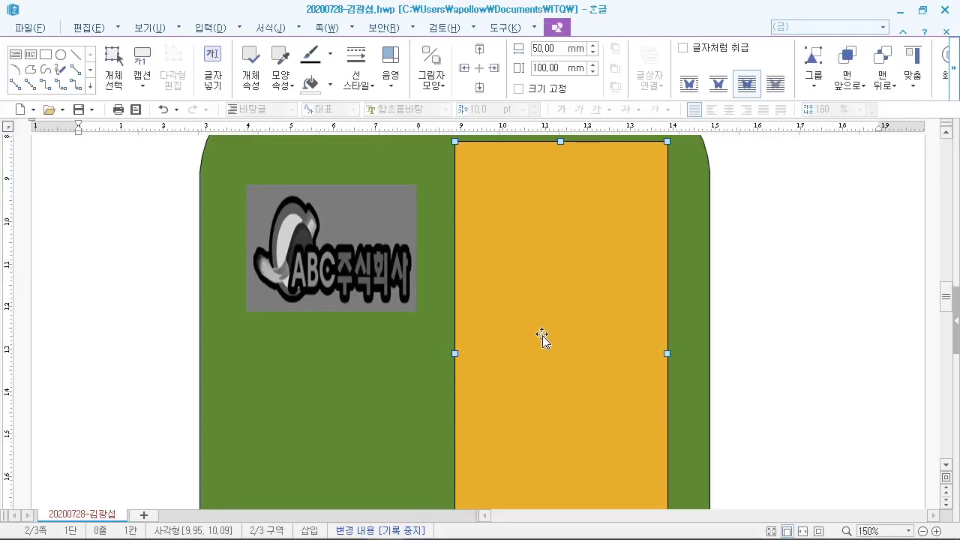
scroll(545, 330, up, 2)
scroll(548, 330, up, 1)
scroll(547, 331, down, 5)
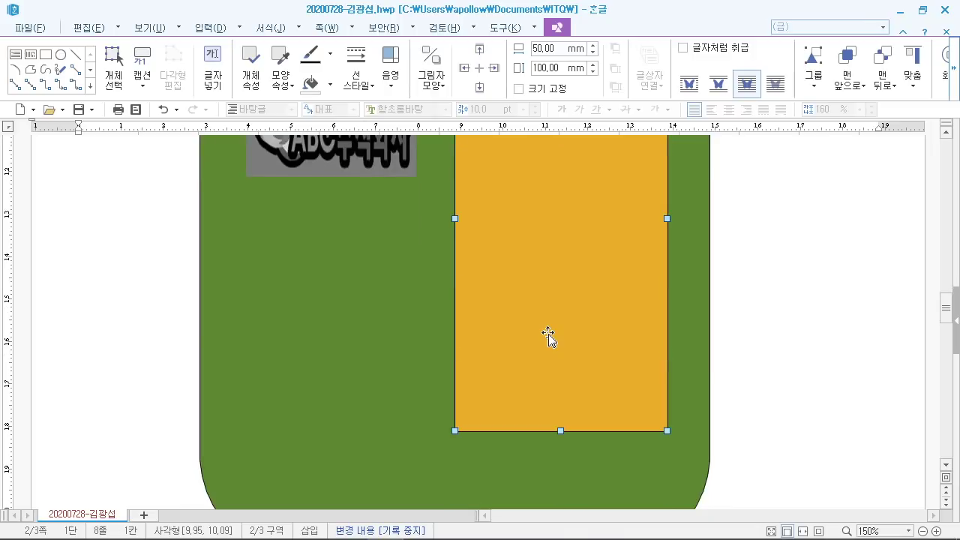
scroll(550, 330, up, 3)
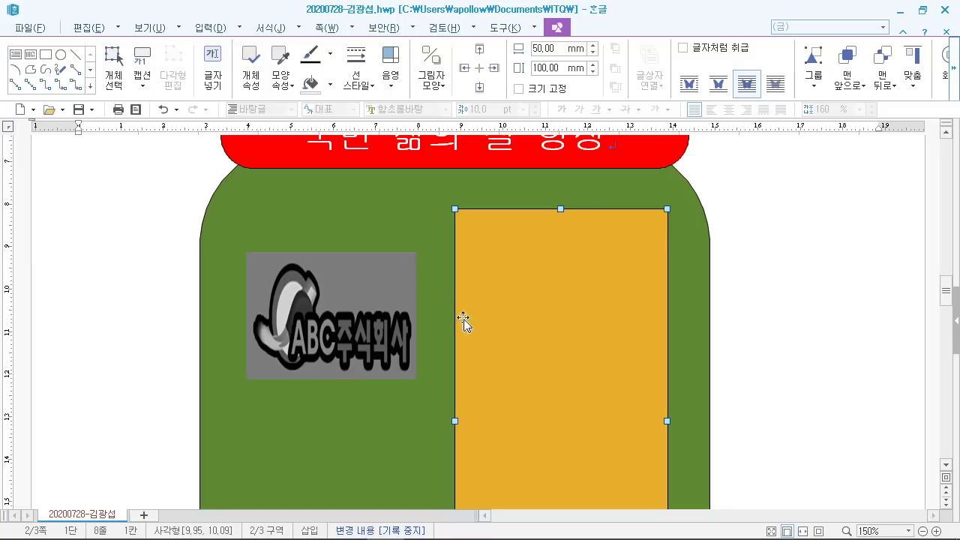
Step: Choose 글맵시 from the 입력 > 개체 list to begin a new text art object
click(240, 30)
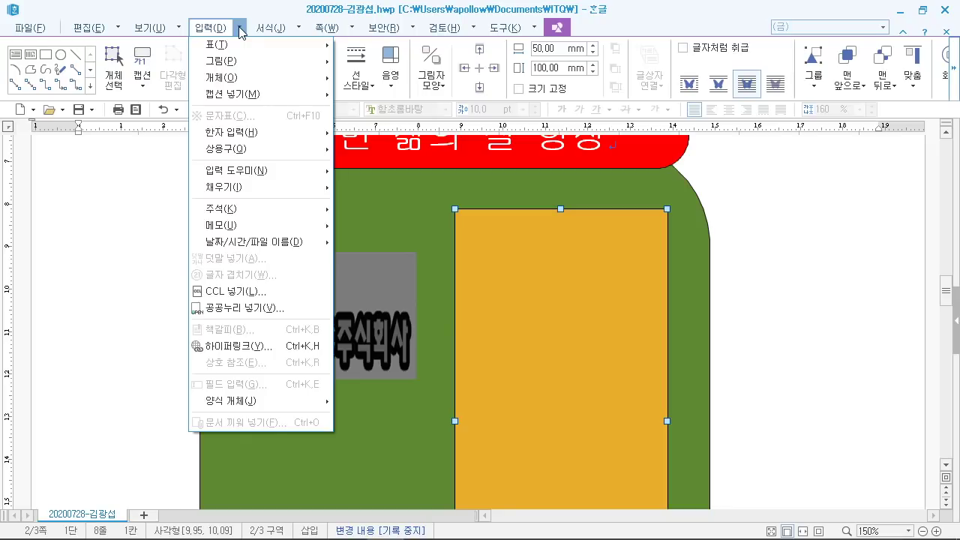
mouse_move(245, 83)
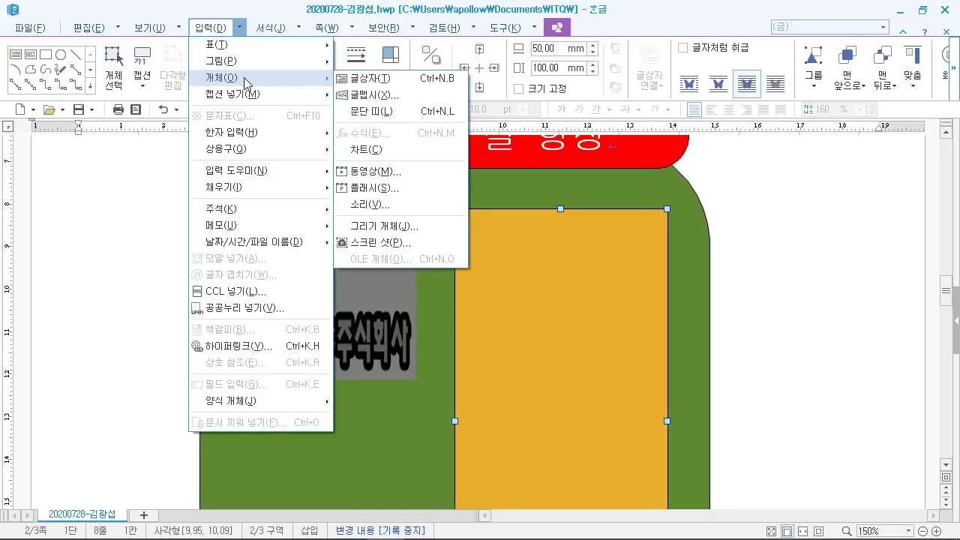
mouse_move(196, 63)
mouse_down()
mouse_move(291, 88)
mouse_move(421, 103)
mouse_move(474, 84)
mouse_move(564, 72)
mouse_up()
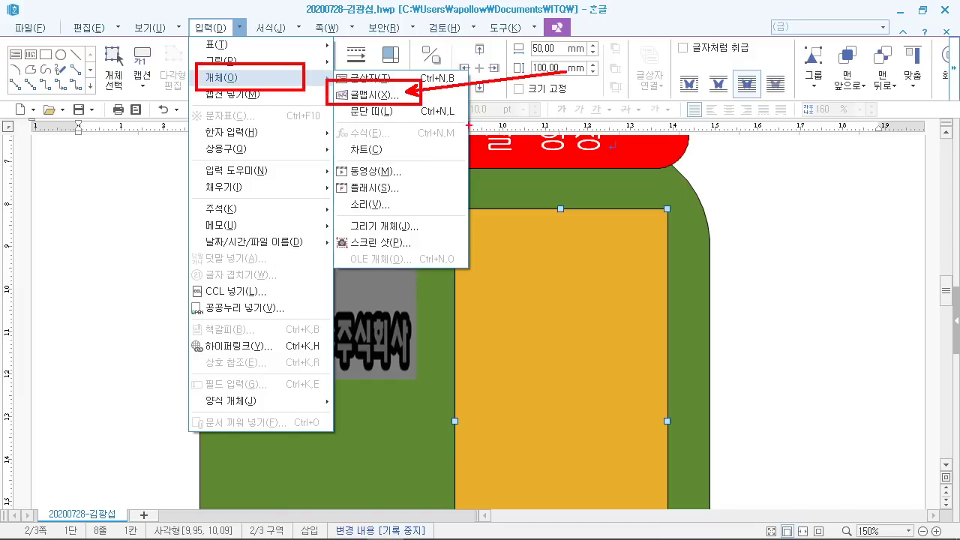
drag(261, 37, 218, 42)
mouse_move(273, 9)
mouse_down()
mouse_move(279, 34)
mouse_move(300, 44)
mouse_up()
drag(154, 89, 179, 75)
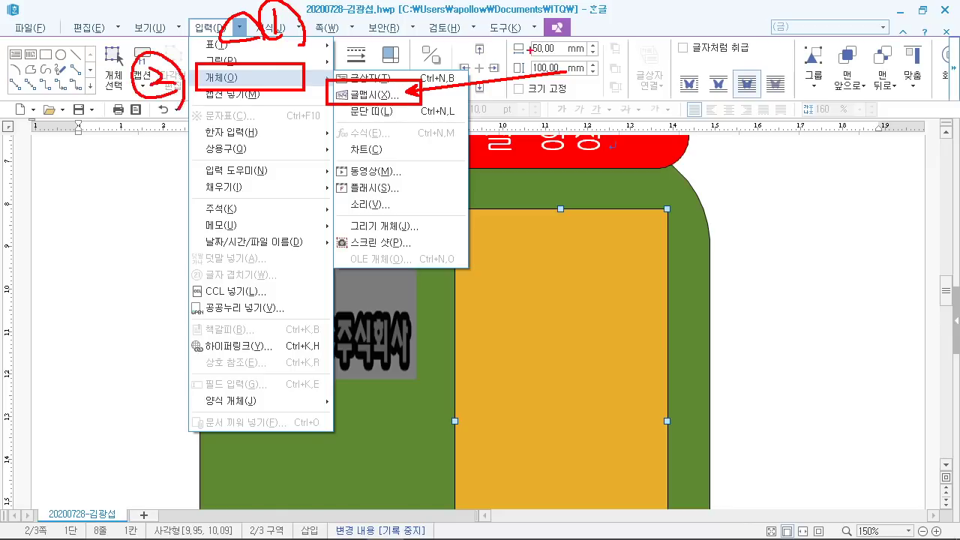
drag(575, 78, 591, 57)
key(Escape)
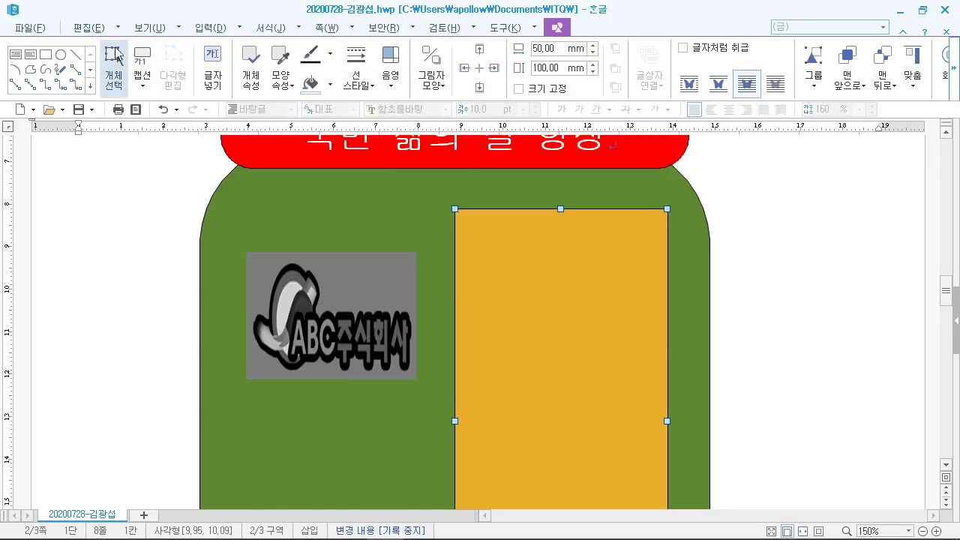
click(210, 28)
mouse_move(253, 88)
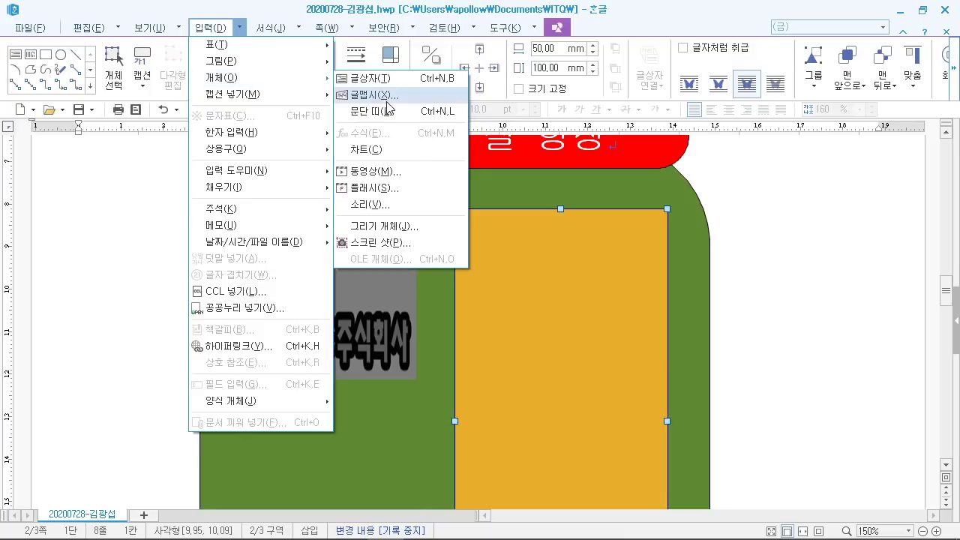
click(352, 96)
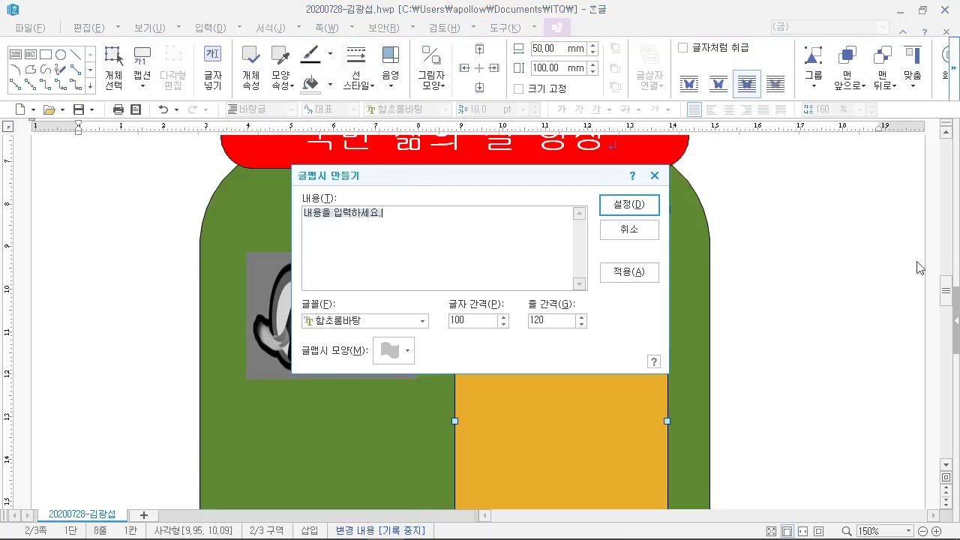
Step: Check the exam PDF's required shape and font, then type 재난행동요령 as the text art
click(347, 528)
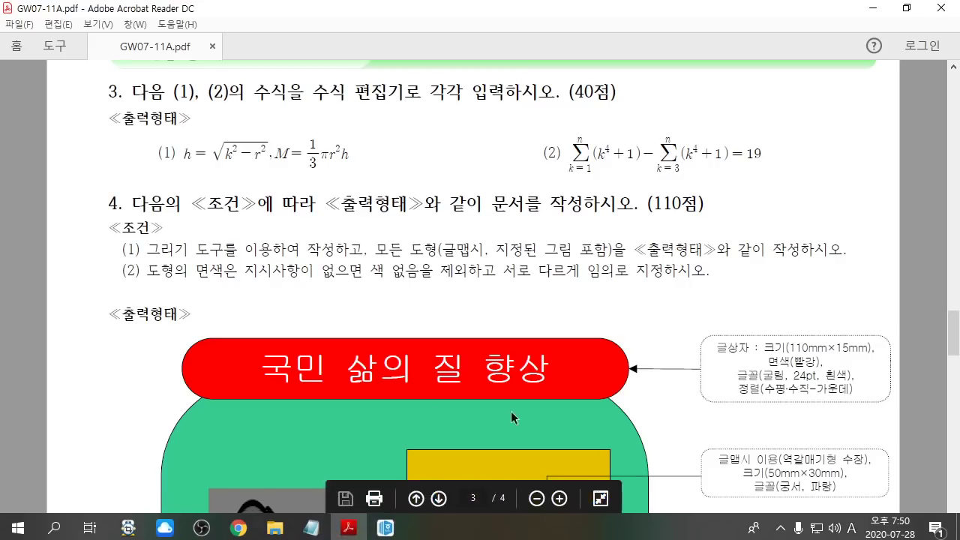
scroll(510, 417, down, 4)
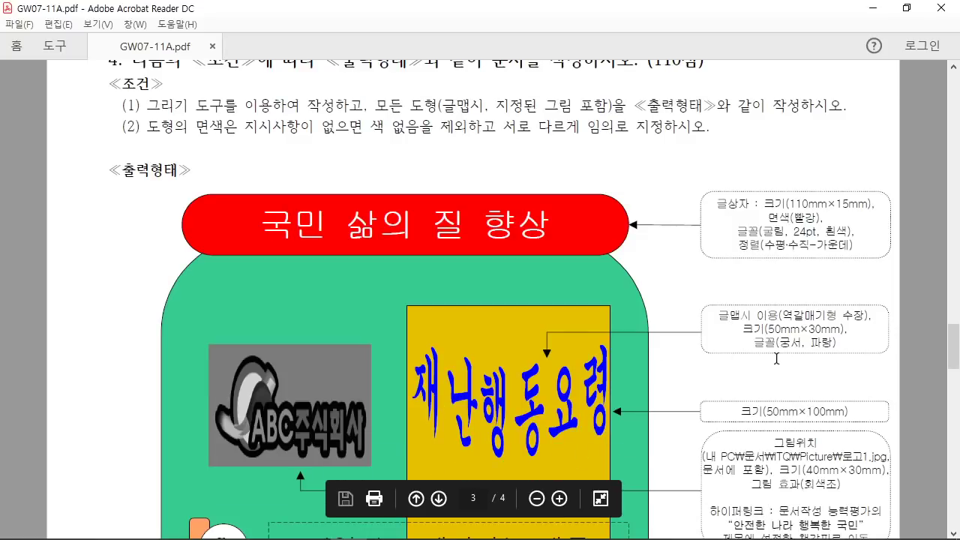
drag(784, 314, 861, 320)
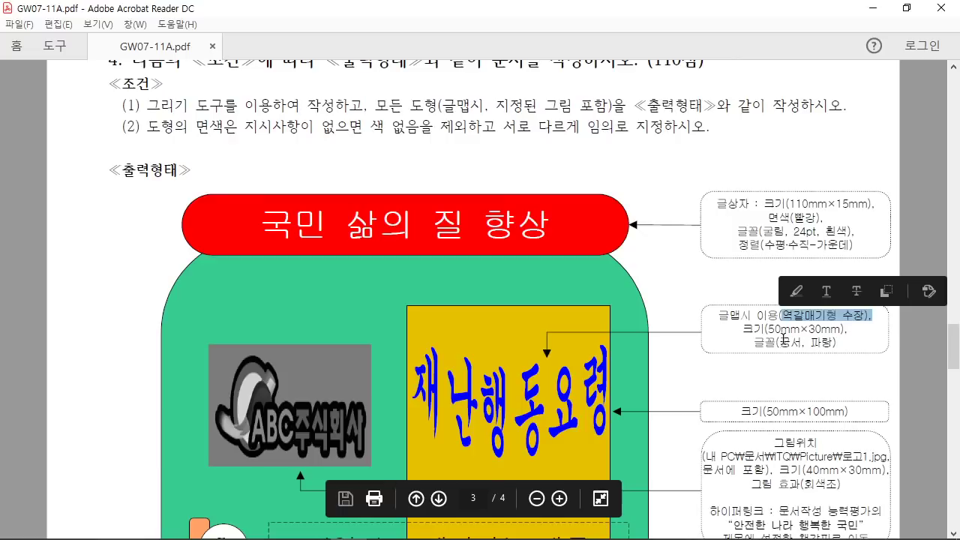
drag(753, 342, 800, 343)
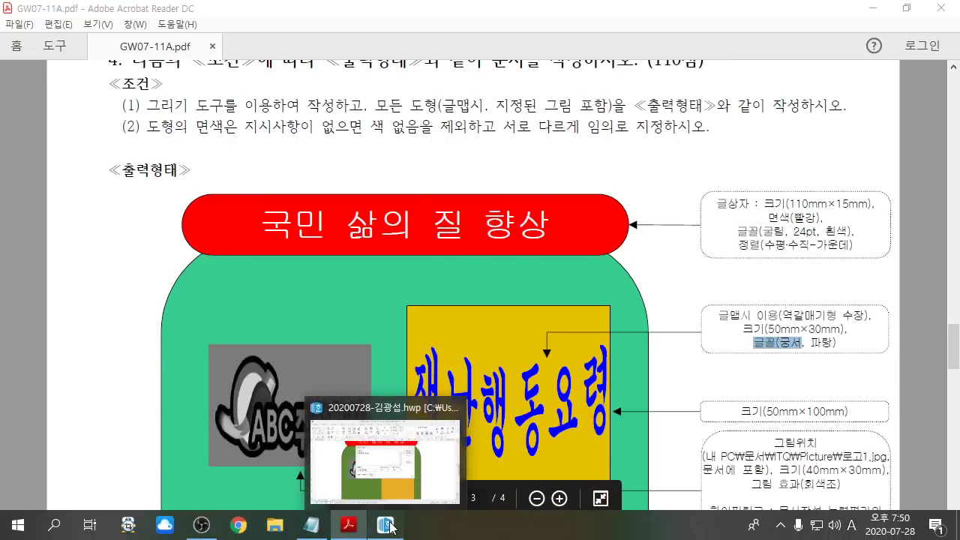
click(389, 525)
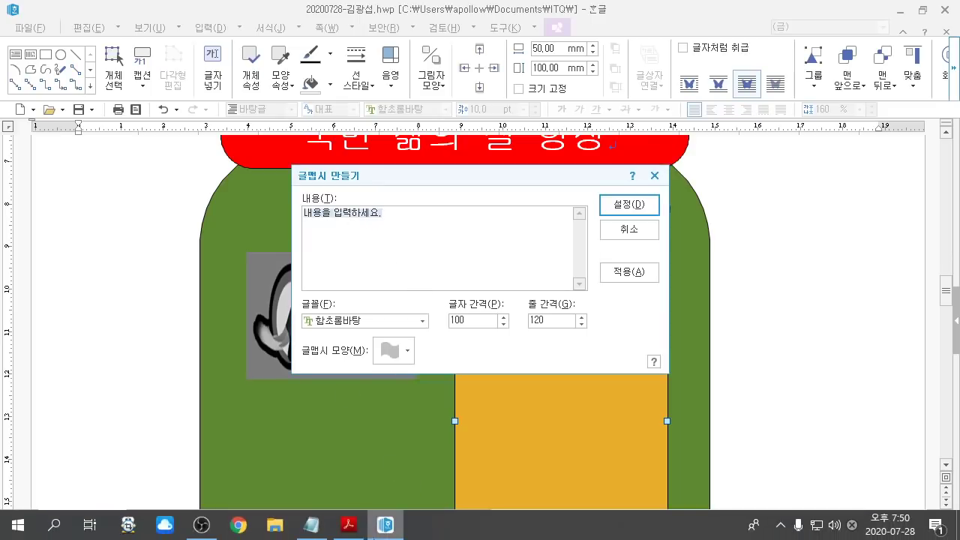
click(348, 524)
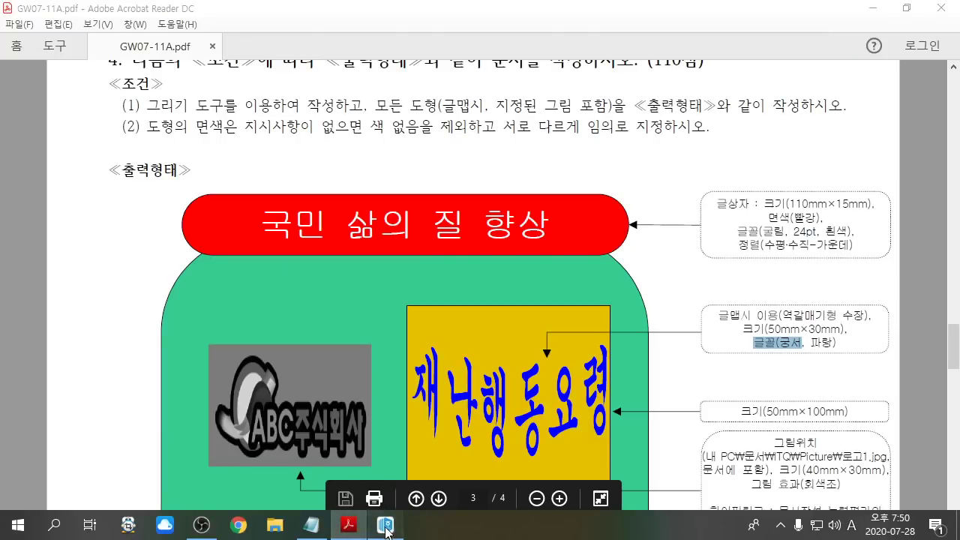
click(386, 524)
text(잰)
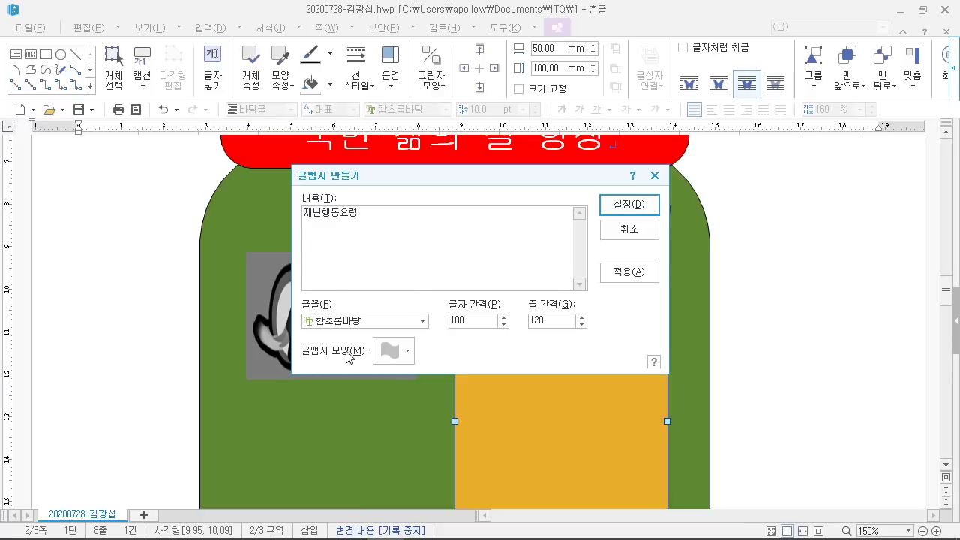
Step: Choose the 역갈매기형 수장 text art shape
click(398, 350)
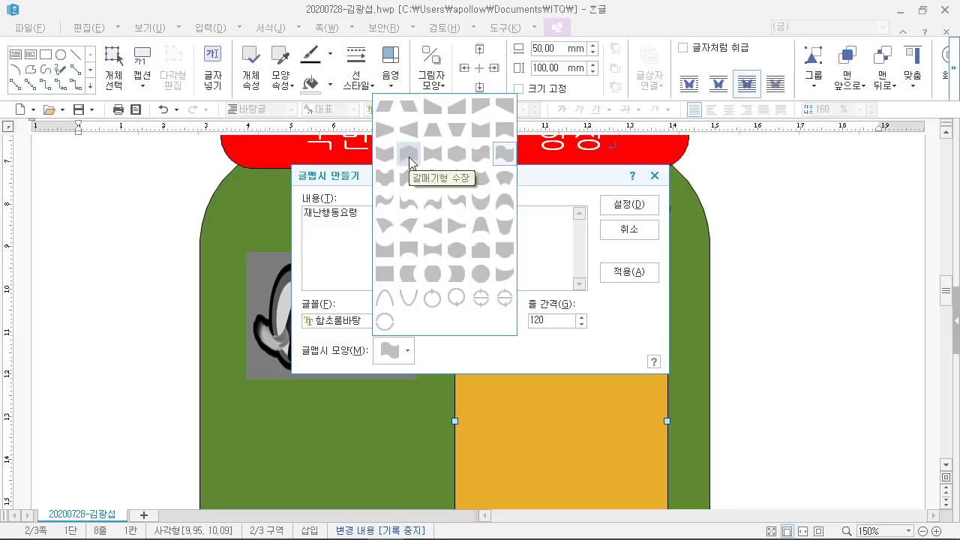
click(348, 531)
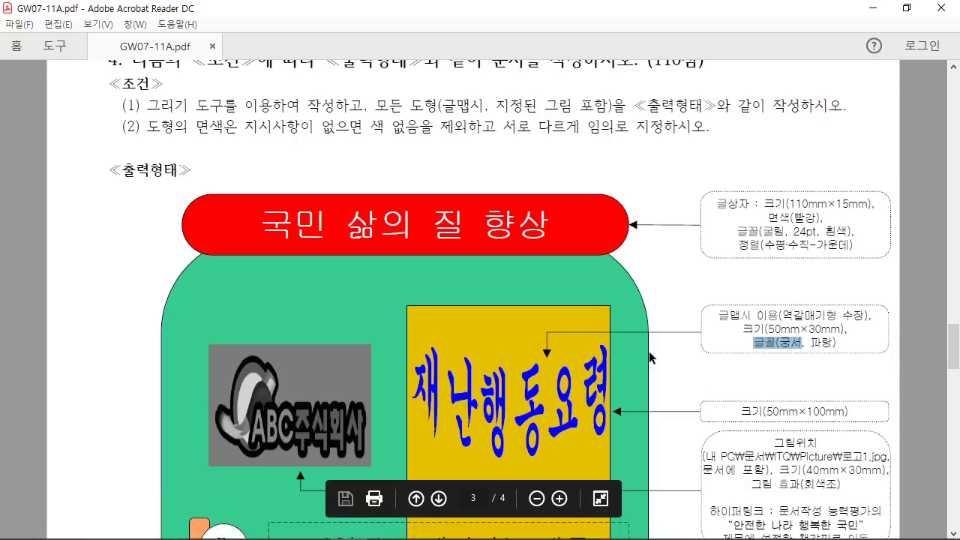
click(378, 525)
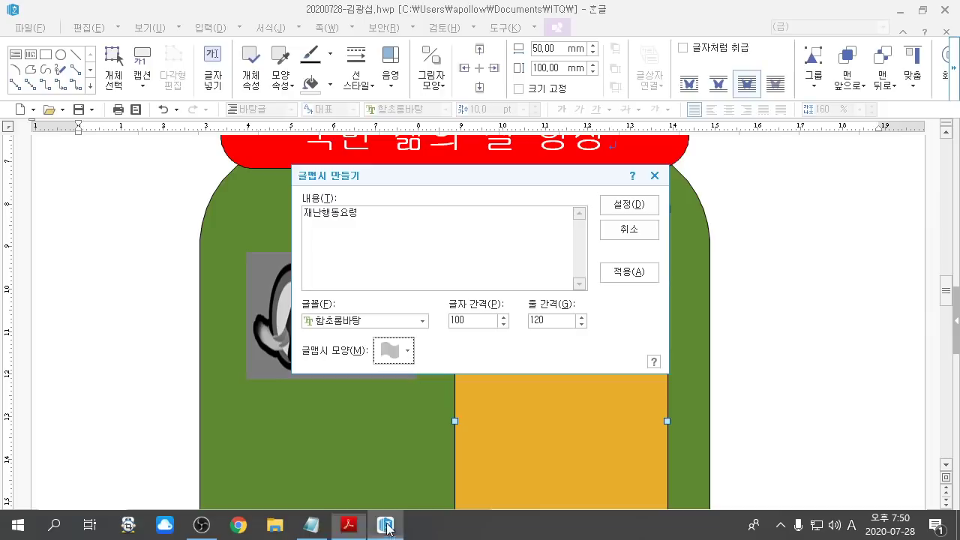
click(397, 352)
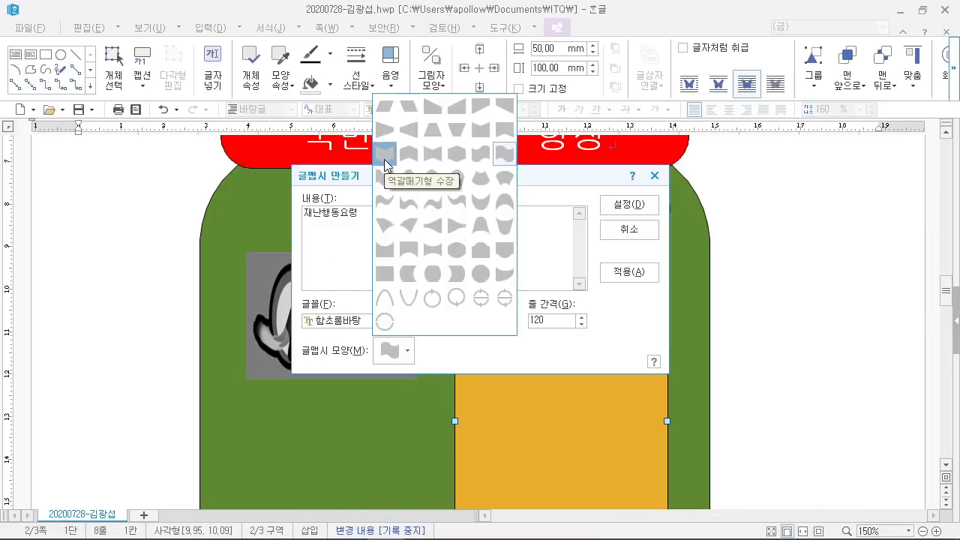
click(385, 160)
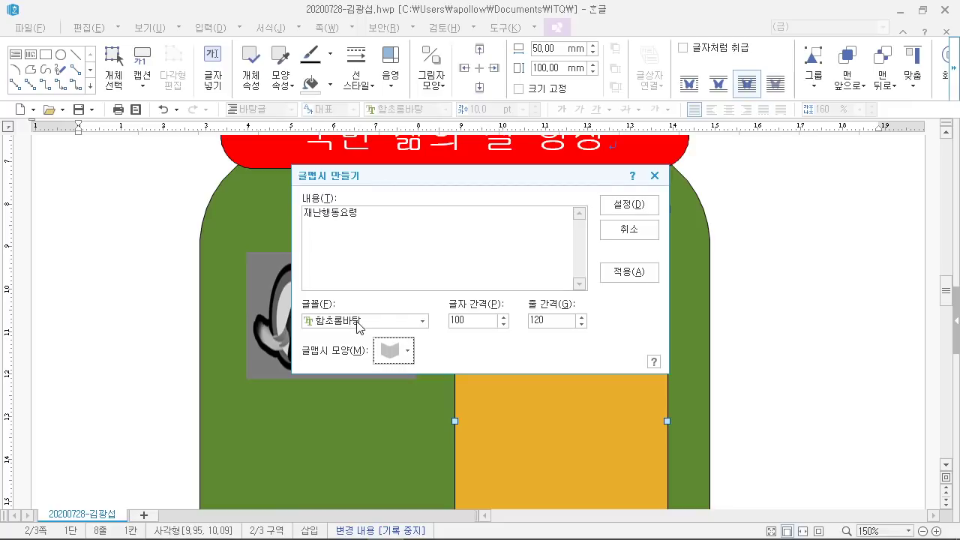
Step: Set the font to 궁서 and create the text art
click(388, 525)
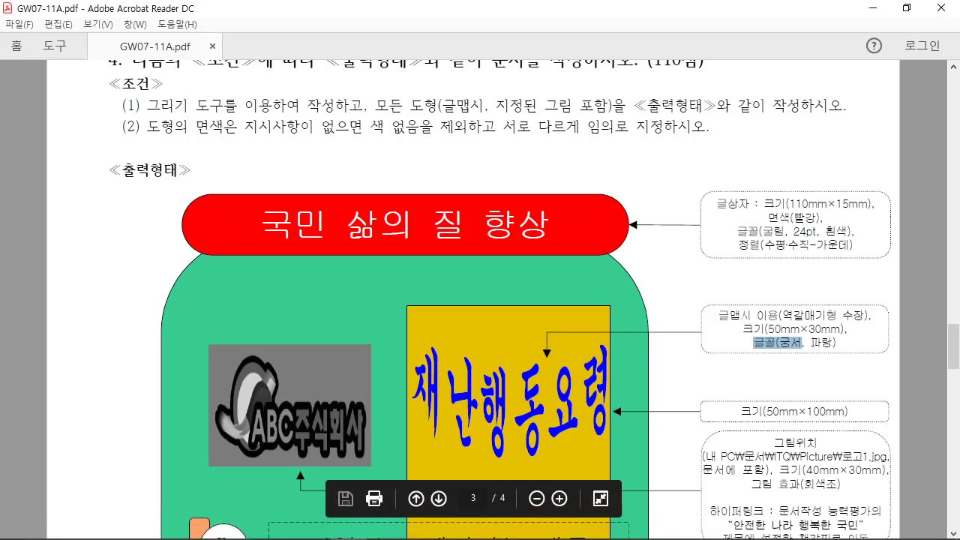
click(388, 525)
click(363, 321)
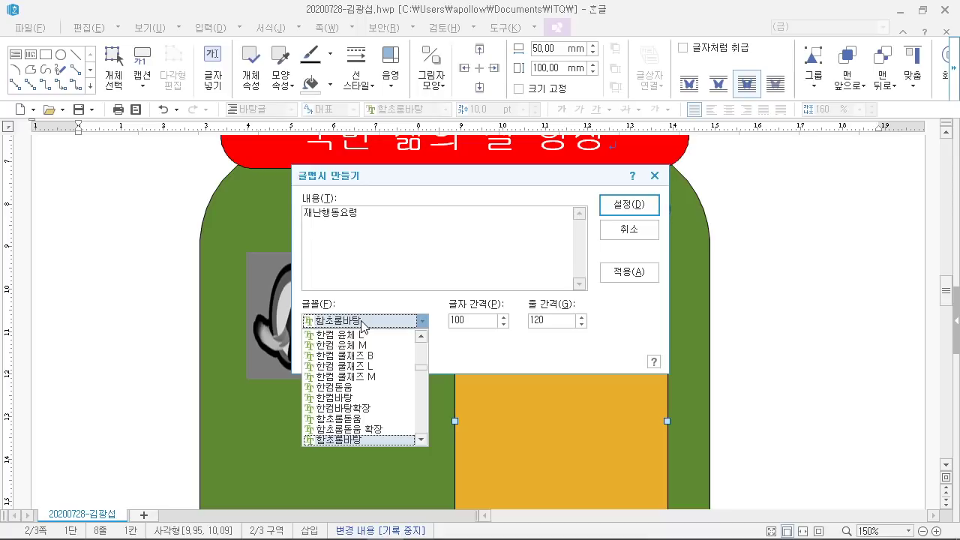
text(궁서)
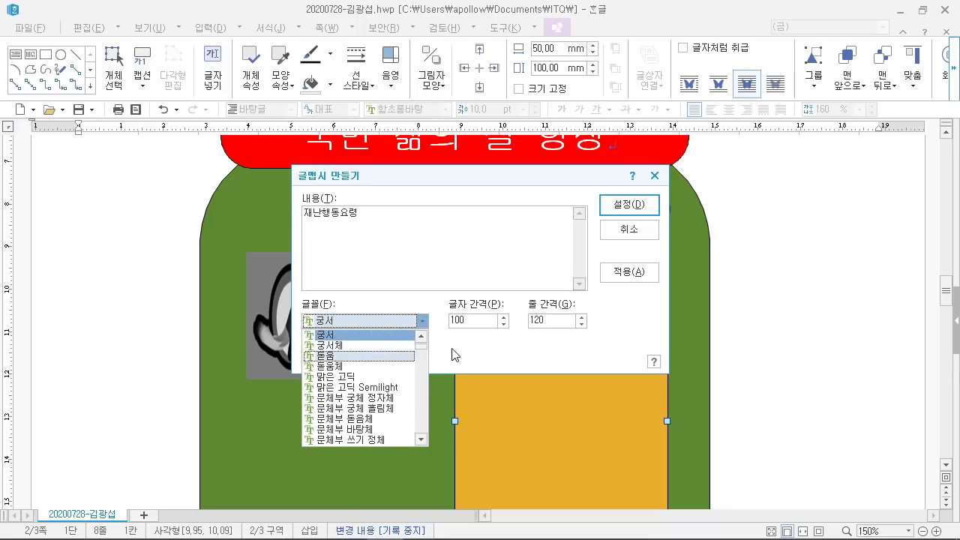
key(Return)
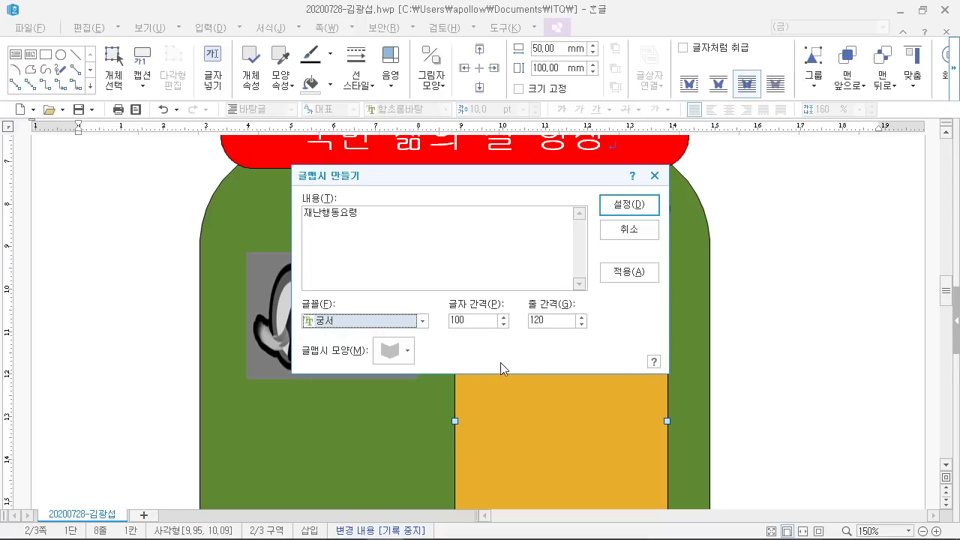
click(630, 206)
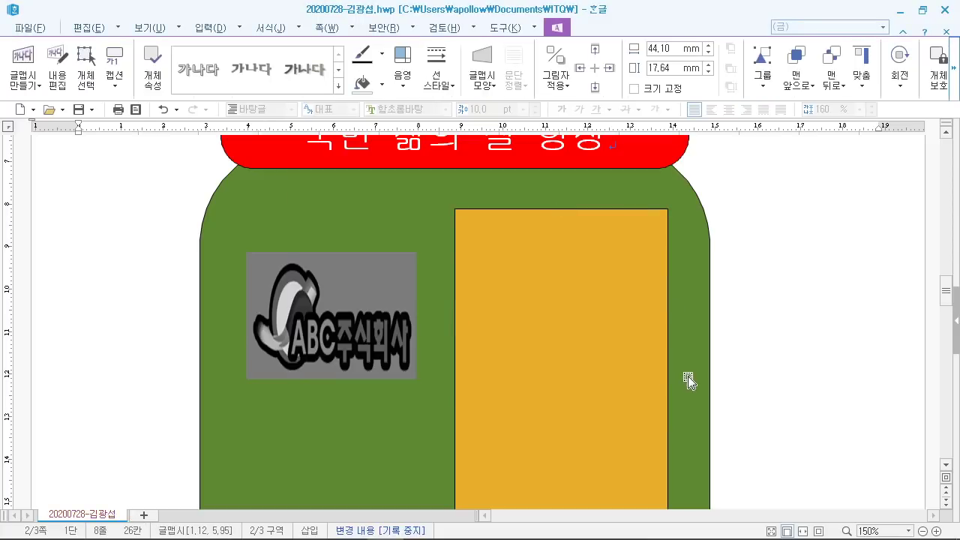
Step: Set the text art's width to 50 mm and height to 30 mm in its properties
scroll(666, 405, up, 5)
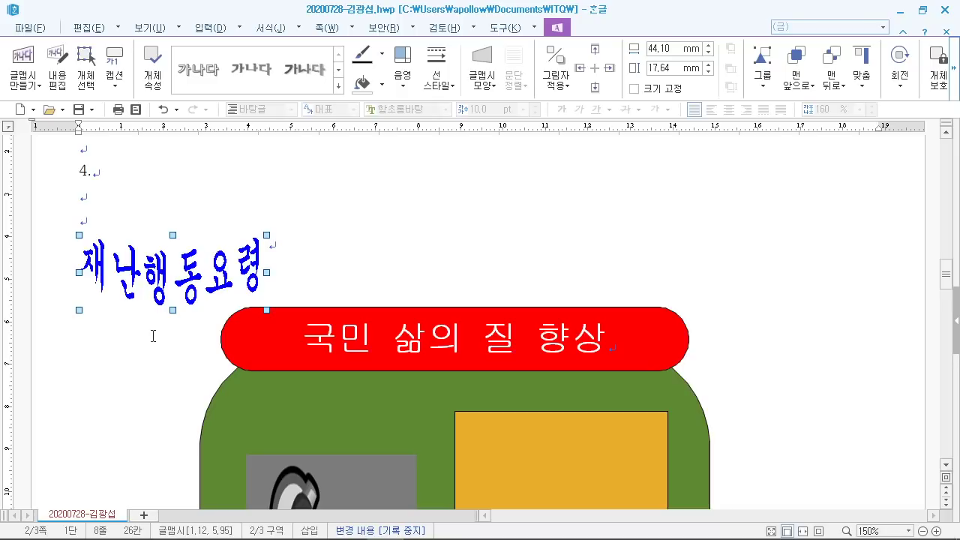
double_click(159, 286)
click(286, 119)
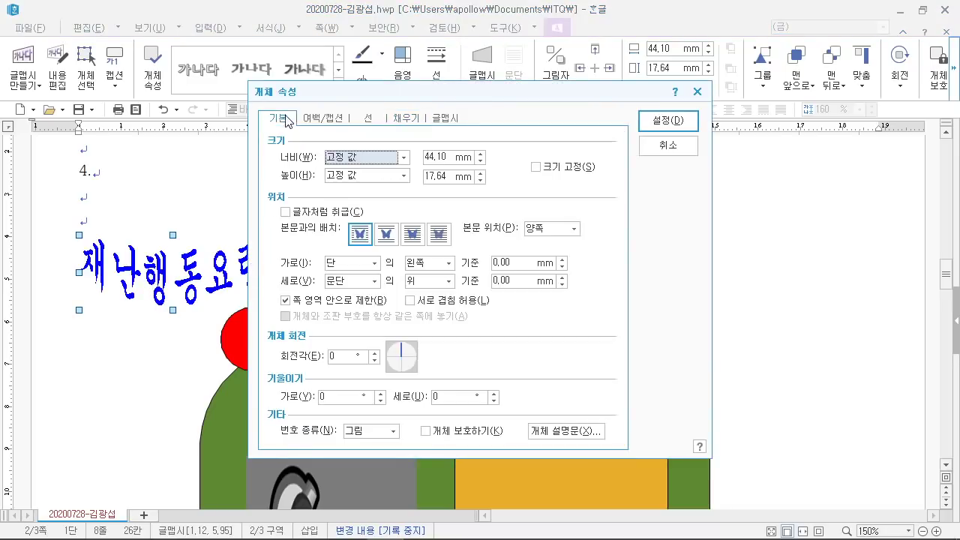
mouse_move(453, 527)
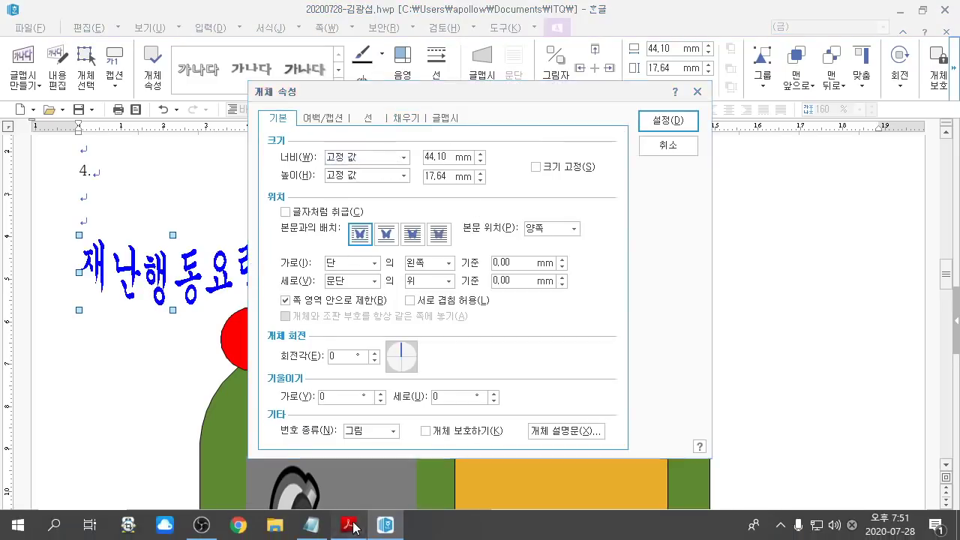
click(349, 525)
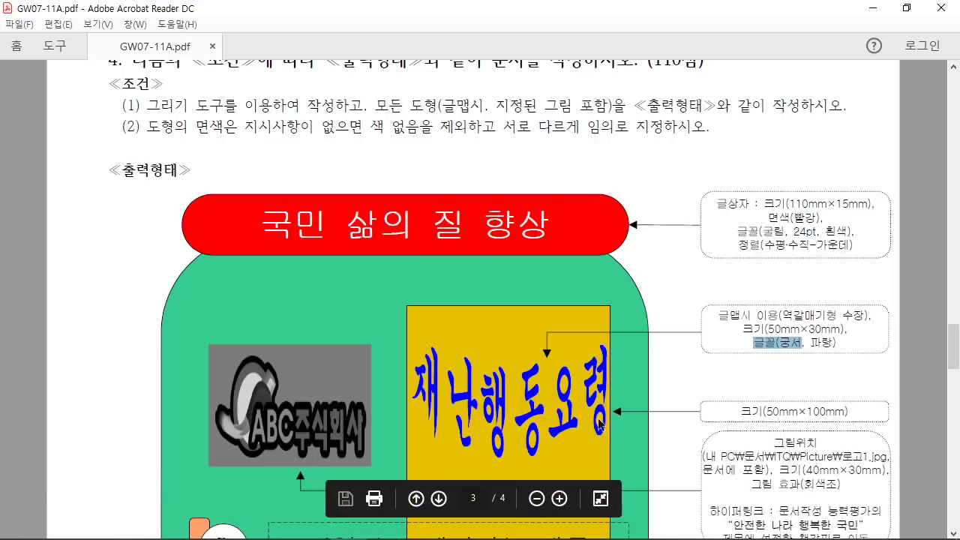
click(384, 525)
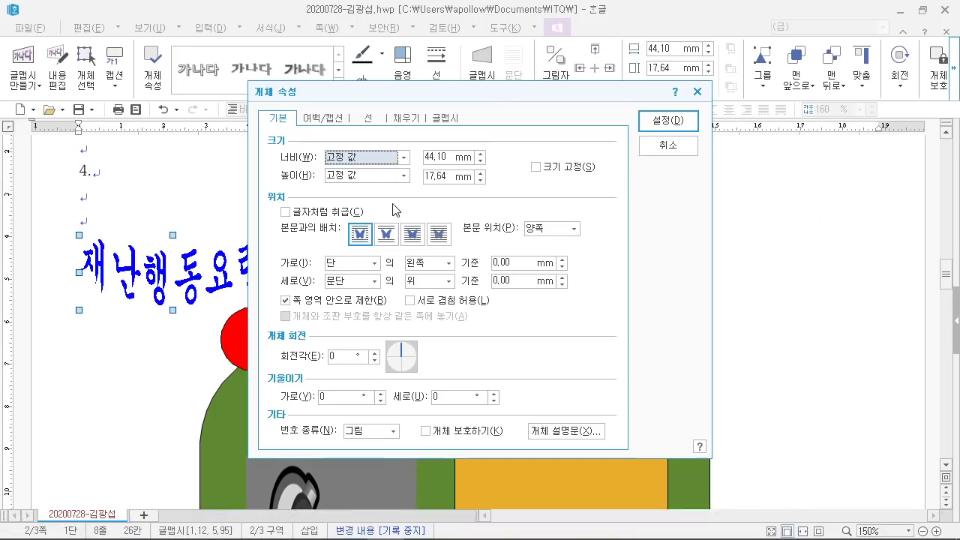
double_click(448, 156)
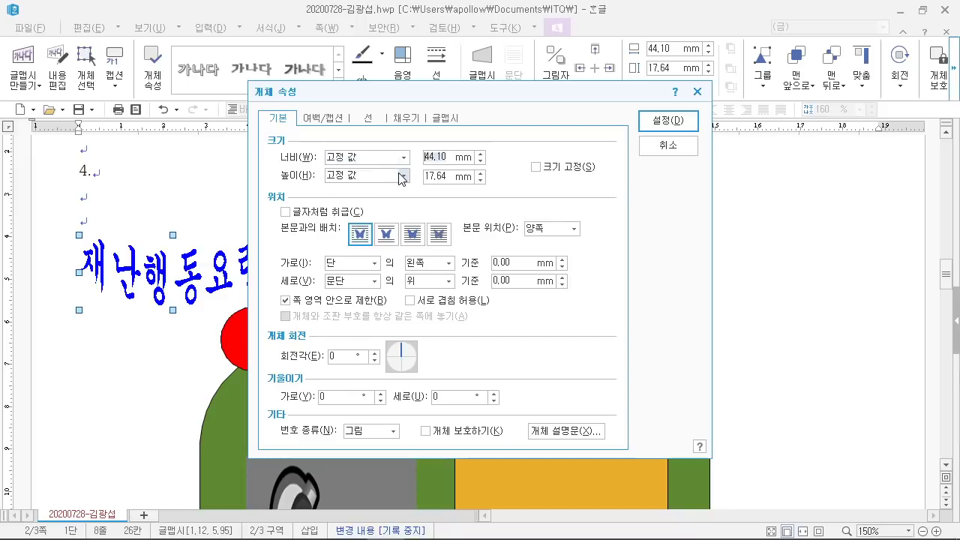
text(50)
key(Tab)
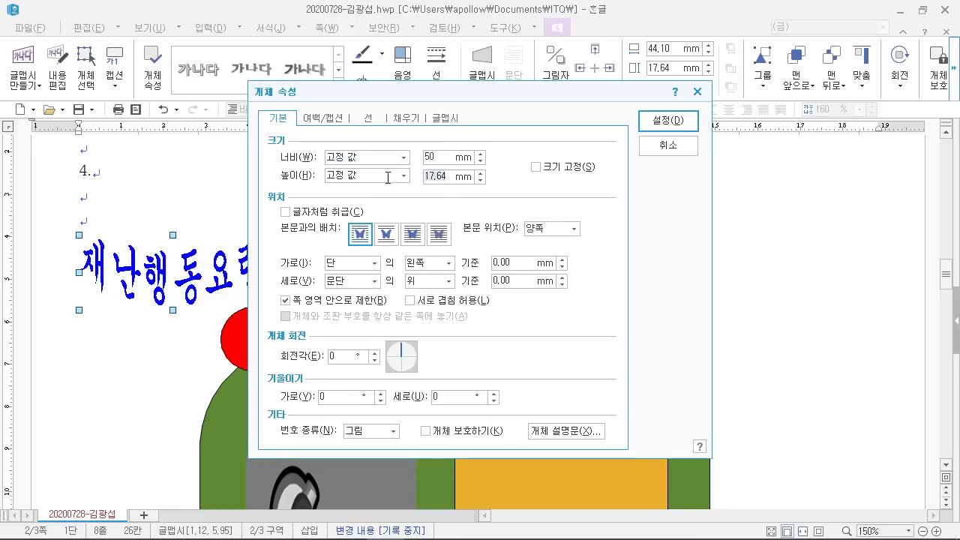
text(30)
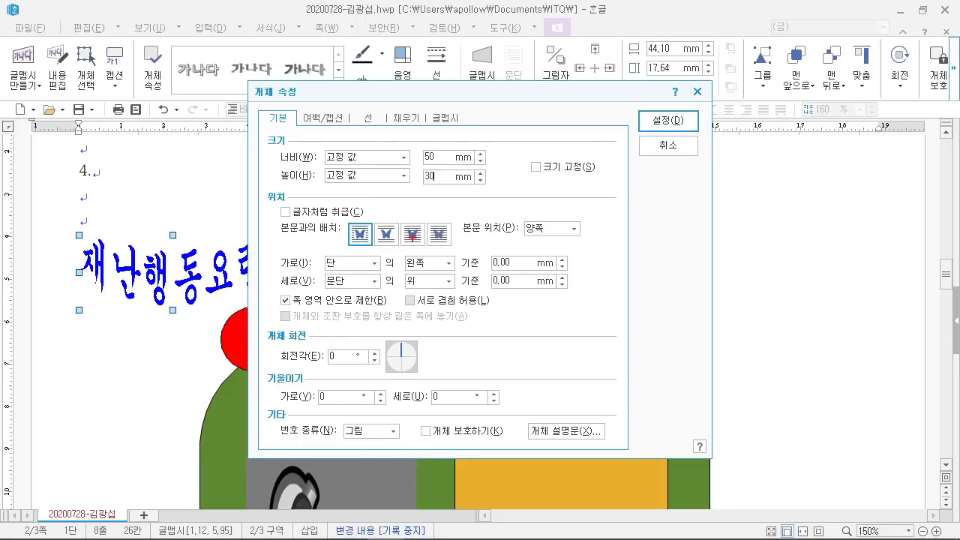
Step: Place the text art in front of text and apply the 50 × 30 mm settings
drag(397, 210, 433, 256)
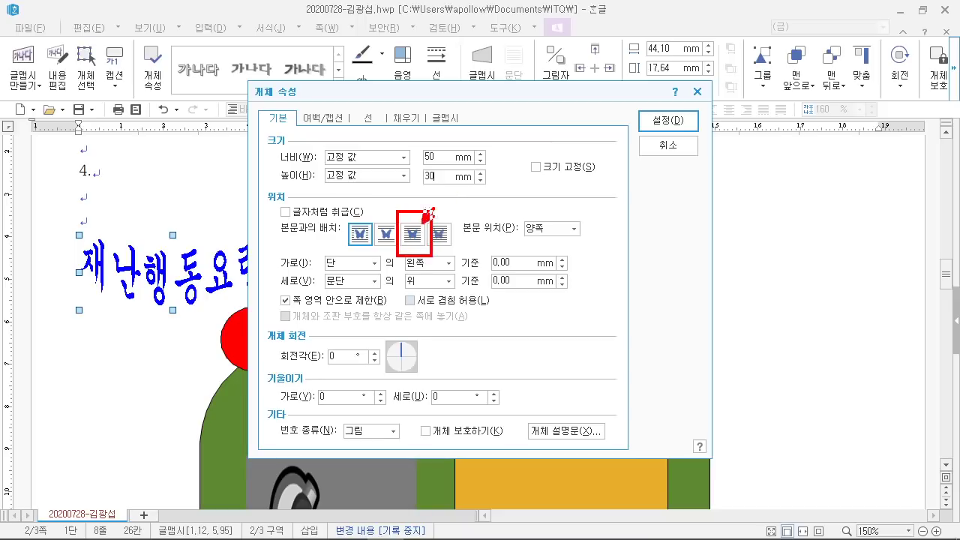
mouse_move(423, 222)
mouse_down()
mouse_move(490, 159)
mouse_move(488, 186)
mouse_up()
drag(510, 156, 536, 211)
key(Escape)
click(414, 235)
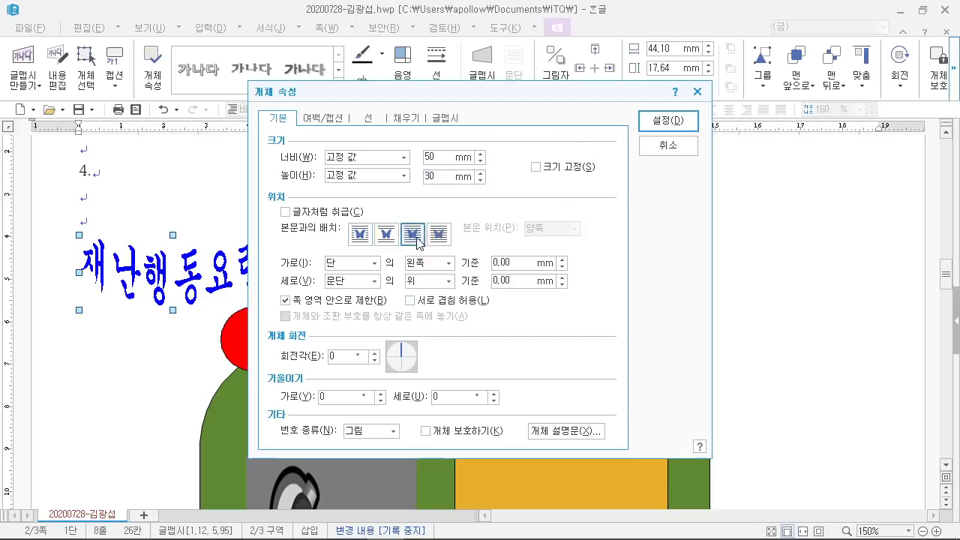
click(665, 122)
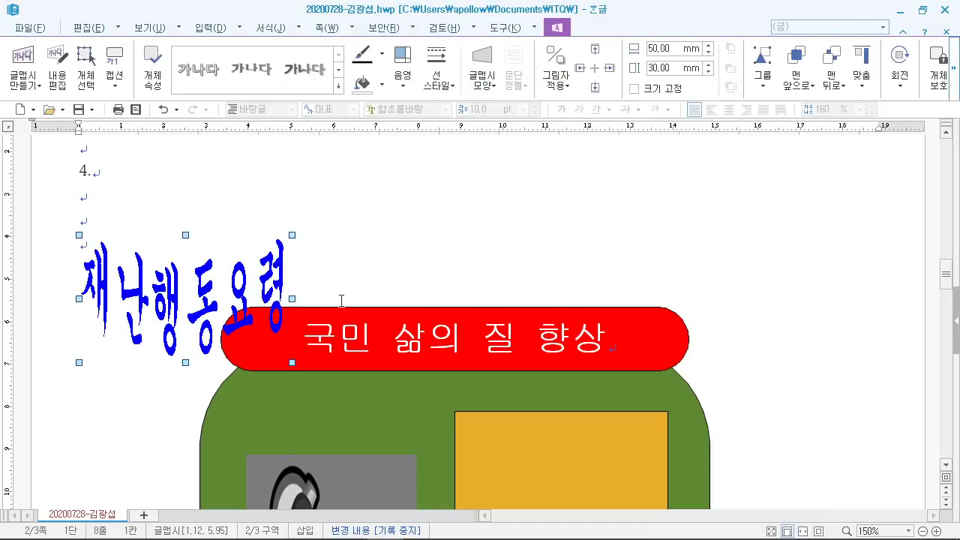
Step: Drag the text art onto the orange rectangle and bring up the reference PDF
scroll(341, 300, down, 3)
drag(542, 410, 550, 458)
scroll(714, 411, down, 6)
drag(623, 332, 620, 328)
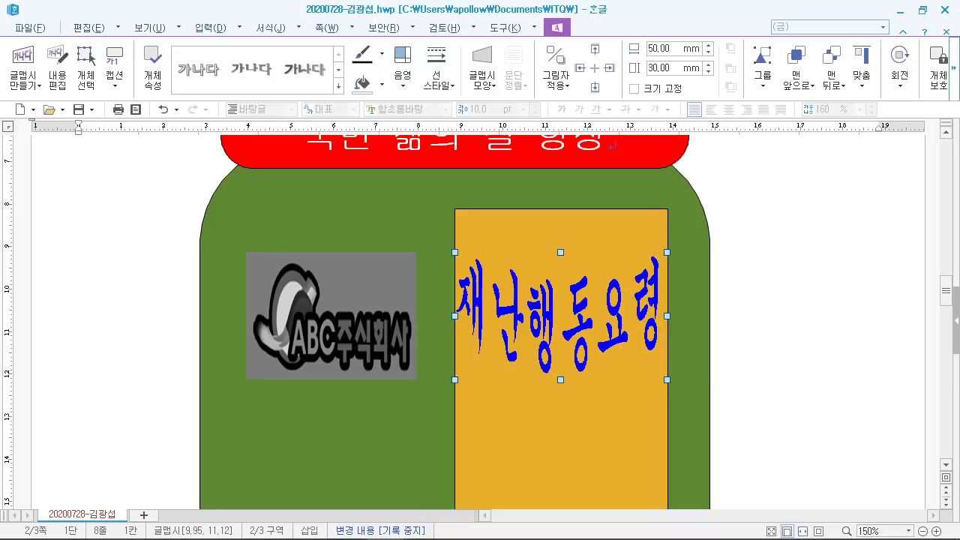
click(347, 523)
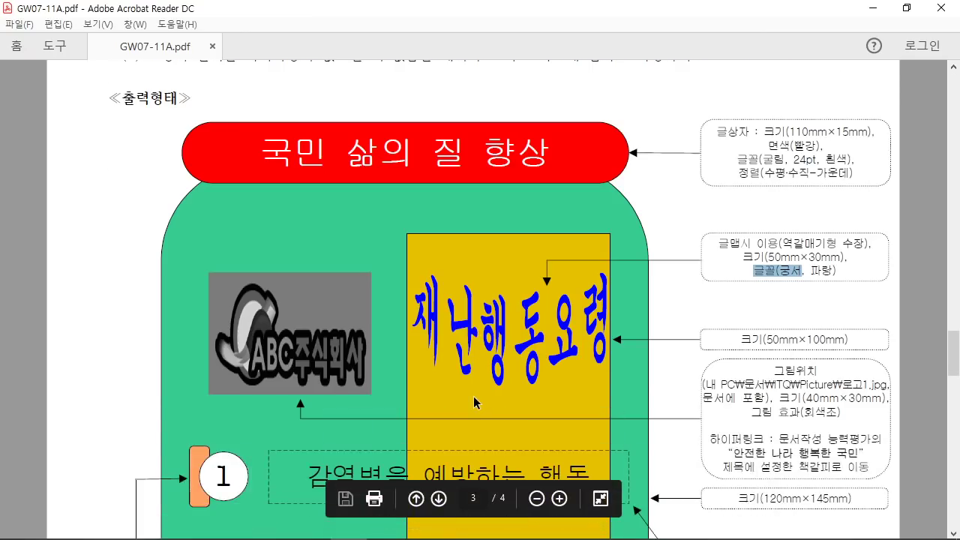
Step: Scroll the PDF to item 1 and mark its tab, circle 1 and dashed box with the screen pen
scroll(473, 397, down, 10)
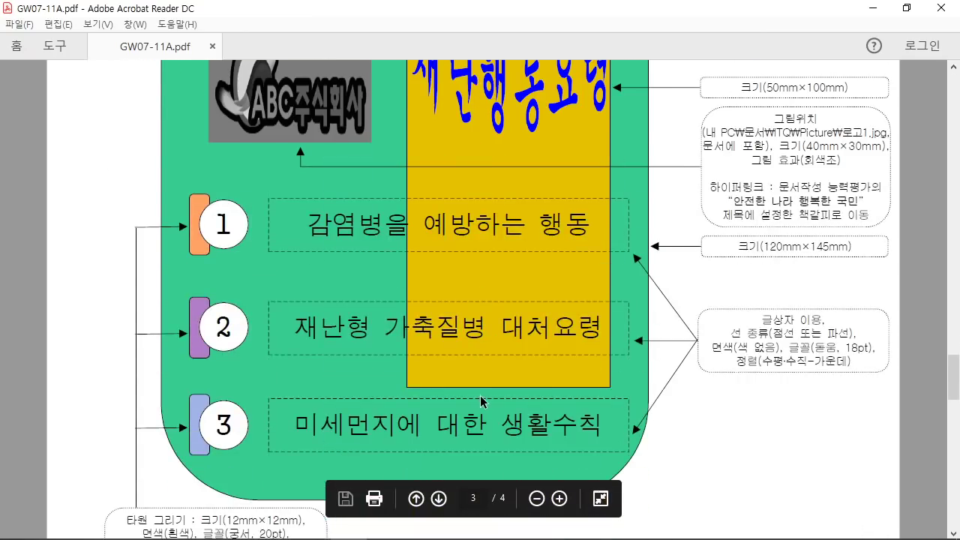
scroll(481, 402, down, 1)
mouse_move(116, 133)
mouse_down()
mouse_move(264, 232)
mouse_move(686, 232)
mouse_up()
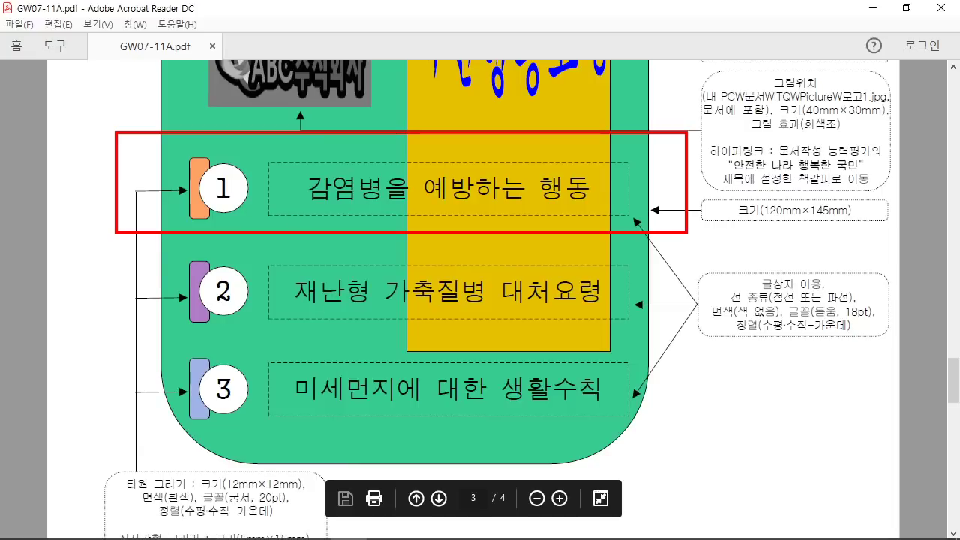
drag(213, 219, 213, 276)
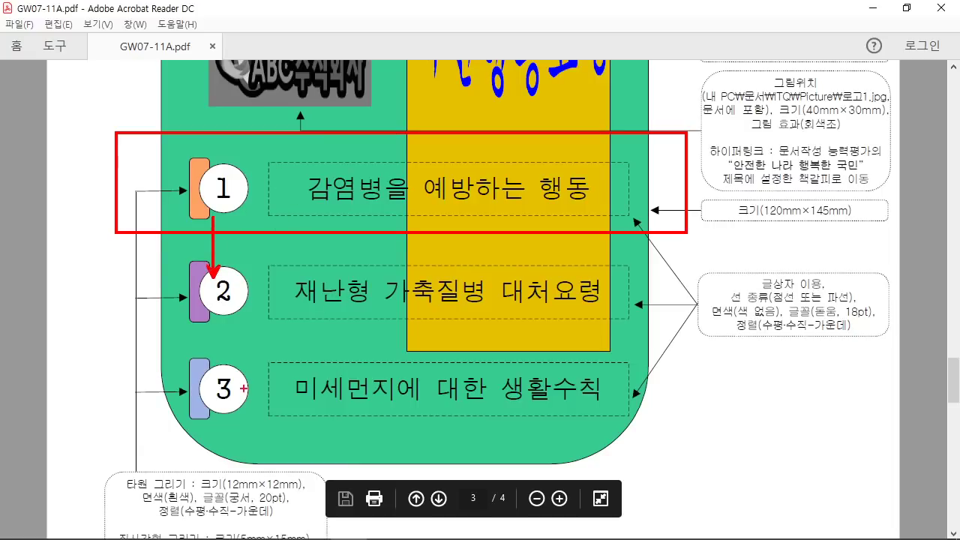
drag(244, 234, 245, 378)
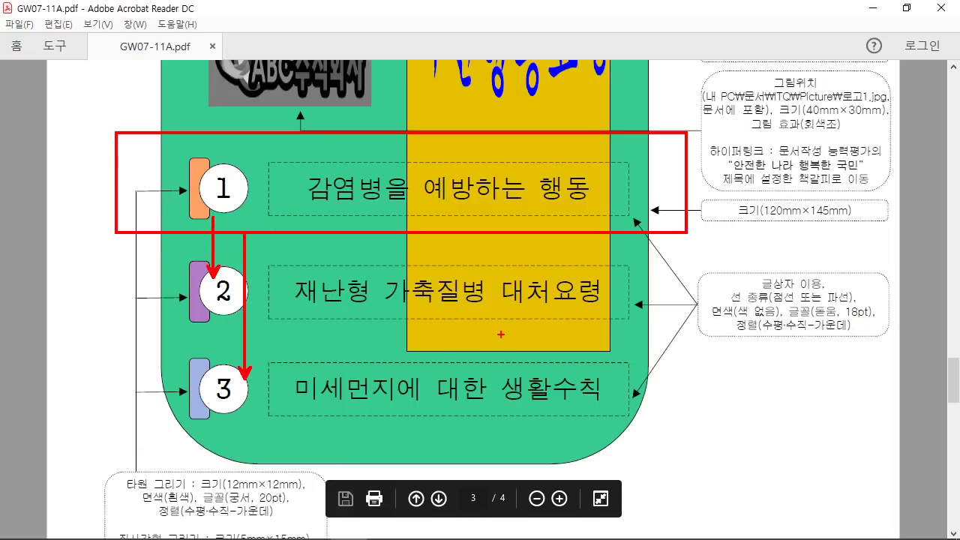
key(Escape)
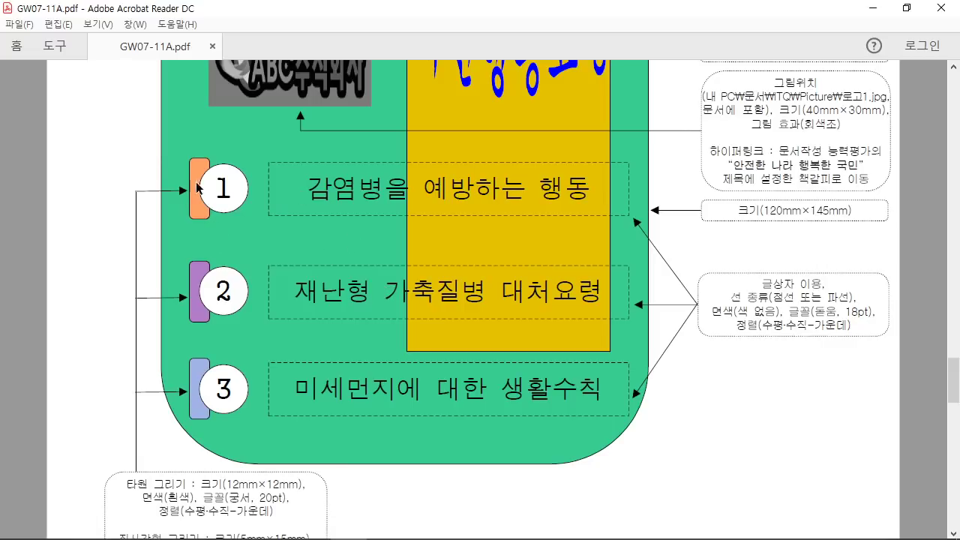
scroll(208, 205, down, 1)
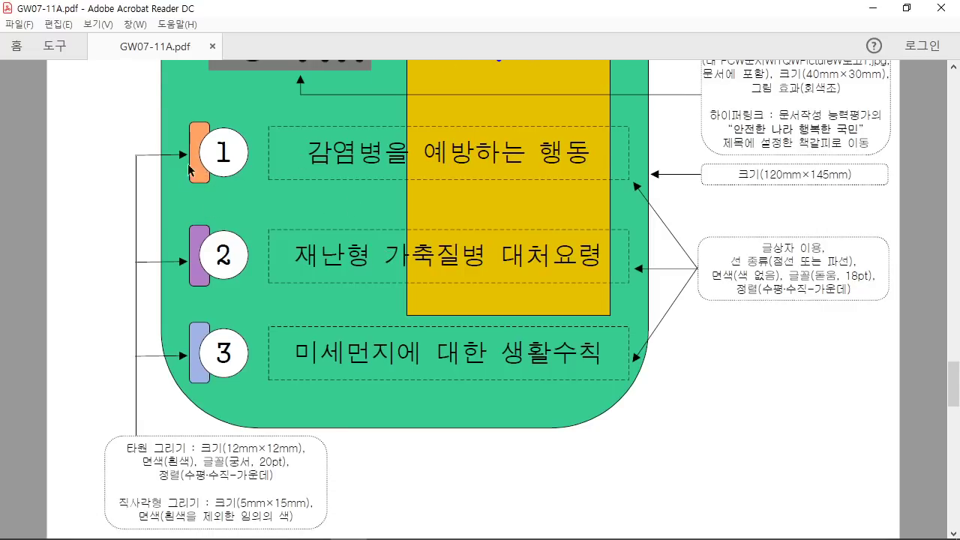
scroll(230, 246, down, 1)
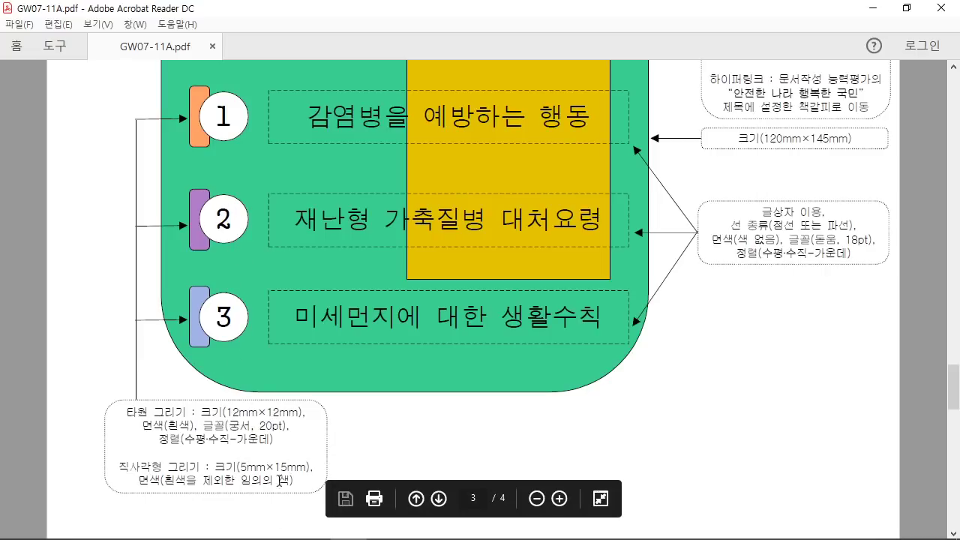
Step: Draw a small rectangle in the left margin with the 편집 > 도형 rectangle tool
mouse_move(306, 534)
click(384, 534)
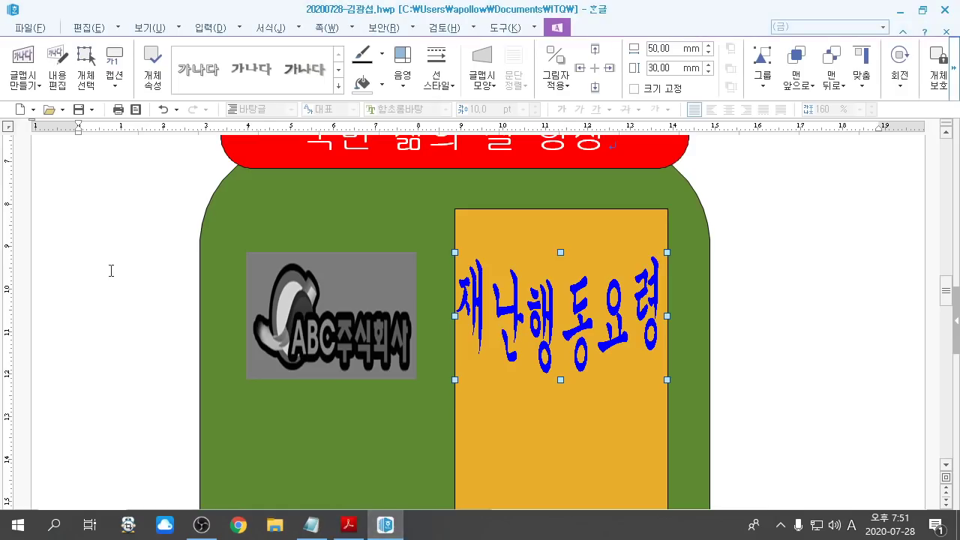
click(87, 27)
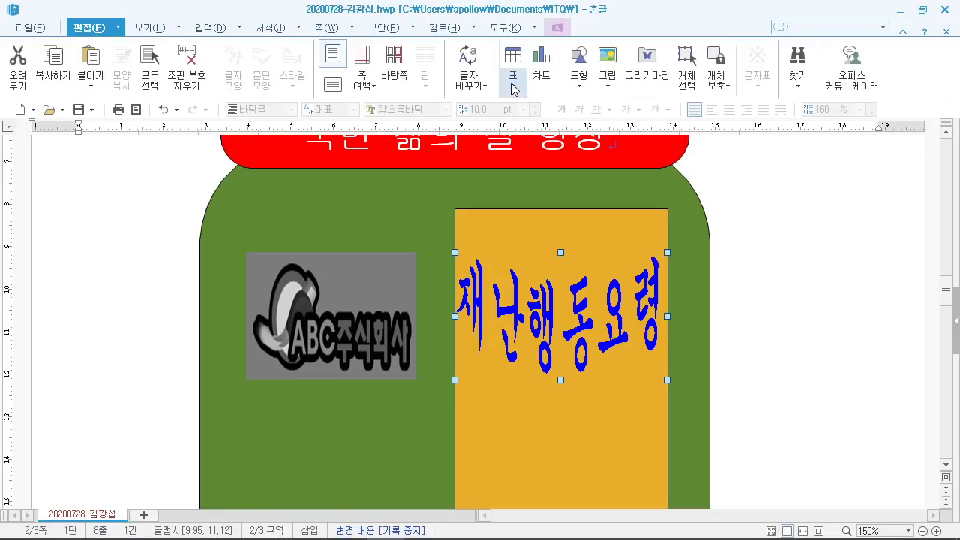
click(576, 79)
click(604, 132)
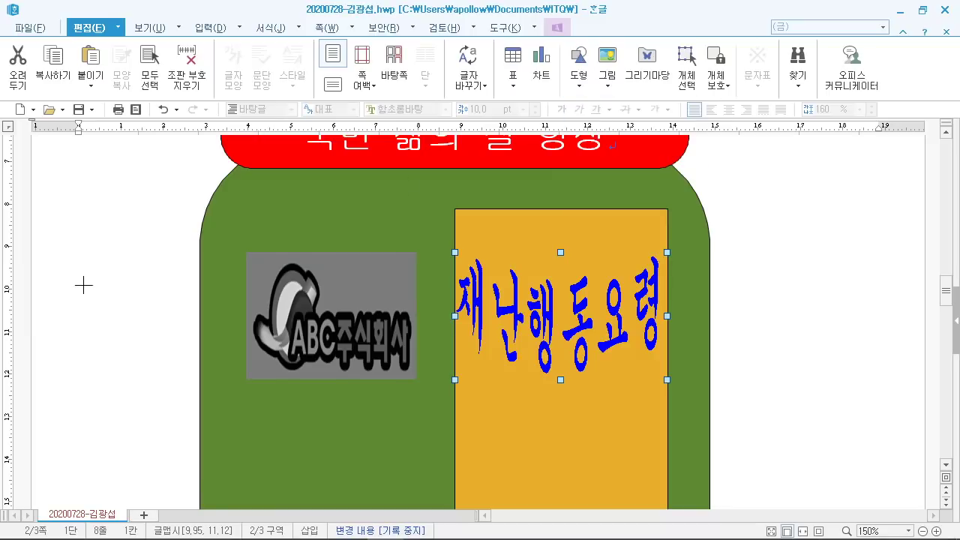
scroll(89, 307, down, 3)
drag(90, 253, 109, 284)
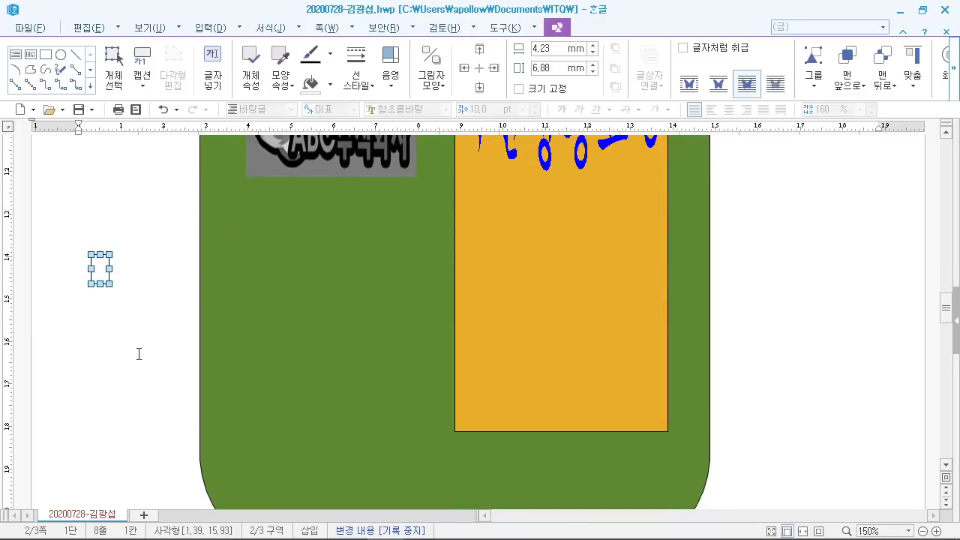
Step: Set the rectangle's width to 5 mm and height to 15 mm
double_click(102, 270)
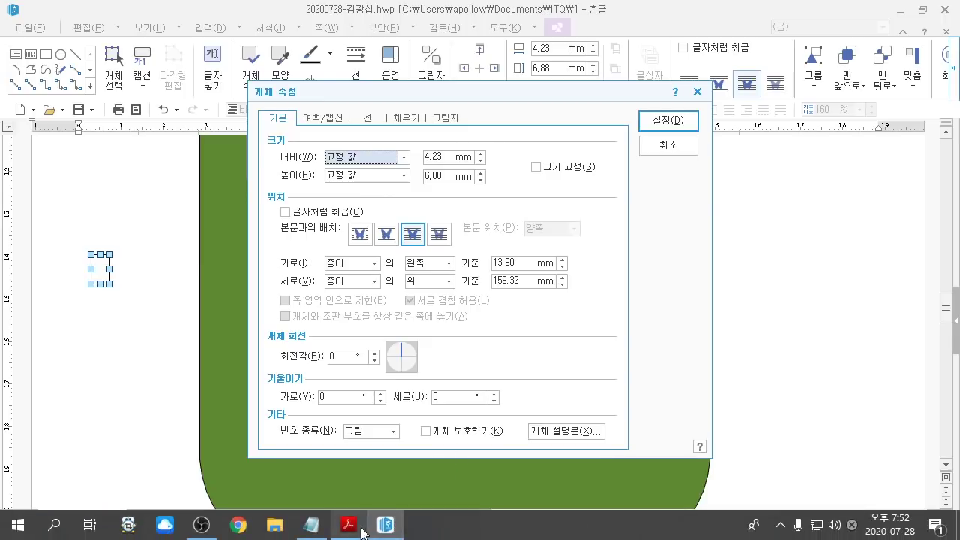
click(349, 531)
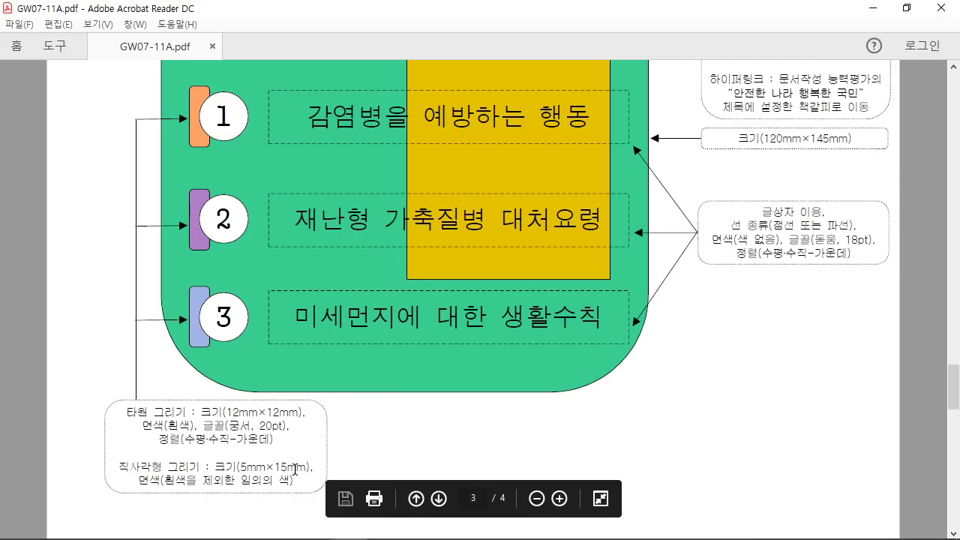
click(385, 532)
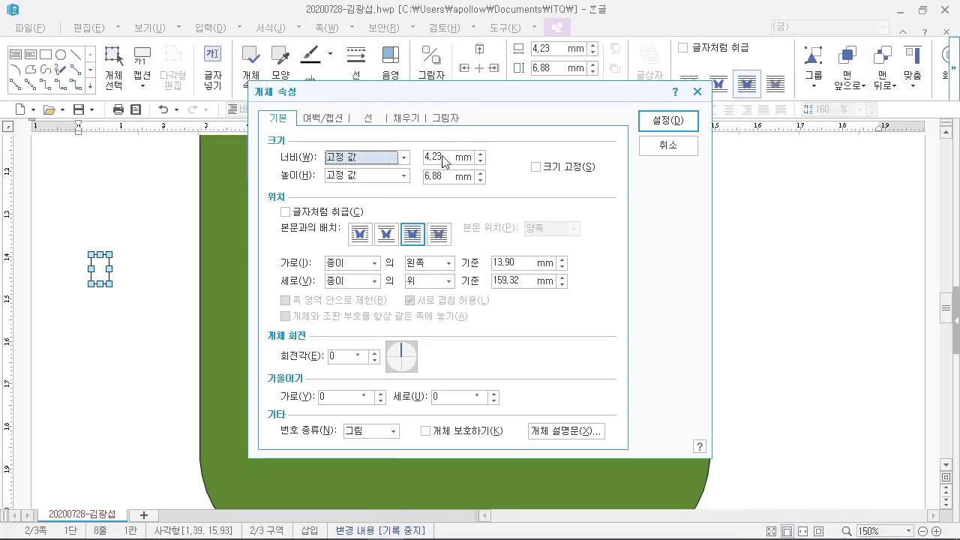
key(Tab)
text(5)
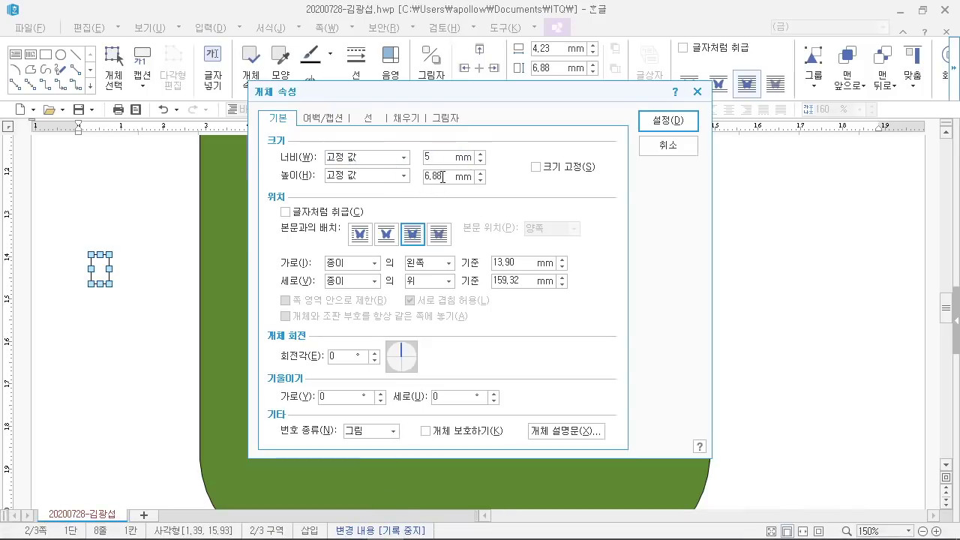
double_click(443, 177)
text(15)
Step: Give the rectangle rounded corners on the 선 tab
click(370, 119)
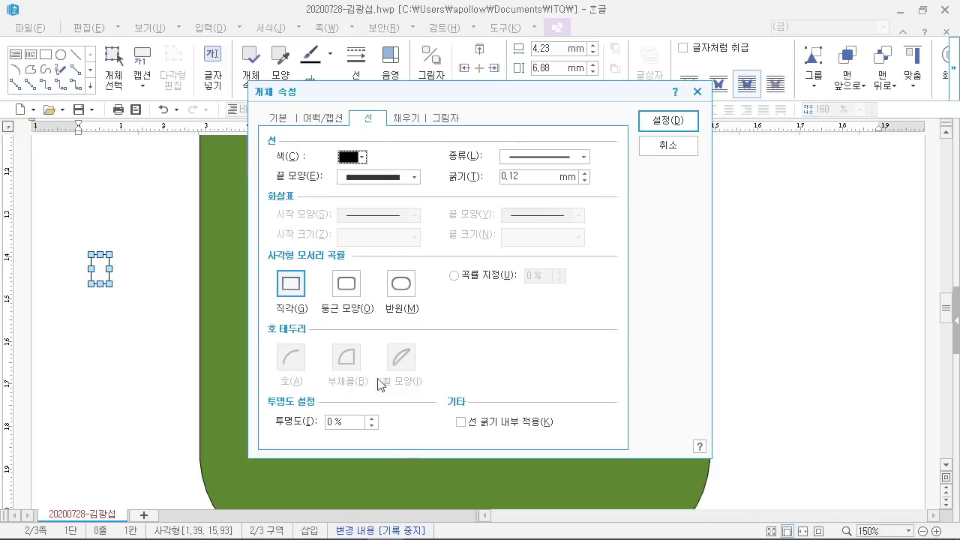
mouse_move(360, 529)
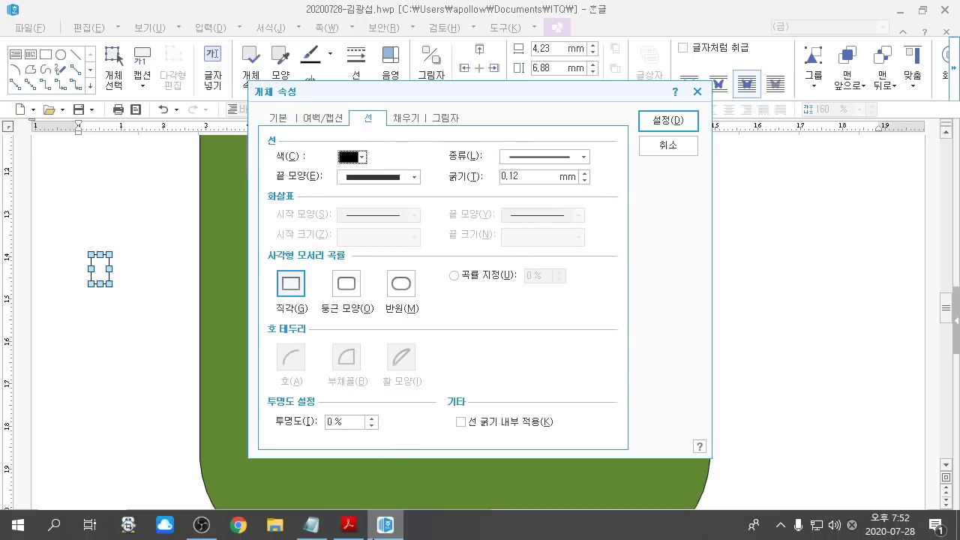
click(360, 528)
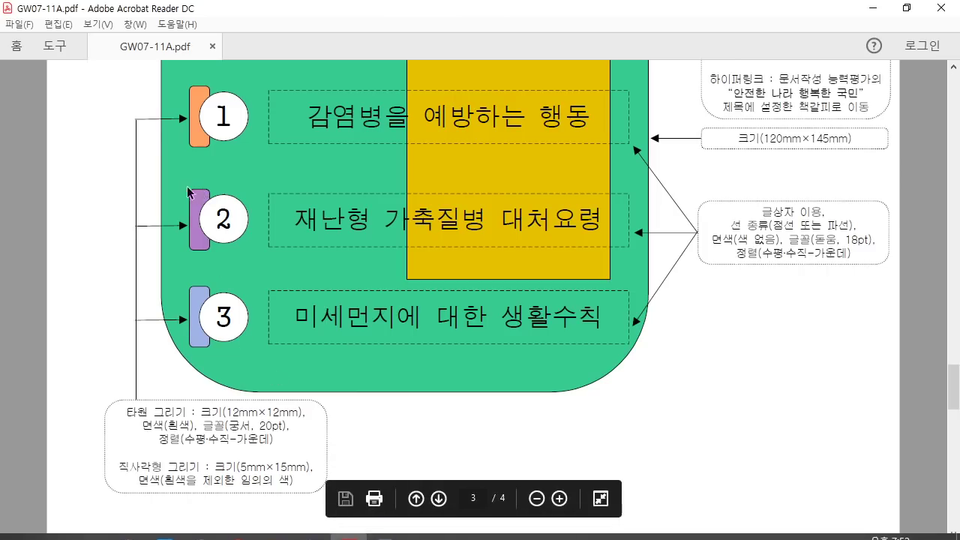
click(386, 528)
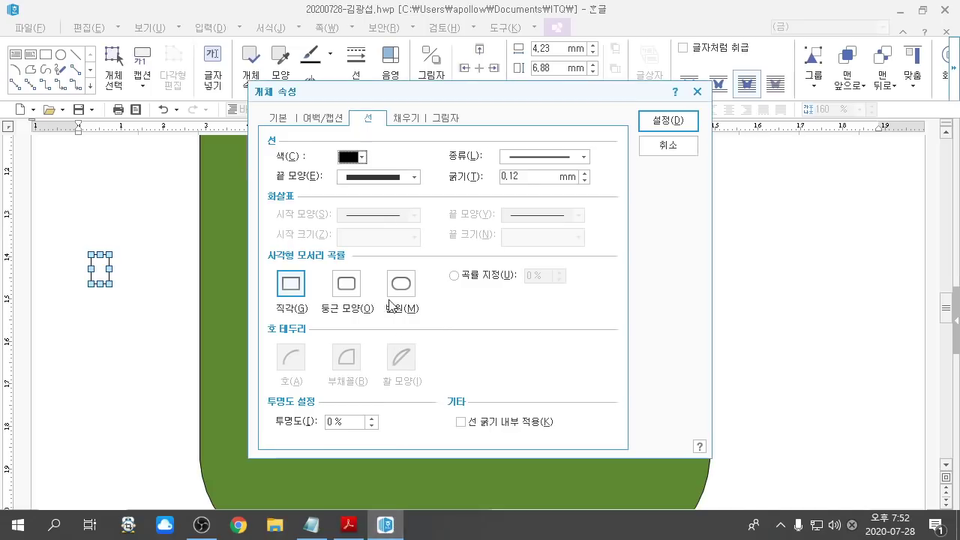
click(347, 286)
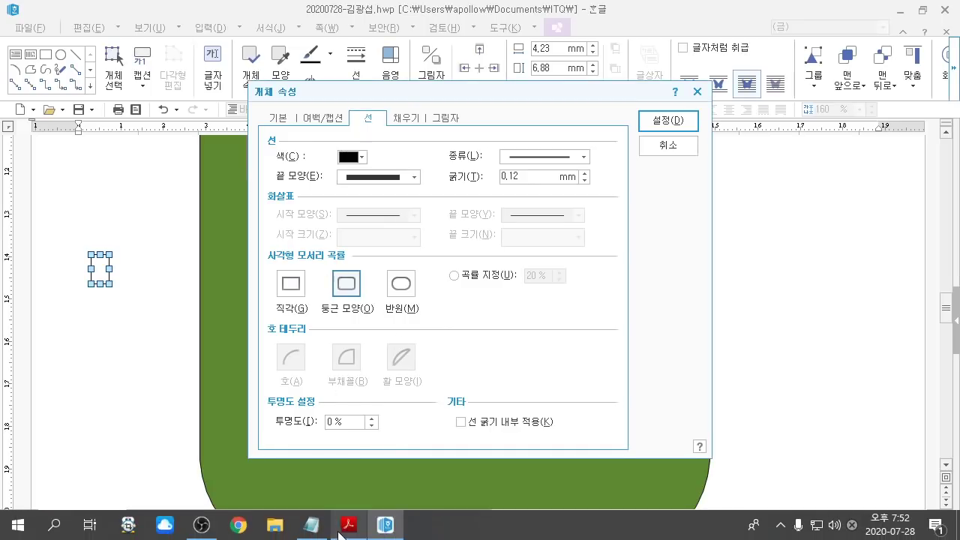
Step: Fill the rectangle with pink and apply the settings
click(348, 527)
drag(139, 480, 289, 491)
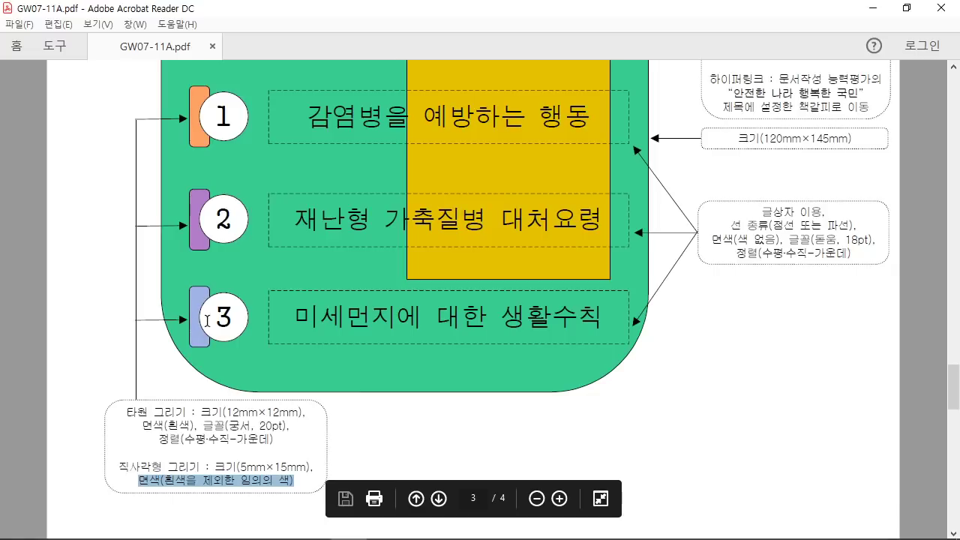
mouse_move(353, 534)
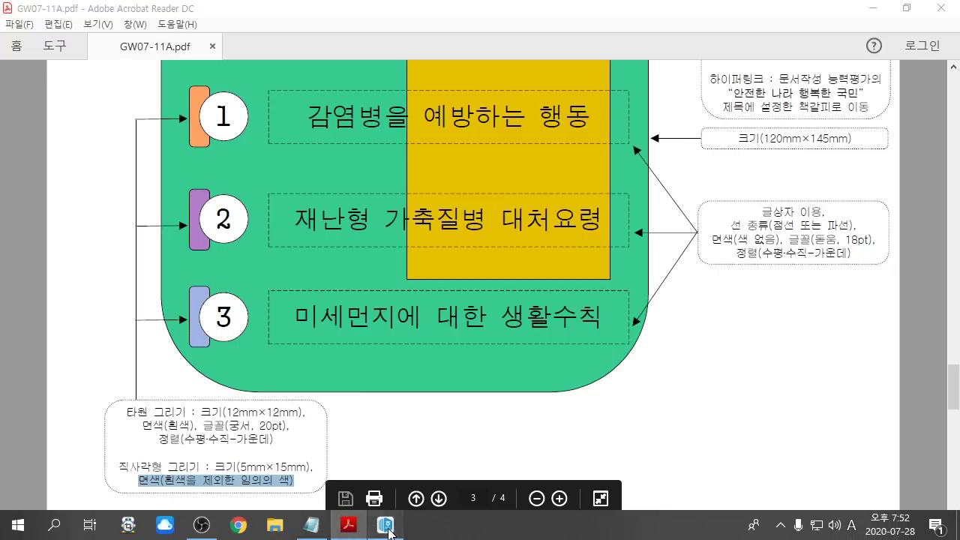
click(389, 527)
click(406, 118)
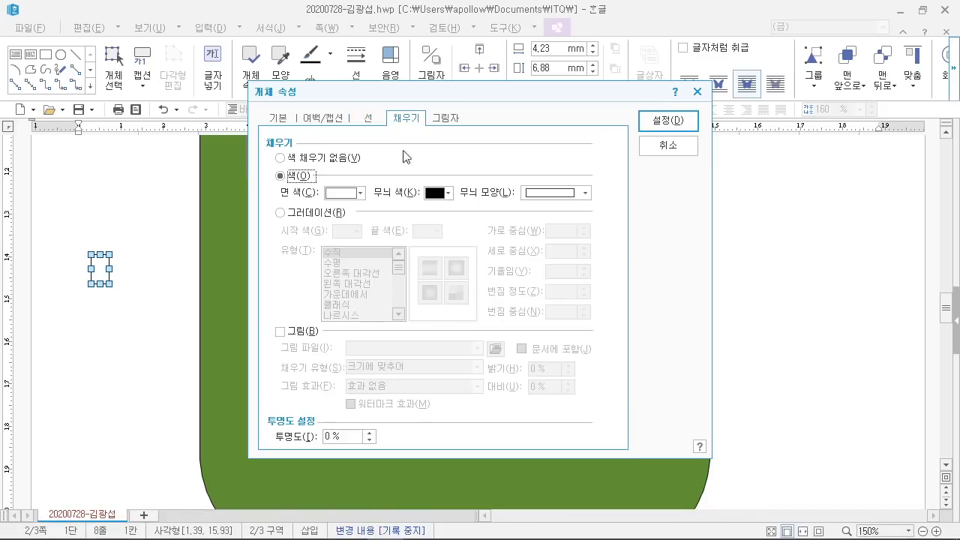
click(353, 194)
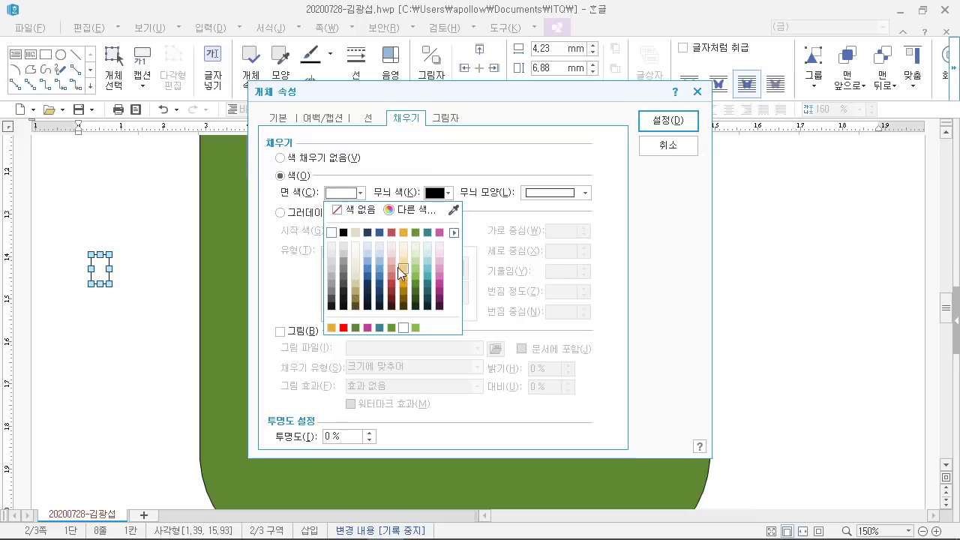
click(397, 267)
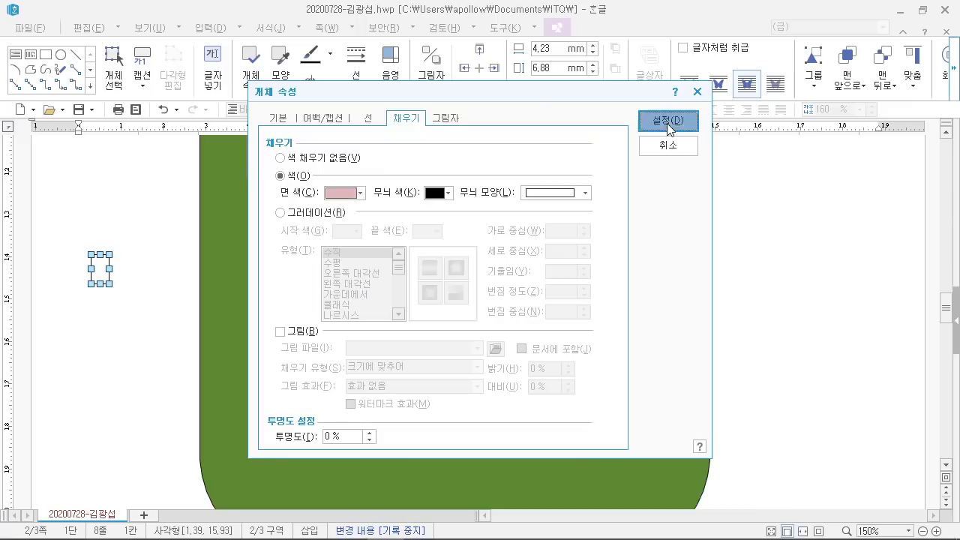
click(667, 122)
click(149, 328)
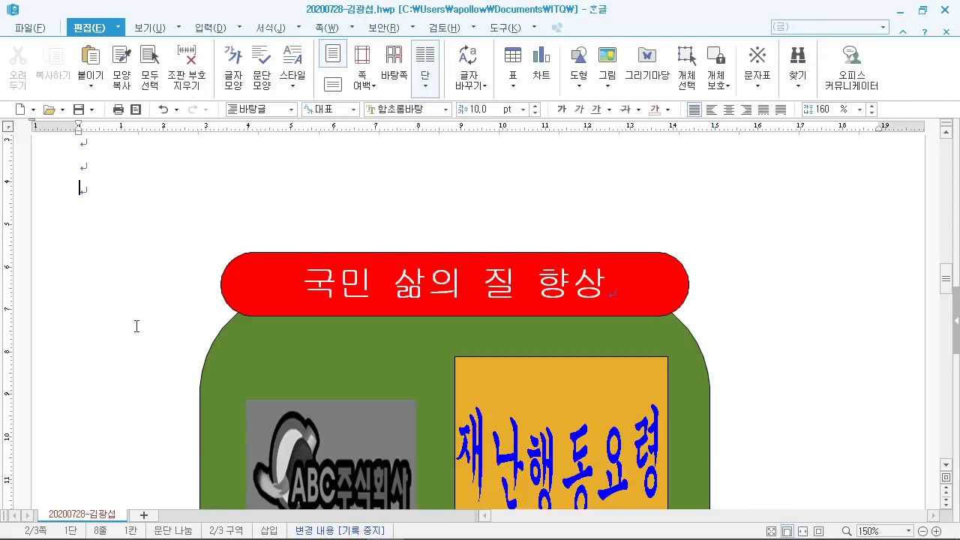
Step: Shrink the reference PDF window so both documents can be seen
scroll(137, 326, down, 5)
drag(103, 307, 274, 321)
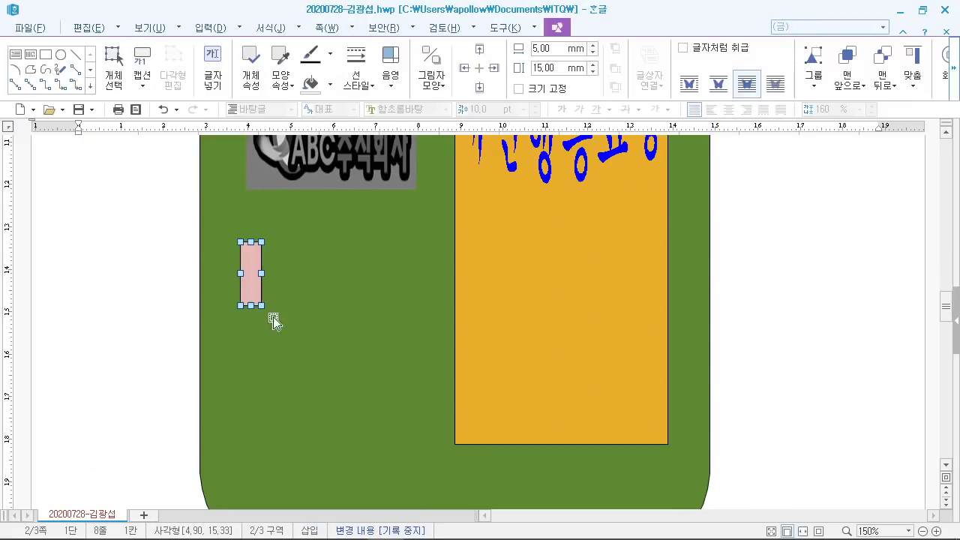
click(346, 525)
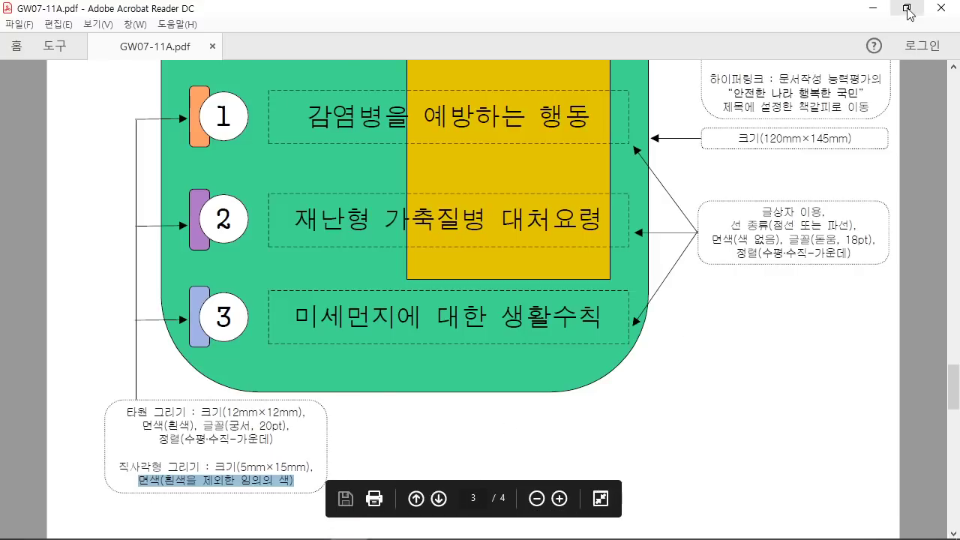
click(907, 10)
scroll(356, 434, up, 2)
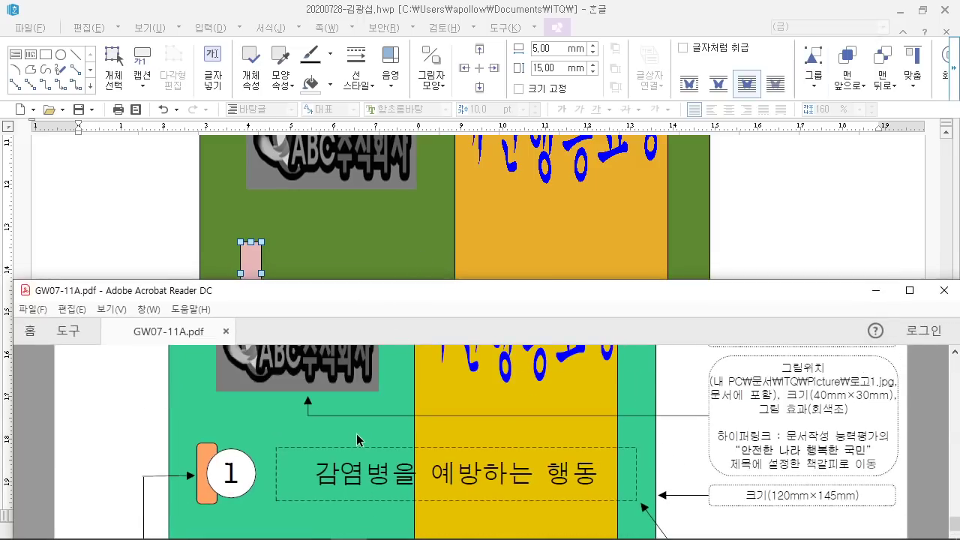
Step: Restore and resize the Hangul window, then nudge the pink tab slightly left
click(568, 15)
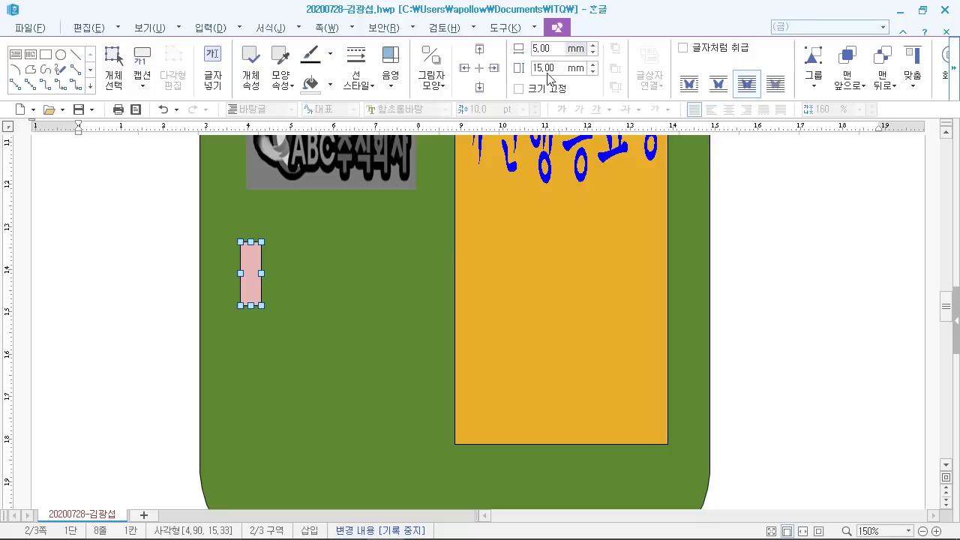
click(923, 12)
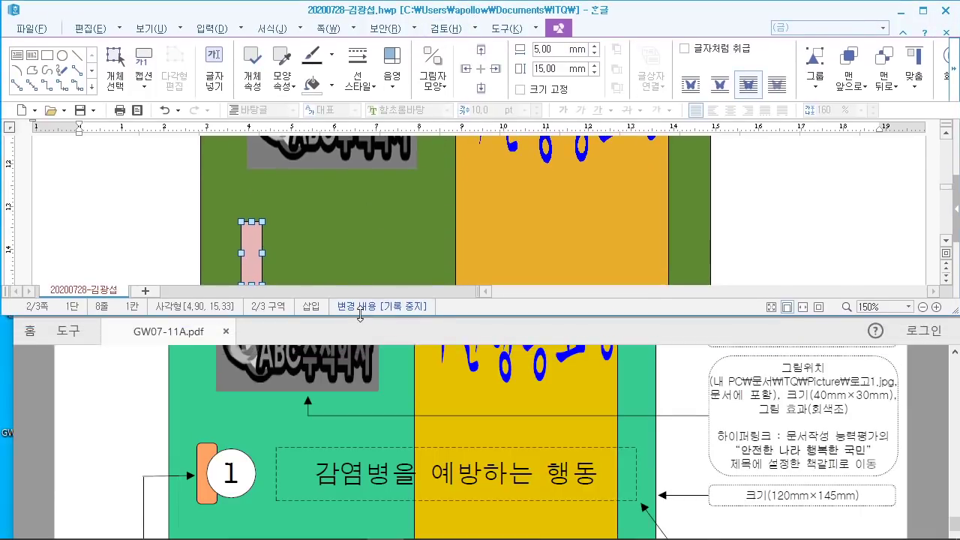
drag(363, 314, 362, 373)
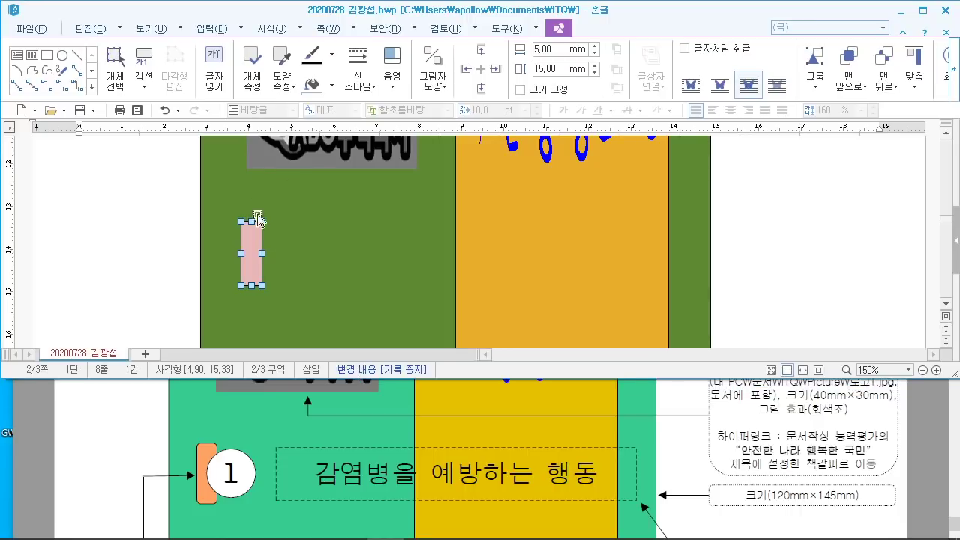
mouse_move(251, 259)
mouse_down()
mouse_move(242, 265)
mouse_move(240, 254)
mouse_up()
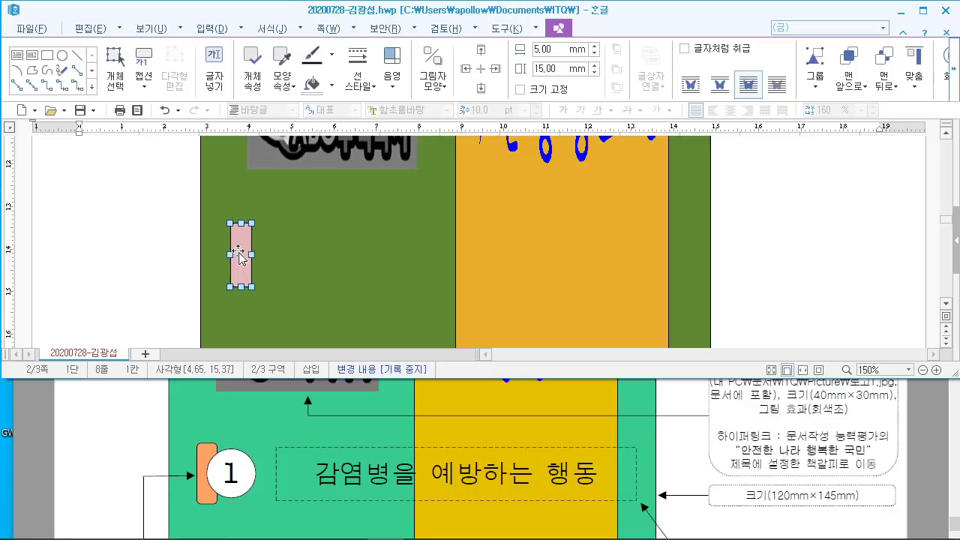
click(129, 257)
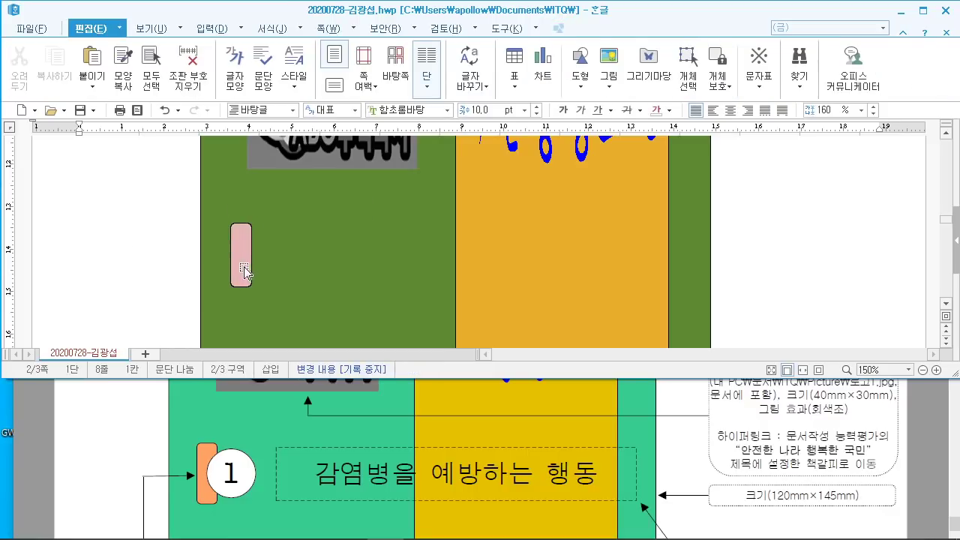
drag(238, 270, 226, 276)
Step: Draw a circle with the ellipse tool to the left of the pink tab
click(153, 289)
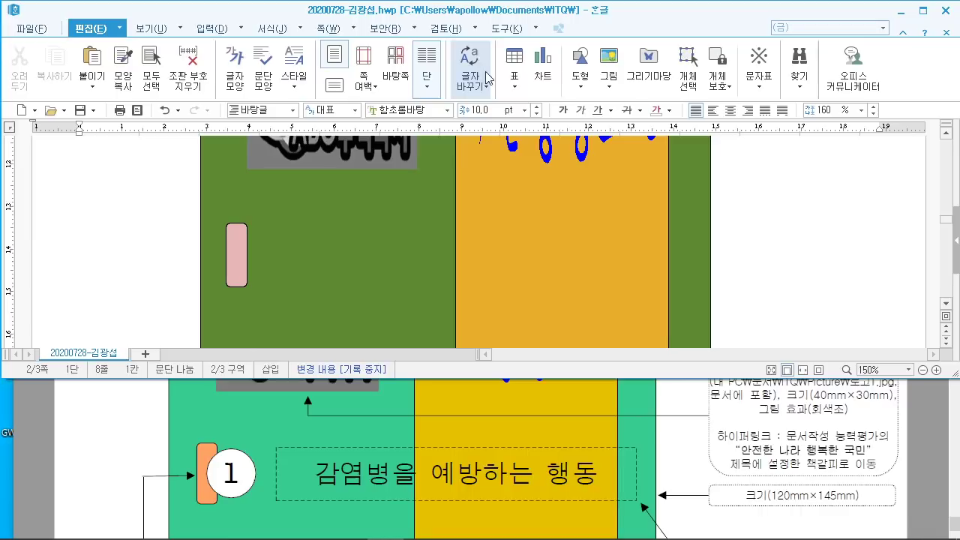
click(580, 66)
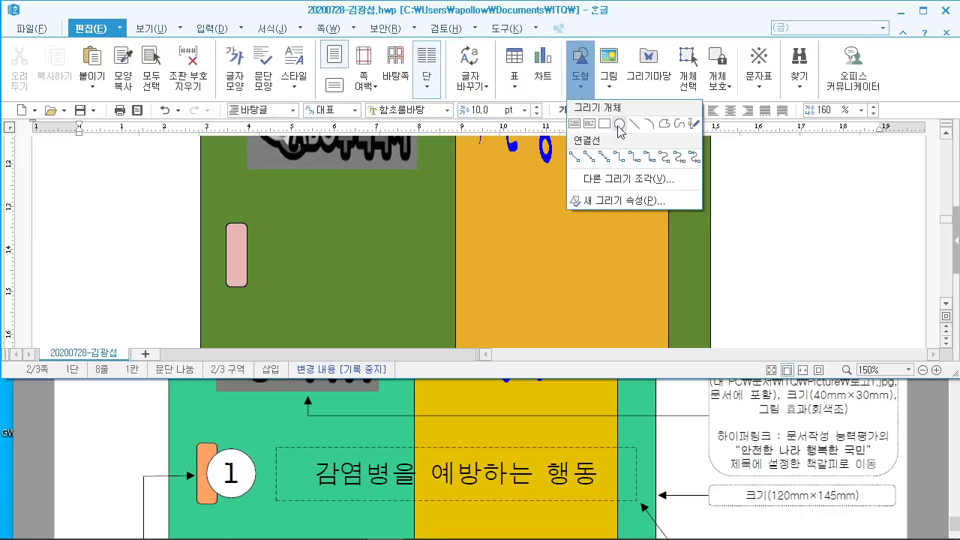
click(619, 125)
drag(72, 225, 116, 271)
Step: Set the circle's width and height to 12 mm each
double_click(96, 244)
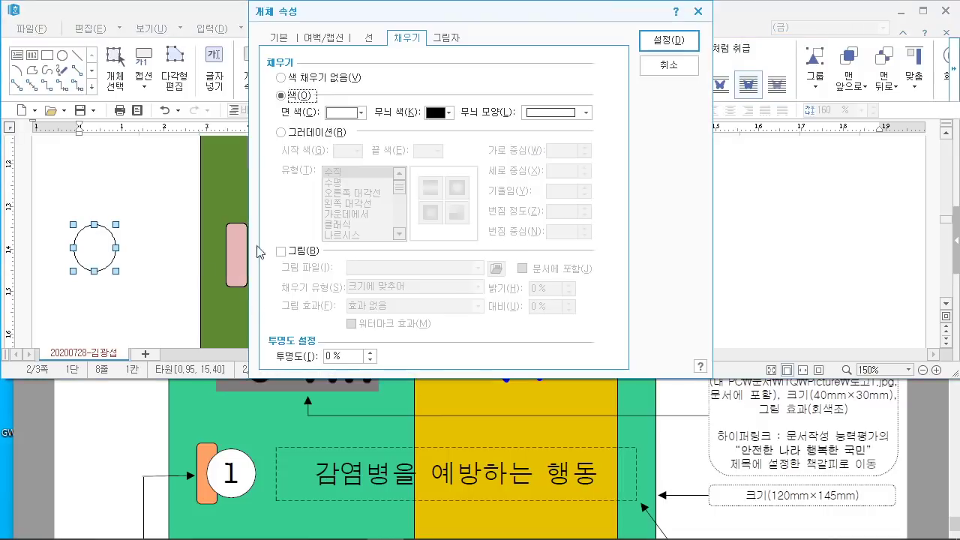
click(284, 39)
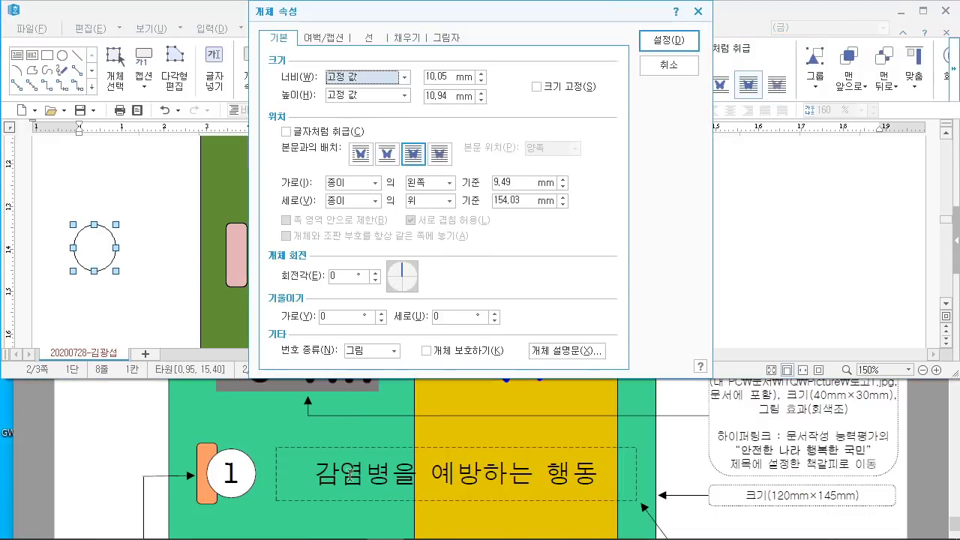
double_click(449, 76)
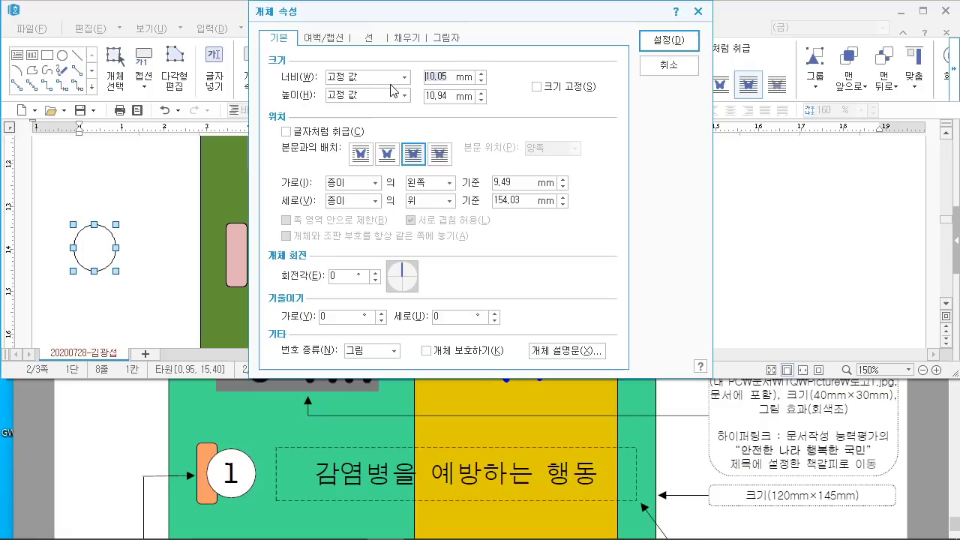
text(12)
double_click(447, 98)
text(12)
scroll(268, 480, down, 5)
scroll(269, 481, down, 2)
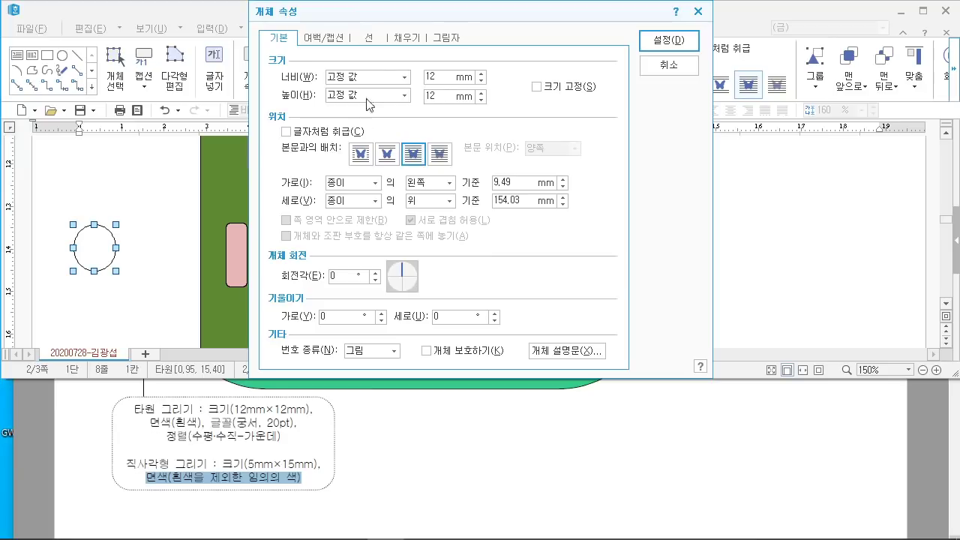
Step: Fill the circle white and apply the settings
click(397, 42)
click(345, 112)
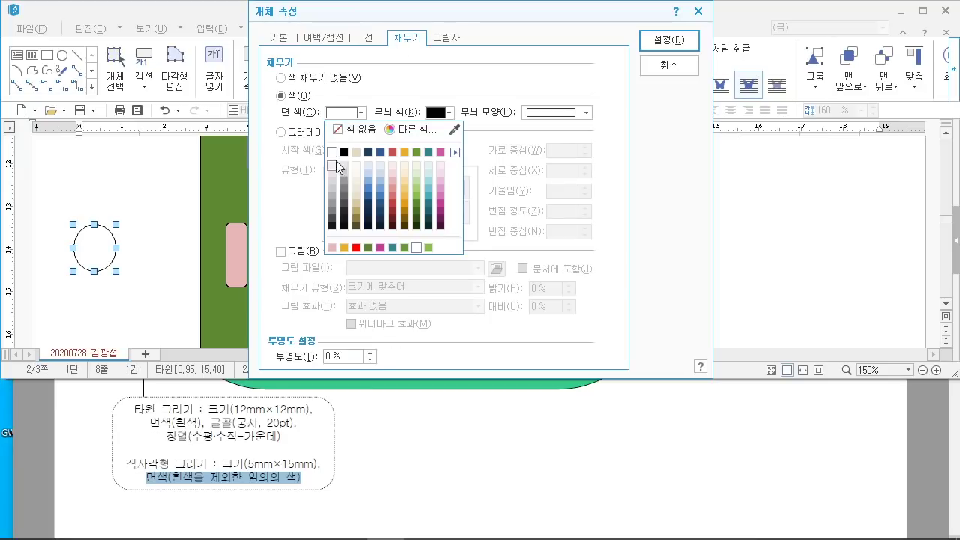
click(324, 163)
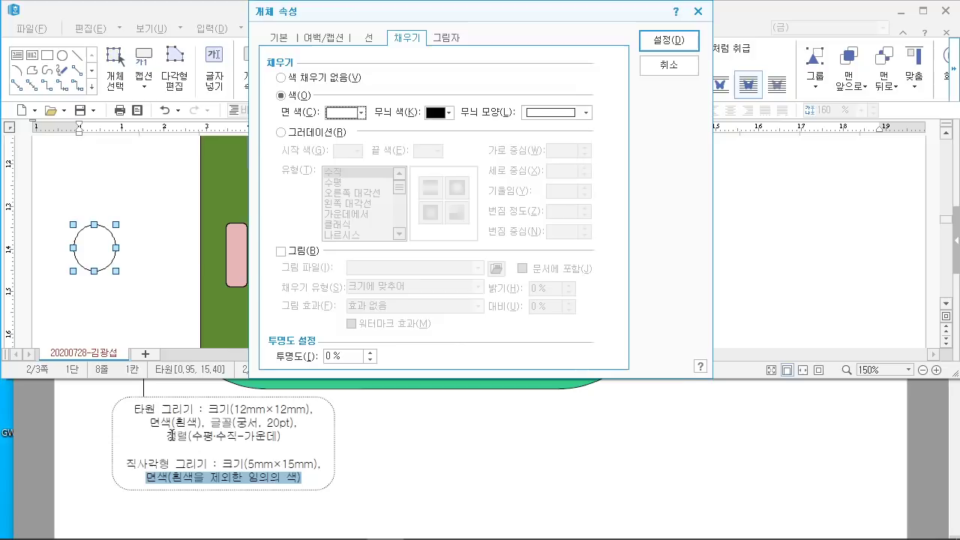
click(667, 43)
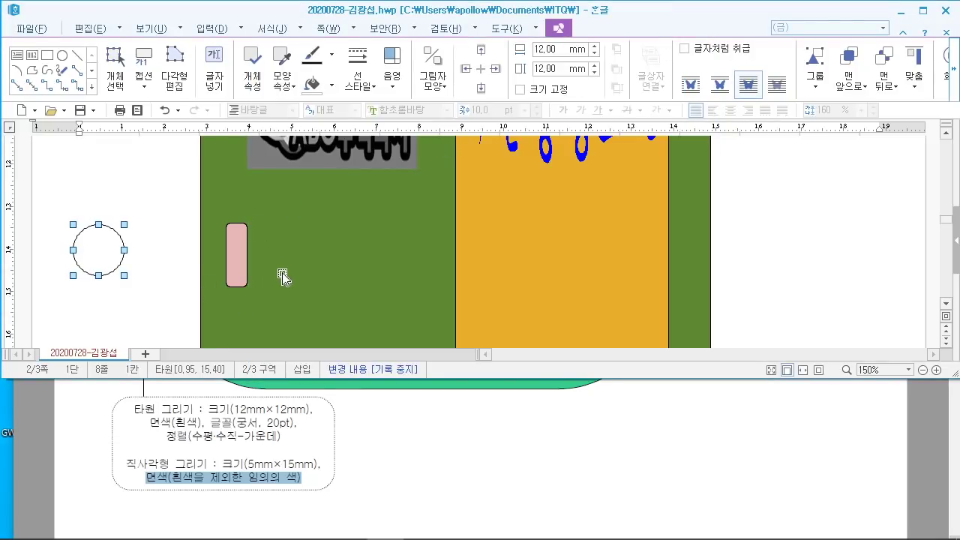
scroll(375, 435, up, 5)
scroll(383, 455, up, 2)
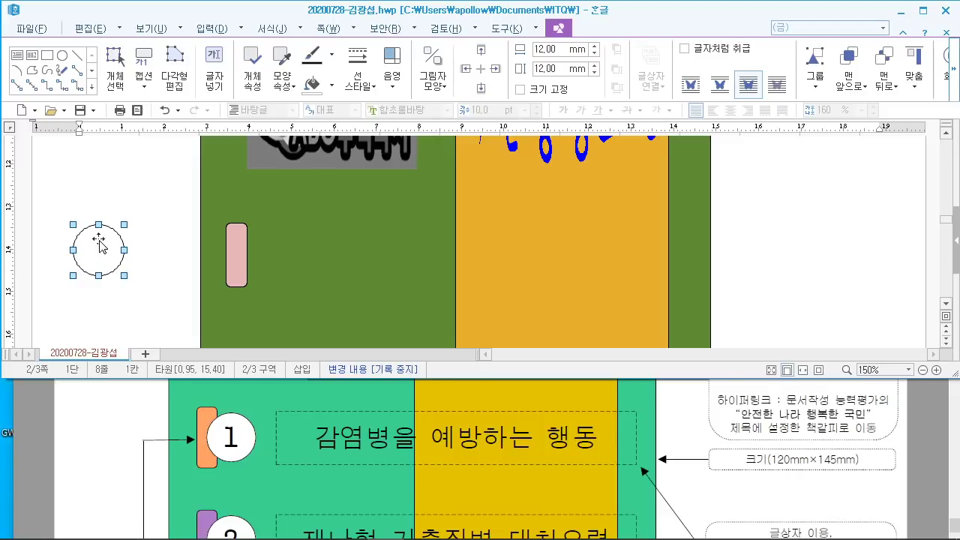
right_click(100, 241)
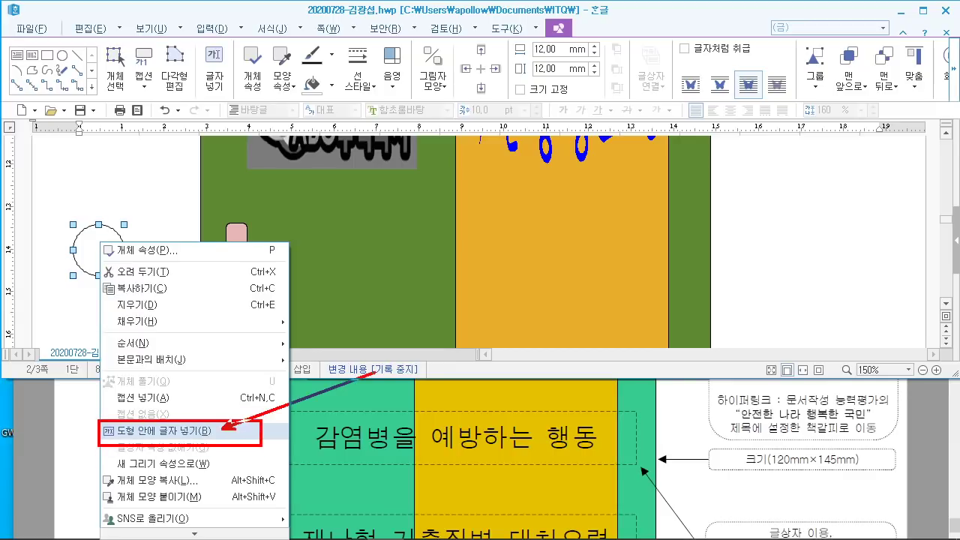
key(Escape)
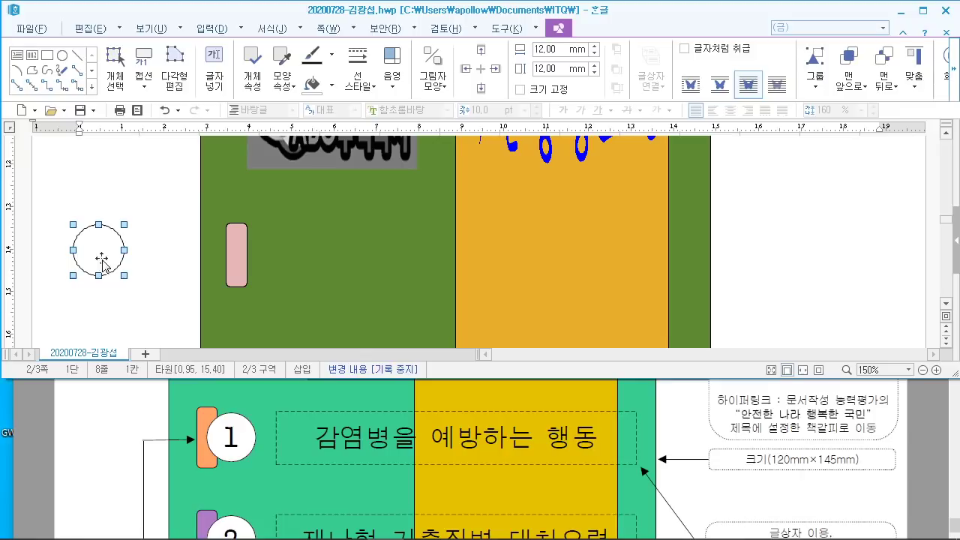
Step: Insert the number 1 as text inside the circle and select it
right_click(101, 255)
click(175, 446)
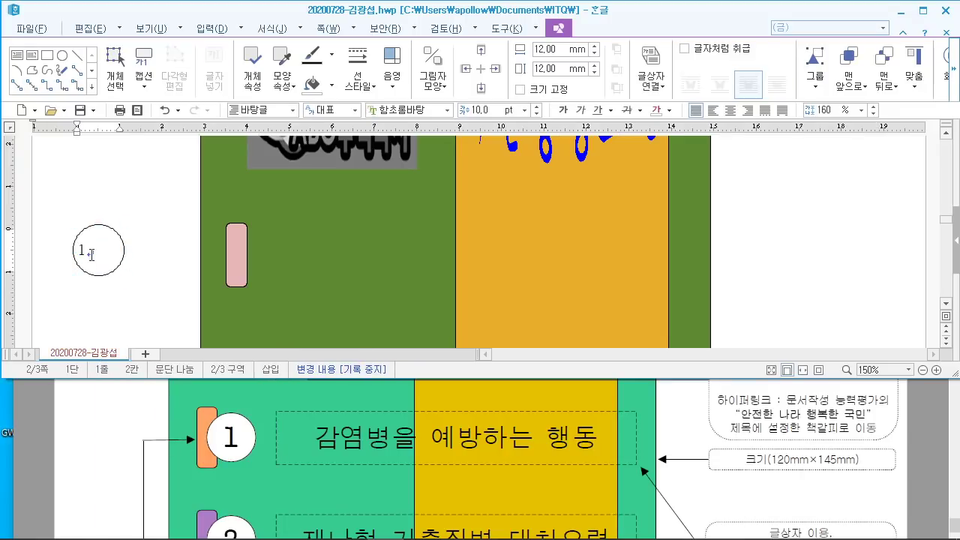
drag(92, 255, 80, 252)
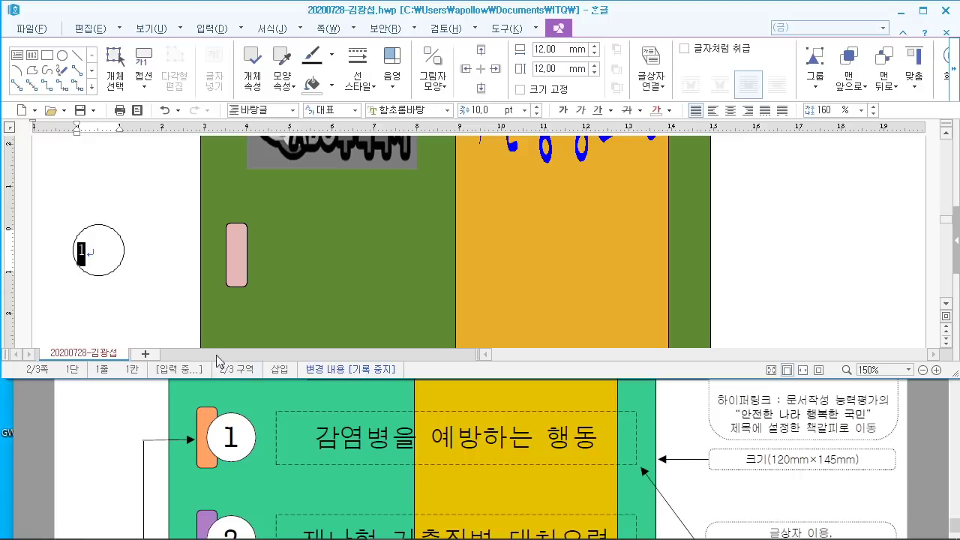
scroll(272, 451, down, 5)
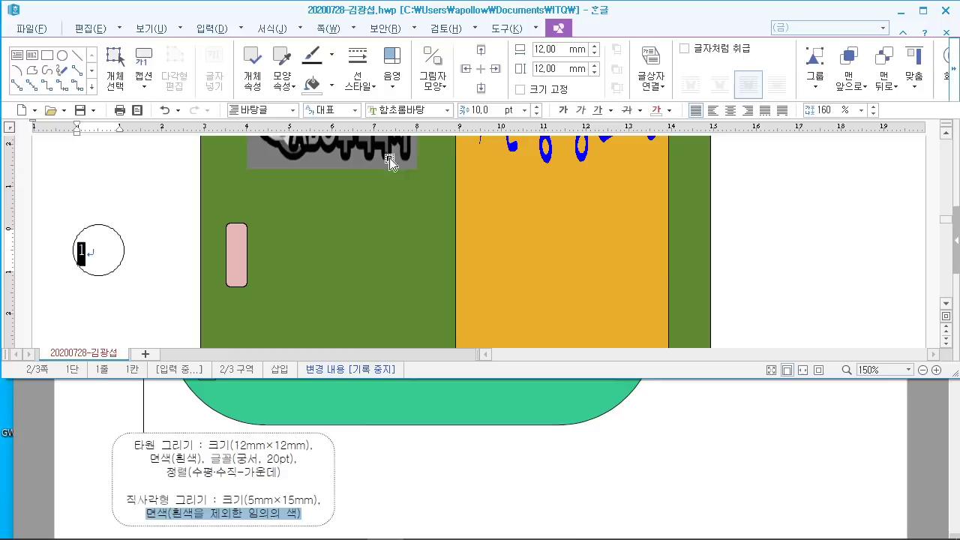
Step: Set the 1 in 궁서 at 20 pt and centre it
click(417, 110)
text(구ㅇ서)
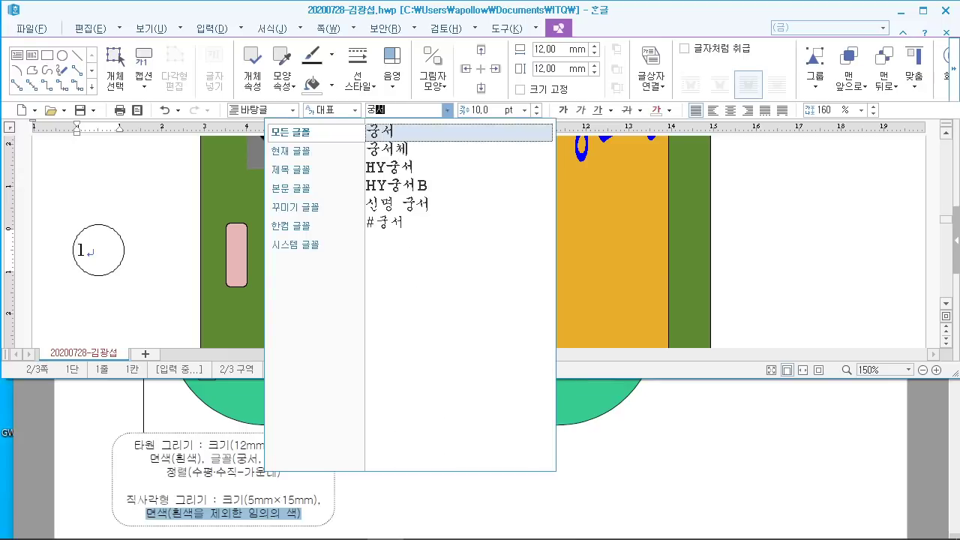
key(Return)
click(495, 109)
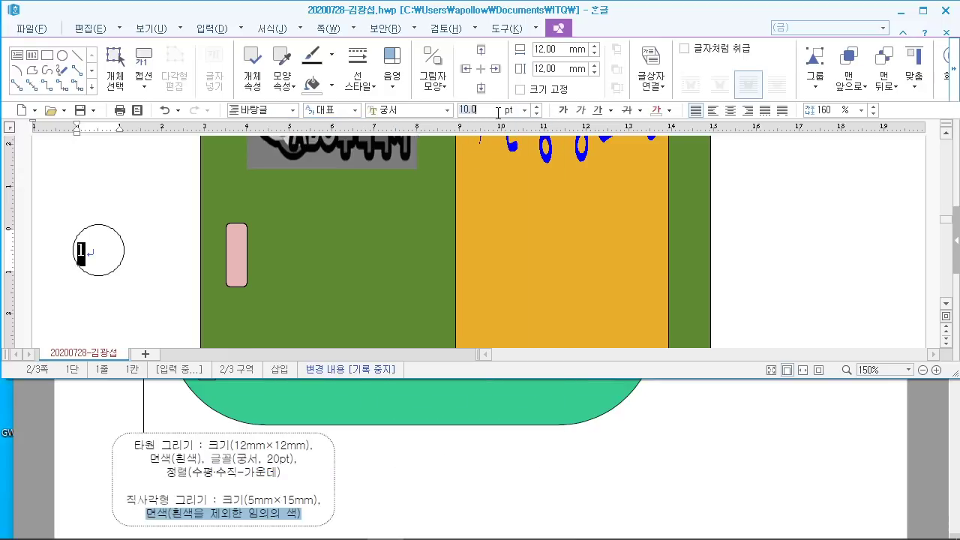
text(20)
key(Return)
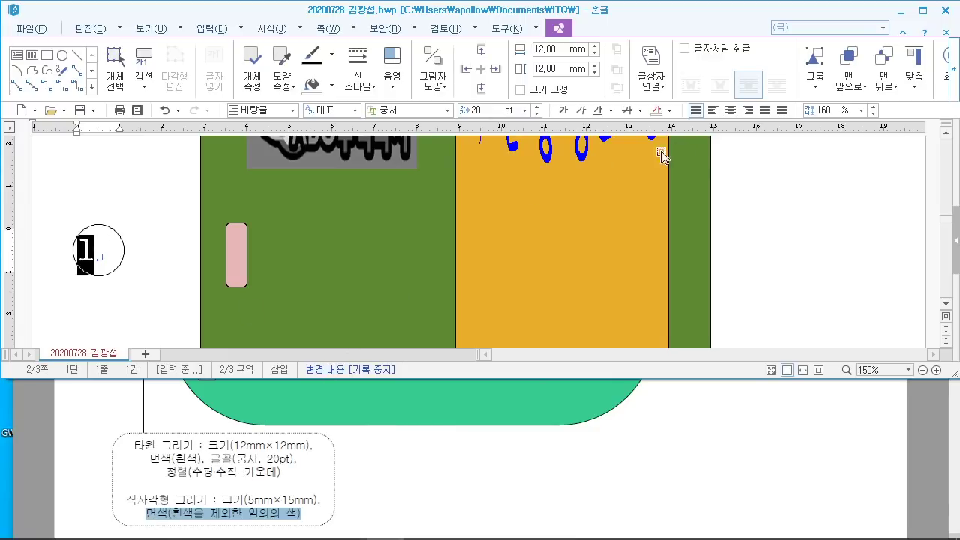
click(730, 113)
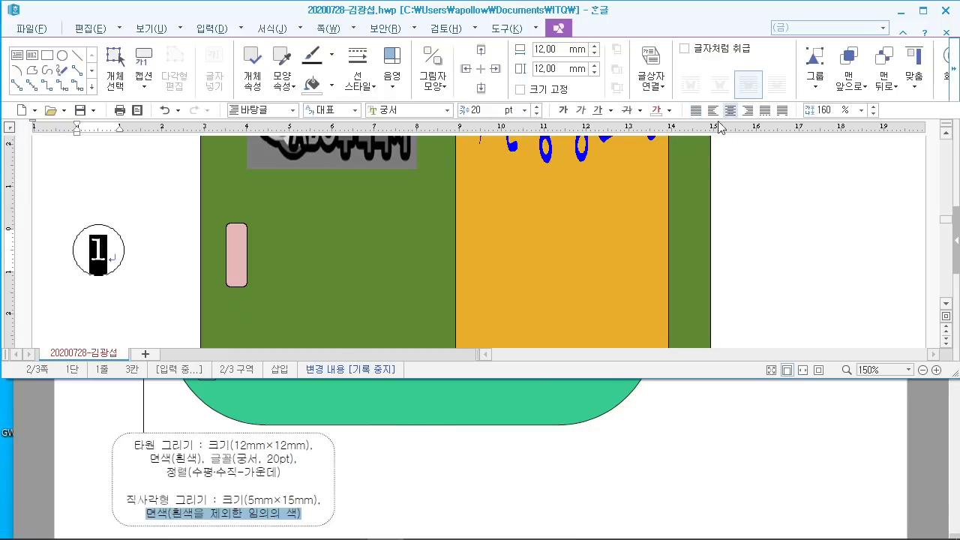
click(160, 217)
scroll(216, 414, up, 5)
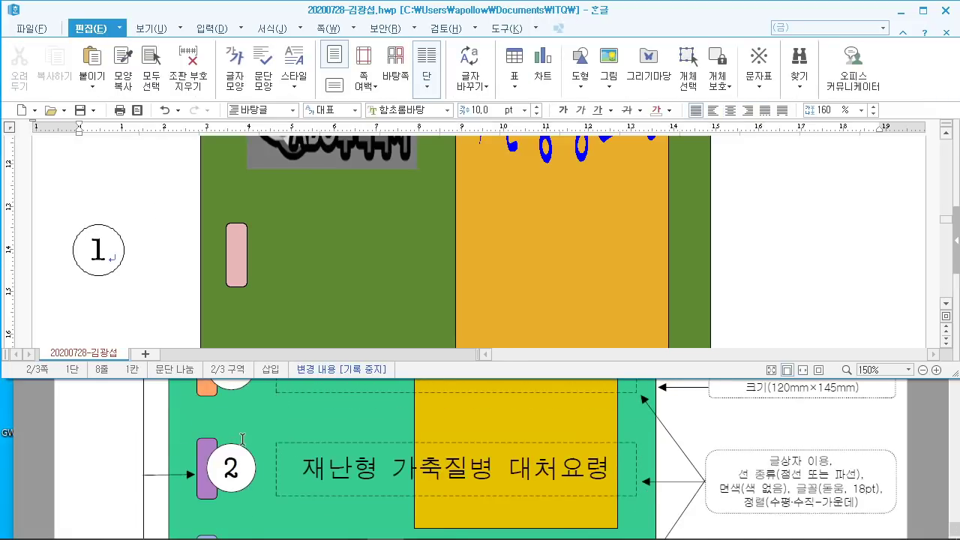
Step: Drag the numbered circle onto the pink tab's right edge and deselect it
mouse_move(118, 280)
mouse_down()
mouse_move(276, 272)
mouse_move(264, 295)
mouse_up()
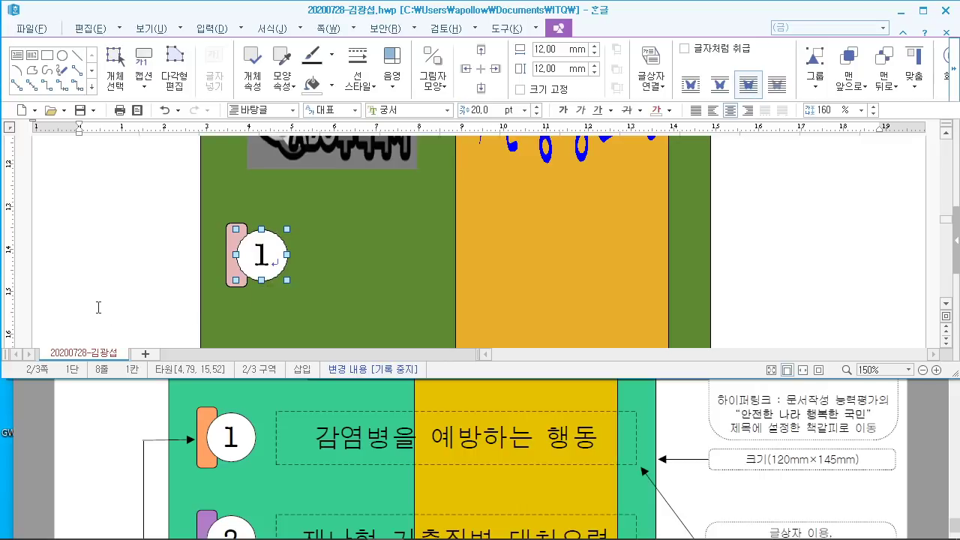
click(85, 260)
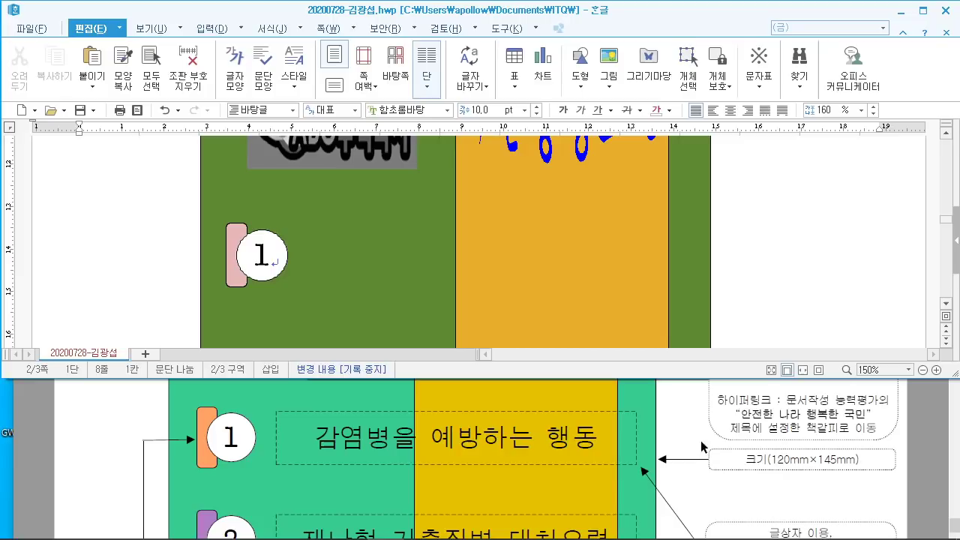
scroll(703, 446, down, 3)
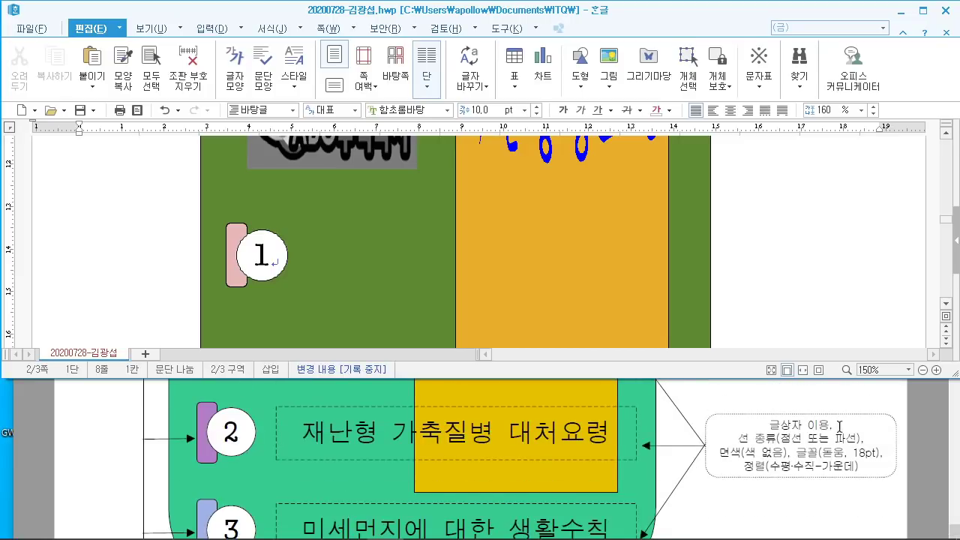
scroll(574, 436, up, 2)
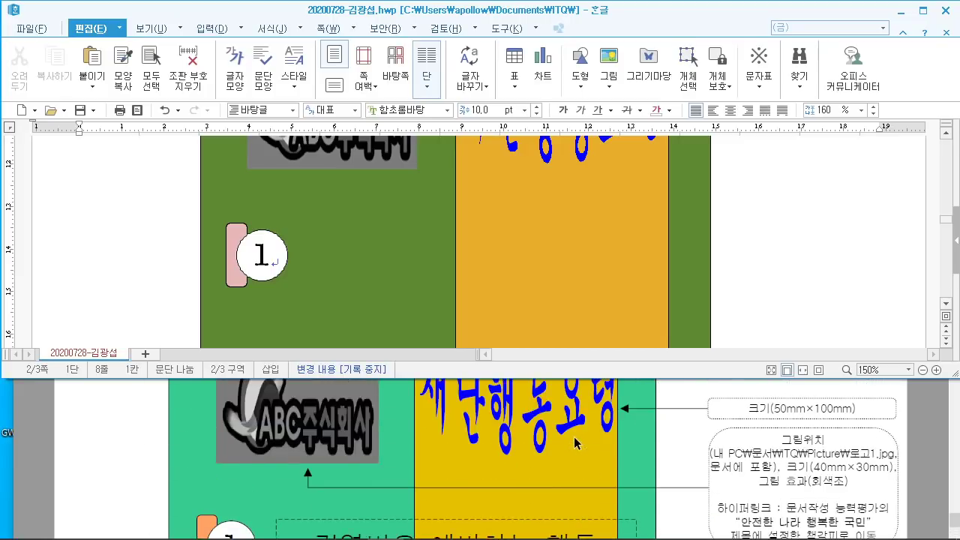
scroll(573, 437, down, 3)
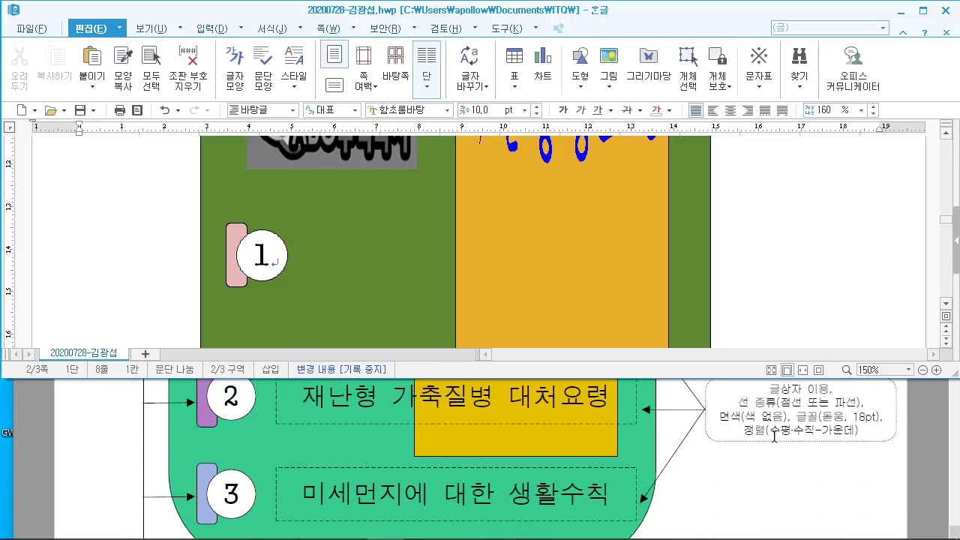
scroll(774, 436, up, 3)
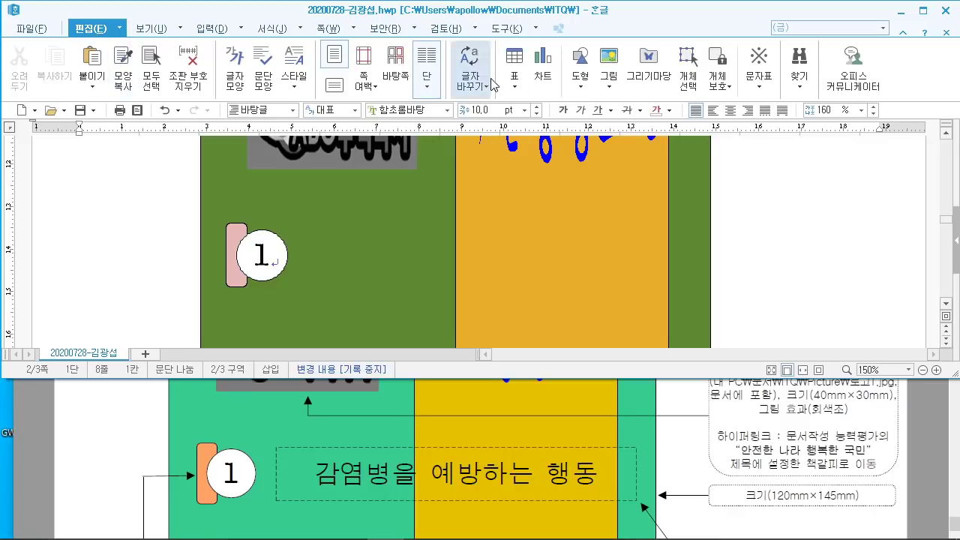
Step: Draw a horizontal text box, about 89.61 × 15.35 mm, right of circle 1
click(580, 77)
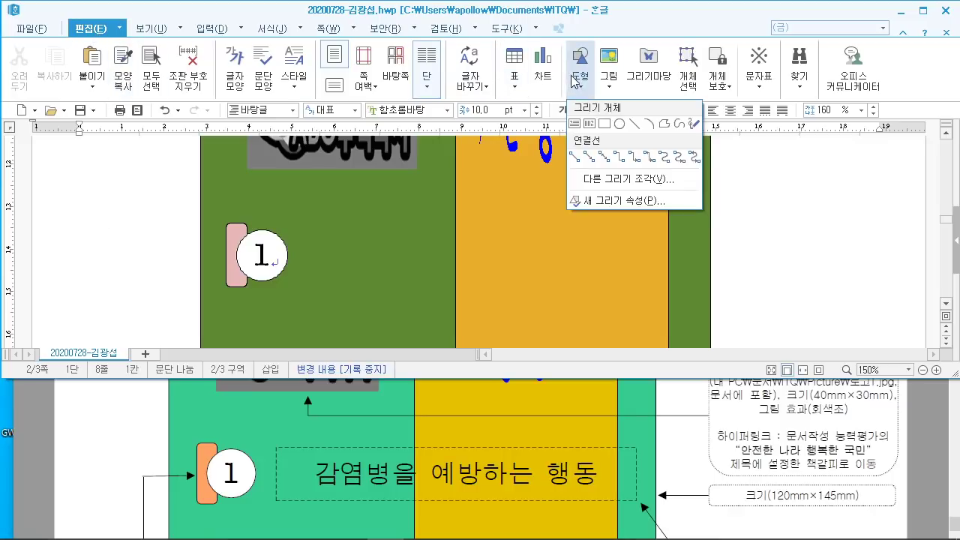
click(575, 125)
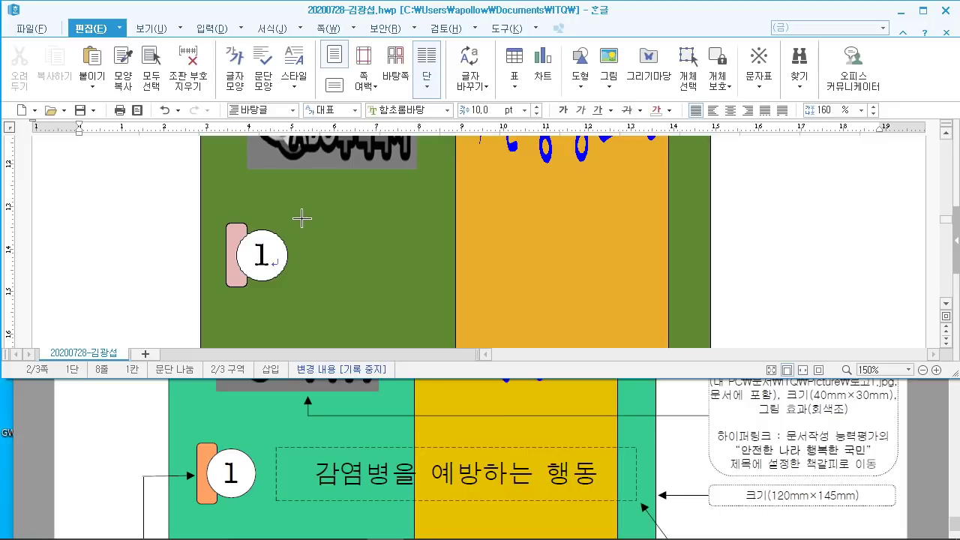
mouse_move(305, 220)
mouse_down()
mouse_move(328, 238)
mouse_move(593, 284)
mouse_move(644, 286)
mouse_move(686, 274)
mouse_move(686, 285)
mouse_up()
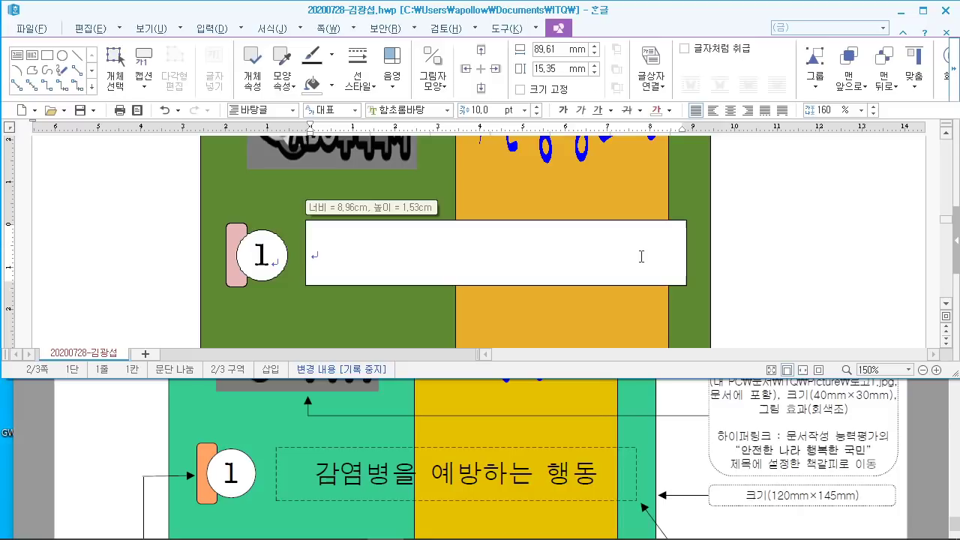
scroll(709, 469, down, 2)
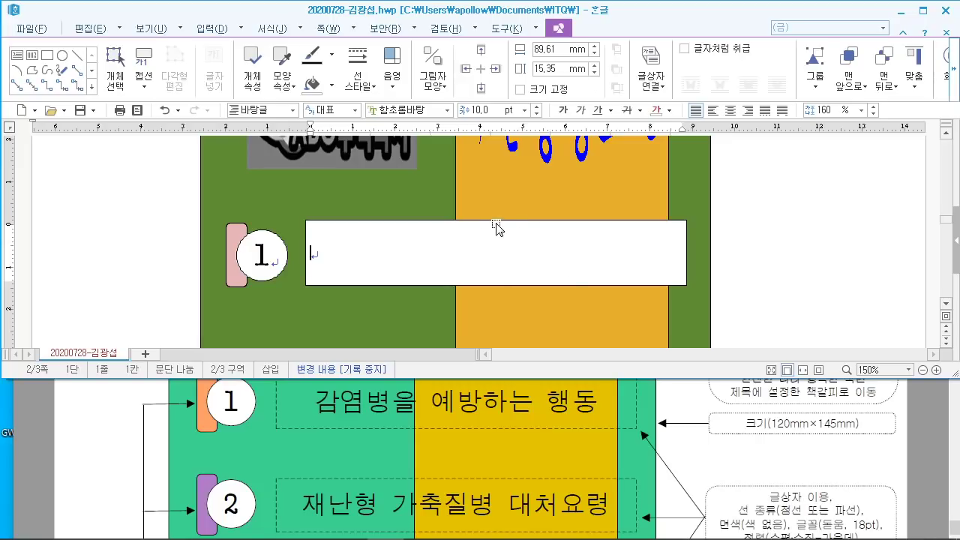
Step: Give the text box a dashed outline and no fill colour
double_click(496, 228)
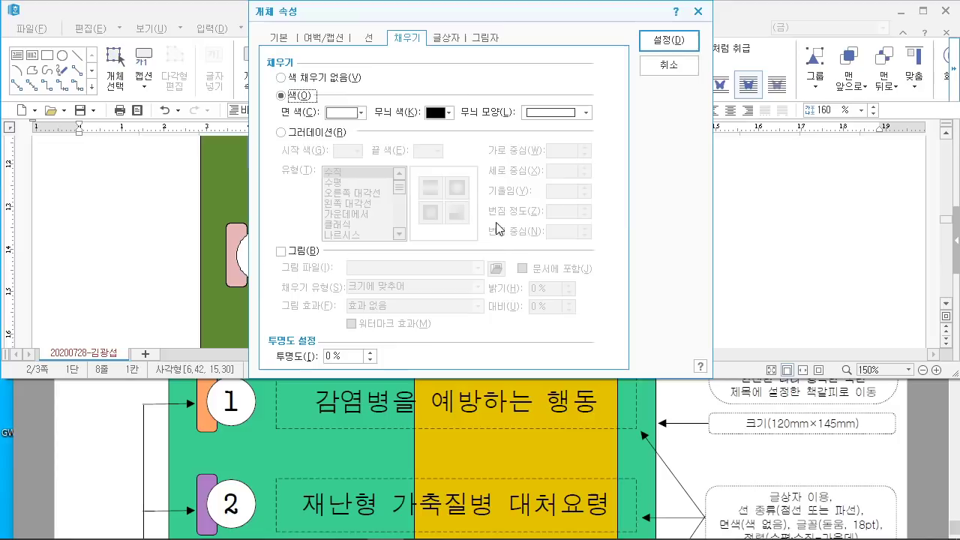
drag(320, 16, 417, 20)
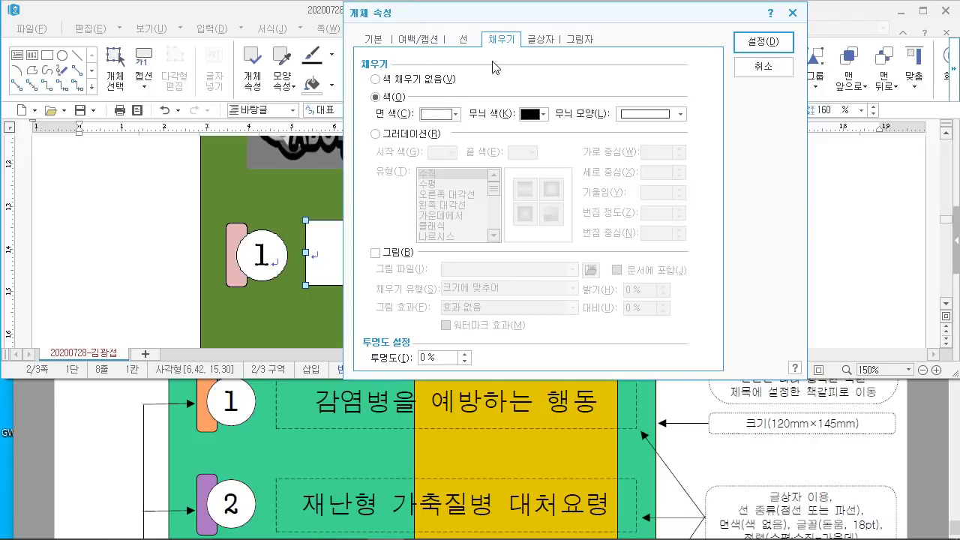
click(462, 40)
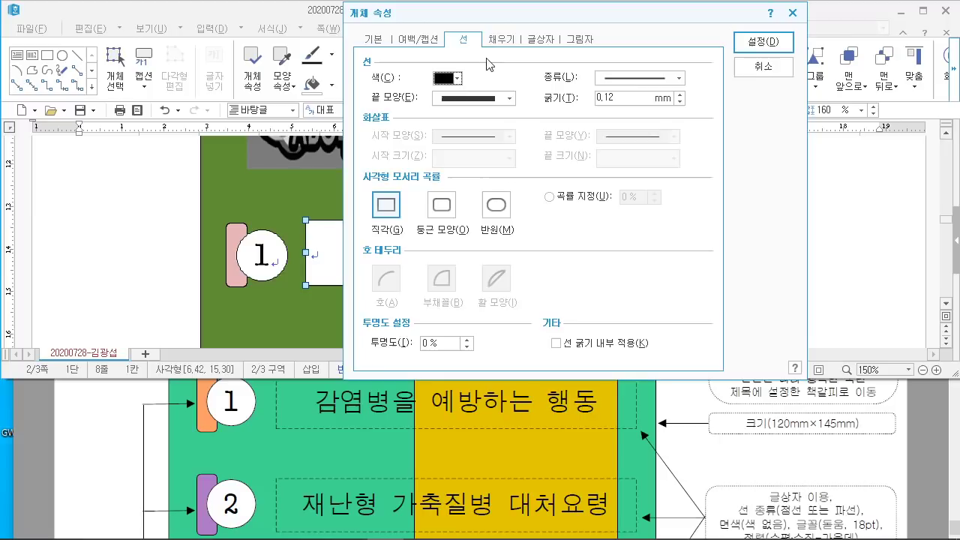
click(680, 78)
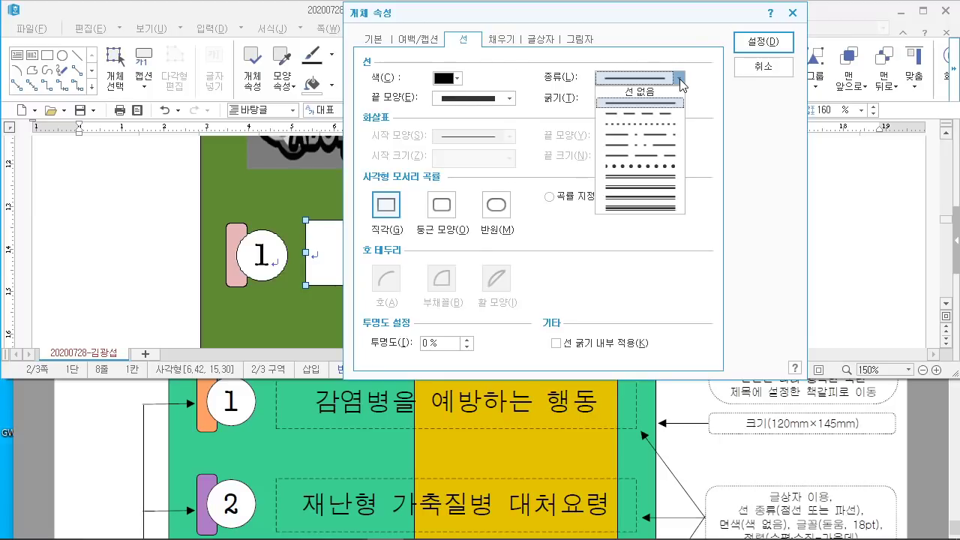
click(660, 119)
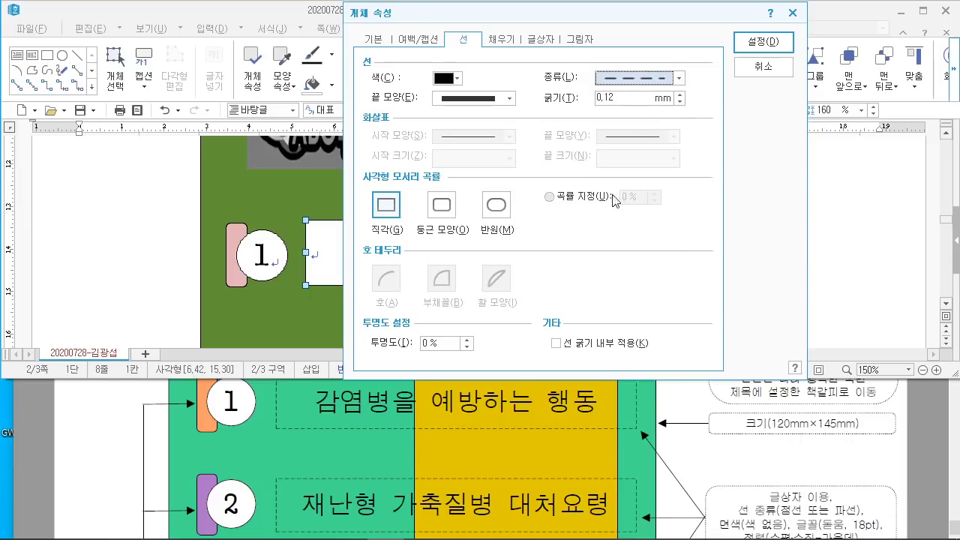
click(507, 41)
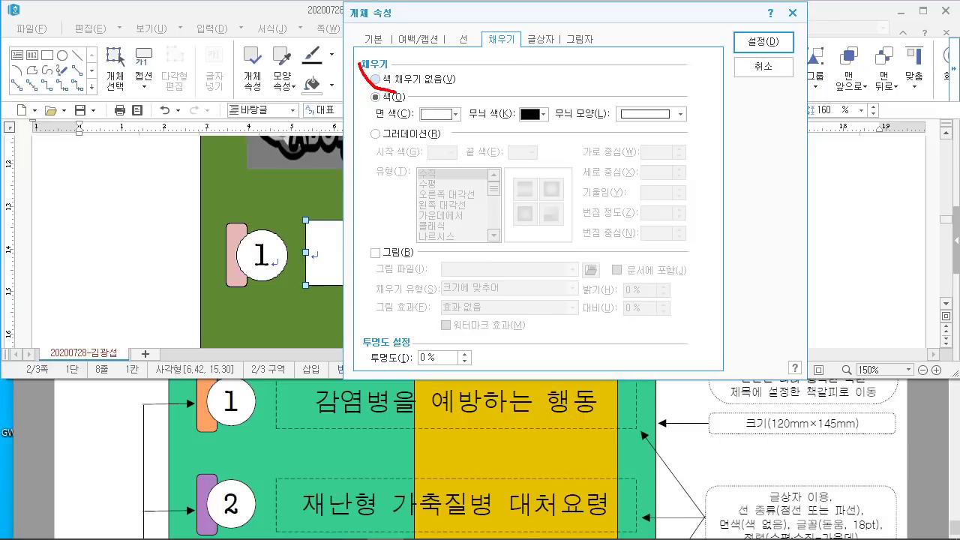
drag(396, 95, 364, 81)
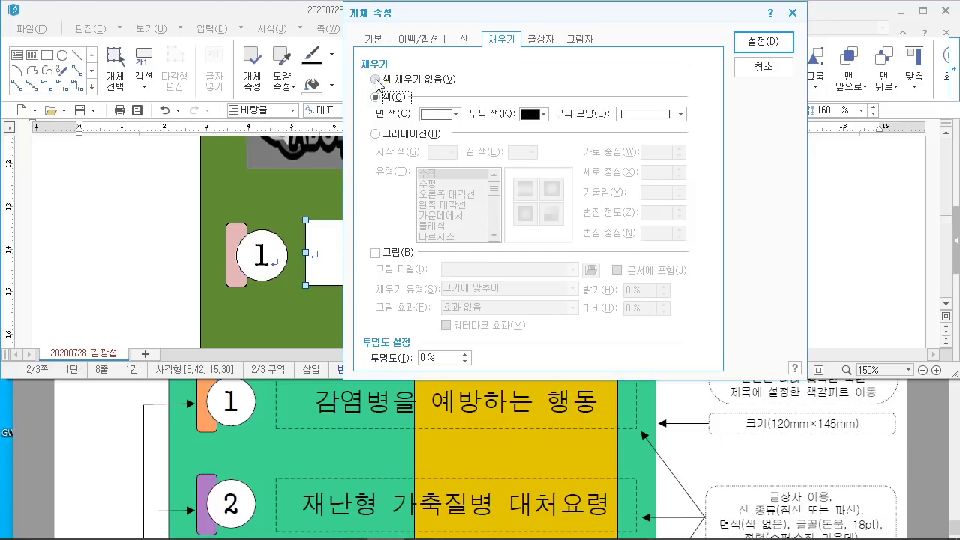
click(377, 78)
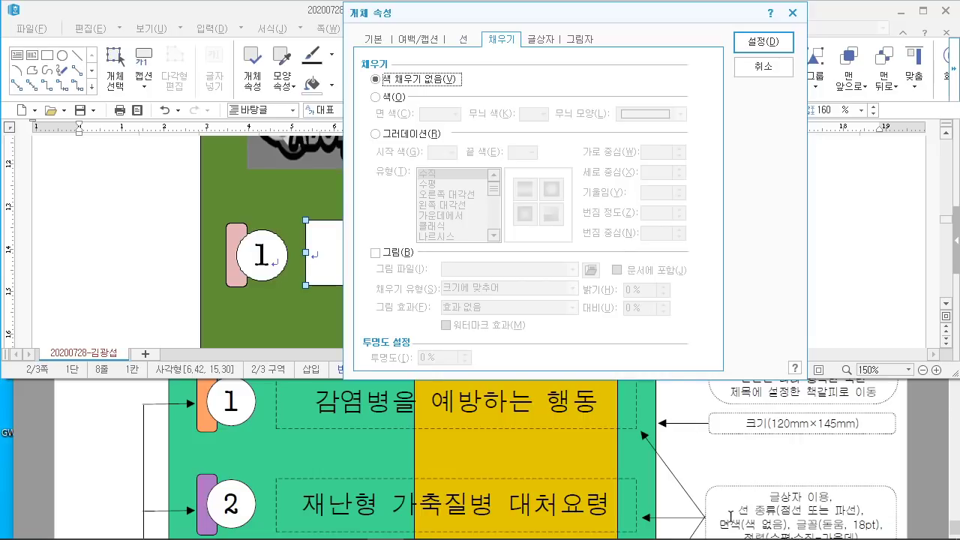
click(757, 42)
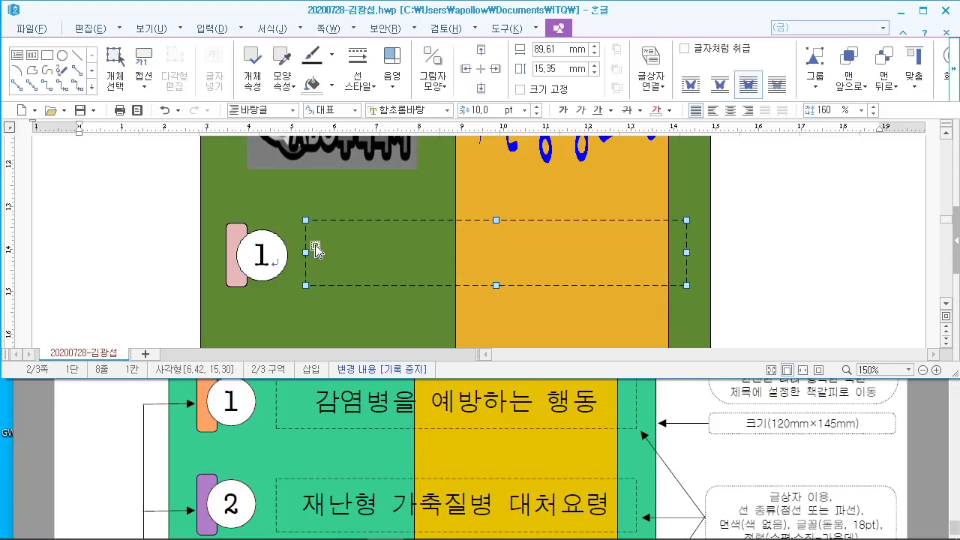
Step: Type '감염병을 예방하는 행동' inside the dashed text box
click(788, 235)
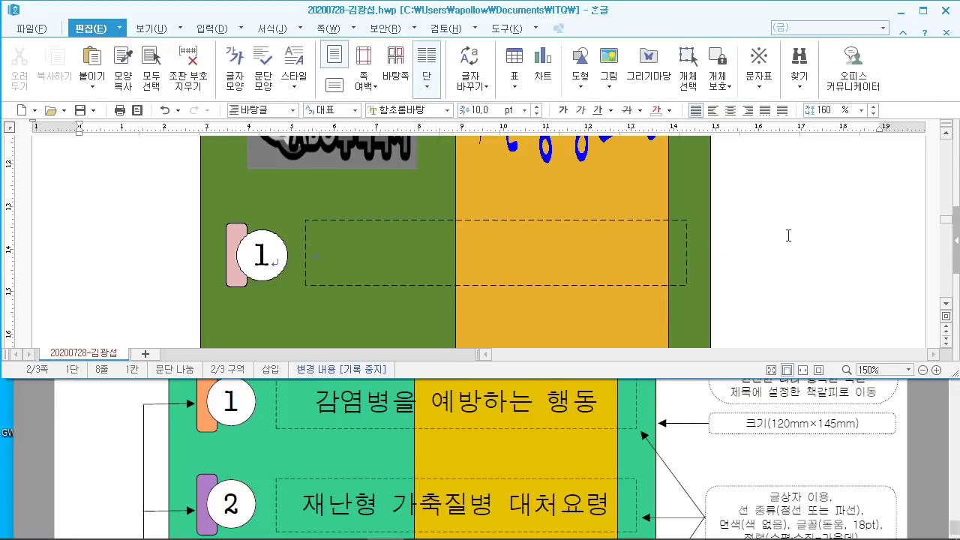
scroll(779, 195, down, 10)
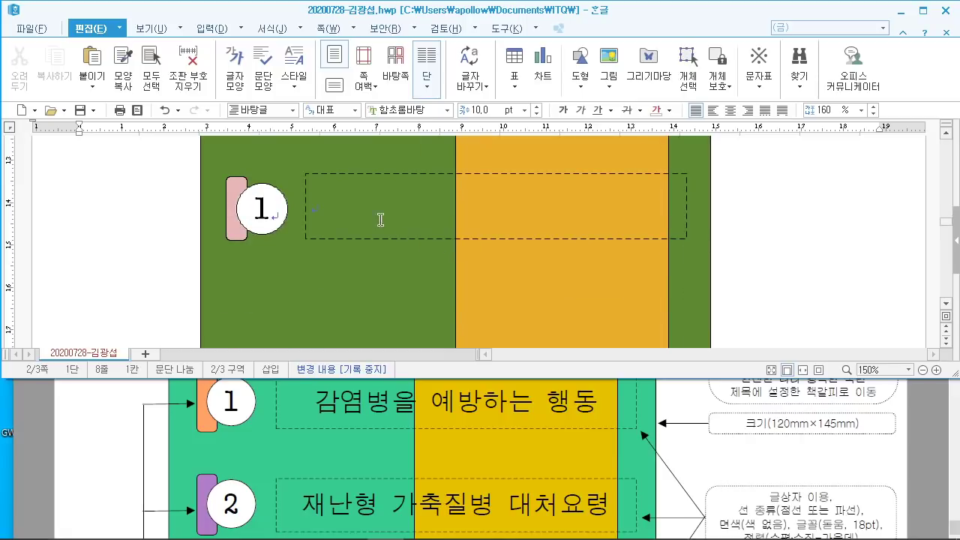
click(366, 210)
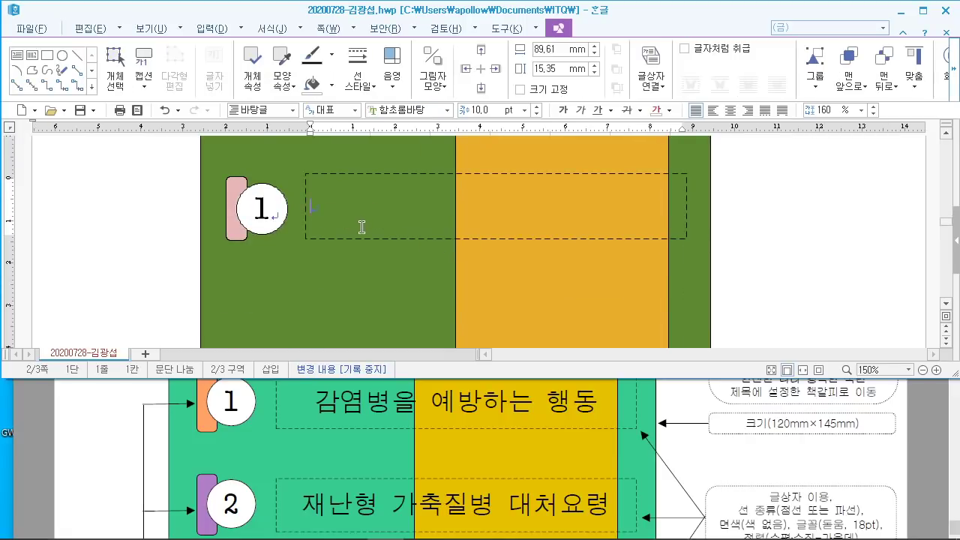
text(감염병을 )
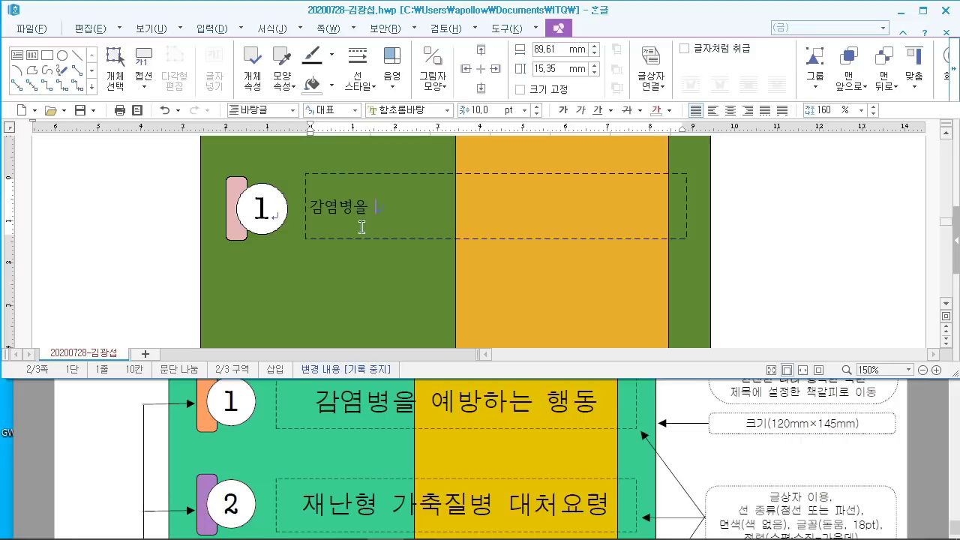
text(예방하는 행동)
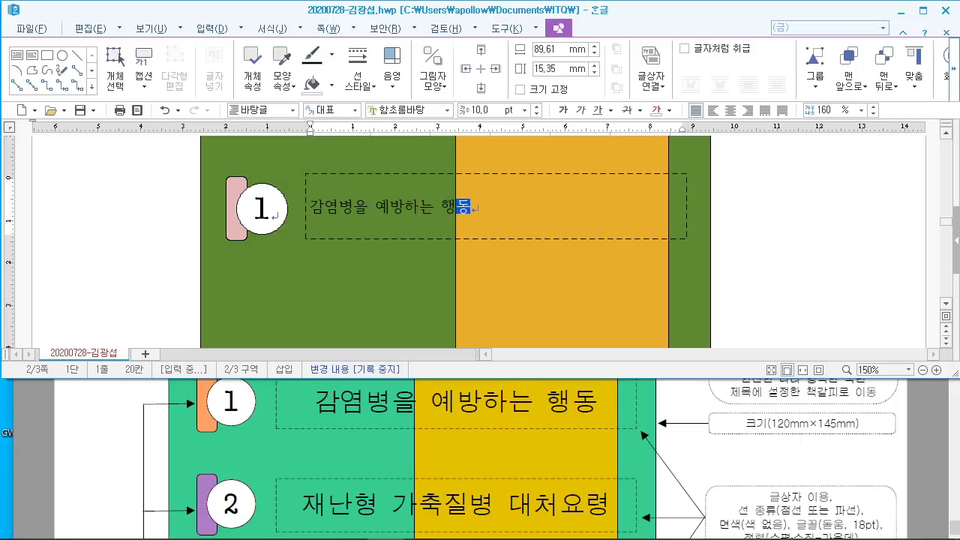
Step: Format the title as 18 pt 돋움, centred in the box
key(shift+Left)
key(shift+Left)
key(shift+Left)
key(shift+Left)
key(shift+Left)
key(shift+Left)
key(shift+Left)
key(shift+Left)
key(shift+Left)
key(shift+Left)
key(shift+Left)
key(shift+Left)
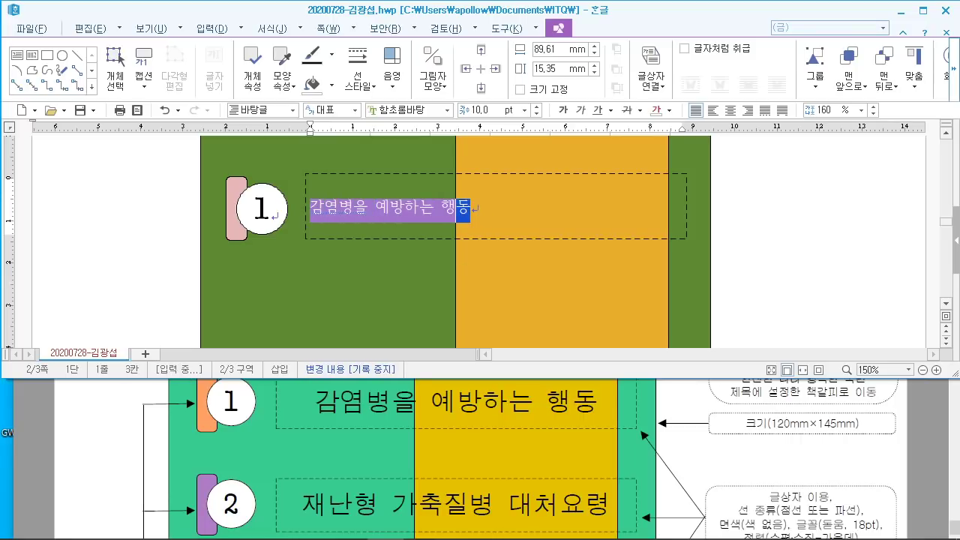
scroll(753, 478, down, 2)
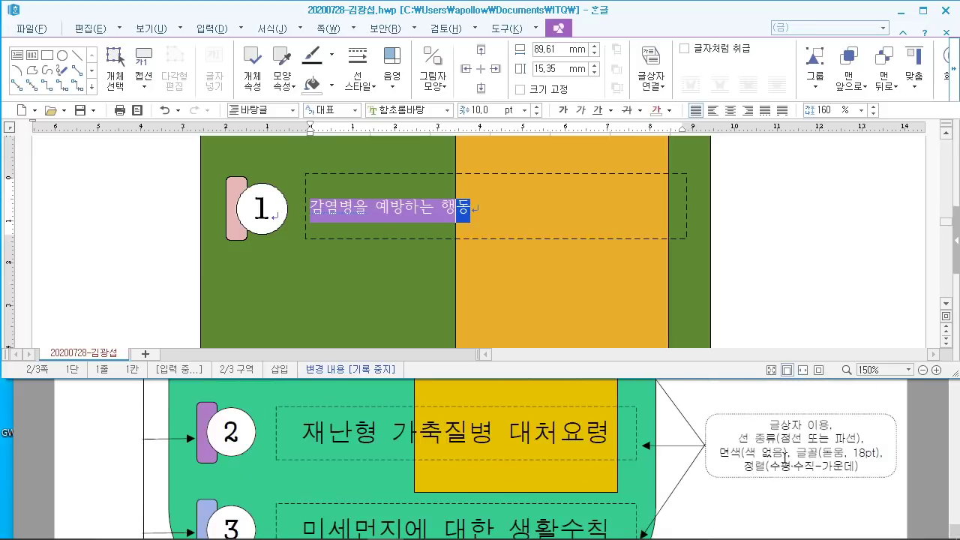
click(404, 110)
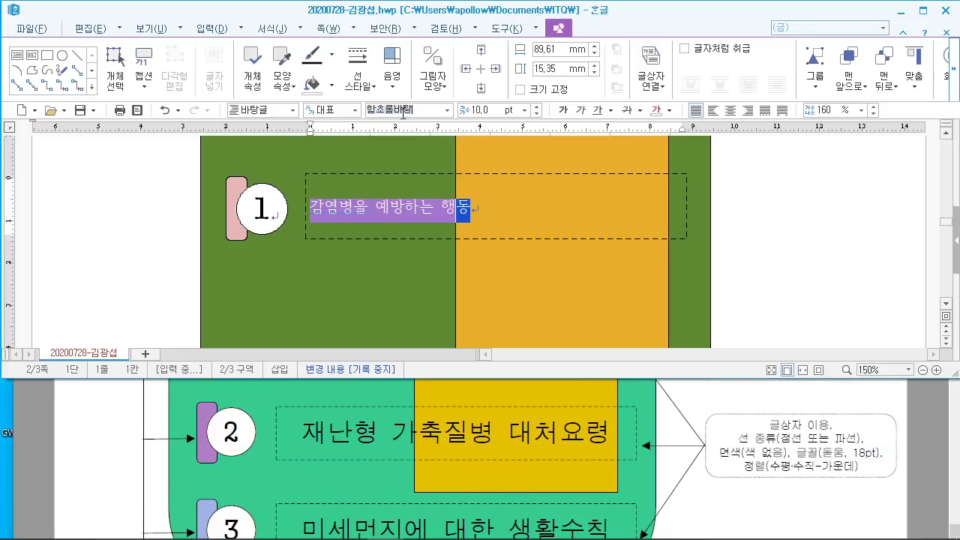
text(돋움)
key(Return)
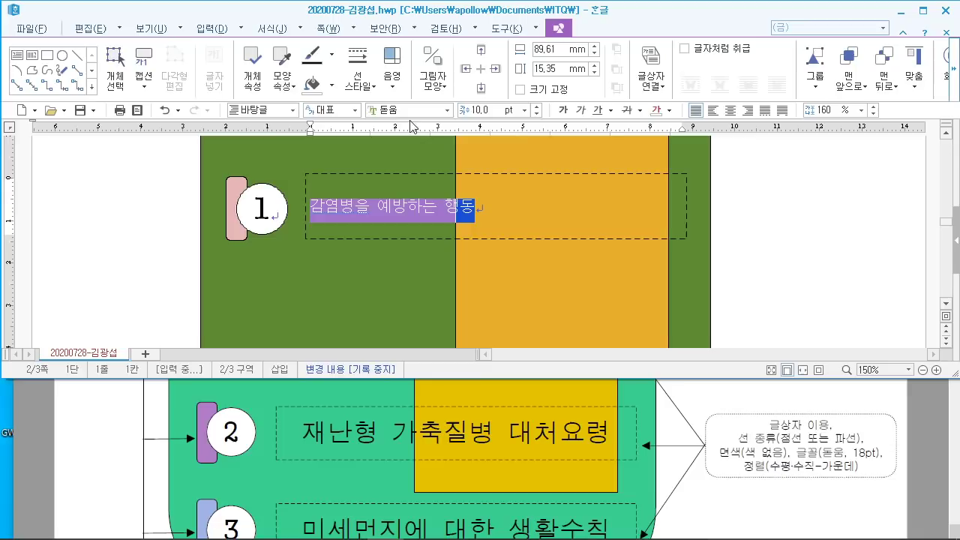
click(487, 111)
text(18)
key(Return)
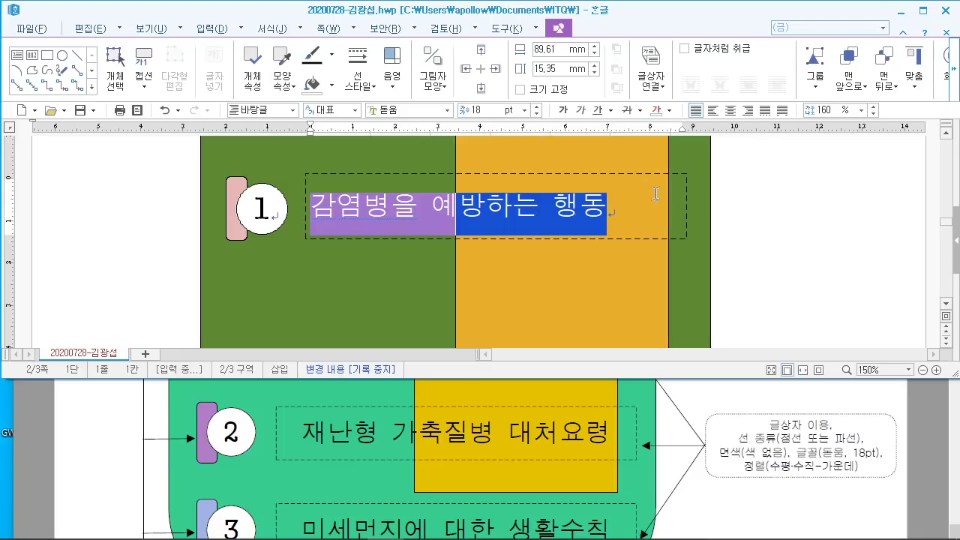
click(730, 110)
Step: Select the finished title text box as an object
click(759, 222)
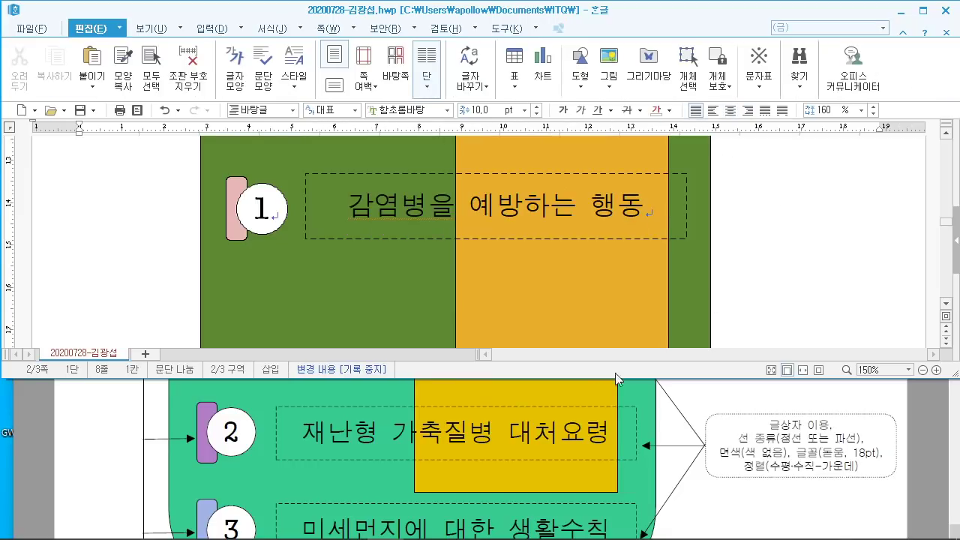
scroll(615, 405, up, 4)
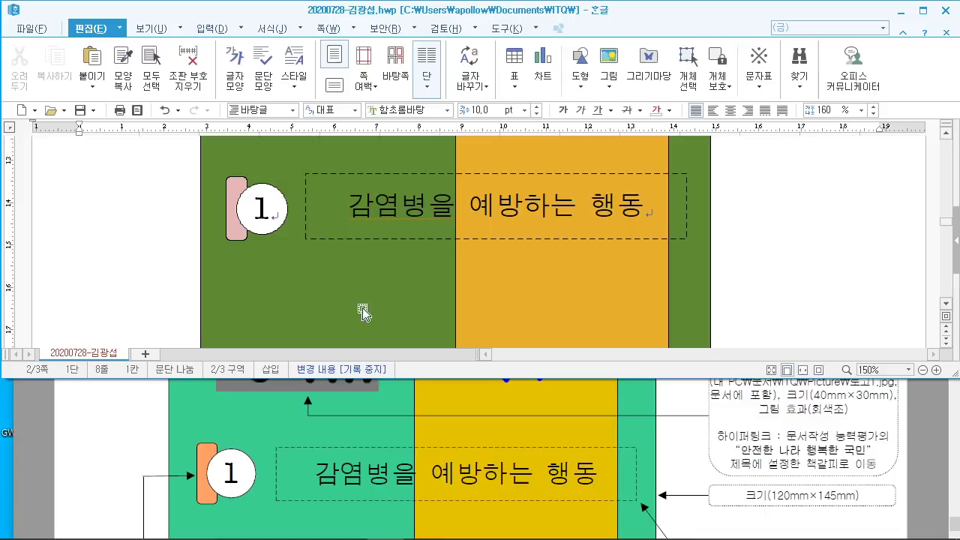
scroll(396, 460, down, 2)
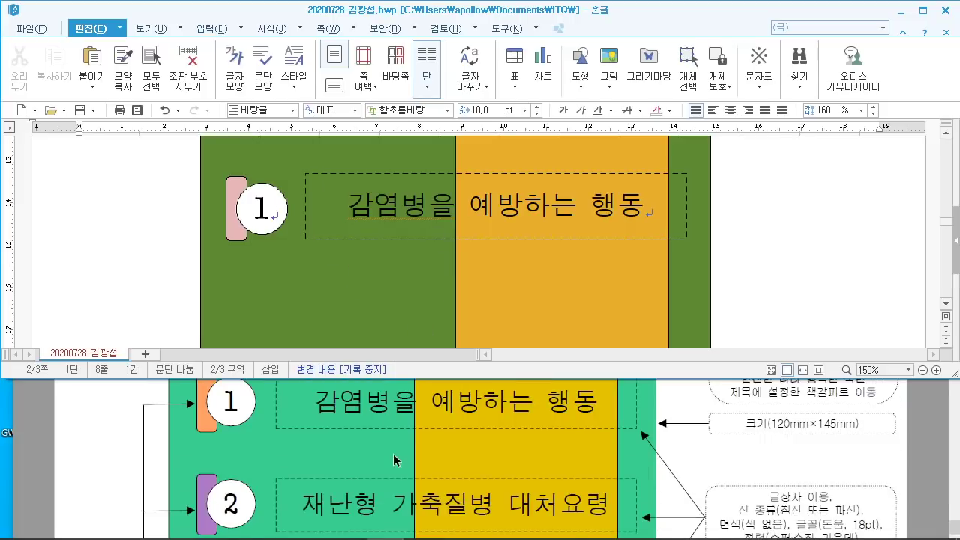
scroll(396, 461, down, 6)
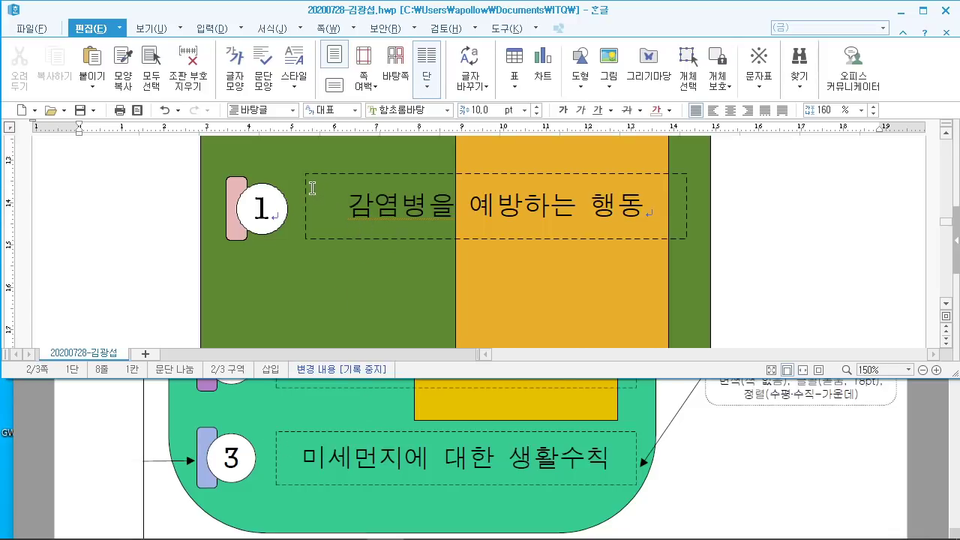
click(336, 177)
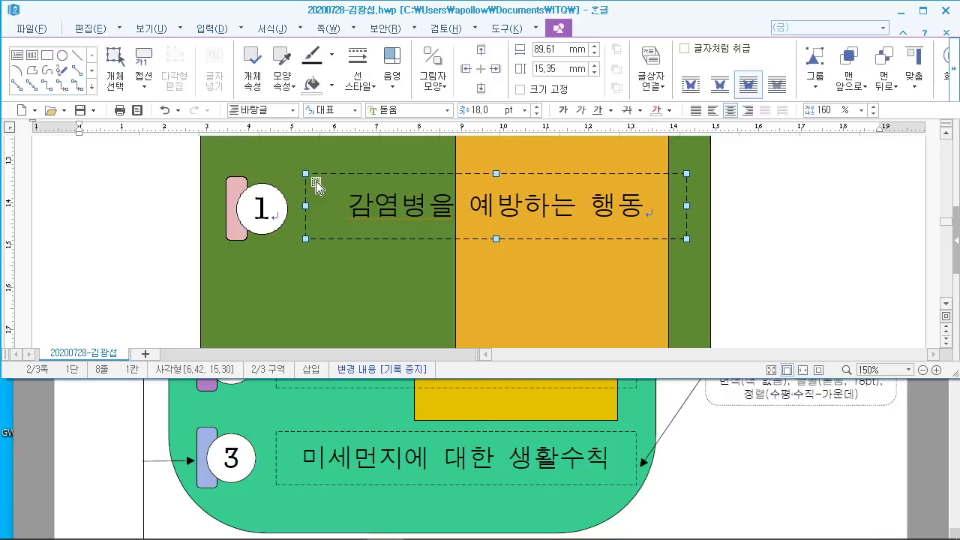
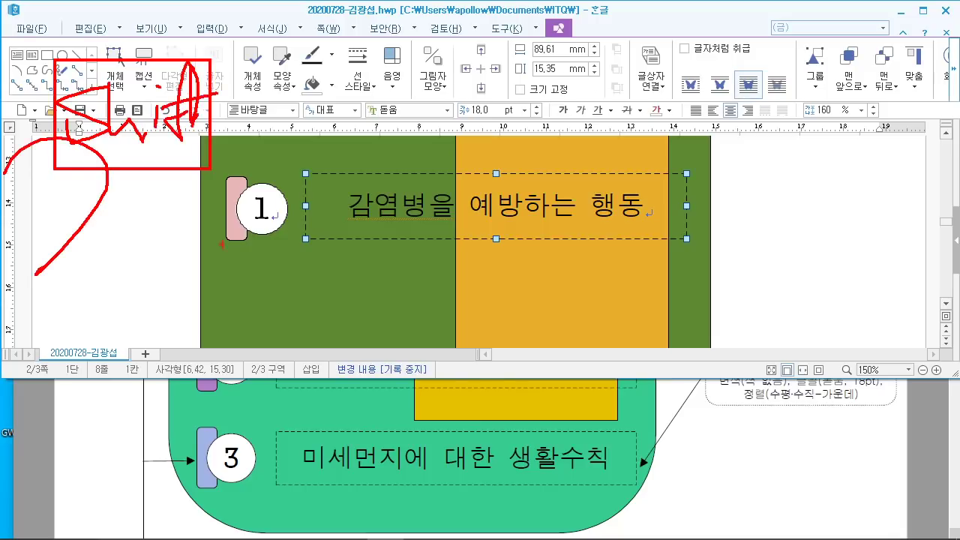
Step: Add circle 1 and the pink tab to the selected text box
drag(268, 190, 294, 144)
drag(231, 207, 183, 191)
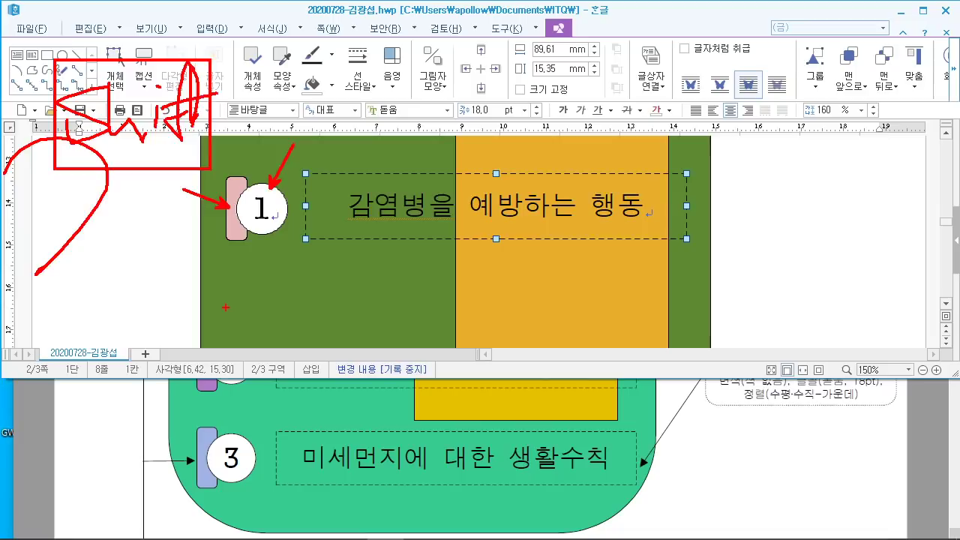
key(Escape)
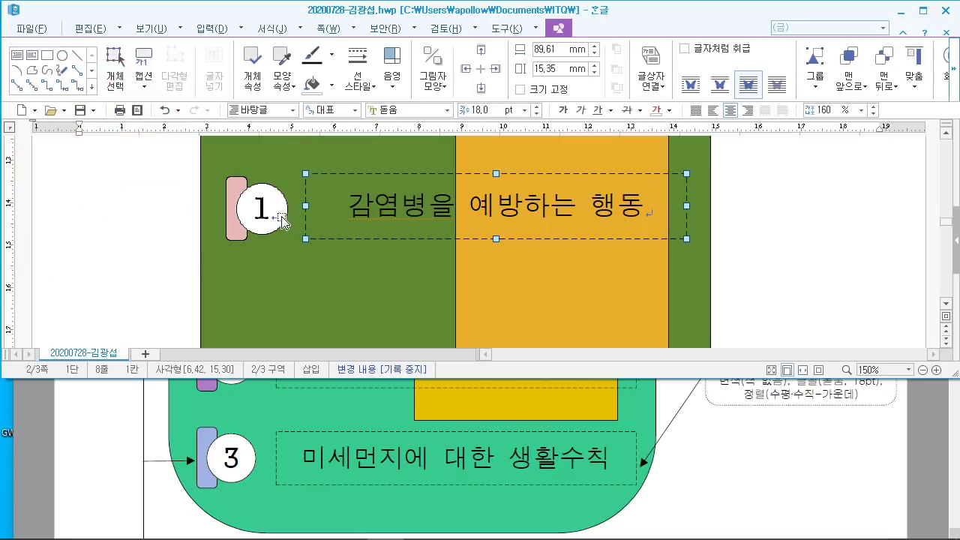
shift+click(282, 221)
shift+click(232, 228)
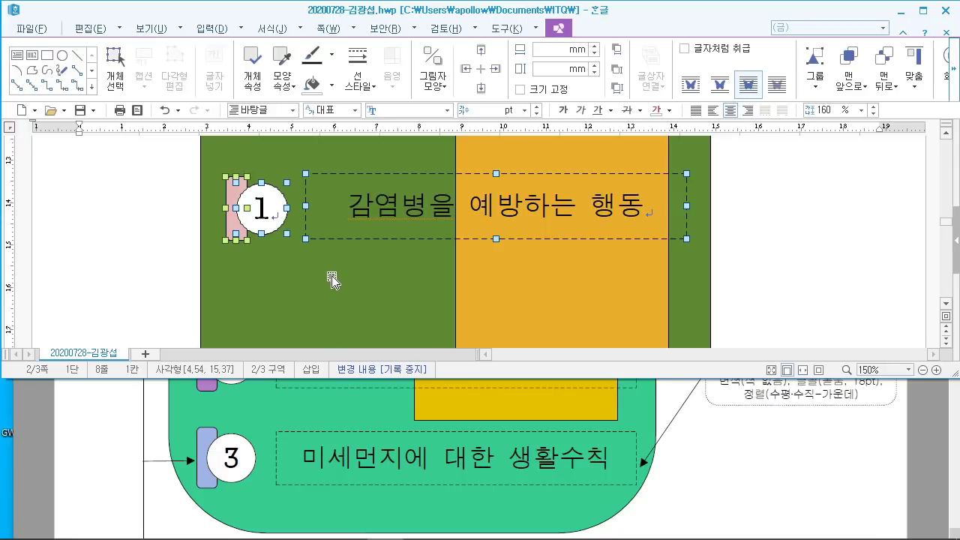
Step: Drag the row's objects in the diagram, undoing two unwanted moves
scroll(353, 271, down, 1)
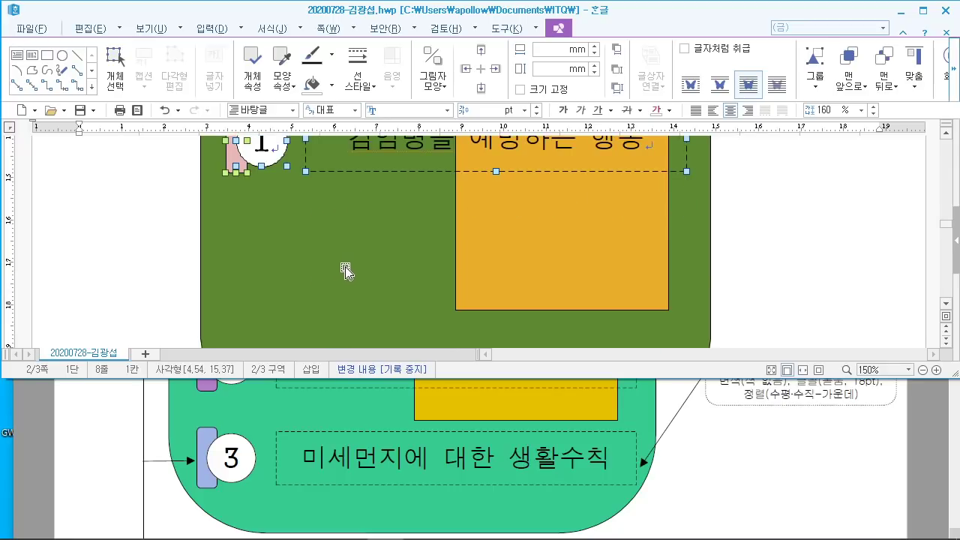
drag(45, 237, 201, 345)
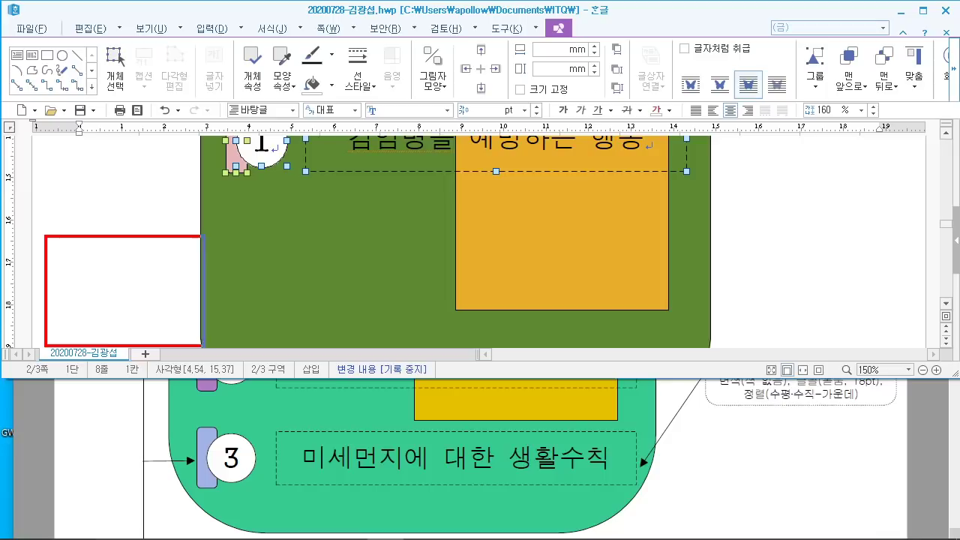
drag(93, 285, 59, 313)
mouse_move(113, 259)
mouse_down()
mouse_move(116, 324)
mouse_move(176, 255)
mouse_move(187, 331)
mouse_up()
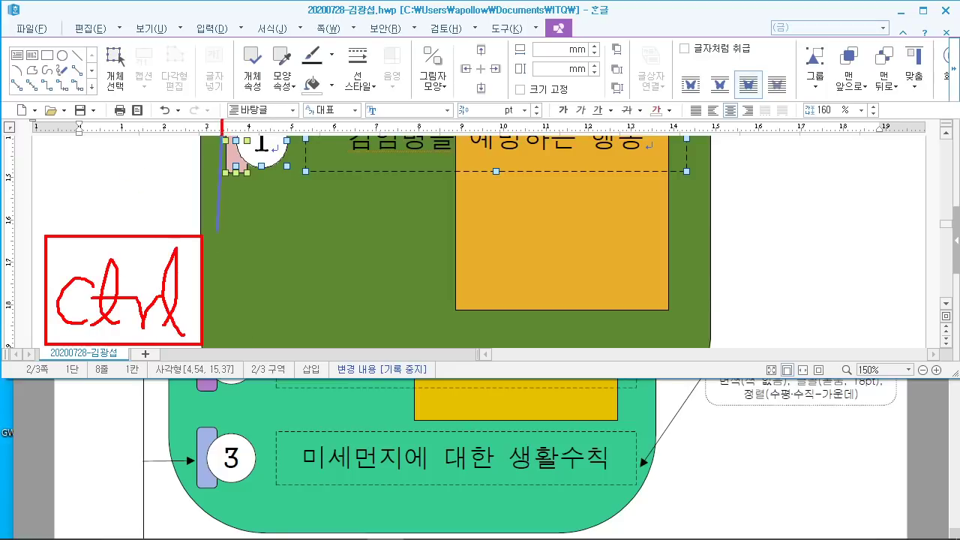
drag(222, 394, 224, 393)
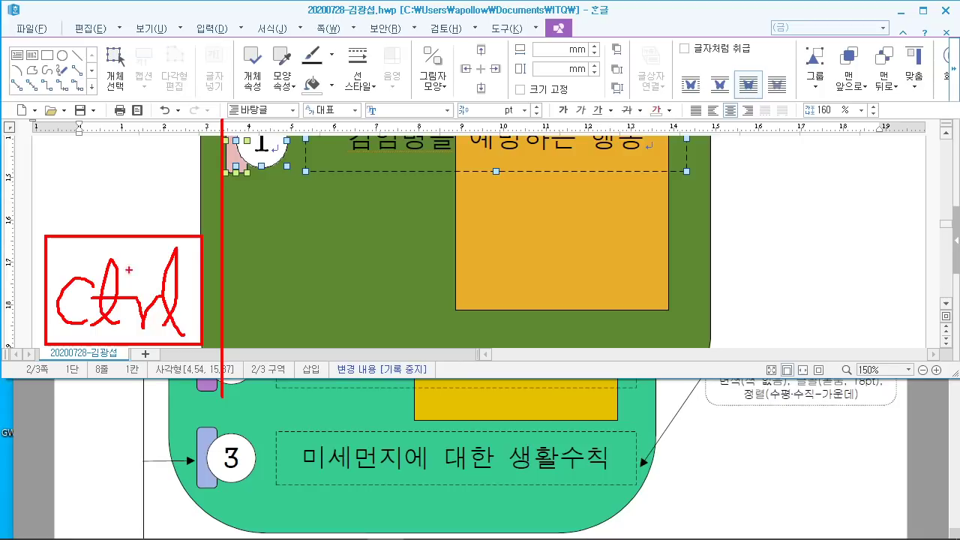
drag(51, 105, 58, 219)
key(ctrl+z)
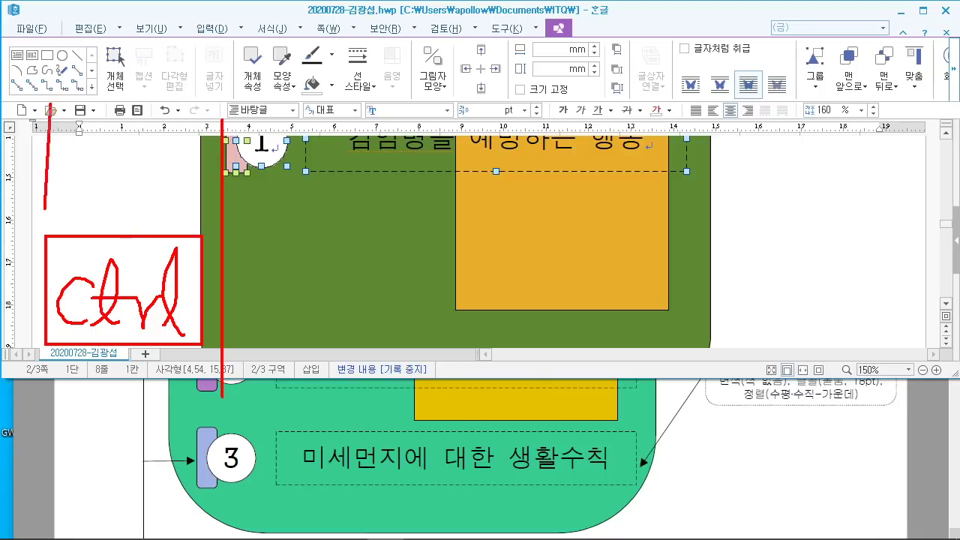
mouse_move(51, 106)
mouse_down()
mouse_move(50, 210)
mouse_move(62, 236)
mouse_up()
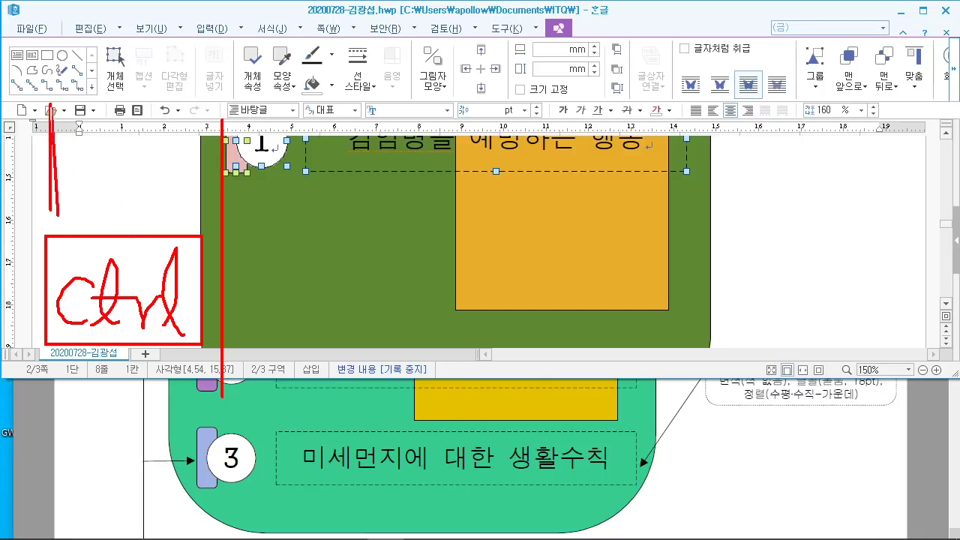
key(ctrl+z)
Step: Make further drag adjustments to the row's objects, then cancel with Escape
drag(51, 107, 51, 210)
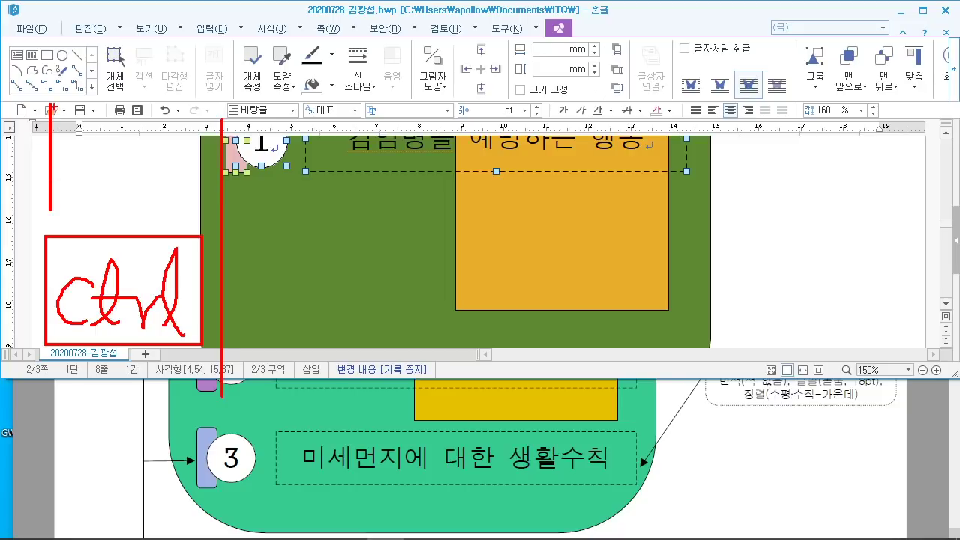
drag(51, 110, 65, 202)
drag(52, 118, 234, 226)
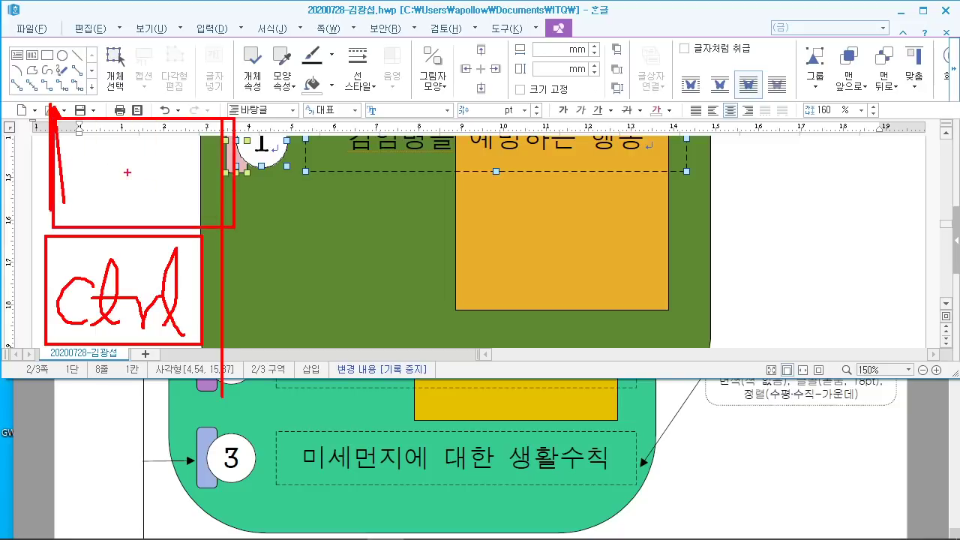
drag(75, 150, 78, 201)
drag(84, 161, 84, 207)
drag(153, 186, 155, 201)
drag(196, 136, 177, 211)
mouse_move(212, 143)
mouse_down()
mouse_move(207, 200)
mouse_move(194, 189)
mouse_up()
drag(203, 183, 221, 174)
drag(0, 304, 83, 415)
drag(2, 198, 101, 189)
drag(5, 275, 78, 238)
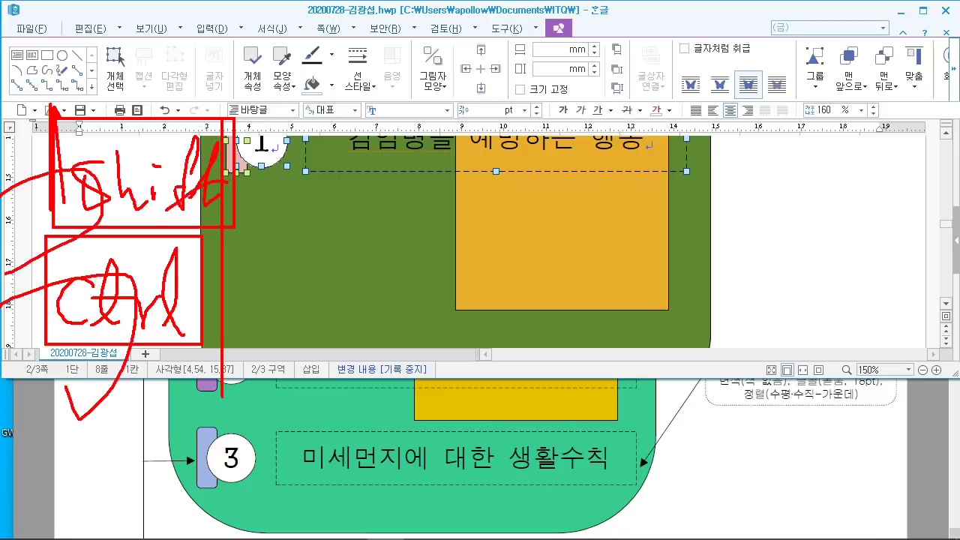
key(Escape)
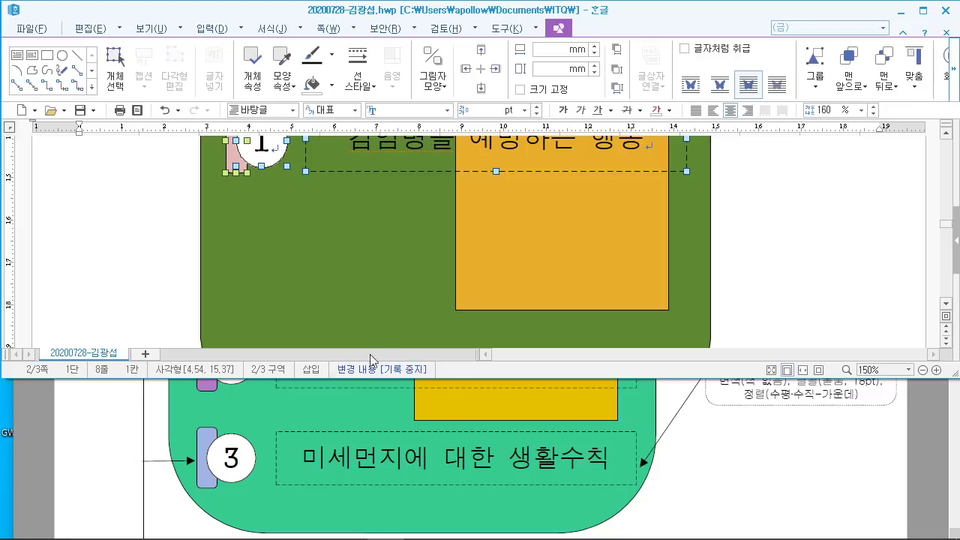
Step: Copy the numbered row downward twice so three identical rows stack in the green panel
scroll(360, 277, down, 3)
scroll(365, 404, down, 1)
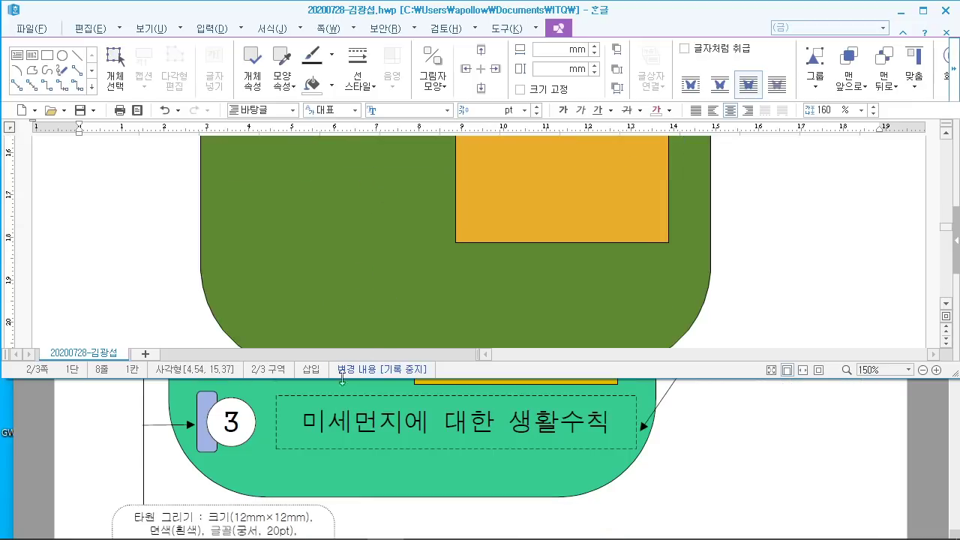
scroll(353, 223, up, 3)
drag(359, 162, 345, 306)
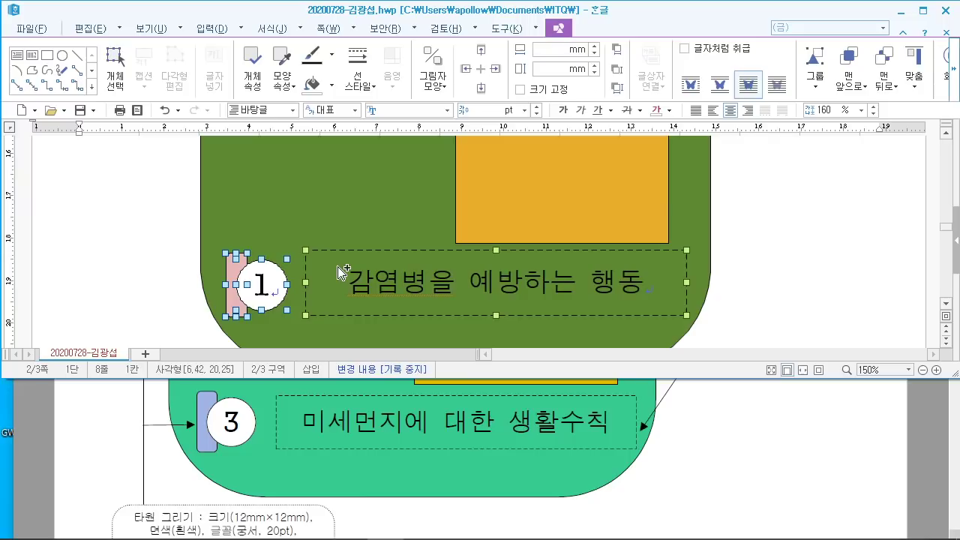
drag(341, 271, 345, 241)
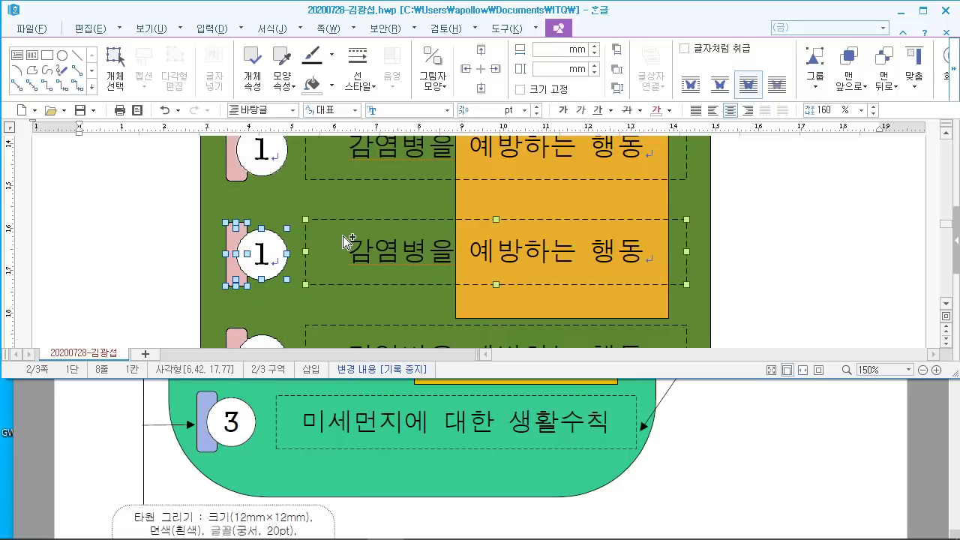
click(772, 261)
Step: Scroll through the copied rows and place the caret in a copied circle's number
scroll(85, 184, up, 5)
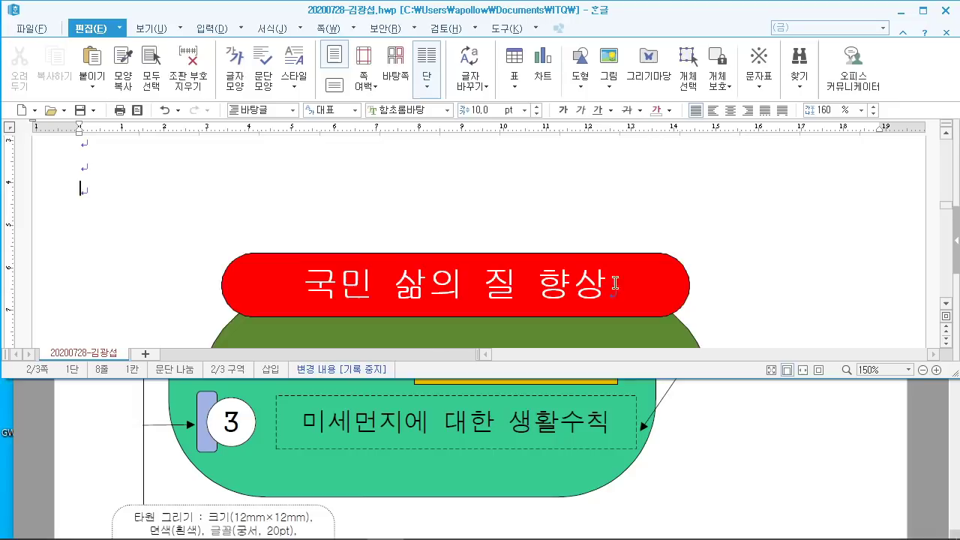
scroll(86, 185, down, 2)
scroll(514, 454, up, 2)
scroll(514, 453, up, 1)
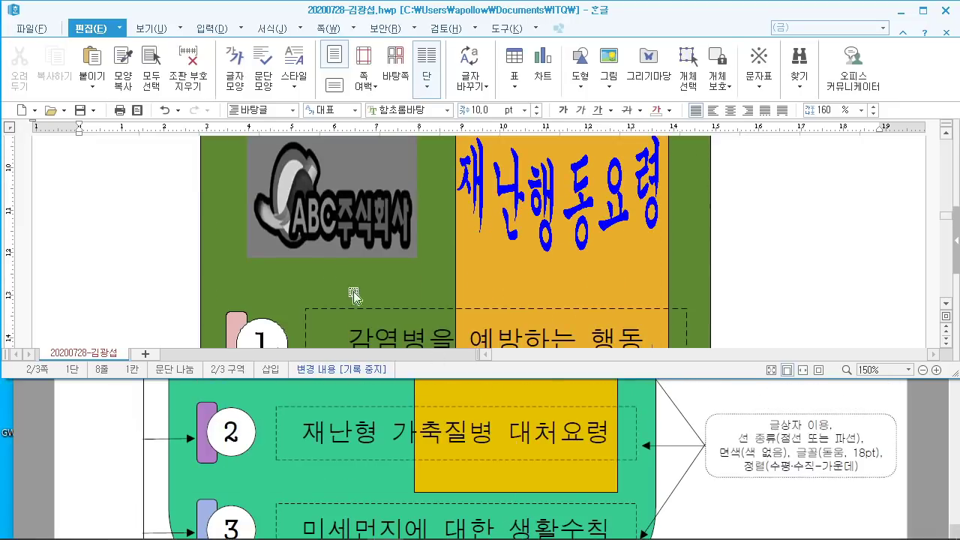
scroll(351, 270, down, 5)
click(257, 244)
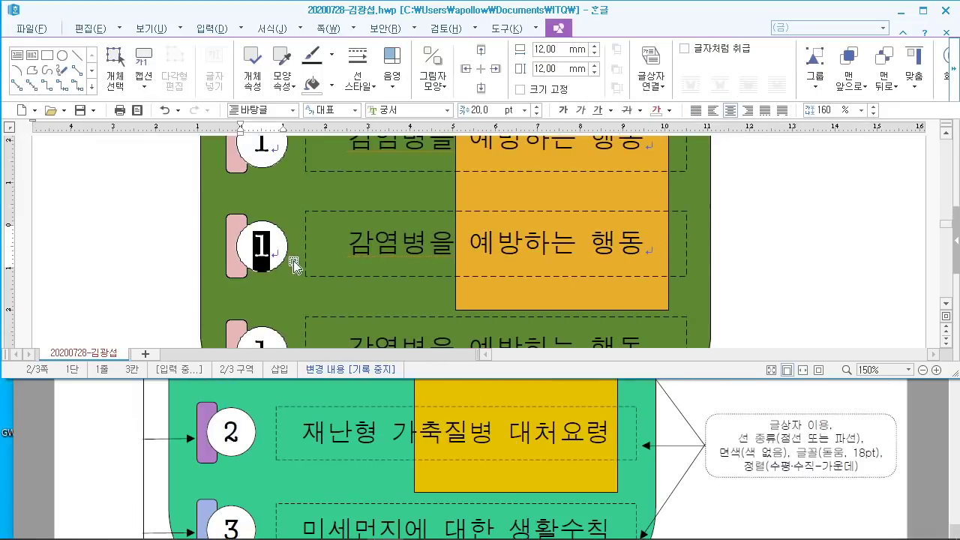
Step: Number the third circle 3 and retitle the second row '재난형 가축질병 대처요령'
scroll(304, 262, down, 3)
double_click(255, 217)
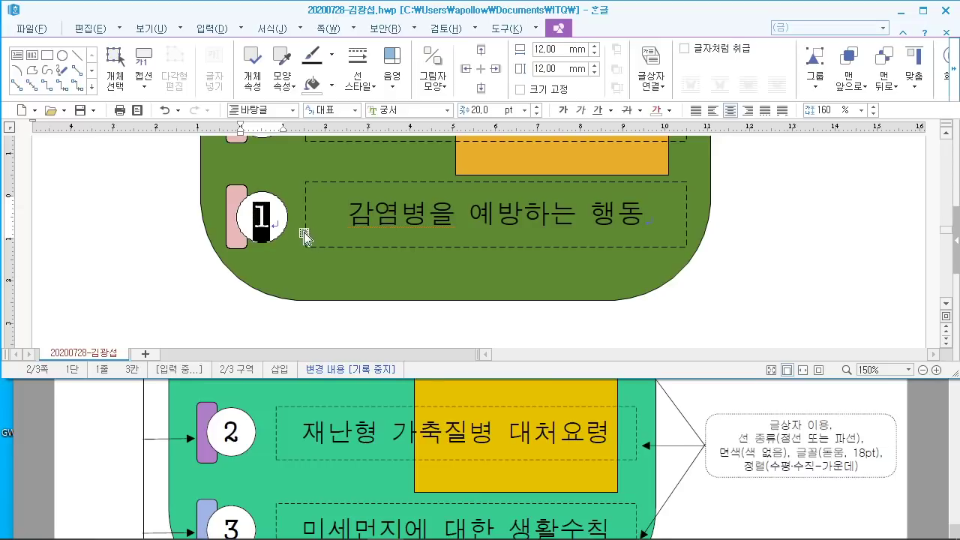
text(3)
scroll(304, 237, up, 3)
drag(347, 243, 636, 246)
text(재난형 가추)
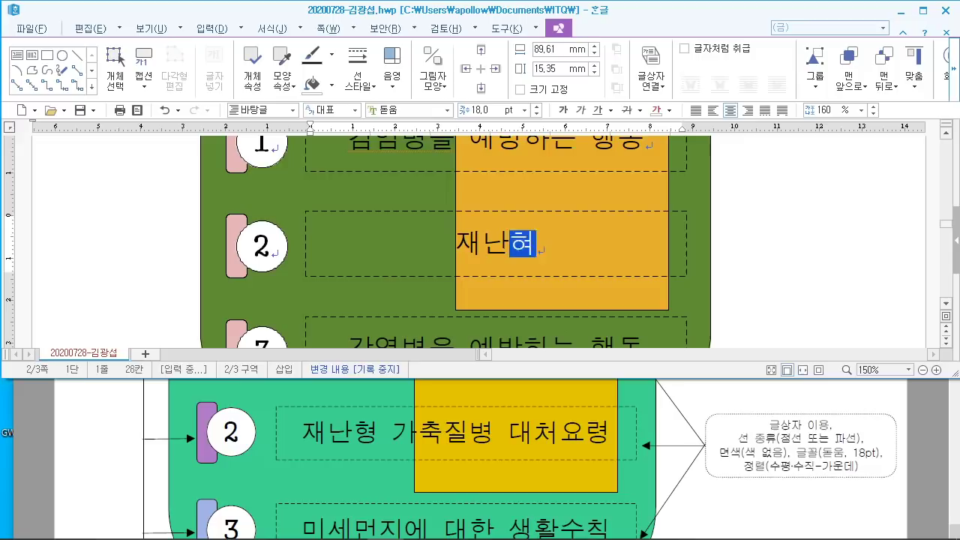
text(축질병 댗)
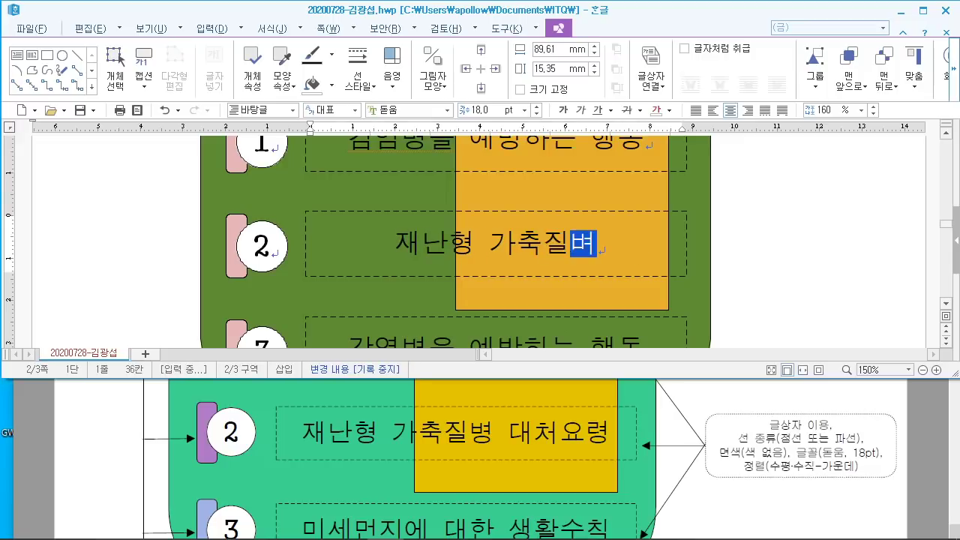
text(처요령)
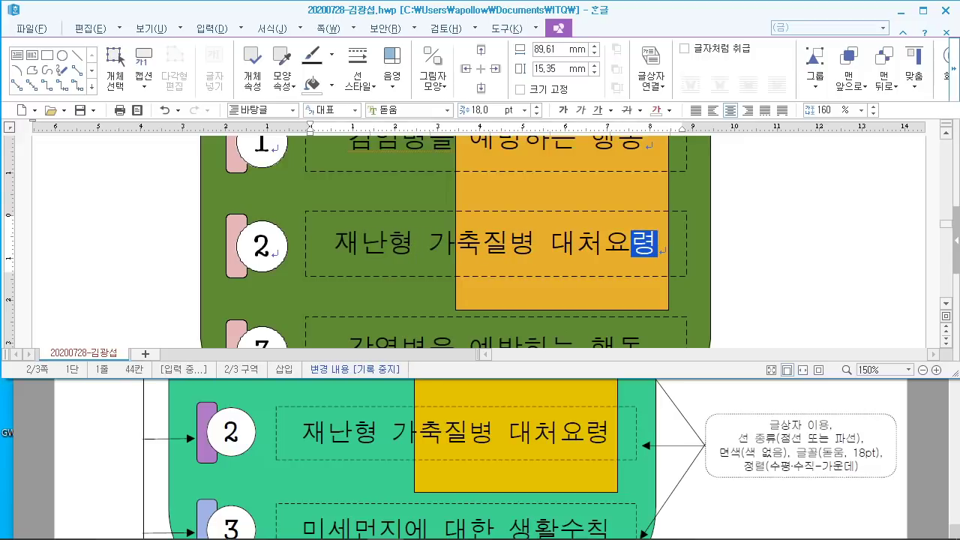
Step: Retitle the third row '미세먼지에 대한 생활수칙'
scroll(620, 259, down, 2)
drag(348, 281, 638, 288)
text(미세)
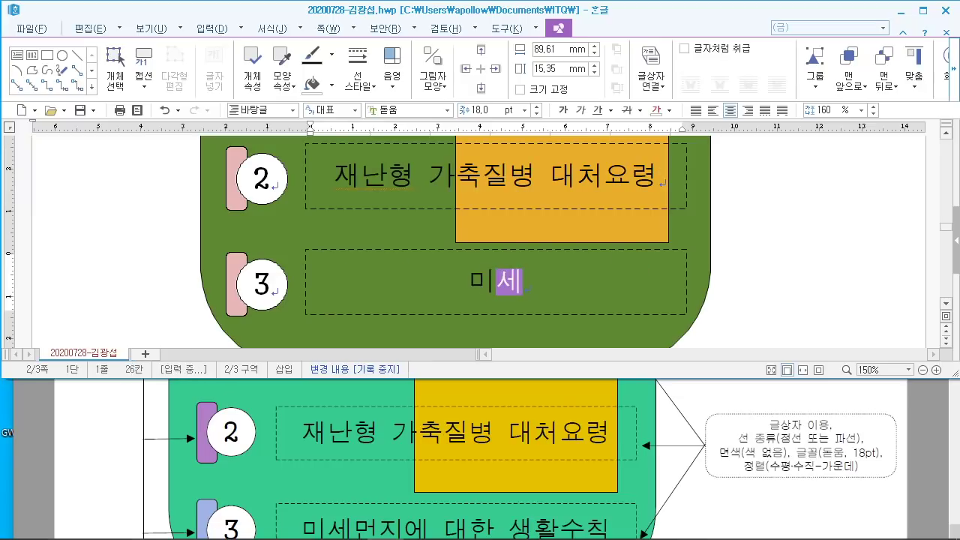
text(먼지에 대한 )
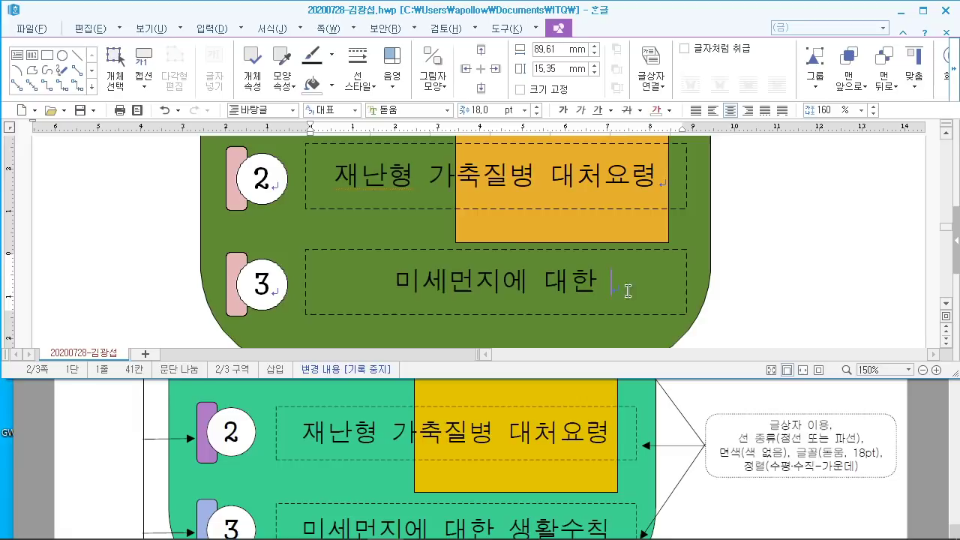
text(생활수칙)
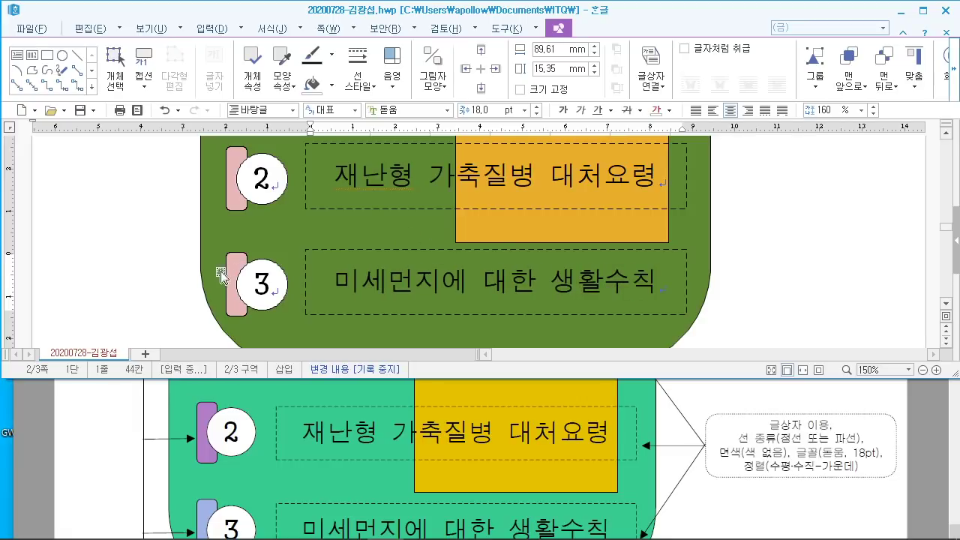
drag(234, 195, 157, 218)
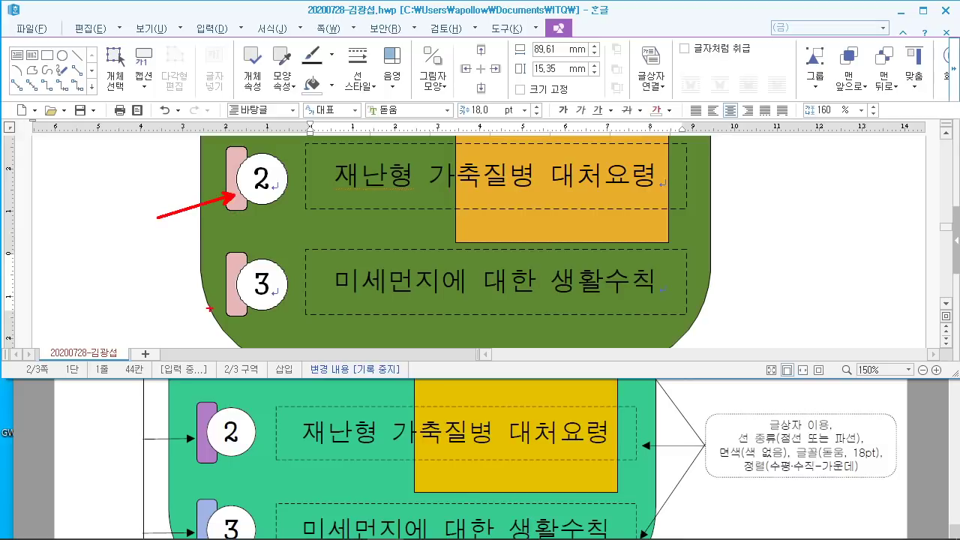
drag(231, 306, 142, 319)
Step: Fill the bar beside number 2 with dark magenta
key(Escape)
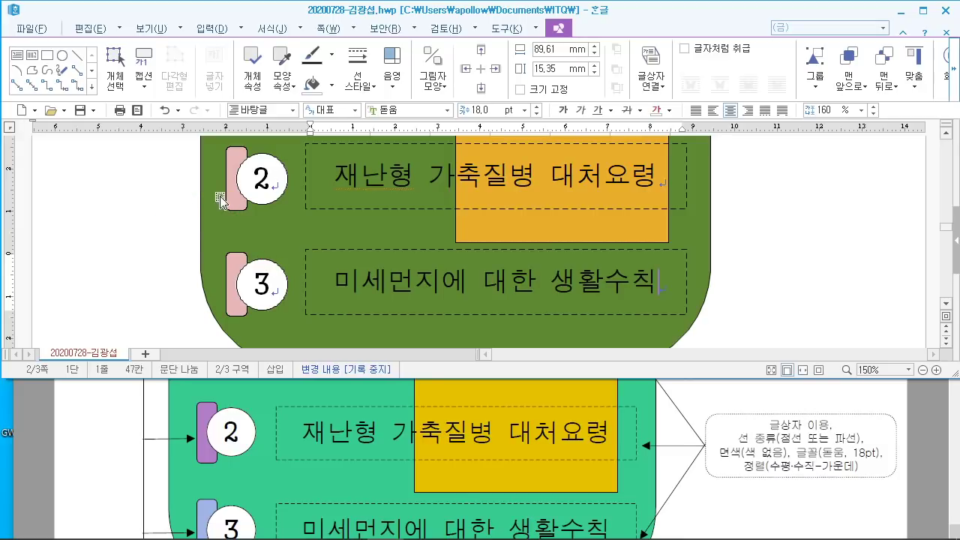
double_click(237, 199)
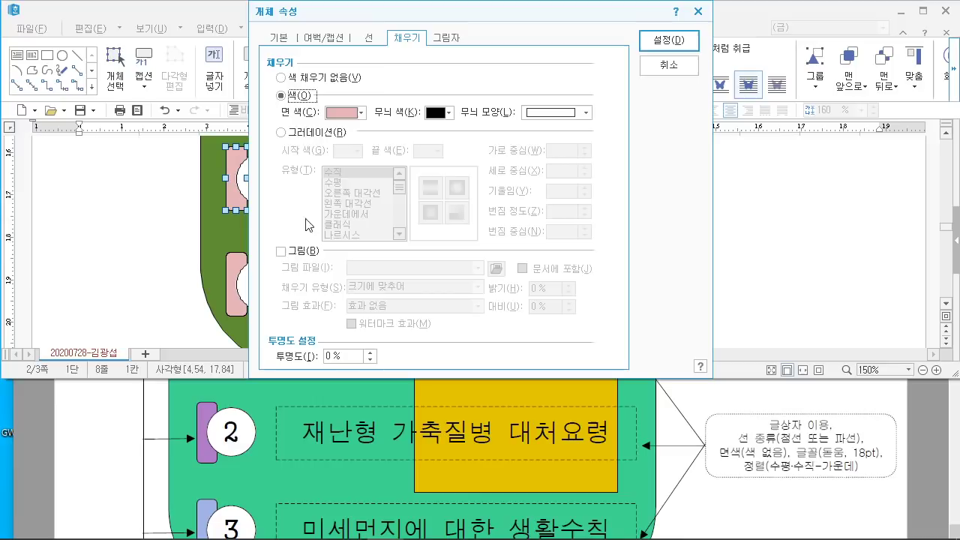
click(346, 113)
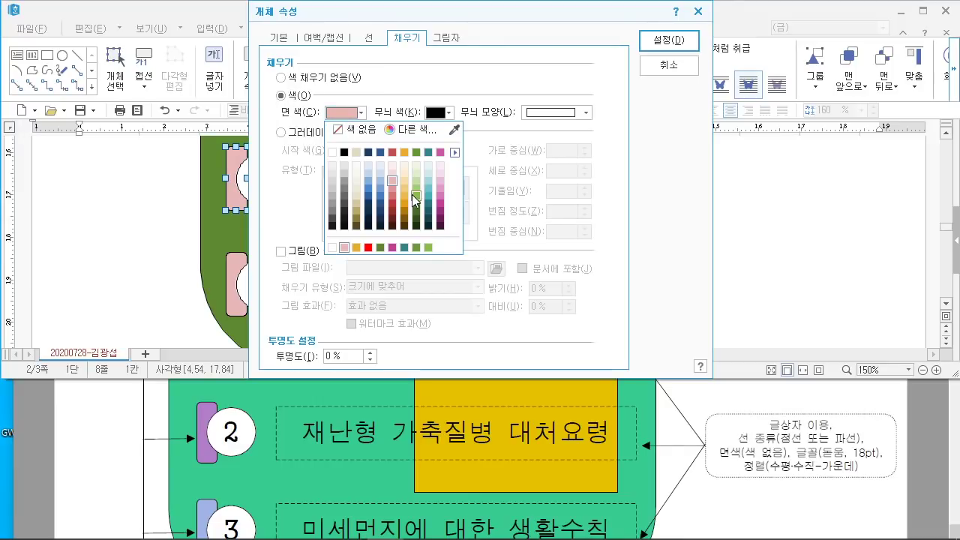
click(440, 212)
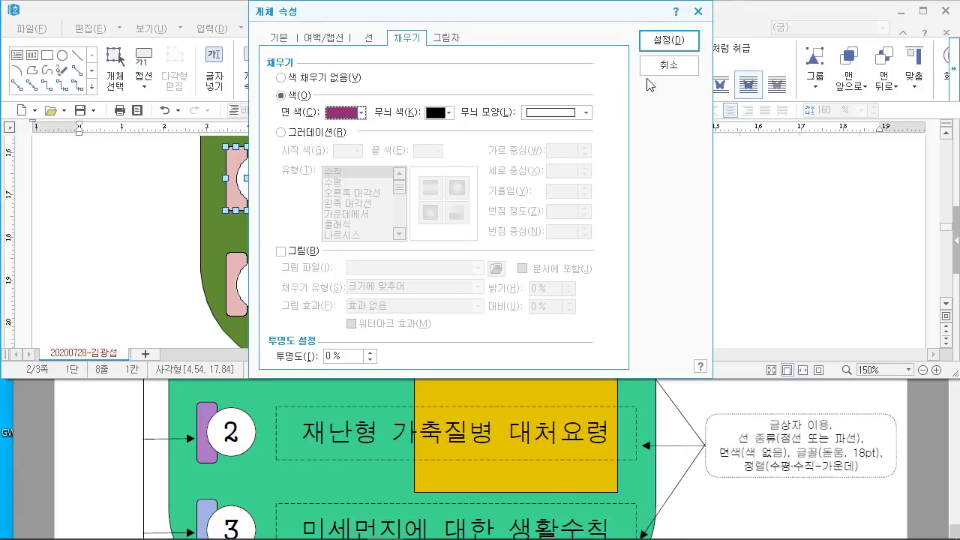
click(669, 41)
Step: Fill the bar beside number 3 with blue and deselect it
double_click(237, 314)
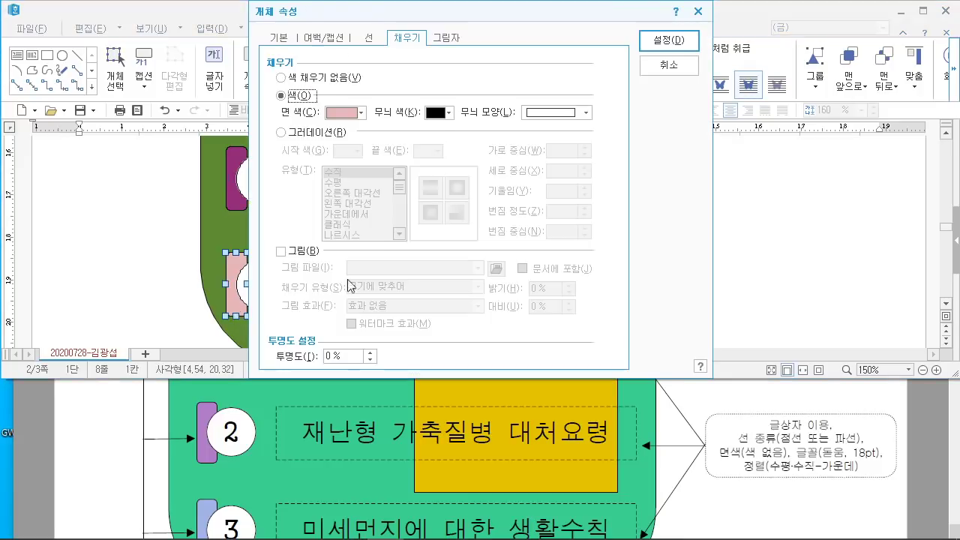
click(348, 113)
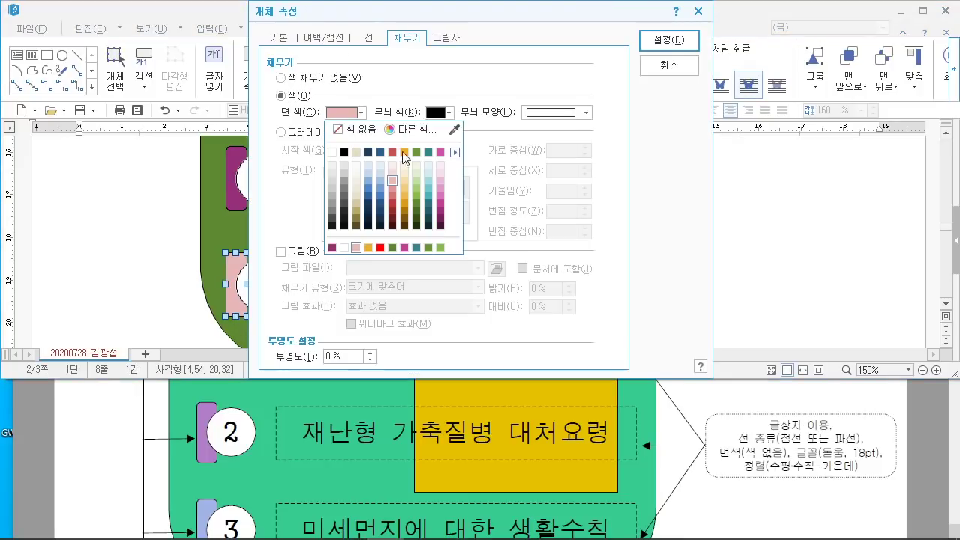
click(374, 203)
click(681, 42)
key(Escape)
Step: Maximize the document window and scroll to review the diagram
scroll(237, 319, up, 5)
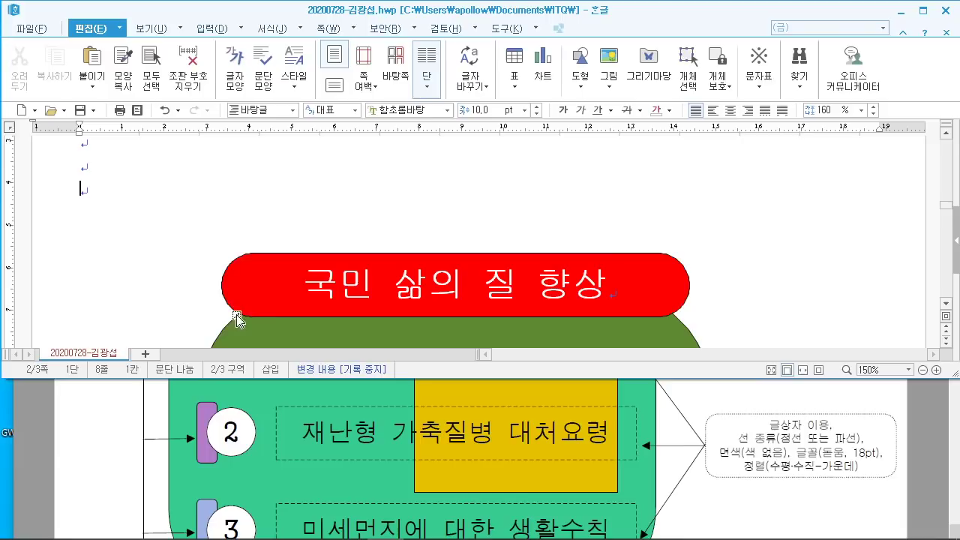
scroll(236, 319, down, 10)
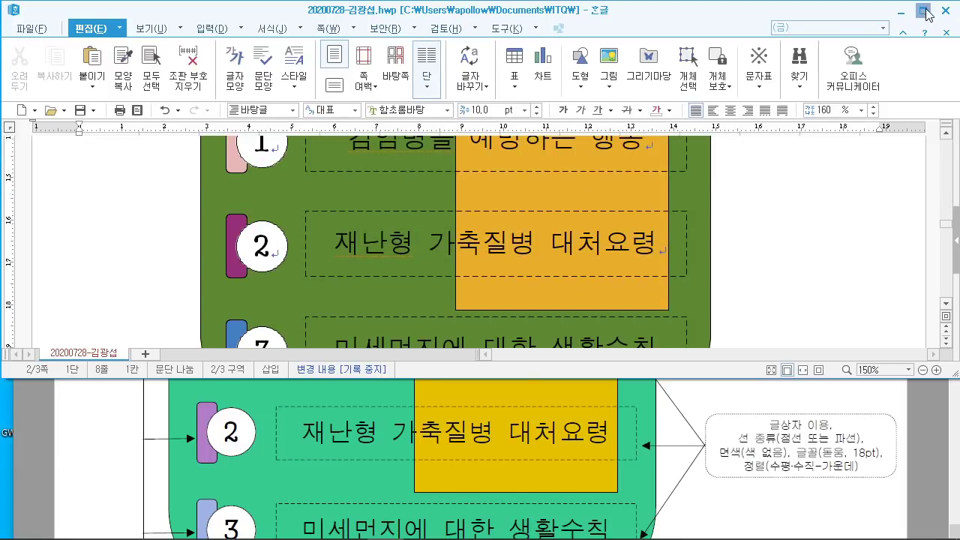
click(924, 11)
scroll(567, 336, down, 5)
scroll(582, 326, up, 5)
ctrl+scroll(589, 333, down, 2)
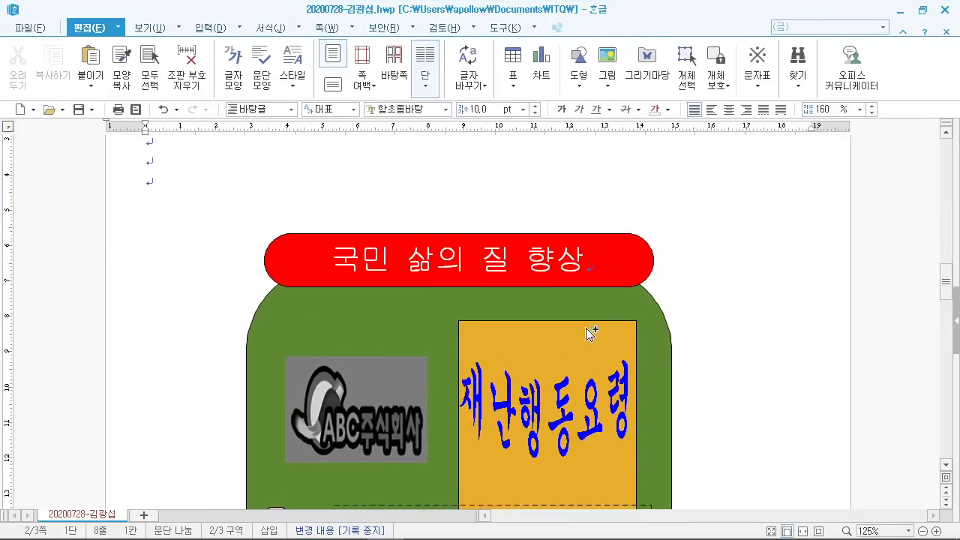
ctrl+scroll(588, 333, down, 1)
scroll(589, 332, down, 5)
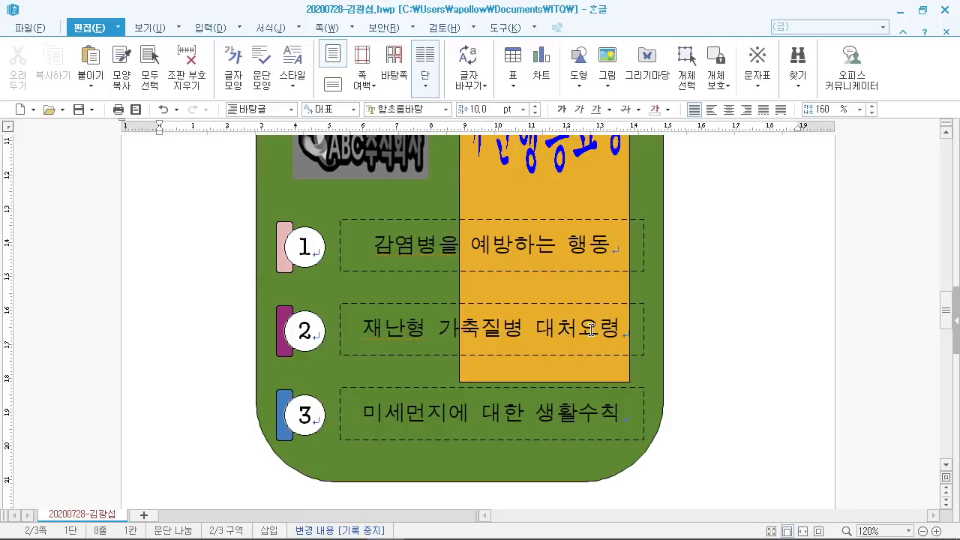
scroll(591, 330, up, 3)
scroll(590, 330, up, 1)
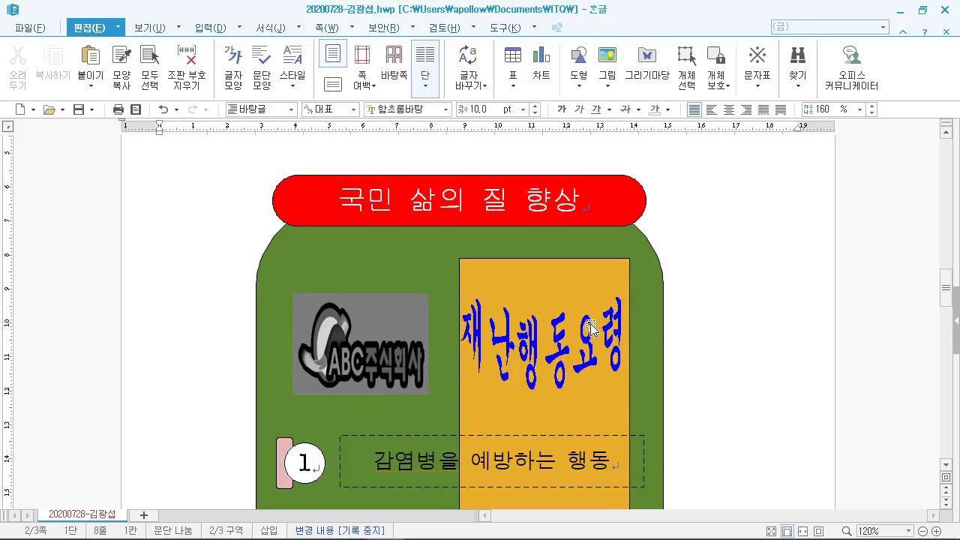
scroll(591, 330, down, 2)
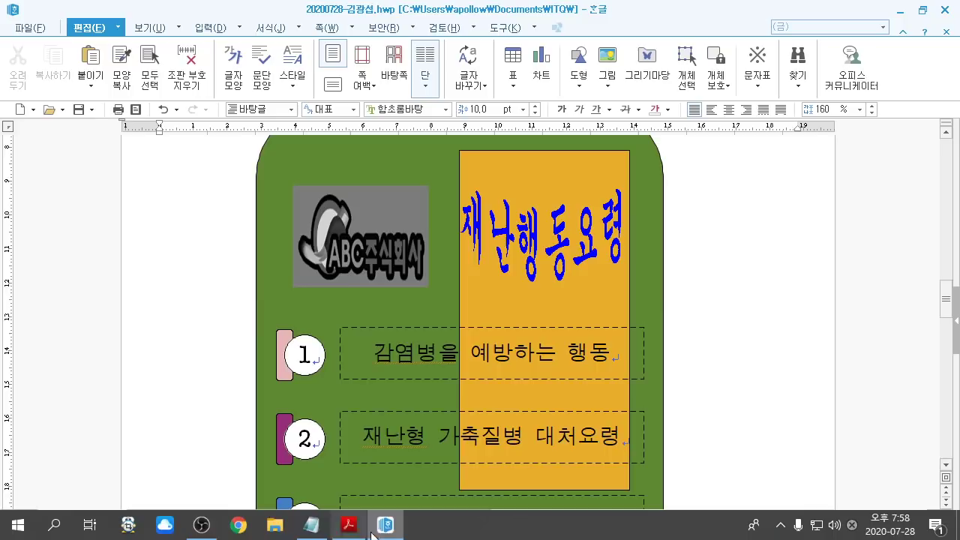
click(348, 528)
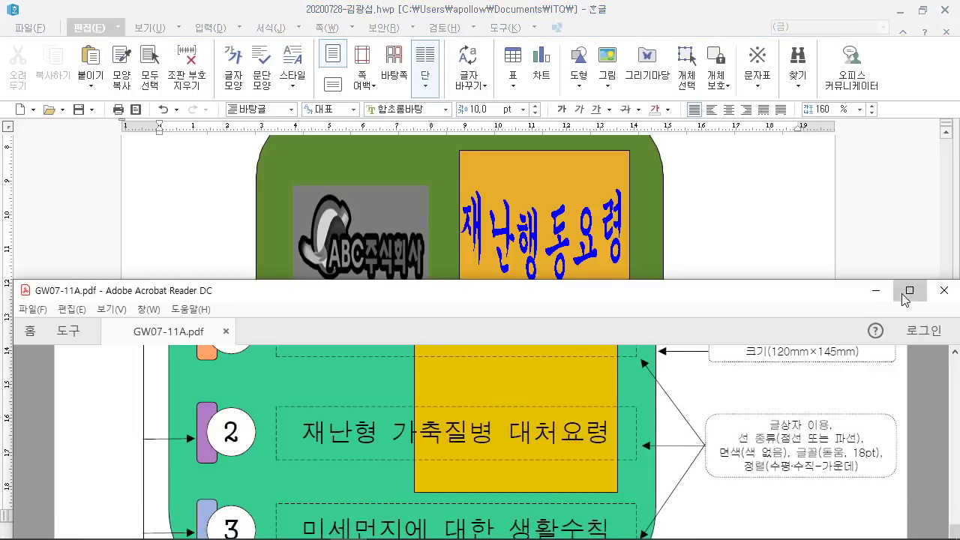
click(909, 290)
scroll(584, 211, up, 4)
scroll(588, 211, up, 2)
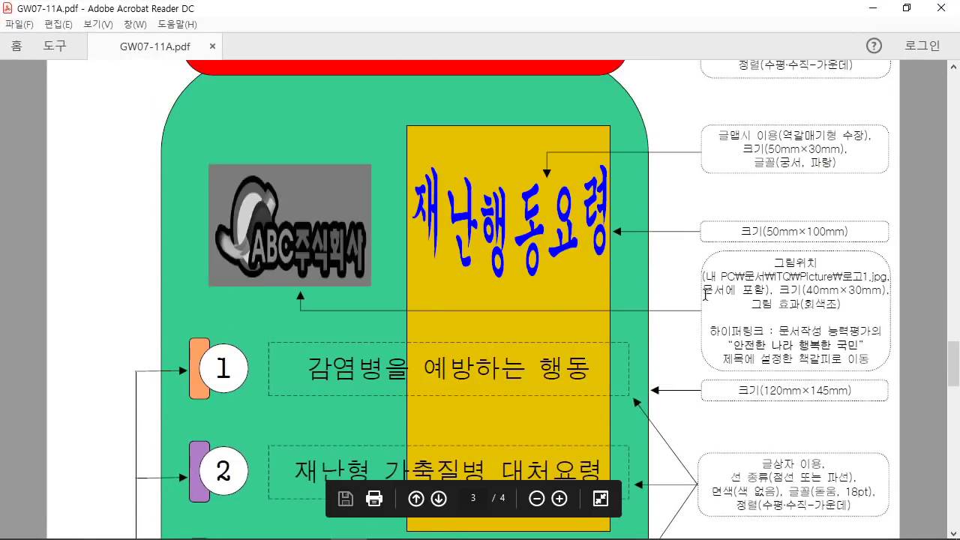
mouse_move(701, 310)
mouse_down()
mouse_move(710, 347)
mouse_move(906, 371)
mouse_up()
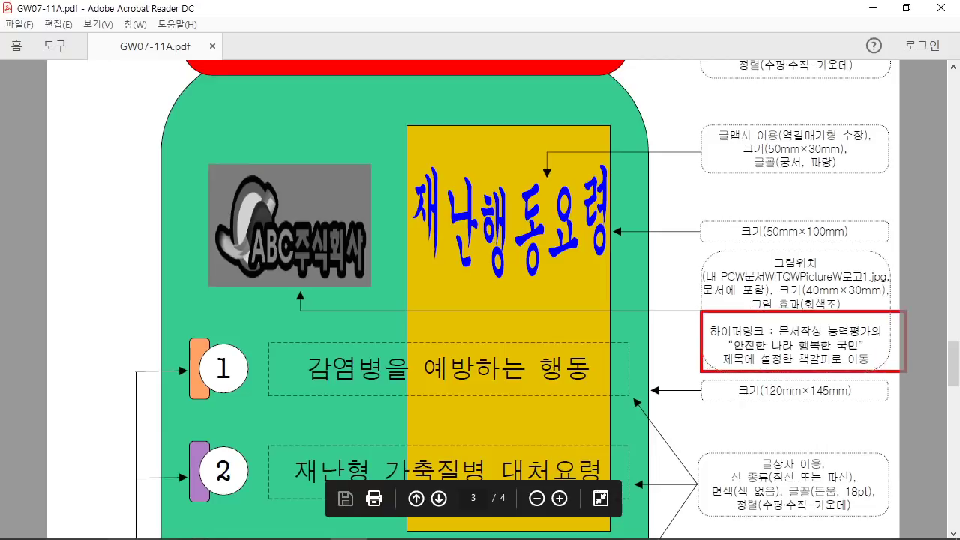
mouse_move(664, 282)
mouse_down()
mouse_move(642, 271)
mouse_move(677, 330)
mouse_move(660, 333)
mouse_move(832, 349)
mouse_move(863, 362)
mouse_up()
key(Escape)
click(677, 357)
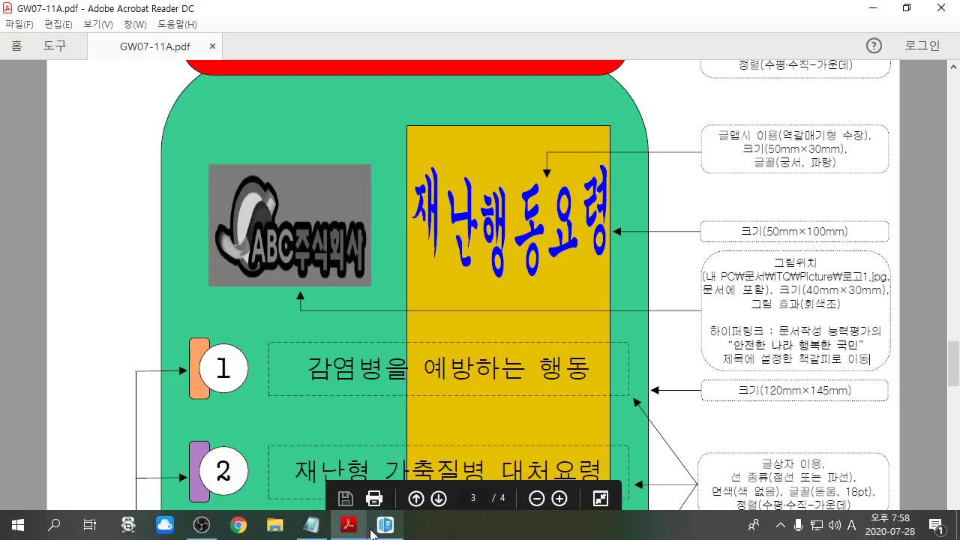
click(419, 530)
click(375, 229)
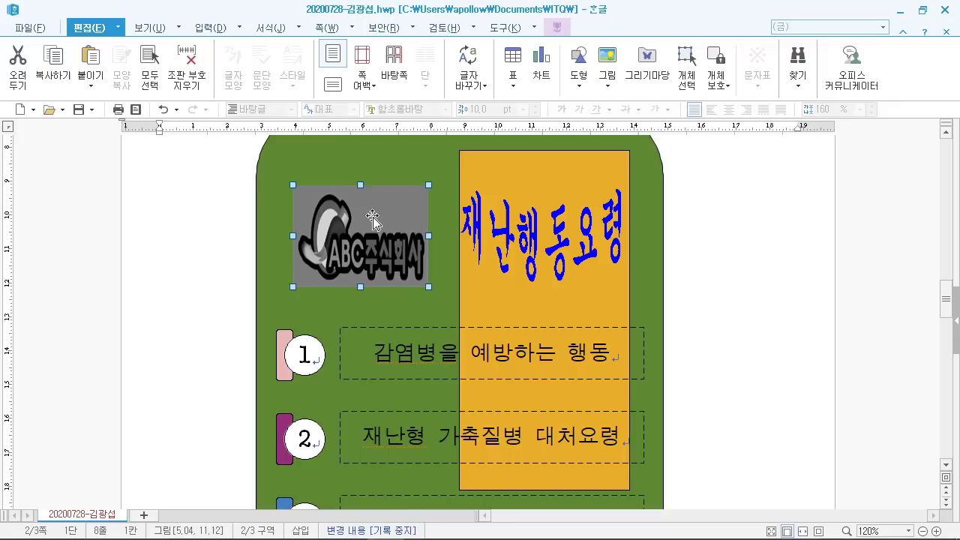
Step: Insert a hyperlink on the ABC logo targeting the 책갈피 '안전', then deselect it
right_click(372, 216)
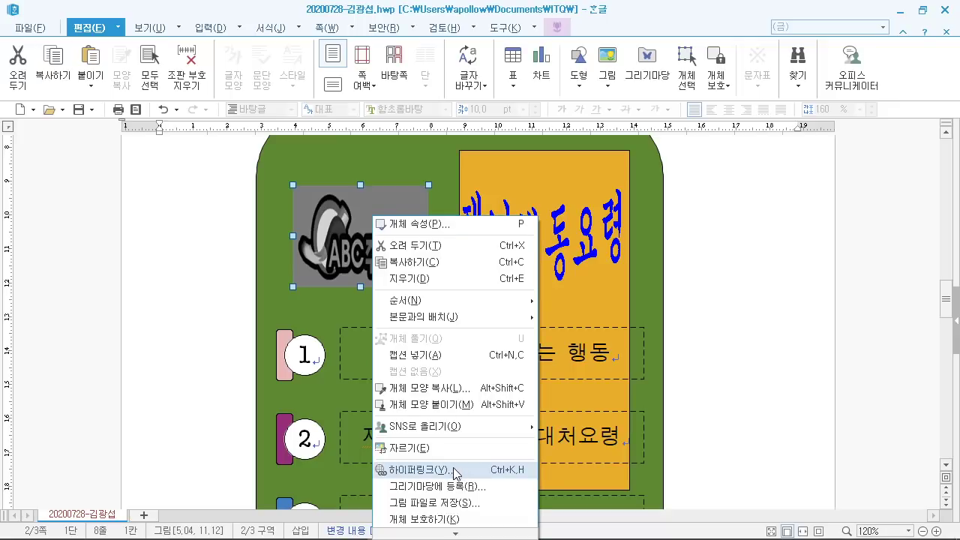
click(469, 478)
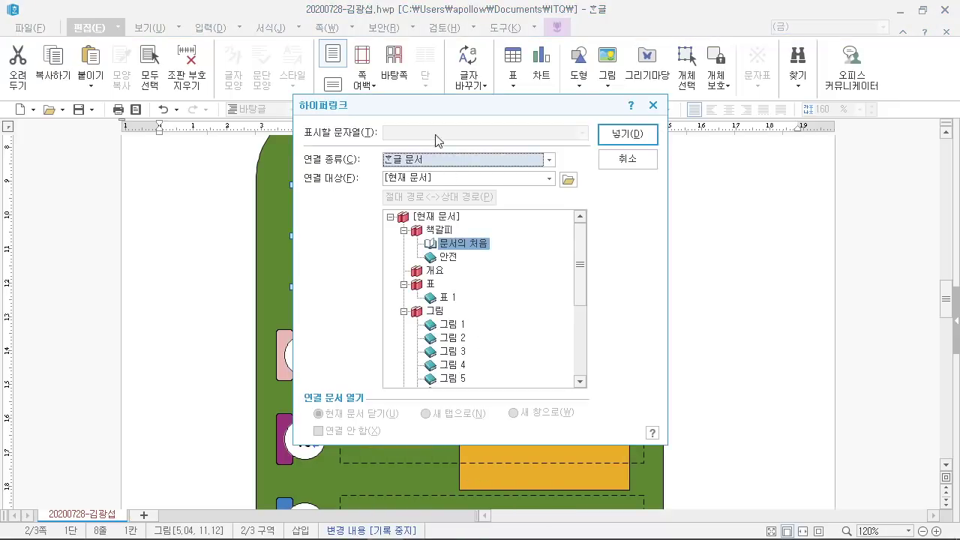
drag(431, 112, 587, 57)
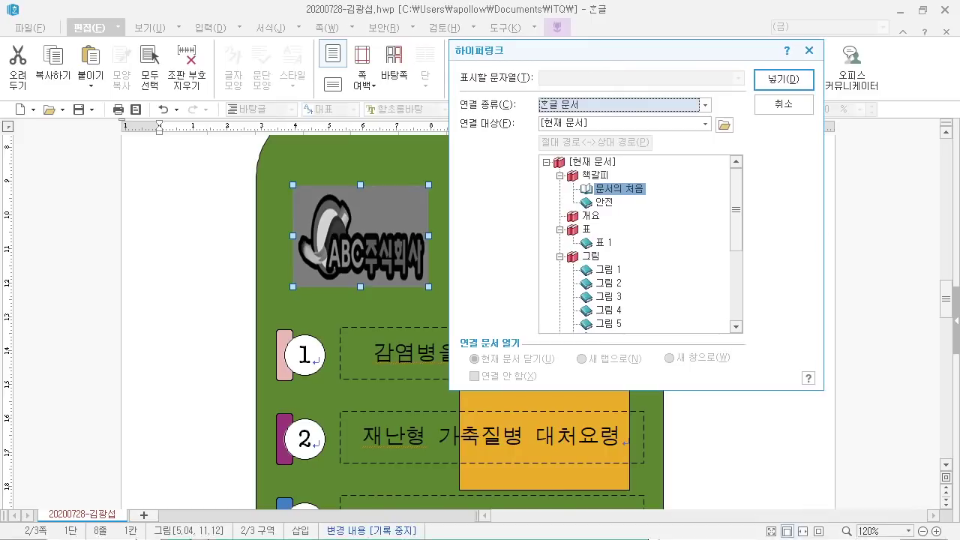
mouse_move(574, 192)
mouse_down()
mouse_move(624, 225)
mouse_move(746, 207)
mouse_up()
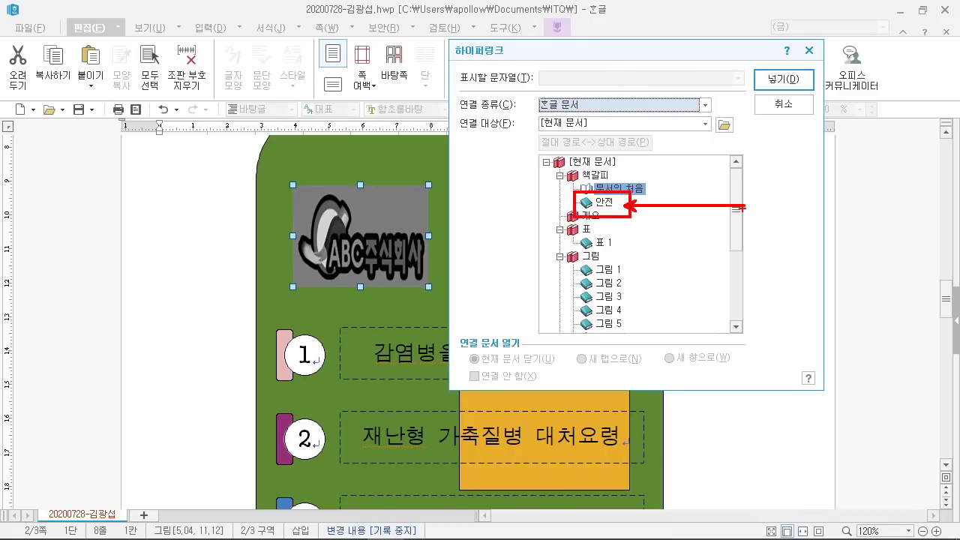
key(Escape)
click(604, 202)
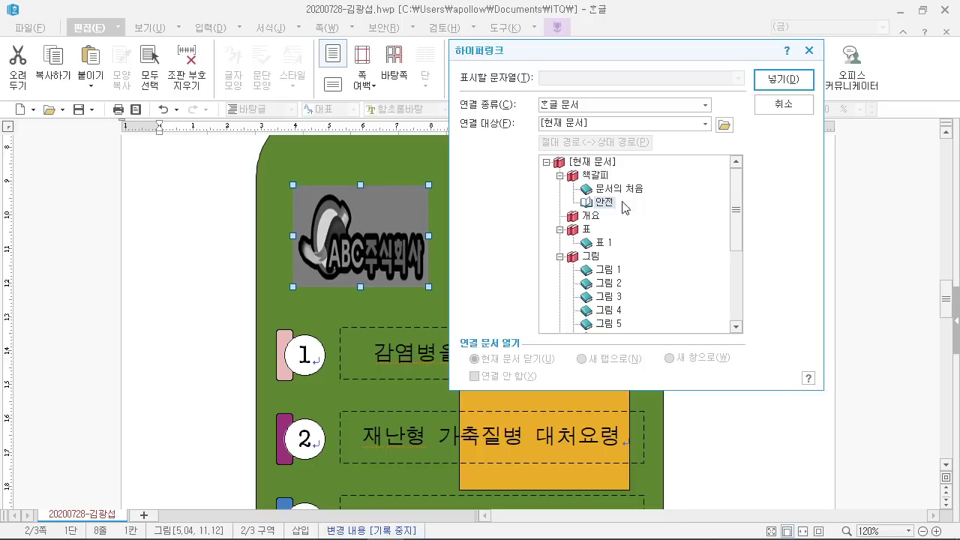
click(783, 79)
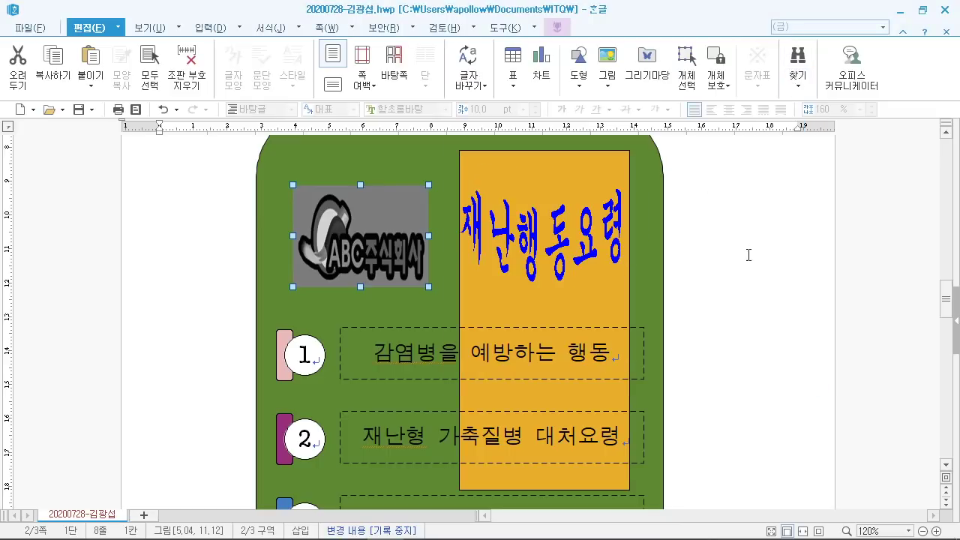
click(738, 250)
Step: Test the logo's link, then go to the empty line under '1.'
click(326, 252)
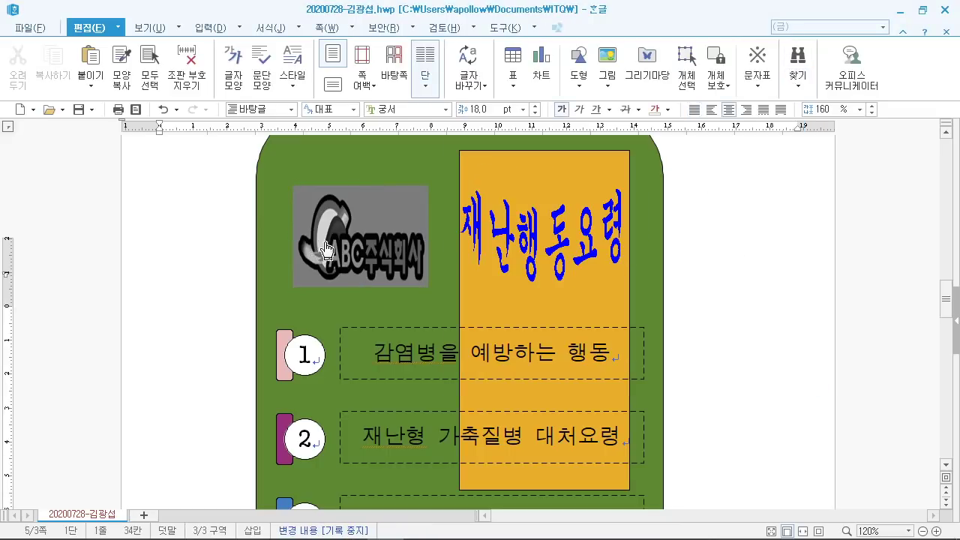
scroll(382, 314, up, 15)
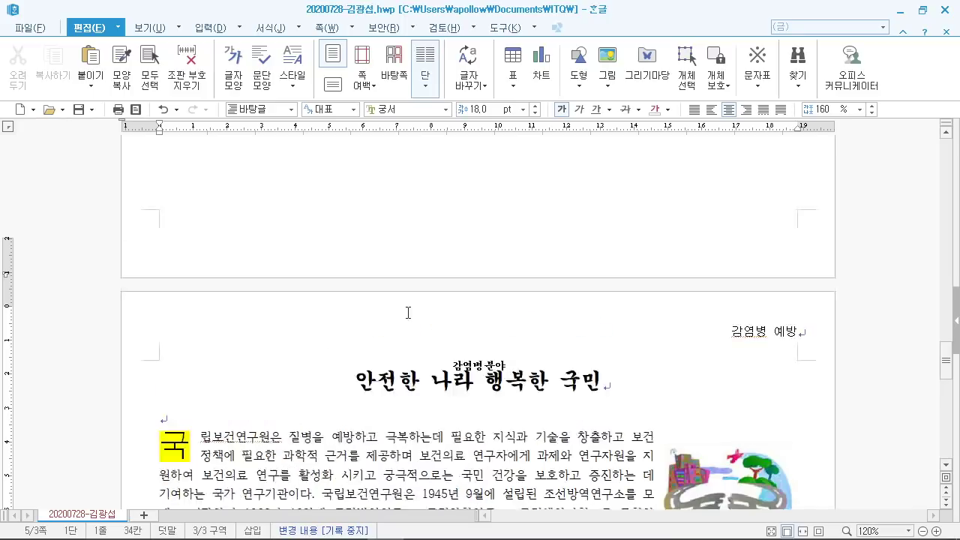
scroll(397, 306, up, 5)
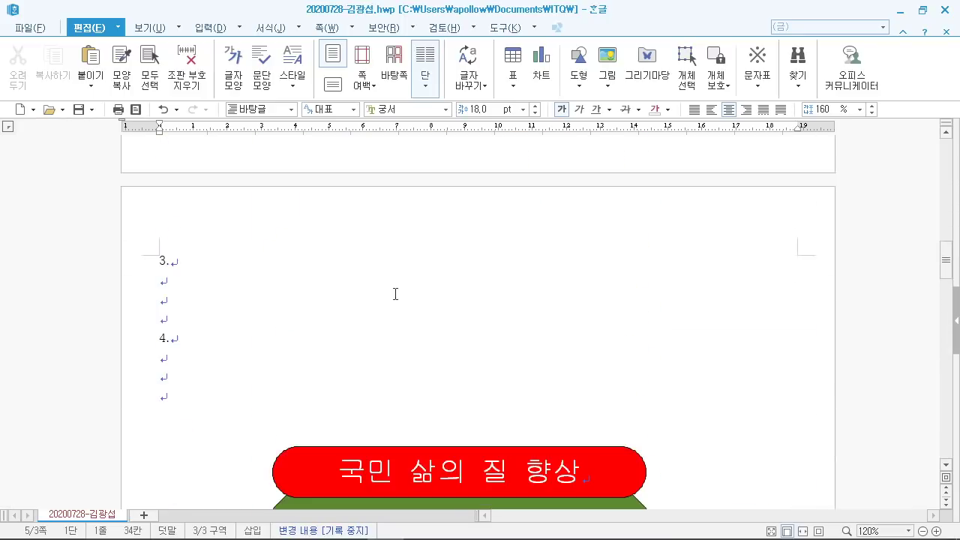
click(219, 323)
scroll(395, 330, up, 5)
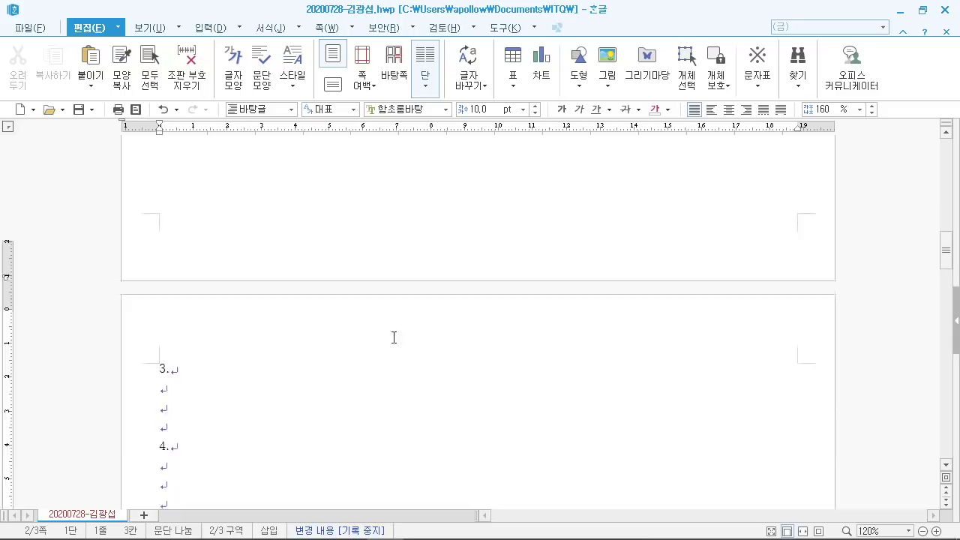
scroll(399, 327, up, 5)
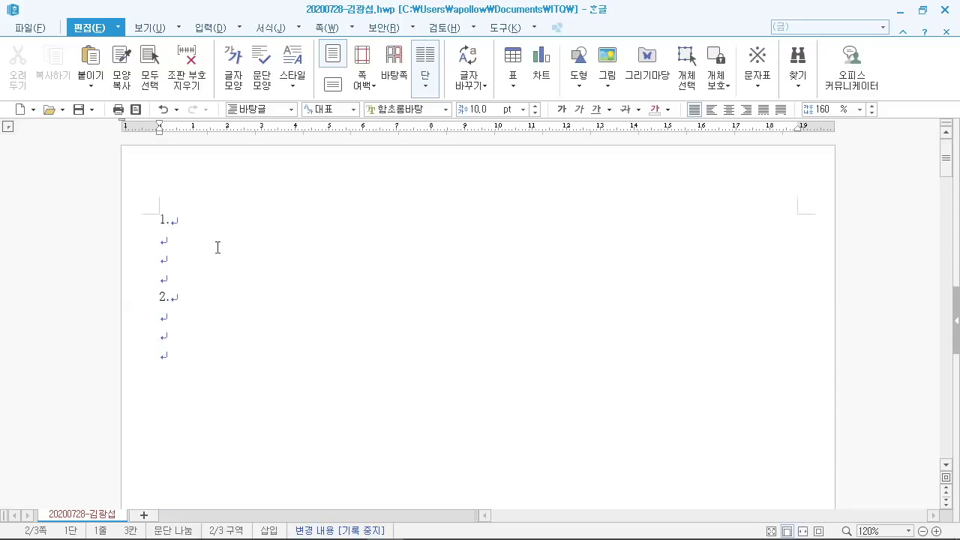
click(216, 240)
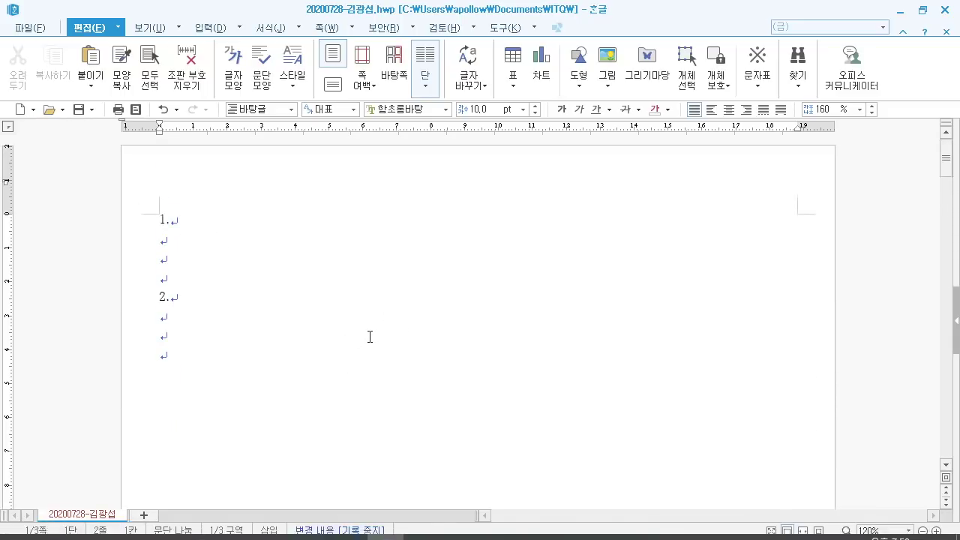
scroll(368, 334, up, 2)
scroll(369, 334, up, 1)
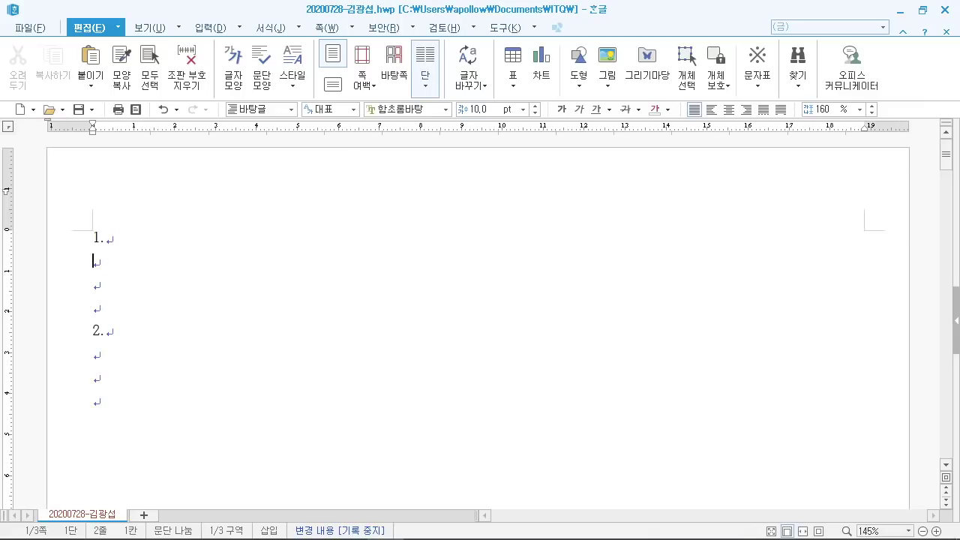
Step: Select the English and Korean sample paragraphs in the exam PDF and shrink its window lower
click(342, 525)
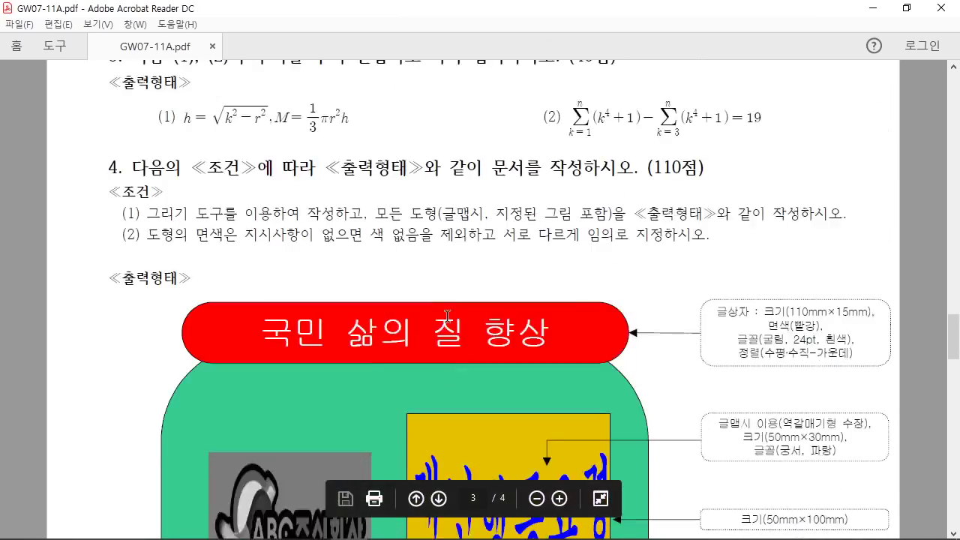
scroll(447, 315, up, 20)
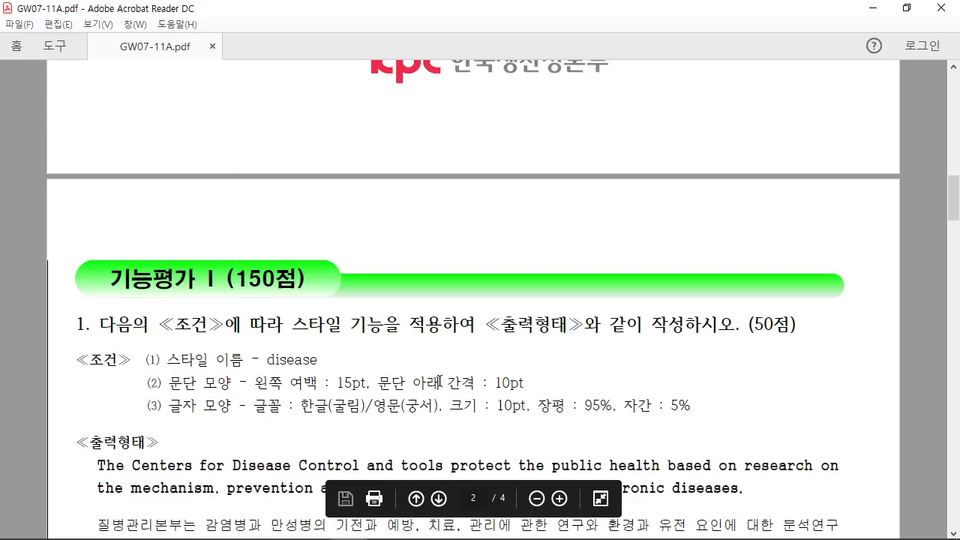
scroll(440, 383, down, 3)
mouse_move(102, 366)
mouse_down()
mouse_move(122, 386)
mouse_move(517, 442)
mouse_up()
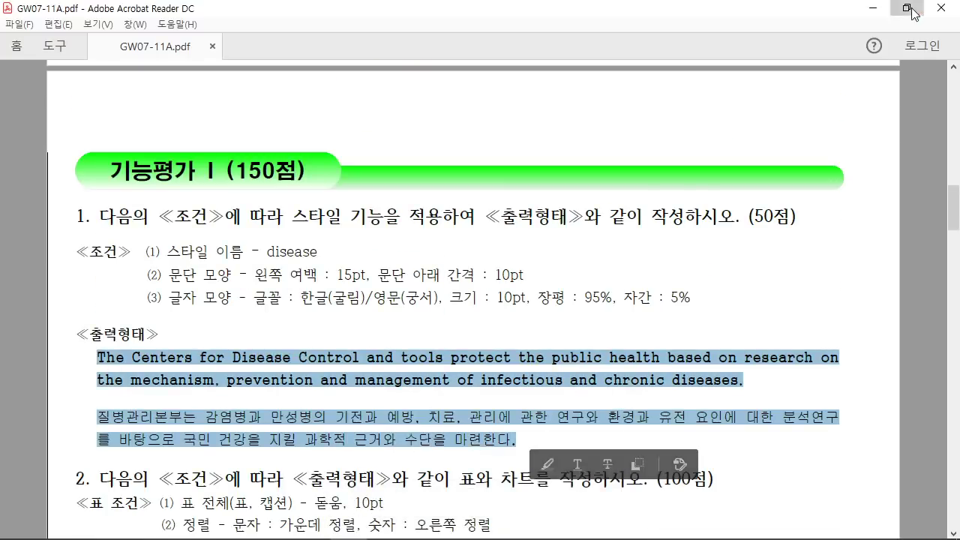
click(906, 7)
scroll(497, 424, down, 5)
scroll(497, 424, down, 2)
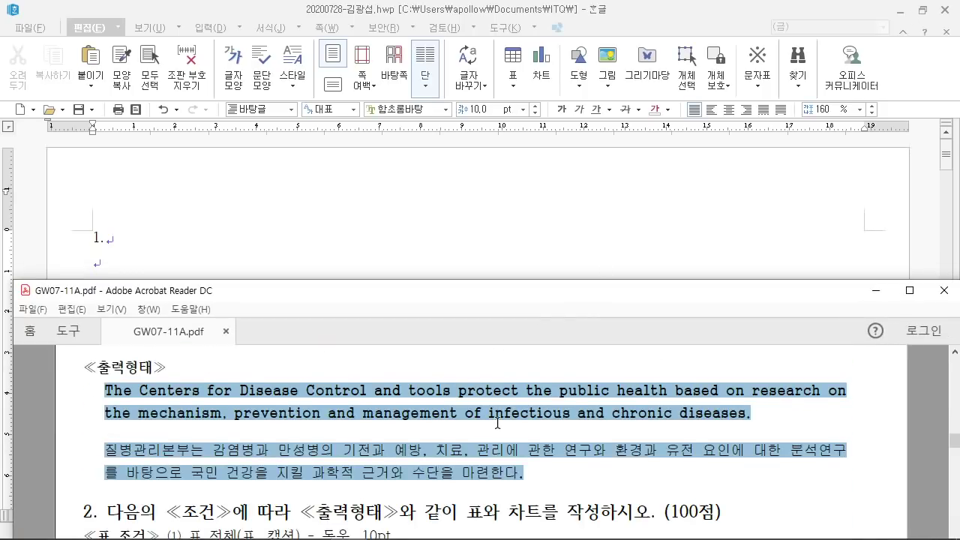
ctrl+scroll(497, 424, up, 1)
drag(489, 300, 486, 341)
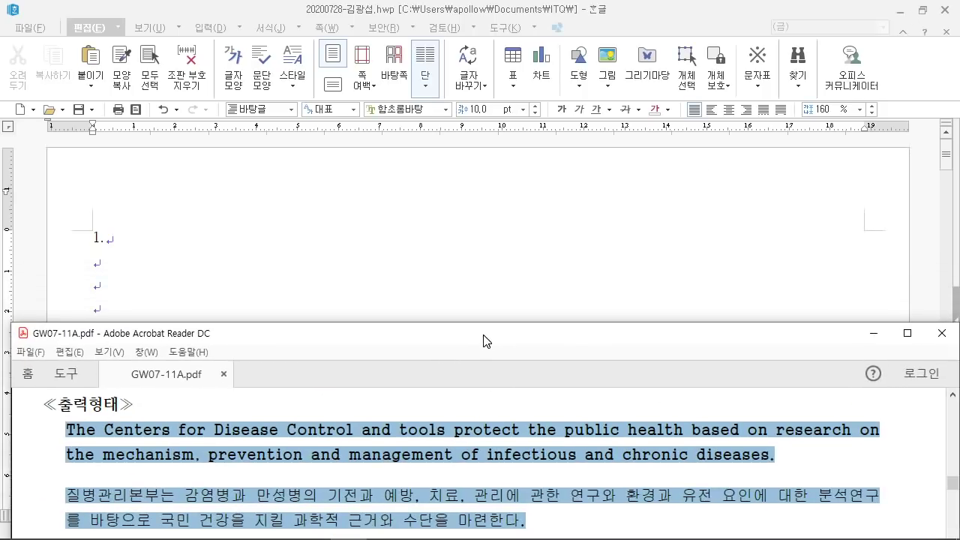
Step: Restore down the Hangul window with the caret on line two, with the PDF in front
click(143, 259)
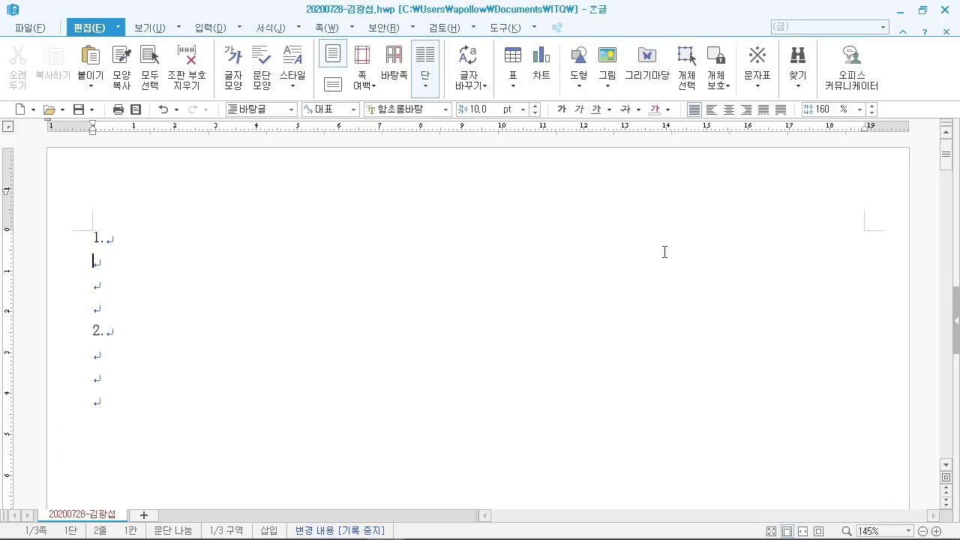
click(922, 10)
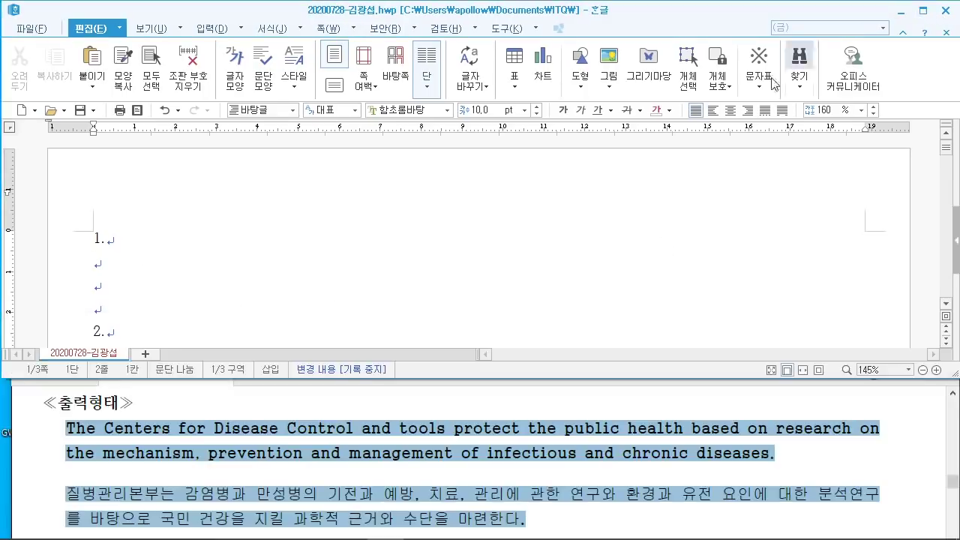
click(255, 456)
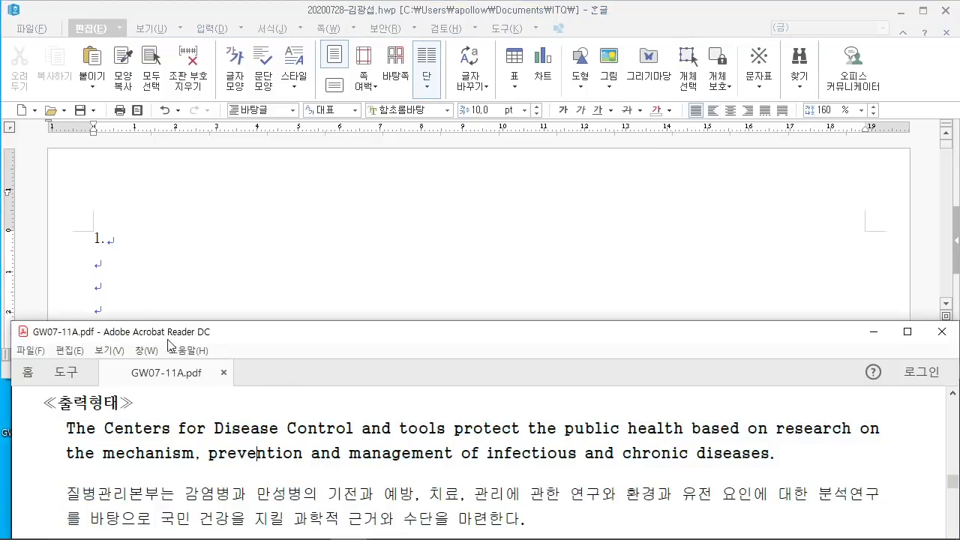
Step: Type 'The Center' and the Korean paragraph '질병관리본부는 … 과학적 근거와 수단을 마련한다.'
click(123, 271)
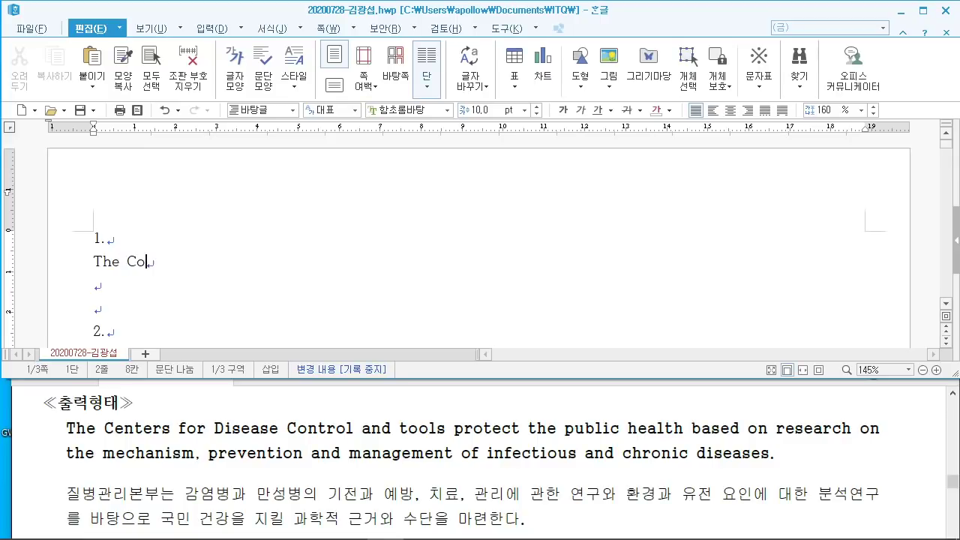
text(The Centers)
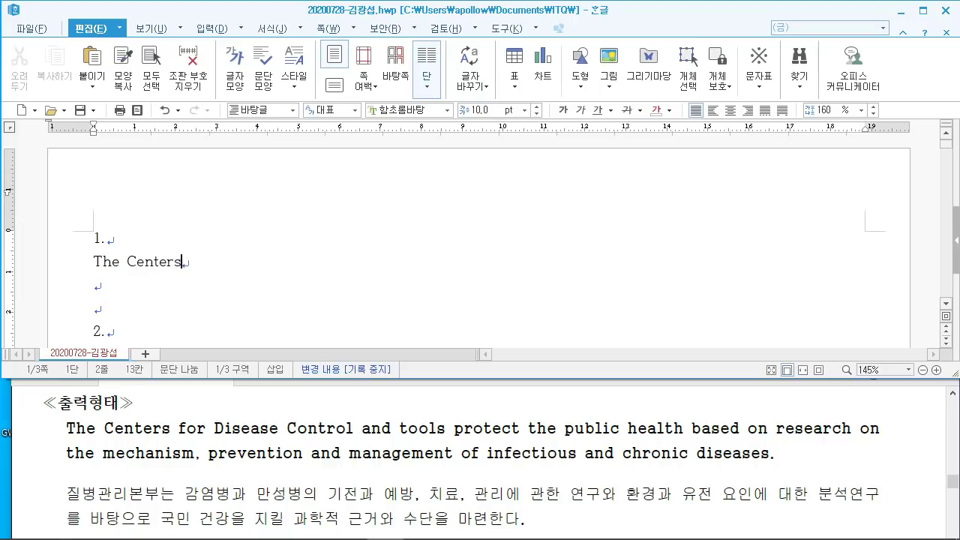
key(Return)
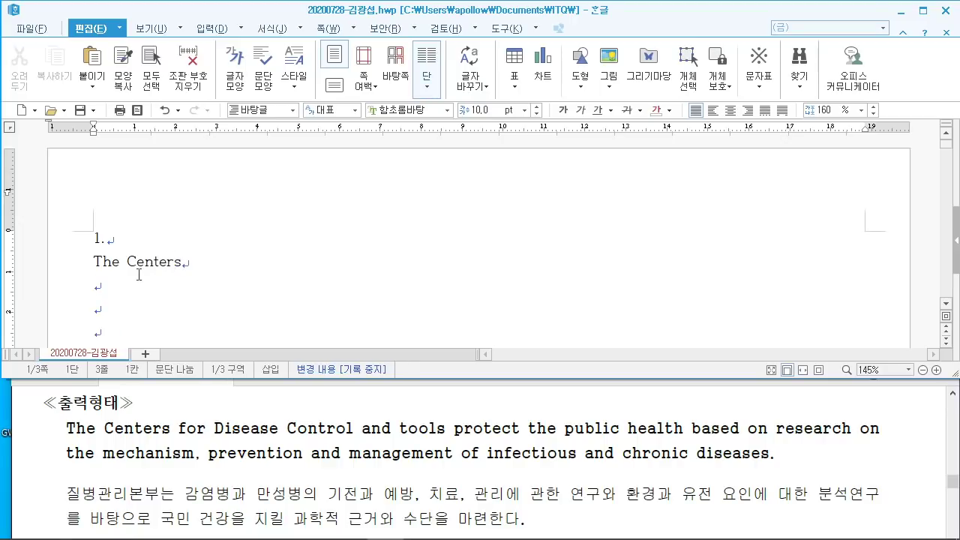
text(질)
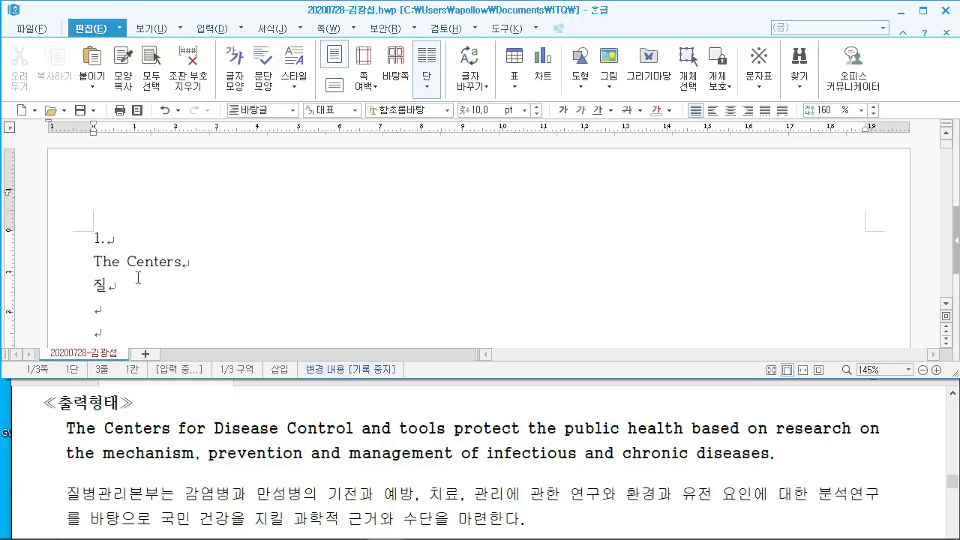
click(197, 262)
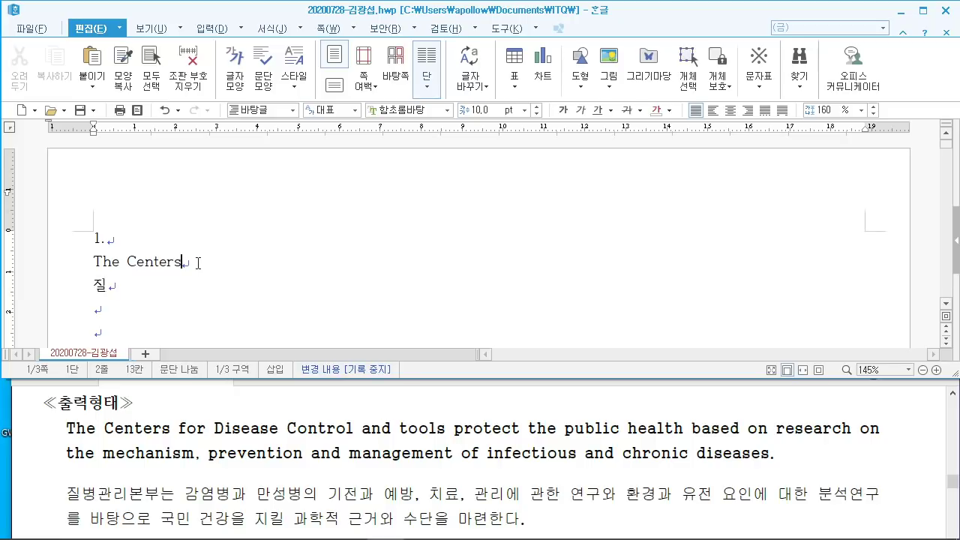
click(130, 289)
text(병고리)
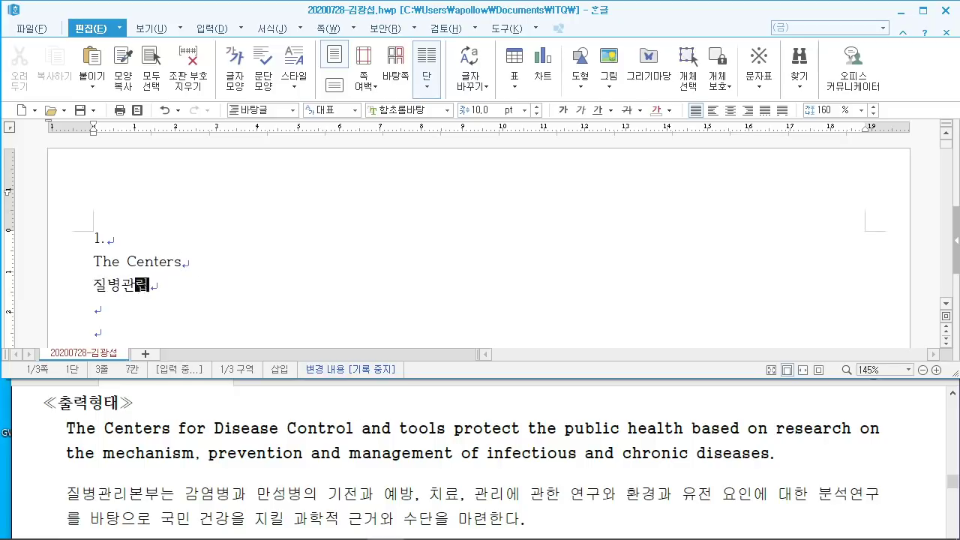
text(본부는 감염)
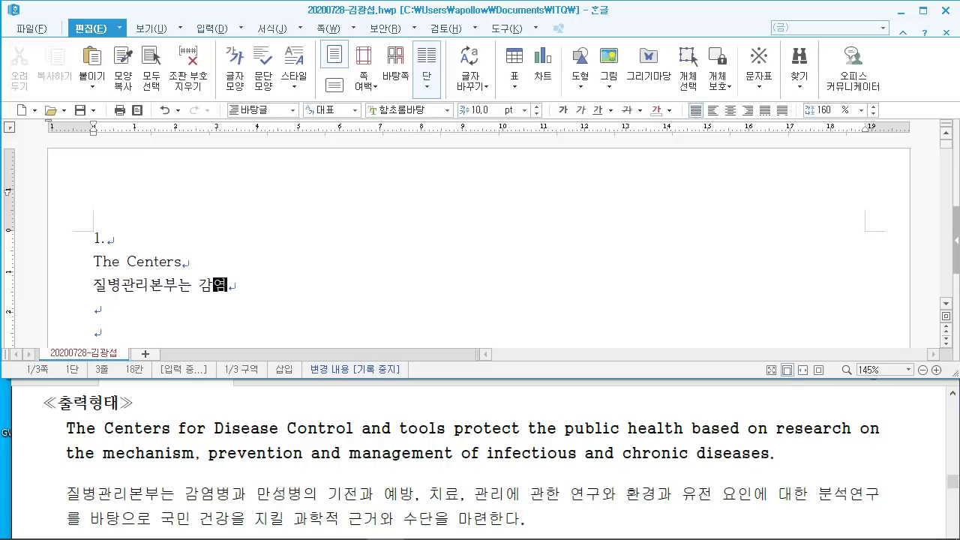
text(병과 만성병)
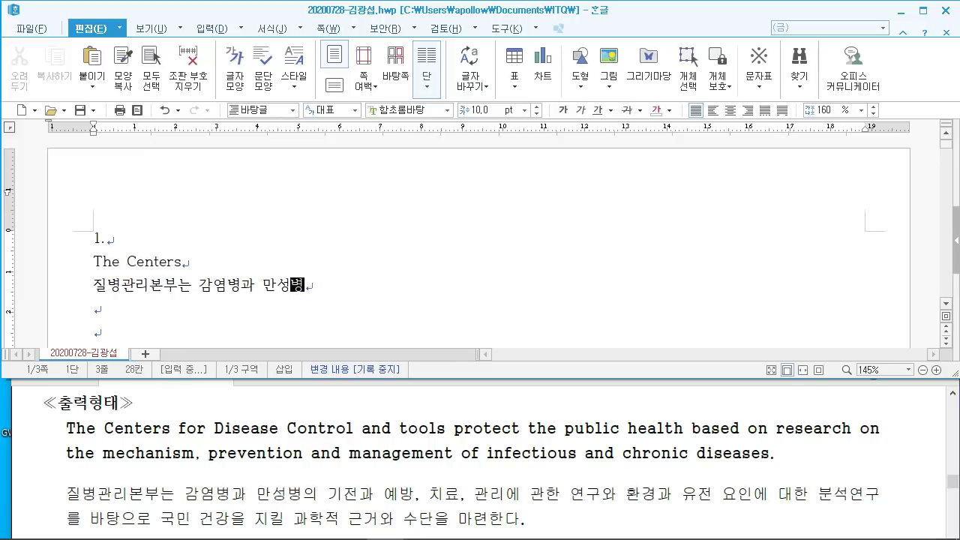
text(의 )
text(기전)
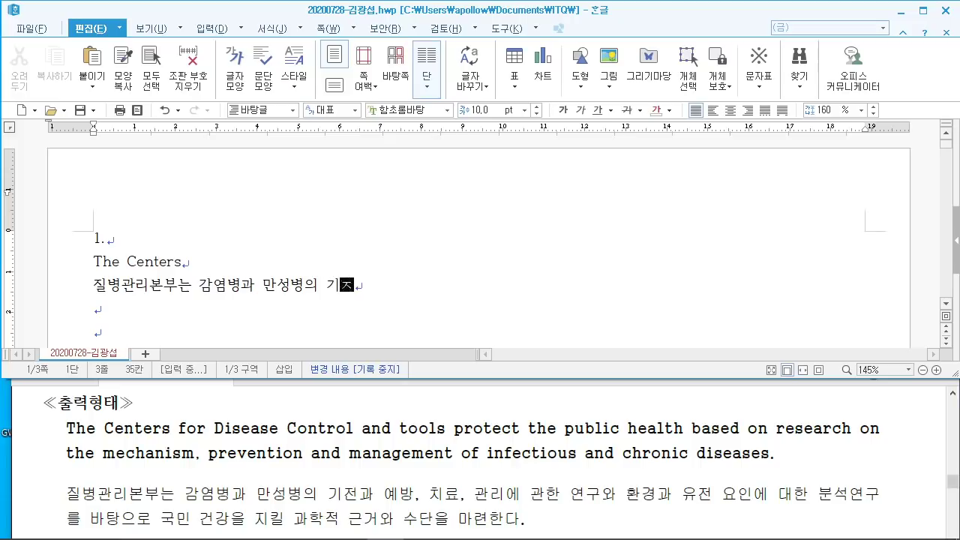
text(과 ㅎ)
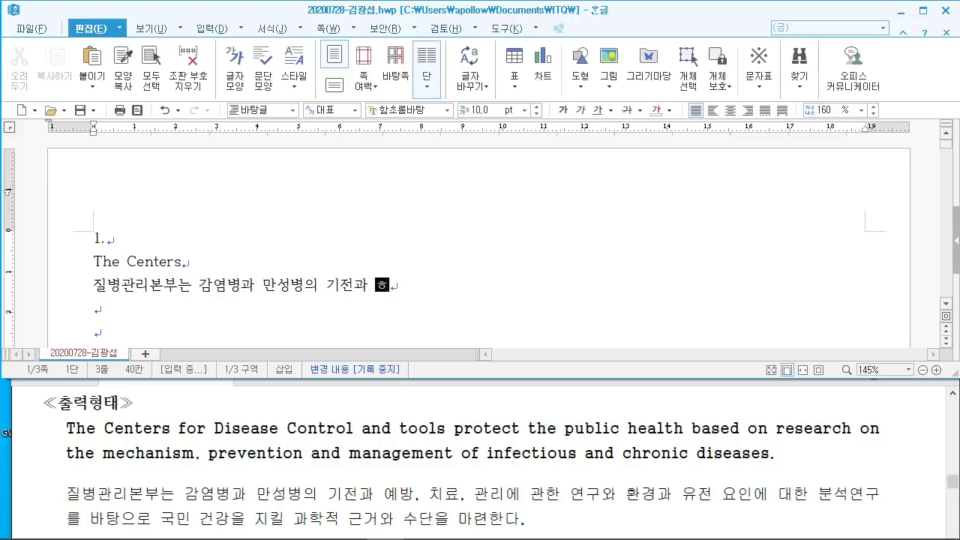
key(BackSpace)
text(예방)
key(BackSpace)
key(BackSpace)
text(ㅇ방, 치료)
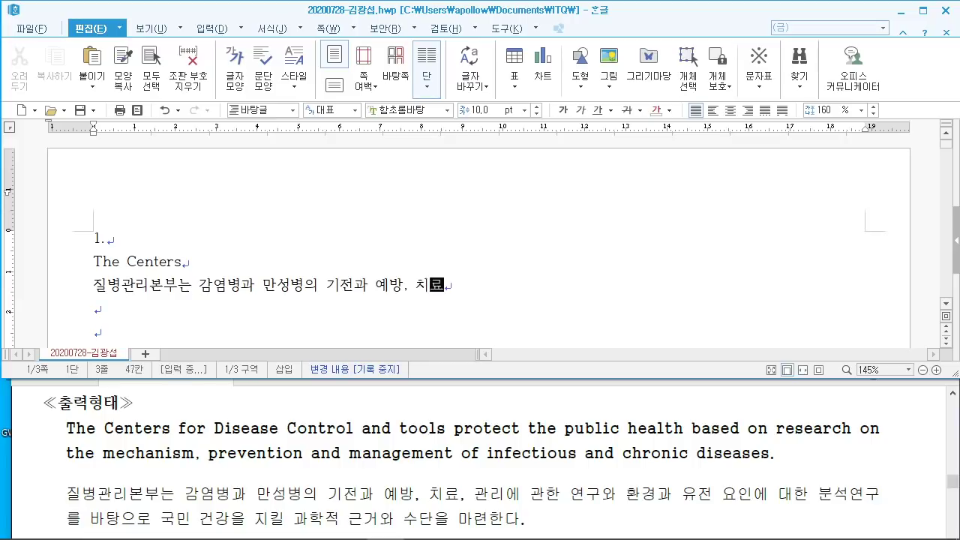
text(, 과ㄴ리에 관한 연구)
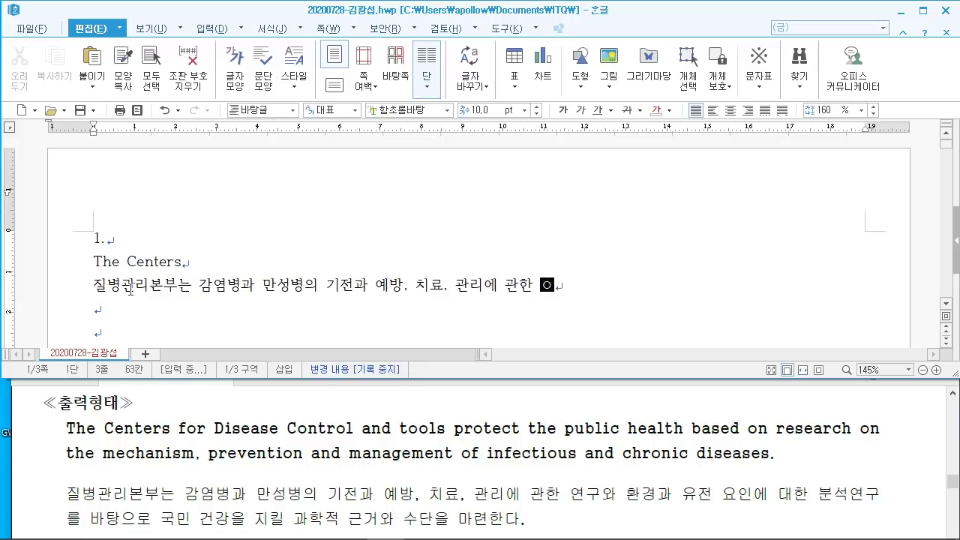
text(와 환경과)
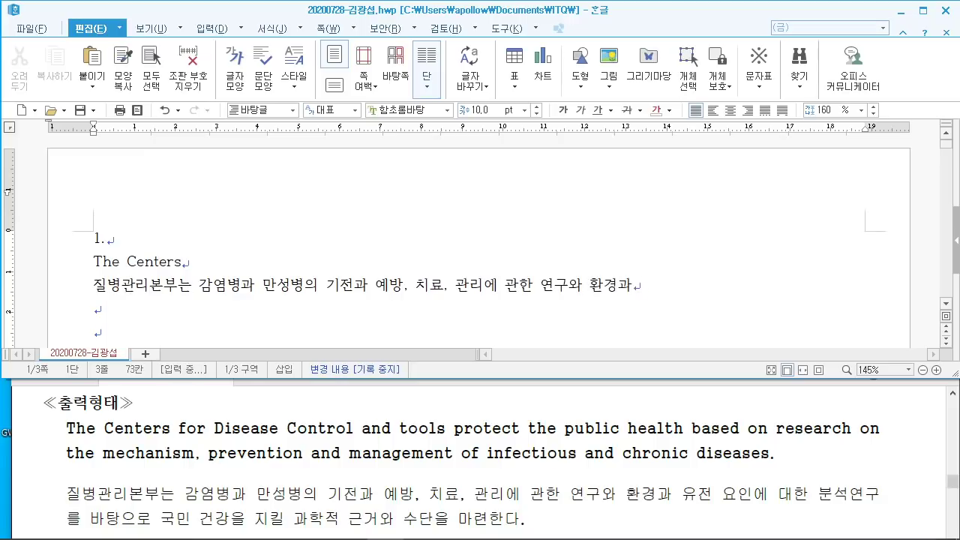
text( 유전)
text(ㄴ에 대한 분석)
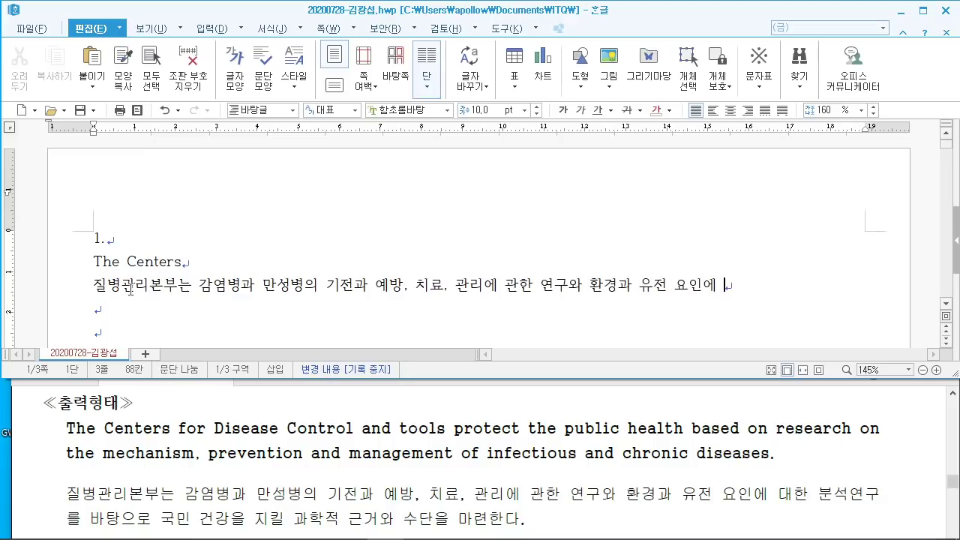
text(연구)
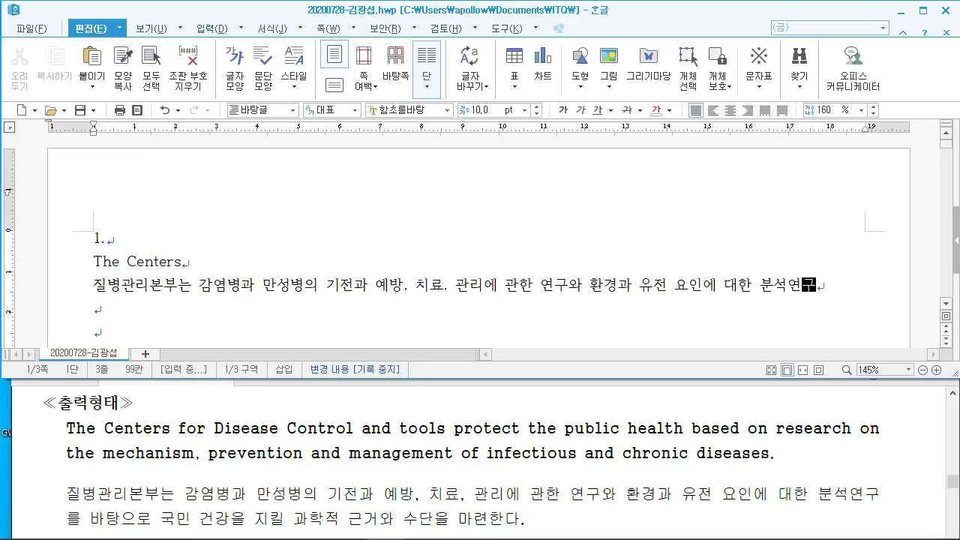
text(를 바)
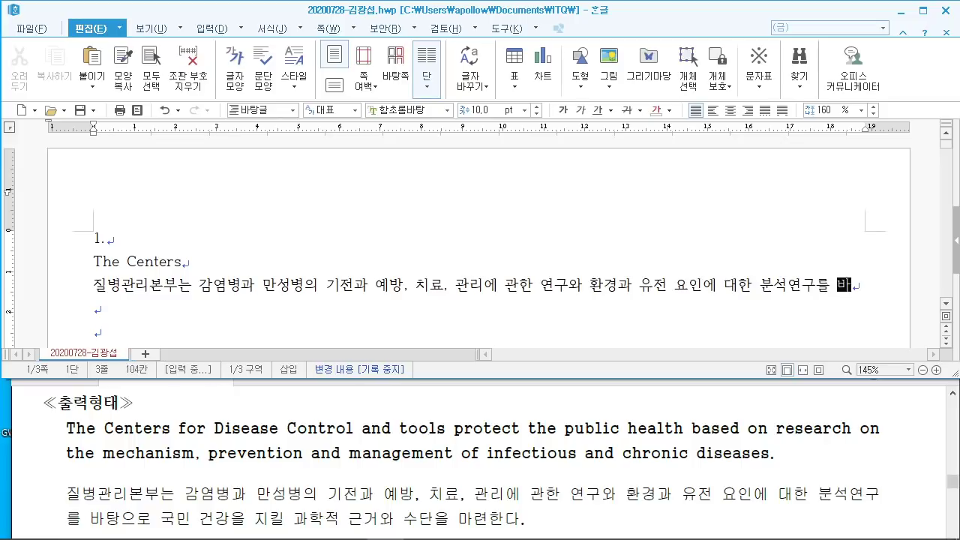
text(탕ㅇㅡ로 국민 건강)
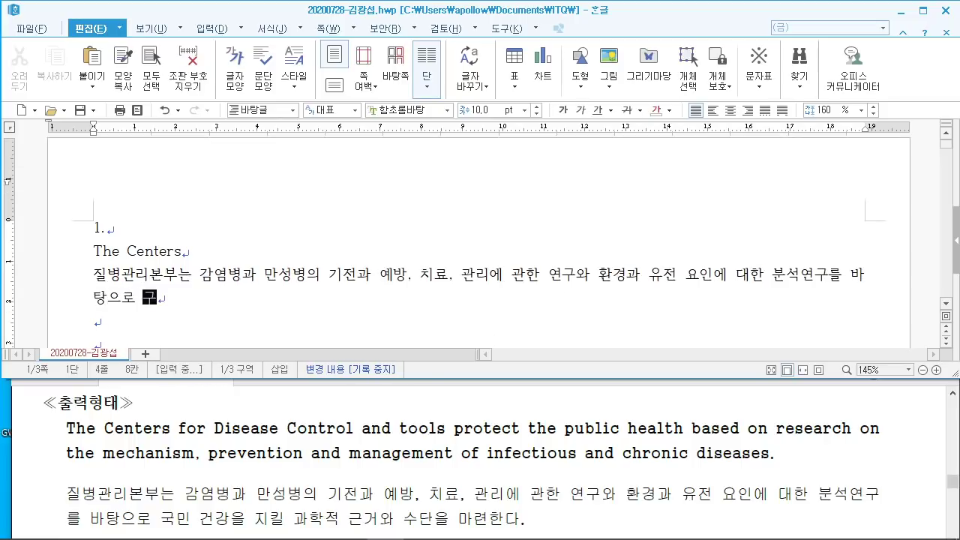
text(을 )
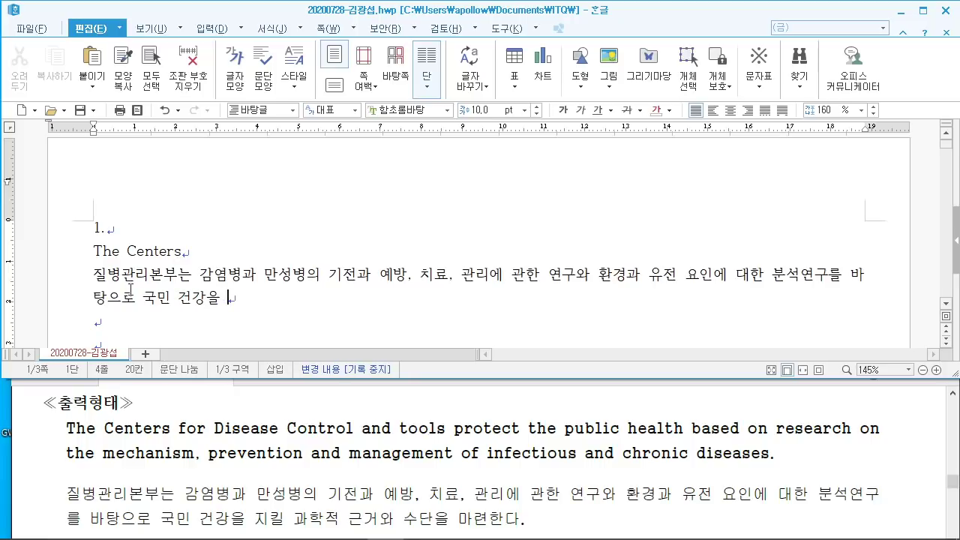
text(지킬 과학적 근거)
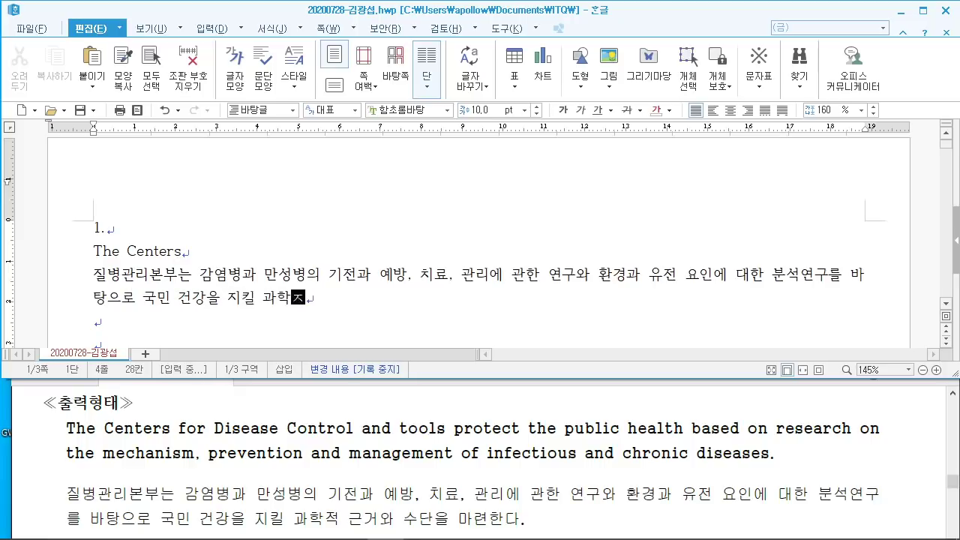
text(와 수단을 마련한)
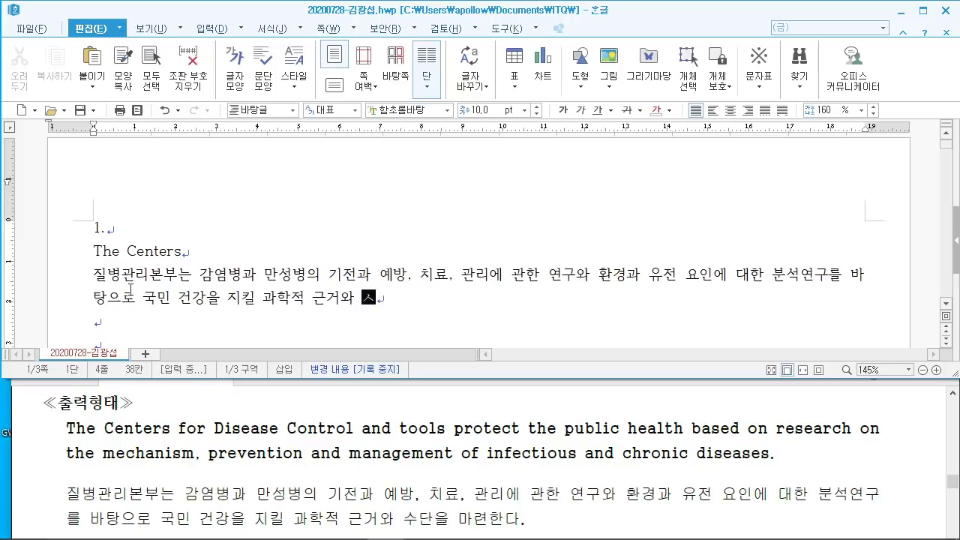
text(다.)
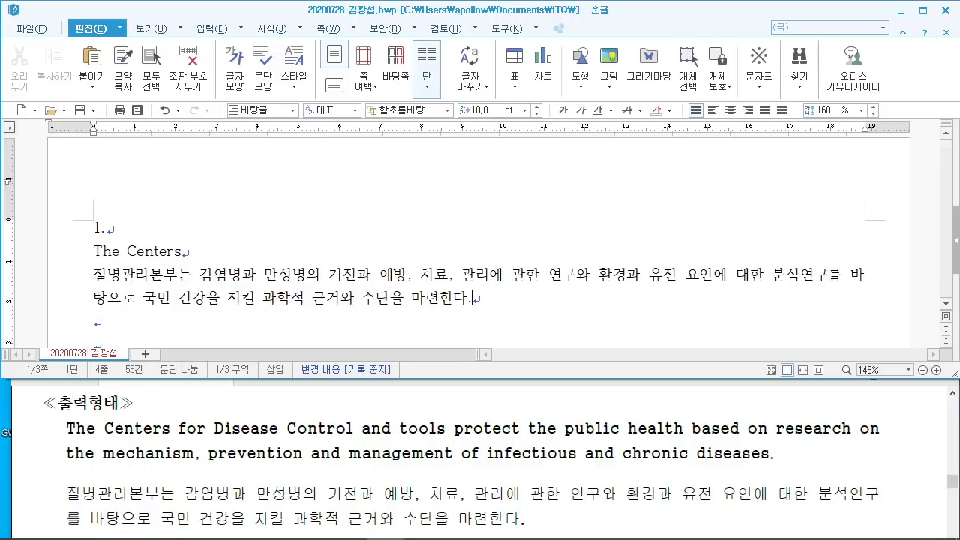
Step: Continue the English line with 'for Disease Control and tools protect the public health based on research on the mechanism'
click(188, 252)
text(for Deise)
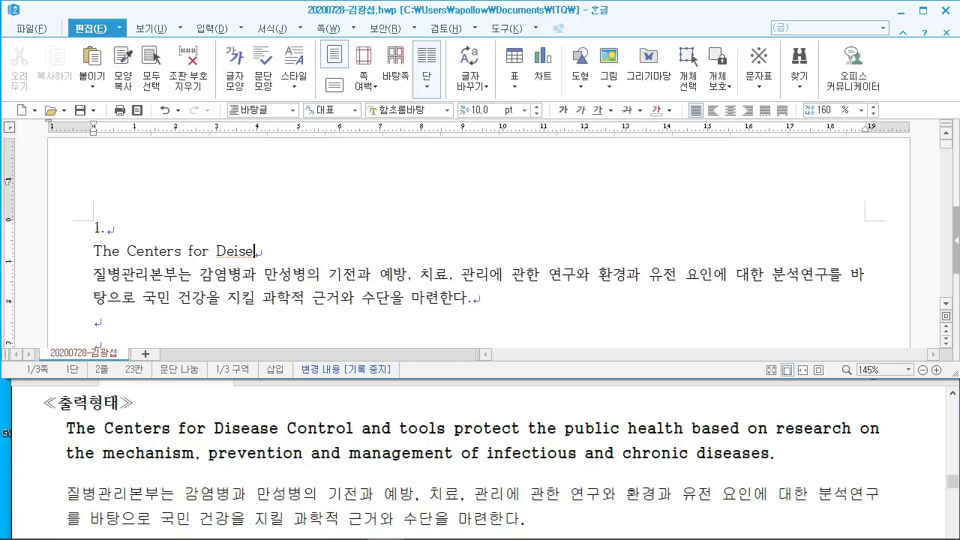
text(ase Control and)
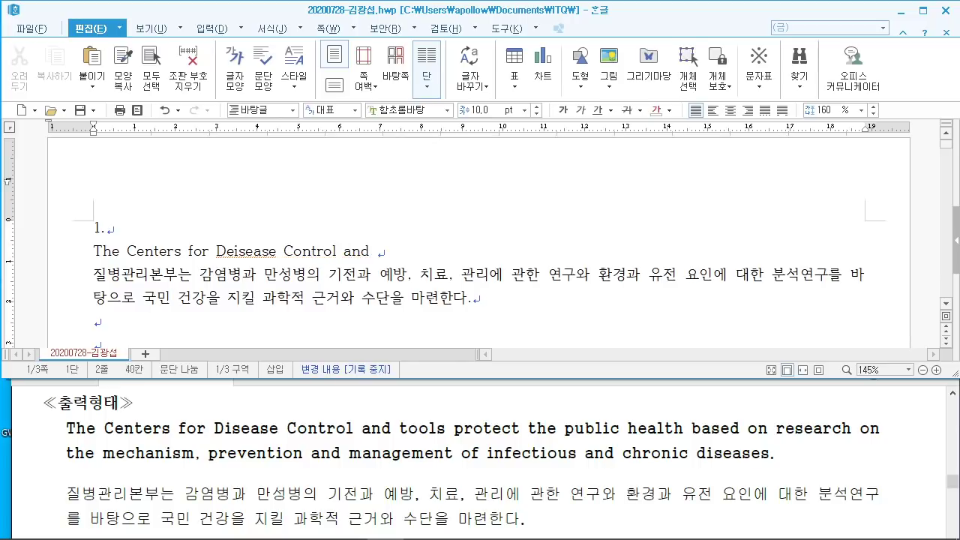
text( tools protect)
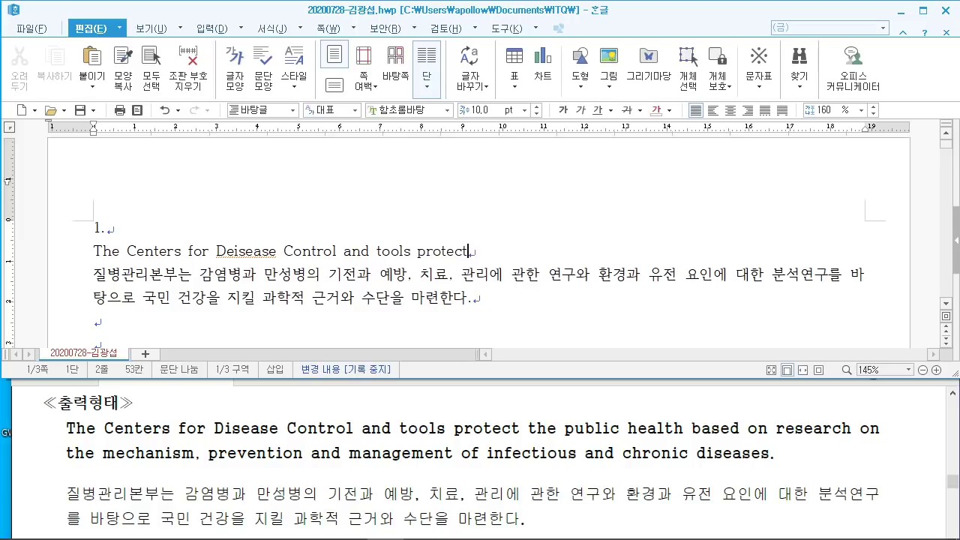
click(236, 253)
key(BackSpace)
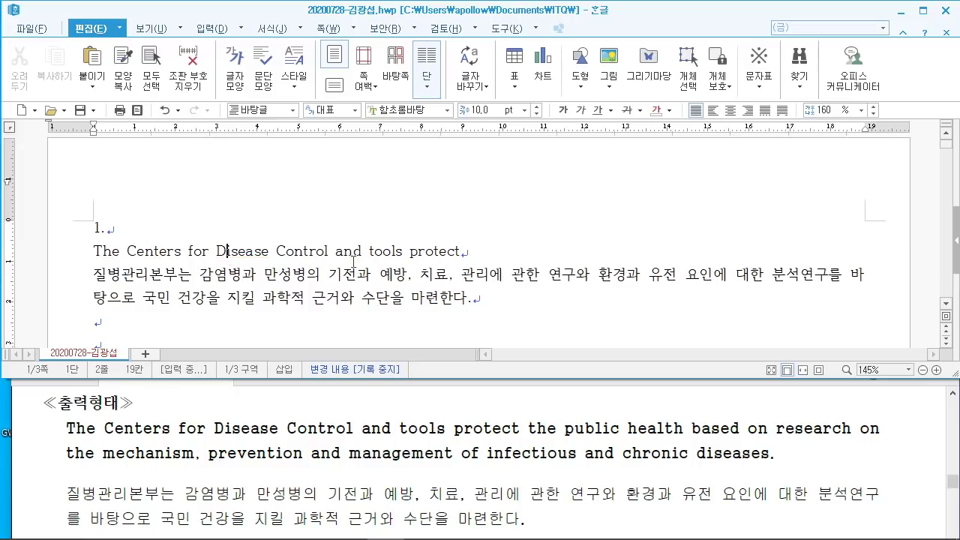
click(487, 251)
text(t)
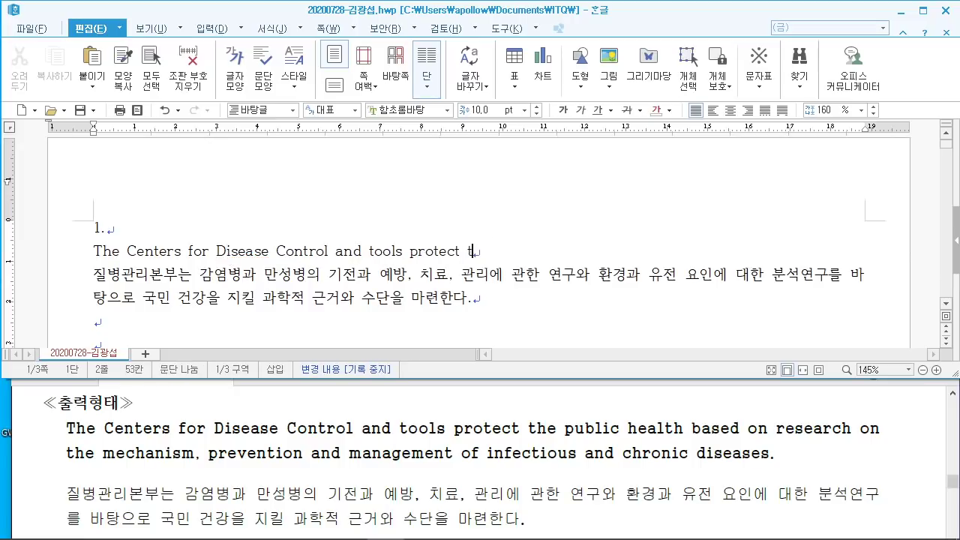
text(he public health basese)
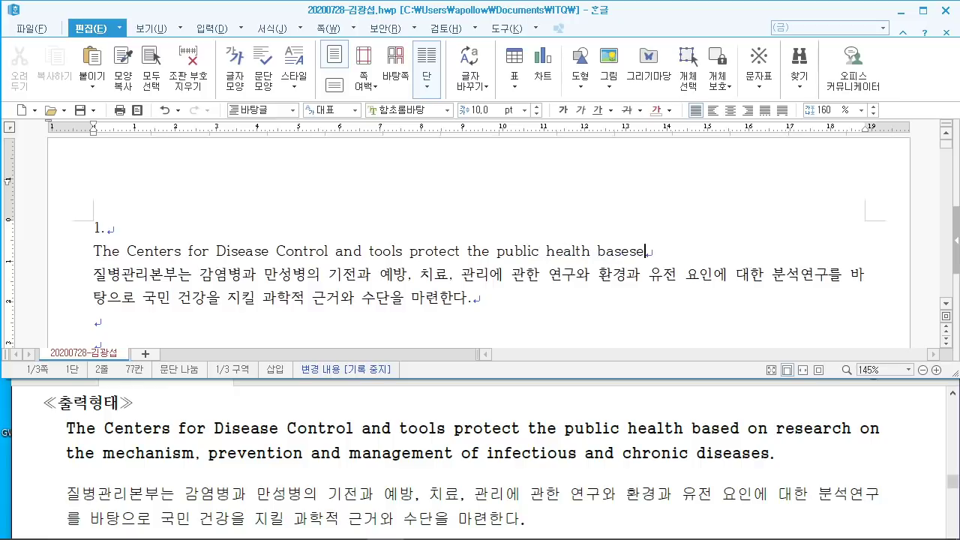
key(BackSpace)
key(BackSpace)
text(ed on research on th)
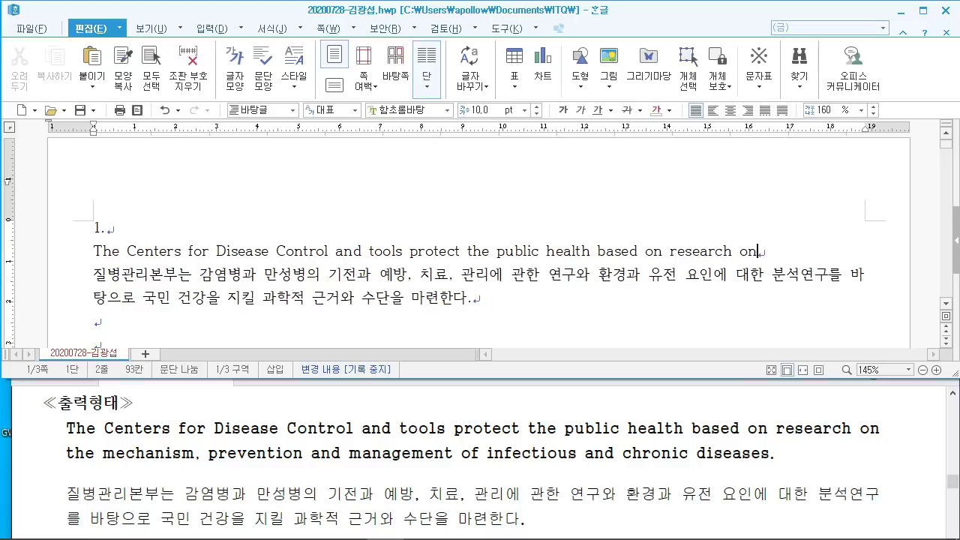
text(e me)
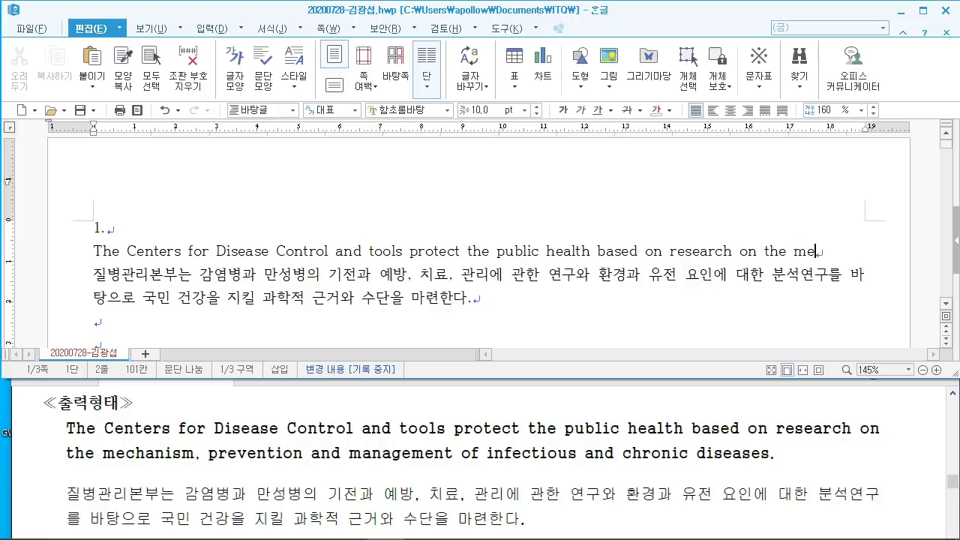
text(chanism)
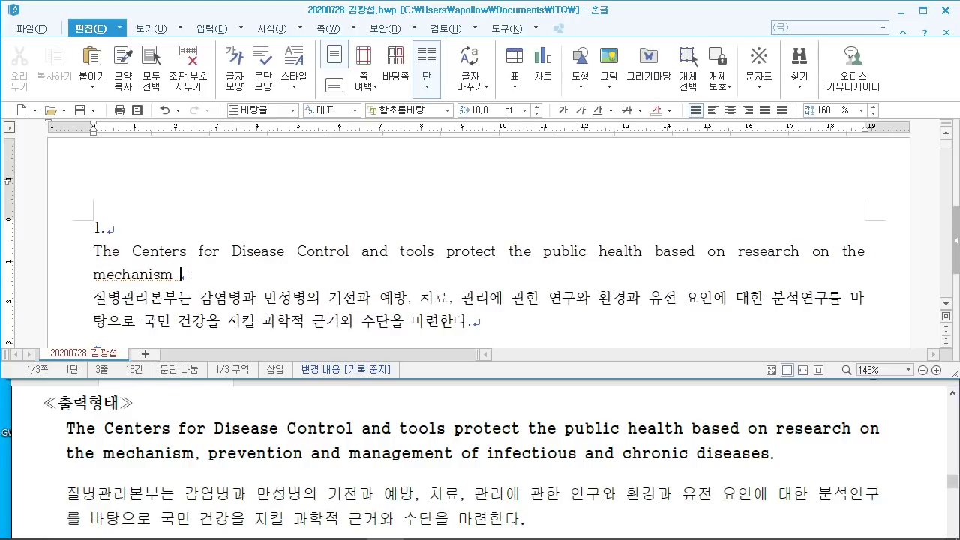
Step: Finish the English sentence with ', prevention and management of infectious and chronic disease'
key(BackSpace)
text(, prove)
key(BackSpace)
text(ention and mana)
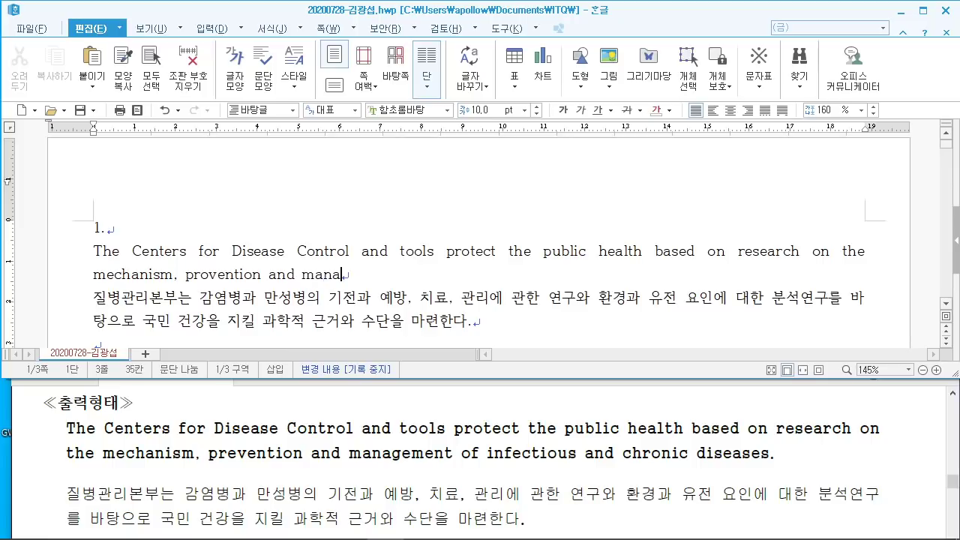
text(gement of infec)
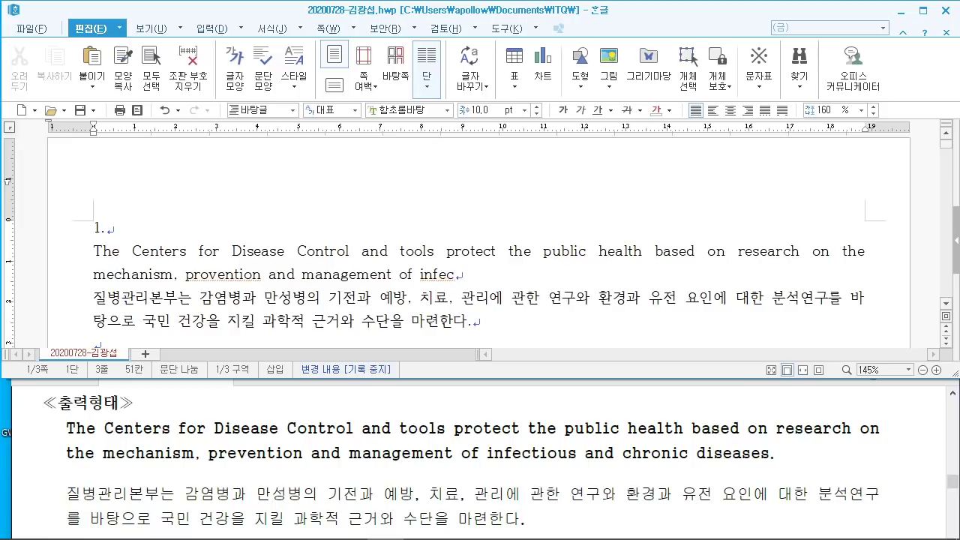
text(tio)
text(us and chroni)
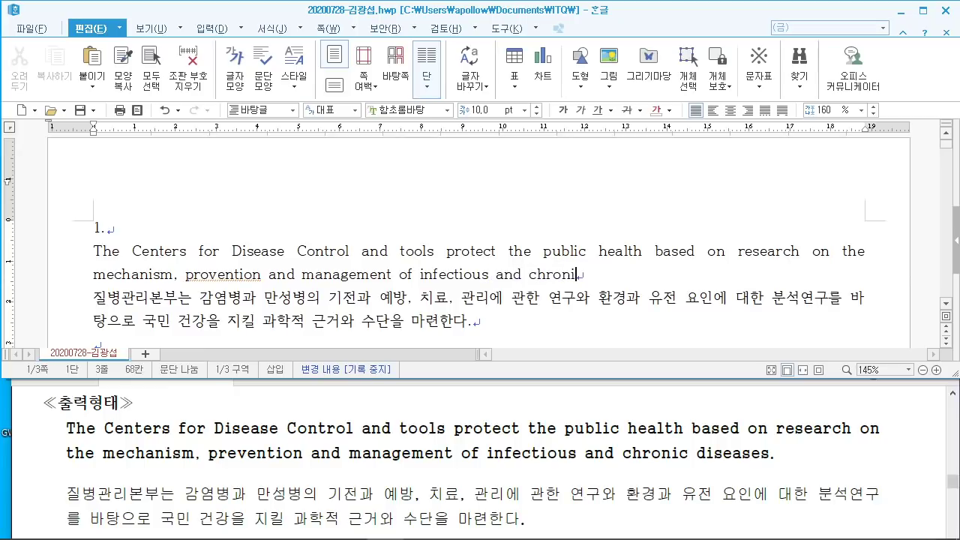
text(c diseases.)
drag(756, 472, 821, 461)
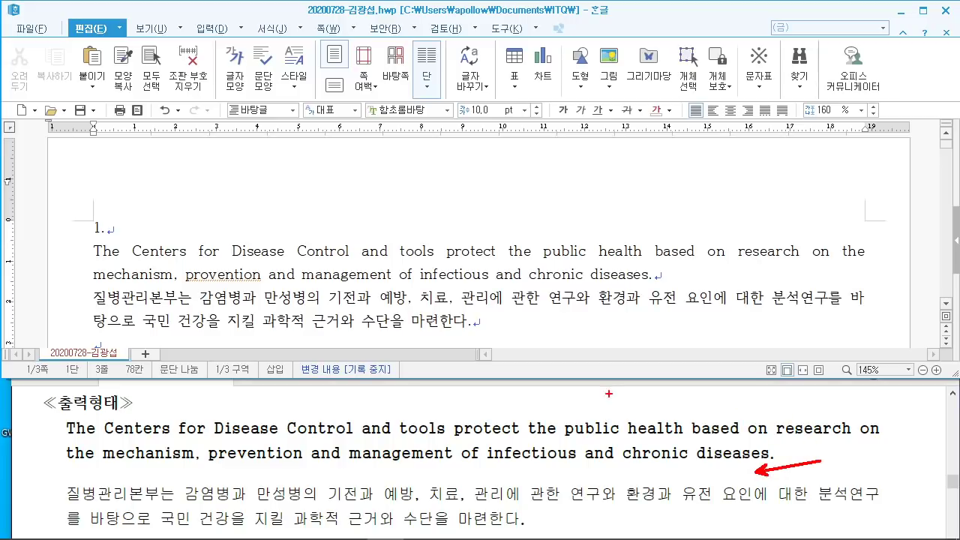
key(Escape)
scroll(438, 429, up, 3)
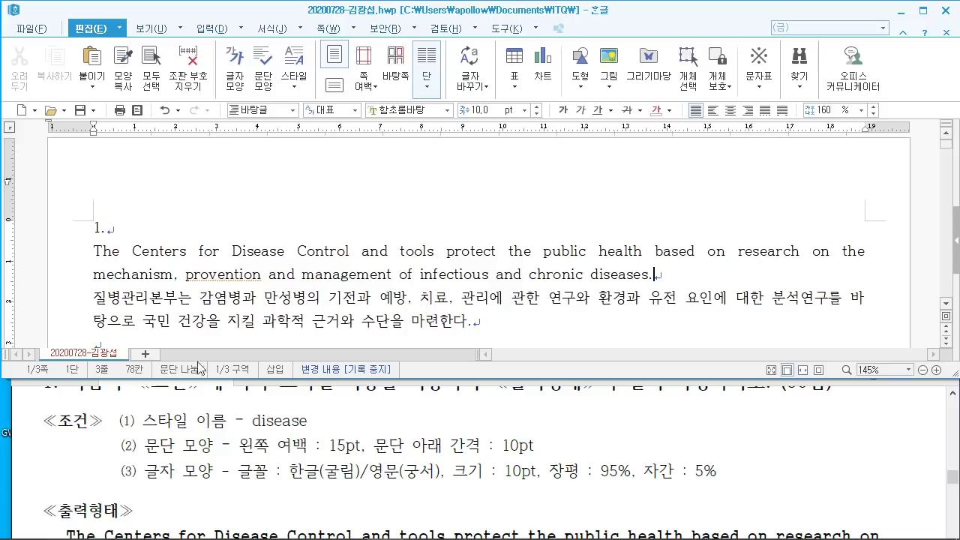
scroll(150, 247, down, 1)
Step: Start a new style named disease for both paragraphs with 15pt left margin and 10pt spacing below
drag(92, 186, 620, 259)
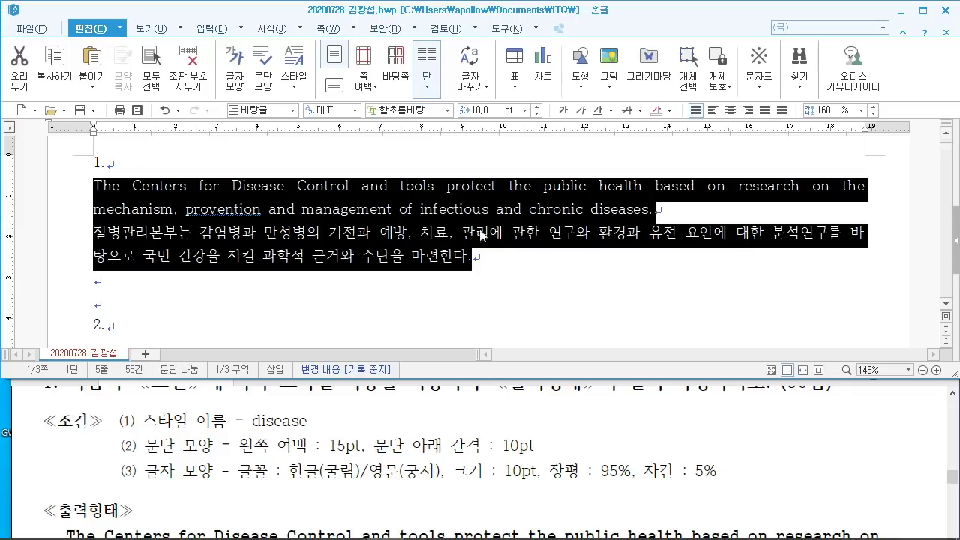
right_click(304, 194)
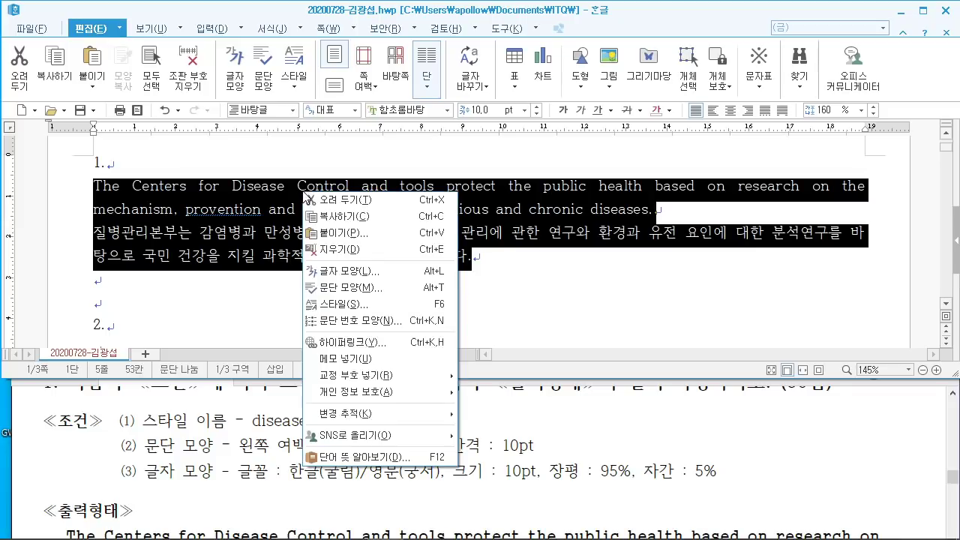
click(396, 310)
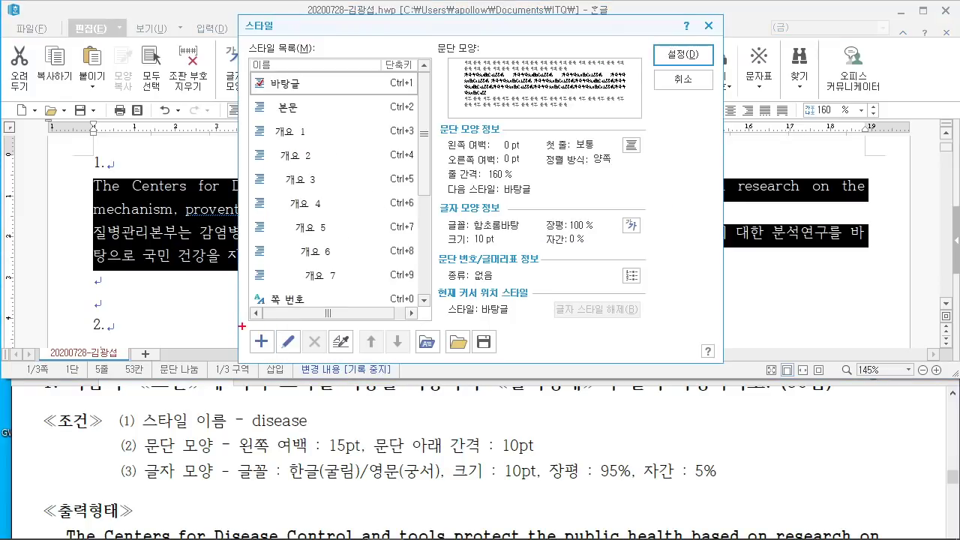
mouse_move(240, 321)
mouse_down()
mouse_move(292, 365)
mouse_move(323, 478)
mouse_up()
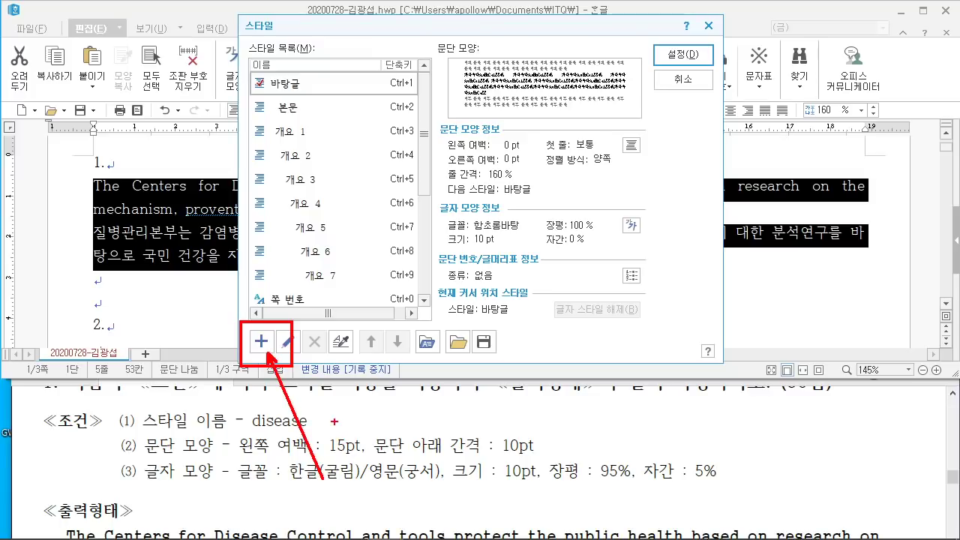
click(261, 341)
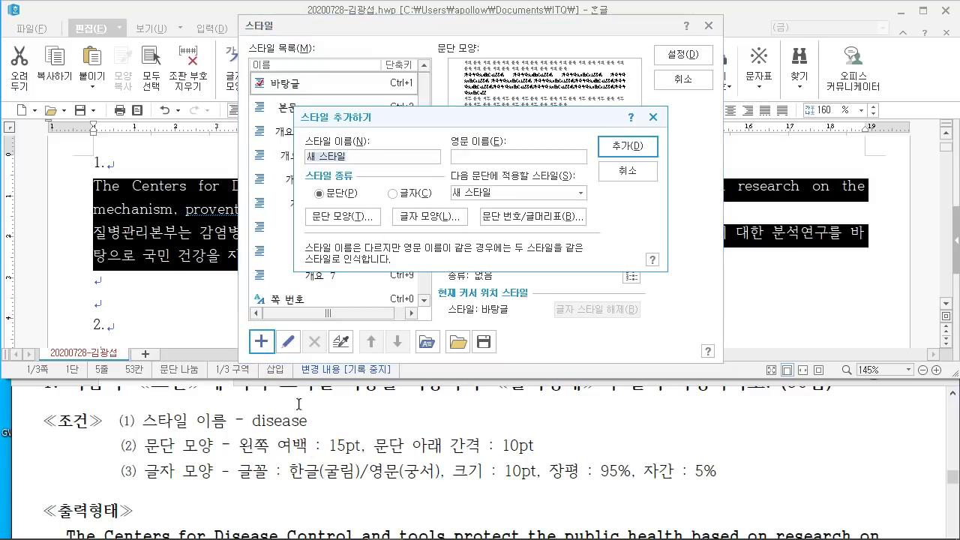
text(disease)
click(342, 217)
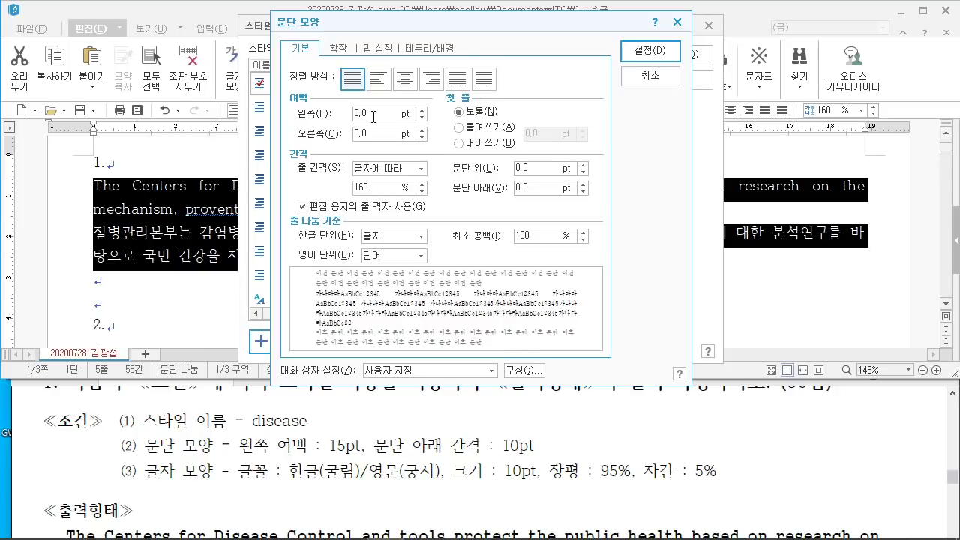
double_click(373, 117)
text(15)
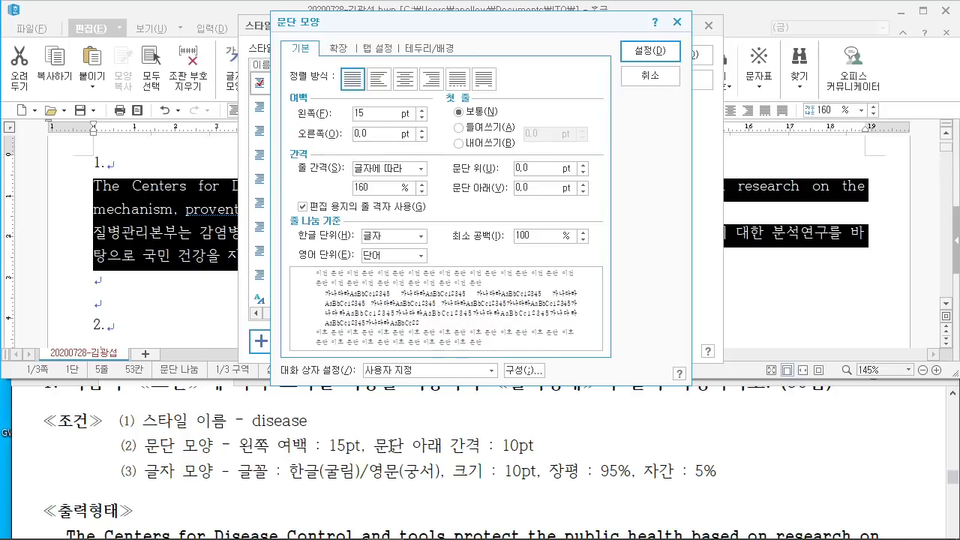
double_click(522, 189)
text(10)
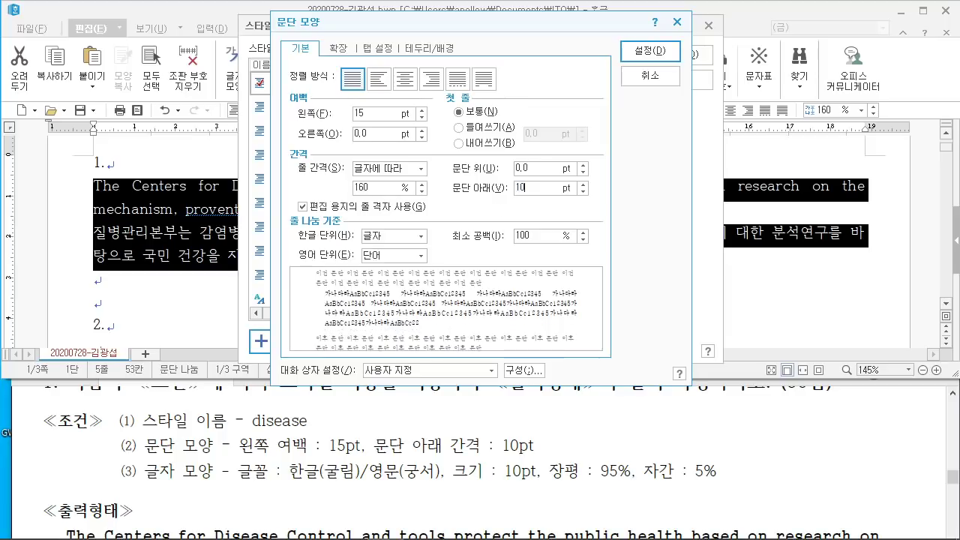
click(663, 55)
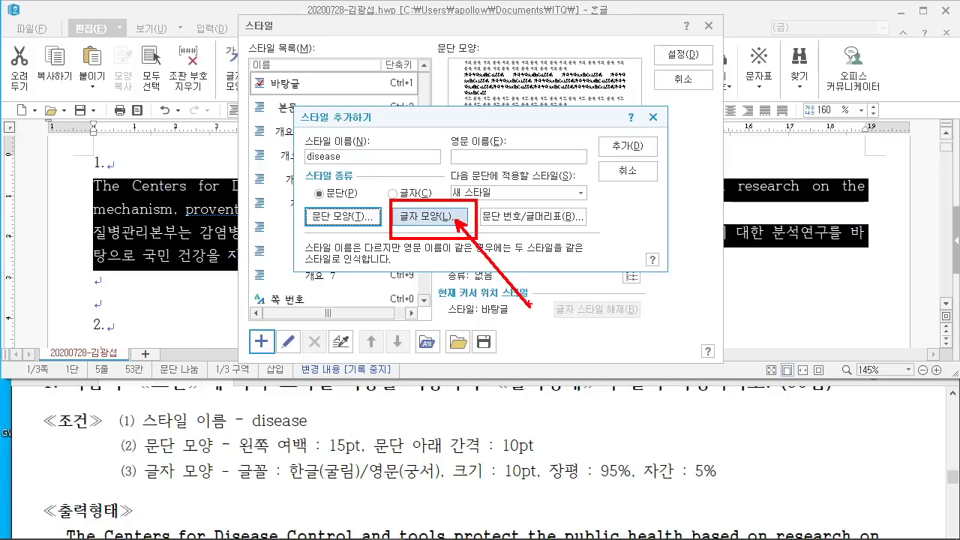
Step: Give the disease style 5% letter spacing, 95% width and 궁서 as the English font
click(416, 216)
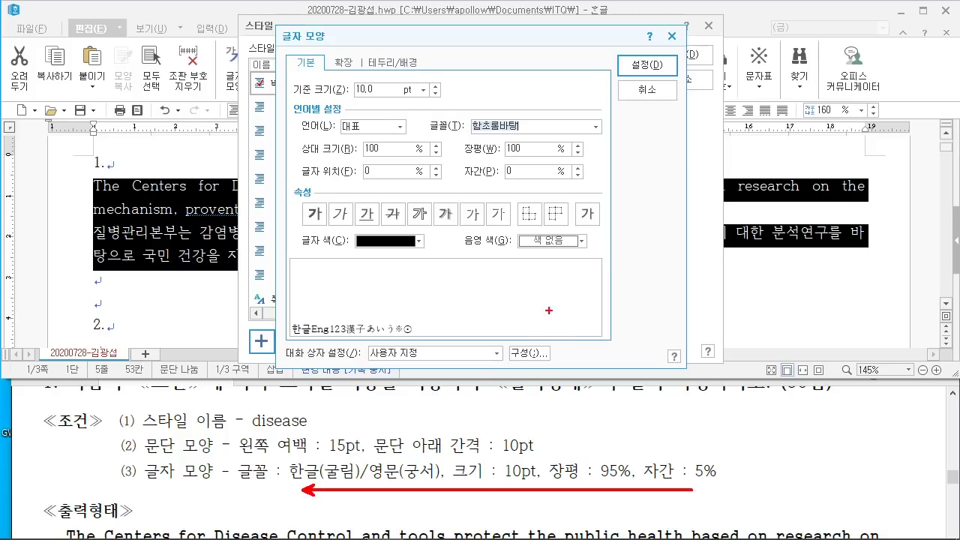
click(518, 168)
text(5)
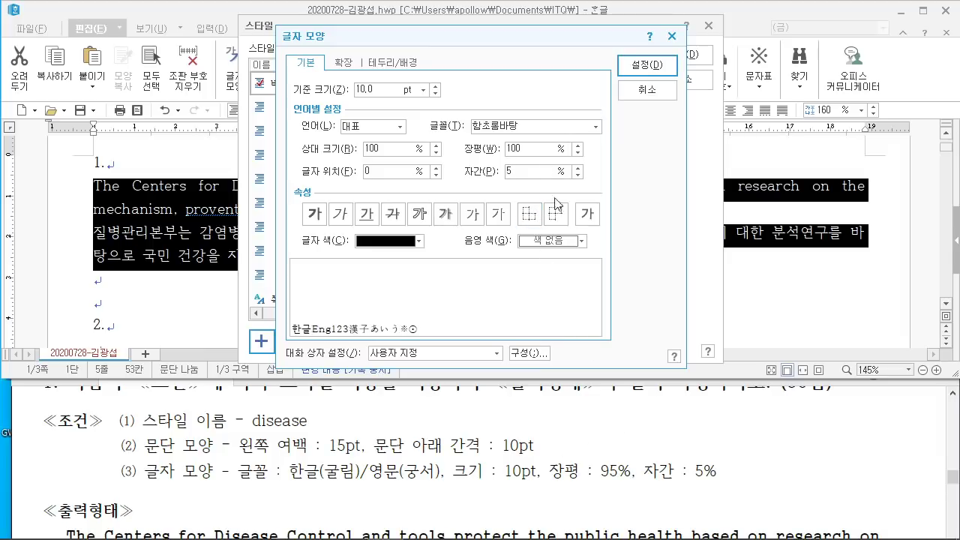
double_click(527, 148)
text(95)
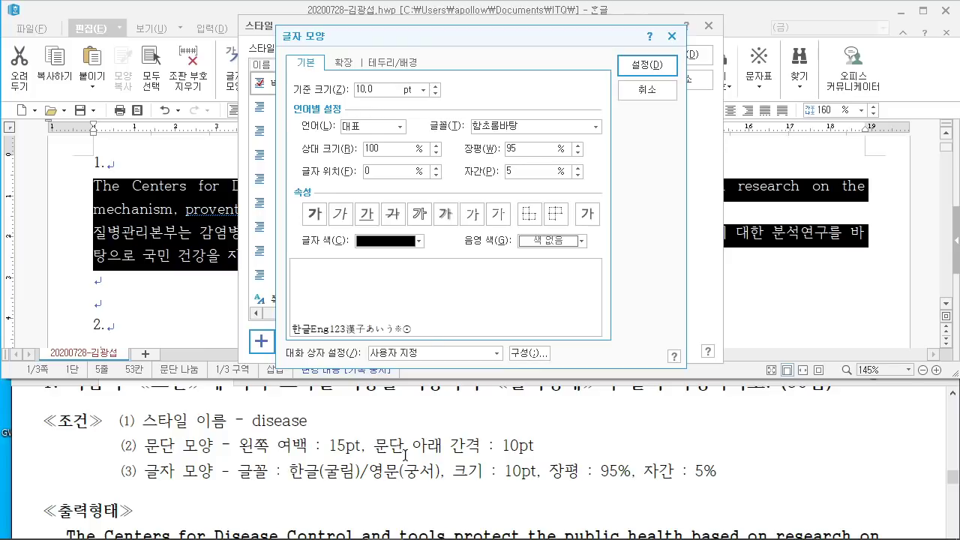
click(396, 128)
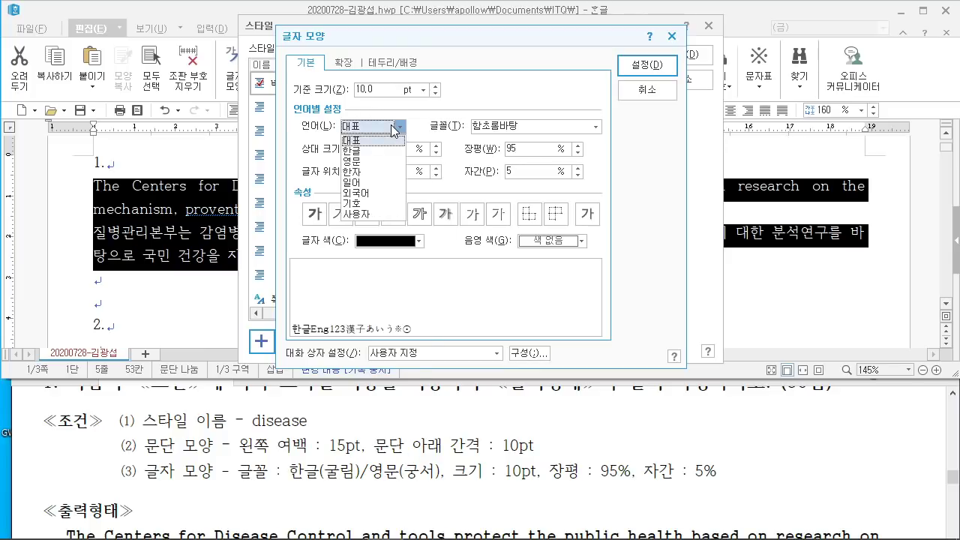
click(374, 160)
click(534, 126)
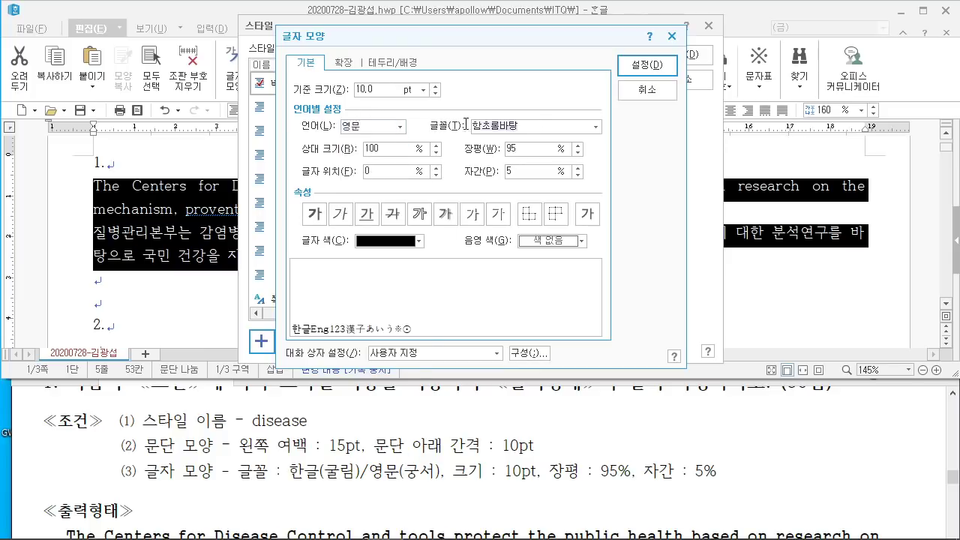
text(rndt)
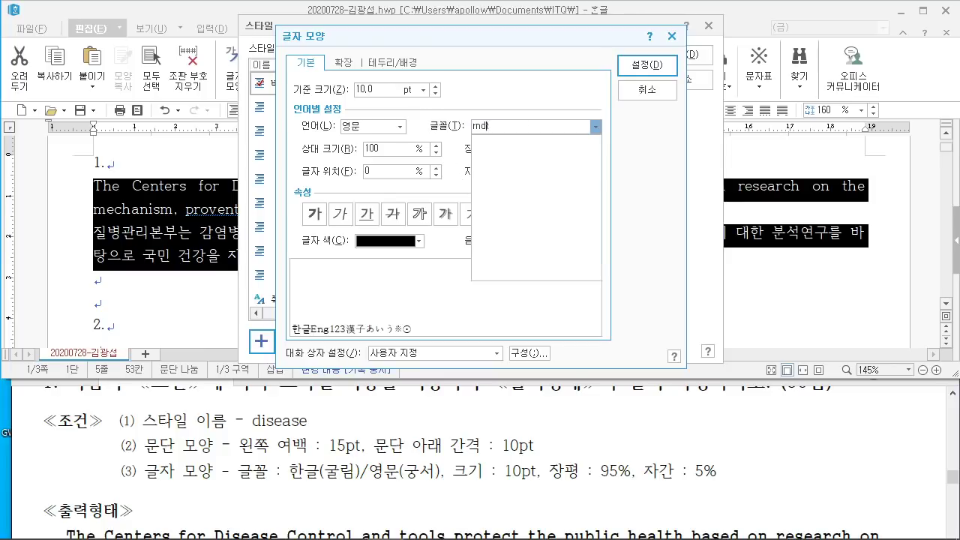
text(j)
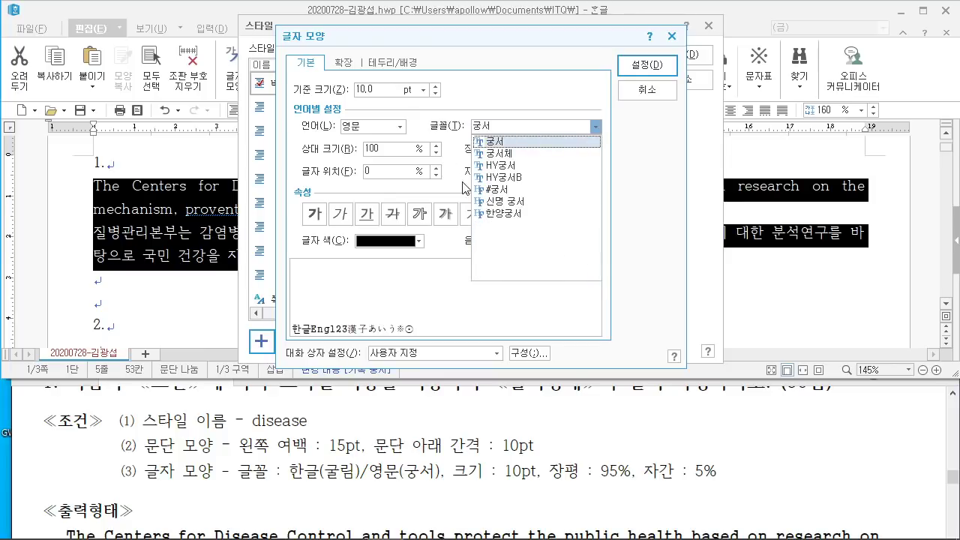
click(517, 126)
Step: Set the Korean font to 굴림, then add the disease style and apply it to the paragraphs
click(399, 128)
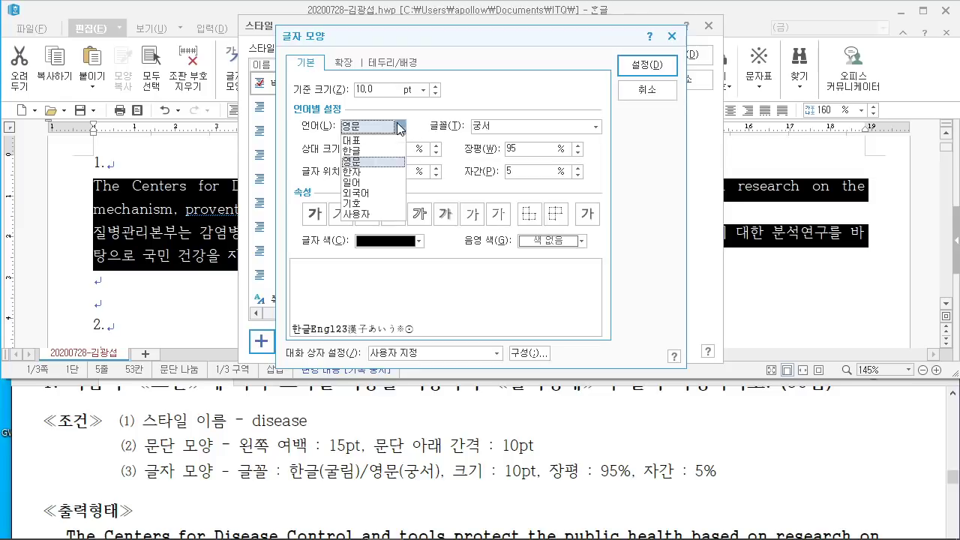
click(381, 151)
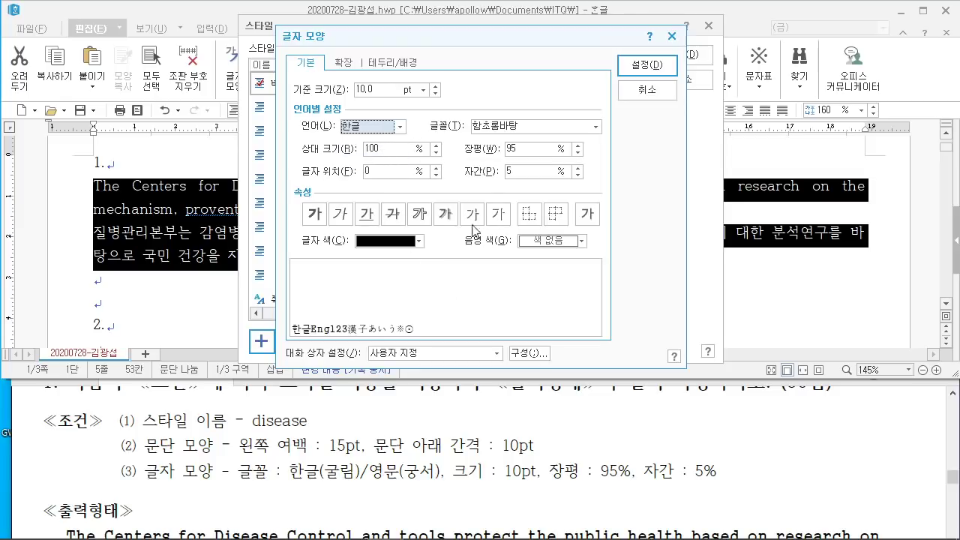
click(534, 125)
text(굴림)
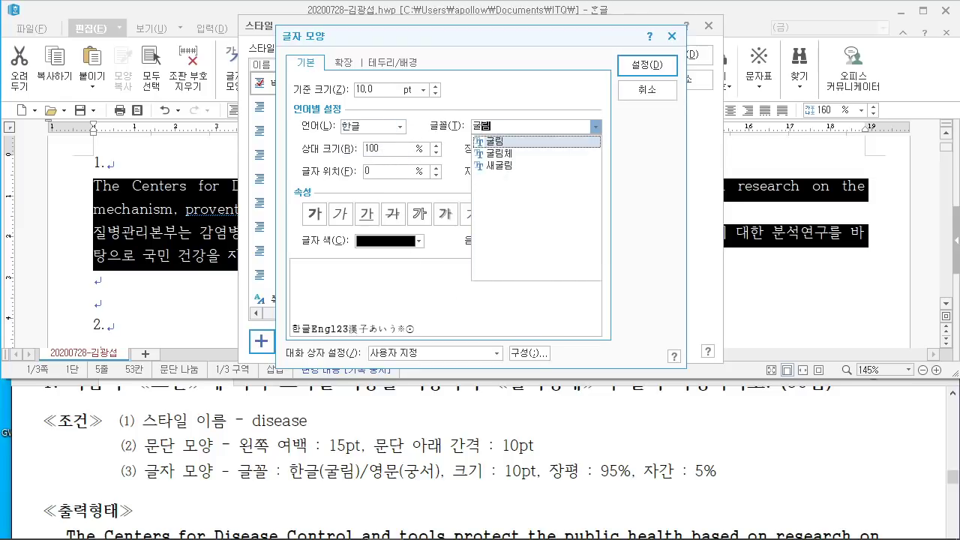
key(Return)
click(647, 65)
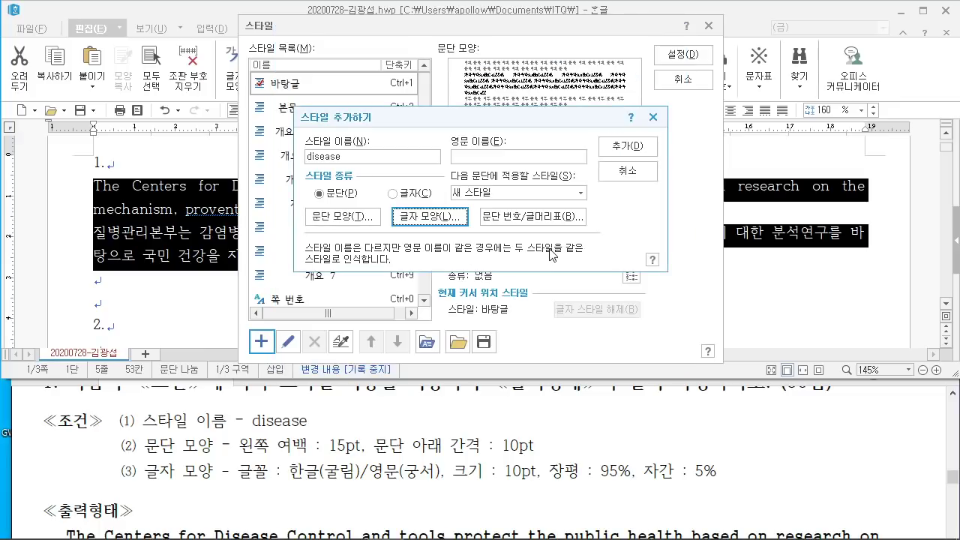
click(626, 146)
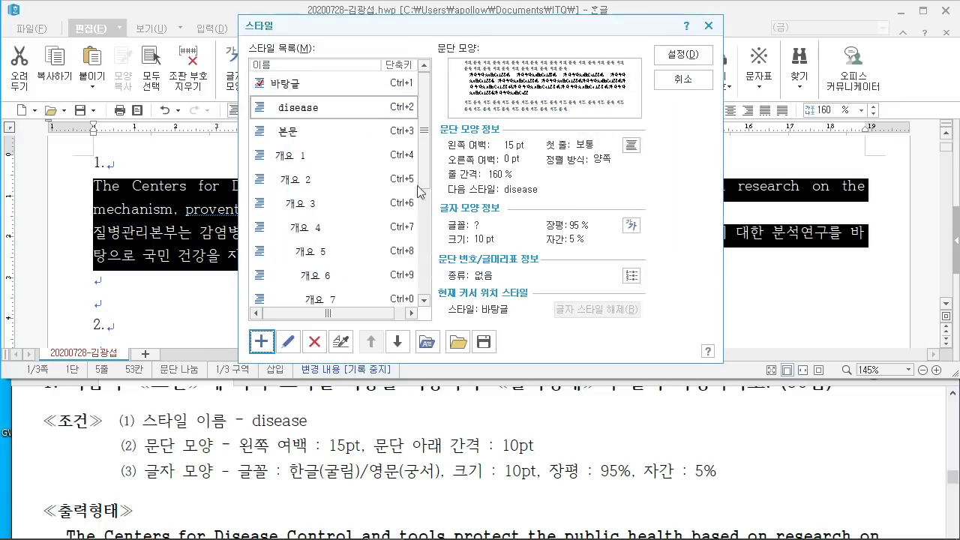
click(683, 54)
click(426, 272)
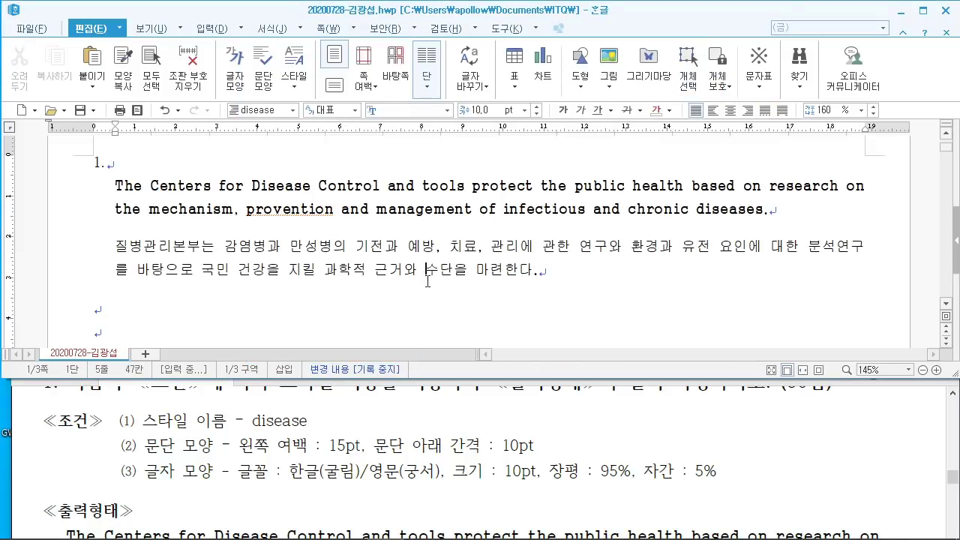
click(354, 456)
scroll(360, 457, down, 6)
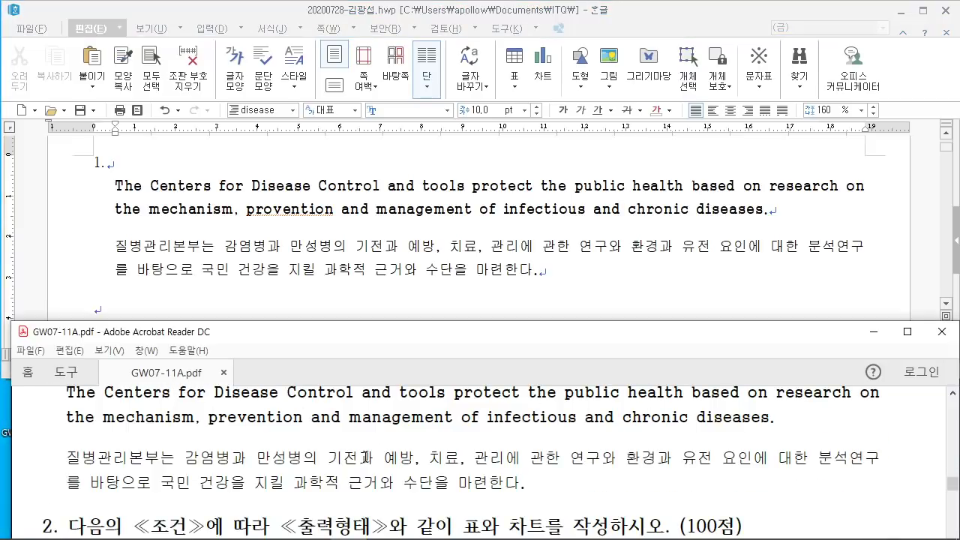
scroll(300, 418, down, 4)
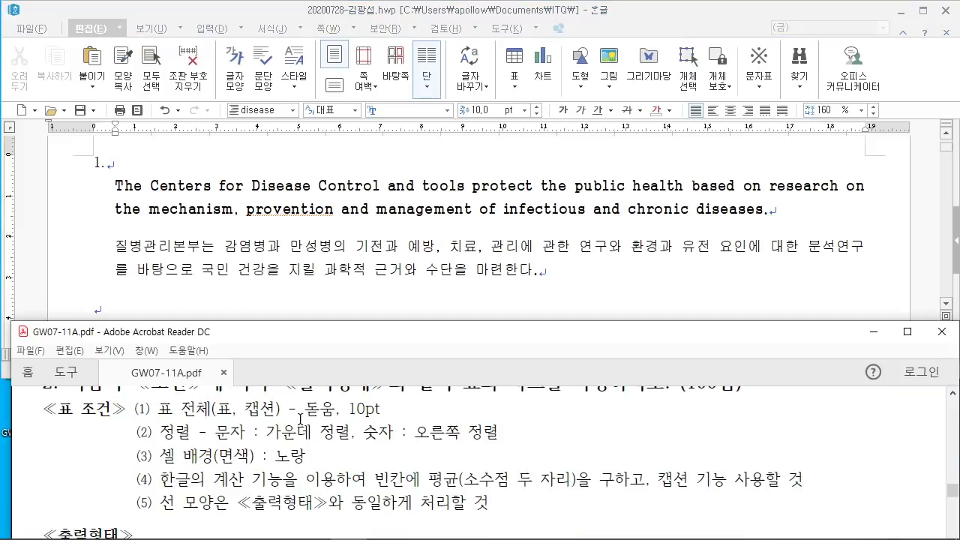
click(317, 297)
scroll(317, 289, down, 3)
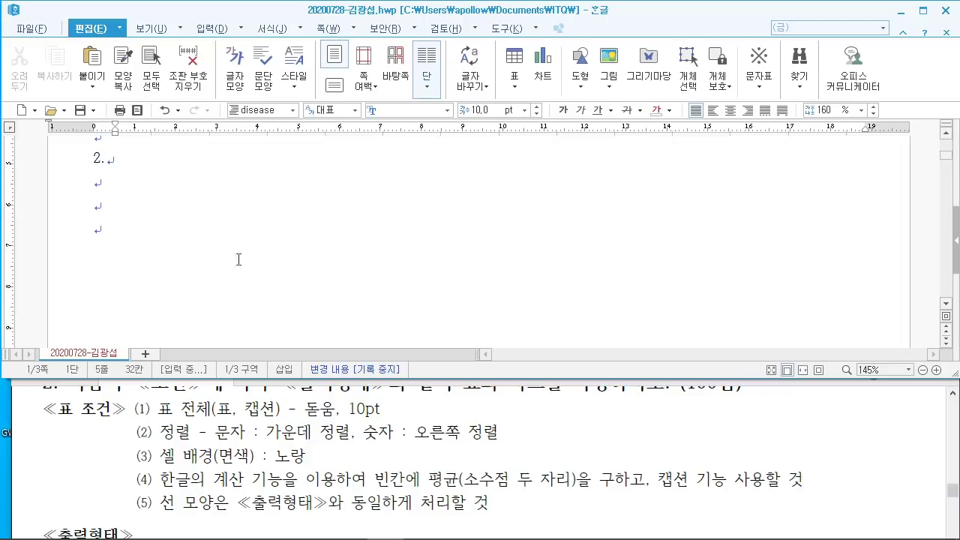
click(155, 207)
click(302, 431)
scroll(302, 430, down, 5)
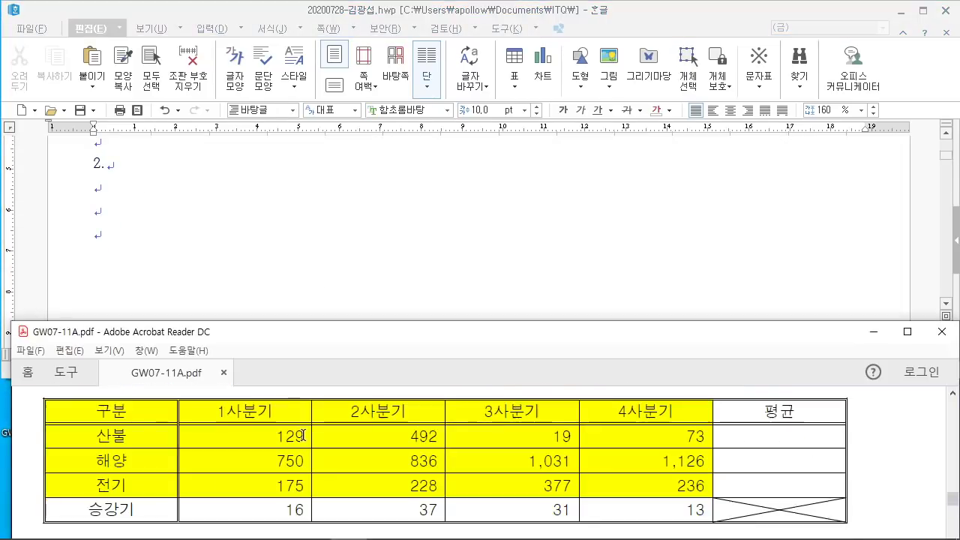
scroll(302, 430, up, 3)
scroll(307, 431, down, 5)
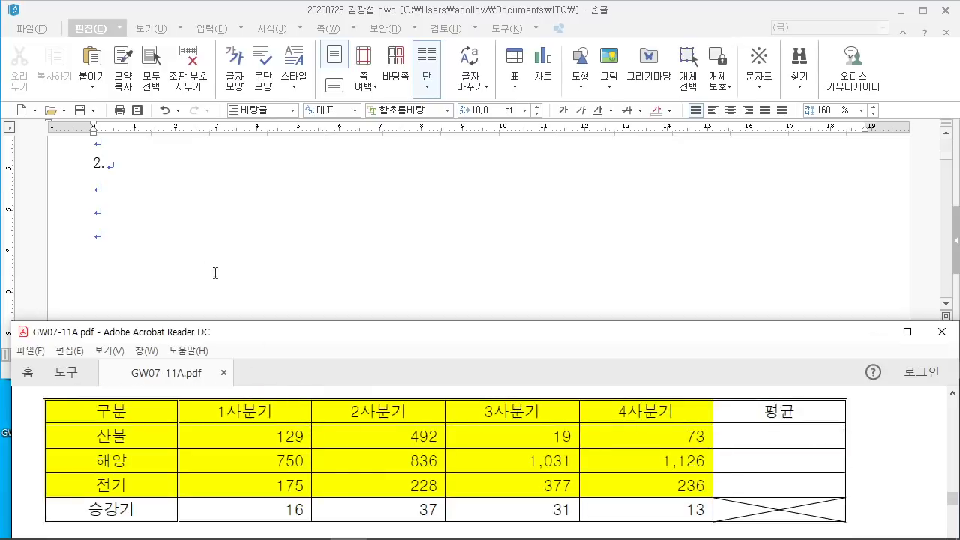
click(127, 190)
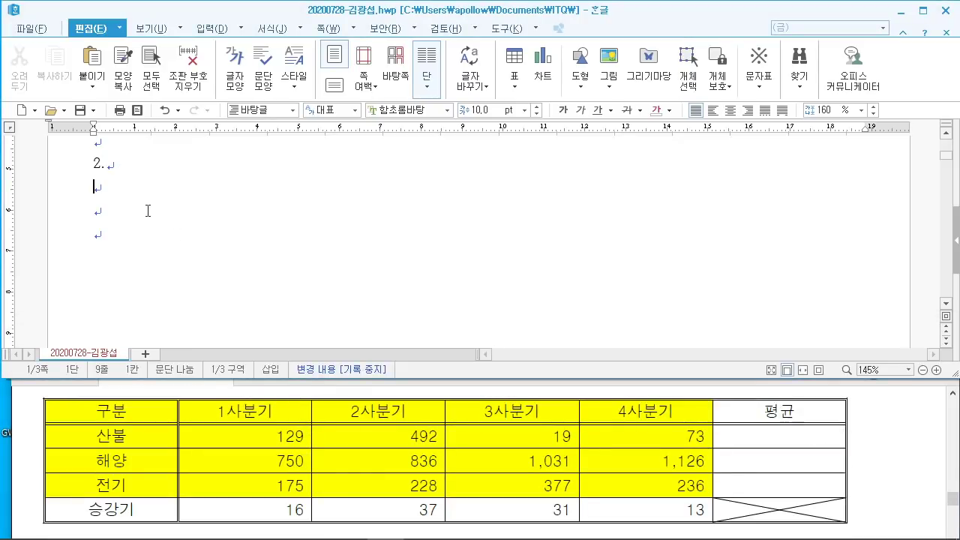
drag(252, 42, 432, 180)
Step: Open the Create Table dialog for the line below heading '2.'
drag(303, 79, 309, 135)
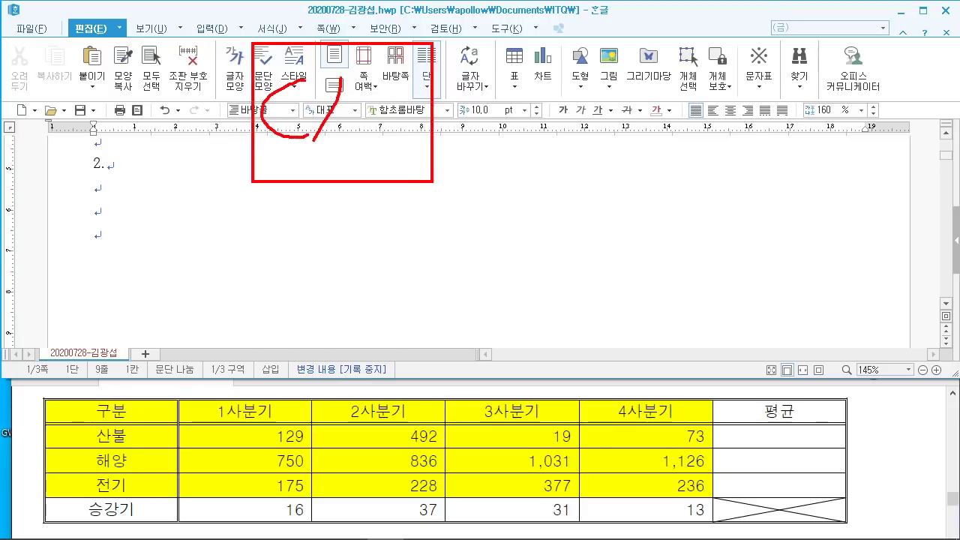
mouse_move(336, 75)
mouse_down()
mouse_move(353, 112)
mouse_move(465, 169)
mouse_up()
drag(433, 129, 510, 121)
drag(519, 51, 639, 174)
mouse_move(551, 81)
mouse_down()
mouse_move(559, 143)
mouse_move(578, 141)
mouse_up()
drag(589, 79, 585, 144)
drag(681, 167, 654, 218)
drag(705, 44, 841, 179)
mouse_move(739, 84)
mouse_down()
mouse_move(825, 87)
mouse_move(737, 211)
mouse_up()
drag(81, 249, 300, 268)
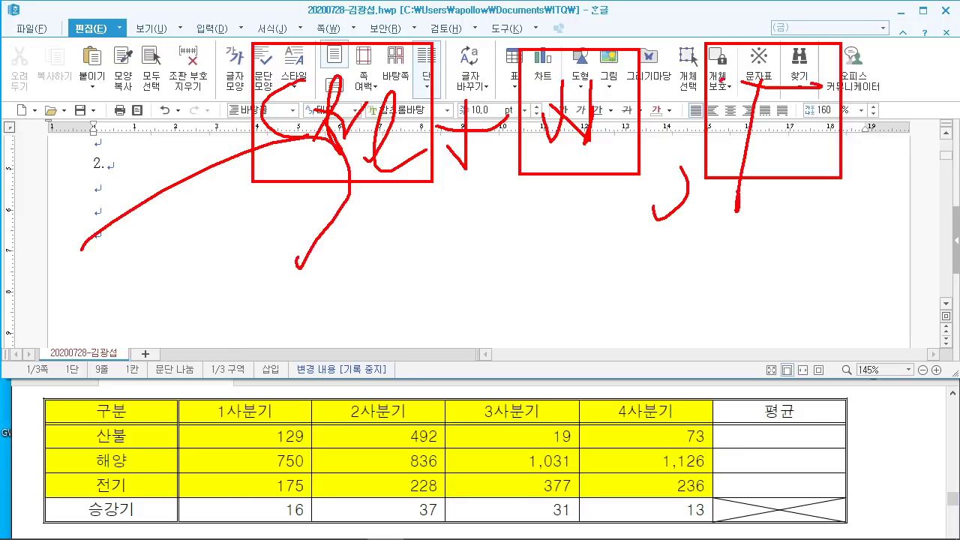
key(Escape)
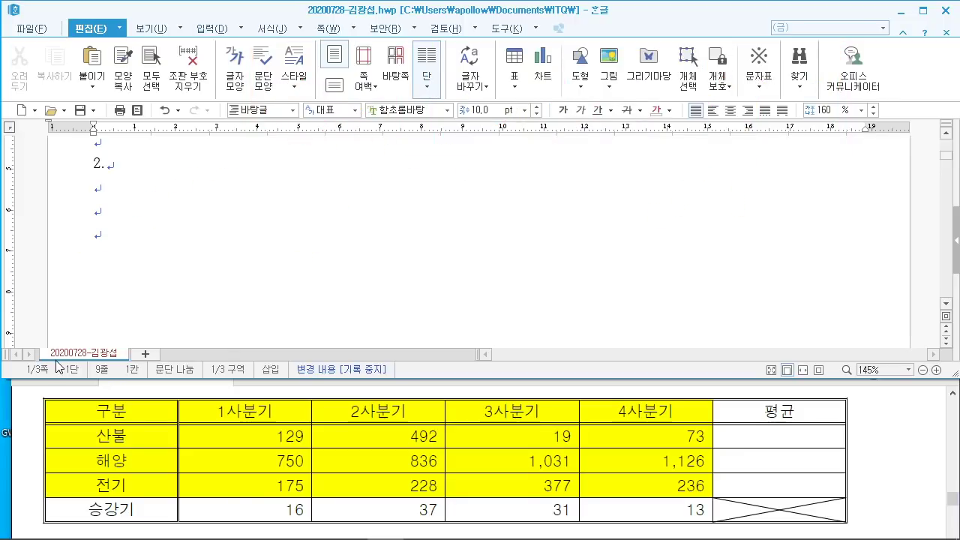
key(ctrl+n)
key(t)
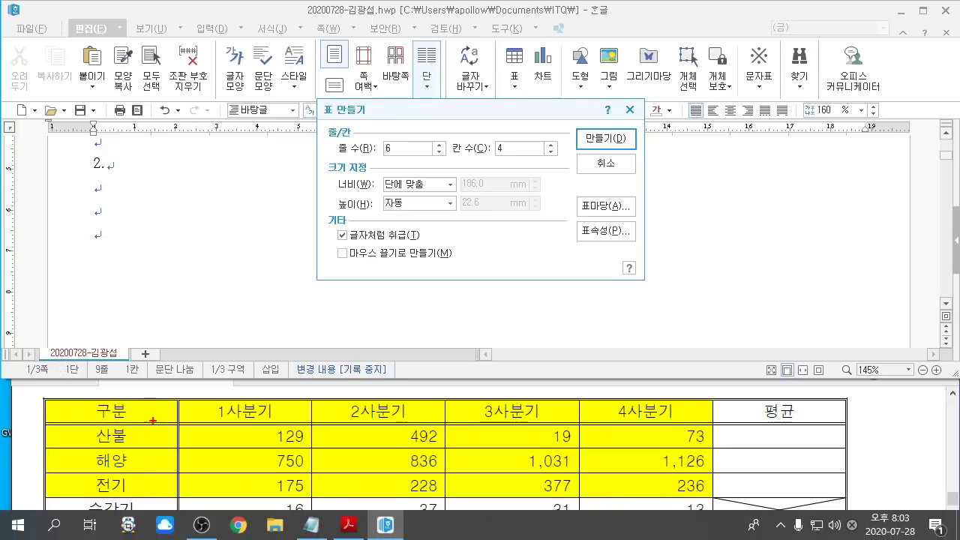
Step: Set the new table to 5 rows and 6 columns
mouse_move(83, 411)
mouse_down()
mouse_move(12, 411)
mouse_move(1, 431)
mouse_up()
drag(44, 455, 3, 455)
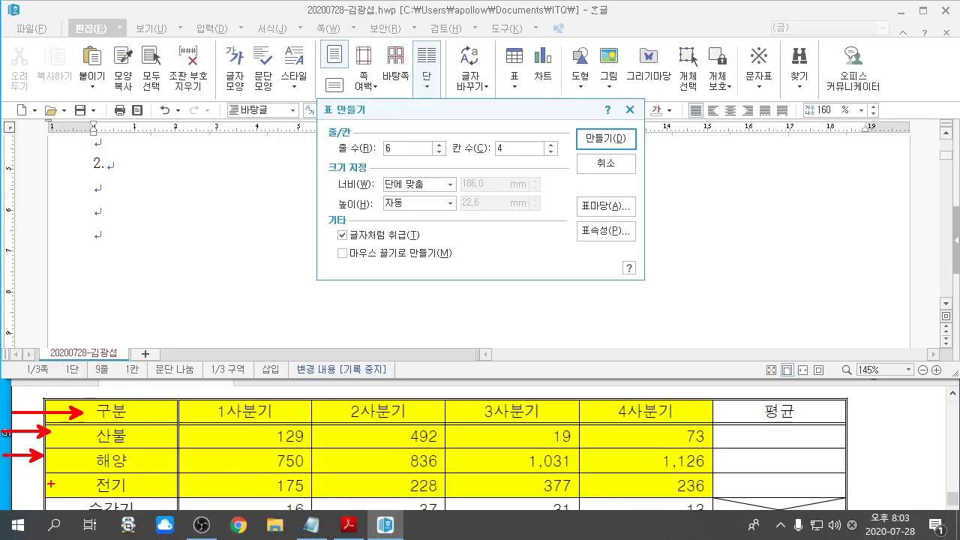
drag(53, 483, 26, 487)
drag(41, 500, 21, 504)
key(Escape)
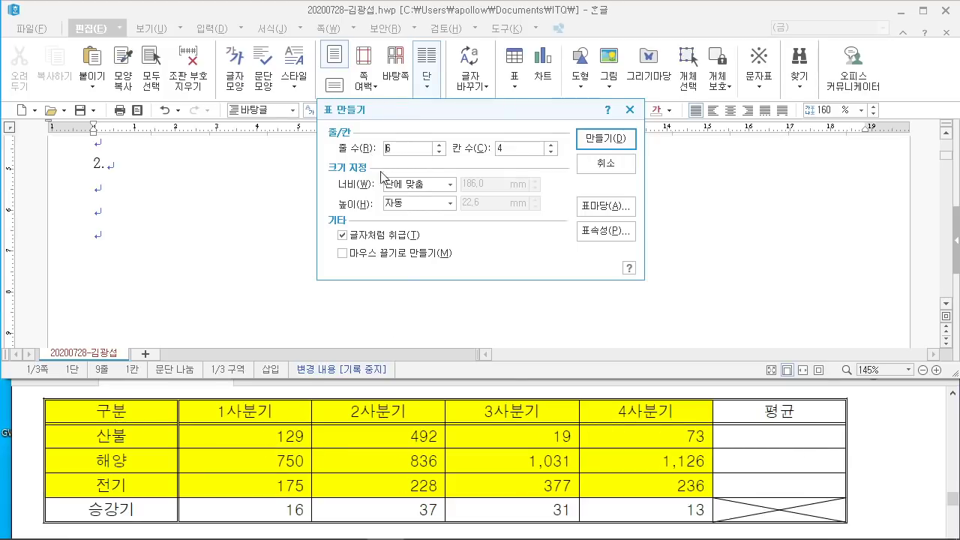
text(5)
key(Tab)
text(6)
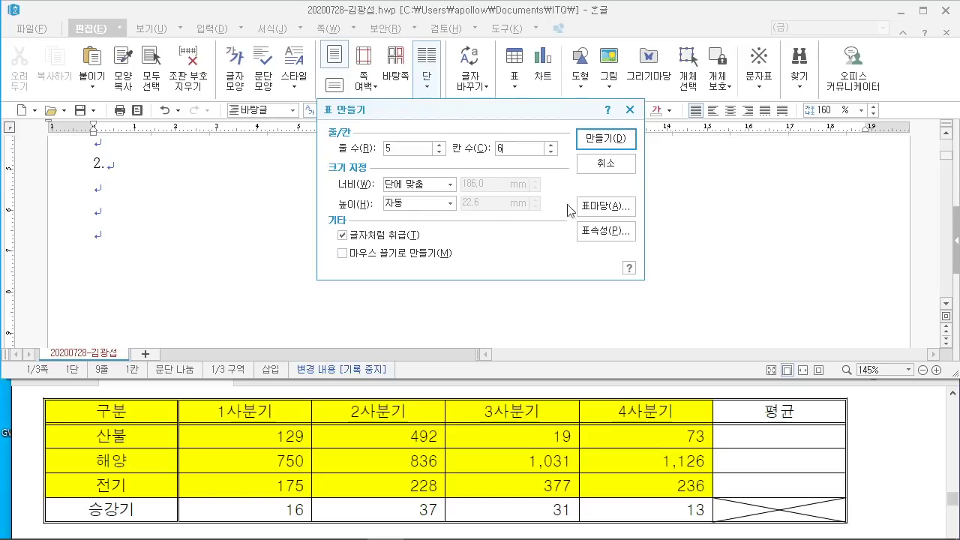
Step: Insert the table and fill the first column: 구분, 산불, 해양, 전기, 승강기
click(601, 139)
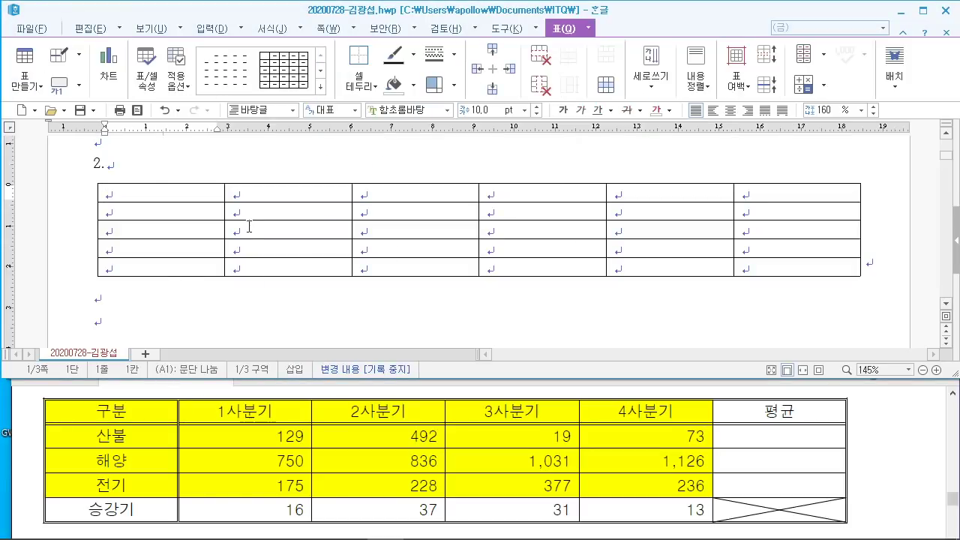
text(구분)
key(Down)
text(산불)
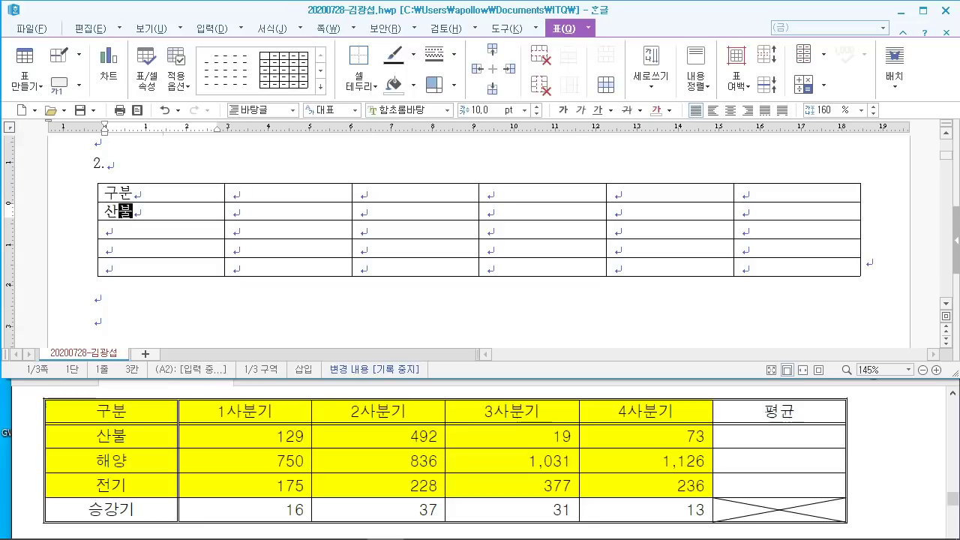
key(Down)
text(해양)
key(Down)
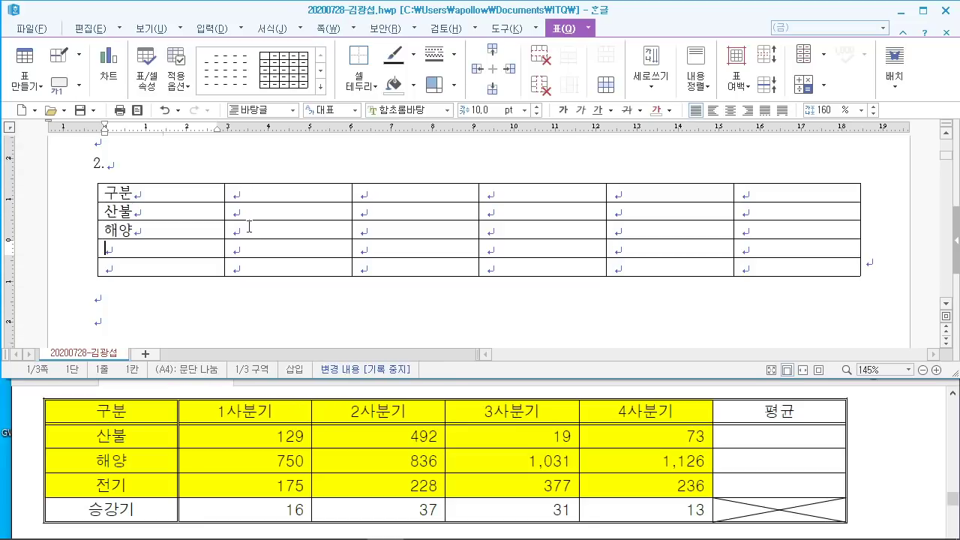
text(전기)
key(Down)
text(승강ㄱ)
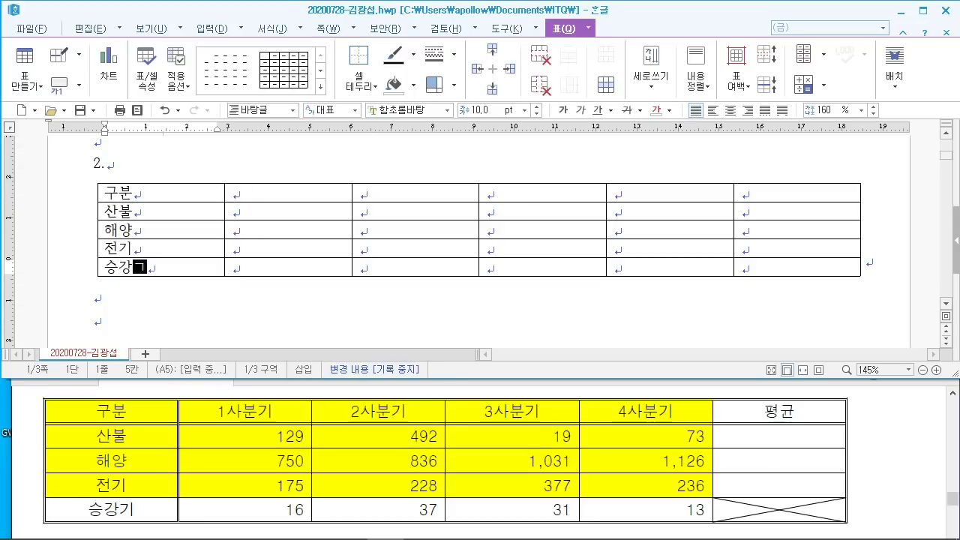
text(ㅣ)
Step: Fill the 1사분기 column with 129, 750, 175 and 15
click(297, 193)
text(1)
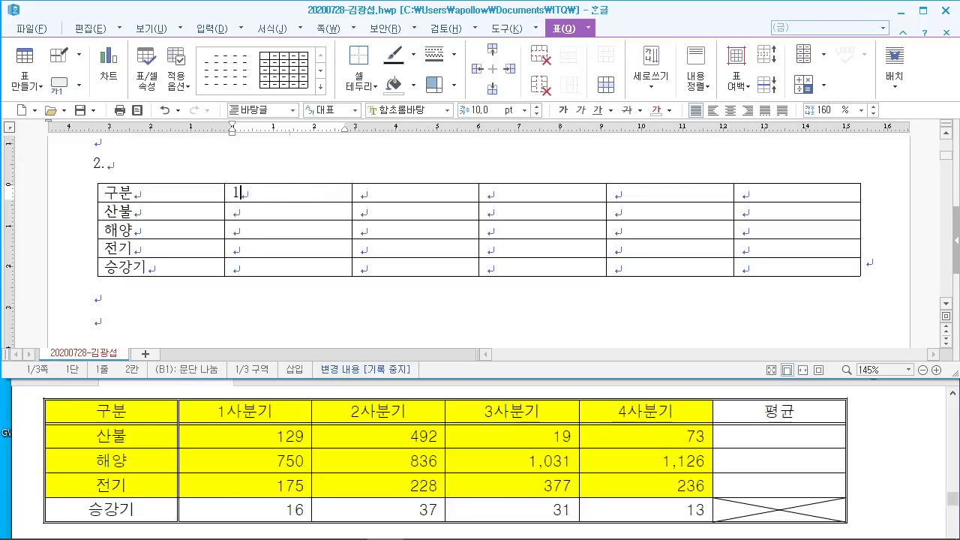
text(사분기)
key(Down)
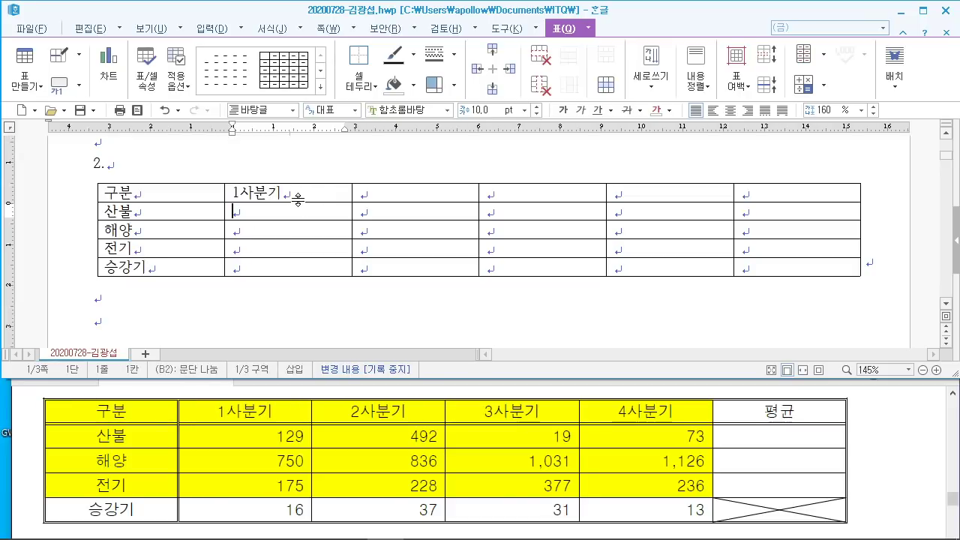
text(129)
key(Down)
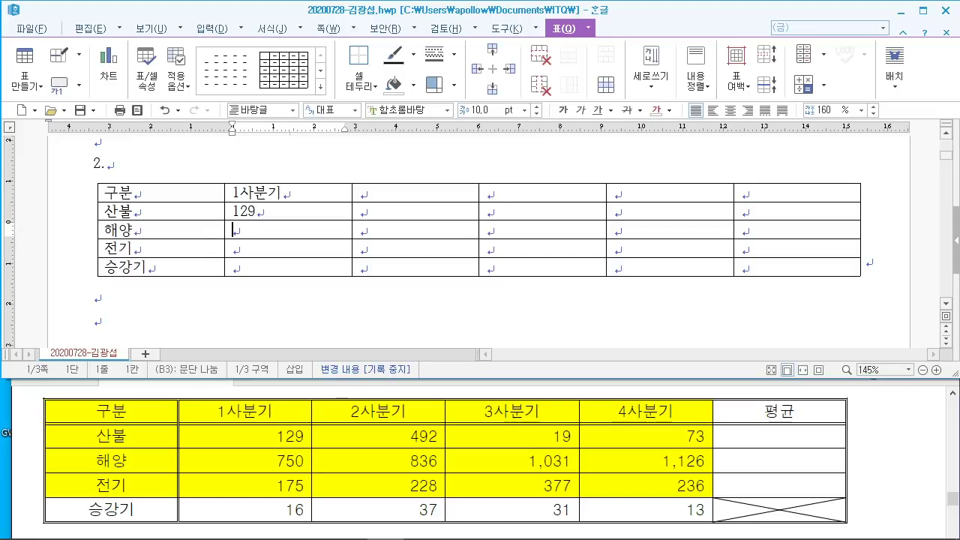
text(750)
key(Down)
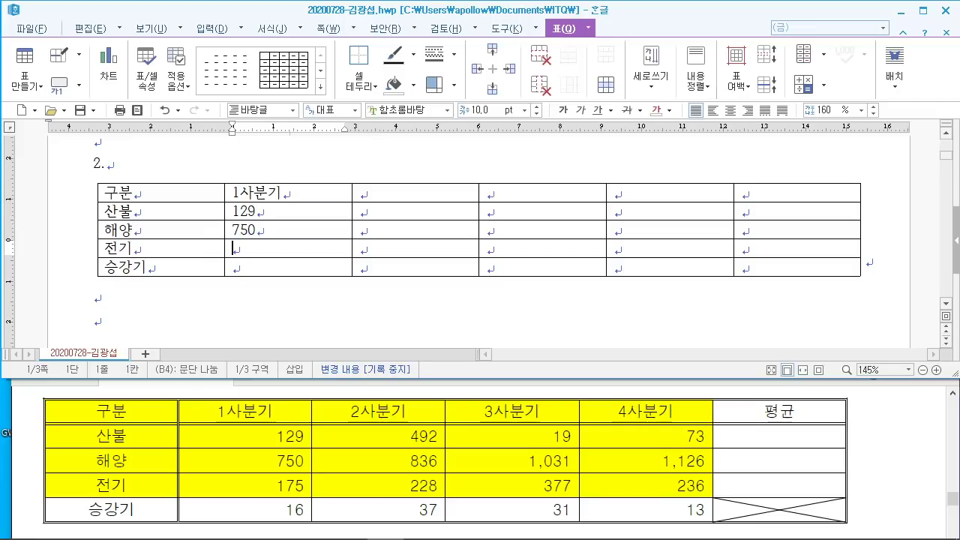
text(175)
key(Down)
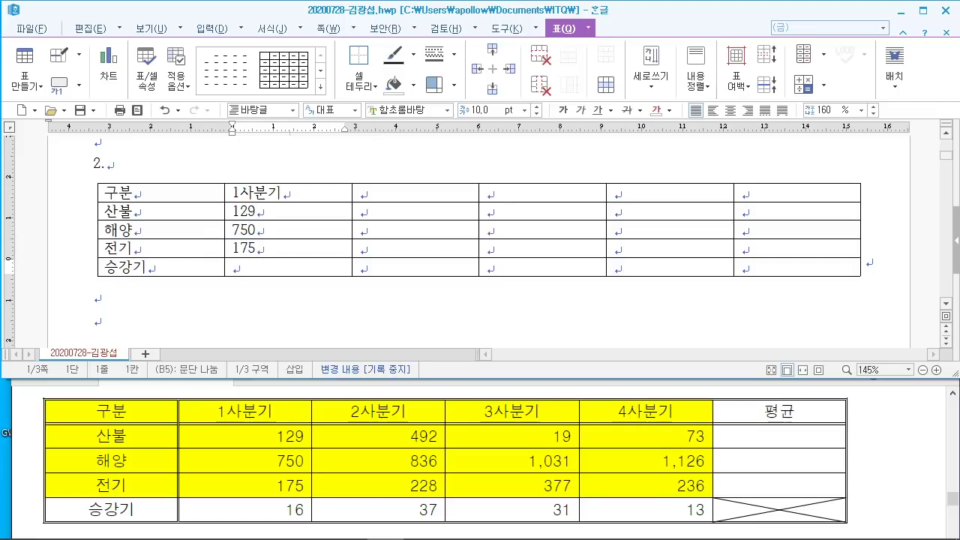
text(15)
Step: Fill the 2사분기 column with 492, 836 and 228
click(412, 197)
text(2사분ㄱ)
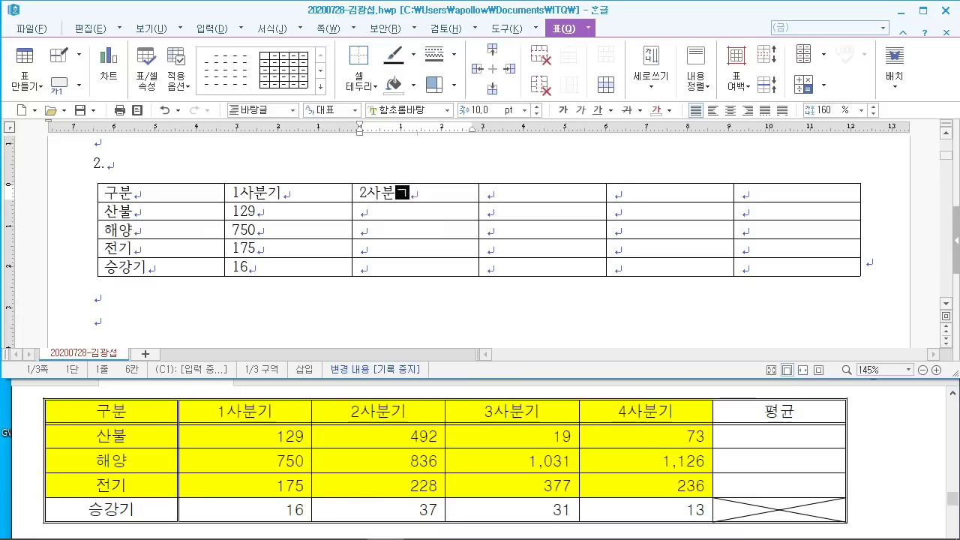
key(Down)
text(49)
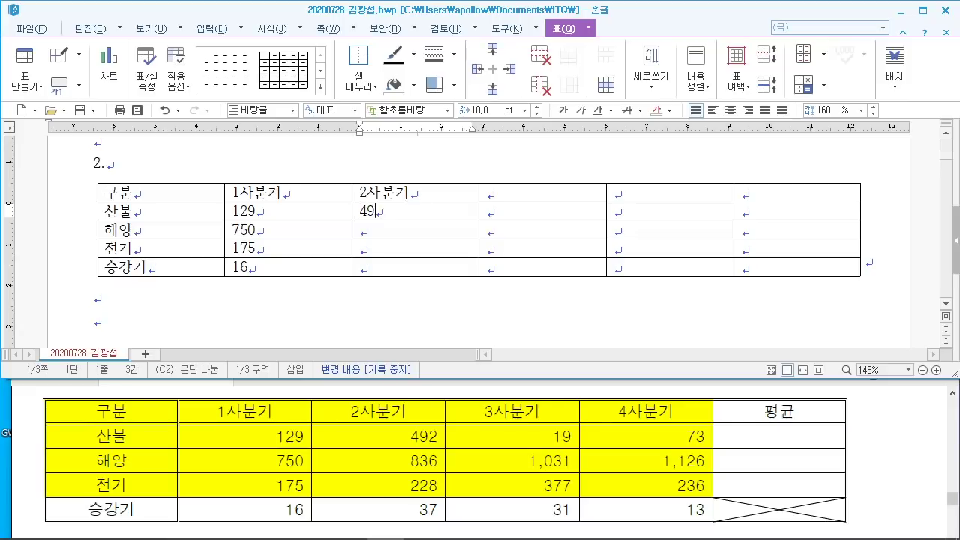
text(2)
key(Down)
text(8)
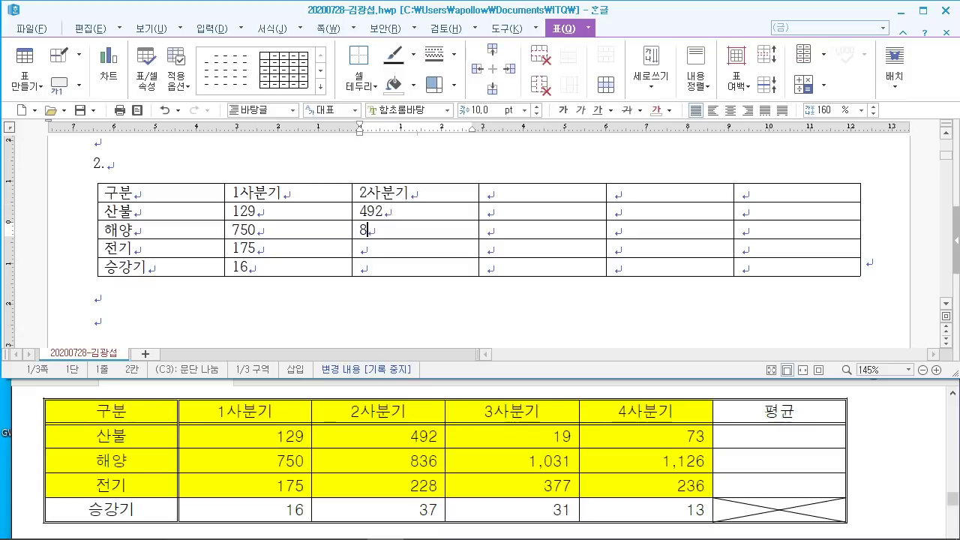
text(36)
key(Down)
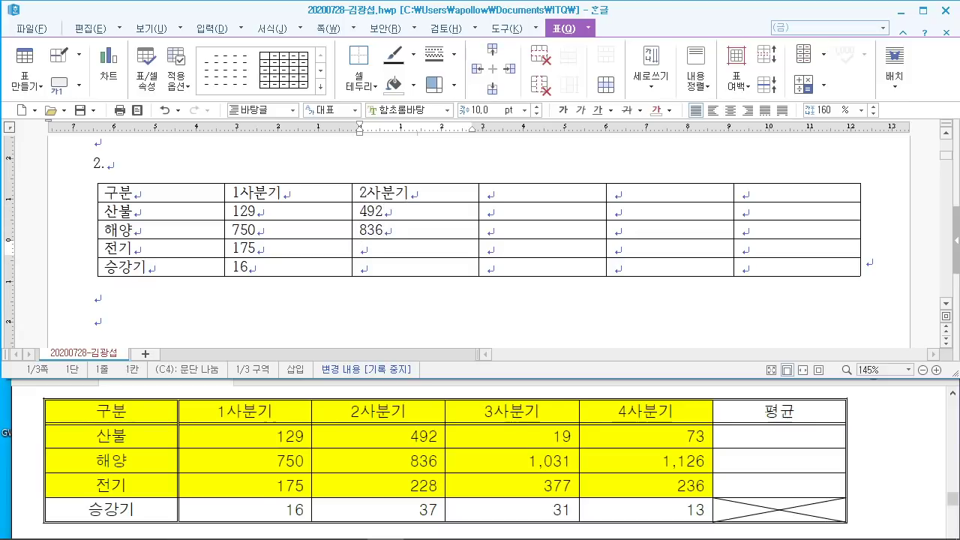
text(228)
key(Down)
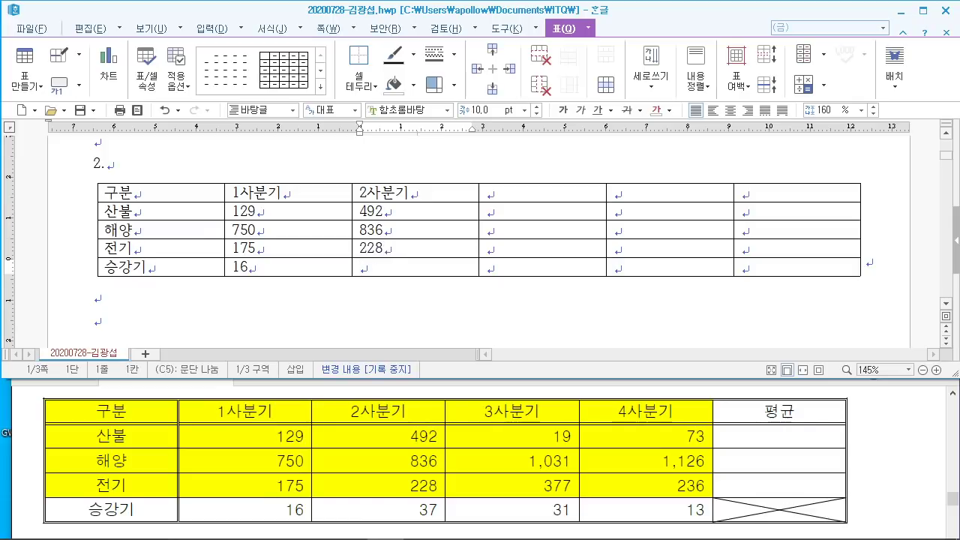
Step: Fill the 3사분기 column with 19, 1,031 and 377
click(527, 191)
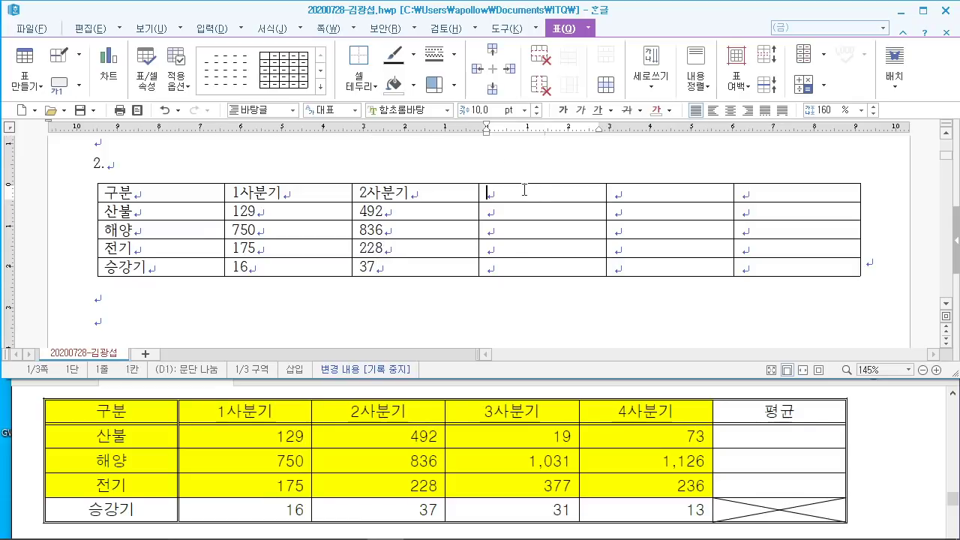
text(3사분기)
key(Down)
text(1)
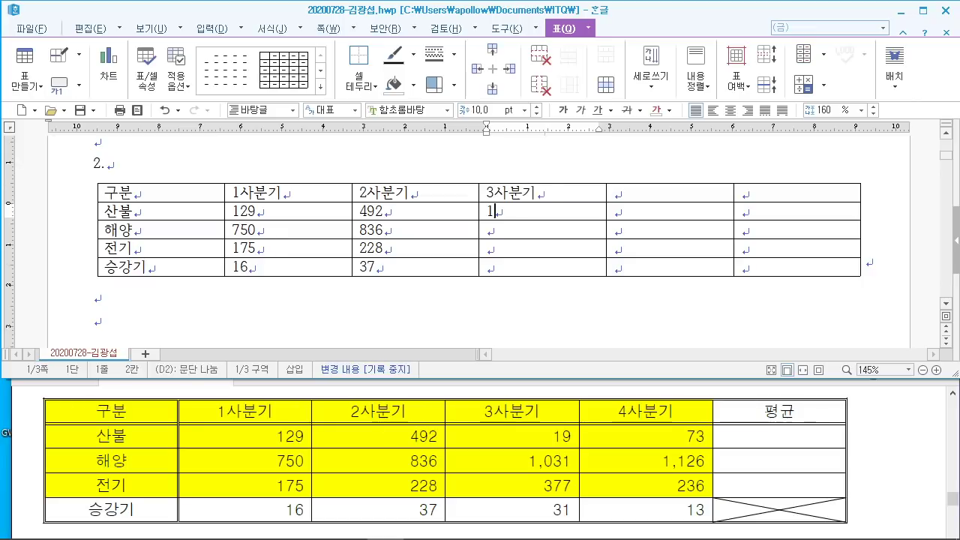
text(9)
key(Down)
text(1,)
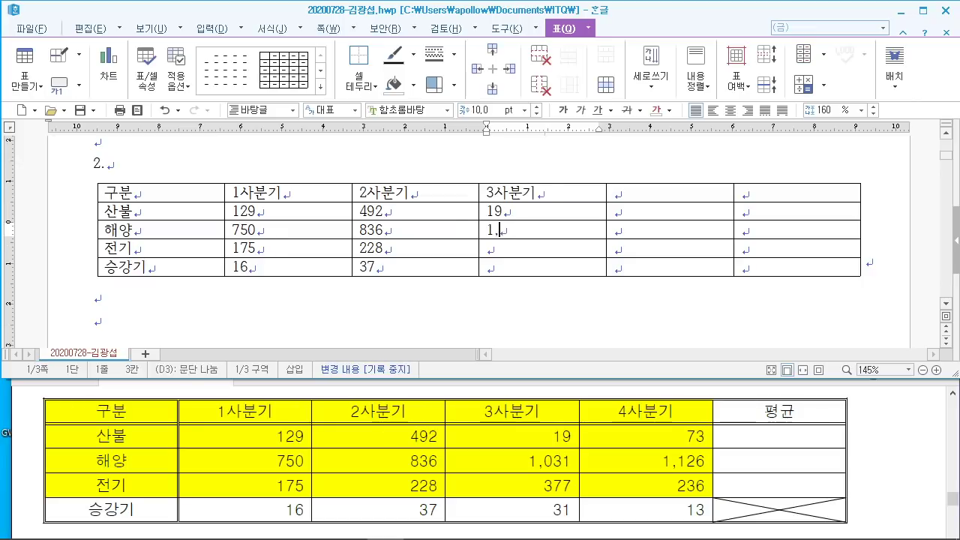
text(031)
key(Down)
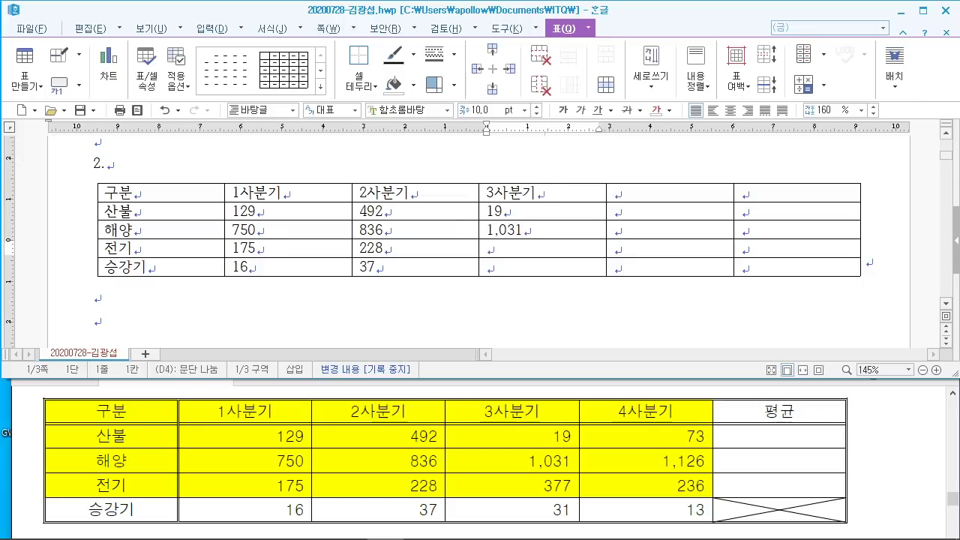
text(377)
key(Down)
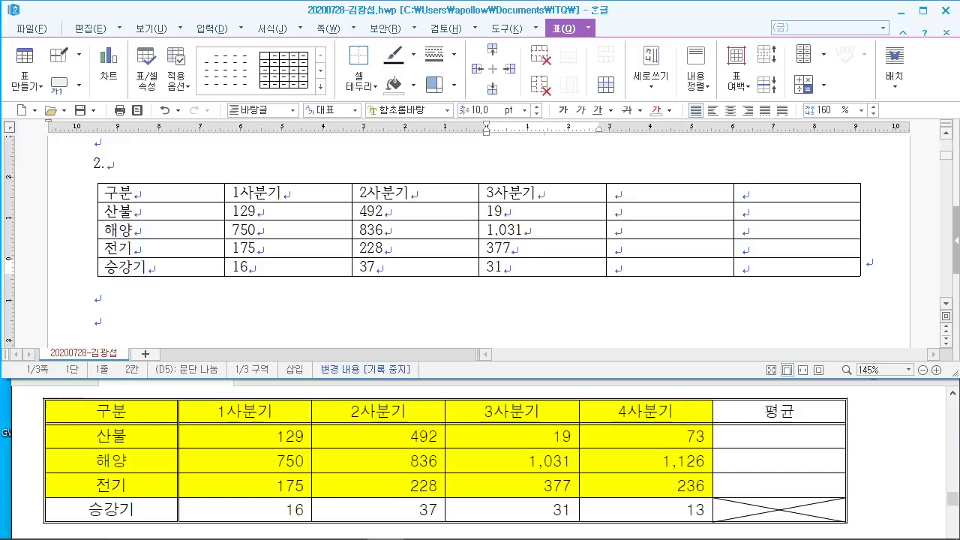
Step: Fill the 4사분기 column with 72, 1,12, 236 and 13, and type 평균 in the top-right header
click(649, 192)
text(4사분)
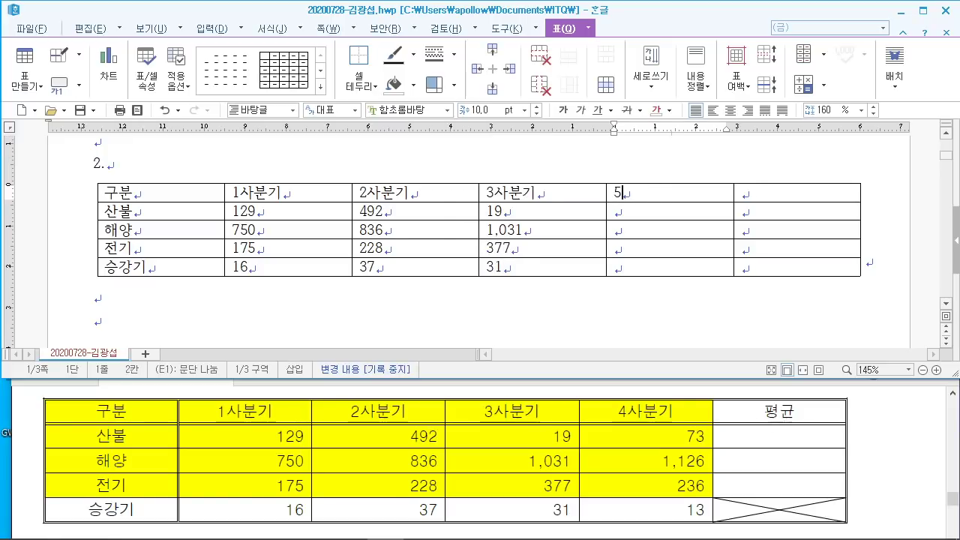
text(기)
key(Down)
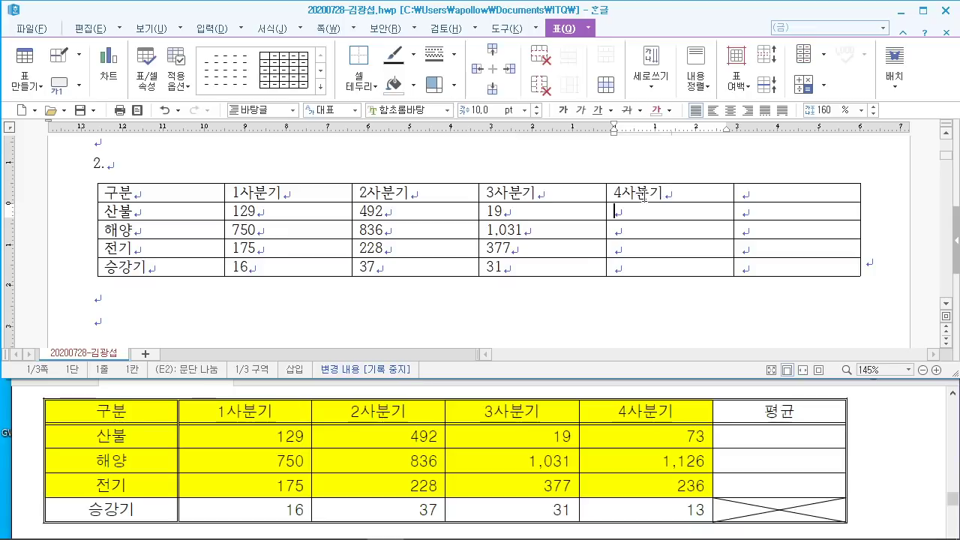
text(72)
key(Down)
text(1,126)
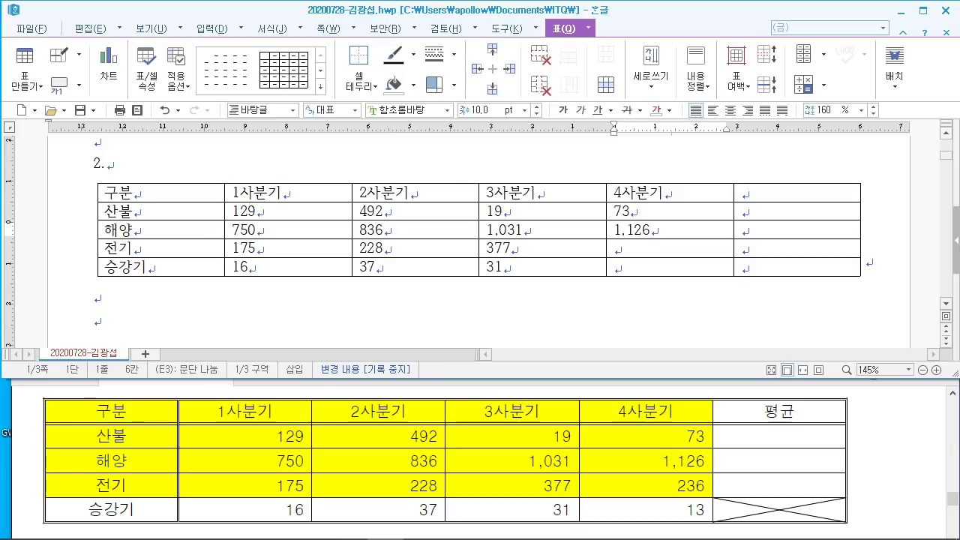
key(Down)
text(236)
key(Down)
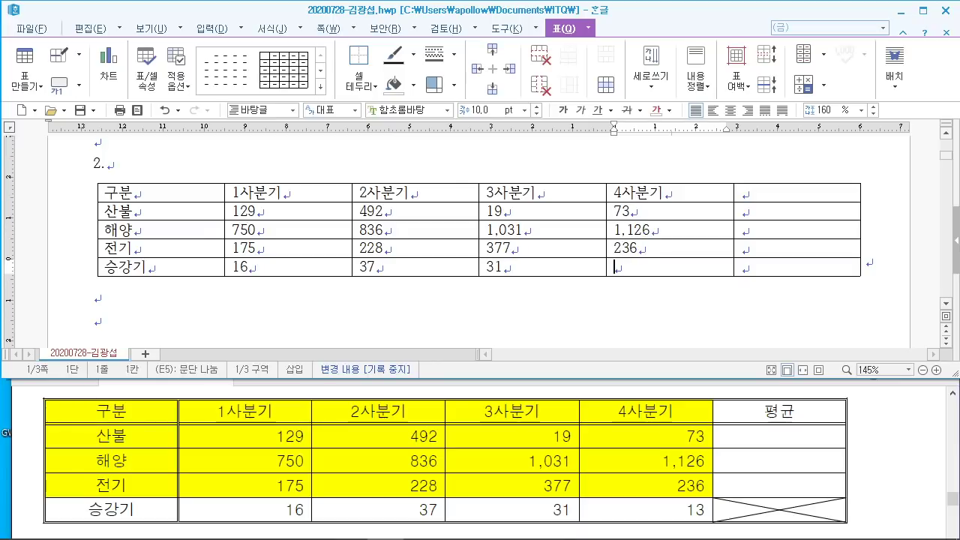
text(13)
click(777, 197)
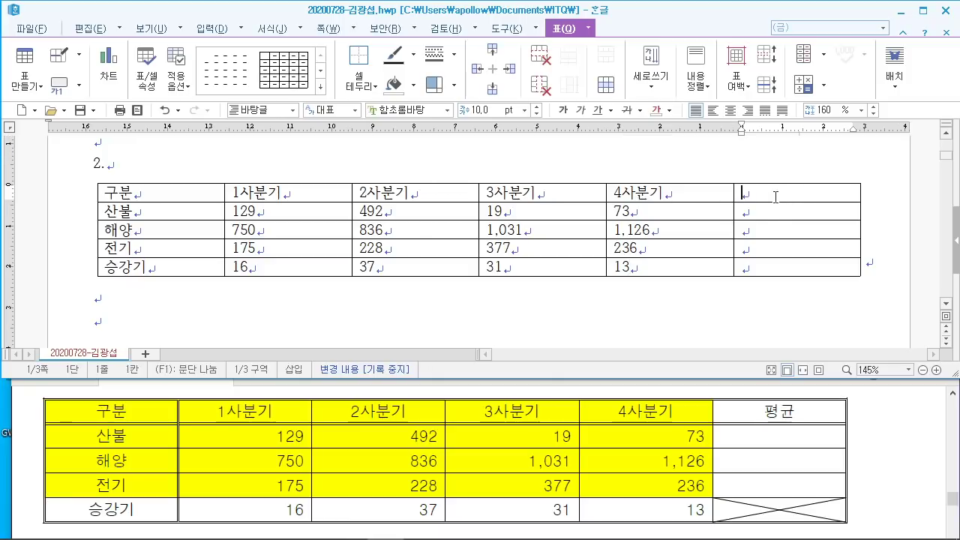
text(평균)
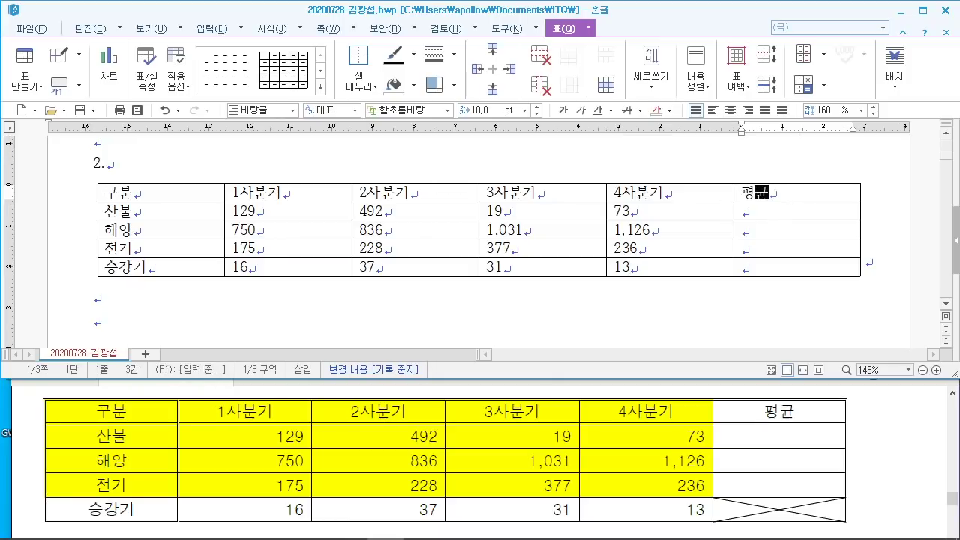
Step: Give the whole table a double-line outer border
click(372, 298)
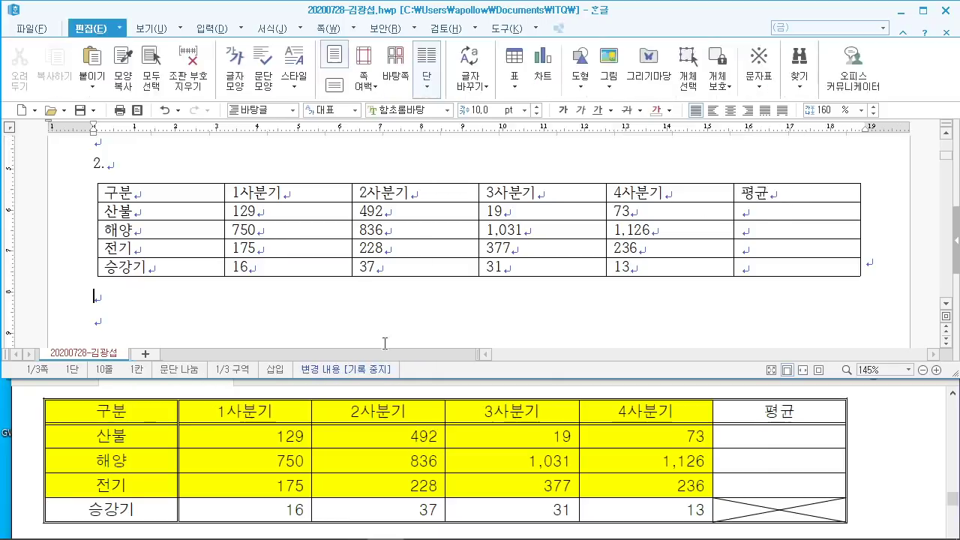
scroll(395, 455, up, 5)
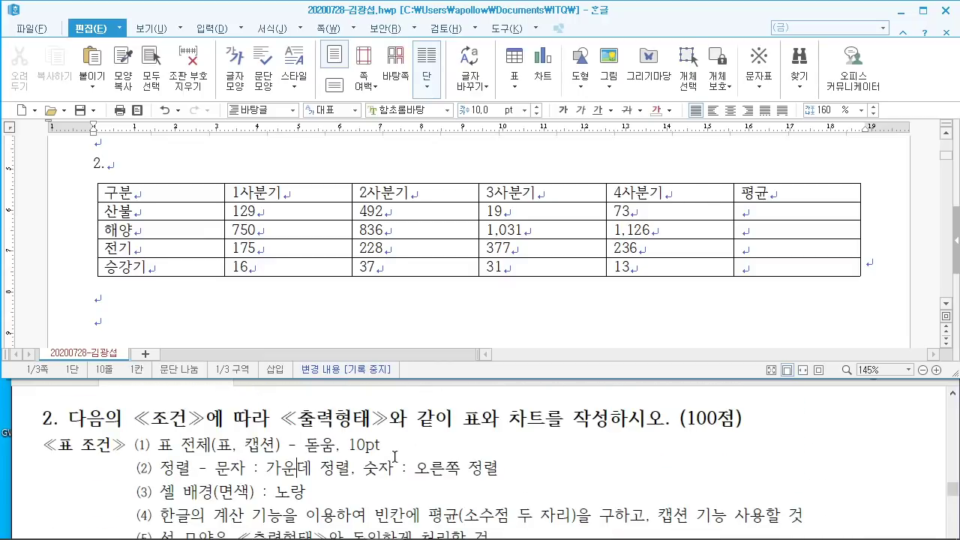
drag(154, 191, 817, 291)
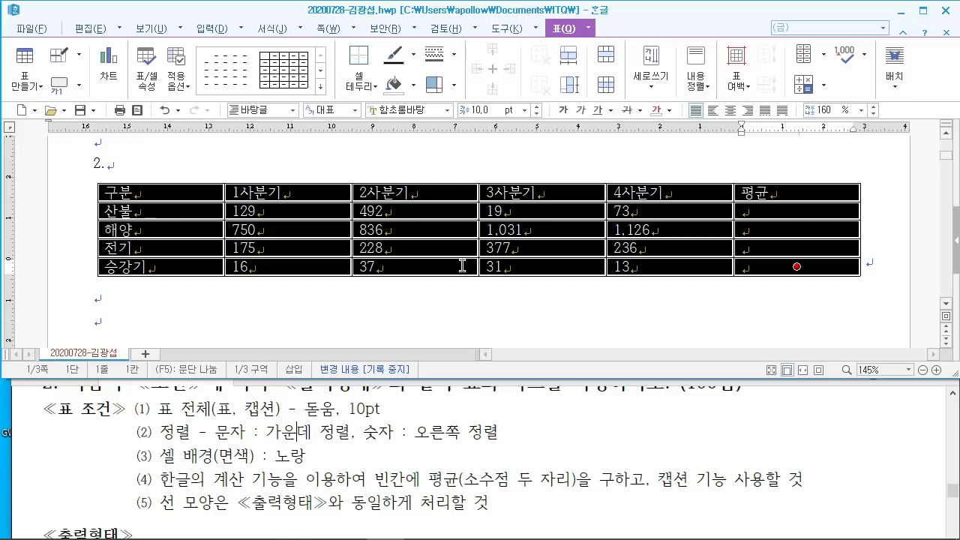
key(l)
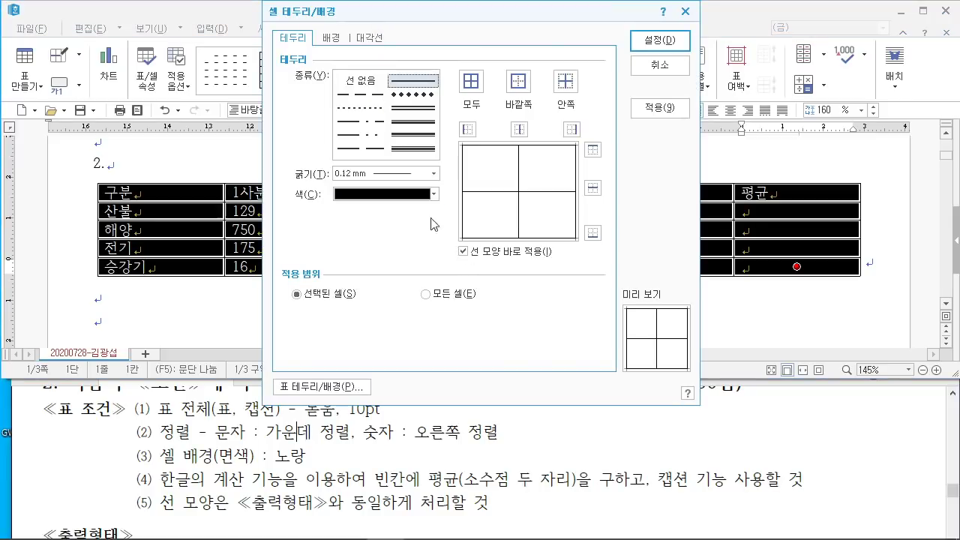
scroll(352, 443, down, 2)
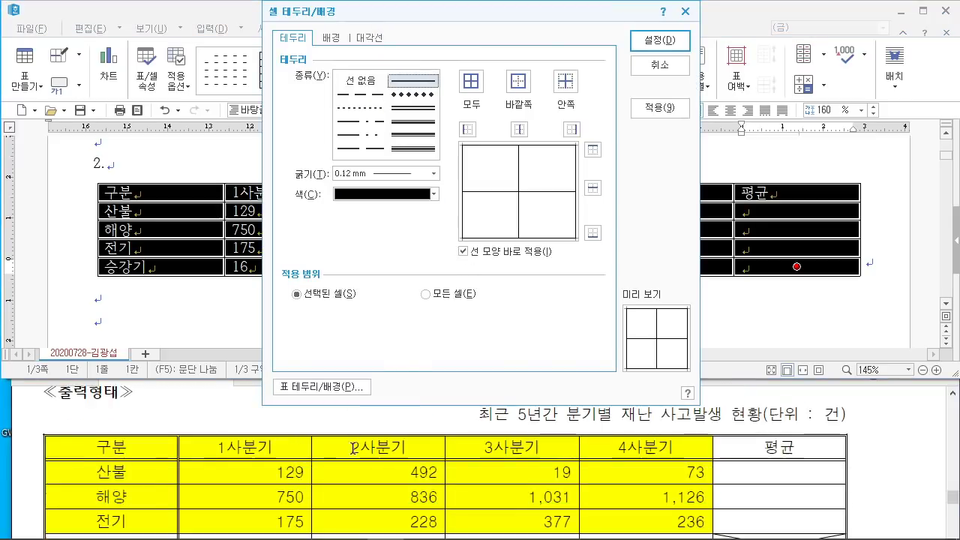
click(417, 109)
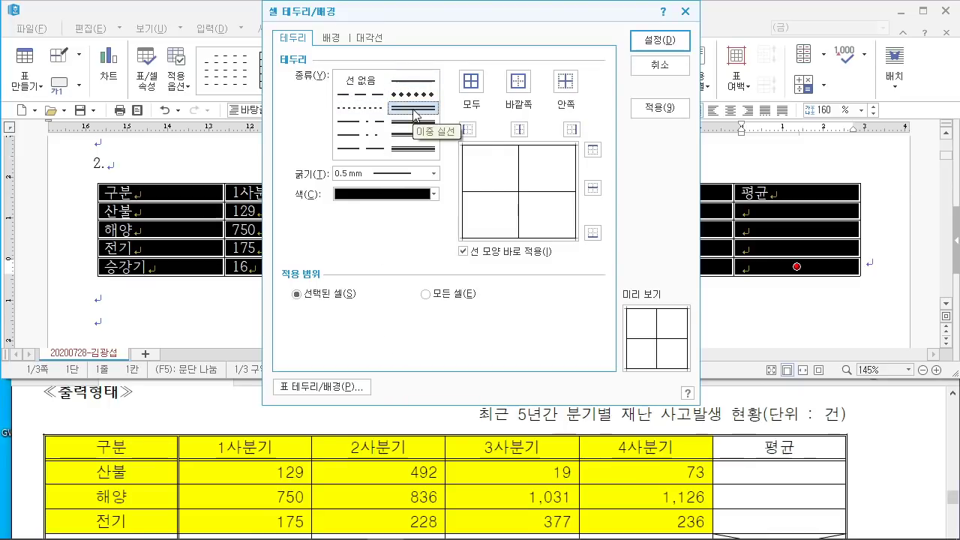
click(519, 82)
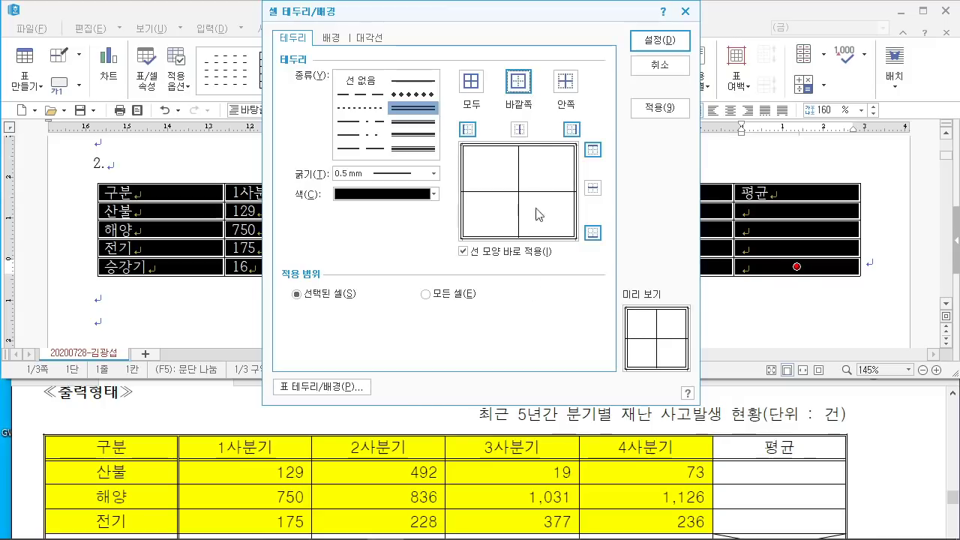
click(659, 40)
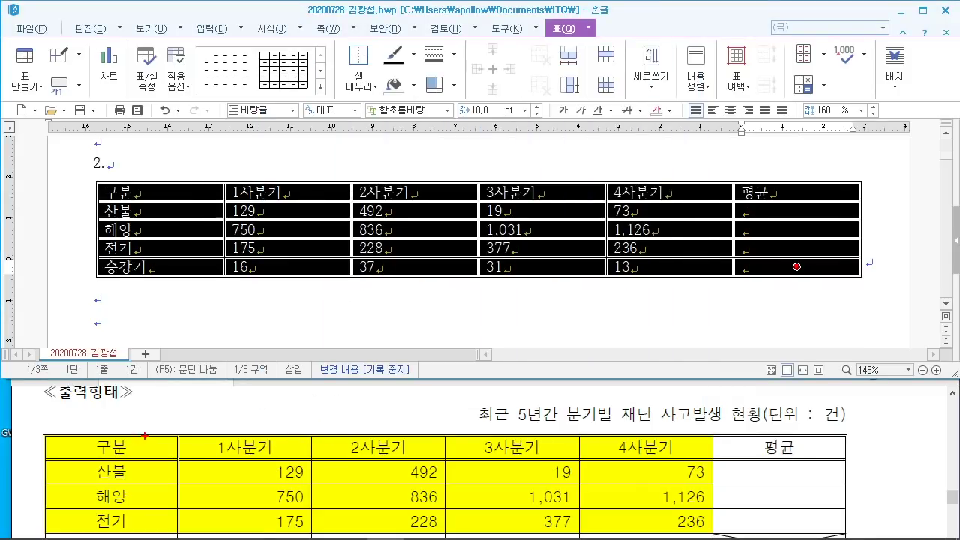
Step: Drag the bottom row border down to make all table rows taller
drag(349, 135, 474, 215)
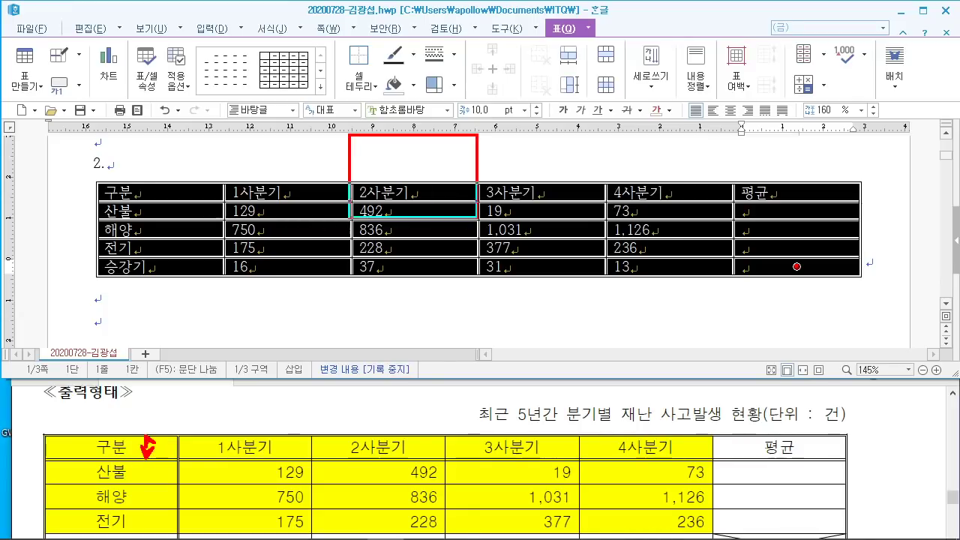
mouse_move(402, 147)
mouse_down()
mouse_move(433, 197)
mouse_move(453, 168)
mouse_move(528, 149)
mouse_move(552, 159)
mouse_up()
drag(570, 97, 669, 220)
drag(624, 121, 638, 198)
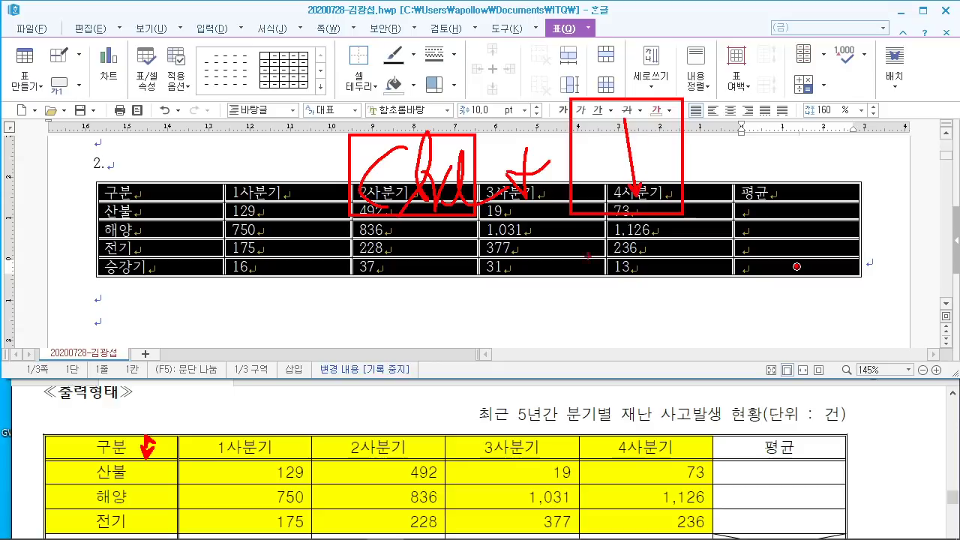
key(Escape)
drag(436, 257, 437, 259)
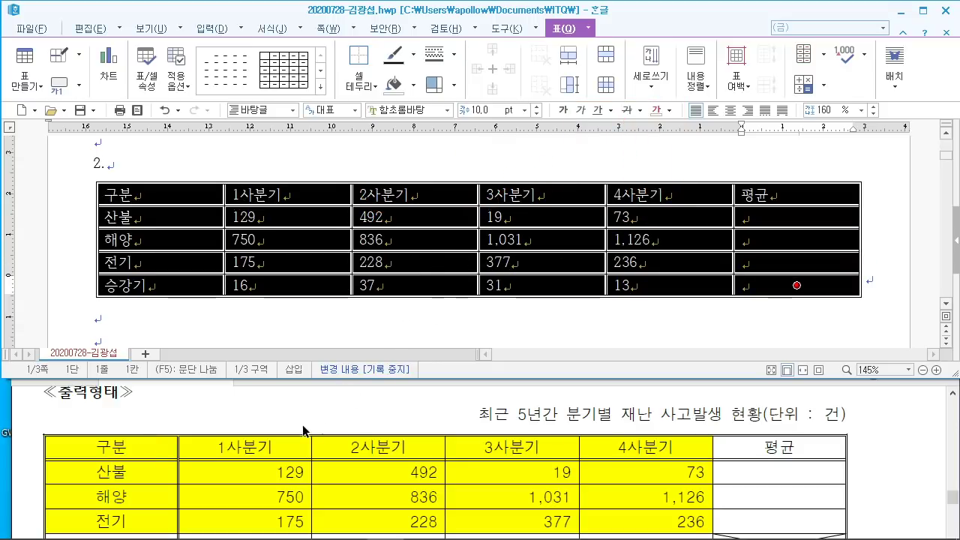
Step: Set the selected table's text to 돋움 and centre-align it in every cell
scroll(303, 430, up, 4)
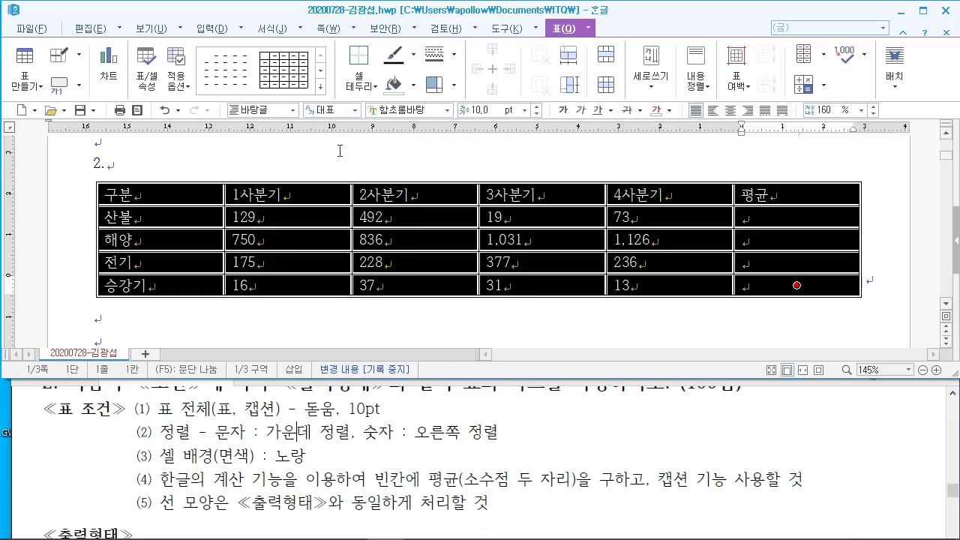
click(430, 110)
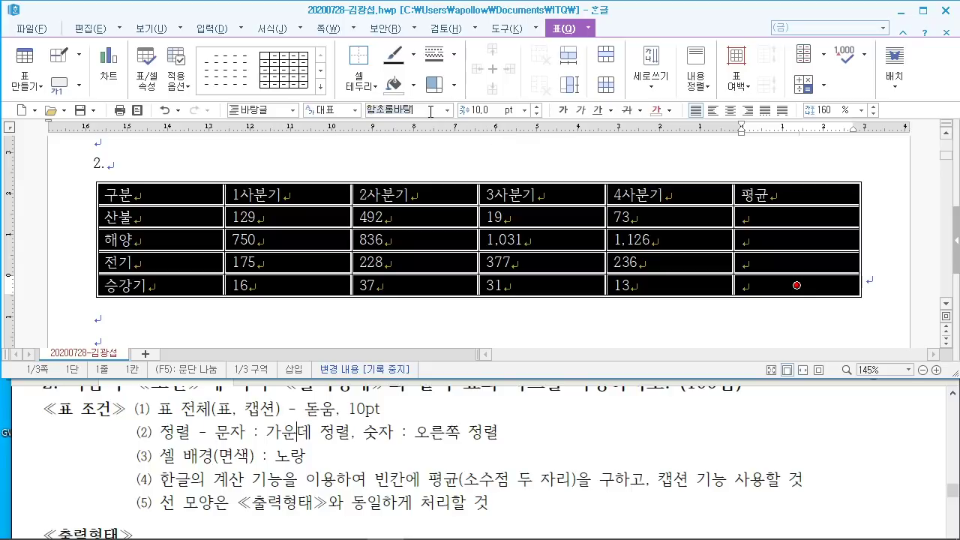
text(돋움)
key(Return)
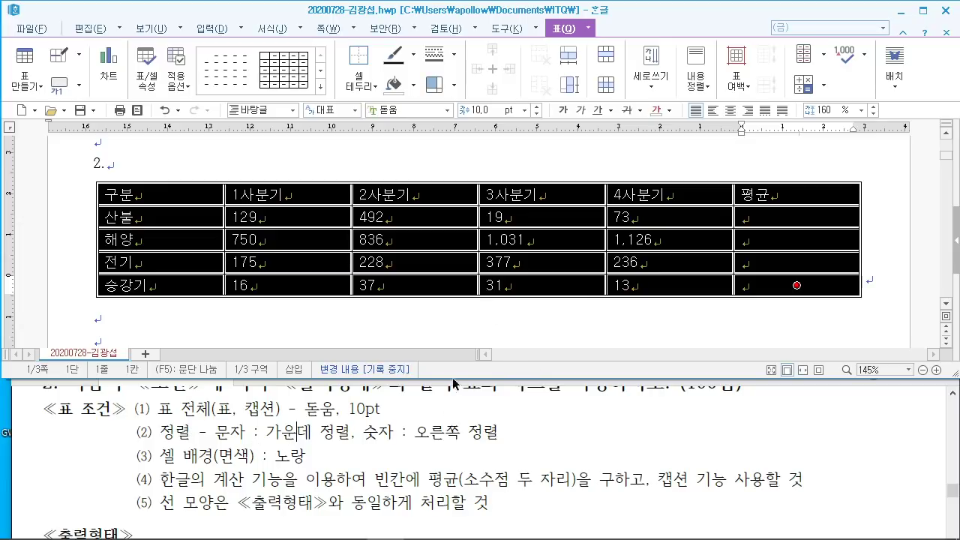
click(729, 110)
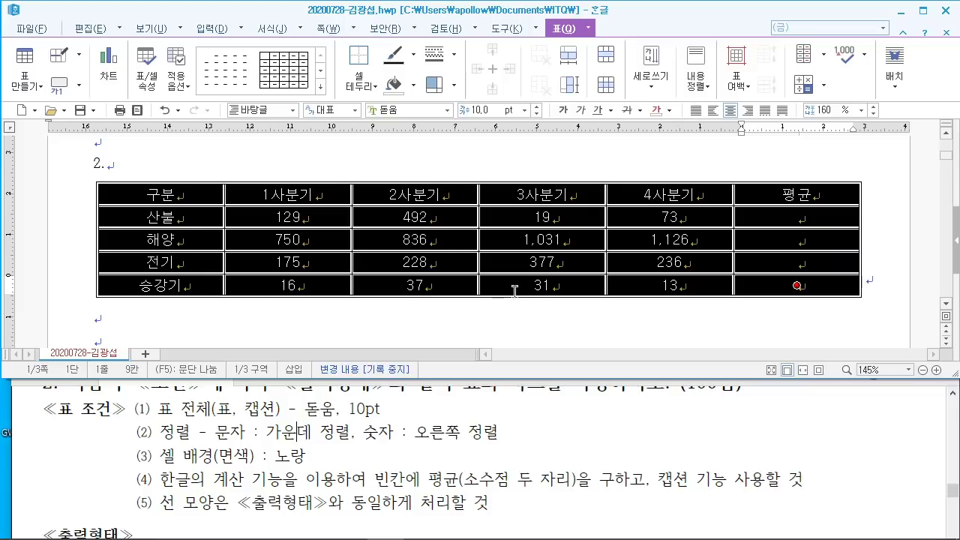
click(335, 335)
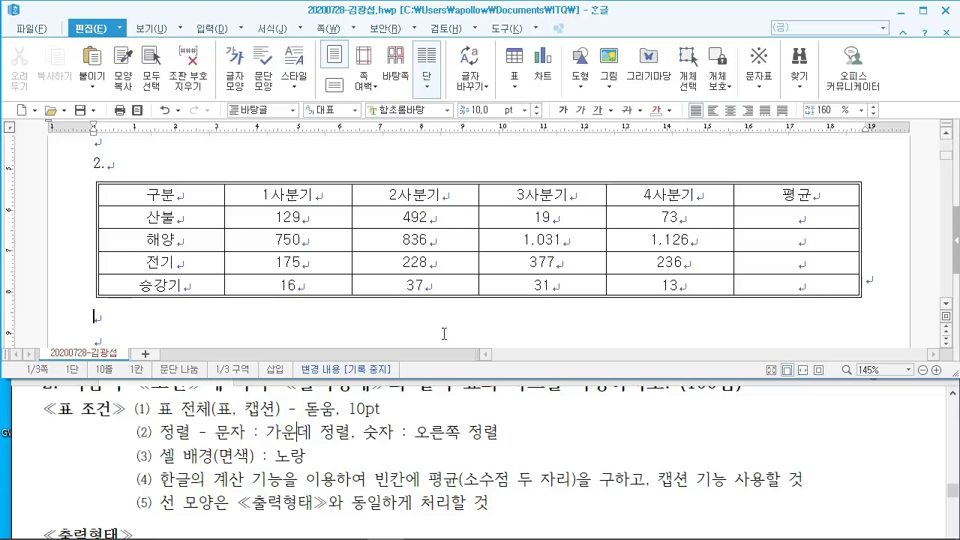
Step: Draw both \ and / diagonals across the 승강기 row's empty 평균 cell
scroll(634, 405, down, 4)
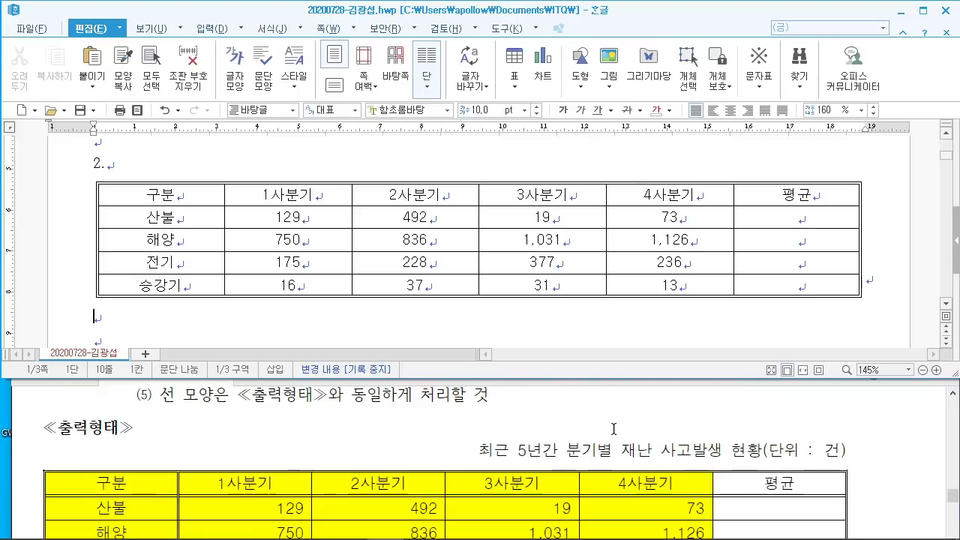
click(816, 287)
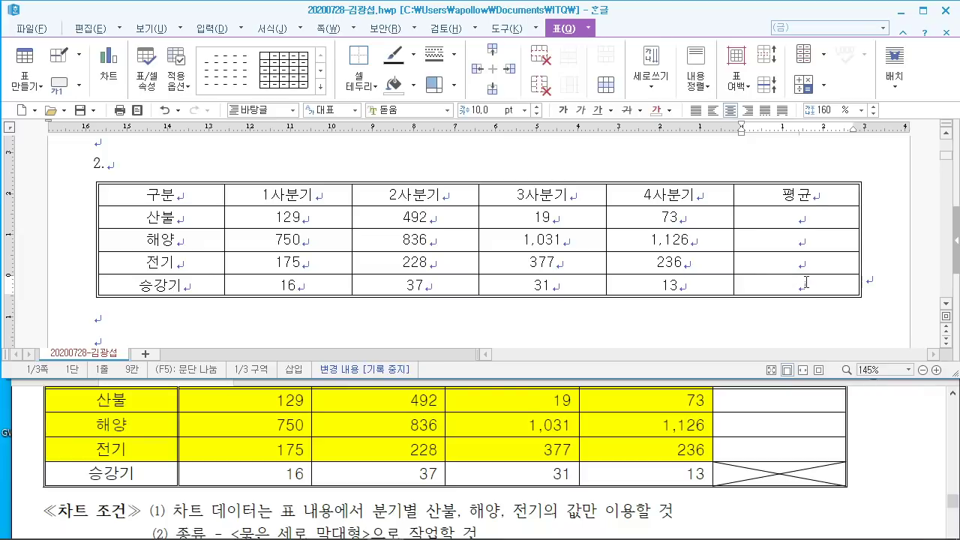
mouse_move(806, 282)
mouse_down()
mouse_move(801, 270)
mouse_move(803, 279)
mouse_up()
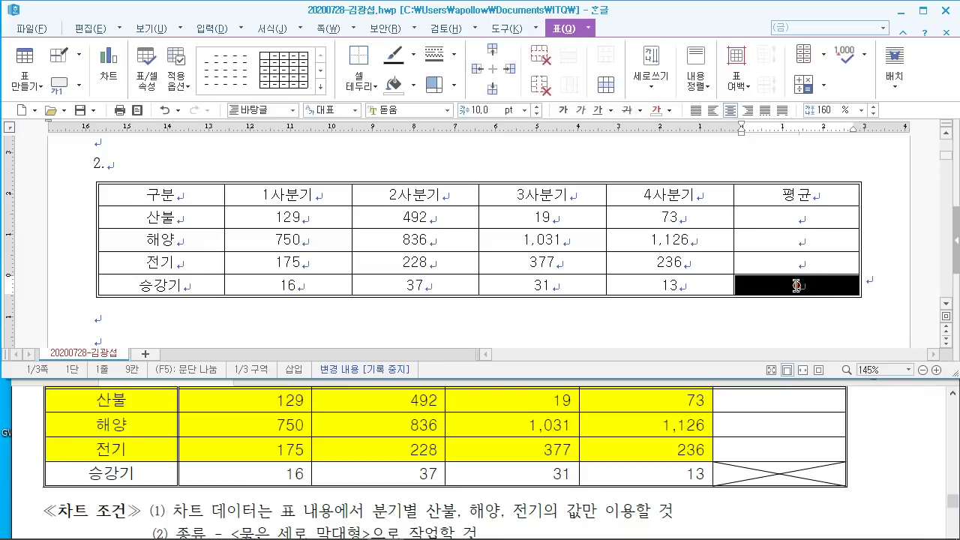
key(l)
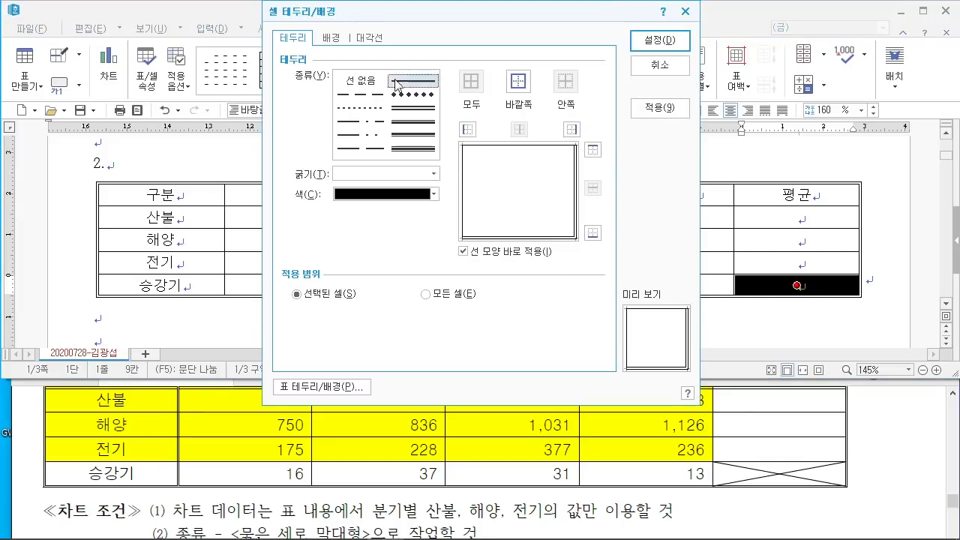
click(369, 37)
click(323, 237)
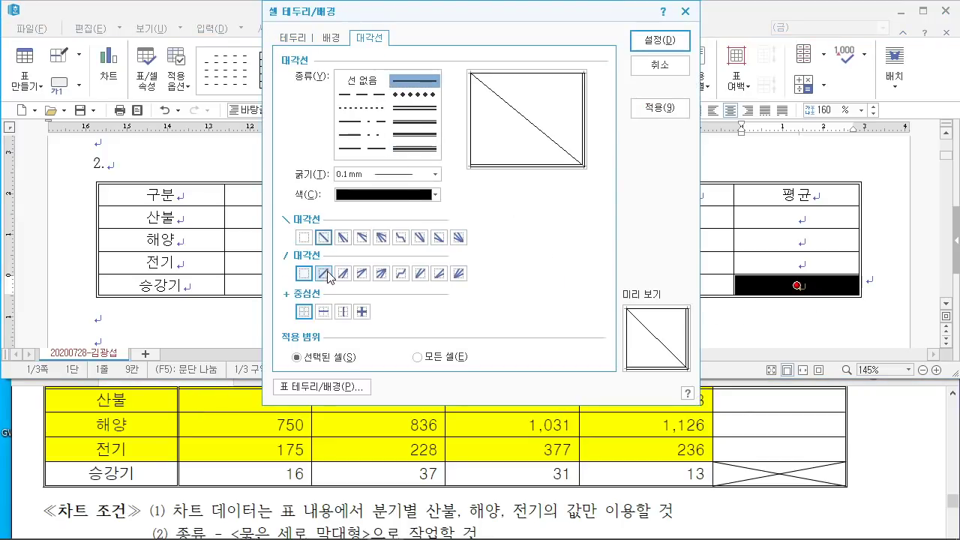
click(325, 274)
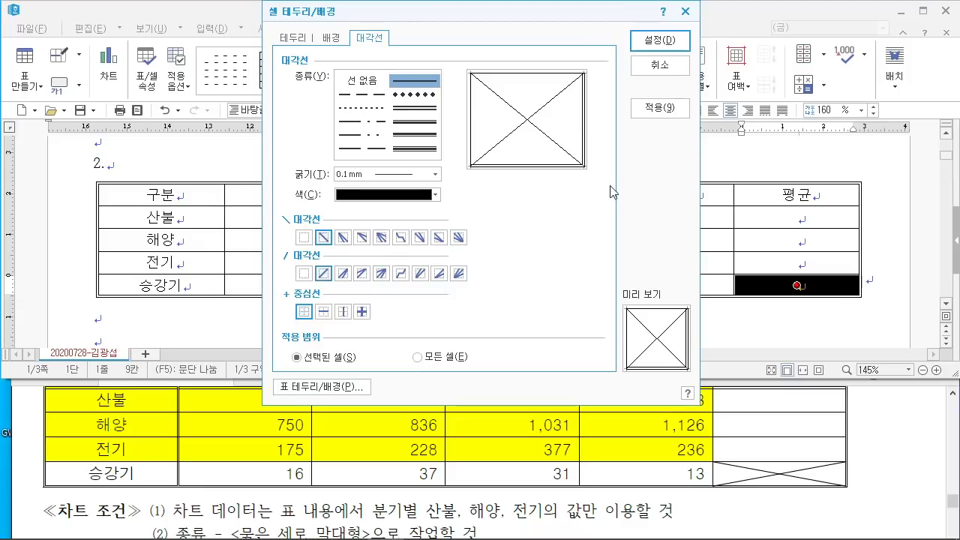
click(666, 39)
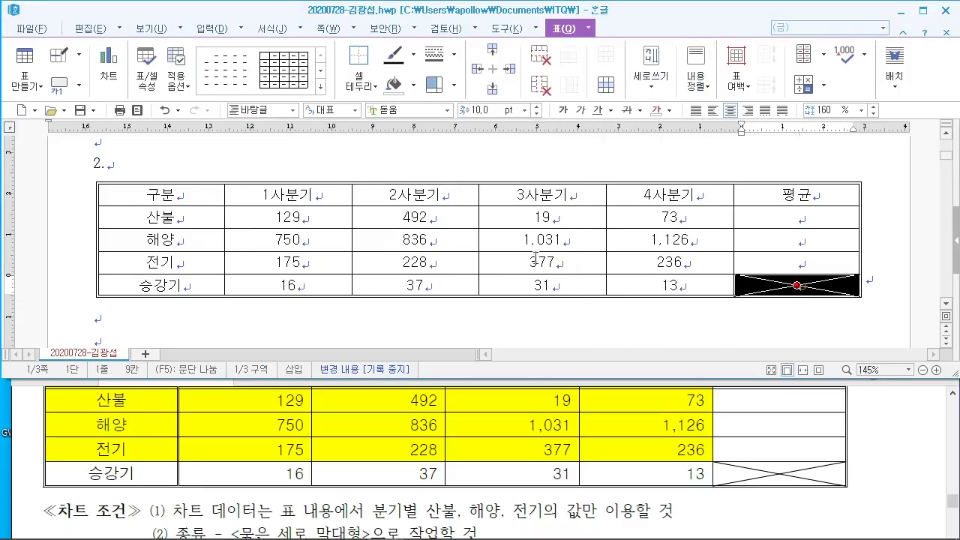
click(341, 331)
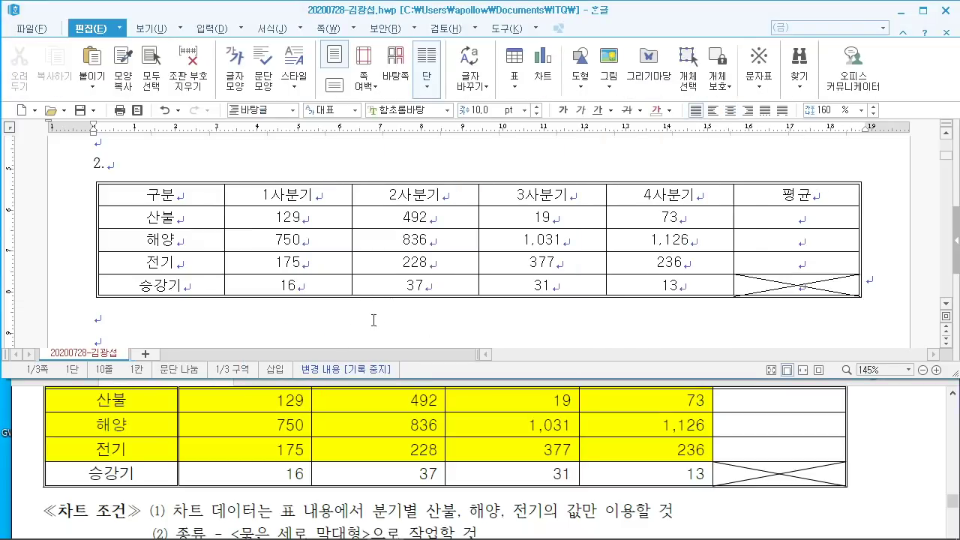
drag(148, 197, 655, 264)
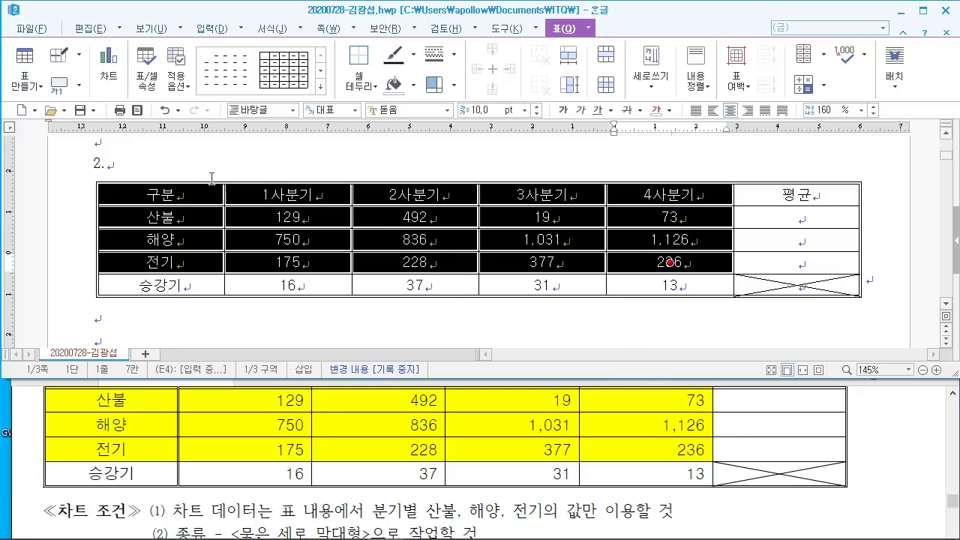
Step: Apply a solid yellow background to the selected header and 산불, 해양, 전기 row cells
click(216, 405)
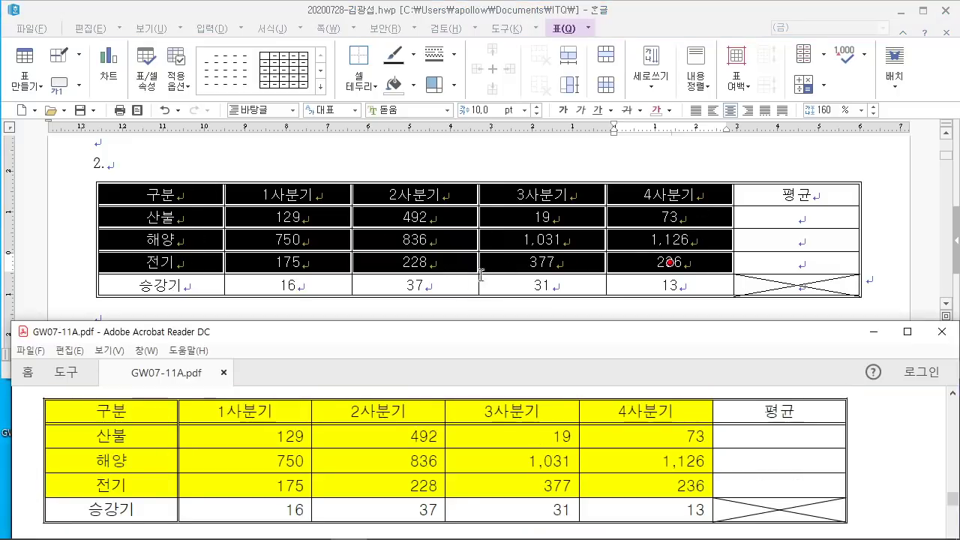
scroll(375, 460, up, 5)
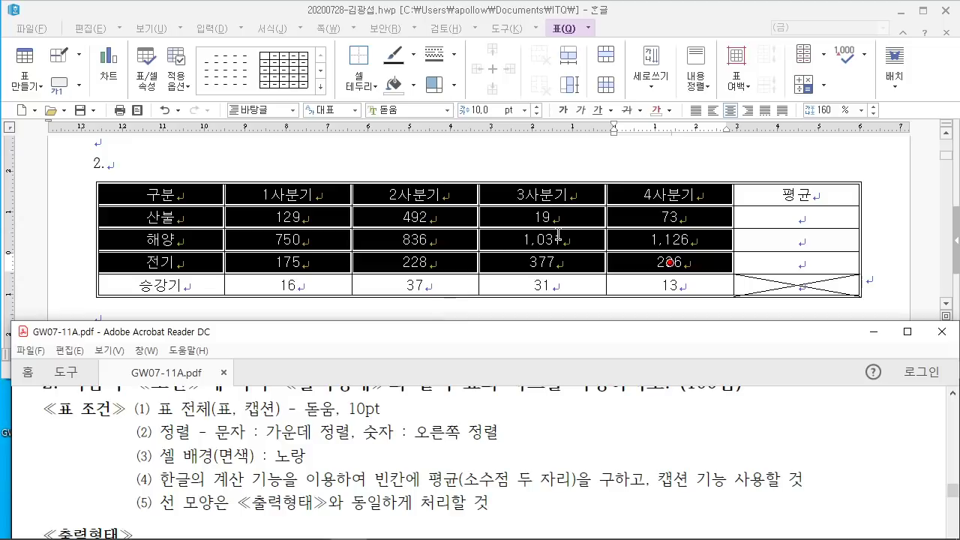
click(620, 35)
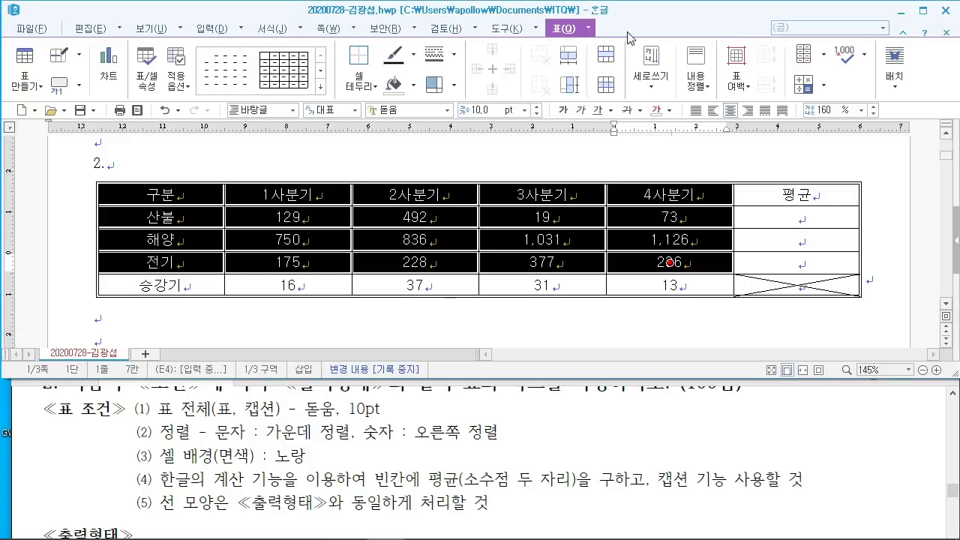
key(l)
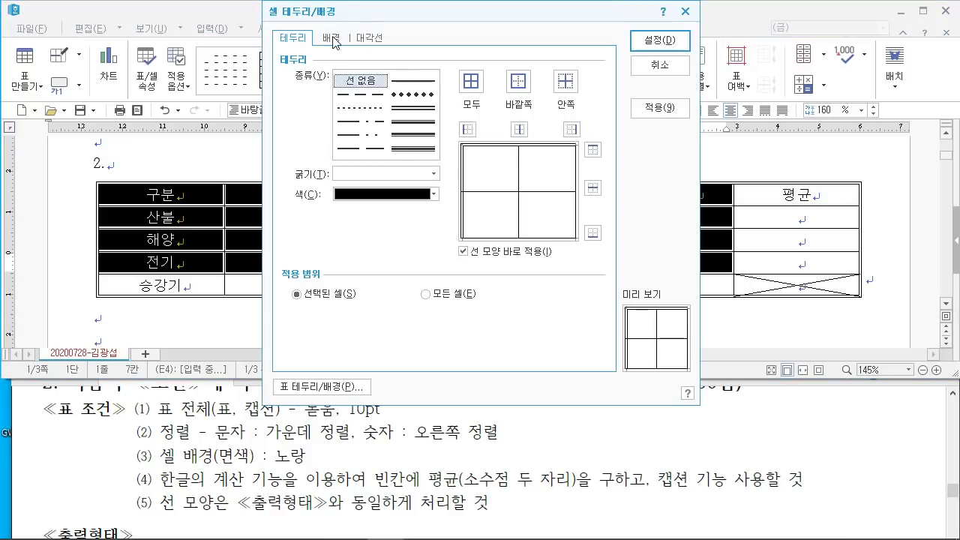
click(332, 39)
click(300, 98)
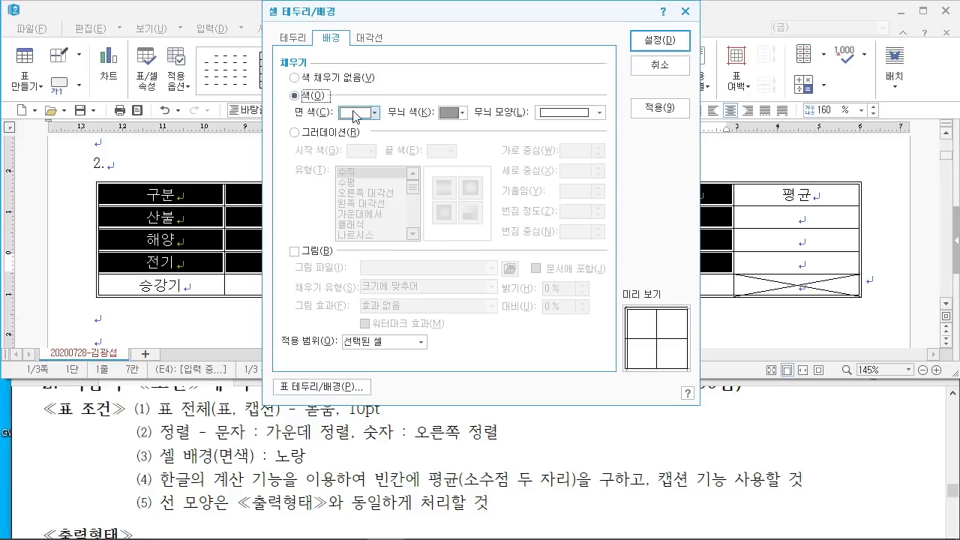
click(367, 112)
click(359, 243)
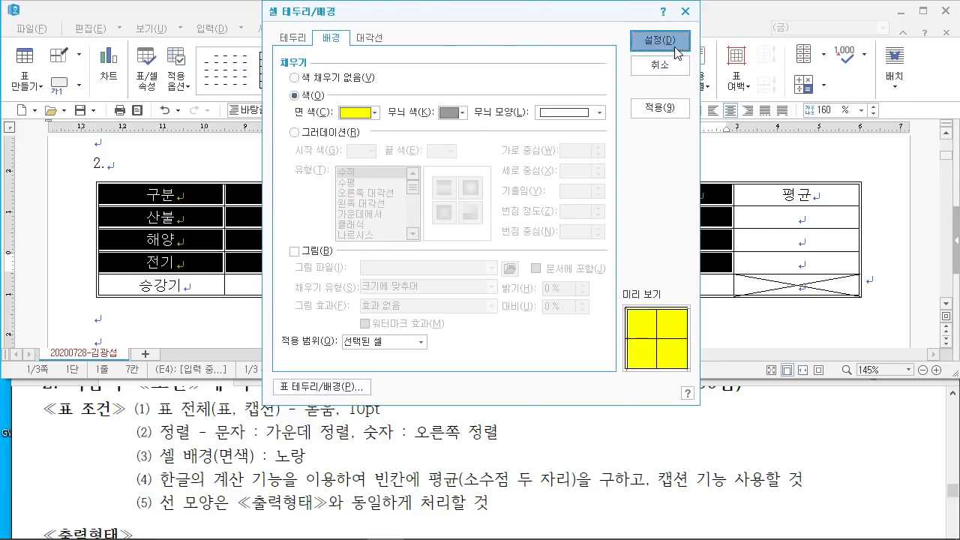
click(660, 40)
click(668, 312)
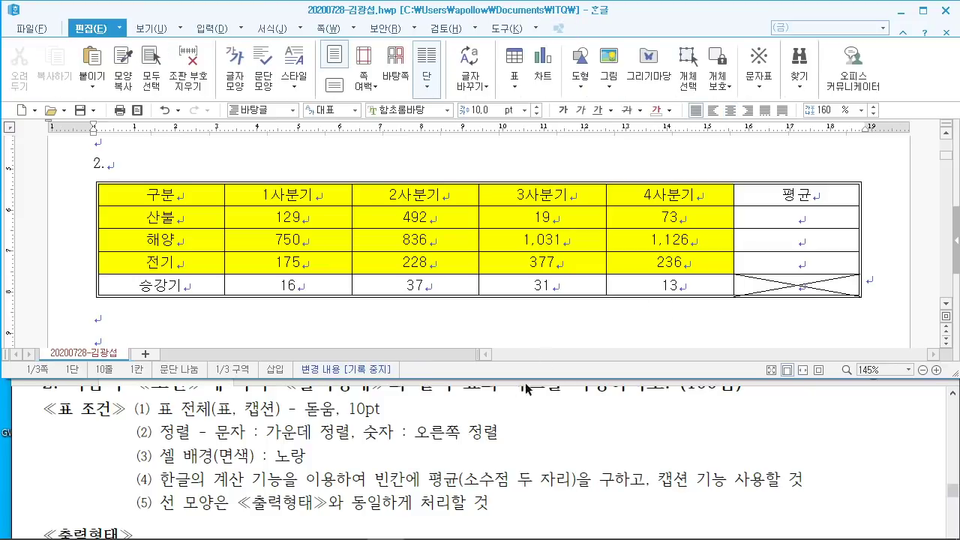
Step: Right-align every quarterly number cell in the table, leaving the text labels centred
drag(415, 433, 499, 433)
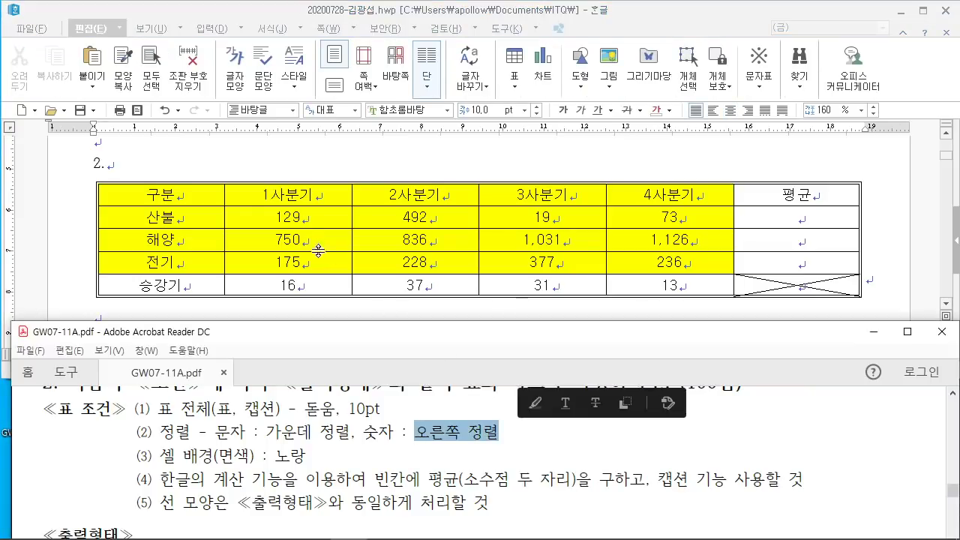
drag(296, 216, 857, 244)
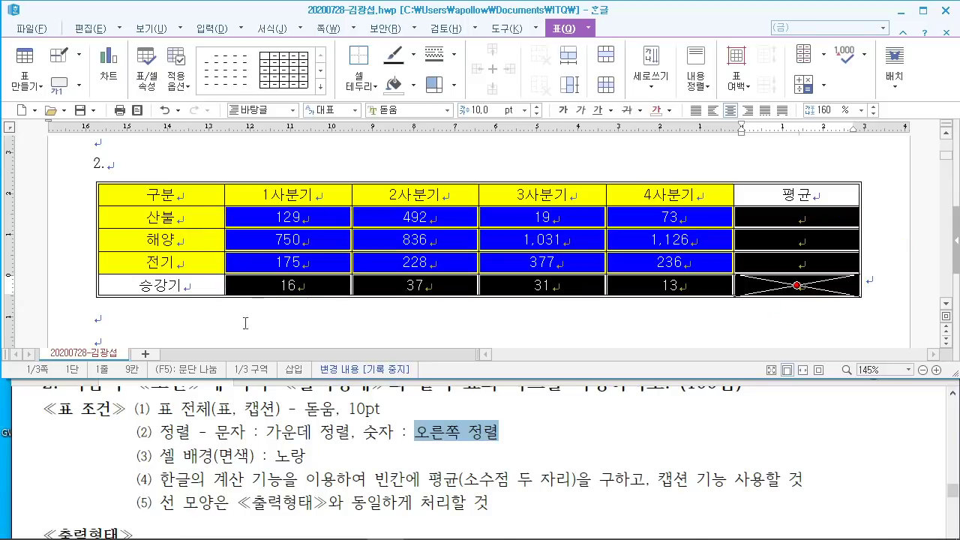
click(748, 110)
click(425, 323)
click(458, 390)
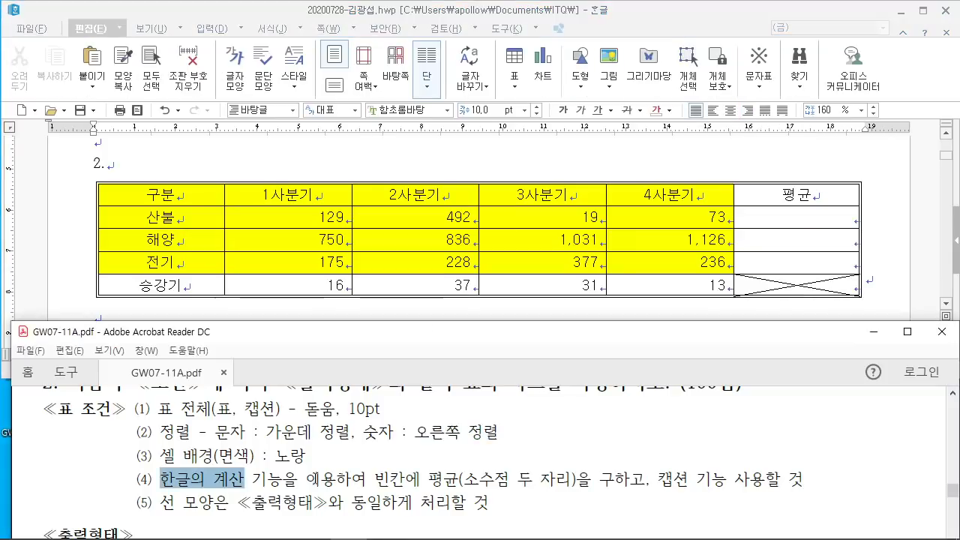
click(323, 223)
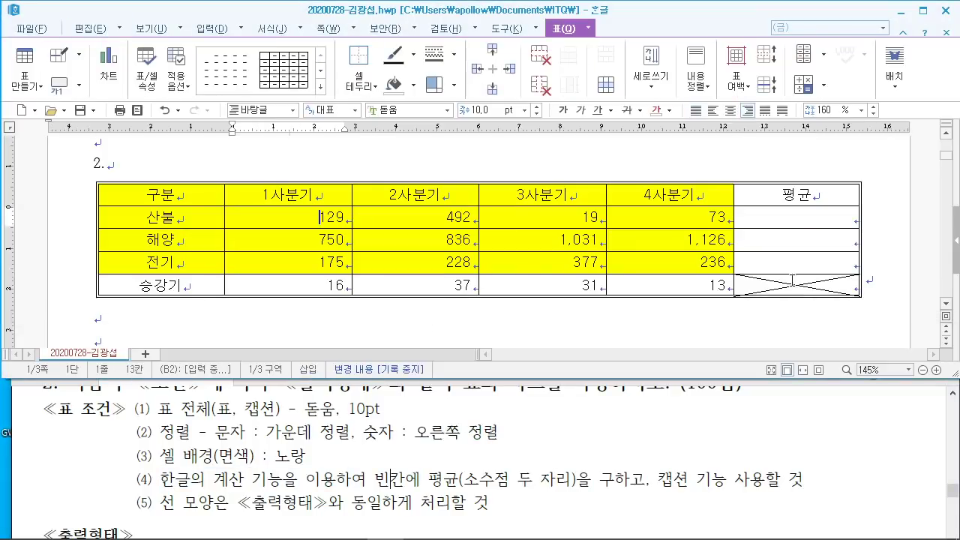
Step: Fill the 평균 cells with 블록 평균 results: 178.25, 935.75 and 254.00
drag(316, 239, 780, 260)
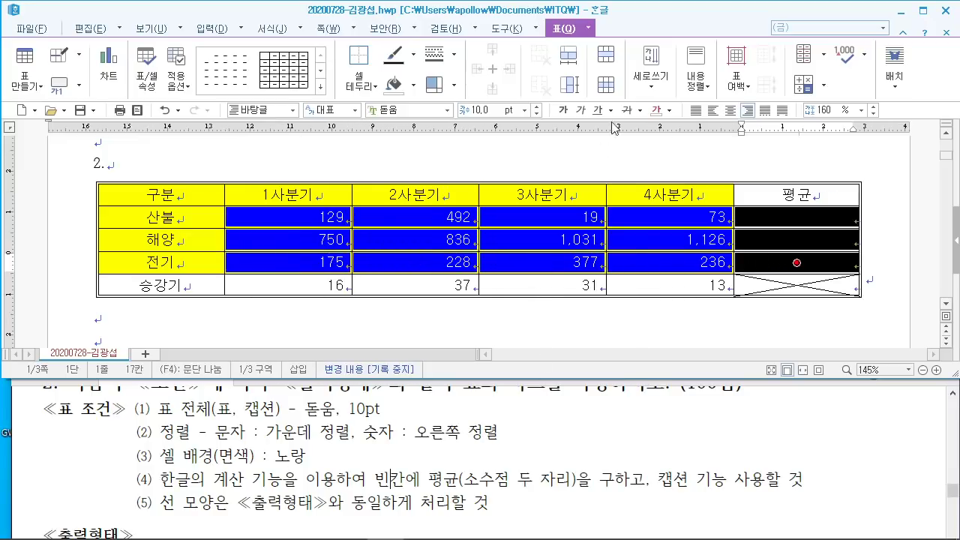
click(590, 29)
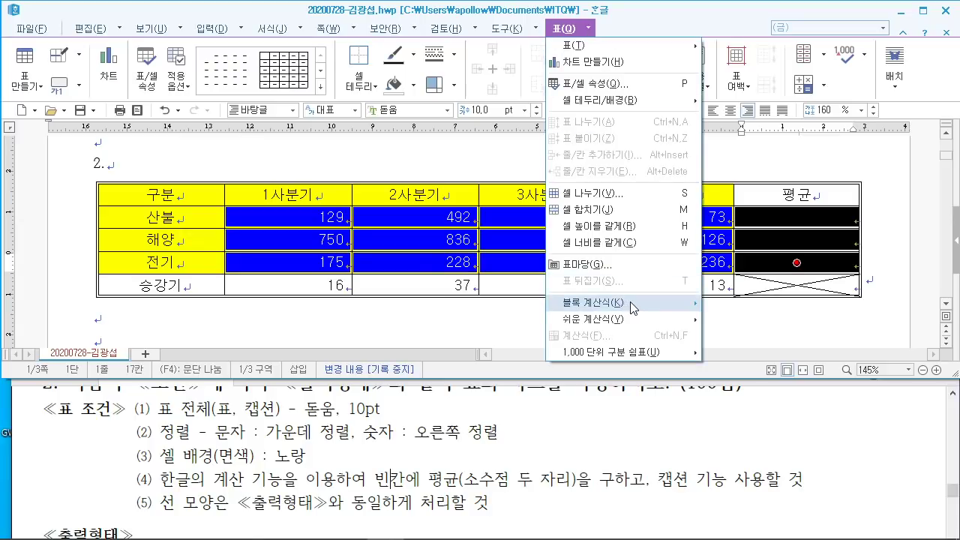
mouse_move(632, 307)
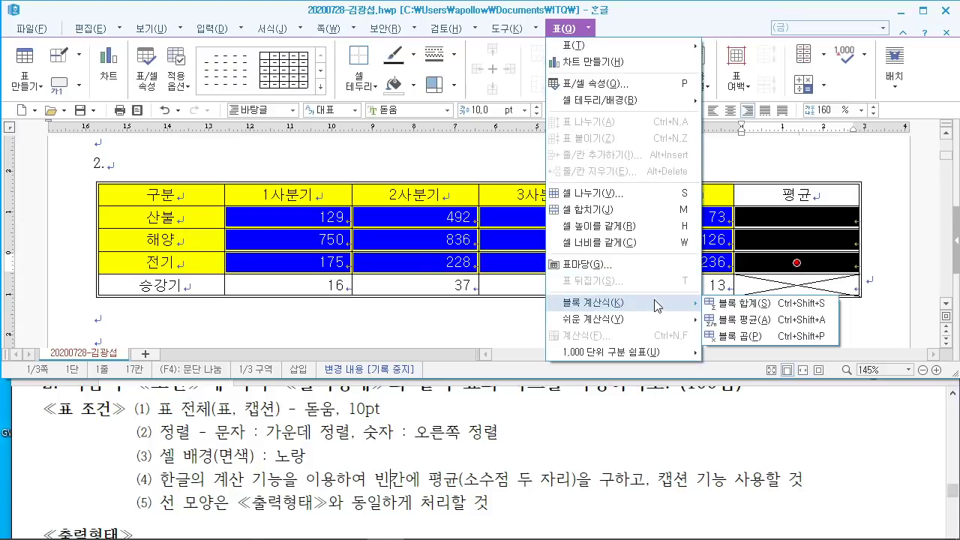
click(783, 324)
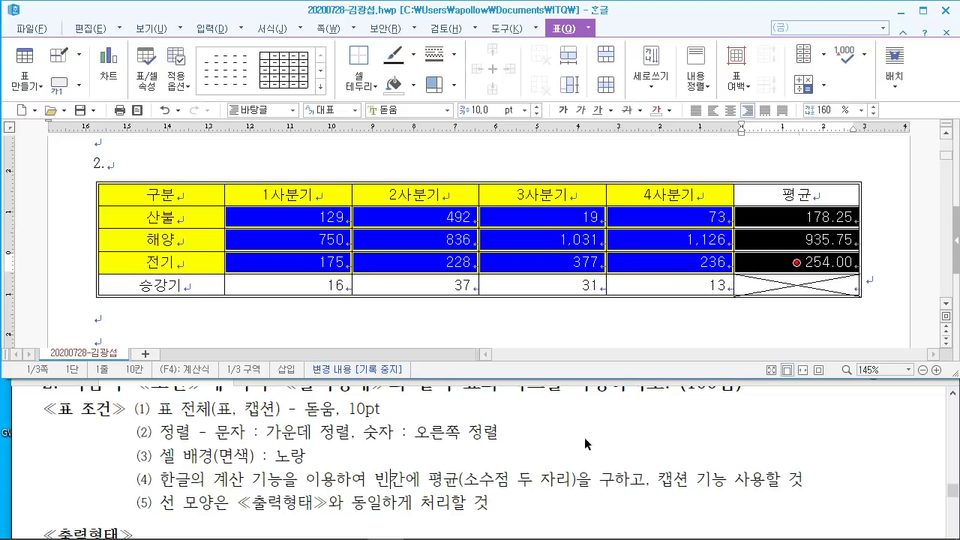
click(908, 295)
Step: Check the required heading in the instructions and insert a caption on the table
scroll(698, 438, up, 3)
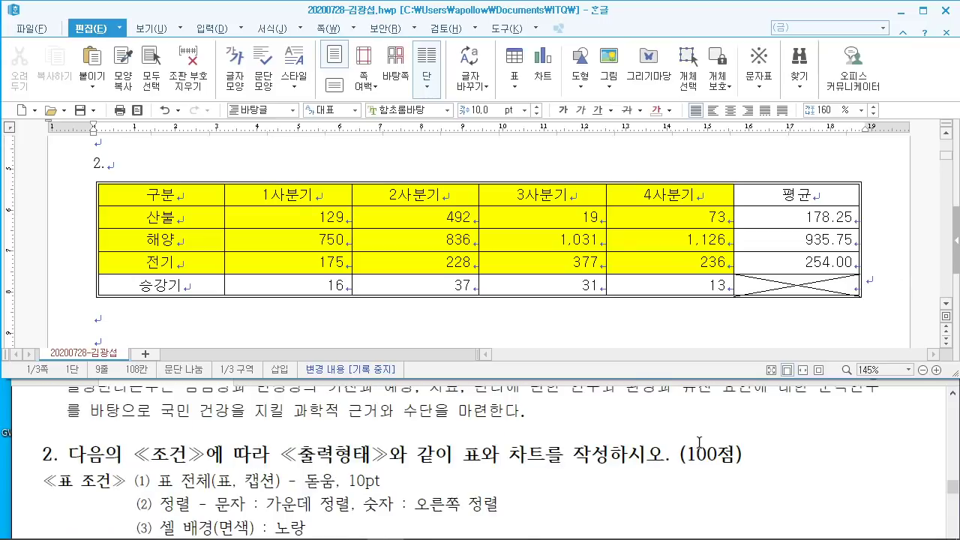
scroll(698, 437, down, 6)
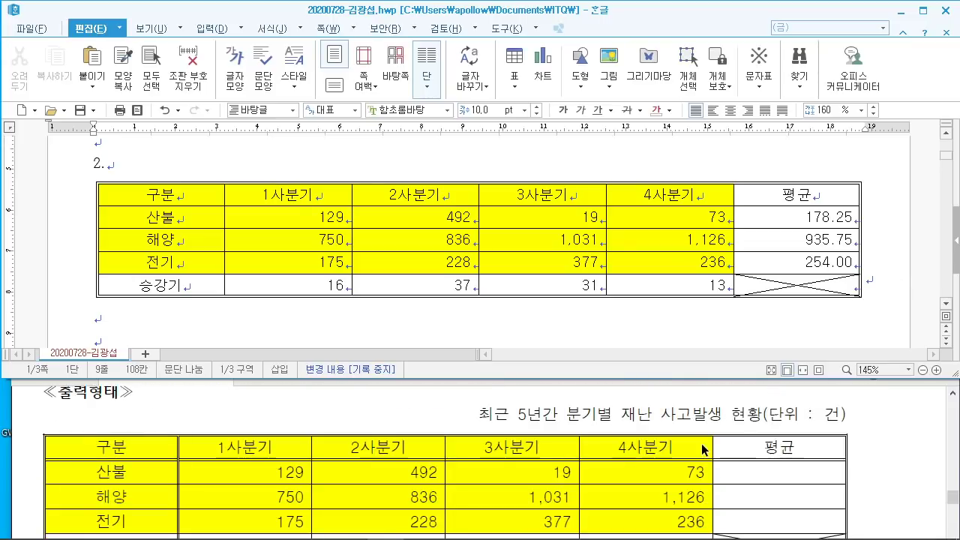
scroll(703, 448, up, 2)
drag(658, 408, 780, 407)
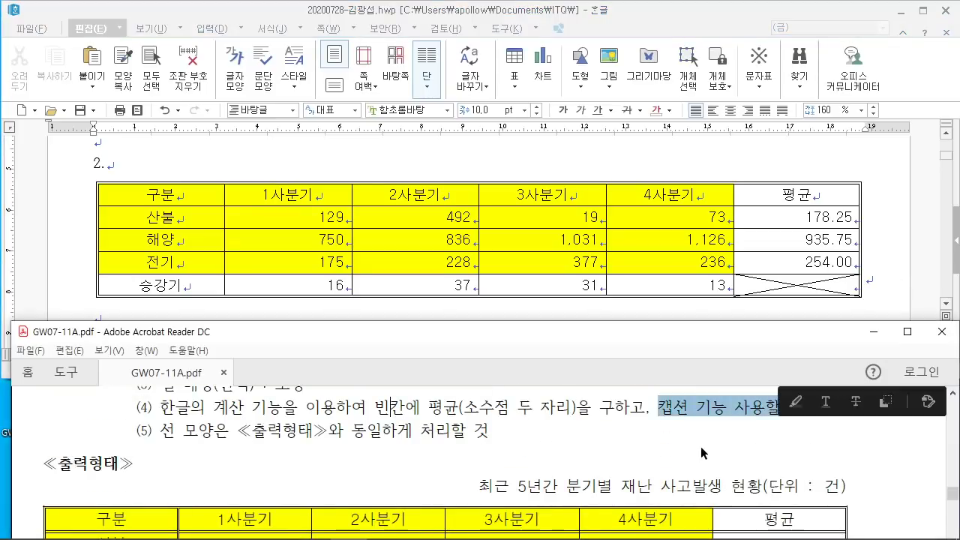
scroll(701, 453, down, 2)
drag(482, 413, 847, 416)
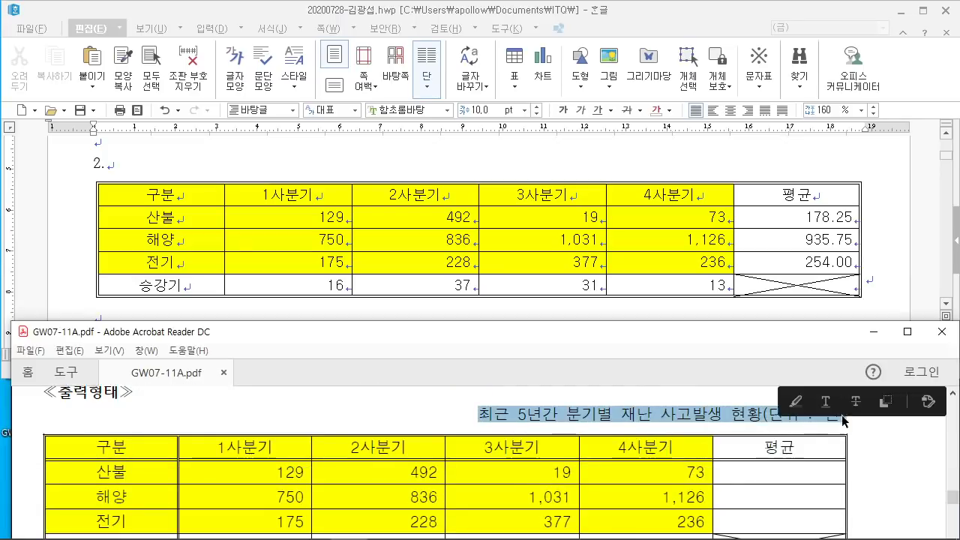
click(555, 417)
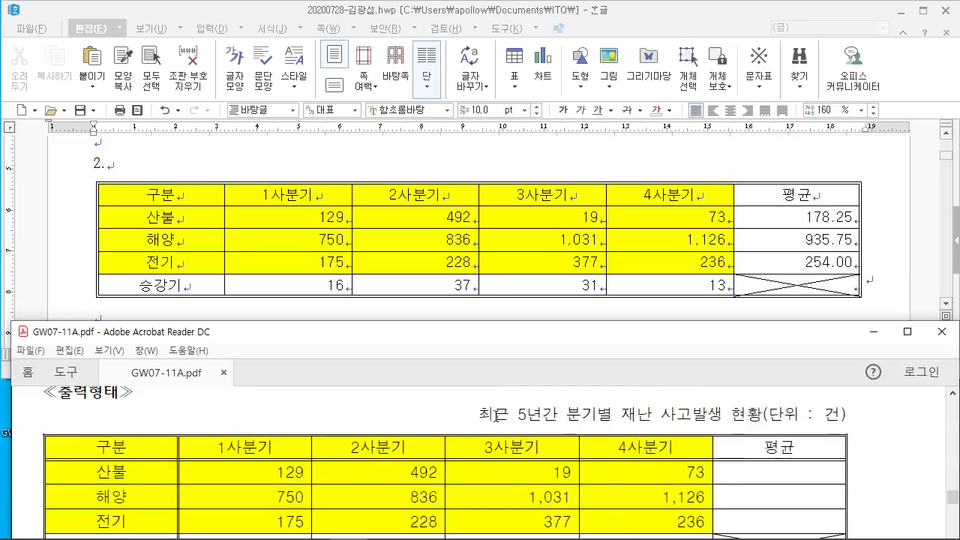
drag(480, 415, 612, 415)
click(587, 414)
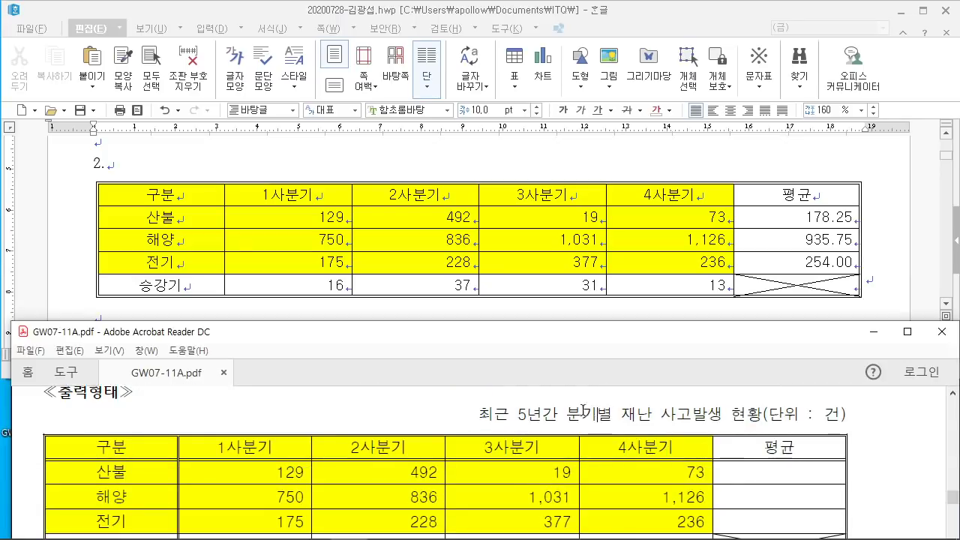
click(606, 186)
right_click(598, 184)
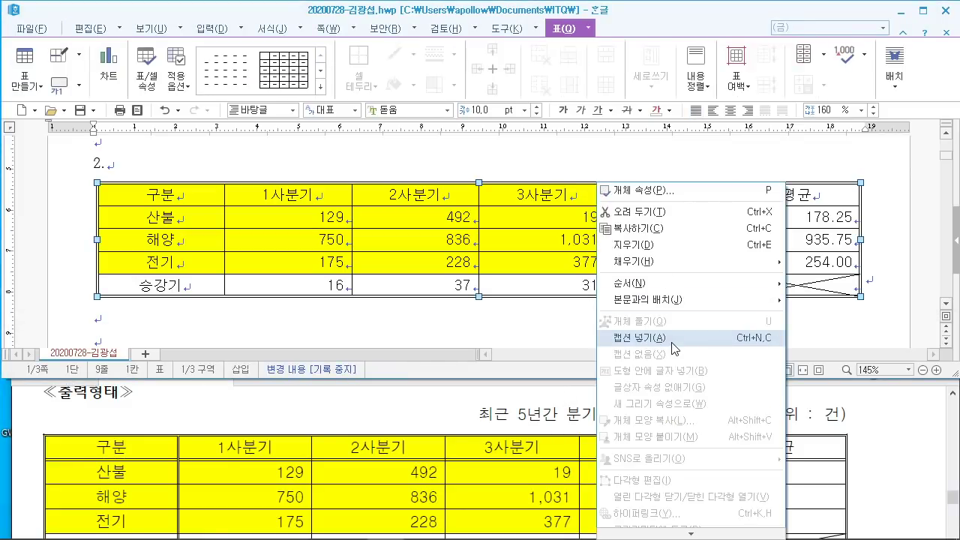
click(639, 338)
Step: Replace the default 표 1 caption with '최근 5년간 분기별 재난 사고발생 현황(단위 : 건)'
drag(134, 299, 77, 299)
key(F9)
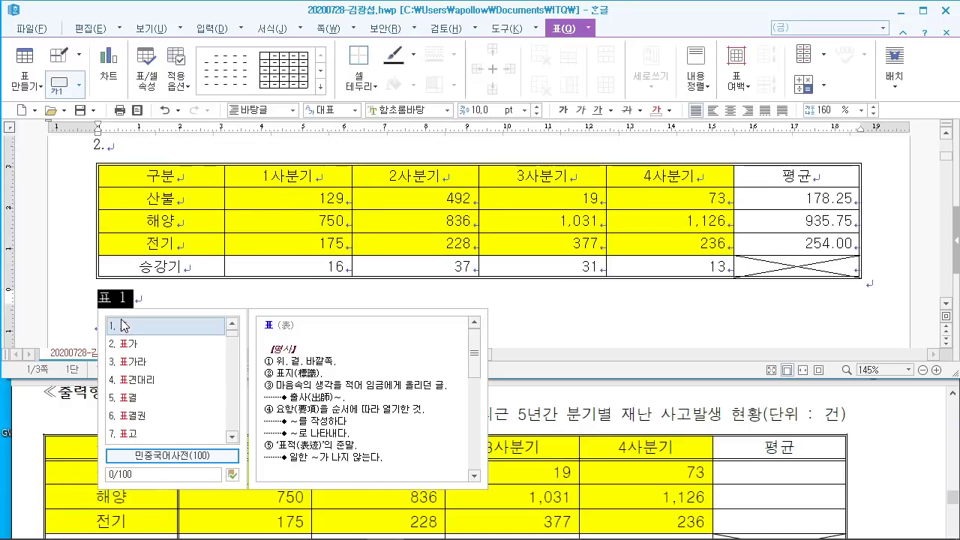
key(Escape)
text(최근 5년)
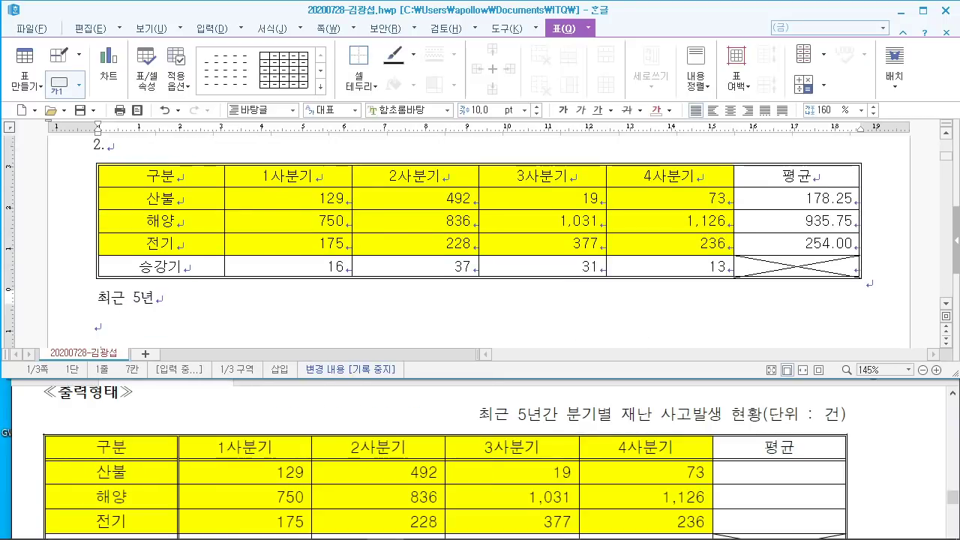
text(간 분기별 재)
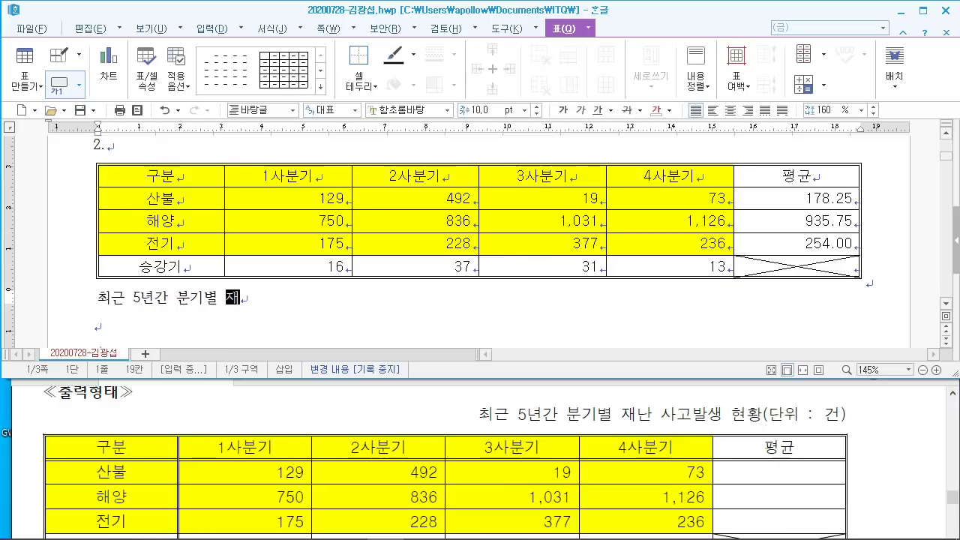
text(난 사고발생 현황)
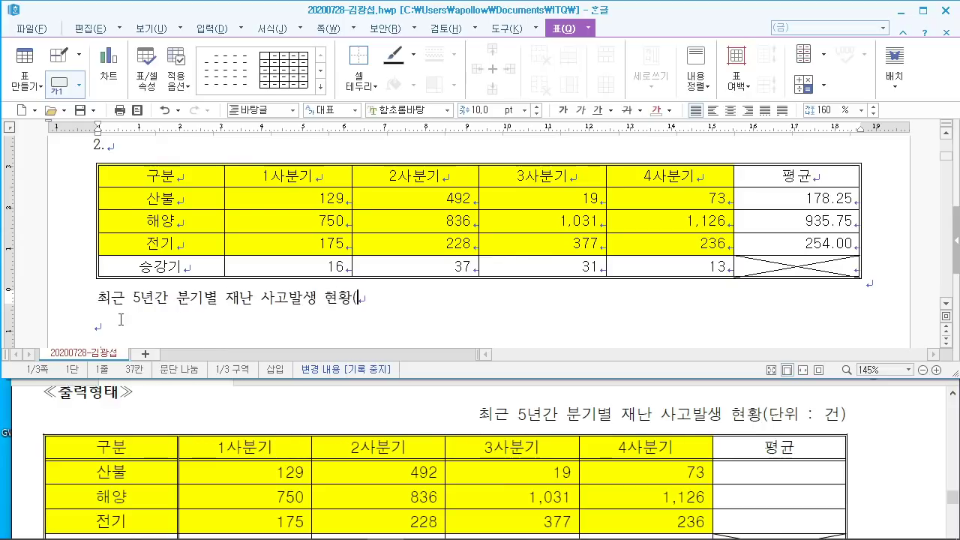
text((단위 : )
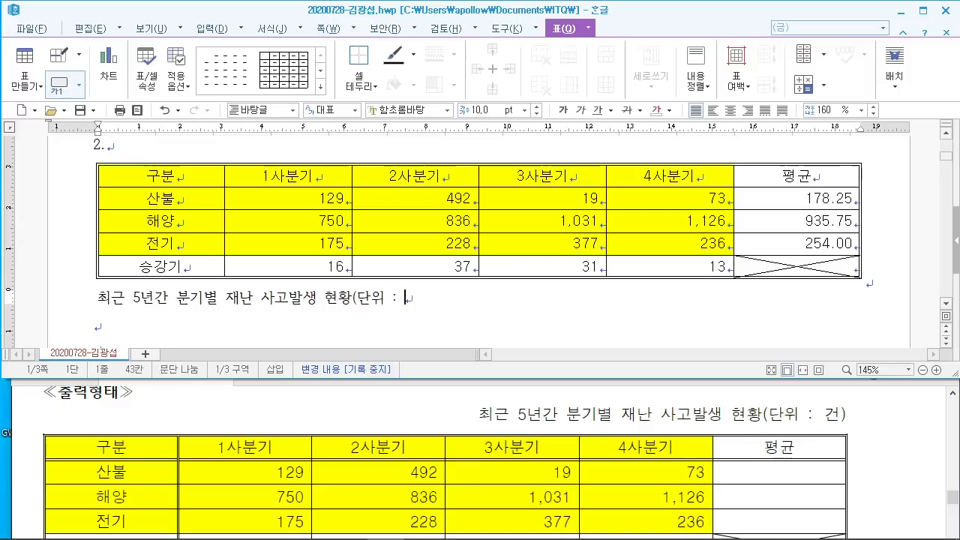
text(건)
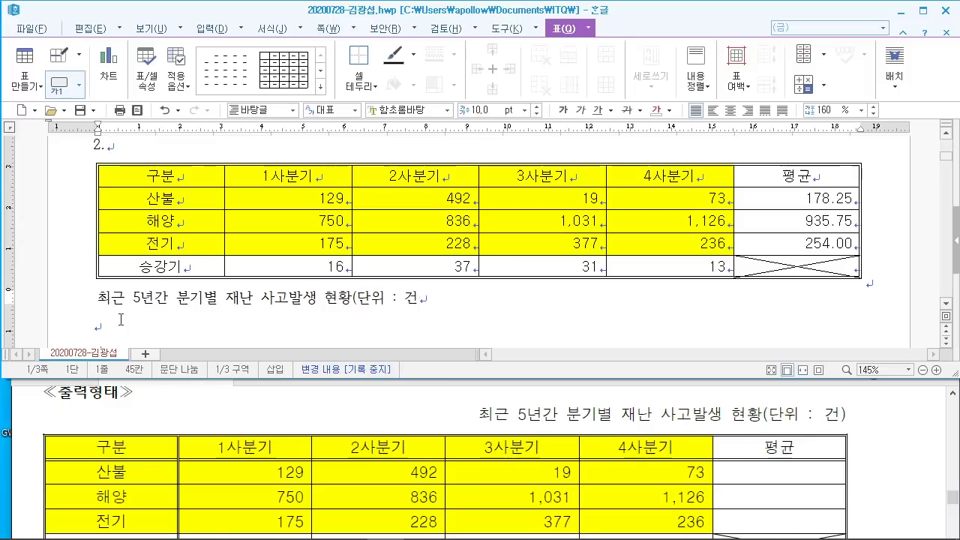
text())
Step: Set the caption line in the 돋움 font and right-align it
key(shift+Home)
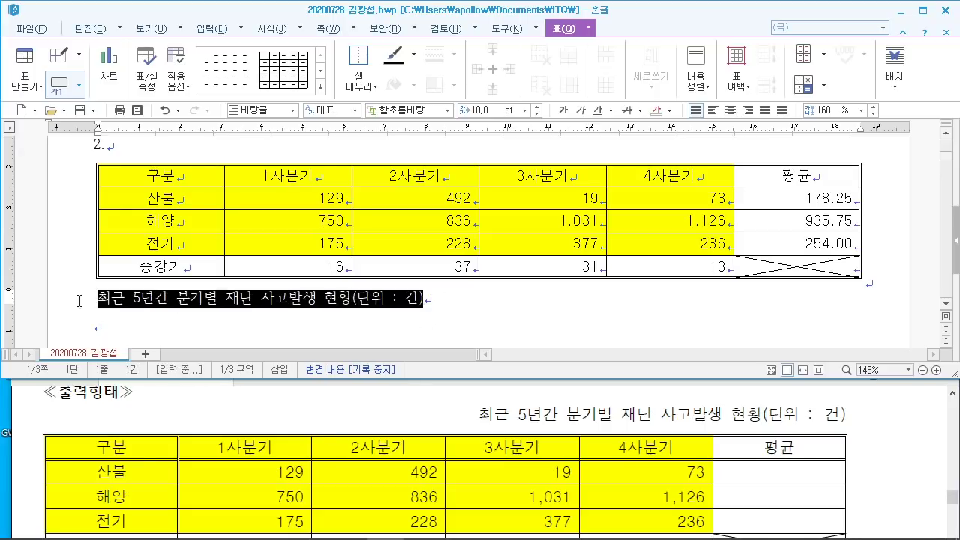
scroll(337, 455, up, 4)
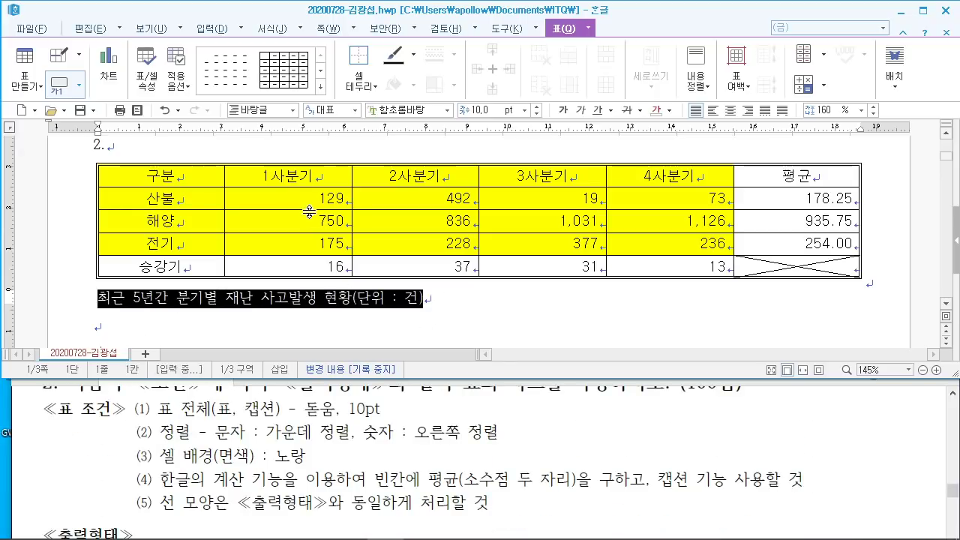
click(409, 109)
text(돋움)
key(Return)
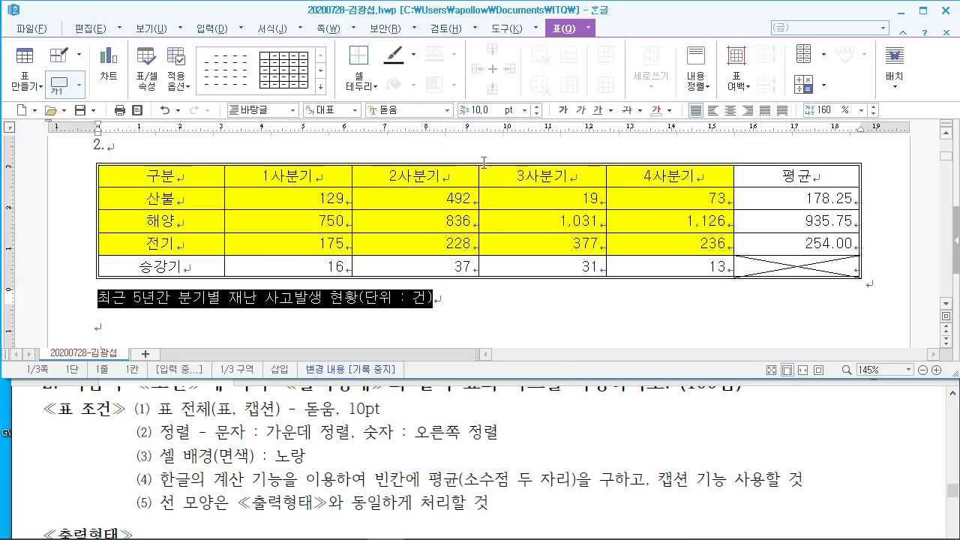
click(747, 110)
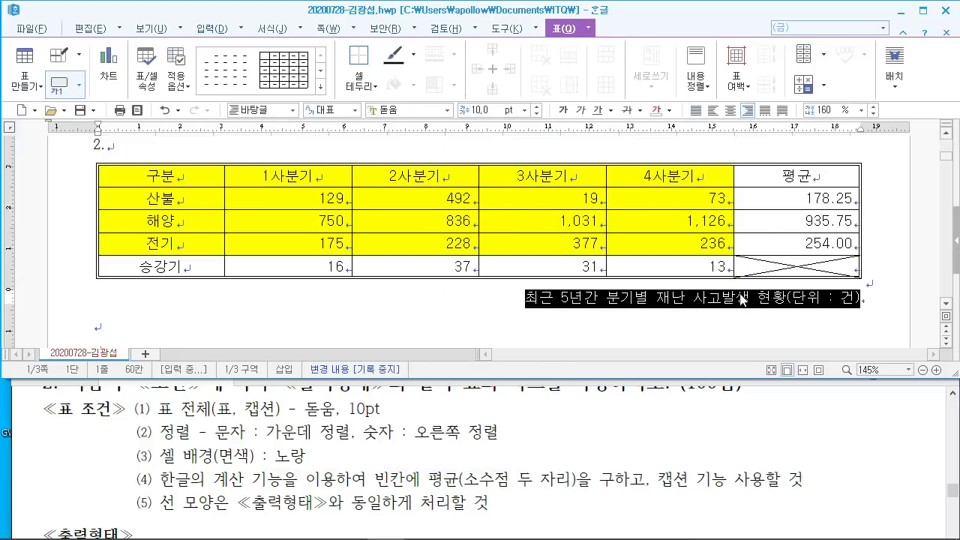
Step: Move the table caption above the table through the table properties
double_click(719, 164)
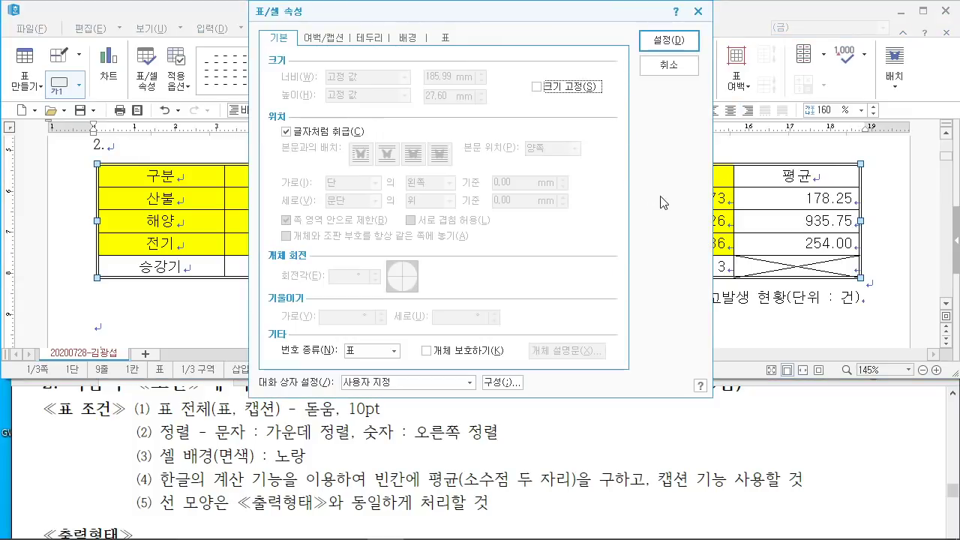
click(331, 38)
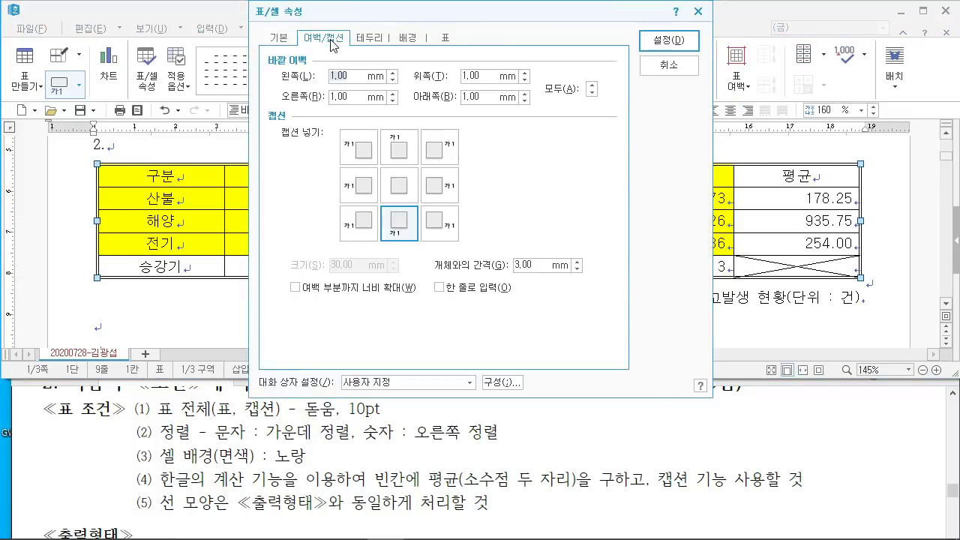
click(405, 152)
mouse_move(444, 152)
mouse_down()
mouse_move(480, 126)
mouse_move(459, 156)
mouse_up()
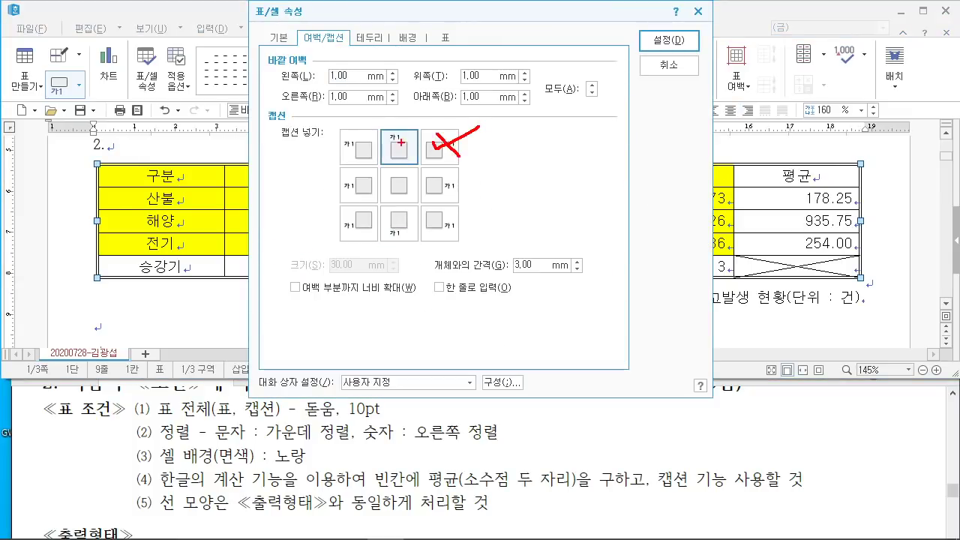
drag(400, 63, 400, 143)
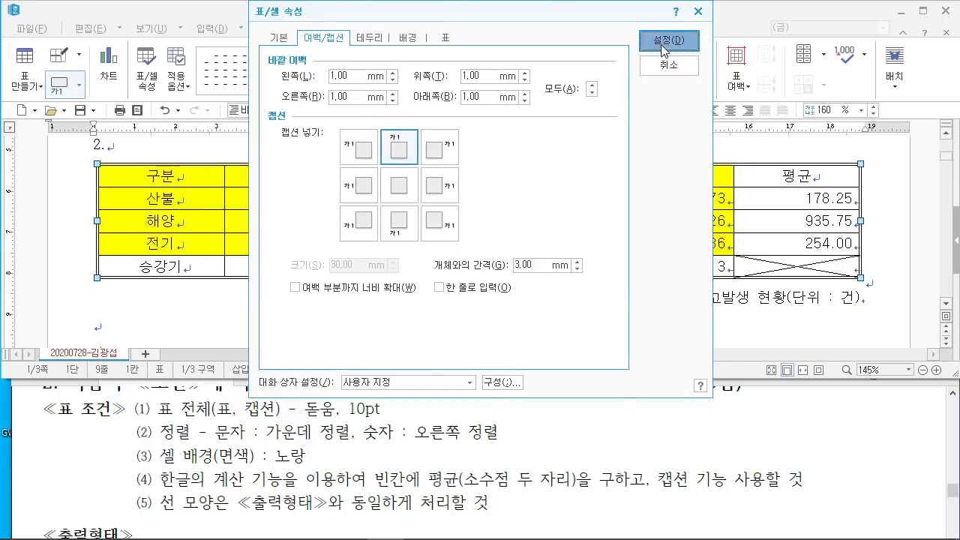
click(661, 41)
click(525, 315)
Step: Add an empty line below the table and block-select from 구분 to the 전기 row's 236
key(Return)
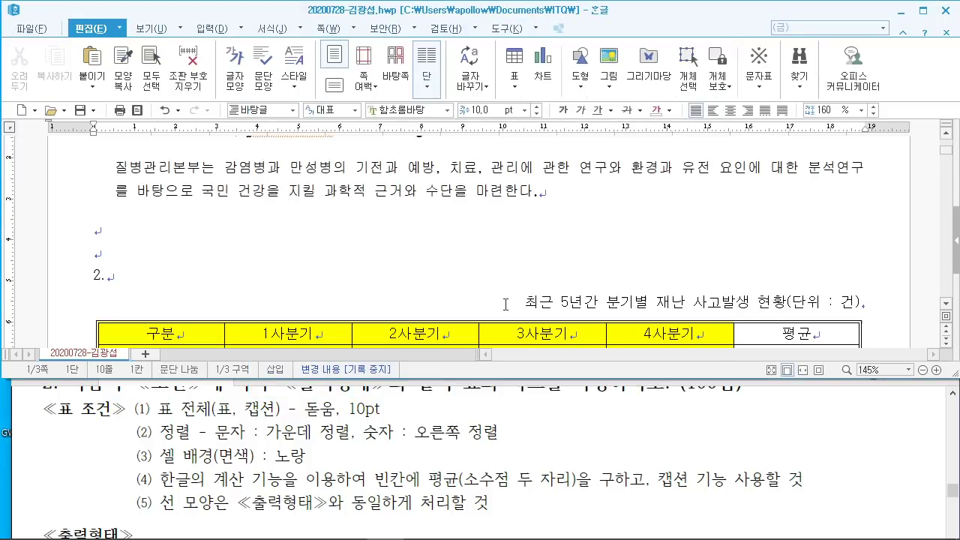
scroll(511, 303, down, 2)
scroll(512, 300, up, 4)
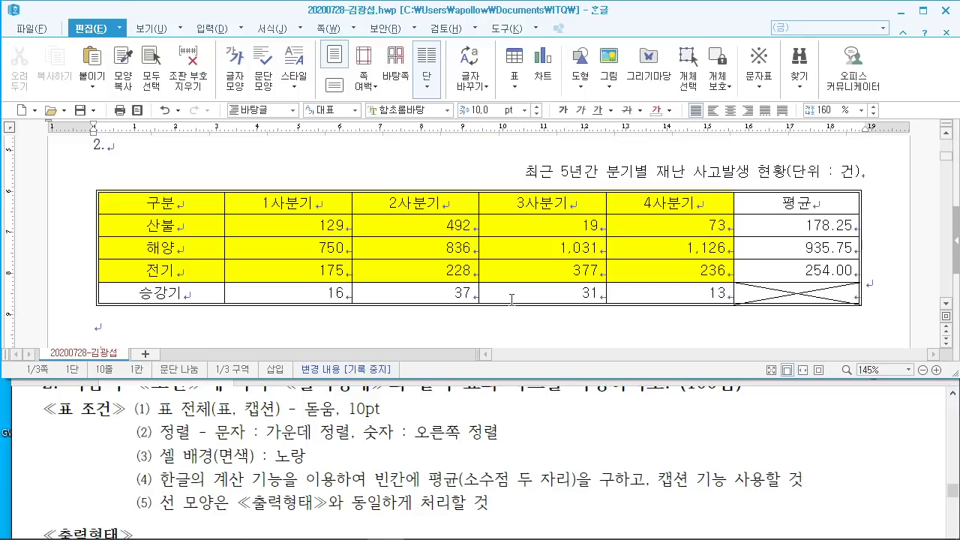
scroll(511, 300, up, 1)
scroll(492, 300, down, 1)
scroll(438, 331, up, 1)
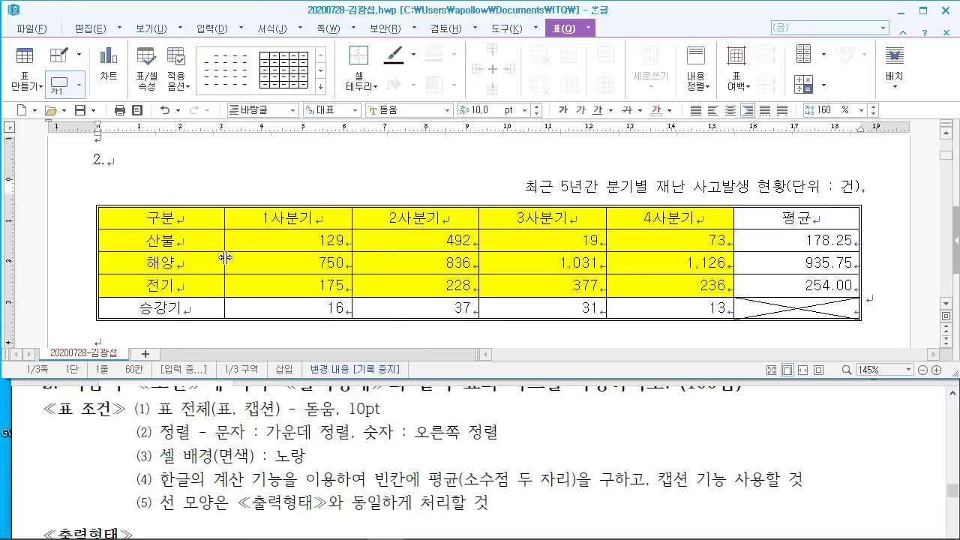
drag(169, 218, 669, 285)
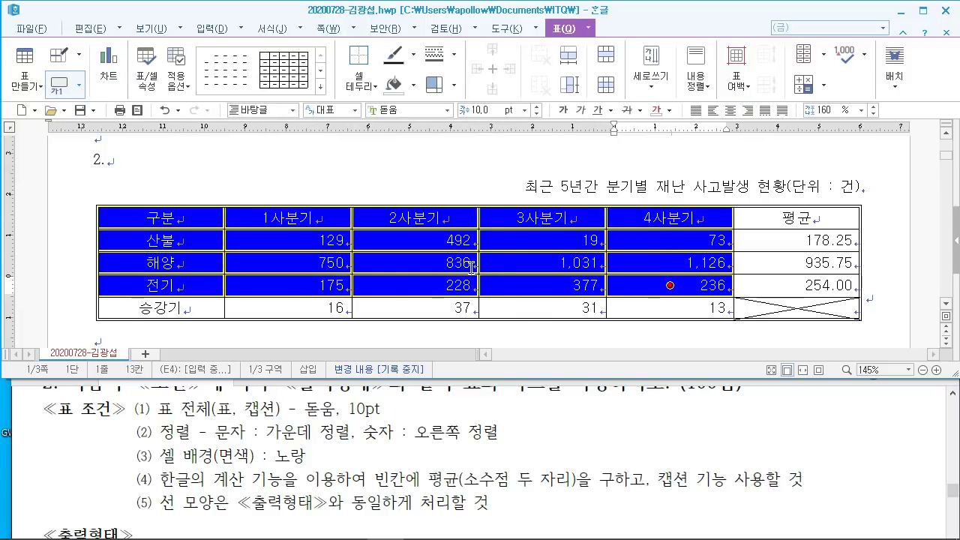
Step: Create a chart from the 구분–236 cell range using 차트 만들기
click(354, 433)
scroll(356, 432, down, 10)
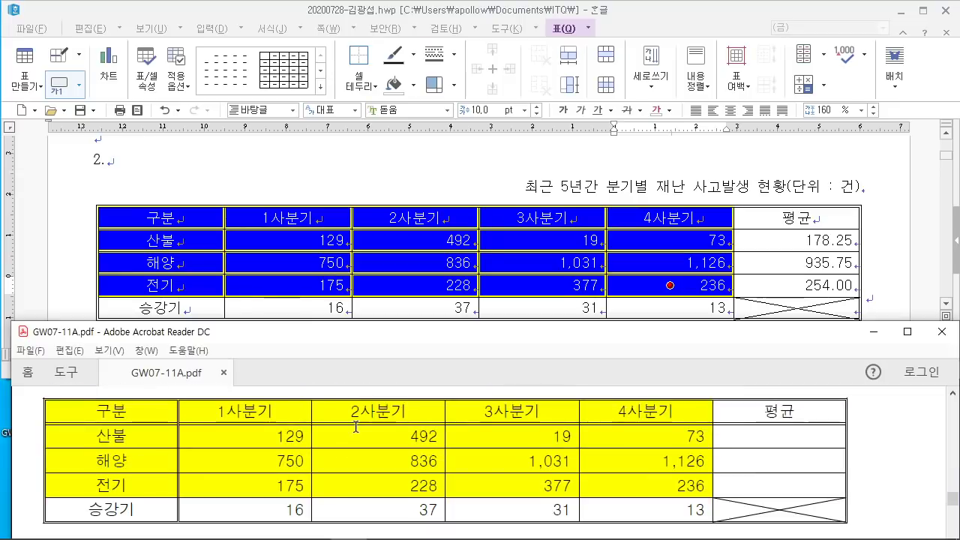
click(167, 227)
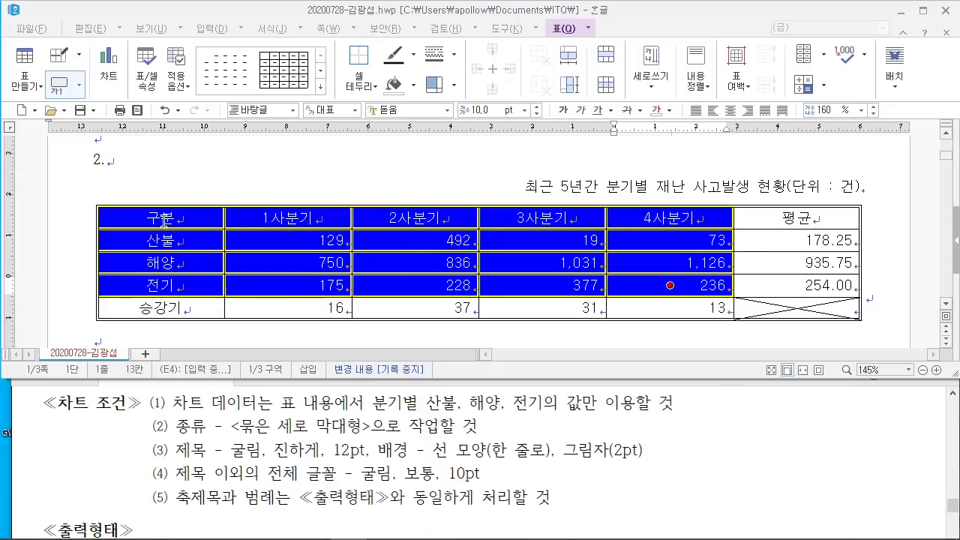
drag(171, 219, 669, 284)
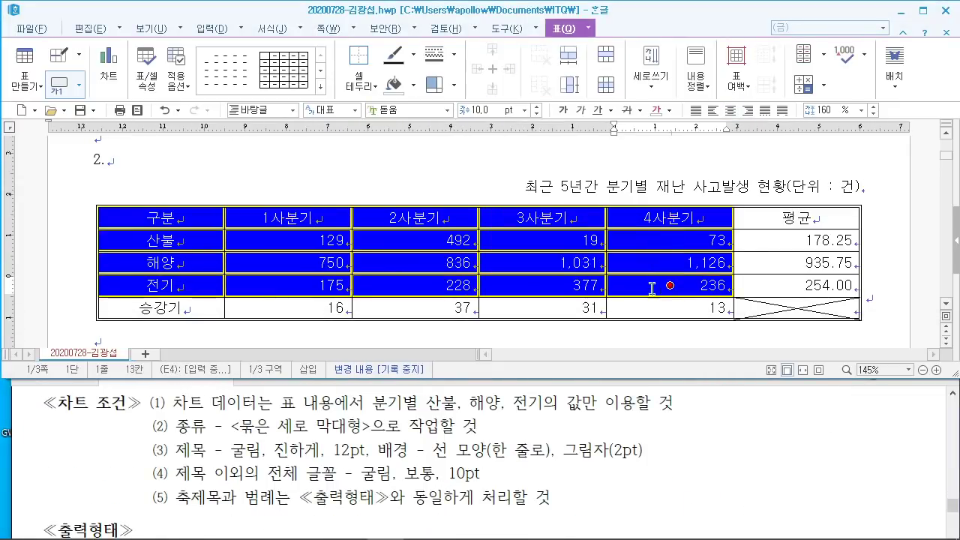
right_click(425, 222)
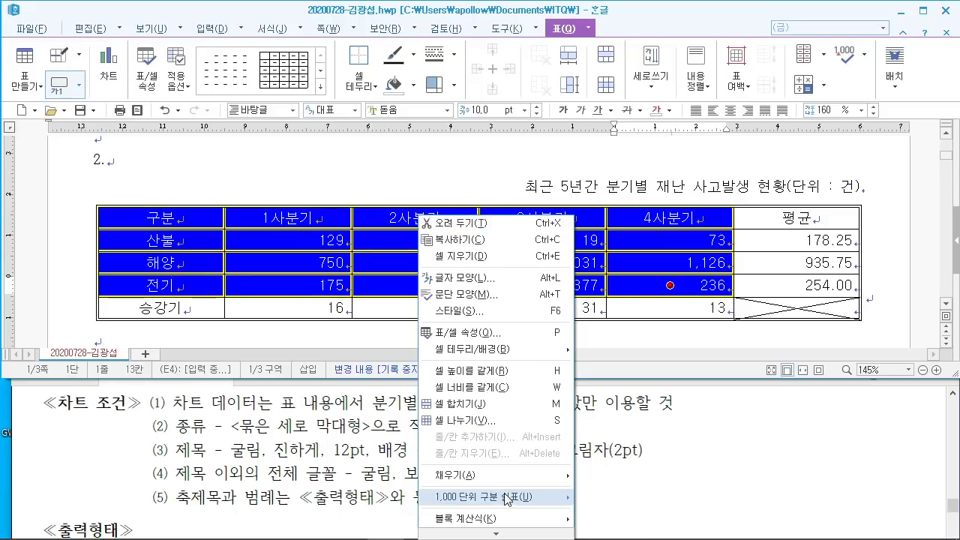
mouse_move(498, 531)
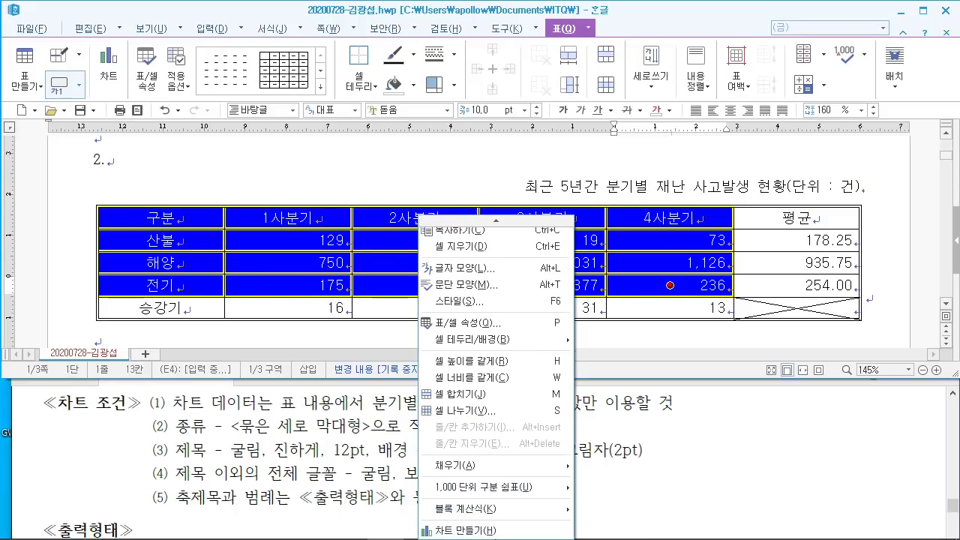
click(492, 531)
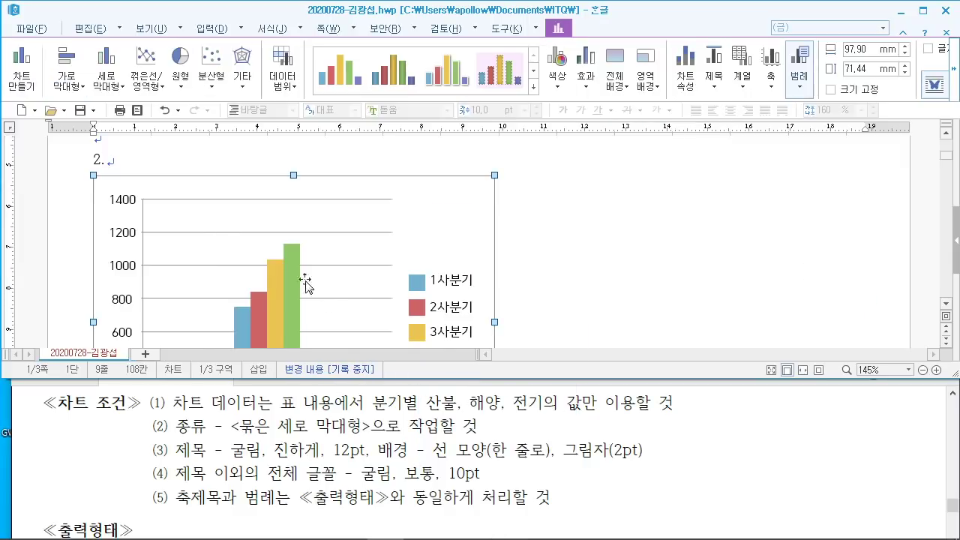
Step: Move the chart so it sits just below the table
scroll(590, 299, down, 3)
scroll(595, 312, up, 5)
scroll(592, 307, down, 3)
scroll(593, 308, up, 3)
scroll(459, 277, up, 5)
scroll(459, 280, down, 2)
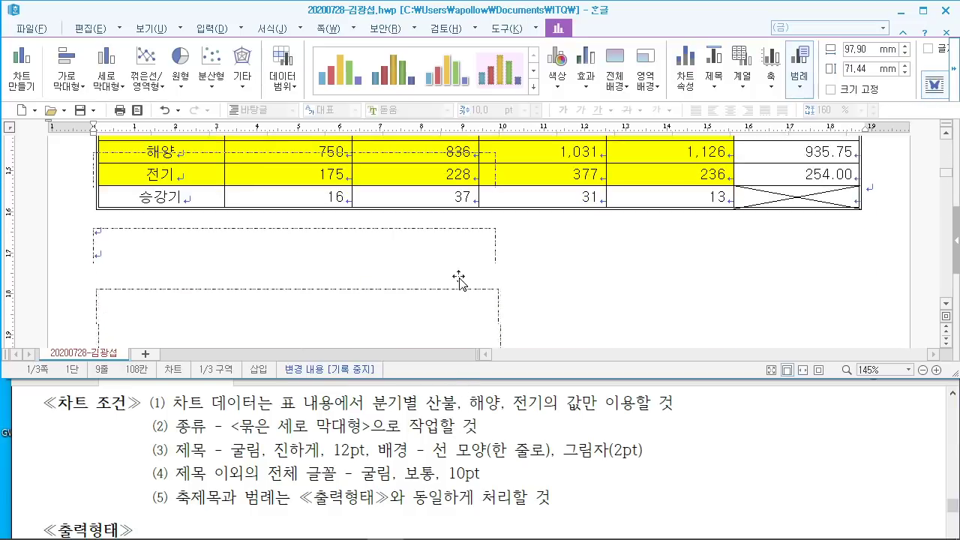
scroll(459, 280, up, 3)
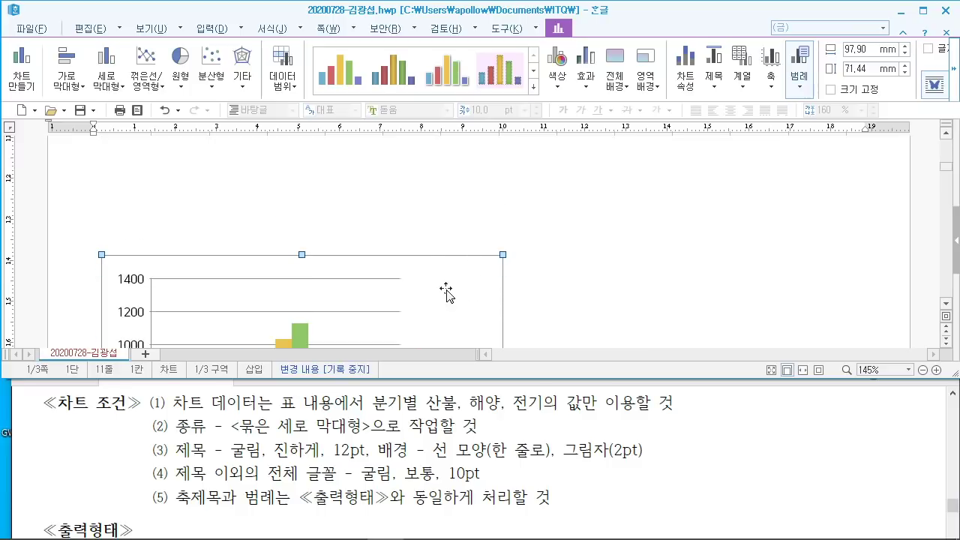
scroll(454, 220, up, 3)
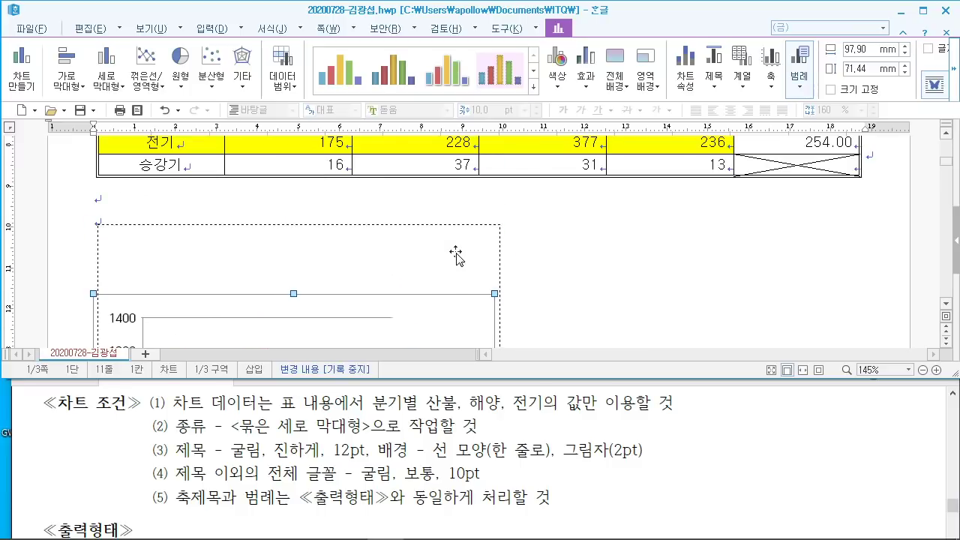
drag(455, 255, 454, 260)
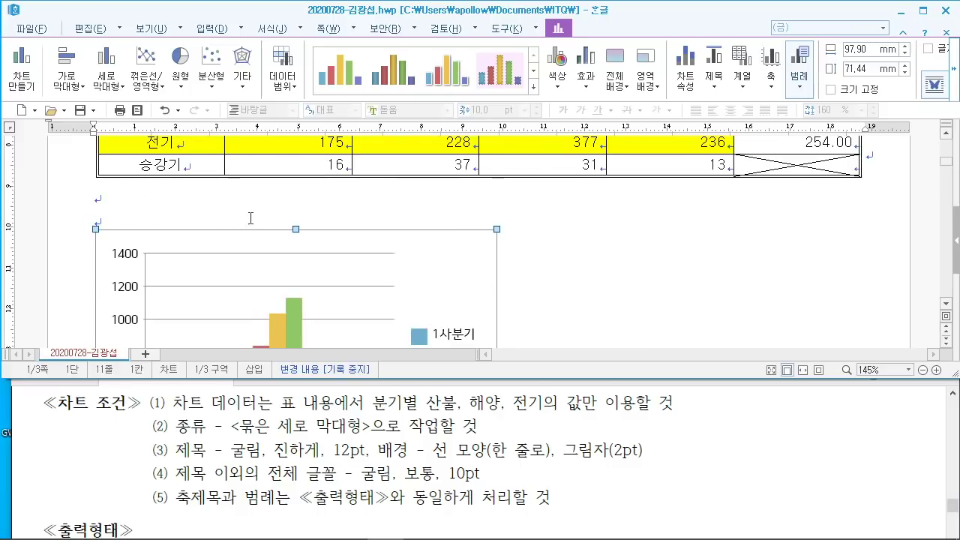
Step: Widen the chart to 185.79 mm by dragging its right edge handle
scroll(503, 258, down, 3)
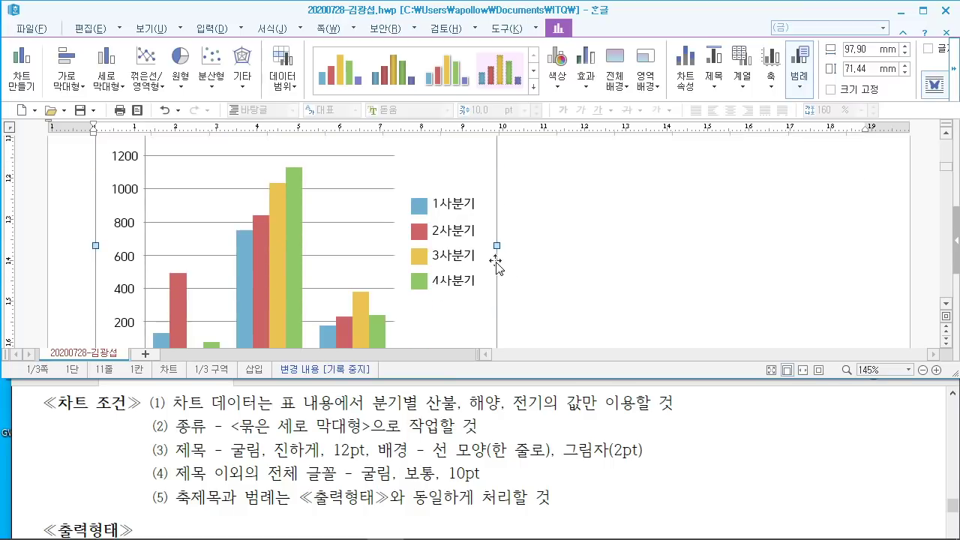
scroll(511, 240, up, 3)
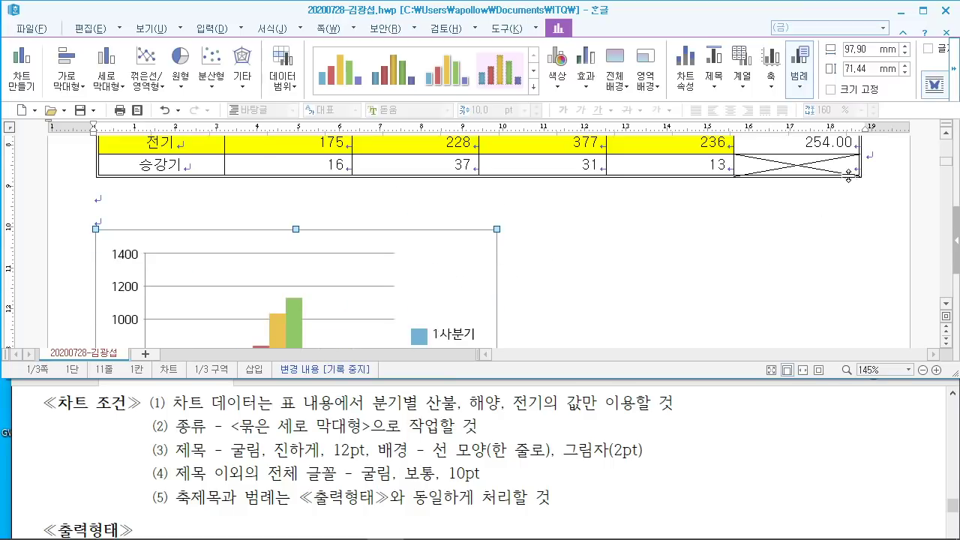
scroll(564, 338, down, 2)
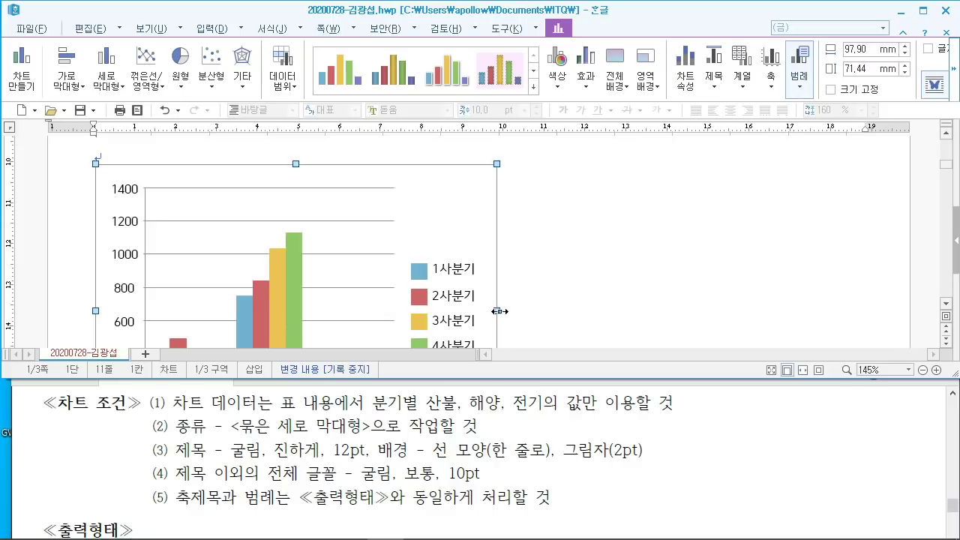
drag(858, 311, 857, 312)
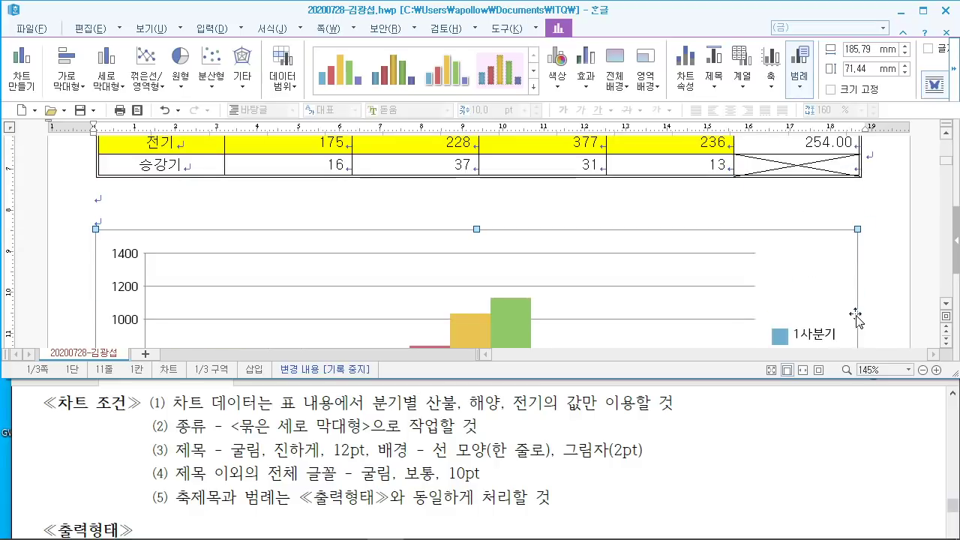
scroll(857, 315, down, 8)
scroll(861, 317, up, 6)
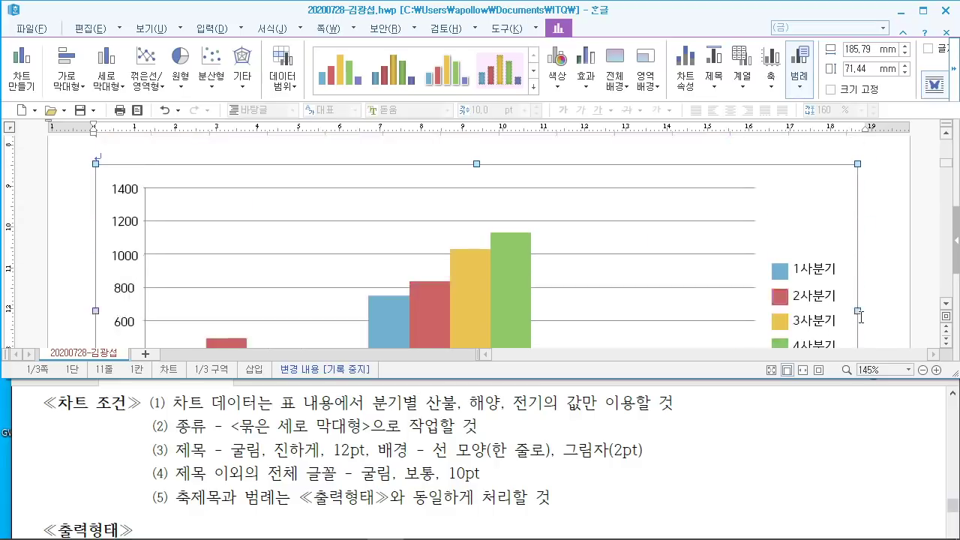
scroll(861, 317, down, 4)
scroll(861, 318, up, 2)
scroll(861, 316, up, 2)
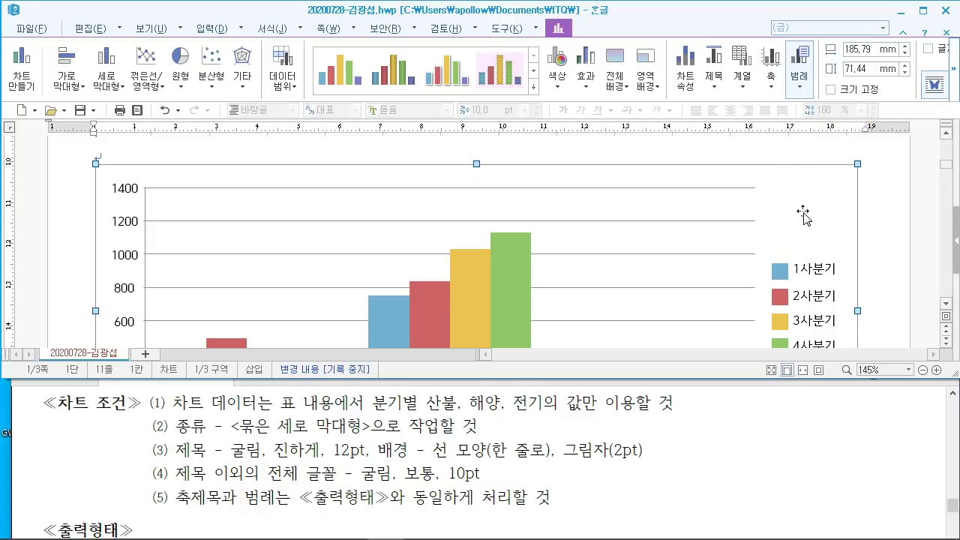
Step: Launch 차트 마법사, keep 묶은 세로 막대형, and advance to step 2
click(803, 216)
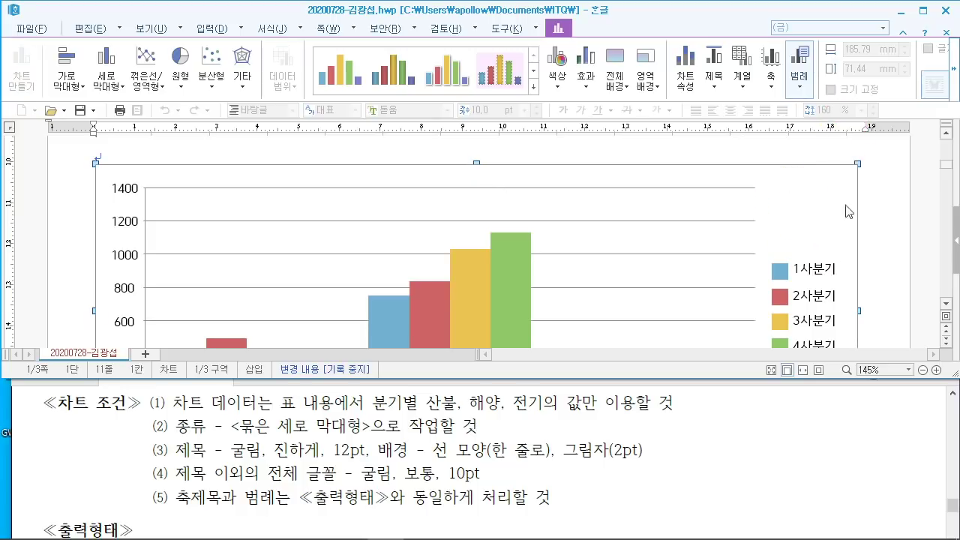
right_click(792, 196)
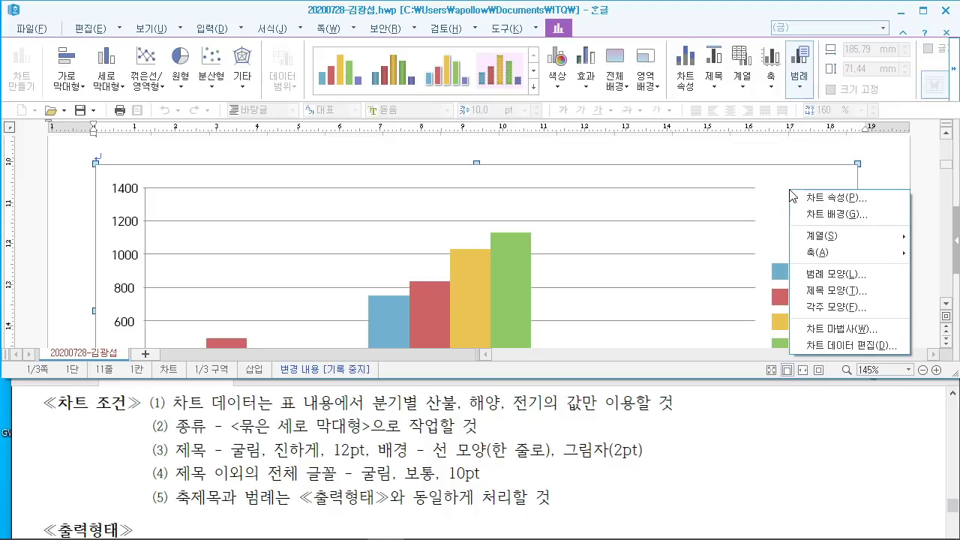
click(832, 330)
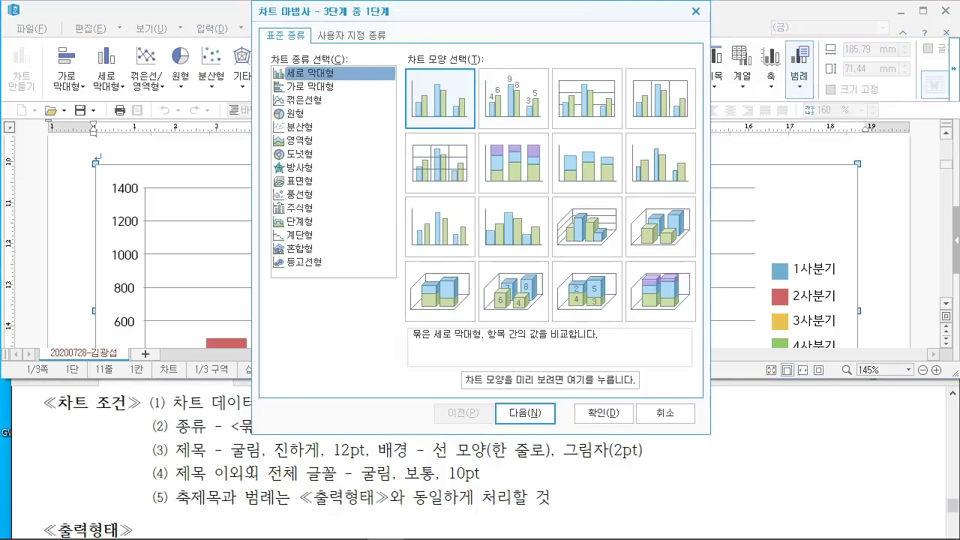
scroll(249, 480, up, 1)
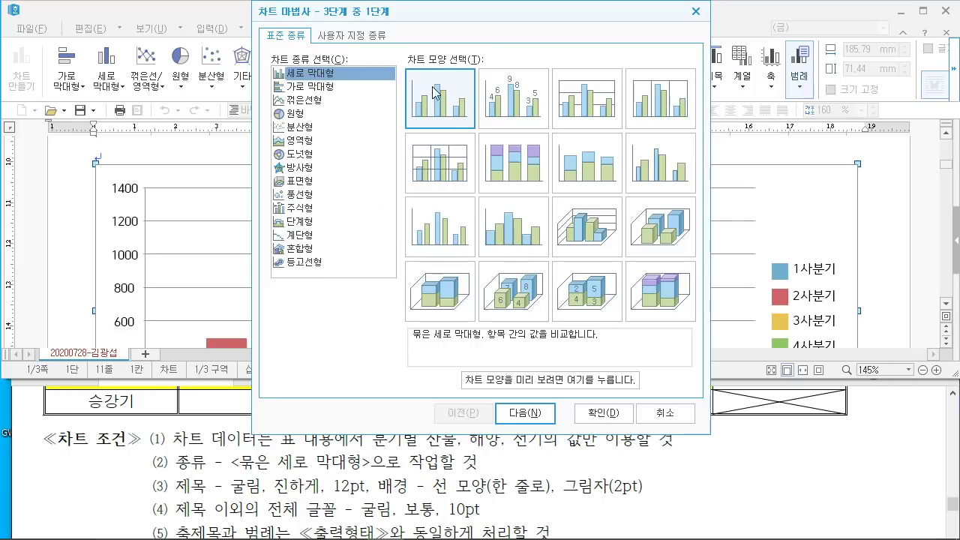
click(540, 413)
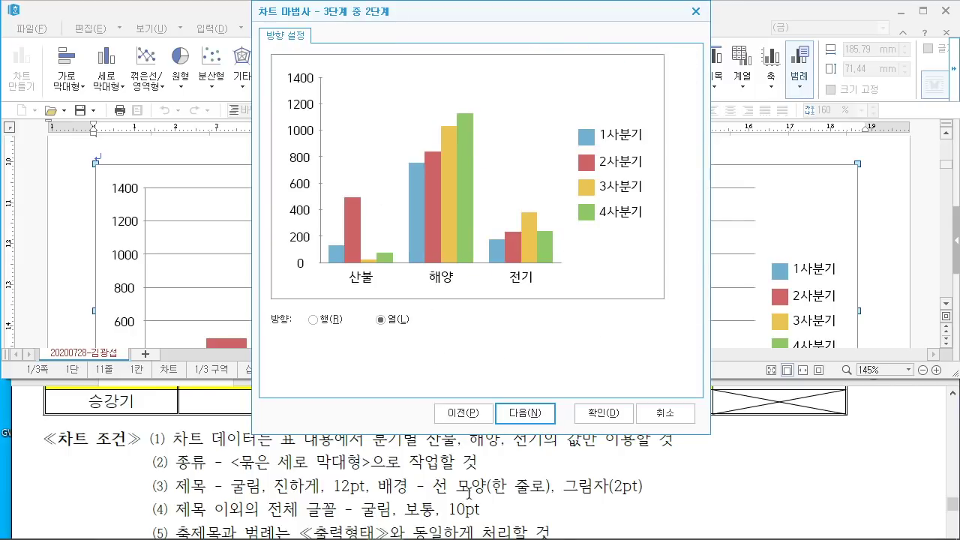
scroll(468, 492, down, 10)
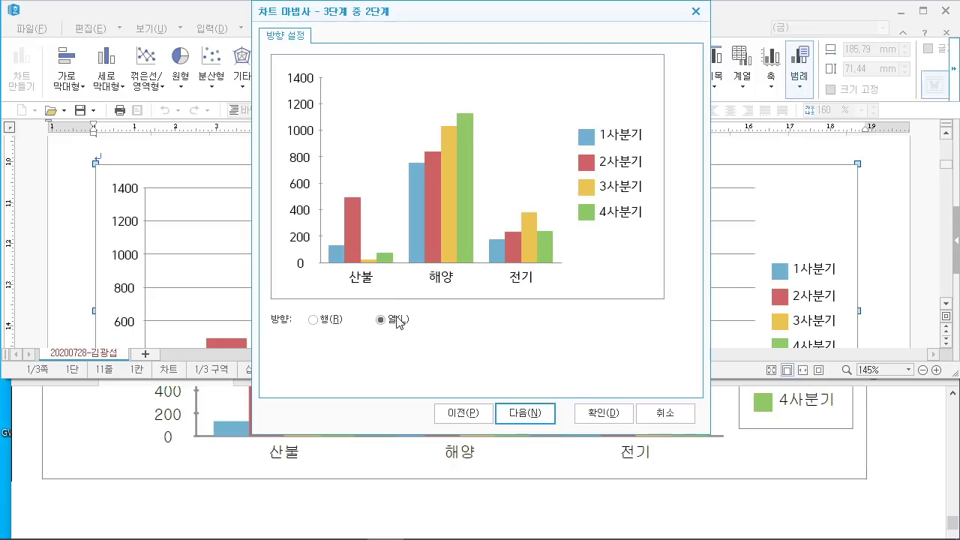
Step: Title the chart '최근 재난 사고발생 현황(5년간)' and label the Y axis '(단위 : 건)'
click(536, 417)
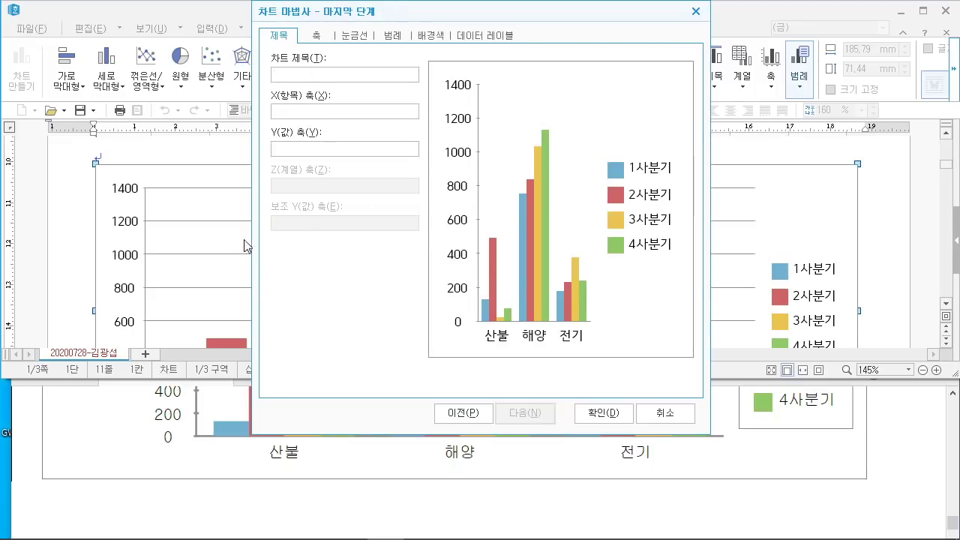
scroll(274, 459, up, 5)
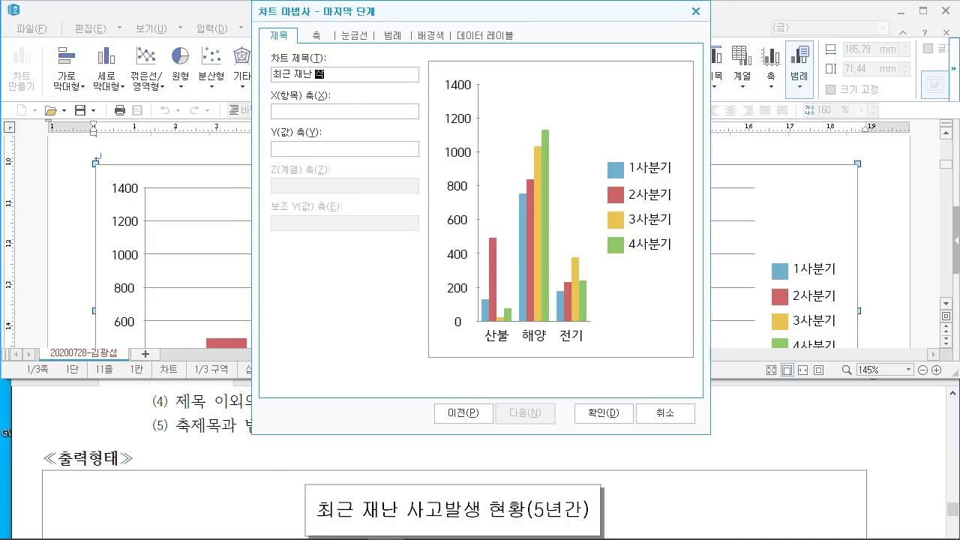
text(현황(5년간)
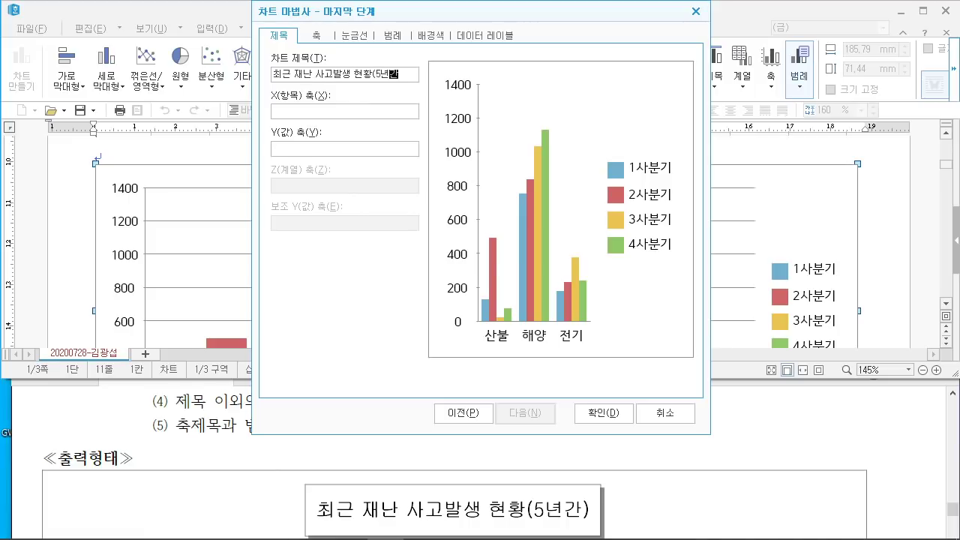
text())
click(335, 143)
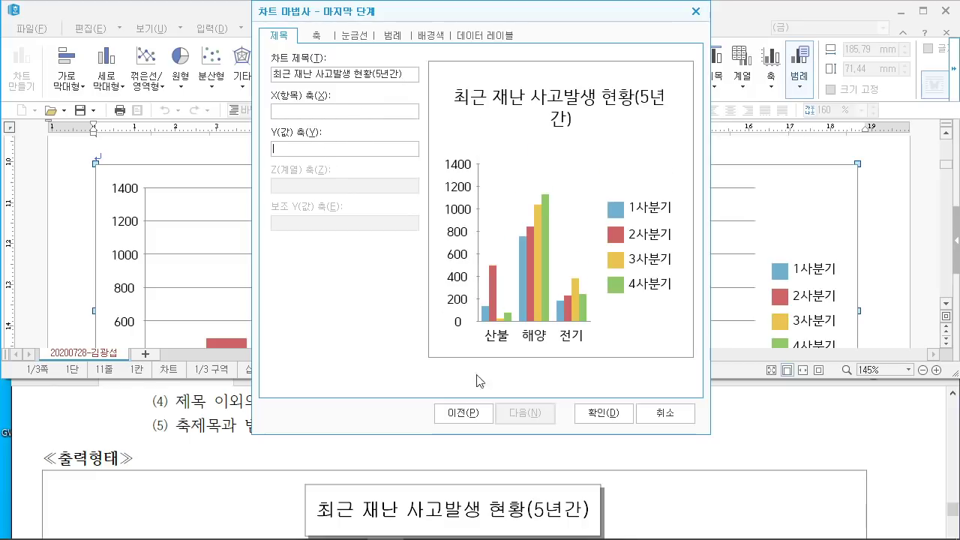
scroll(491, 478, down, 3)
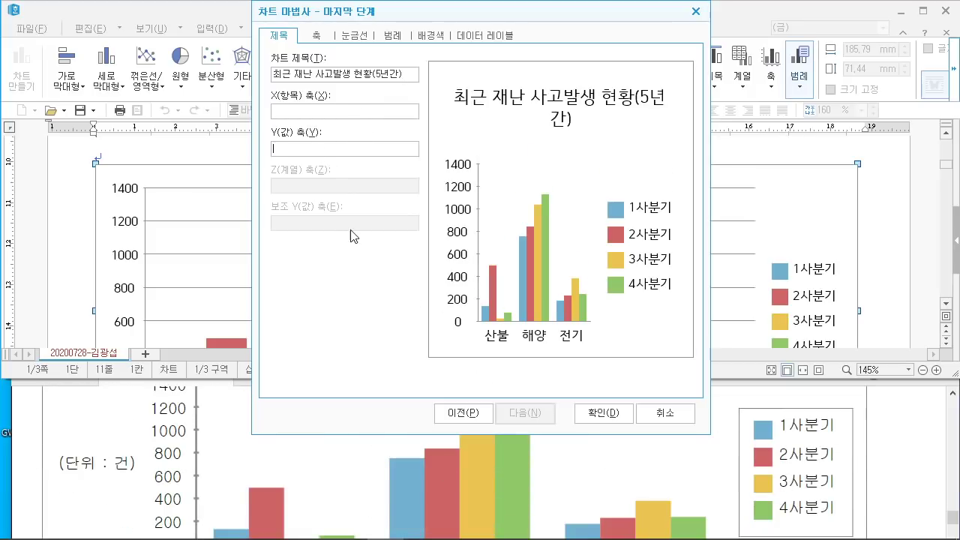
text((단위 : 건)
click(589, 412)
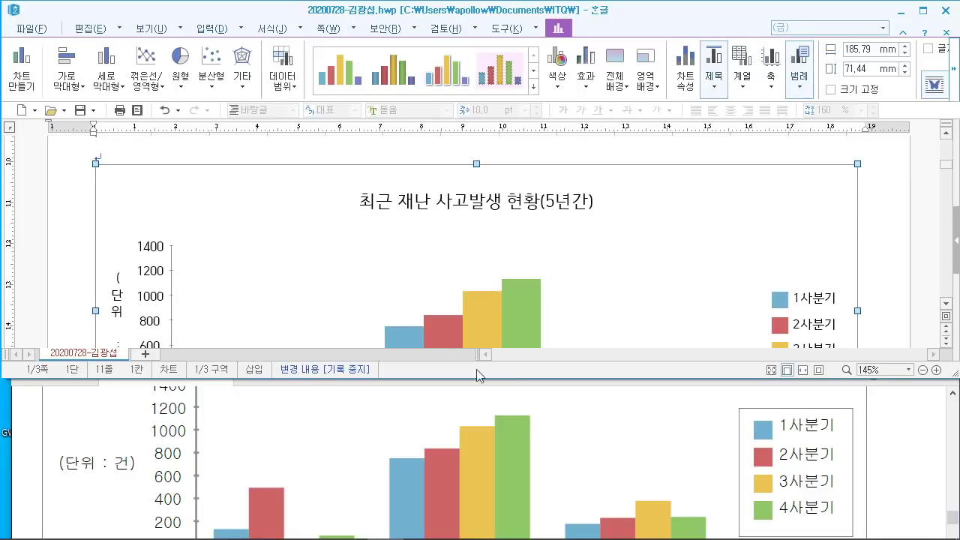
scroll(540, 444, up, 5)
scroll(533, 442, down, 1)
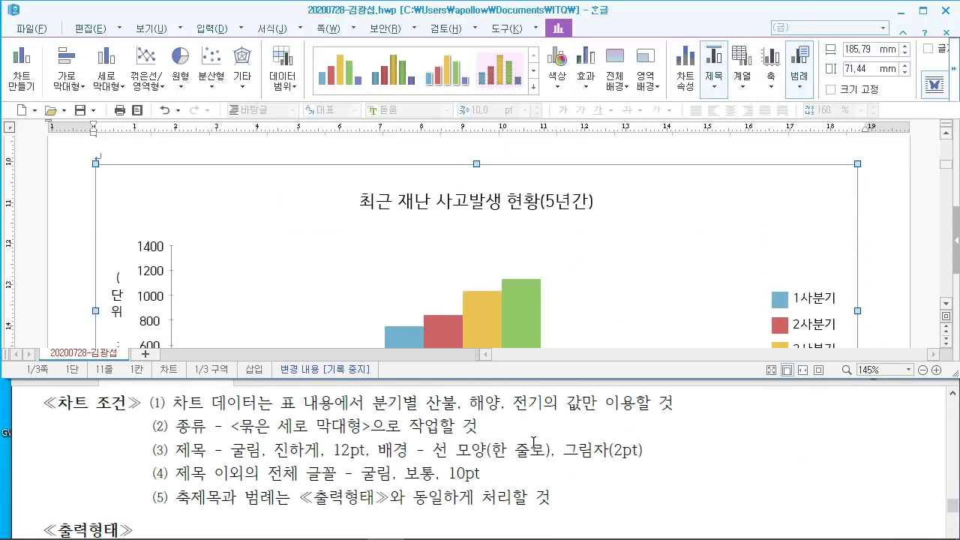
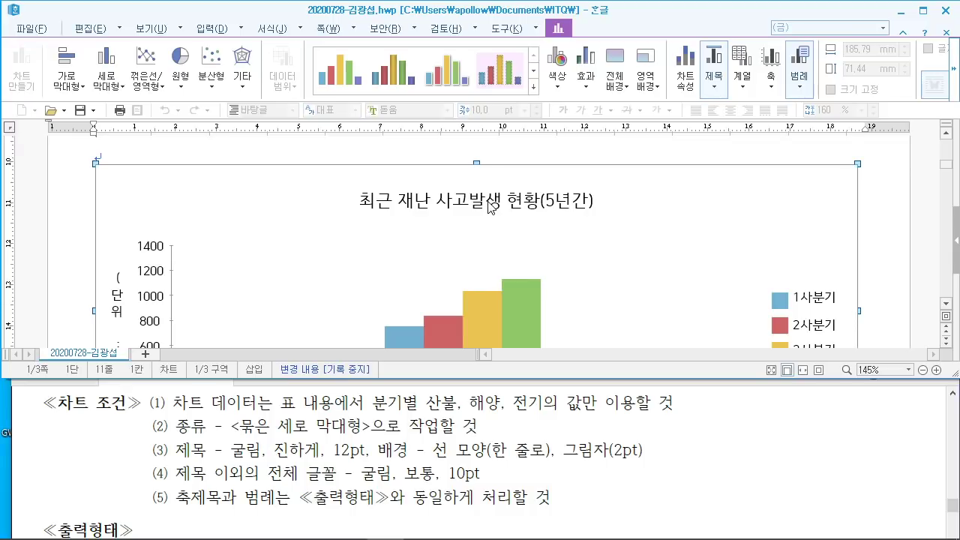
Step: Give the chart title a single-line black border with a shadow
double_click(484, 206)
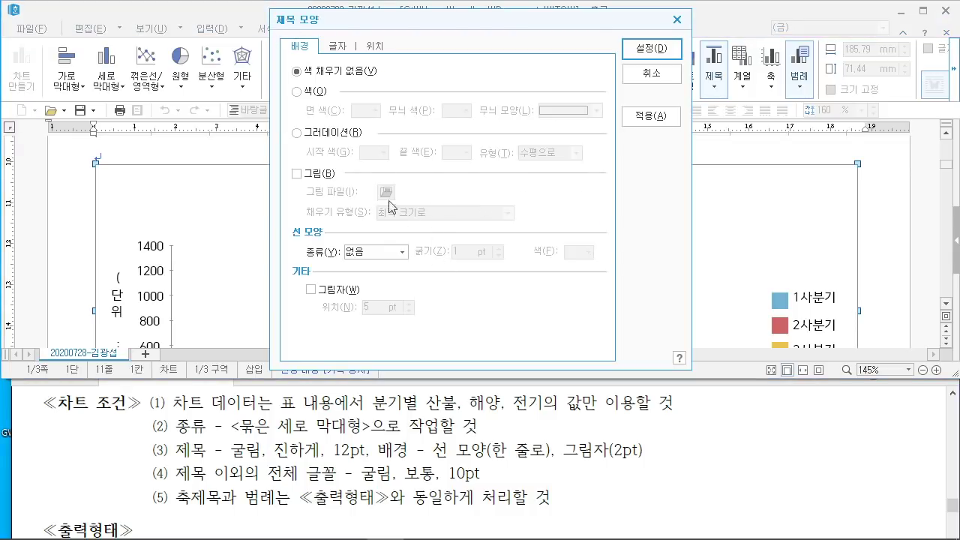
drag(377, 450, 643, 450)
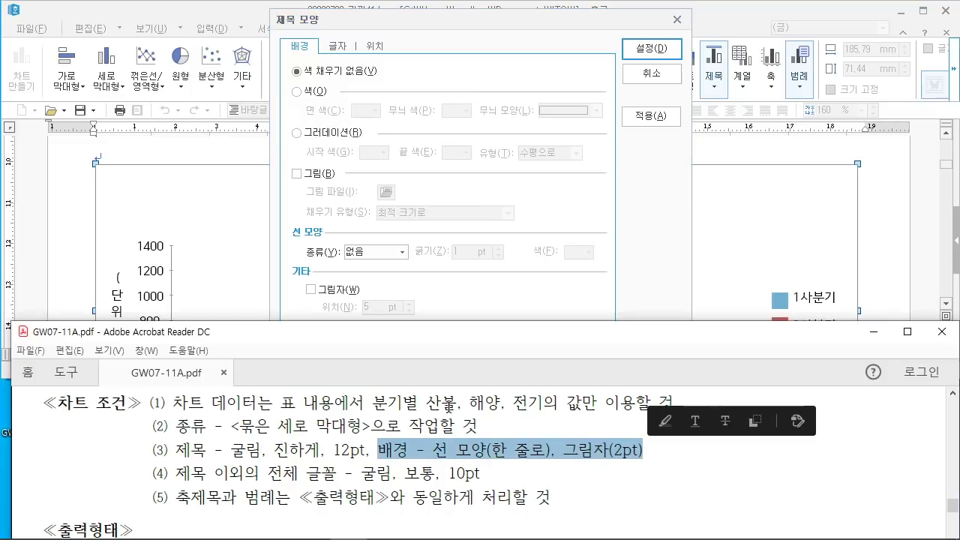
click(651, 280)
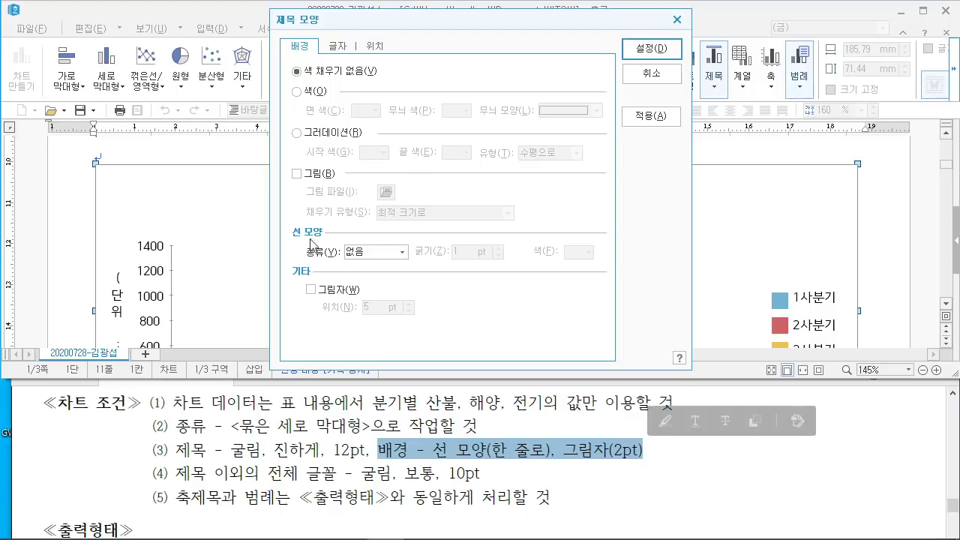
click(401, 253)
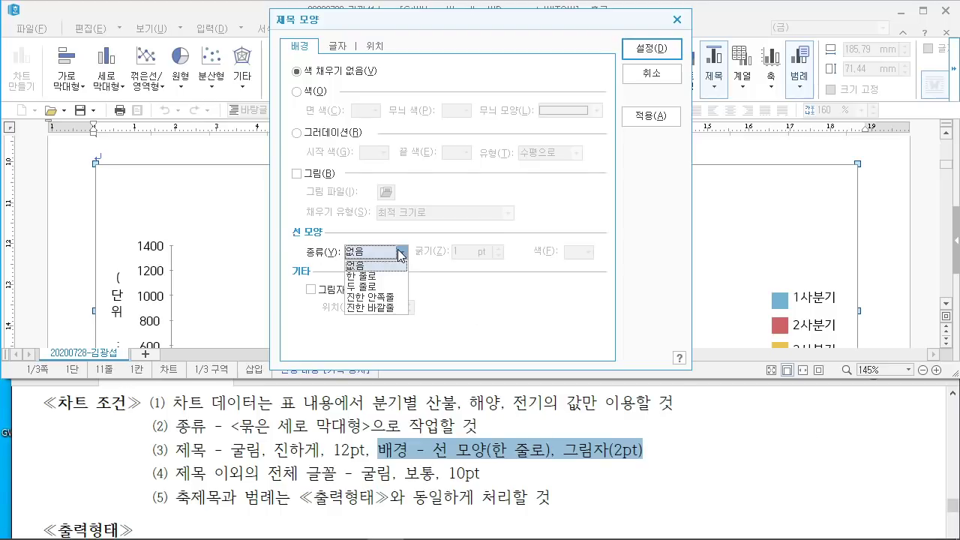
click(368, 276)
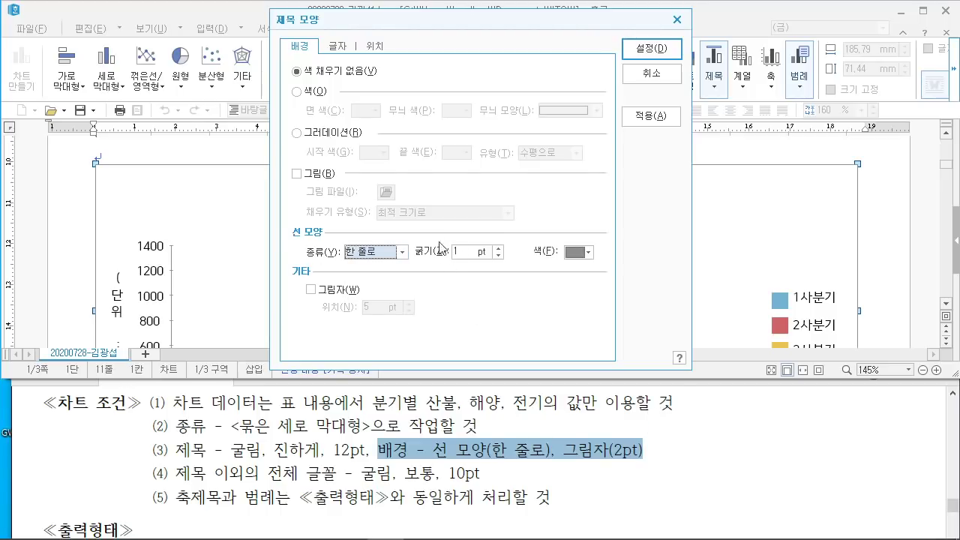
click(589, 253)
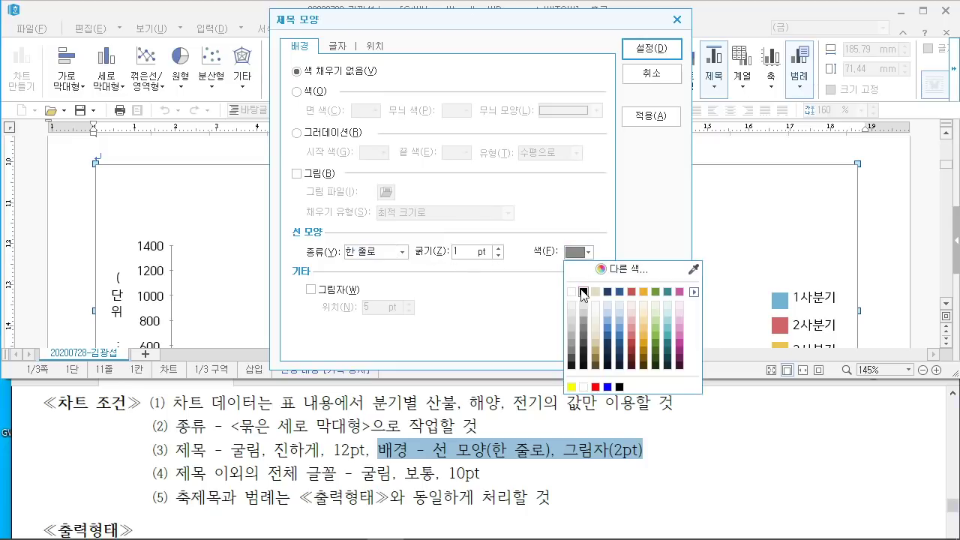
click(584, 292)
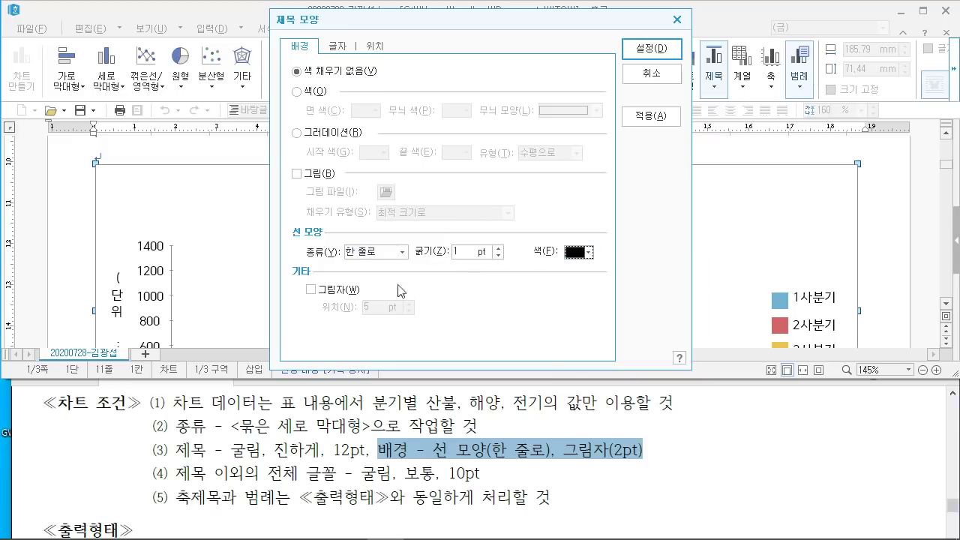
click(312, 290)
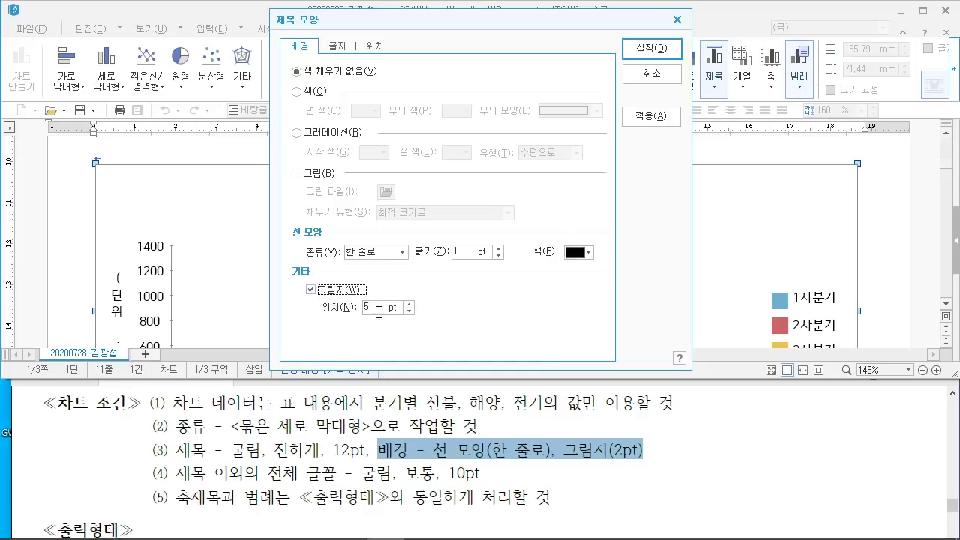
click(379, 309)
Step: Set the chart title text to bold 굴림 12pt and apply the formatting
click(338, 48)
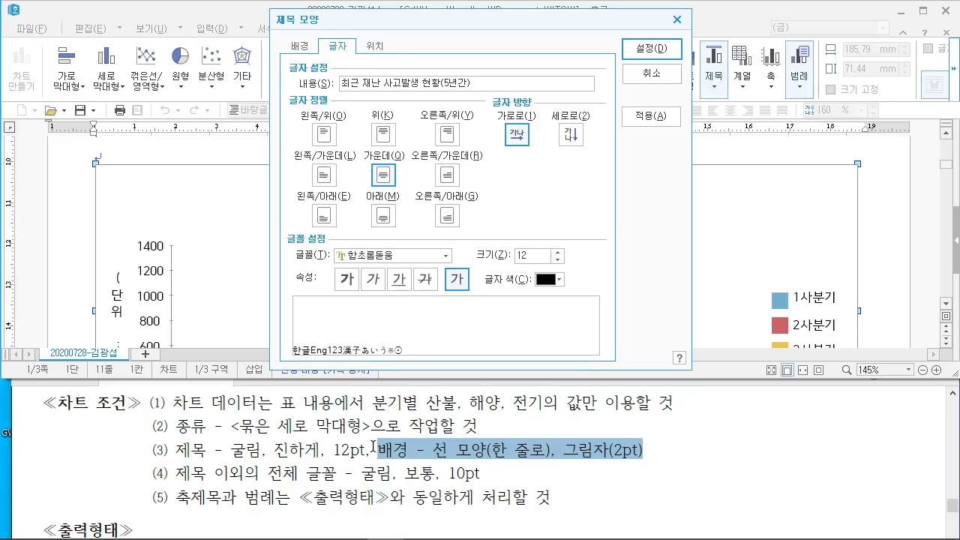
mouse_move(334, 237)
mouse_down()
mouse_move(378, 288)
mouse_move(450, 288)
mouse_up()
drag(411, 194, 386, 249)
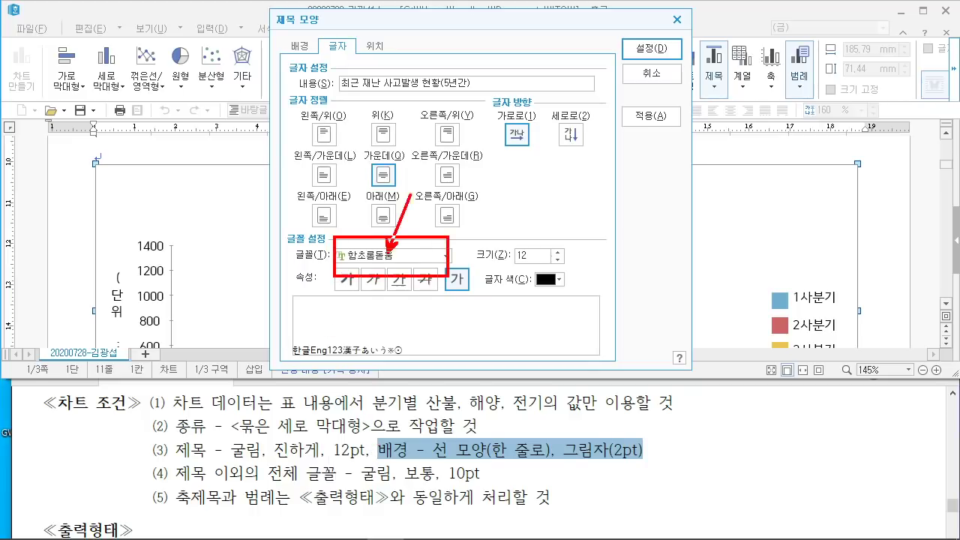
key(Escape)
click(395, 258)
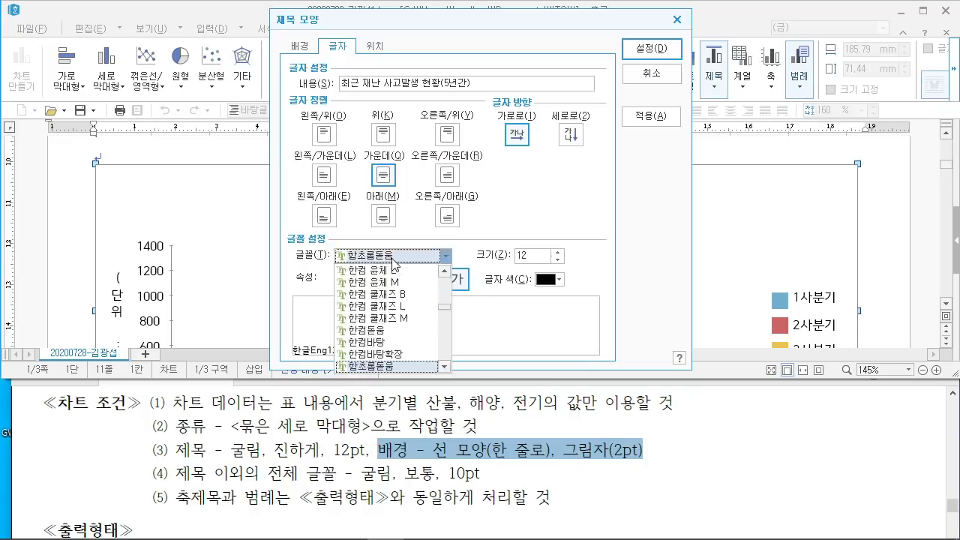
text(굴림)
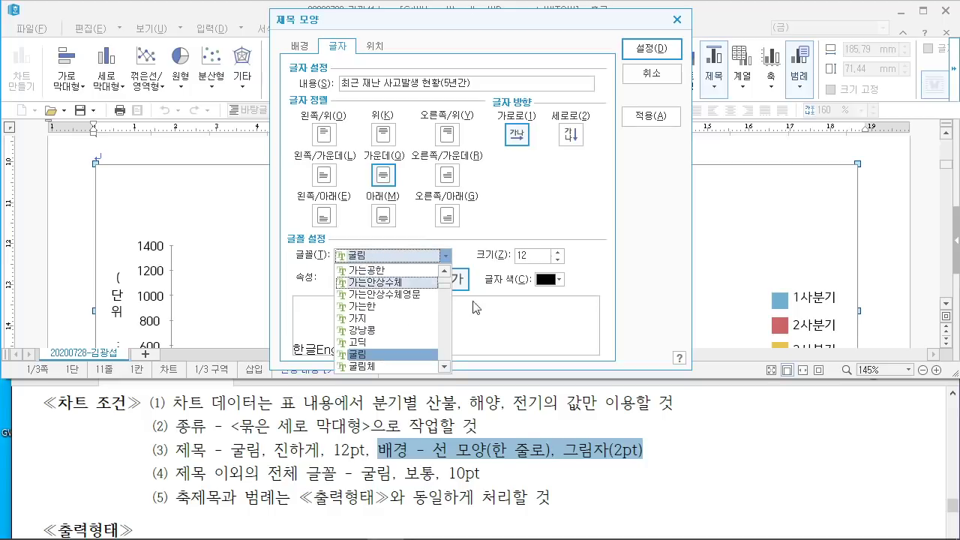
click(498, 322)
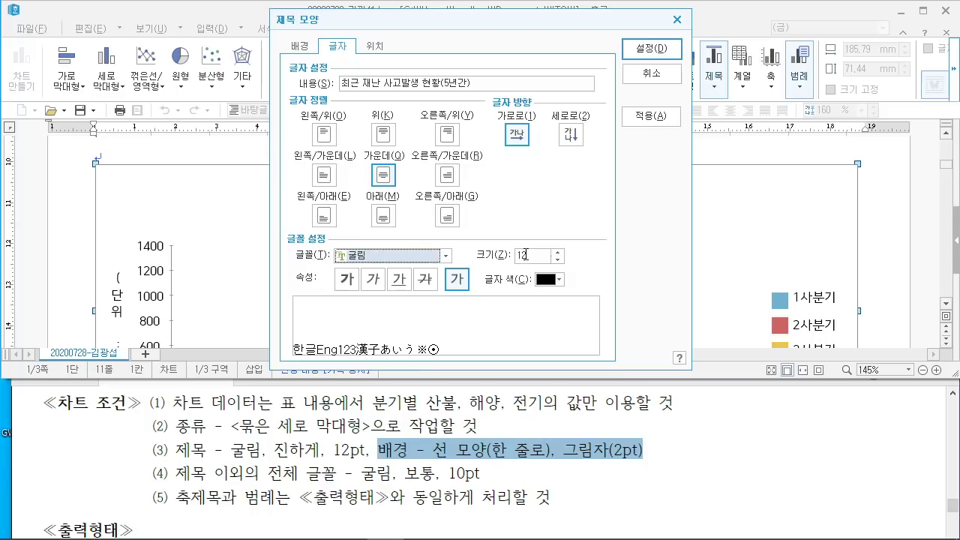
click(346, 280)
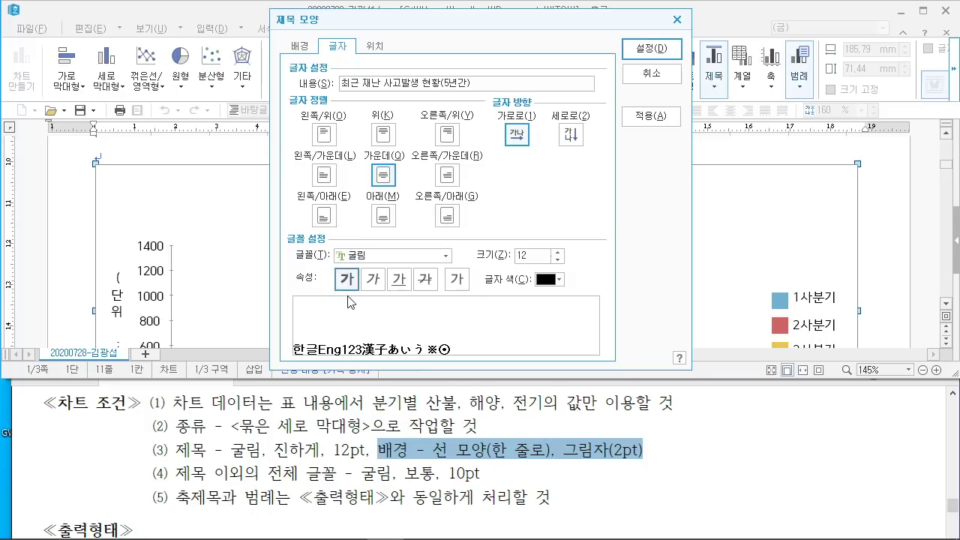
click(657, 59)
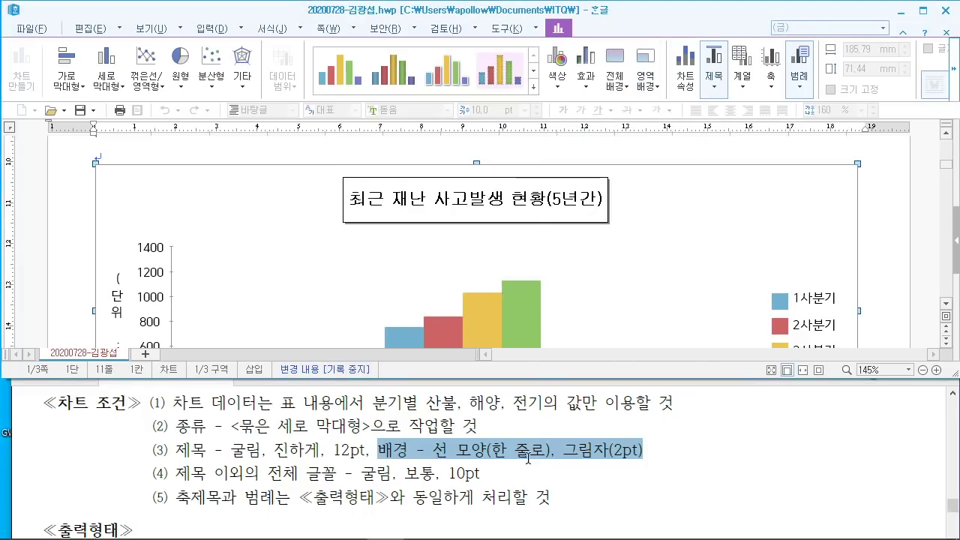
scroll(530, 460, down, 1)
scroll(530, 459, down, 1)
scroll(518, 371, up, 5)
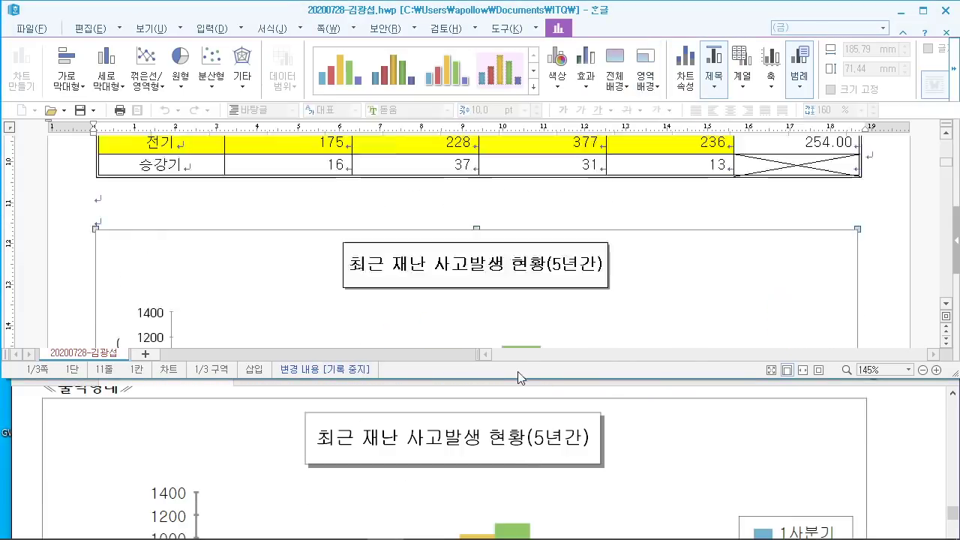
scroll(507, 491, down, 1)
scroll(475, 471, up, 3)
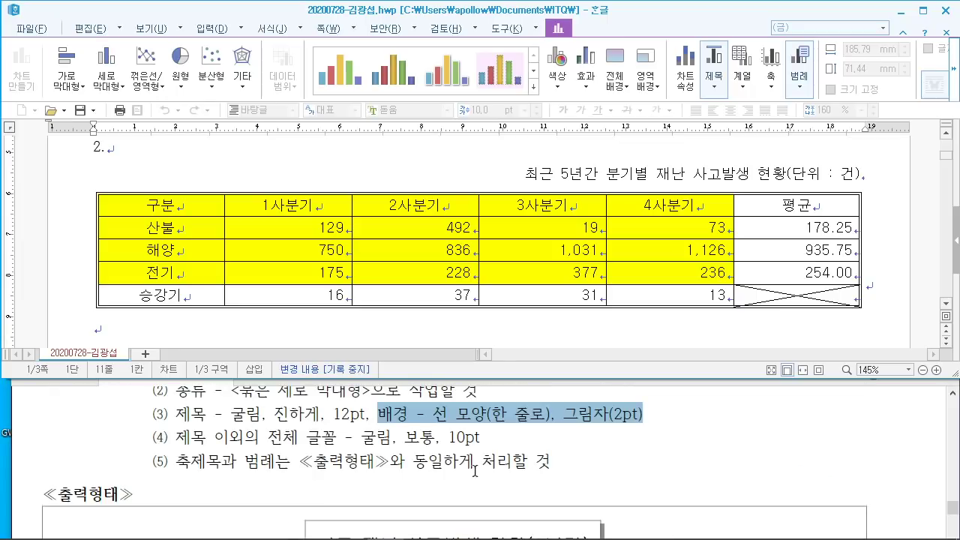
drag(191, 439, 254, 439)
click(301, 441)
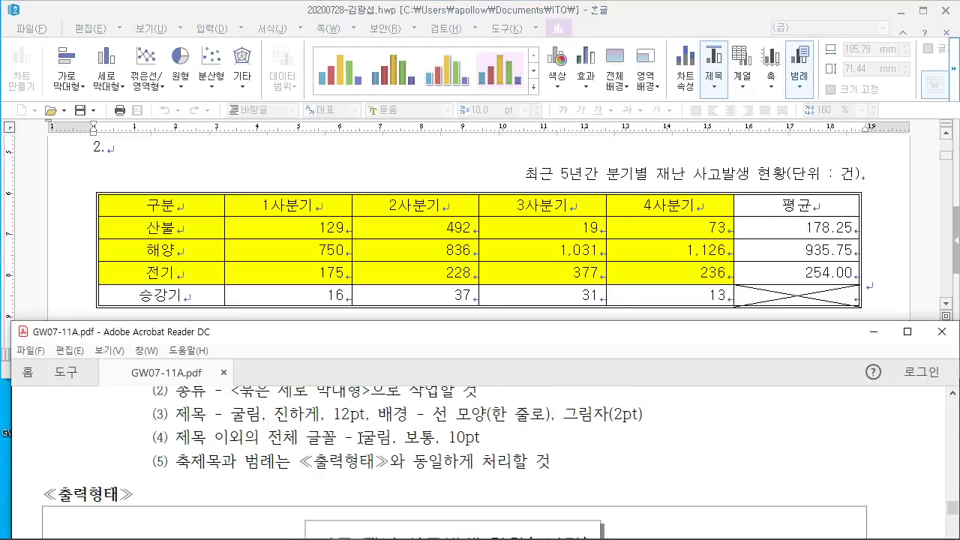
drag(360, 437, 481, 441)
click(586, 460)
scroll(572, 455, down, 3)
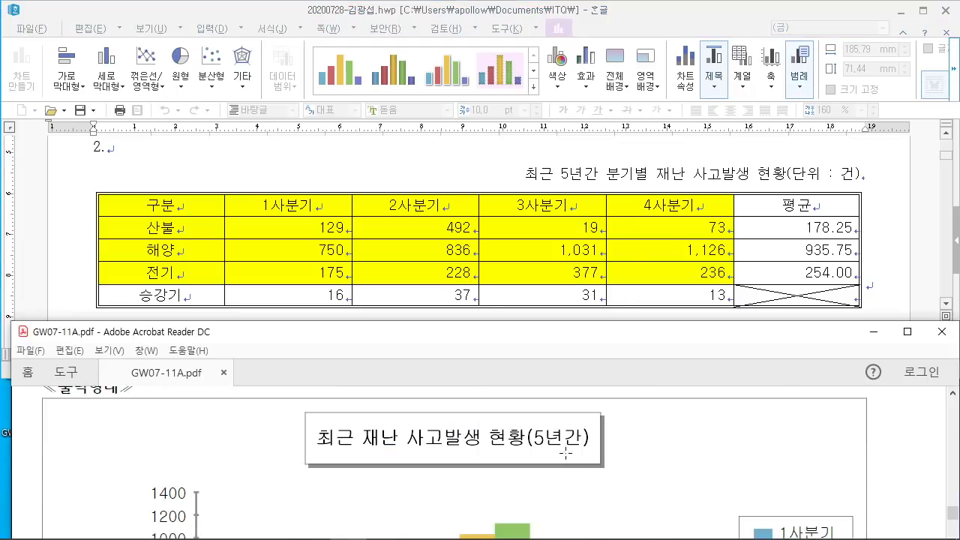
scroll(567, 453, down, 1)
scroll(357, 181, down, 4)
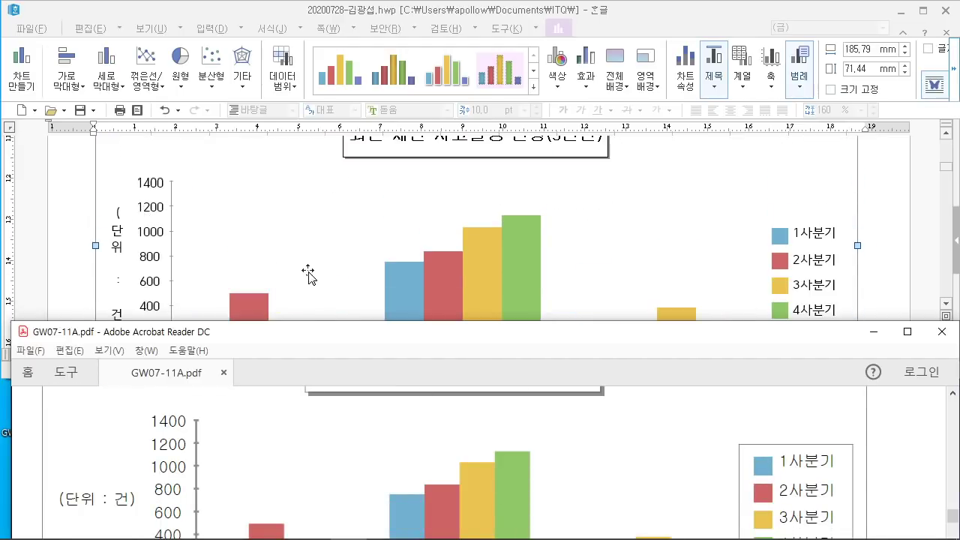
scroll(307, 272, down, 1)
click(116, 180)
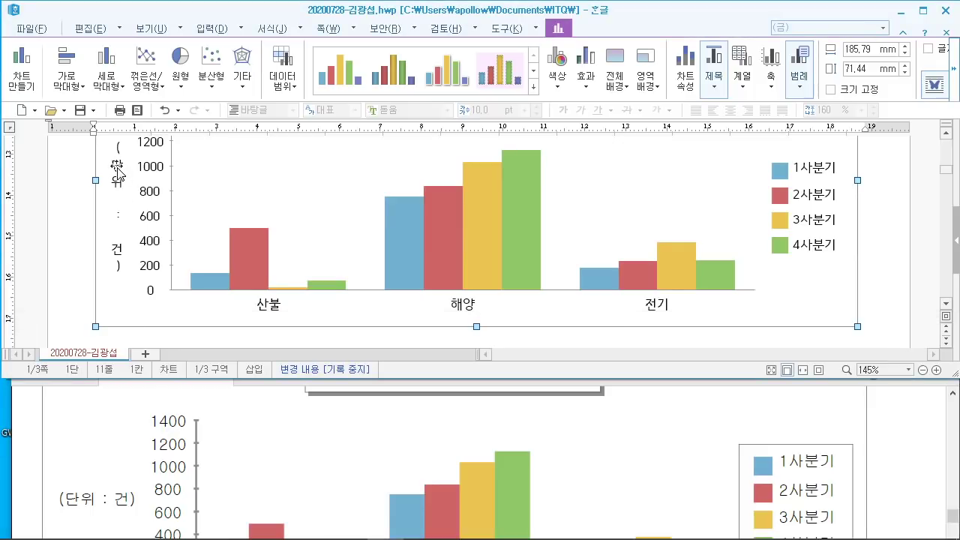
Step: Set the (단위 : 건) axis title to horizontal direction in 굴림, size 10
double_click(116, 175)
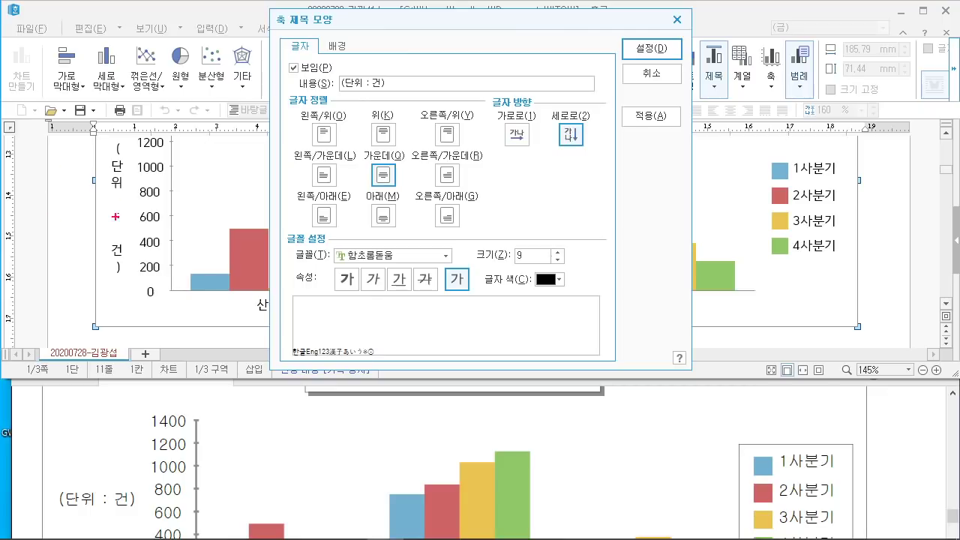
drag(104, 149, 104, 230)
drag(132, 478, 60, 467)
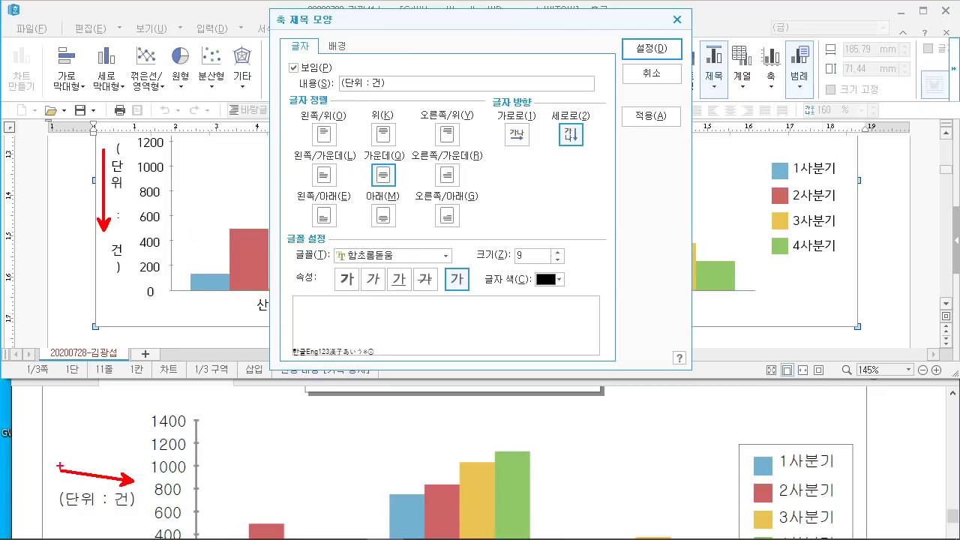
mouse_move(493, 115)
mouse_down()
mouse_move(533, 147)
mouse_move(564, 229)
mouse_up()
key(Escape)
click(527, 138)
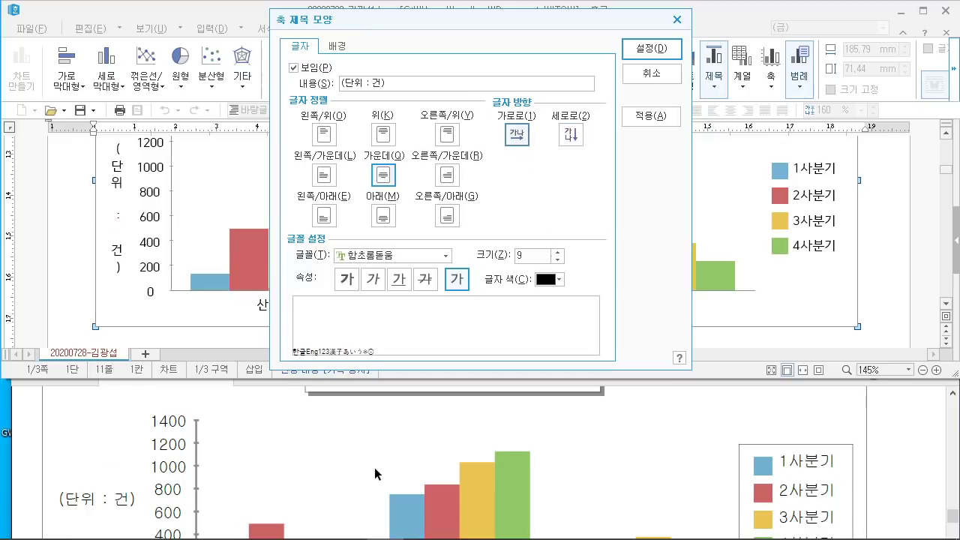
scroll(374, 467, up, 3)
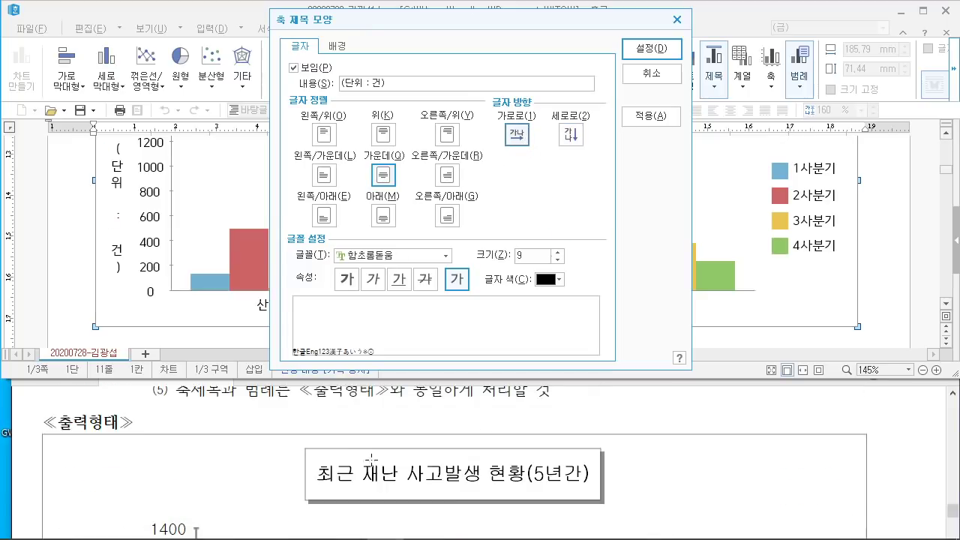
click(372, 259)
text(굴림)
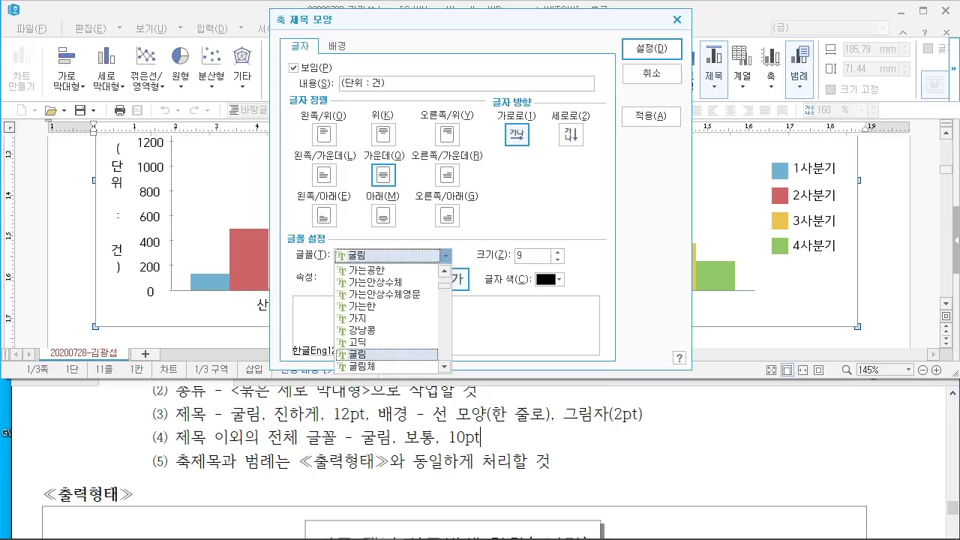
key(Return)
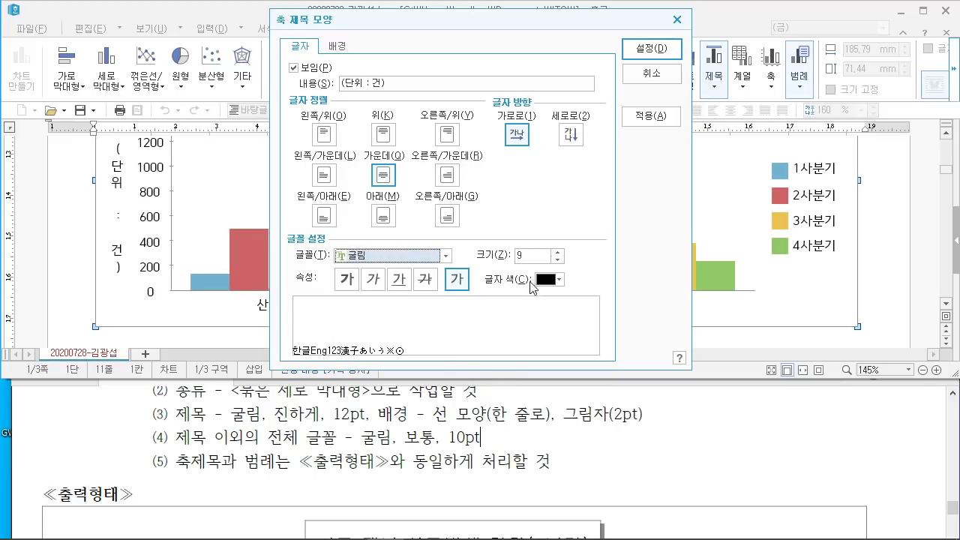
click(499, 255)
text(10)
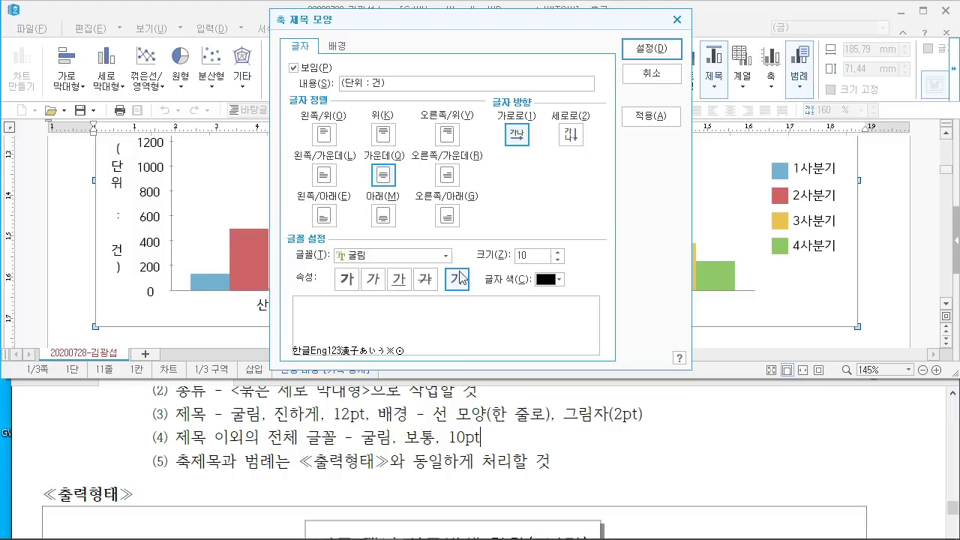
Step: Apply the axis title change, then set the value axis labels to 굴림 10 pt
click(650, 49)
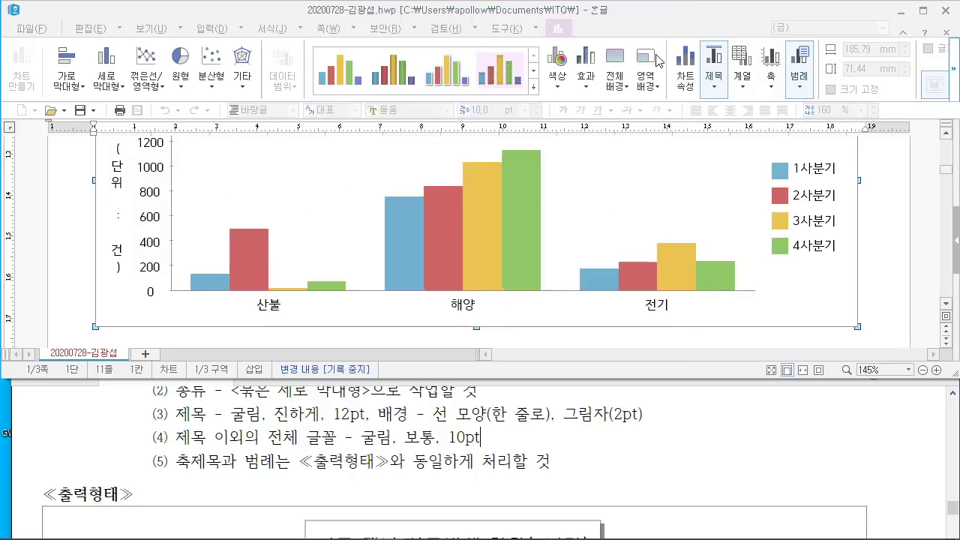
scroll(247, 293, up, 2)
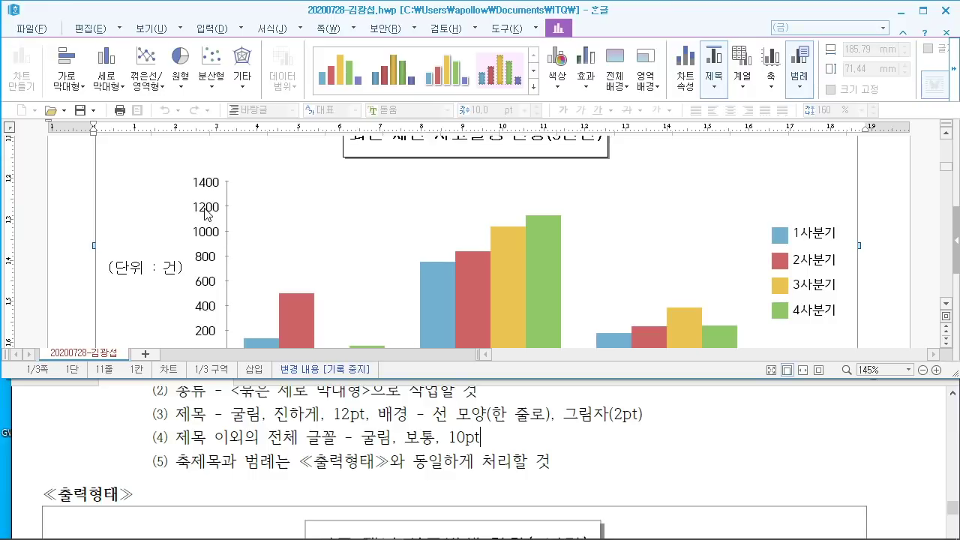
double_click(205, 214)
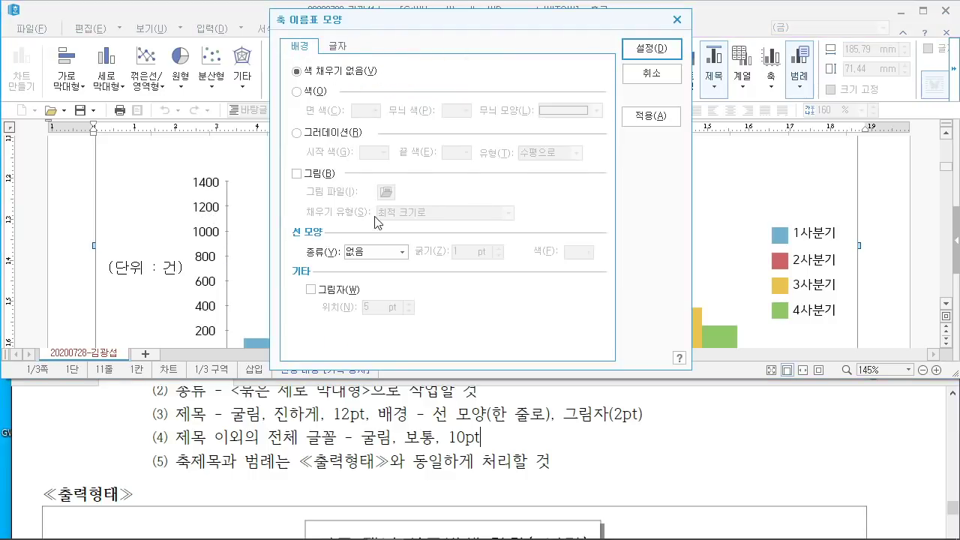
click(341, 47)
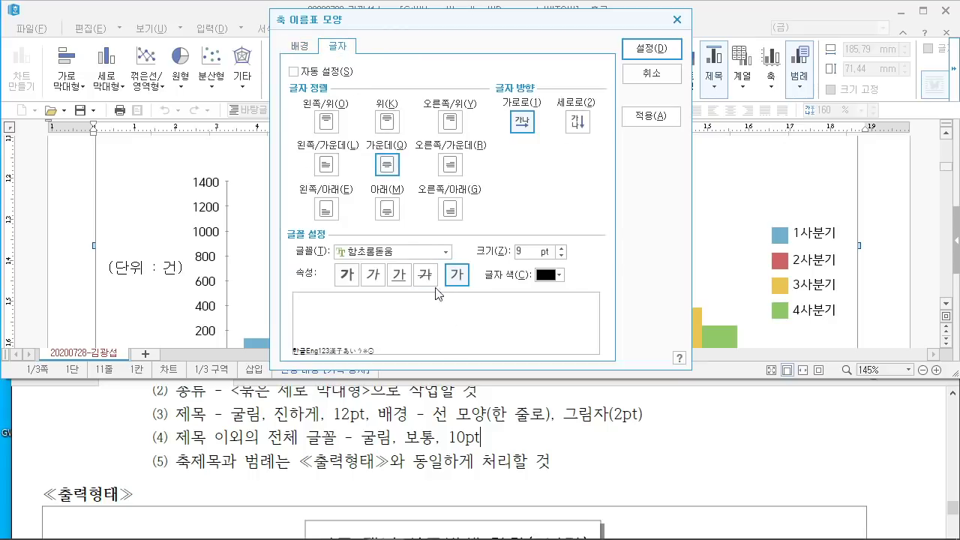
click(403, 255)
text(굴림)
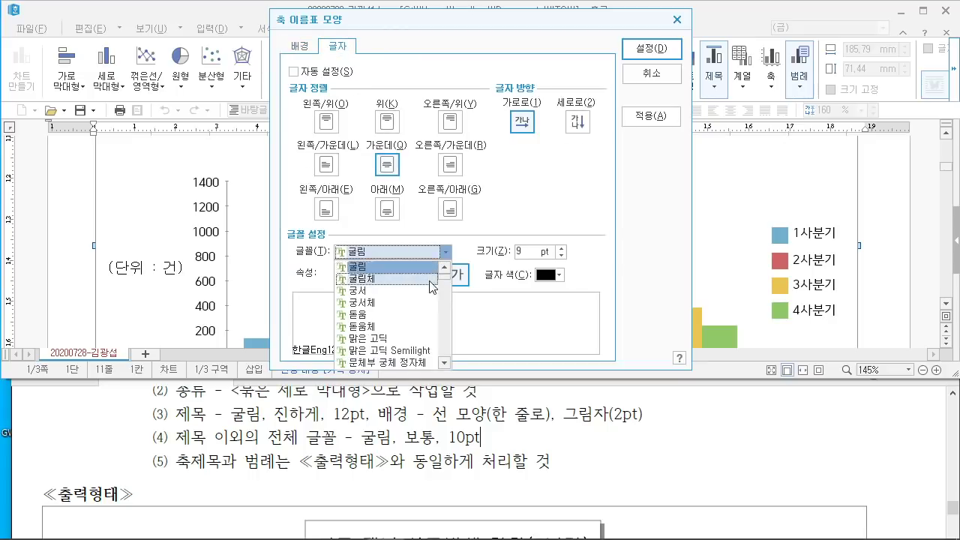
key(Return)
double_click(533, 258)
text(10)
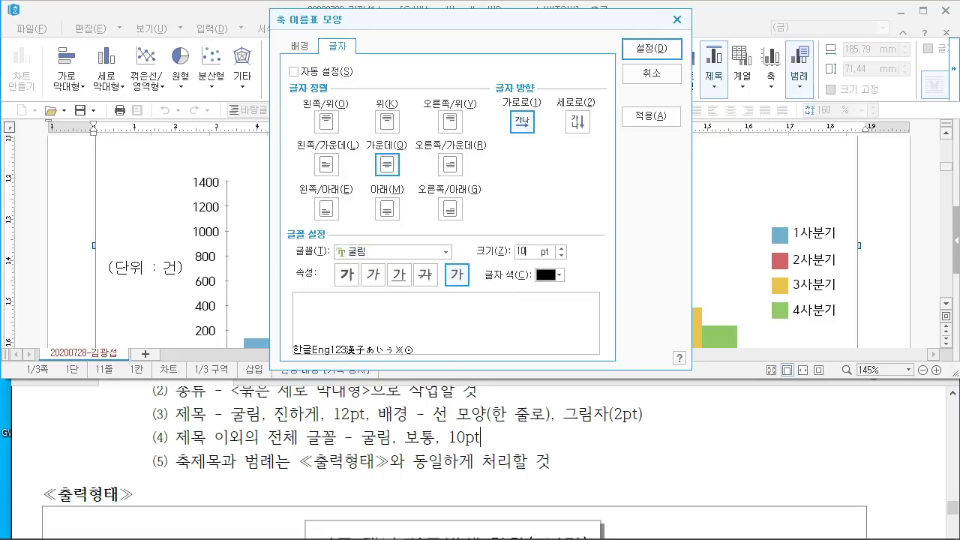
click(666, 48)
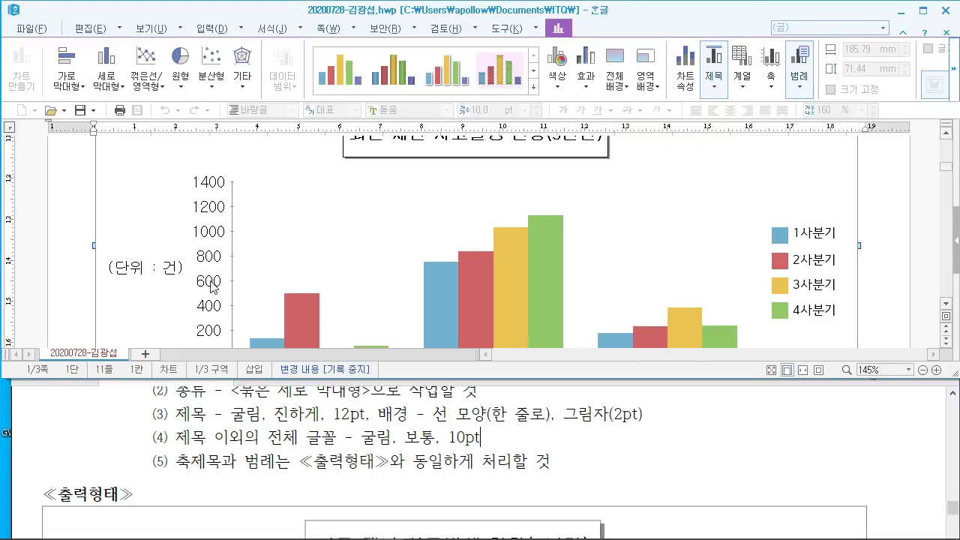
Step: Set the 산불/해양/전기 category axis labels to 굴림, 10 pt
scroll(322, 300, down, 3)
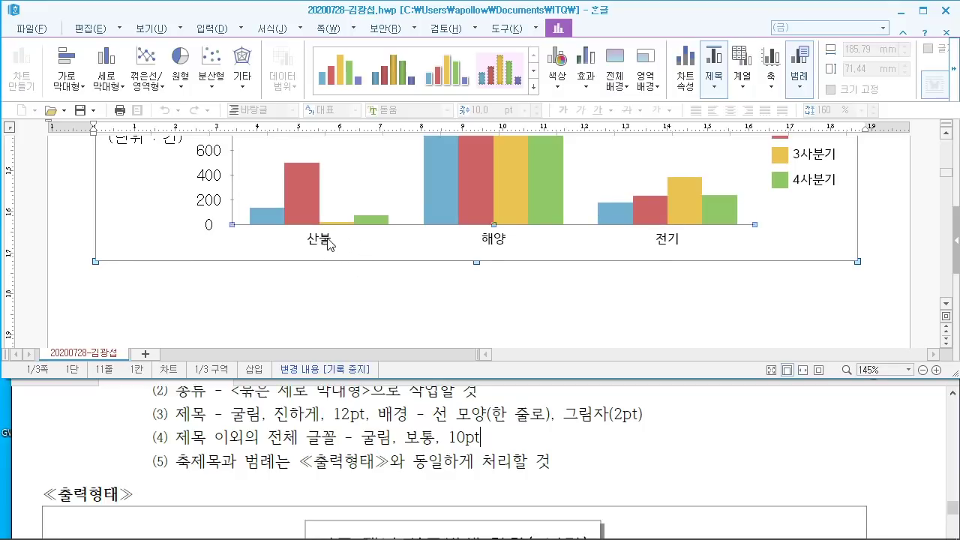
double_click(327, 242)
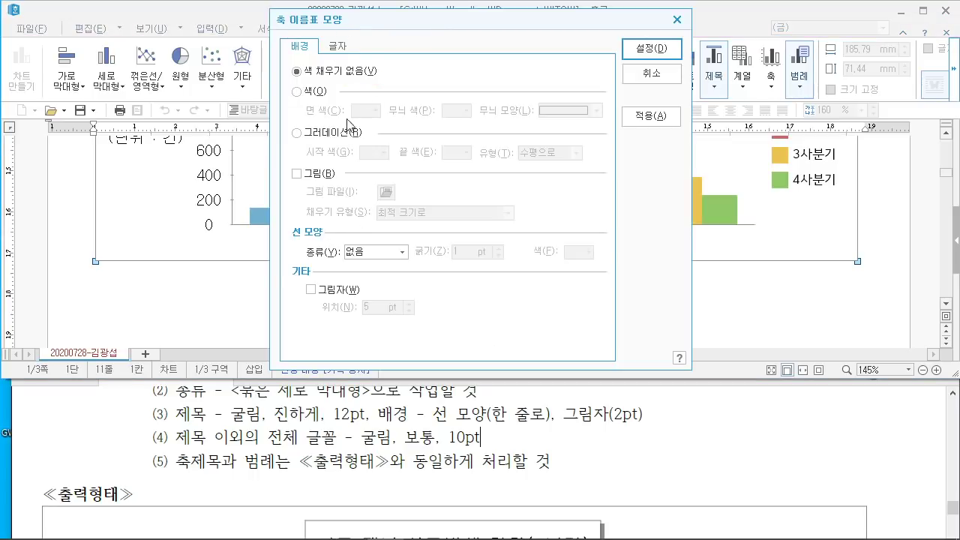
click(345, 48)
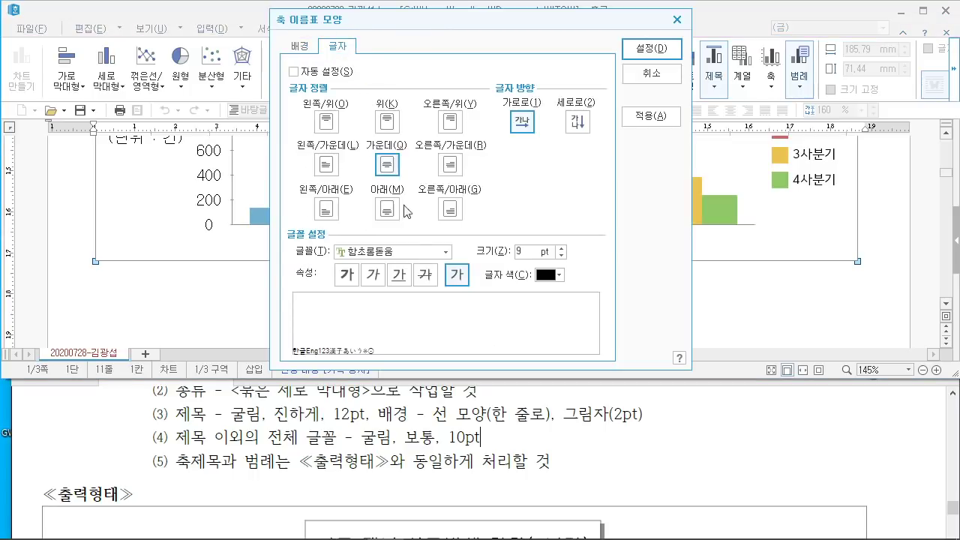
click(394, 252)
text(굴림)
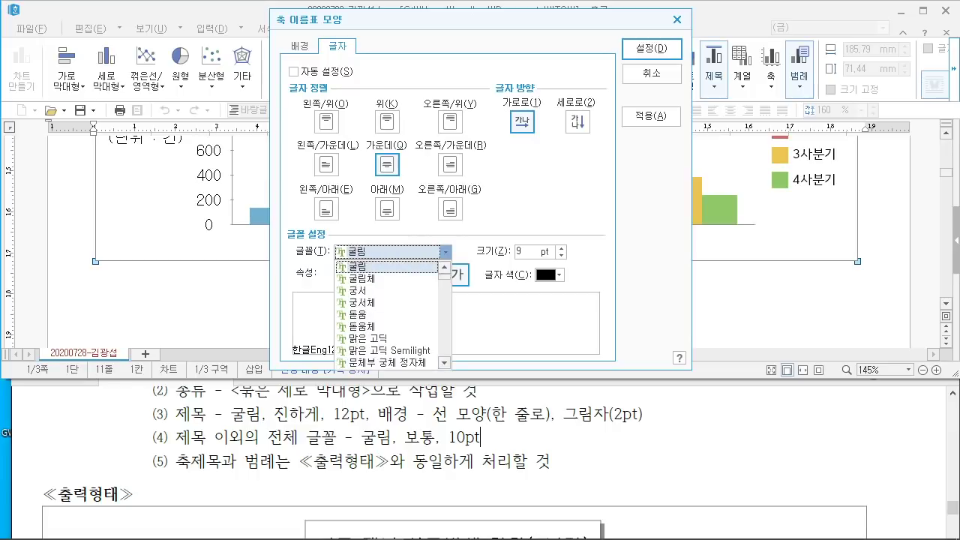
key(Return)
key(Tab)
text(10)
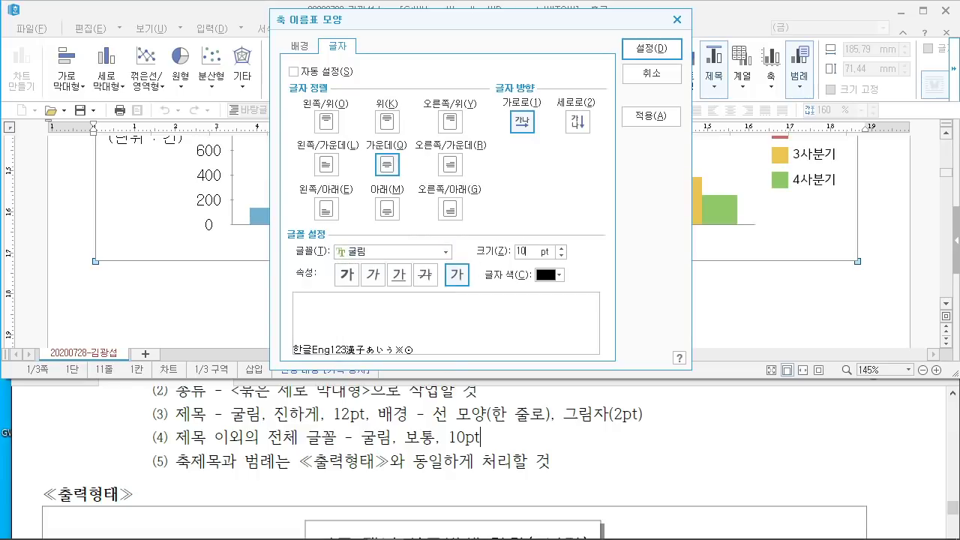
click(650, 50)
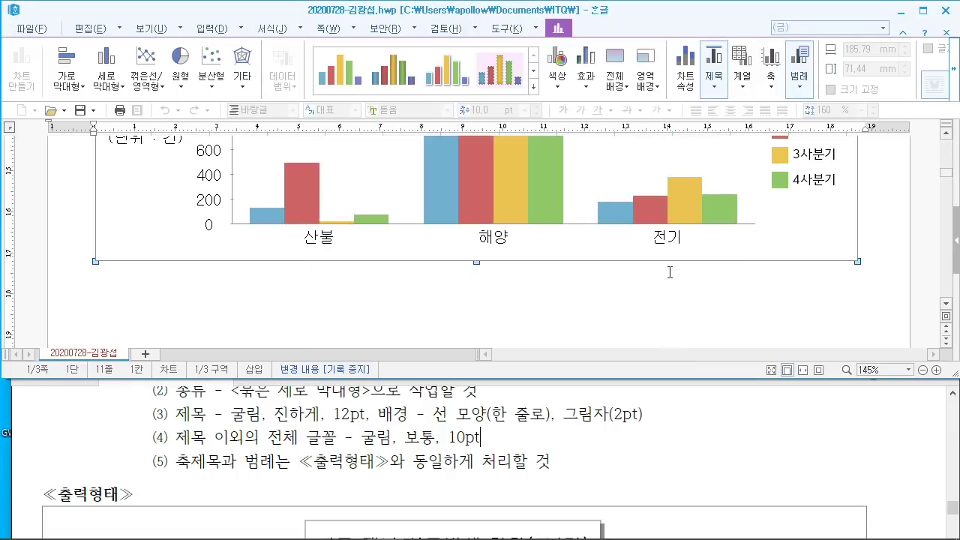
Step: Give the chart legend a single-line black border
scroll(670, 271, up, 3)
scroll(517, 409, down, 3)
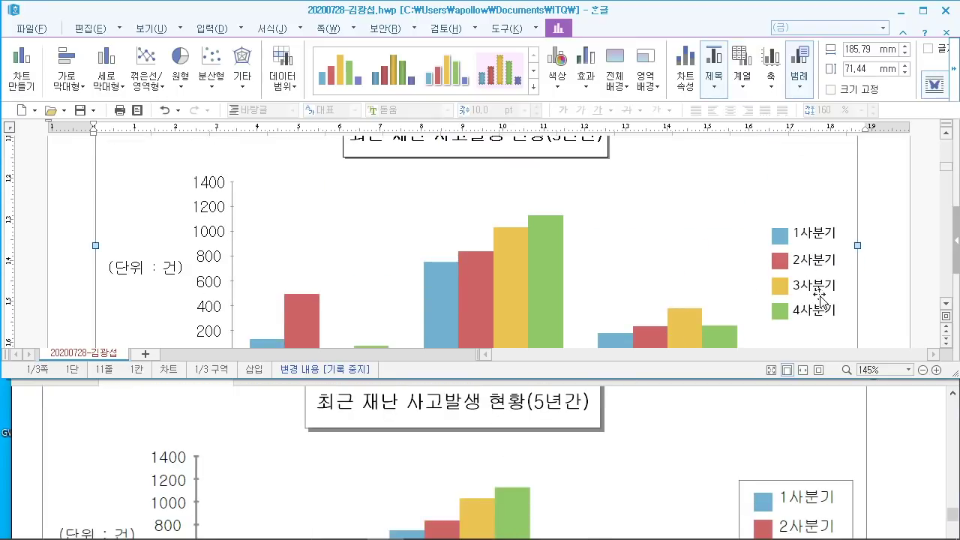
scroll(819, 293, down, 2)
scroll(736, 429, down, 3)
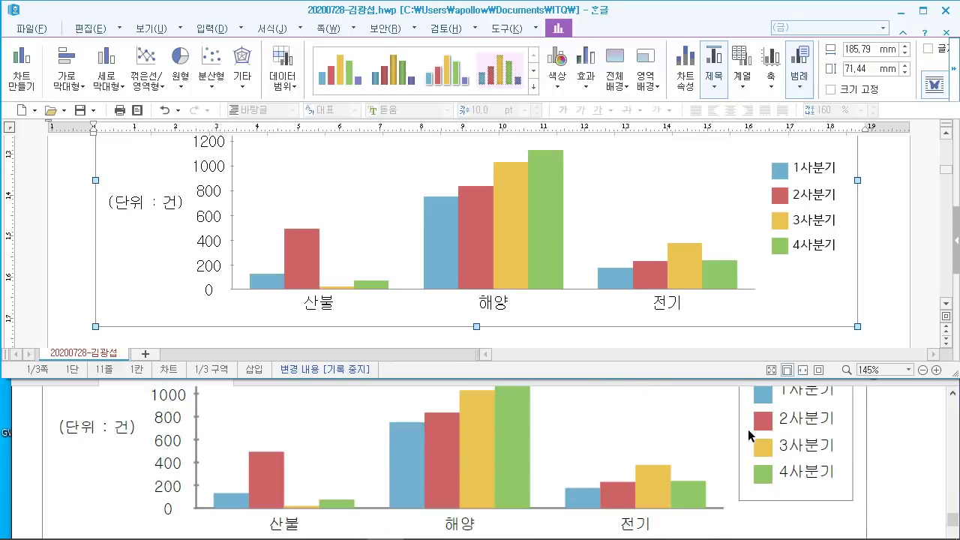
scroll(747, 428, up, 2)
scroll(752, 441, down, 3)
scroll(752, 437, up, 2)
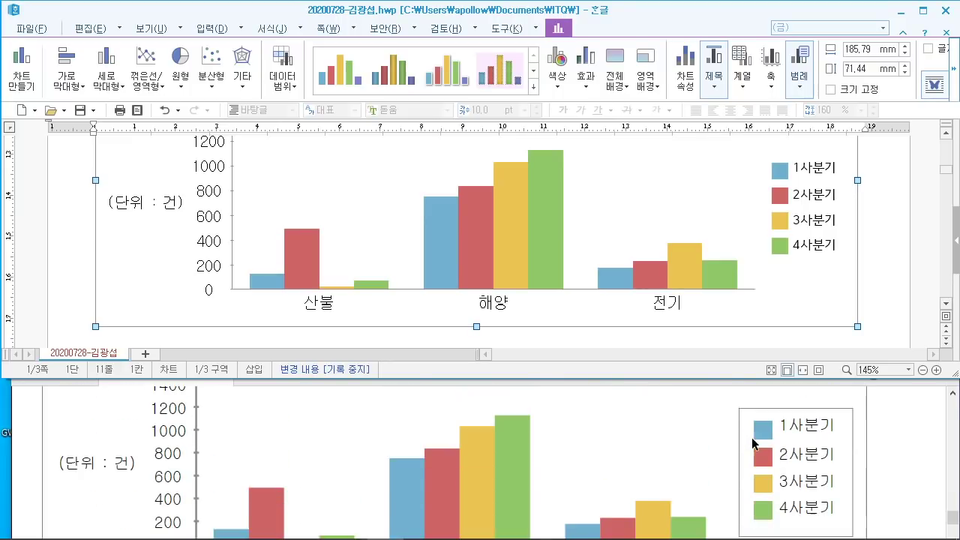
click(817, 204)
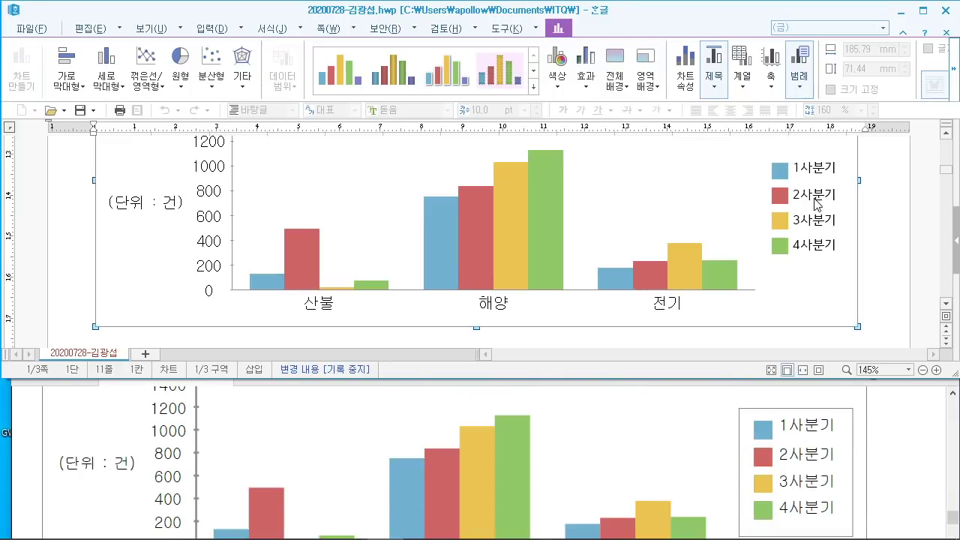
double_click(817, 201)
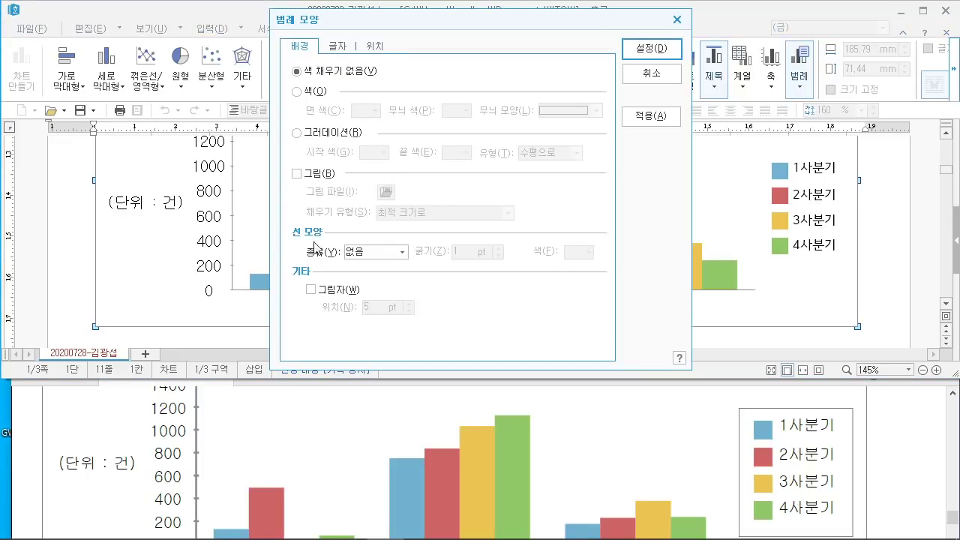
click(397, 254)
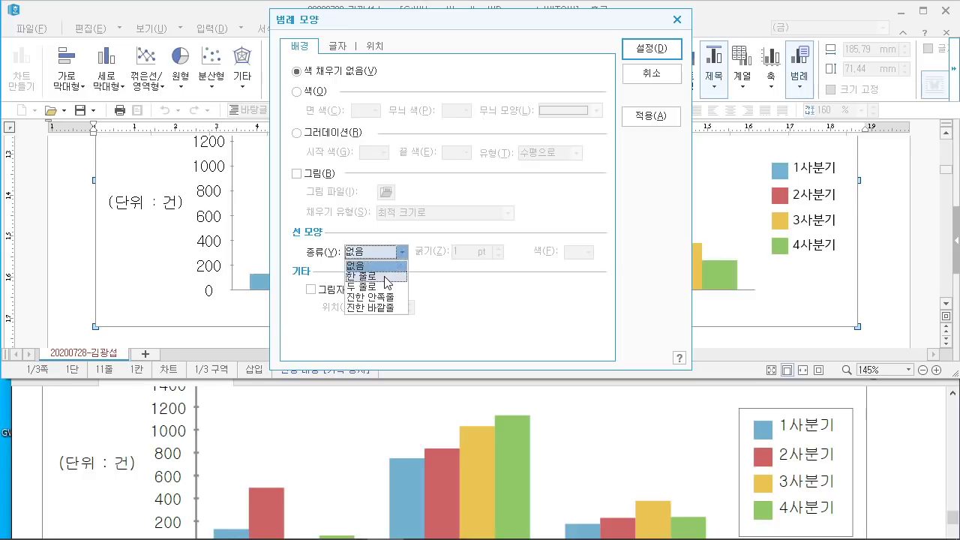
click(388, 276)
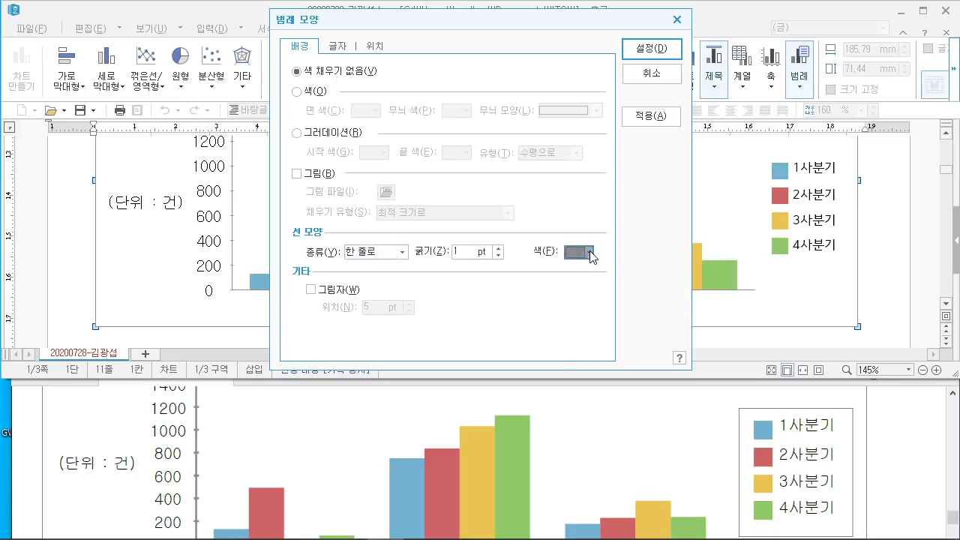
click(588, 253)
click(583, 291)
Step: Set the legend text to 굴림, size 10, and apply the changes
click(342, 50)
click(445, 256)
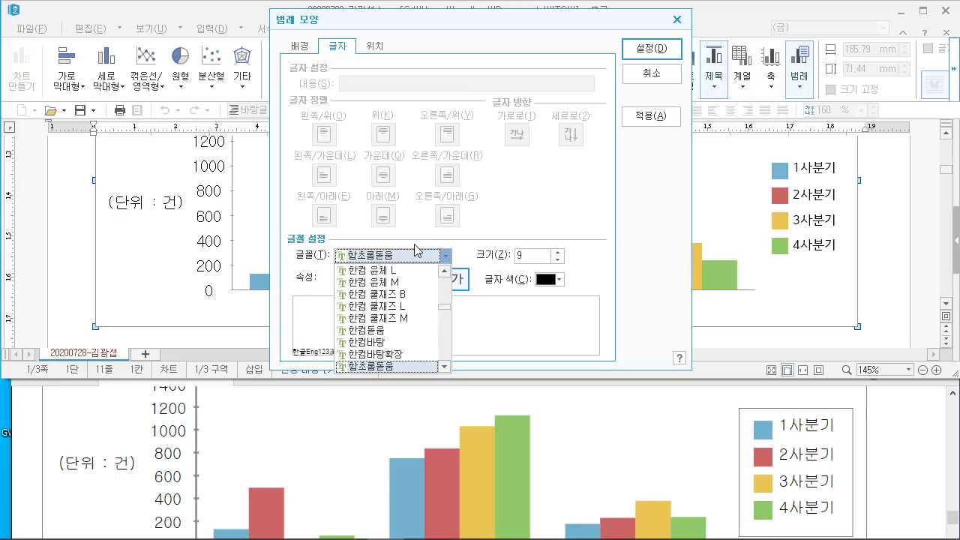
text(굴림)
click(534, 256)
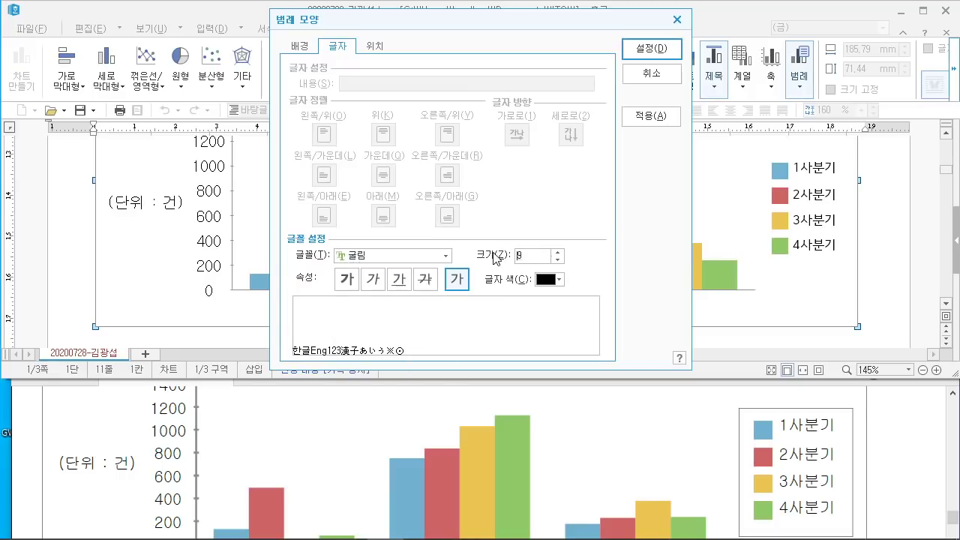
text(10)
click(663, 51)
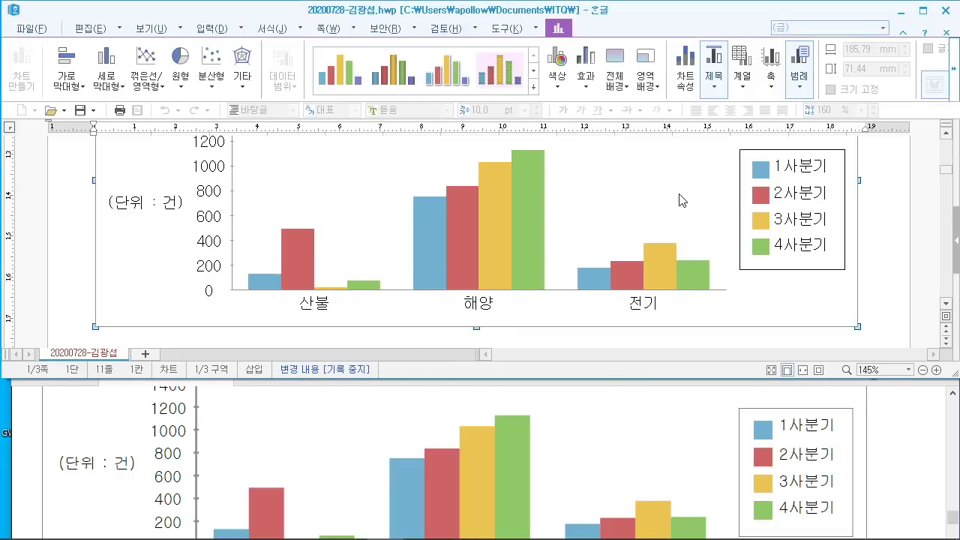
Step: Maximize the exam PDF to view the sample chart, then return to Hangul
click(854, 385)
click(908, 334)
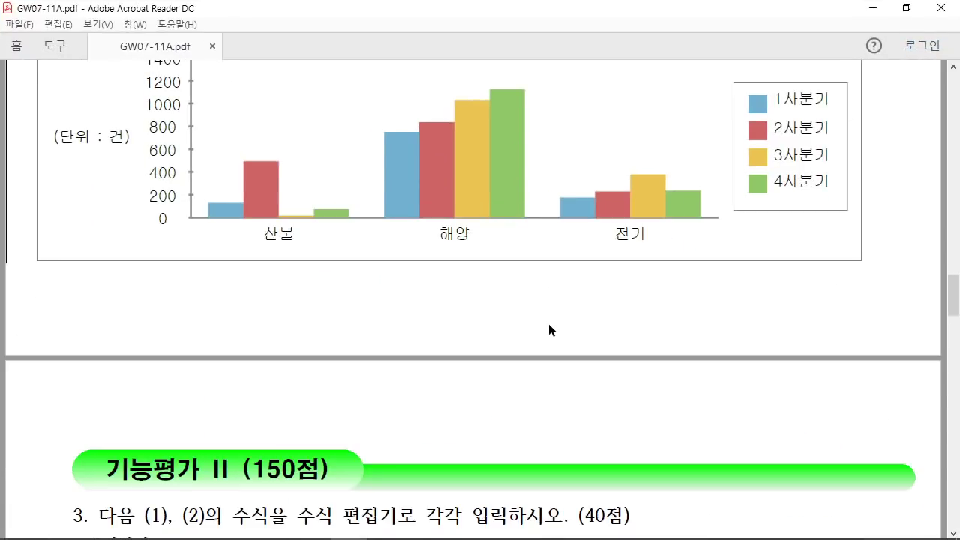
scroll(551, 318, up, 5)
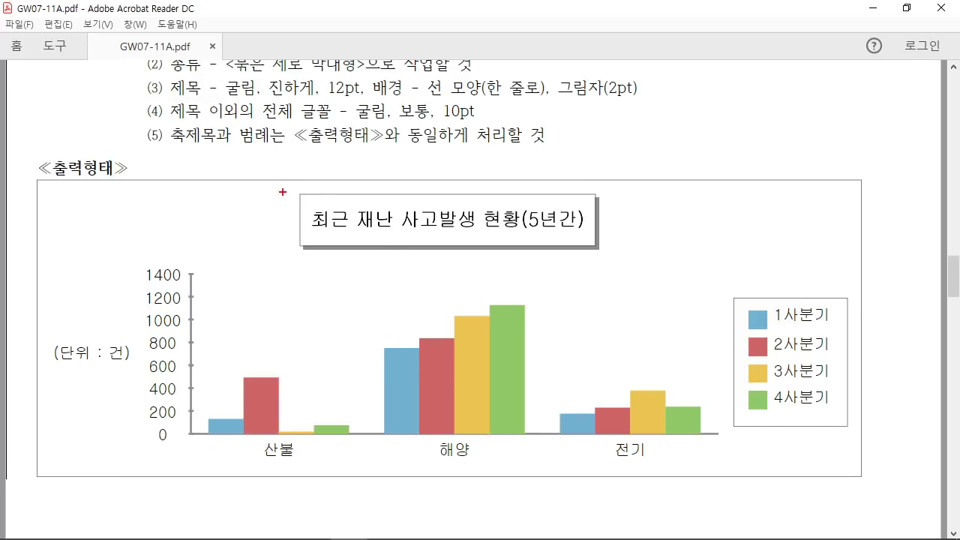
drag(277, 180, 283, 290)
drag(258, 476, 264, 299)
mouse_move(851, 454)
mouse_down()
mouse_move(661, 411)
mouse_move(893, 376)
mouse_move(639, 395)
mouse_move(878, 426)
mouse_move(672, 311)
mouse_move(879, 374)
mouse_up()
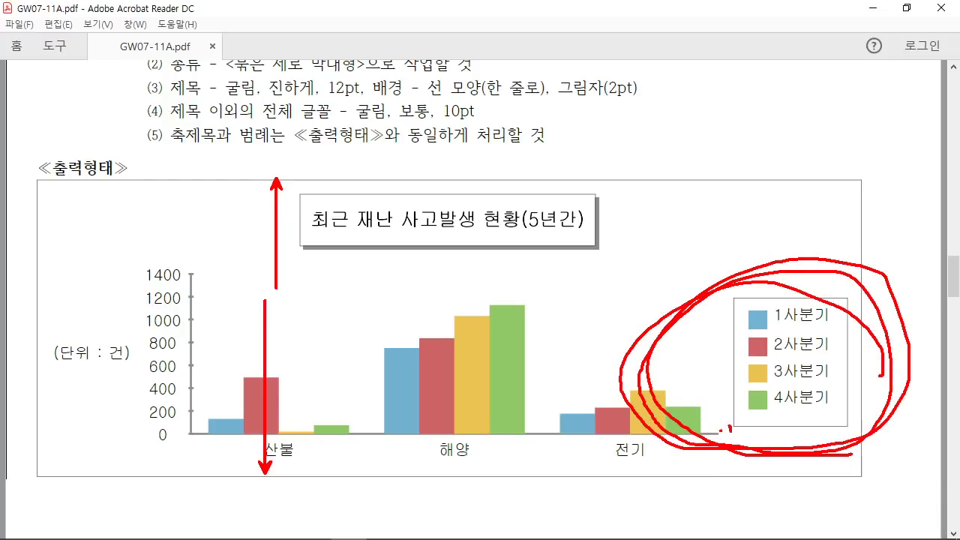
key(Escape)
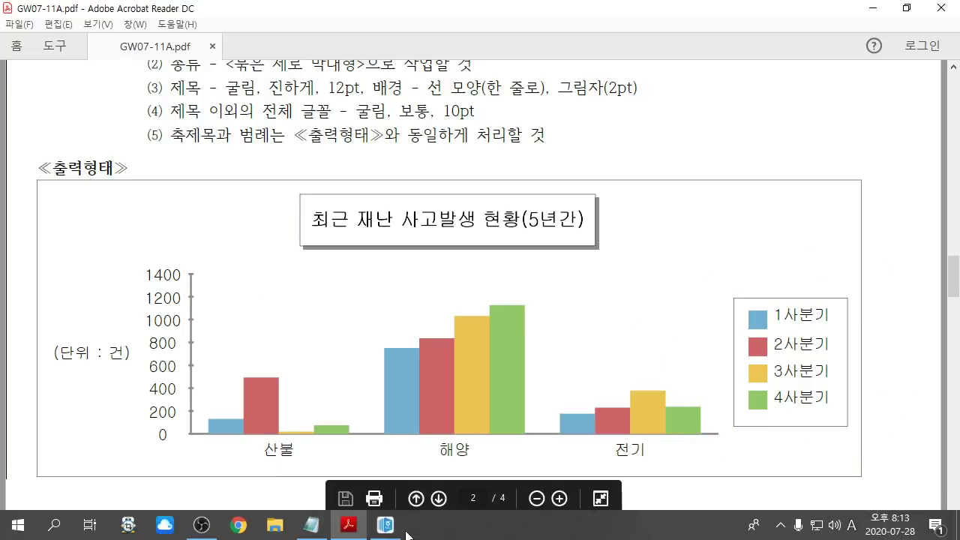
click(385, 525)
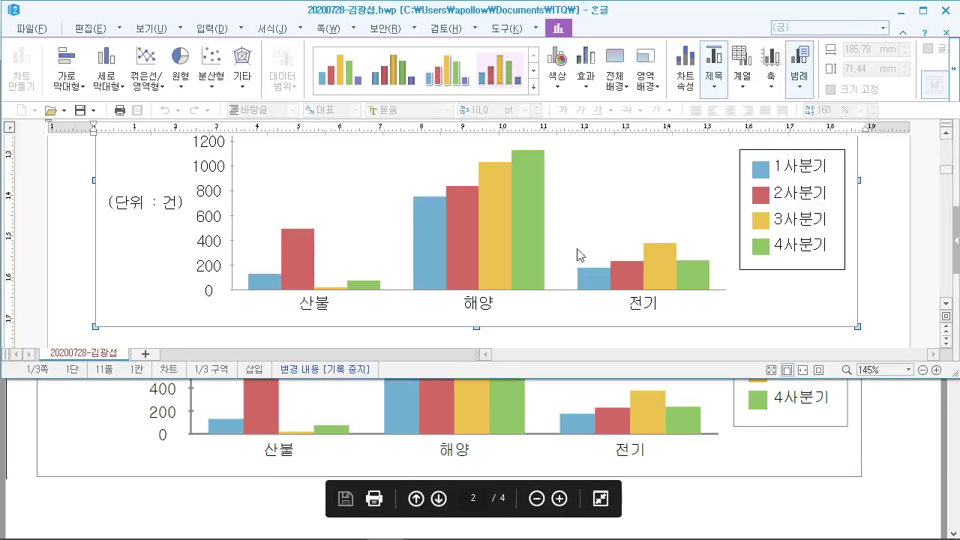
Step: Maximize Hangul and shorten the chart from 71.44 mm to 63.76 mm
click(923, 11)
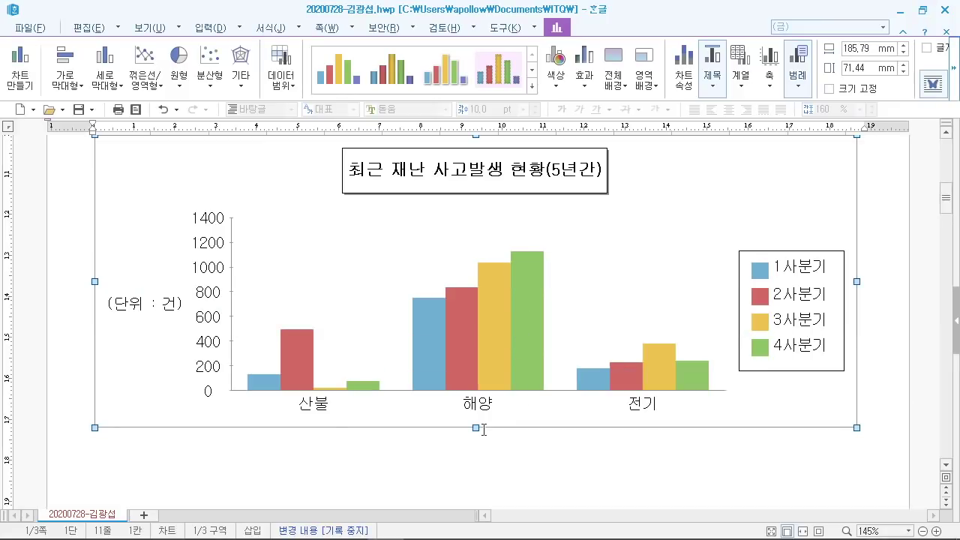
mouse_move(483, 441)
mouse_down()
mouse_move(487, 430)
mouse_move(484, 441)
mouse_up()
drag(484, 266, 484, 391)
drag(743, 387, 708, 374)
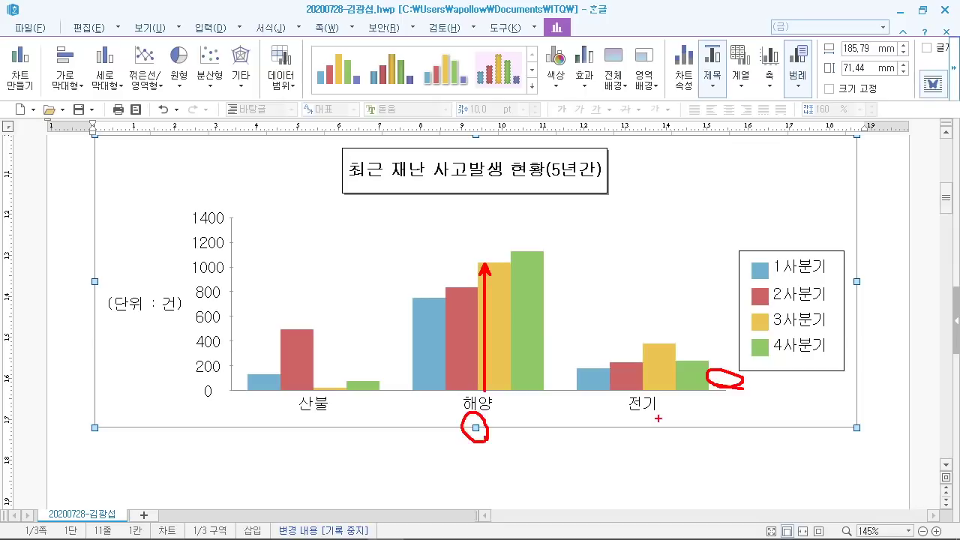
key(Escape)
drag(476, 427, 476, 397)
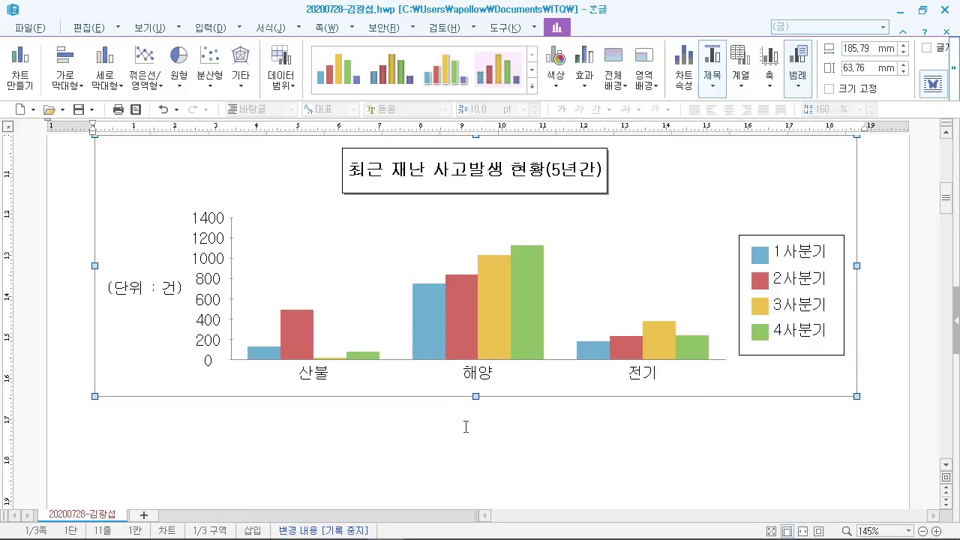
click(465, 426)
scroll(504, 381, up, 3)
scroll(510, 370, down, 1)
Step: Arrange the Hangul and PDF windows so the problem sheet shows below the document
click(222, 242)
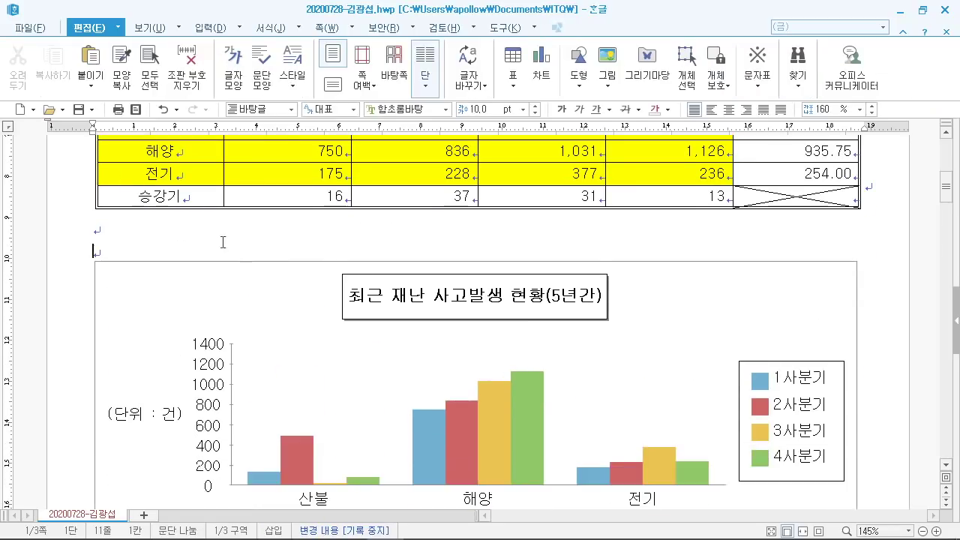
scroll(236, 256, down, 12)
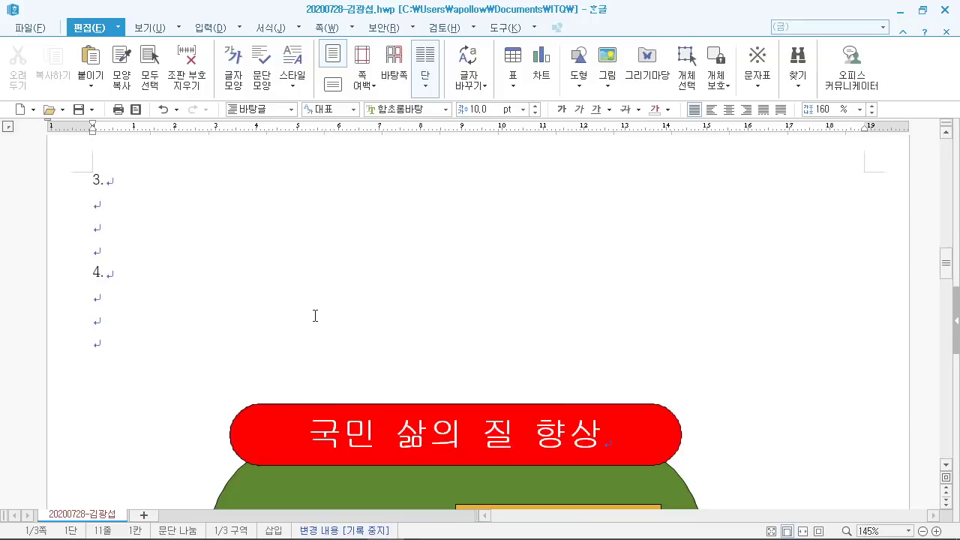
click(111, 198)
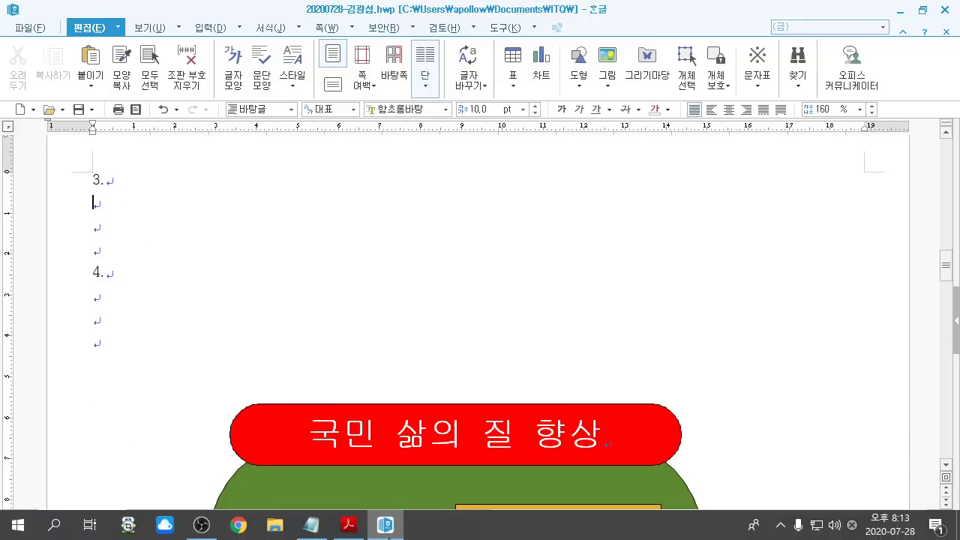
click(349, 528)
scroll(439, 378, down, 5)
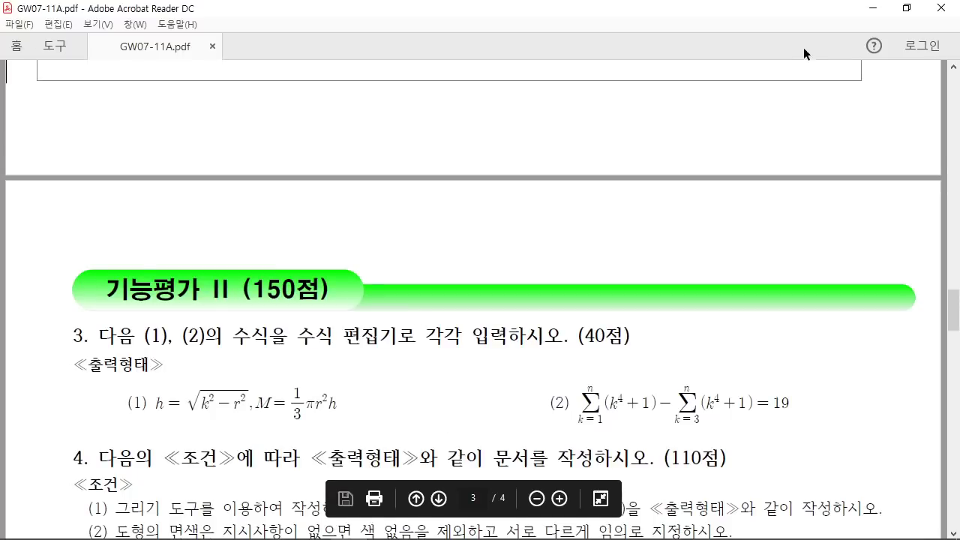
click(906, 8)
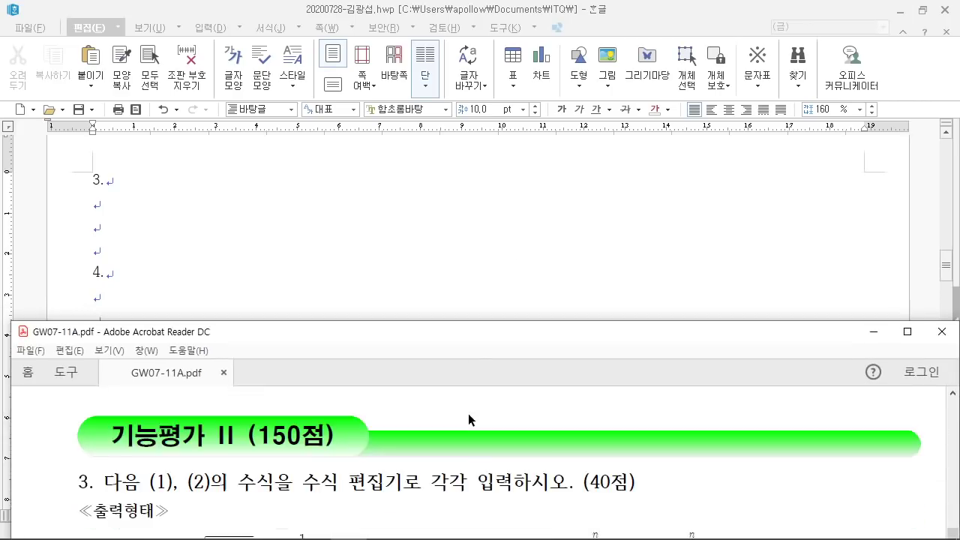
scroll(469, 419, down, 3)
click(499, 240)
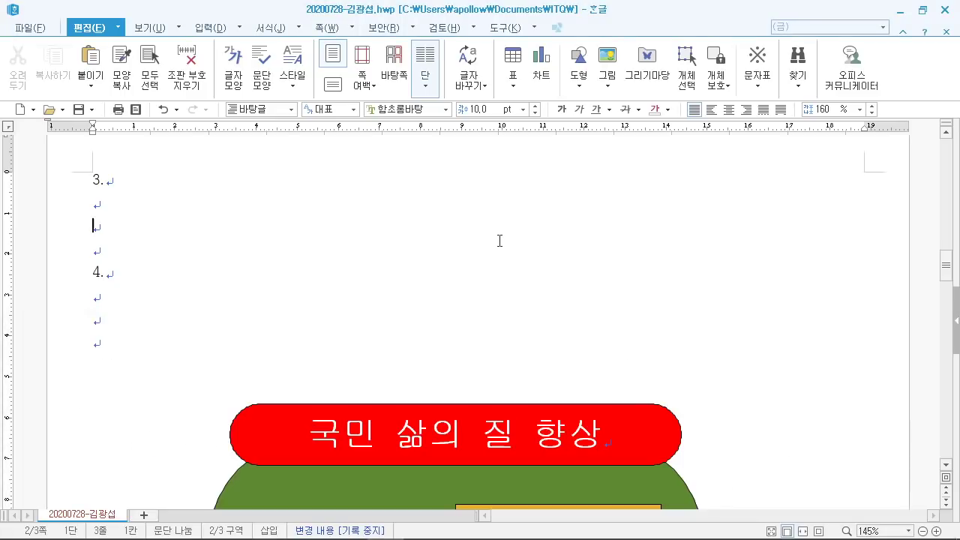
click(922, 10)
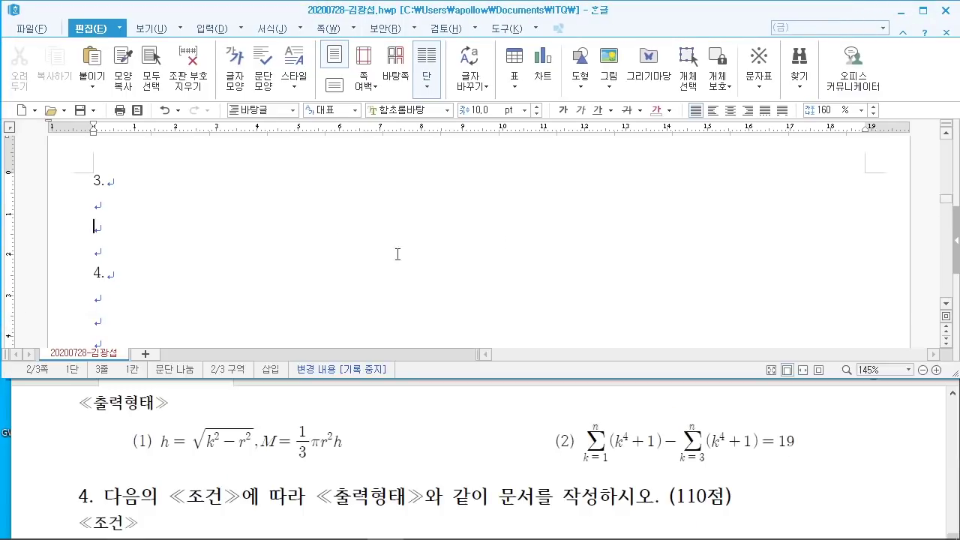
Step: Type '(1)' on the empty line under 3
click(151, 198)
click(138, 212)
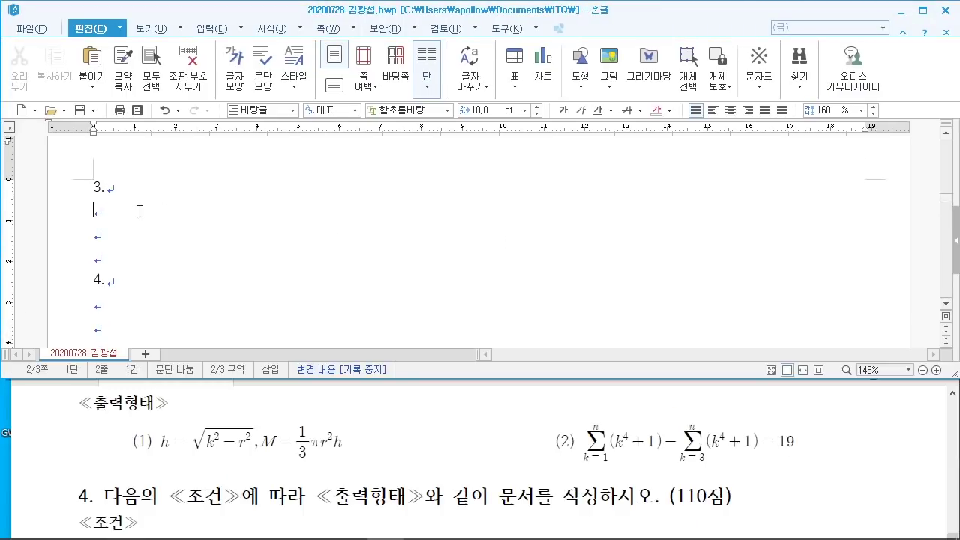
text((1))
Step: Mark the (1) formula on the sheet, then open the equation editor with Ctrl+N, M
drag(152, 420, 363, 474)
drag(267, 37, 265, 34)
drag(322, 75, 308, 120)
drag(345, 59, 324, 135)
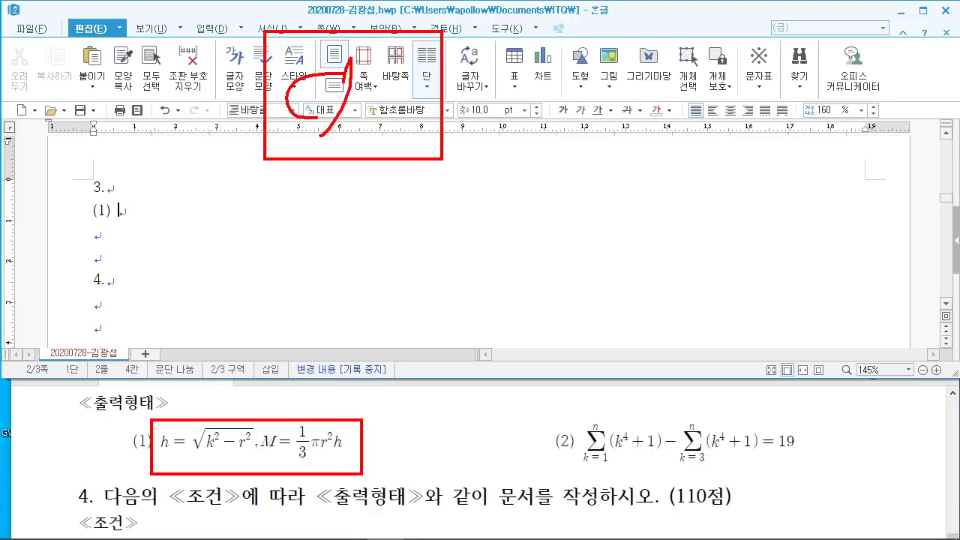
drag(341, 83, 375, 127)
drag(393, 60, 412, 114)
drag(477, 69, 479, 129)
drag(456, 98, 510, 91)
drag(520, 25, 520, 150)
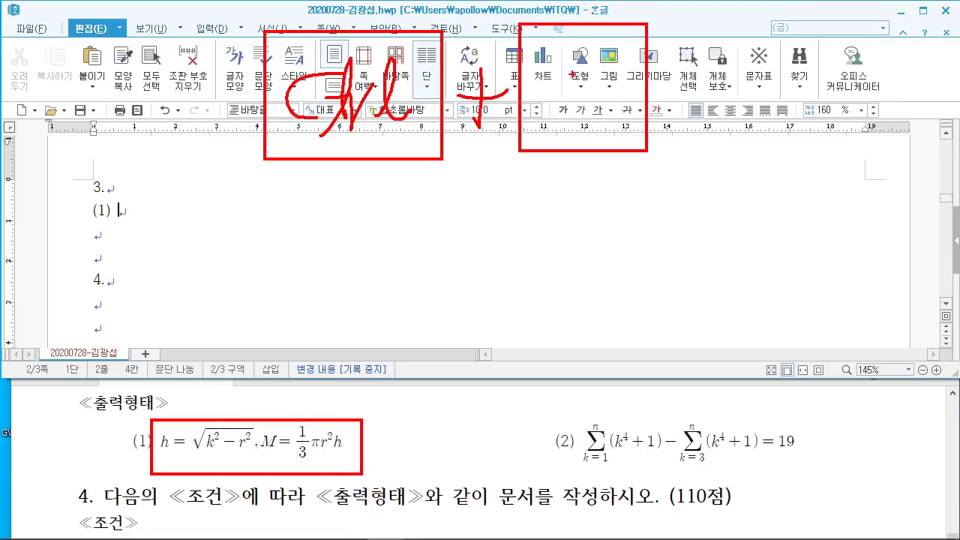
drag(570, 72, 562, 149)
mouse_move(571, 83)
mouse_down()
mouse_move(618, 45)
mouse_move(625, 141)
mouse_move(611, 129)
mouse_up()
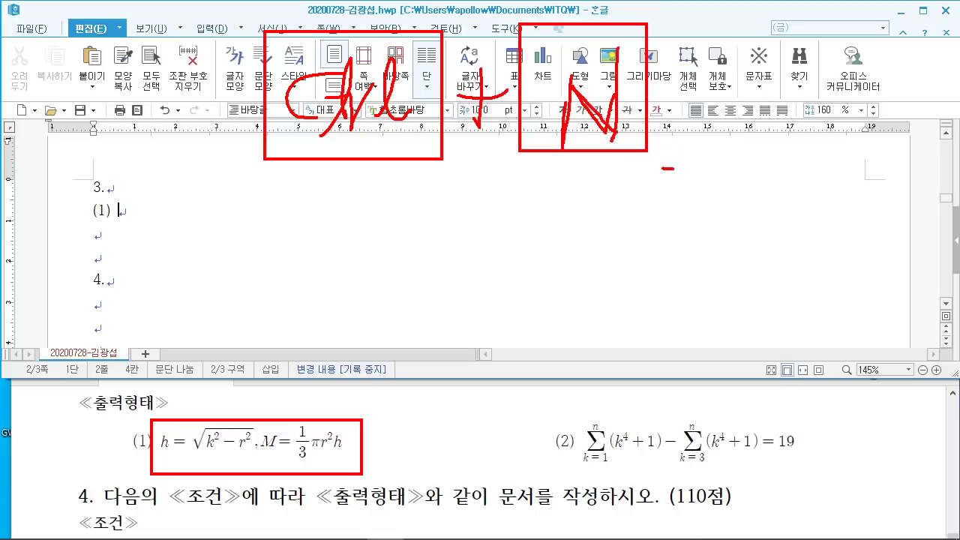
drag(664, 169, 637, 198)
mouse_move(712, 66)
mouse_down()
mouse_move(850, 141)
mouse_move(851, 24)
mouse_up()
mouse_move(762, 51)
mouse_down()
mouse_move(763, 105)
mouse_move(795, 41)
mouse_move(814, 120)
mouse_up()
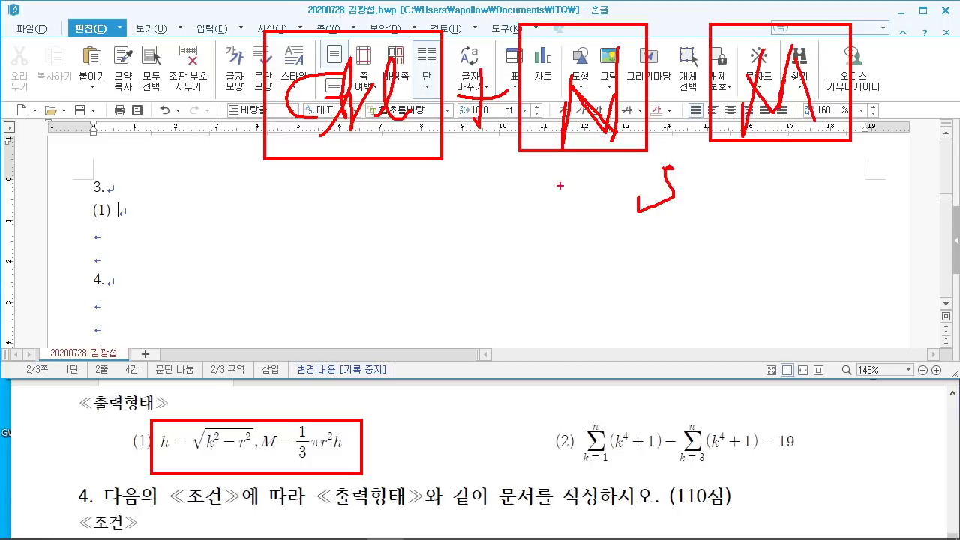
key(Escape)
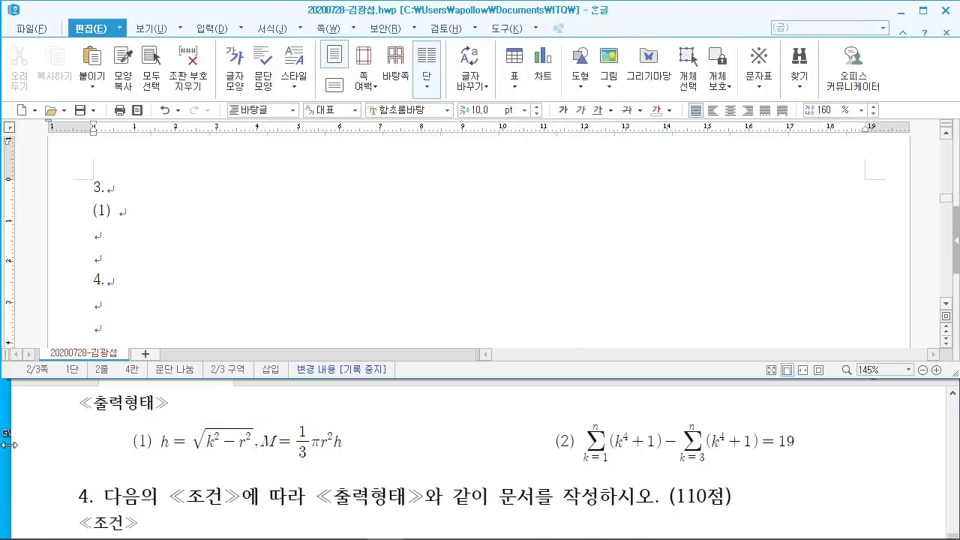
key(ctrl+n)
key(m)
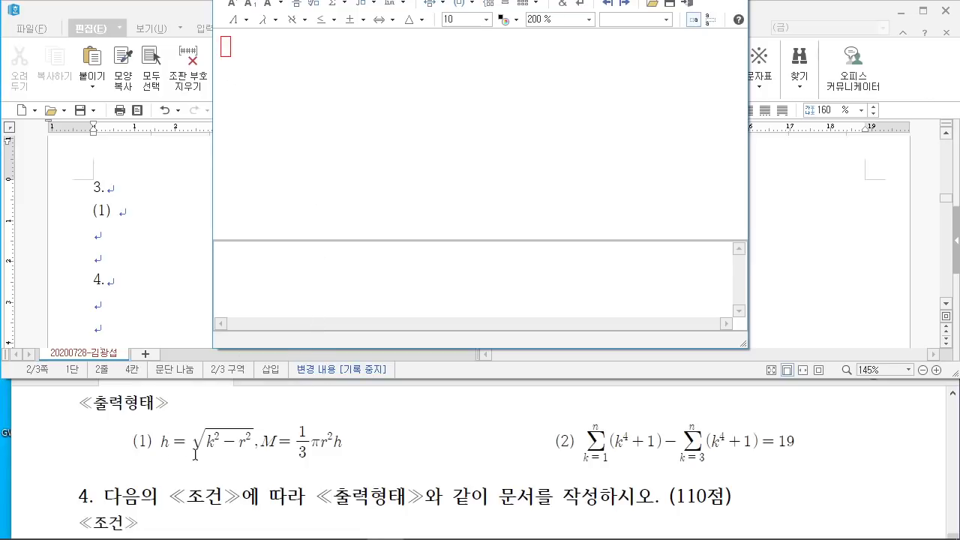
Step: Build h = √(k²−r²) in the equation editor, followed by ', M'
text(h=)
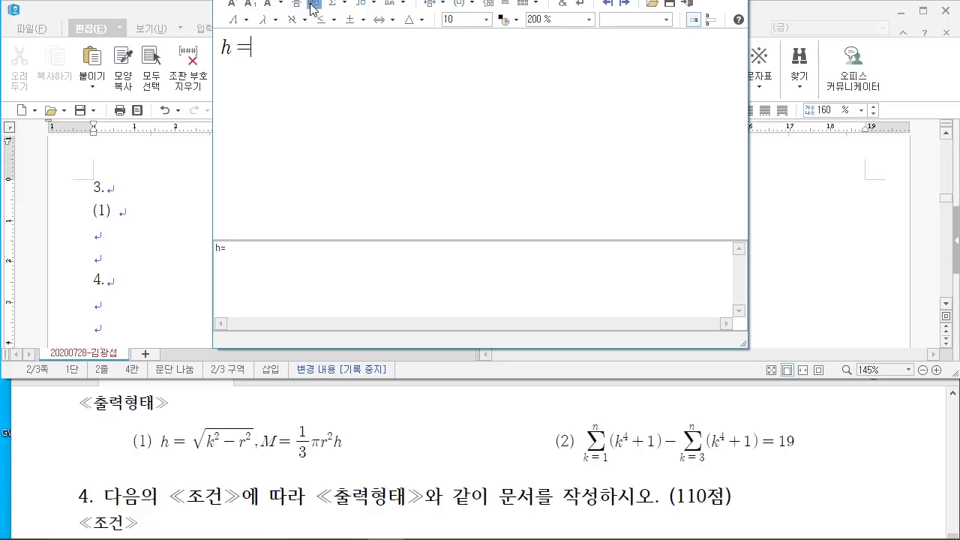
click(313, 5)
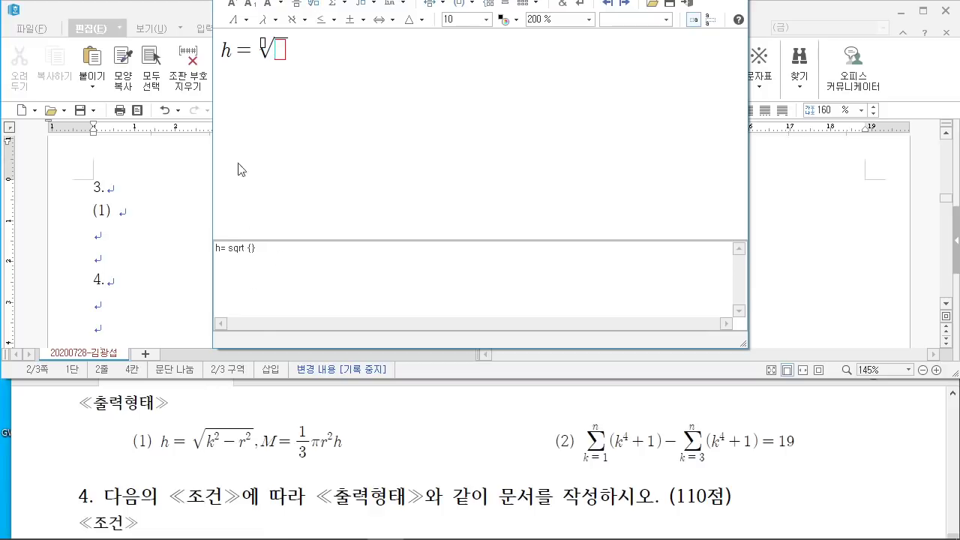
text(k)
click(231, 5)
text(2} -r)
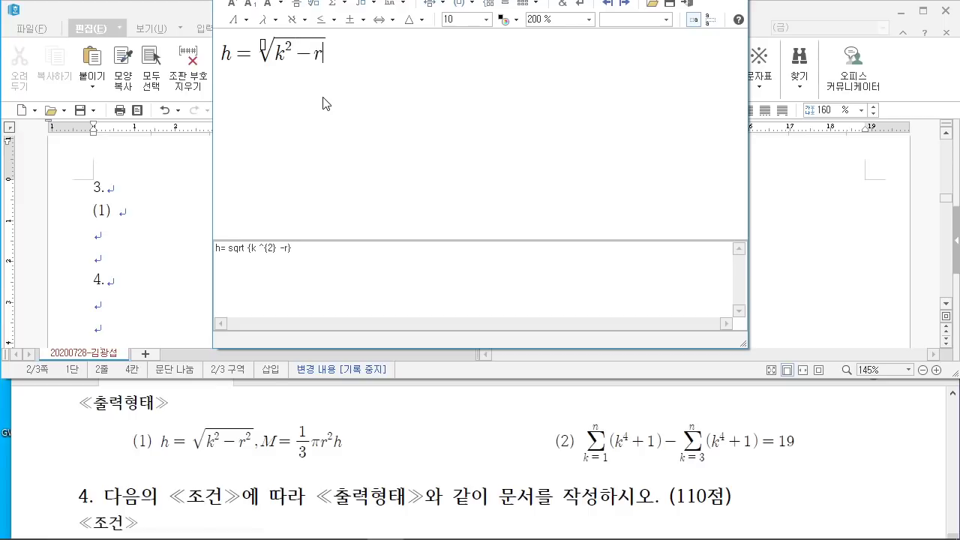
click(232, 6)
text(2}} ,M=)
Step: Complete M = ⅓πr²h, insert the formula, and type '(2)' after it
click(297, 7)
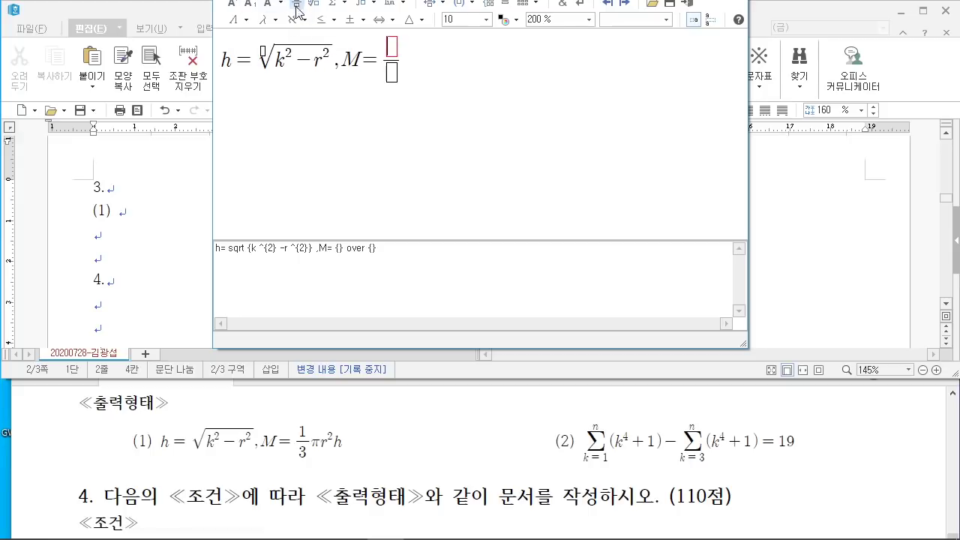
text(1)
click(395, 83)
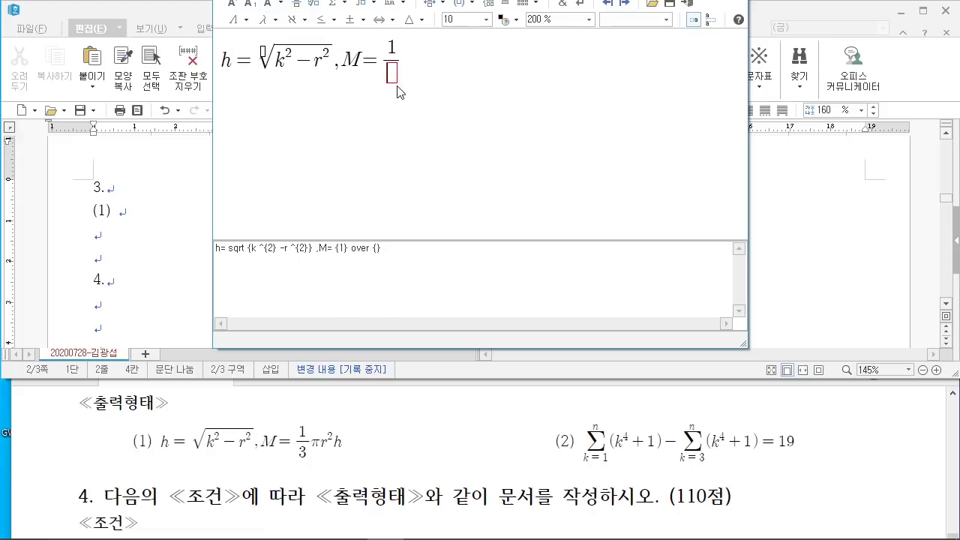
text(3)
click(405, 98)
click(277, 23)
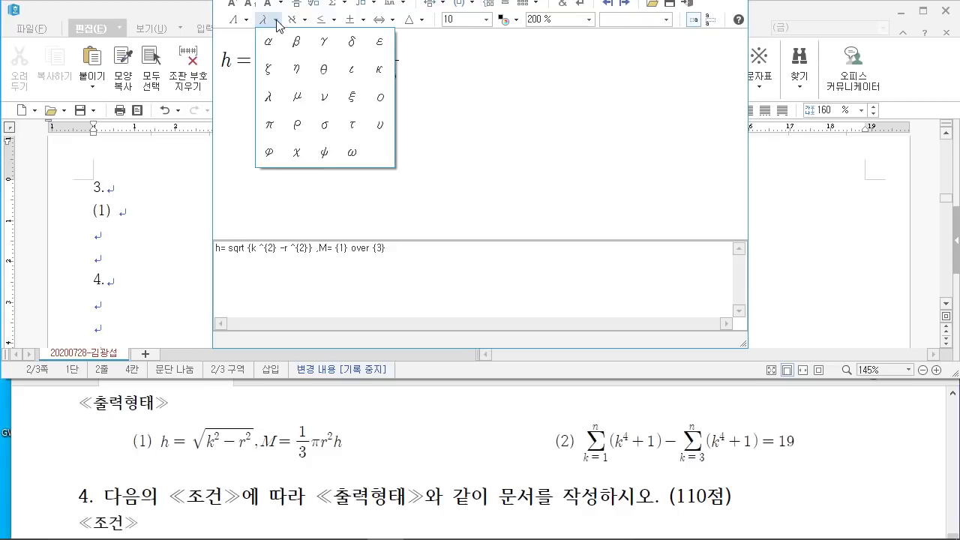
click(272, 126)
text(R)
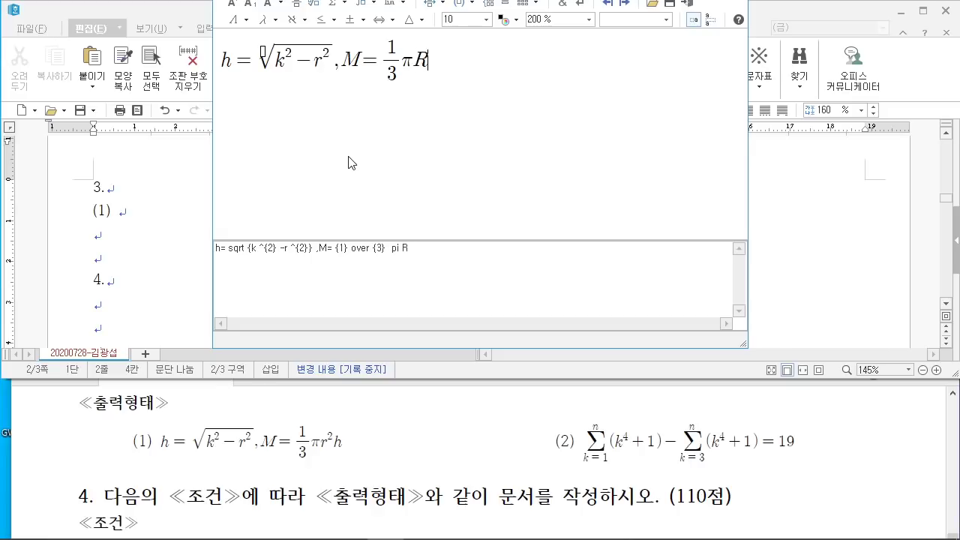
key(BackSpace)
text(r ^{2} h)
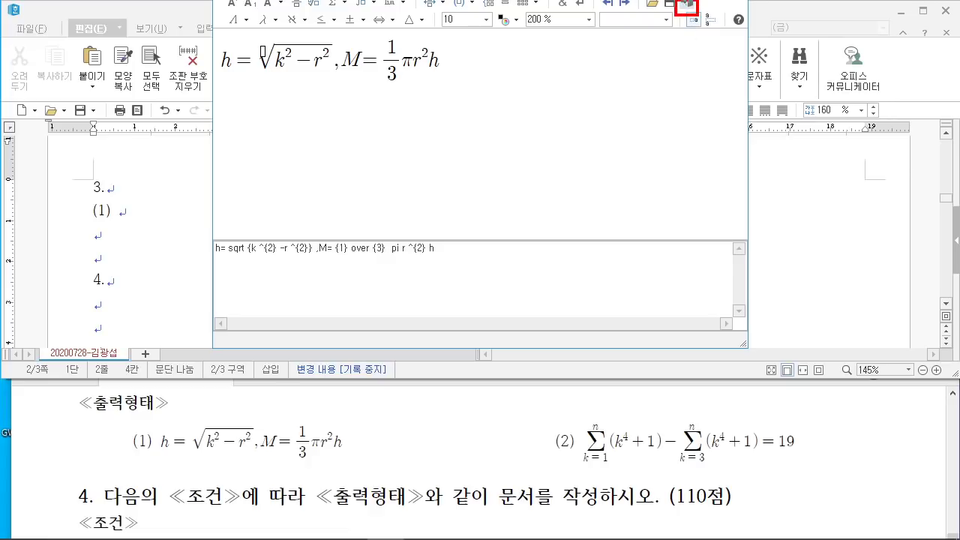
click(700, 8)
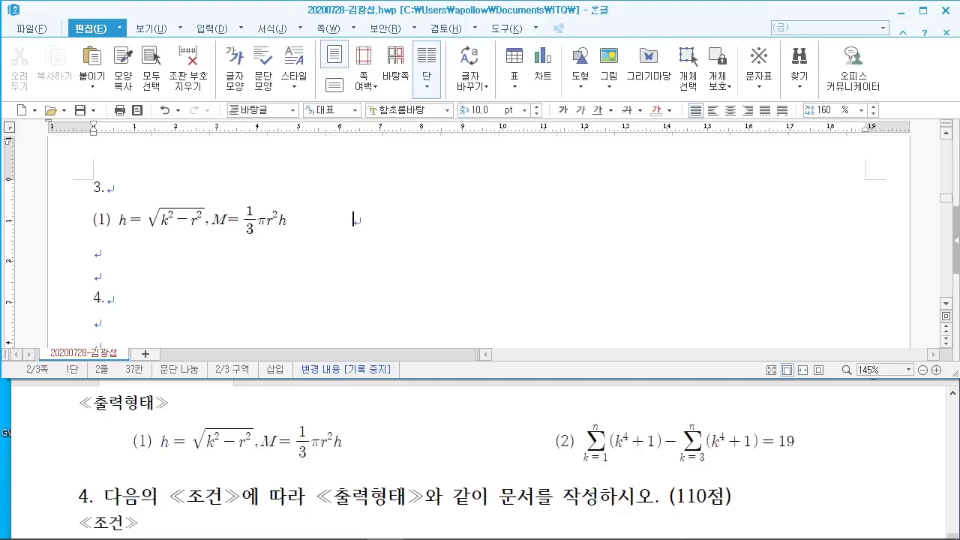
text((2))
Step: In a new equation (Ctrl+N, M), enter the first sum Σ(k⁴+1) with limits k=1 to n
key(ctrl+n)
key(m)
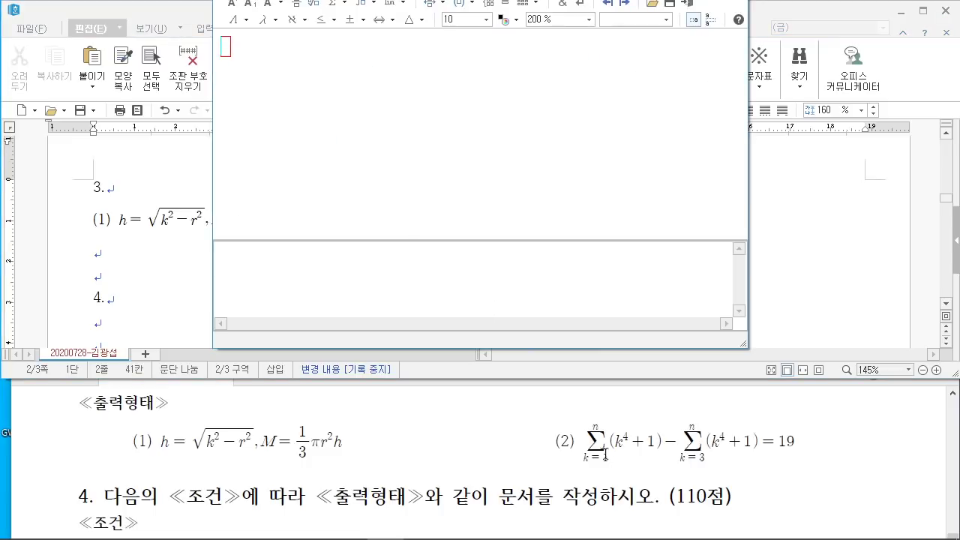
click(344, 7)
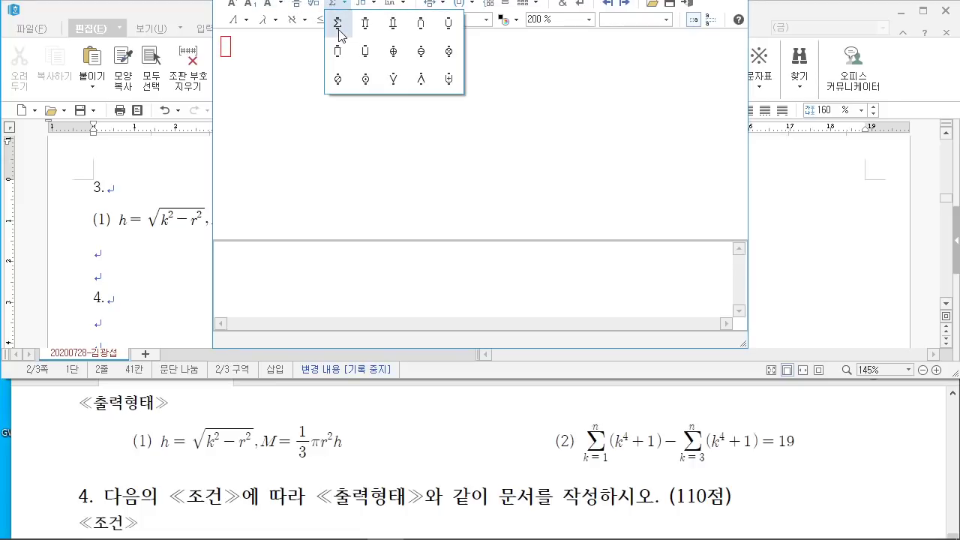
click(338, 24)
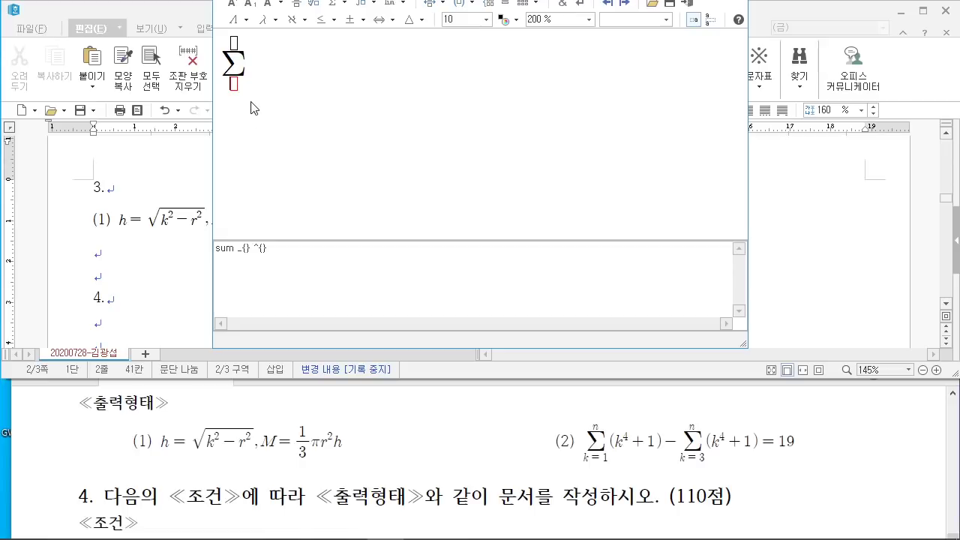
text(k=1)
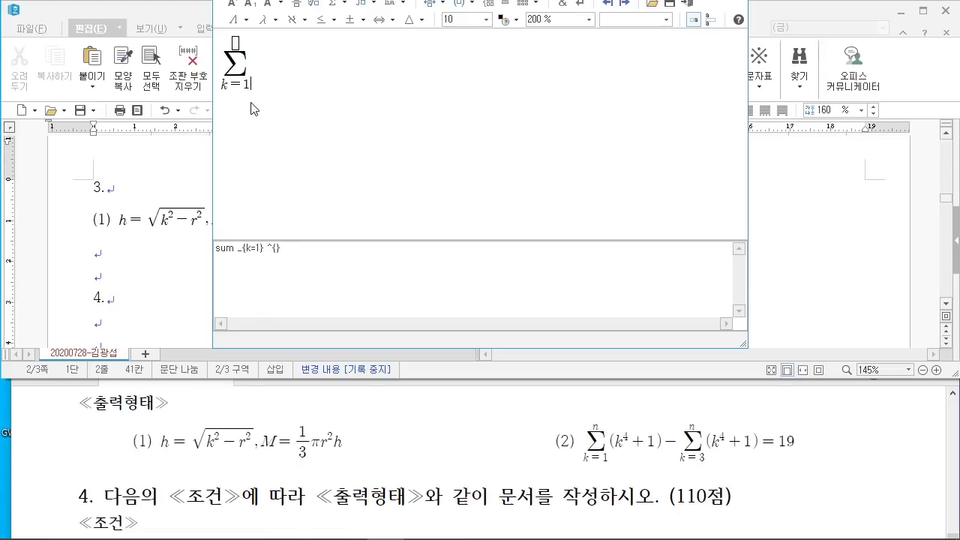
click(235, 44)
text(n} ()
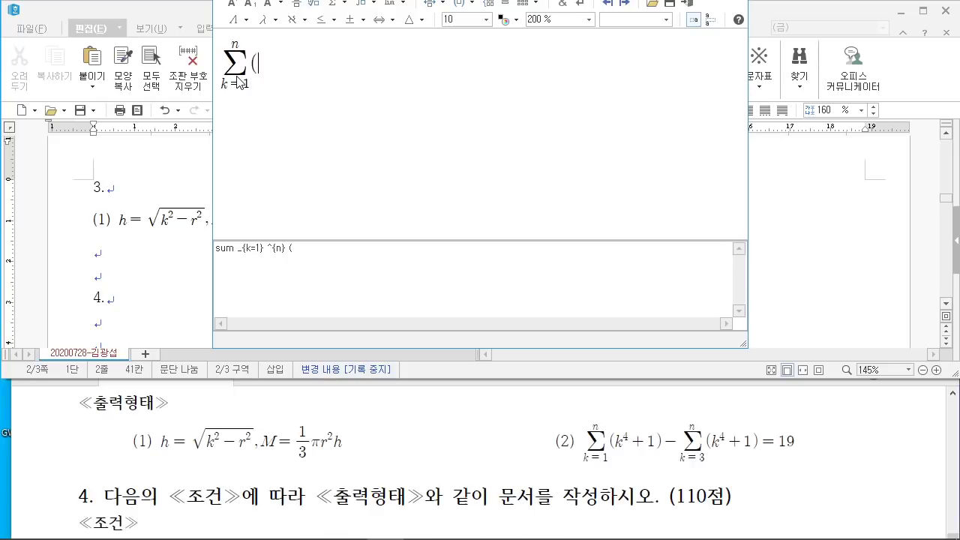
text(k)
click(231, 4)
text(4)
key(Right)
text(+1))
Step: Subtract a second sum Σ(k⁴+1) from k=3 to n, finish with =19, and insert it
click(338, 5)
click(344, 29)
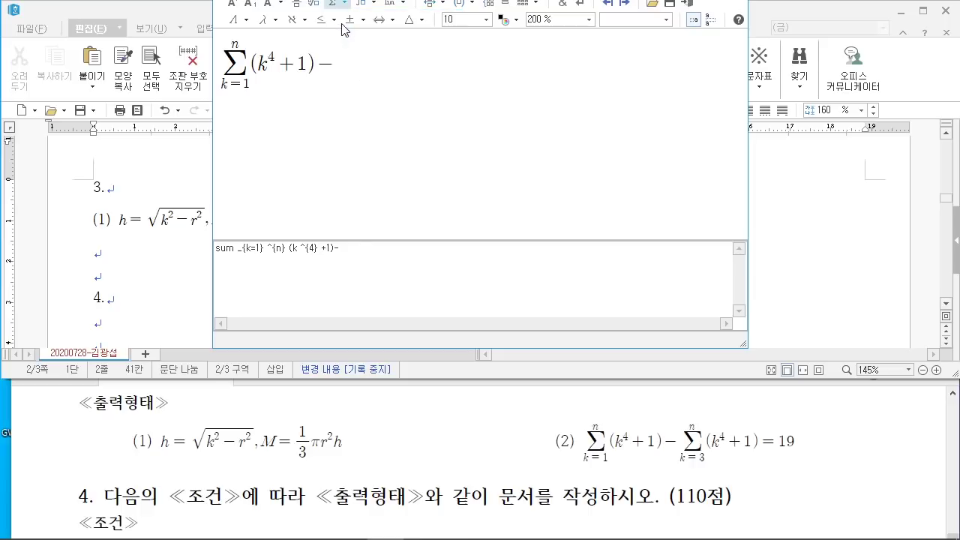
text(k)
text(=3} ^{})
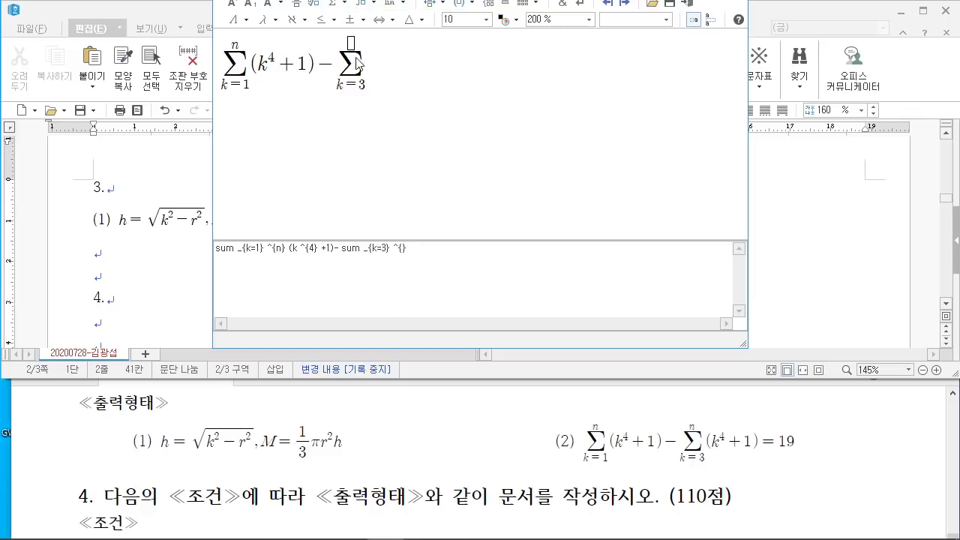
click(350, 43)
text(n} (k ^{)
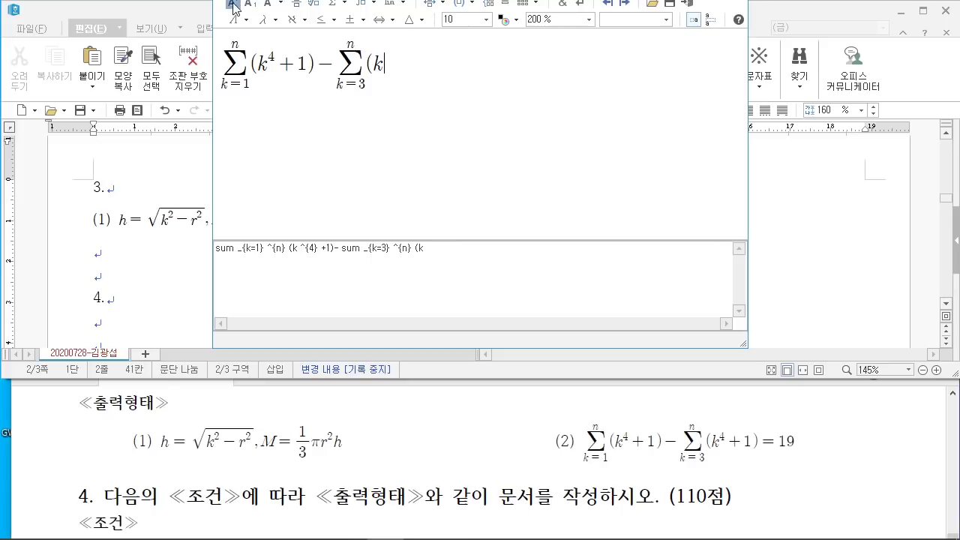
text(4} +1)=19)
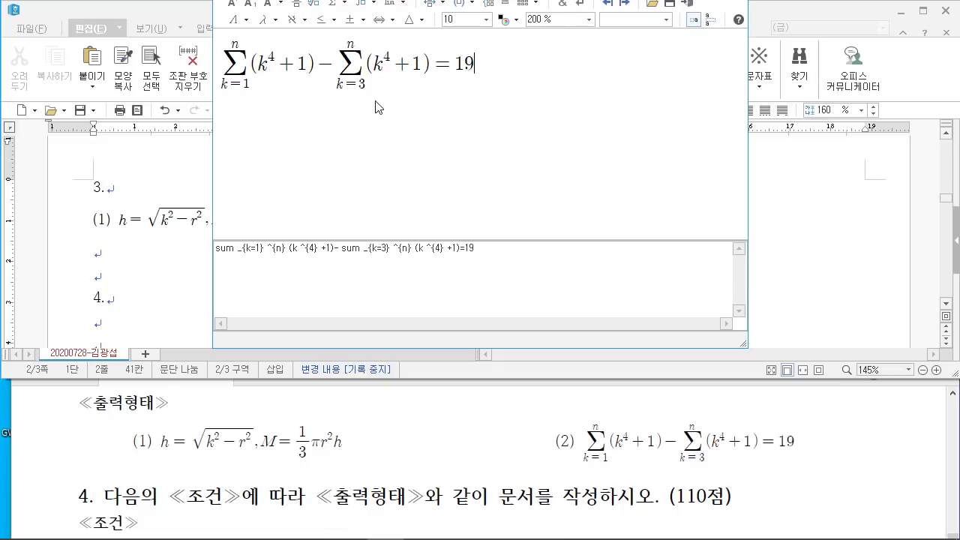
click(687, 4)
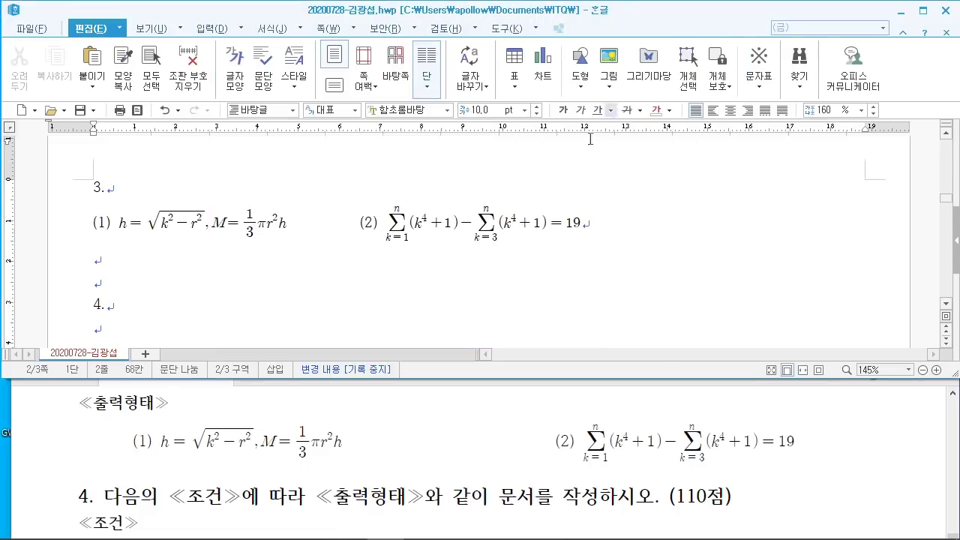
Step: Maximize the Hangul window and place the cursor on the empty line below the equations
click(924, 10)
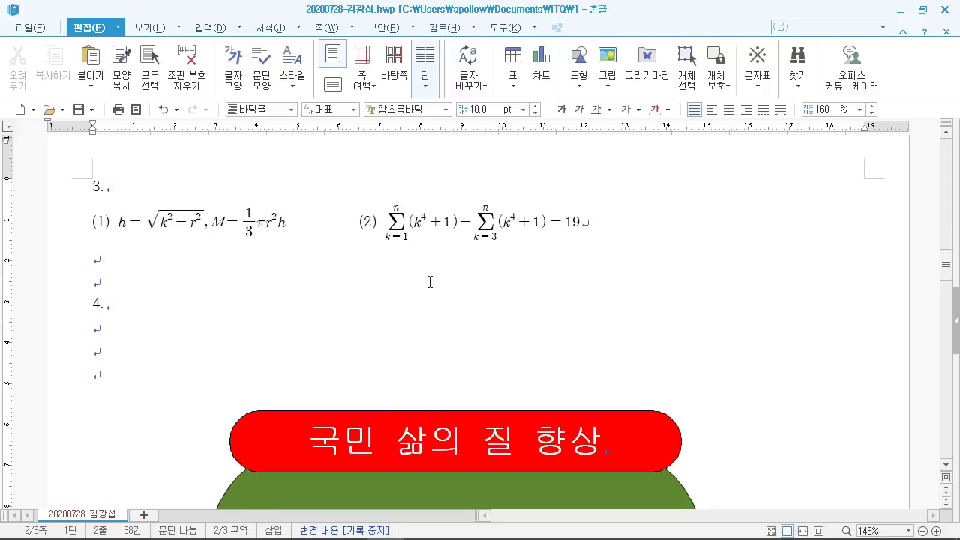
drag(349, 224, 342, 248)
click(270, 279)
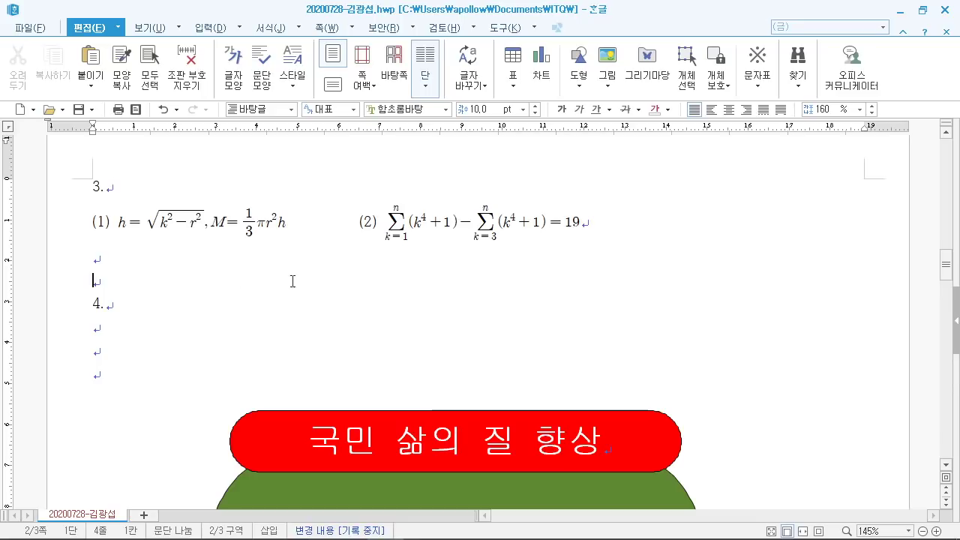